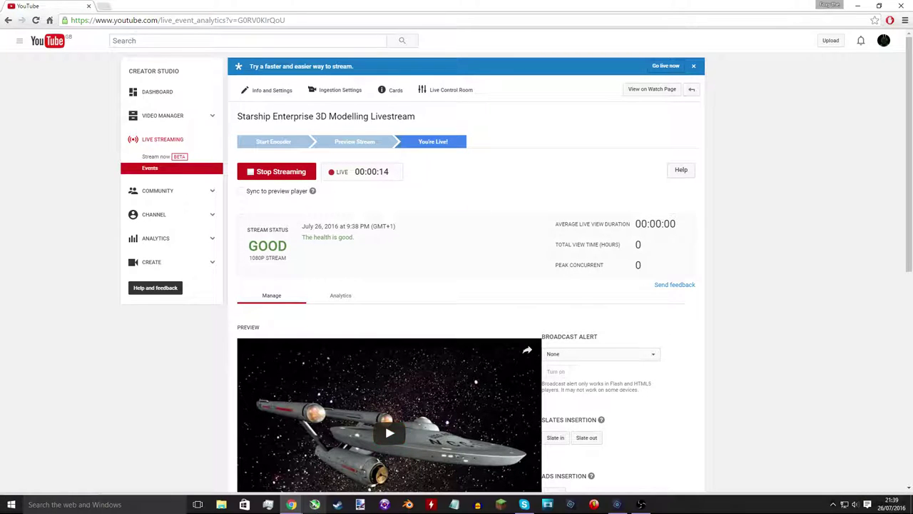
Switch to Blender and dismiss its start-up splash screen.
{"action": "mouse_move", "coordinate": [292, 506]}
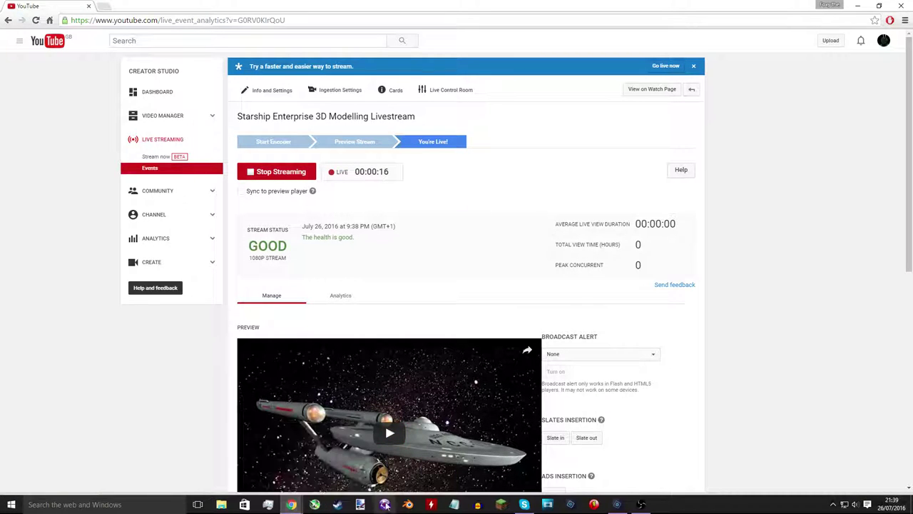
{"action": "left_click", "coordinate": [408, 505]}
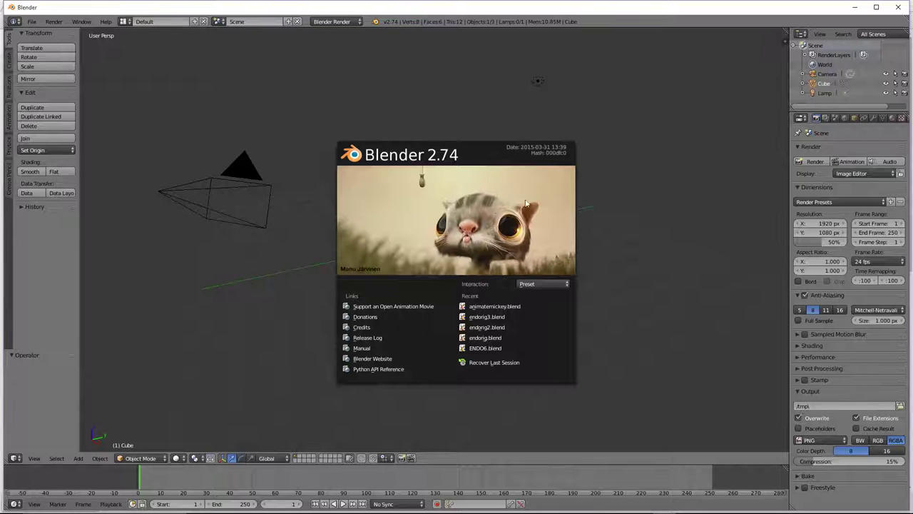
{"action": "left_click", "coordinate": [636, 195]}
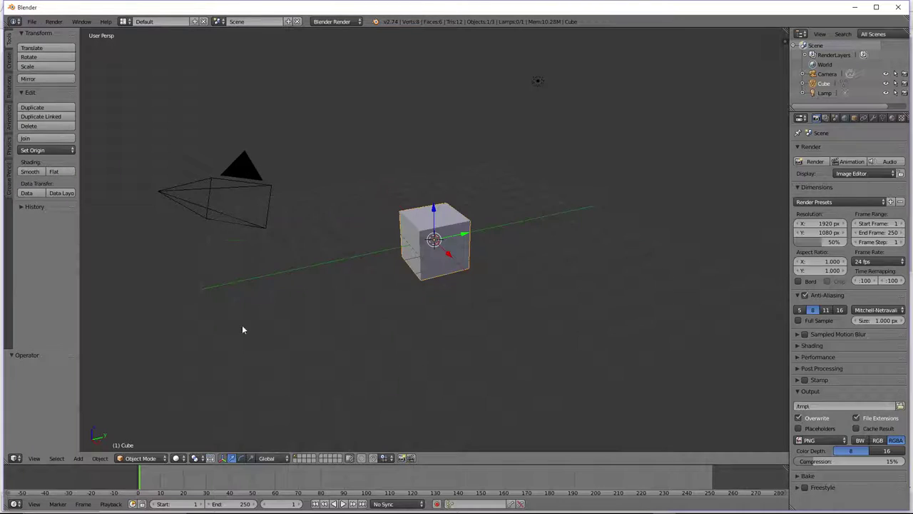
Delete the default camera, lamp and cube from the scene while working in the right view.
{"action": "key", "text": "KP_3"}
{"action": "right_click", "coordinate": [308, 139]}
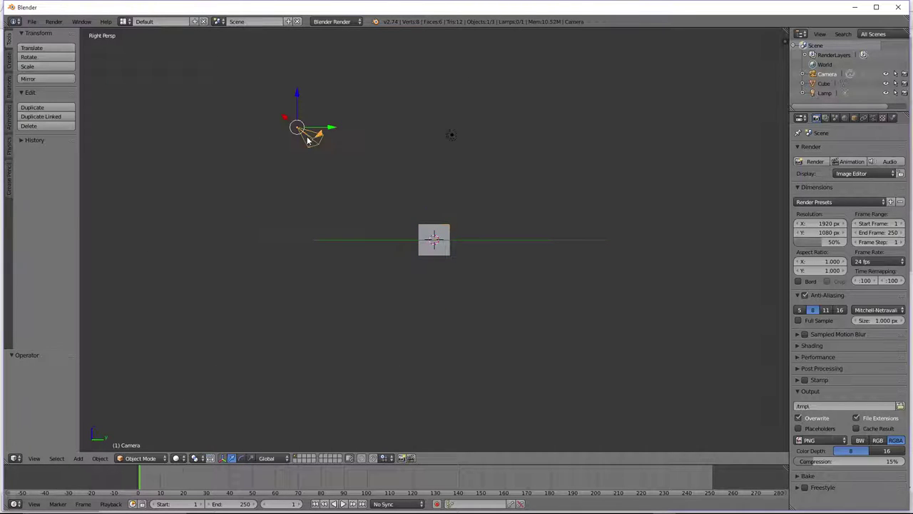
{"action": "key", "text": "x"}
{"action": "left_click", "coordinate": [300, 139]}
{"action": "right_click", "coordinate": [451, 134]}
{"action": "key", "text": "x"}
{"action": "left_click", "coordinate": [436, 137]}
{"action": "right_click", "coordinate": [448, 235]}
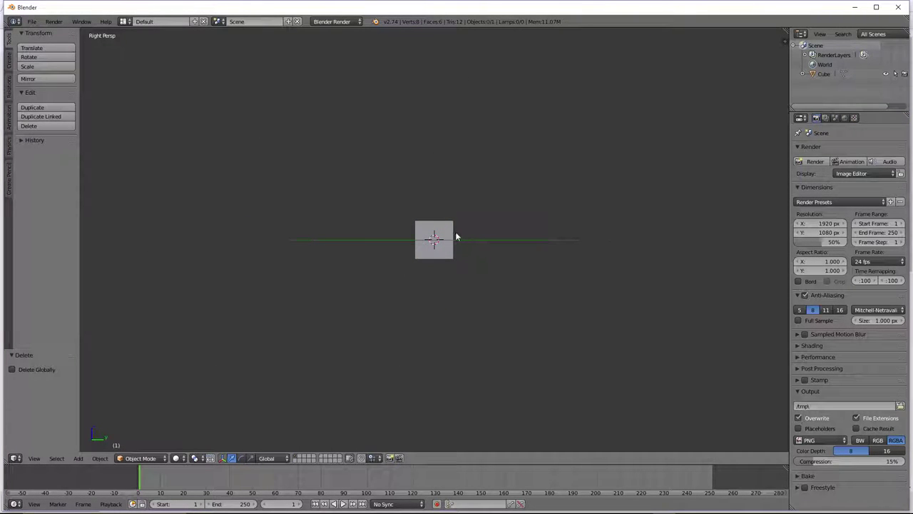
{"action": "scroll", "coordinate": [485, 228], "scroll_direction": "up", "scroll_amount": 3}
{"action": "key", "text": "x"}
{"action": "left_click", "coordinate": [485, 226]}
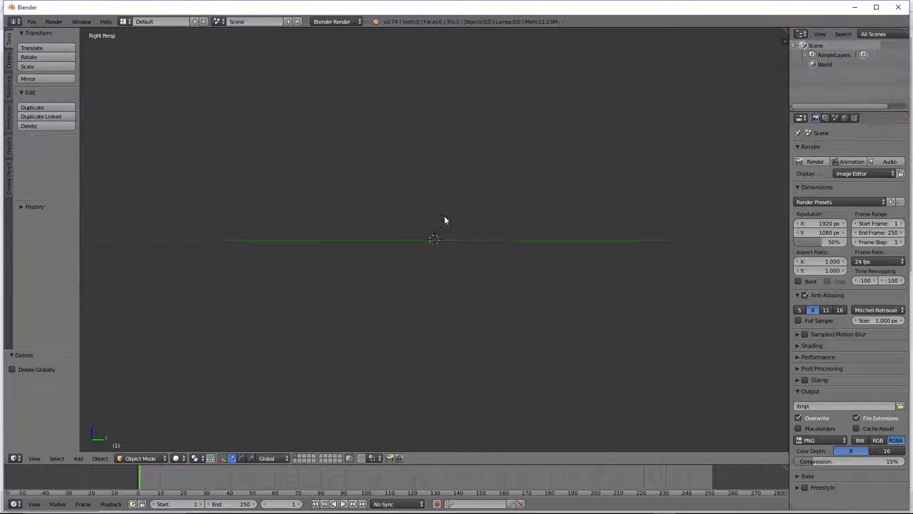
Add a plane rotated 90° about the Y axis and scale it up to about 3.96 times its size.
{"action": "left_click", "coordinate": [8, 60]}
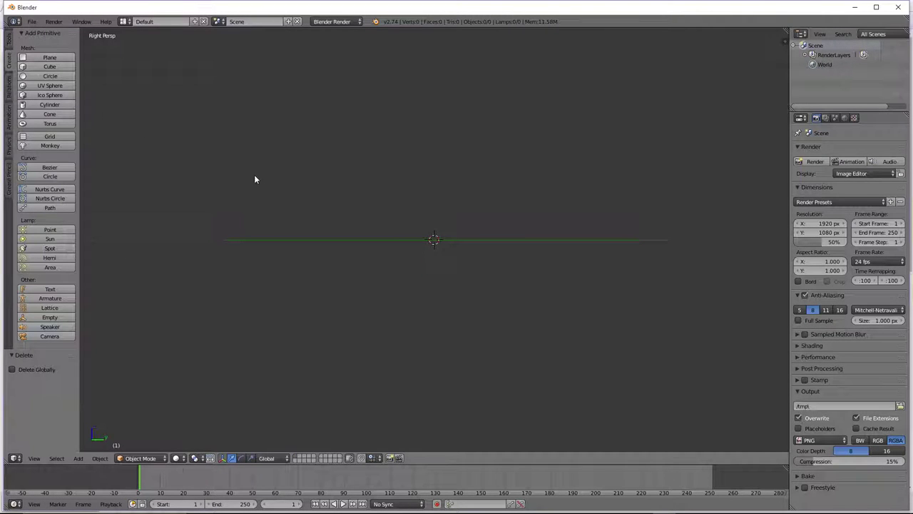
{"action": "left_click", "coordinate": [47, 57]}
{"action": "type", "text": "ry90"}
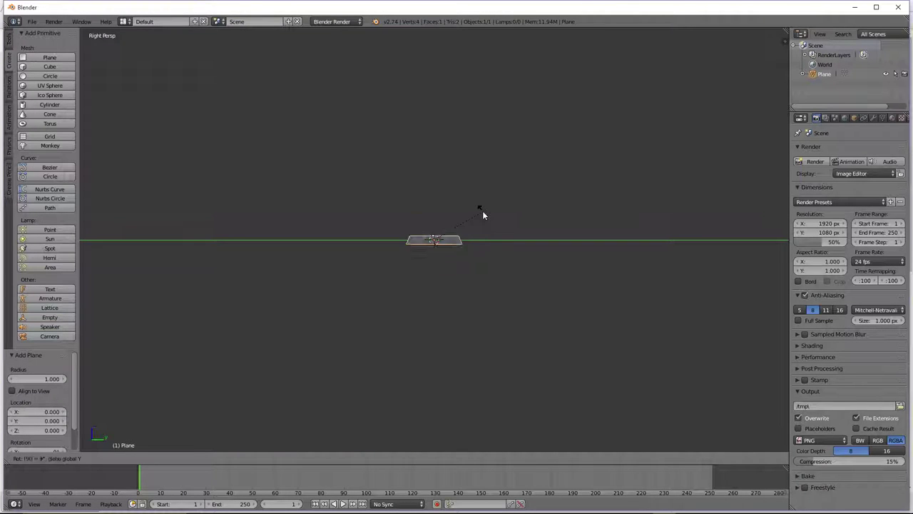
{"action": "key", "text": "Return"}
{"action": "key", "text": "s"}
{"action": "left_click", "coordinate": [652, 191]}
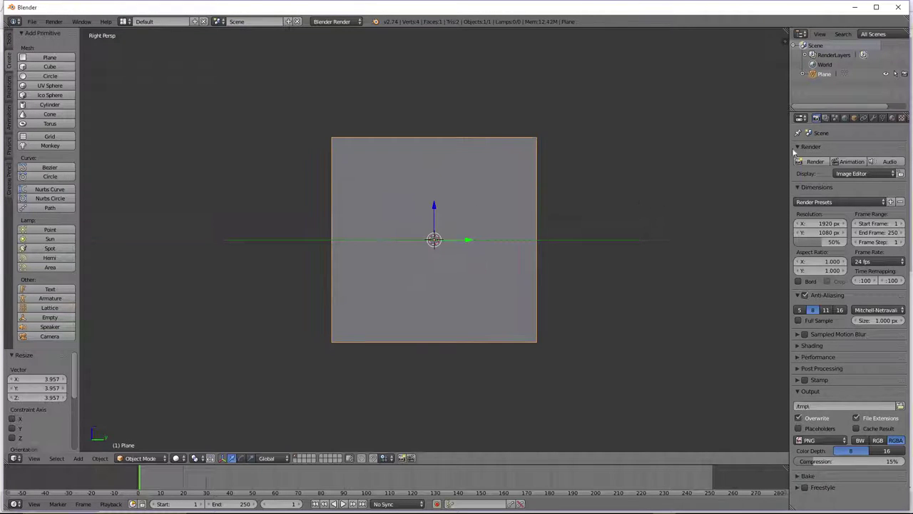
Give the plane a new material and add a new texture to it.
{"action": "left_click", "coordinate": [902, 118]}
{"action": "left_click", "coordinate": [891, 118]}
{"action": "left_click", "coordinate": [839, 181]}
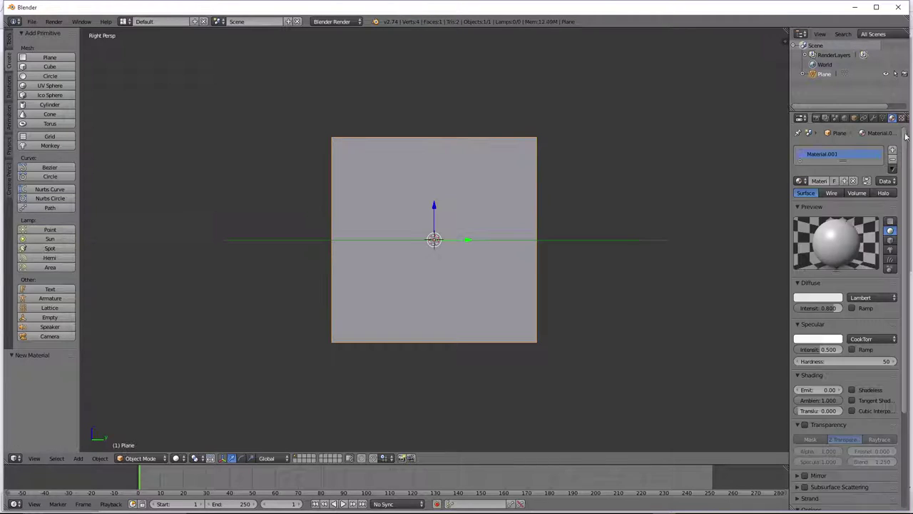
{"action": "left_click", "coordinate": [901, 118]}
{"action": "left_click", "coordinate": [821, 222]}
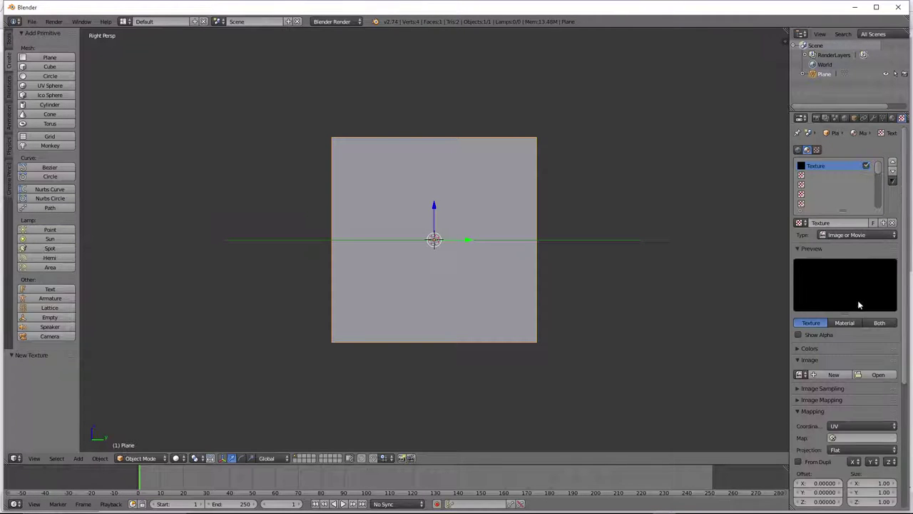
Load uss-enterprise-space-cruiser-sheet-1.jpg from the Desktop as the texture's image.
{"action": "left_click", "coordinate": [878, 374]}
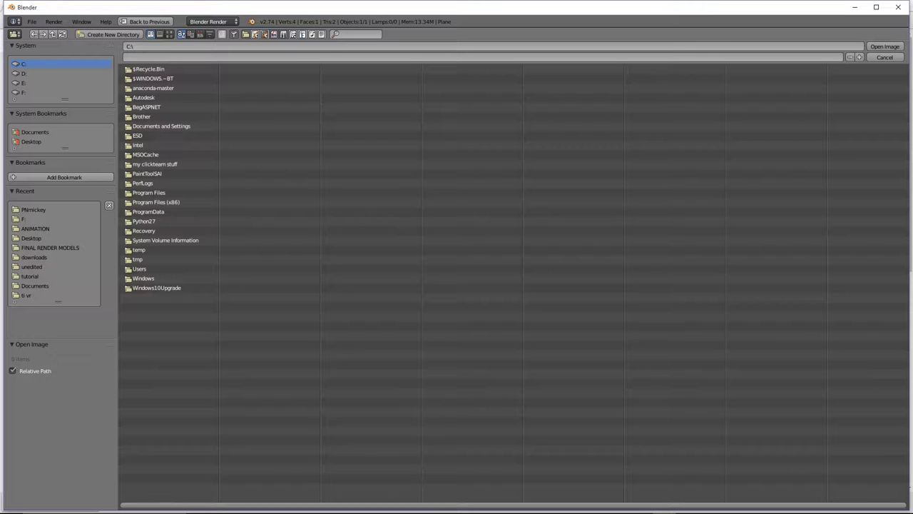
{"action": "left_click", "coordinate": [31, 143]}
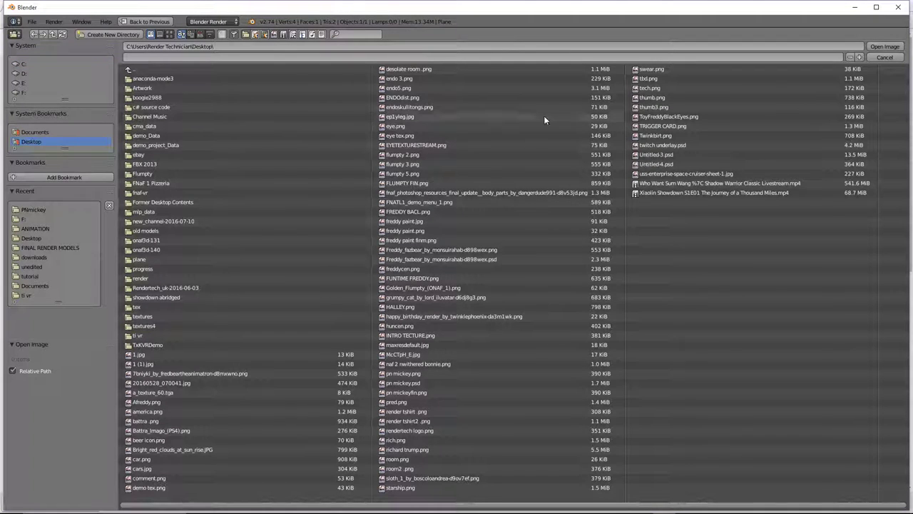
{"action": "double_click", "coordinate": [674, 174]}
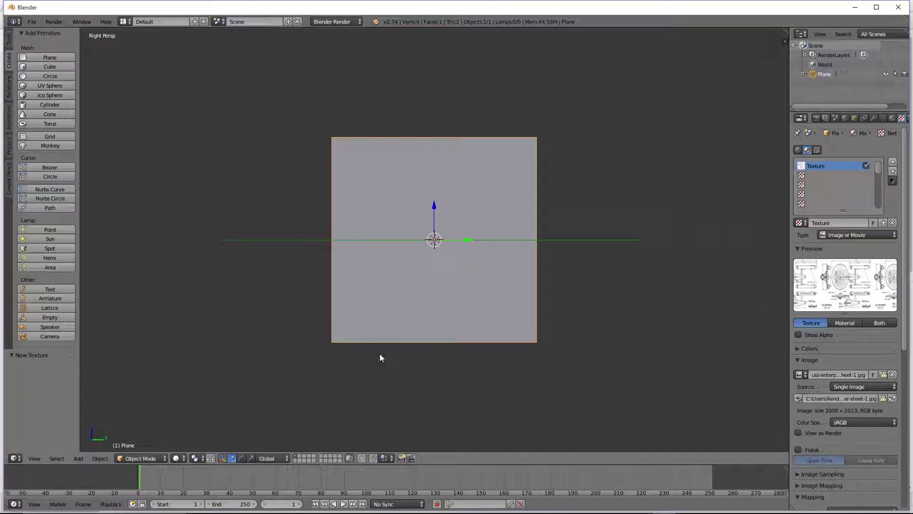
Switch the viewport to Material shading and set the texture's mapping coordinates to Generated.
{"action": "left_click", "coordinate": [175, 458]}
{"action": "left_click", "coordinate": [185, 408]}
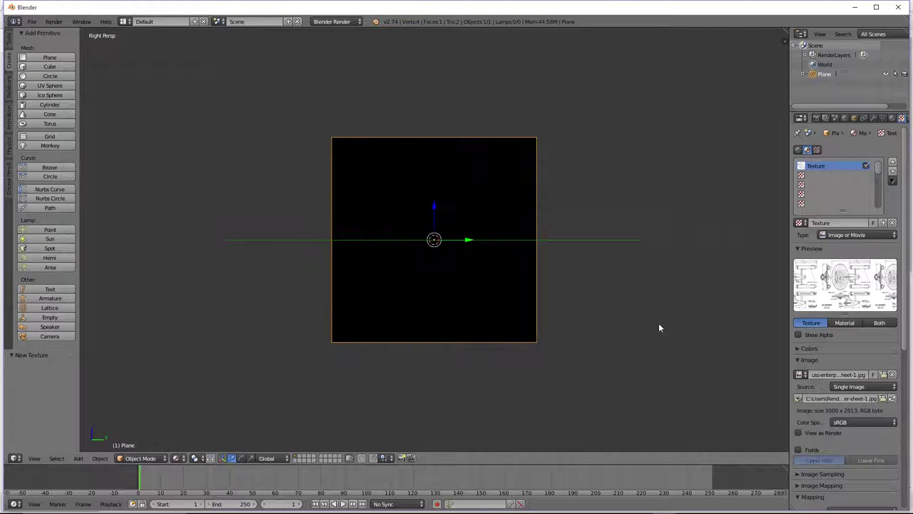
{"action": "scroll", "coordinate": [845, 463], "scroll_direction": "down", "scroll_amount": 3}
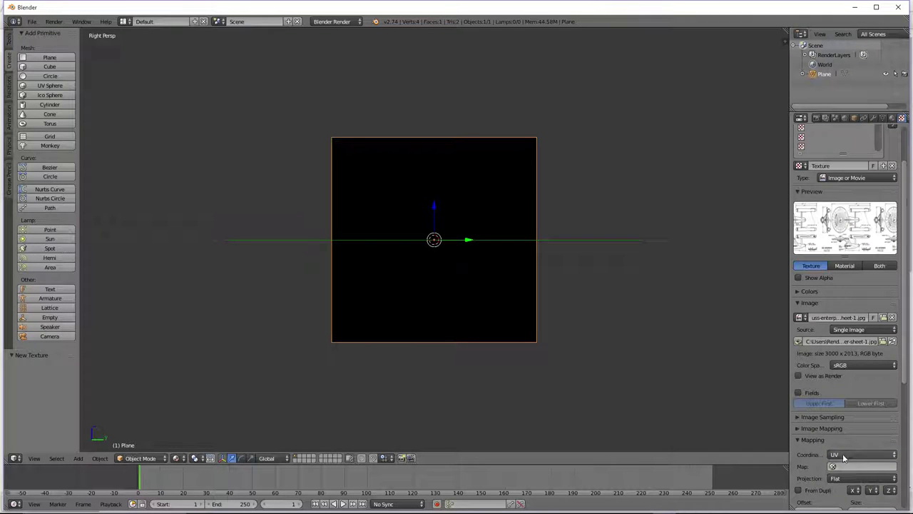
{"action": "left_click", "coordinate": [856, 455]}
{"action": "left_click", "coordinate": [853, 423]}
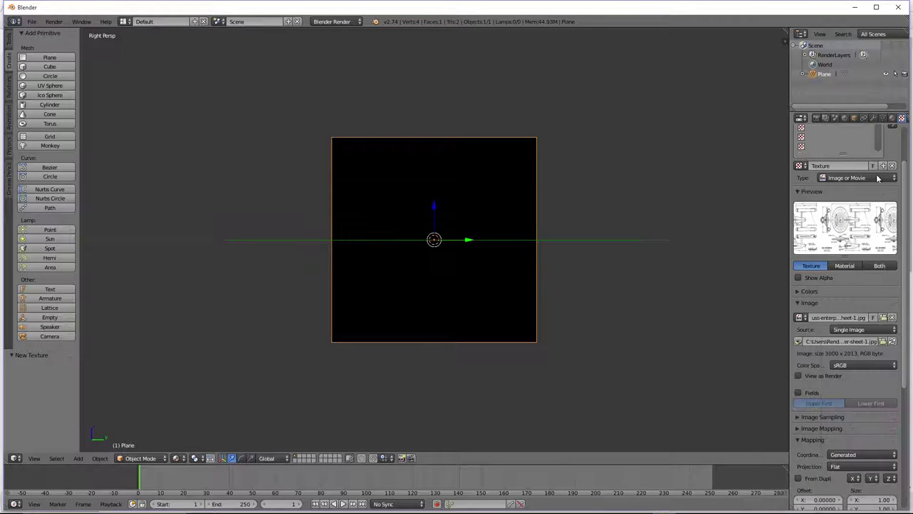
{"action": "left_click", "coordinate": [891, 118]}
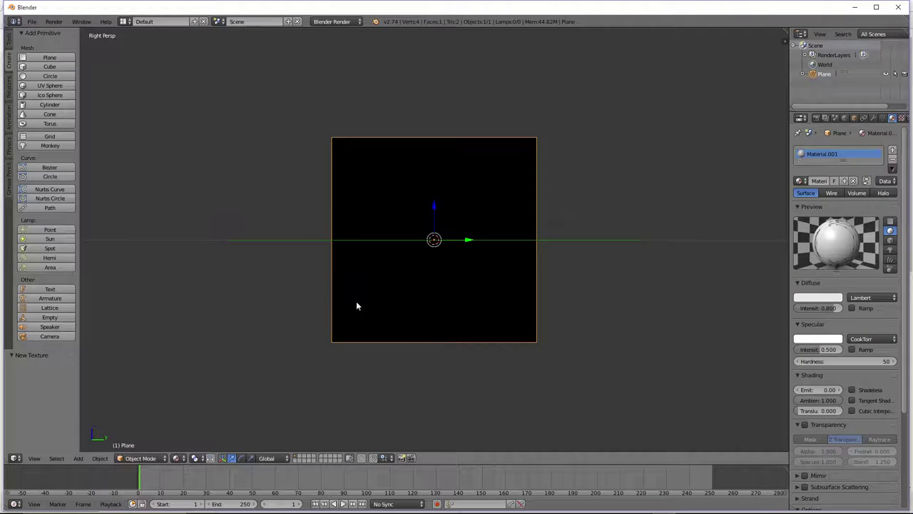
Add a point lamp and move it about 7.21 units along the X axis in front of the plane.
{"action": "scroll", "coordinate": [498, 398], "scroll_direction": "down", "scroll_amount": 3}
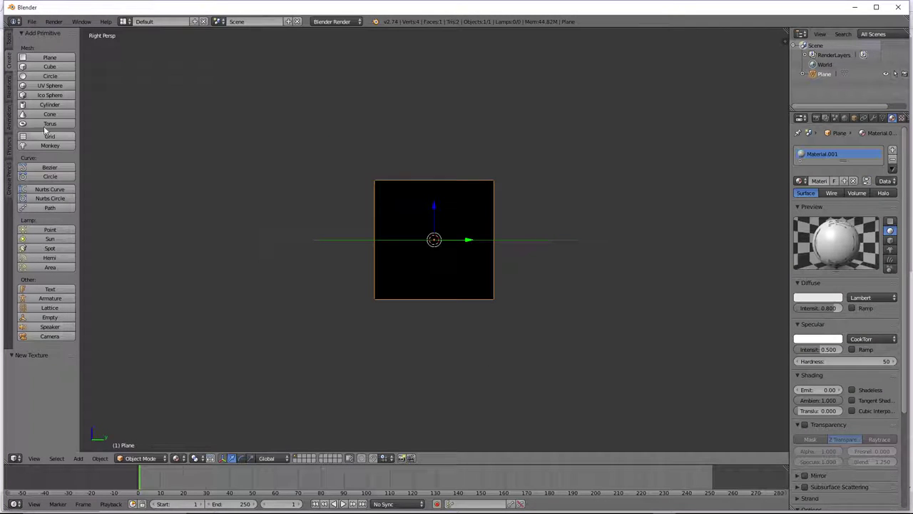
{"action": "left_click", "coordinate": [47, 230]}
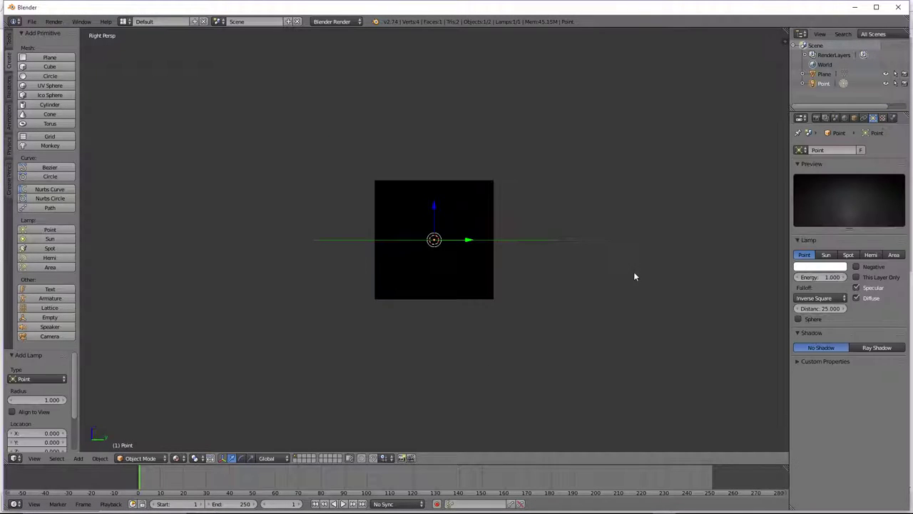
{"action": "middle_click_drag", "start_coordinate": [634, 276], "coordinate": [446, 264]}
{"action": "key", "text": "g"}
{"action": "key", "text": "x"}
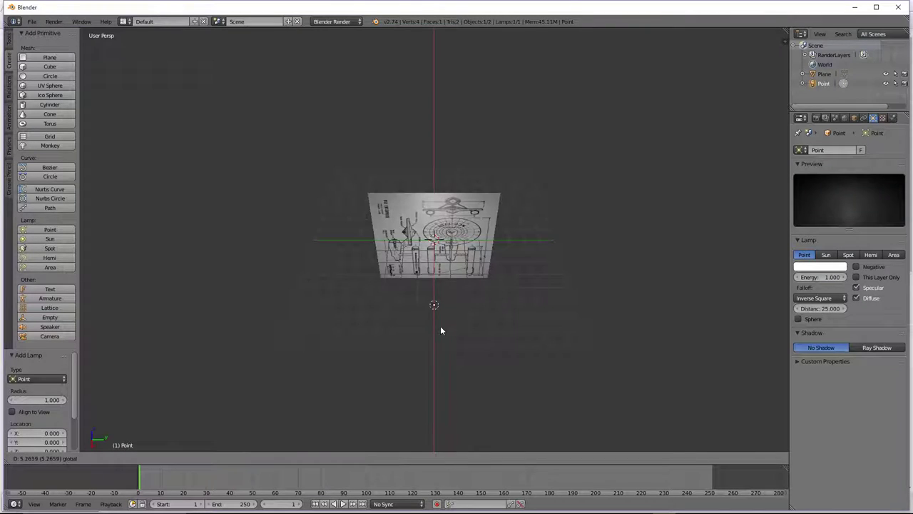
{"action": "left_click", "coordinate": [448, 356]}
Rotate the blueprint plane 90° about the global X axis in the right view.
{"action": "key", "text": "KP_3"}
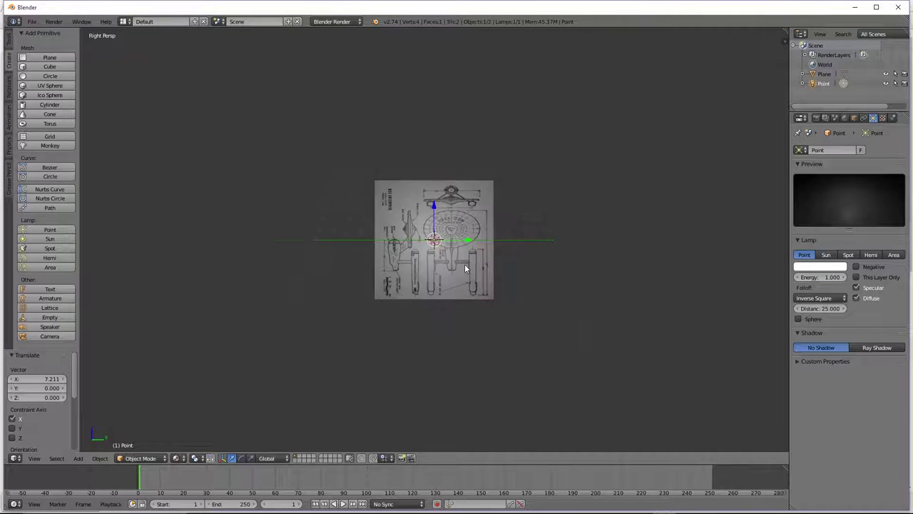
{"action": "scroll", "coordinate": [465, 268], "scroll_direction": "up", "scroll_amount": 4}
{"action": "right_click", "coordinate": [522, 261]}
{"action": "type", "text": "ry"}
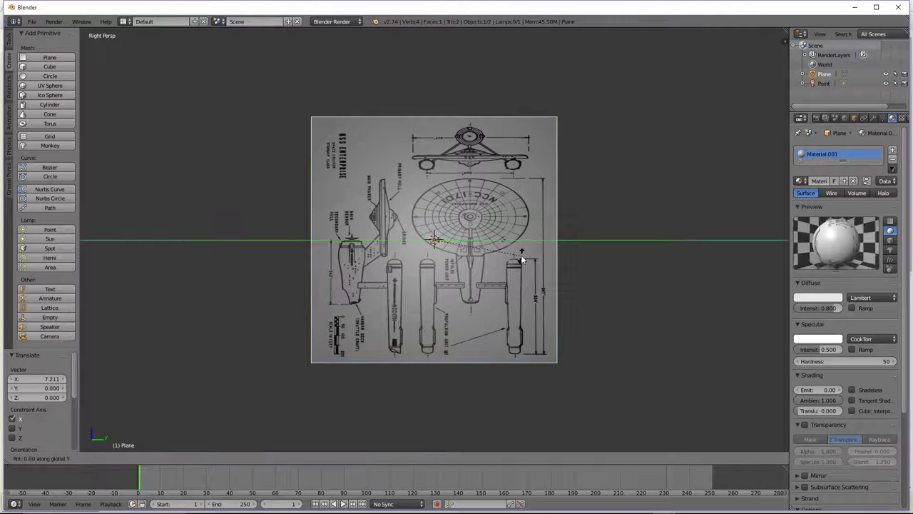
{"action": "type", "text": "x90"}
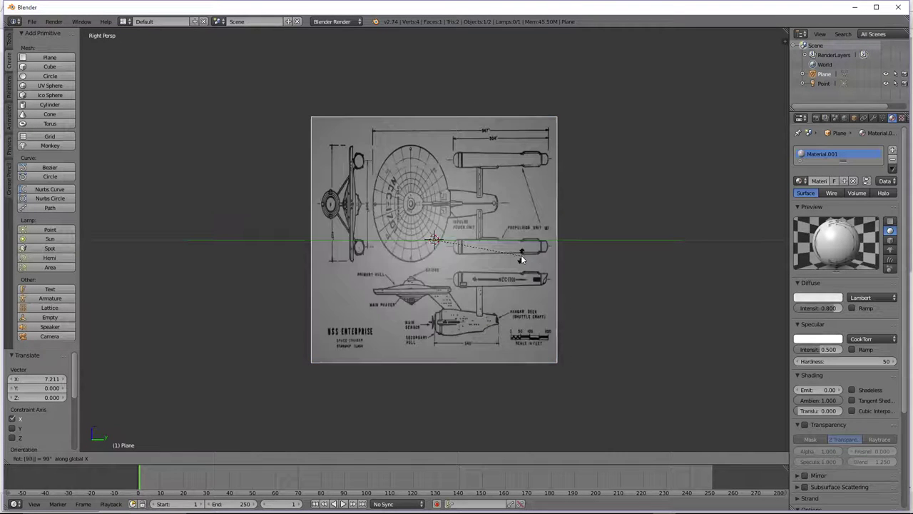
{"action": "key", "text": "Return"}
Turn the blueprint plane a further 180° about the X axis in two 90° rotations.
{"action": "key", "text": "r"}
{"action": "key", "text": "x"}
{"action": "key", "text": "9"}
{"action": "key", "text": "0"}
{"action": "key", "text": "Return"}
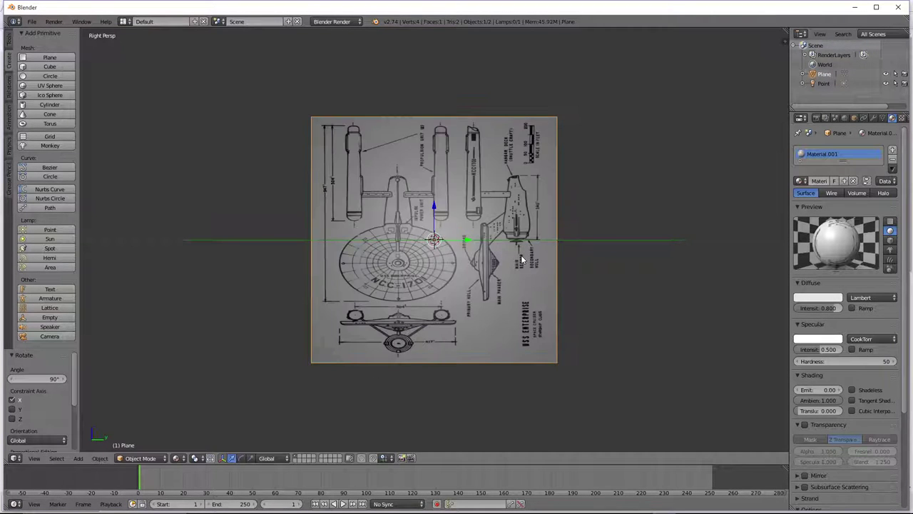
{"action": "key", "text": "r"}
{"action": "key", "text": "x"}
{"action": "key", "text": "9"}
{"action": "key", "text": "0"}
{"action": "key", "text": "Return"}
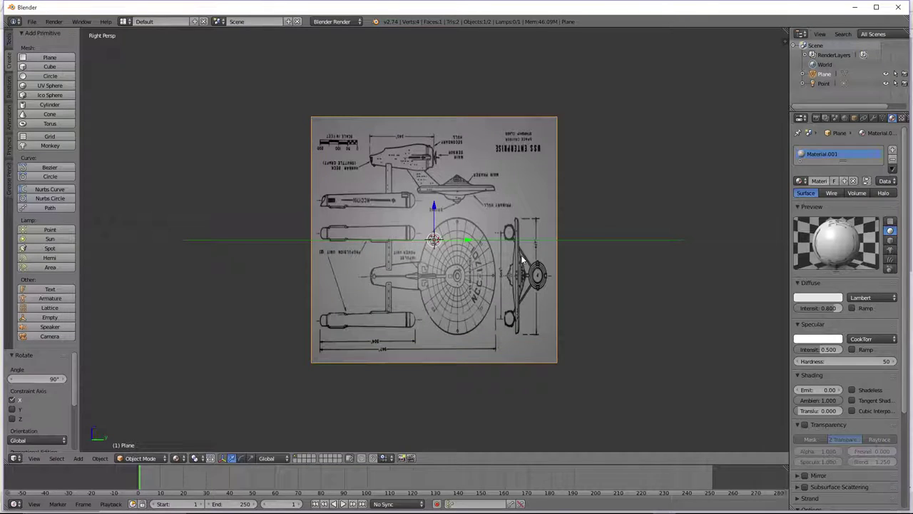
Scale the blueprint plane to about 0.70 along Z, enlarge it uniformly by about 2.09, and deselect it.
{"action": "key", "text": "s"}
{"action": "key", "text": "z"}
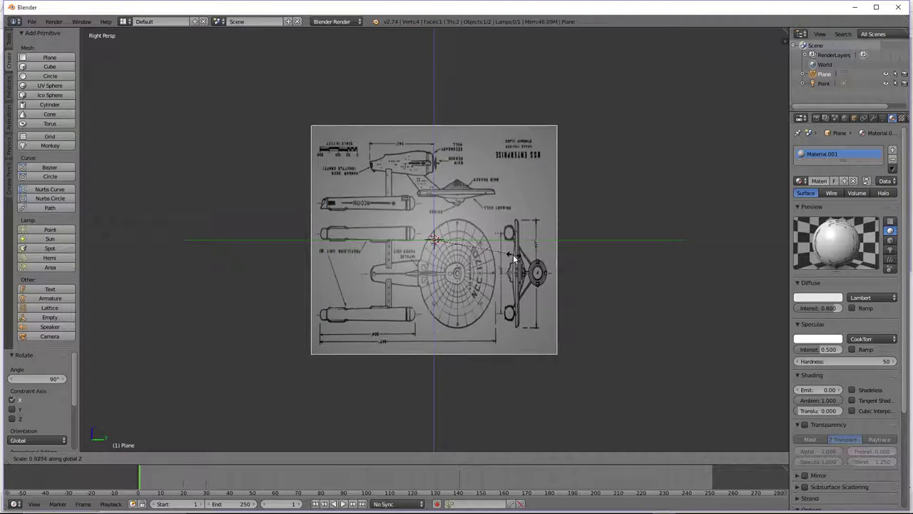
{"action": "left_click", "coordinate": [492, 260]}
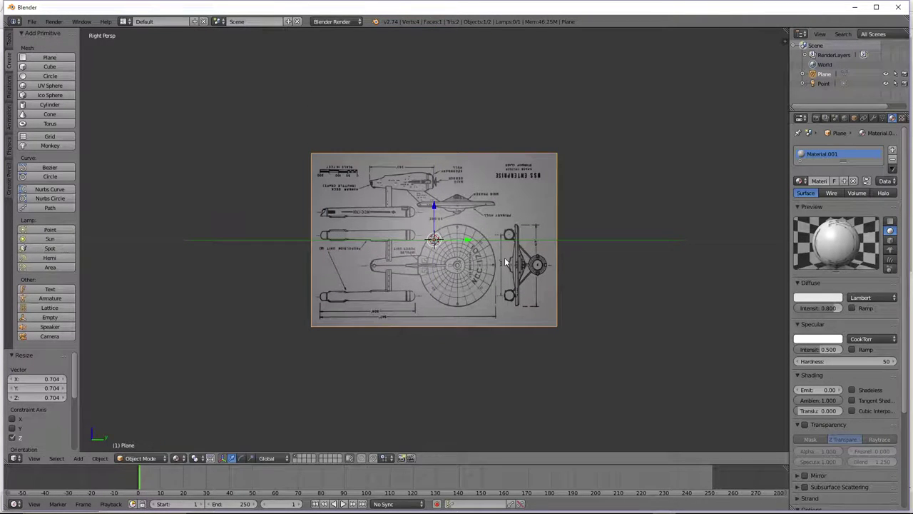
{"action": "key", "text": "s"}
{"action": "left_click", "coordinate": [585, 260]}
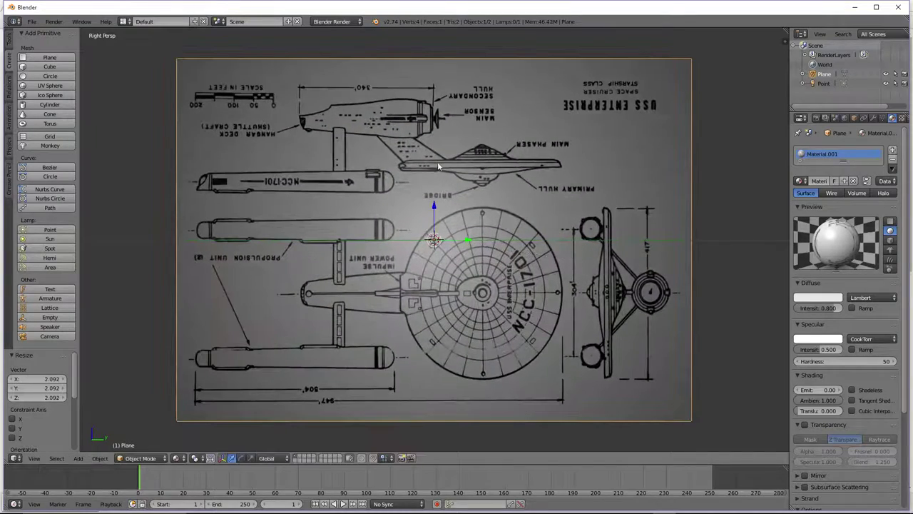
{"action": "key", "text": "a"}
Add a cylinder with the default 32 vertices, radius 1 and depth 2 at the 3D cursor on the blueprint.
{"action": "scroll", "coordinate": [546, 316], "scroll_direction": "up", "scroll_amount": 3}
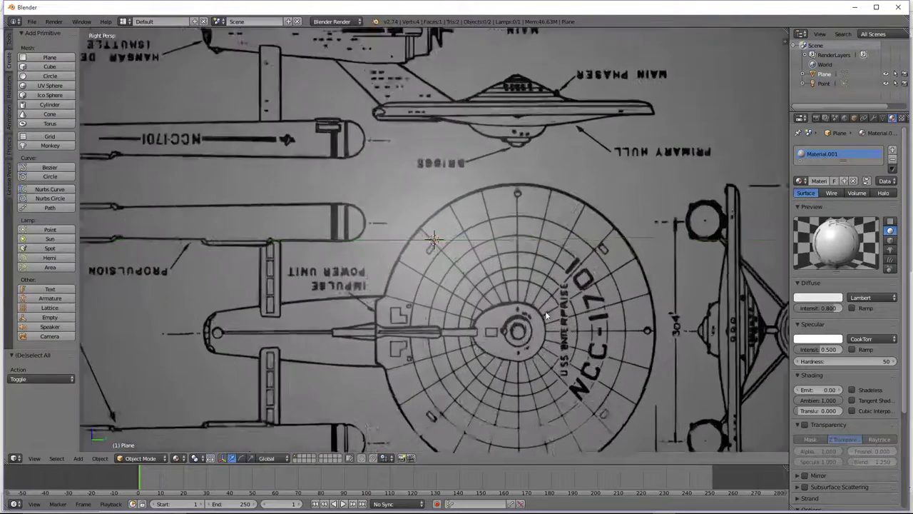
{"action": "scroll", "coordinate": [546, 316], "scroll_direction": "up", "scroll_amount": 2}
{"action": "scroll", "coordinate": [534, 339], "scroll_direction": "down", "scroll_amount": 2}
{"action": "scroll", "coordinate": [521, 336], "scroll_direction": "down", "scroll_amount": 1}
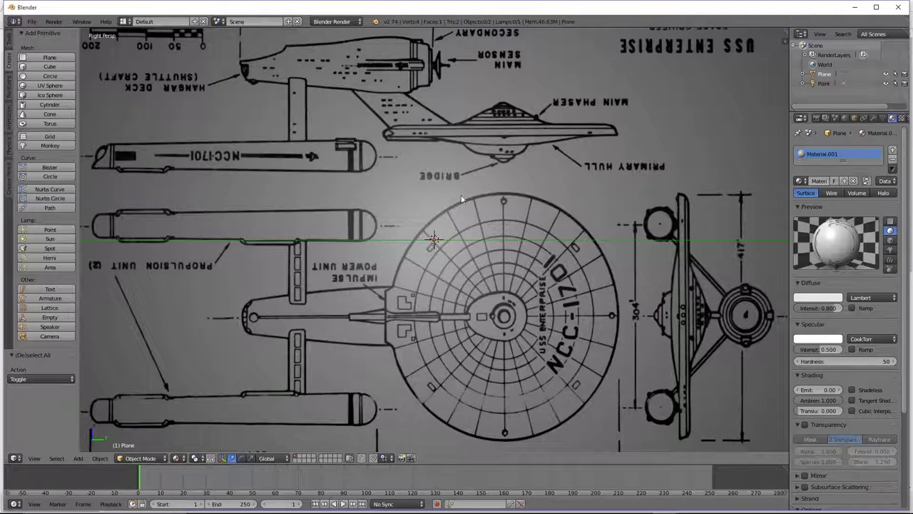
{"action": "scroll", "coordinate": [482, 227], "scroll_direction": "down", "scroll_amount": 1}
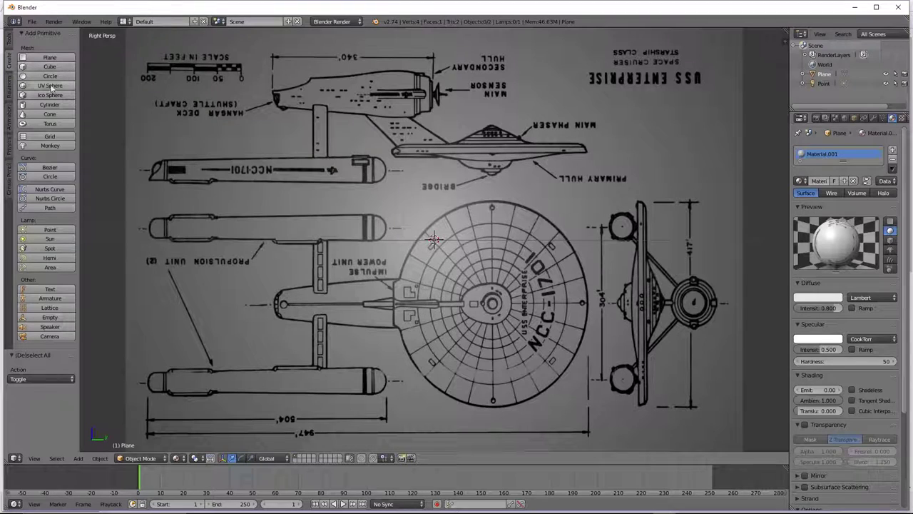
{"action": "left_click", "coordinate": [49, 104]}
{"action": "scroll", "coordinate": [482, 220], "scroll_direction": "down", "scroll_amount": 1}
Try to rotate the cylinder 90° about the global X axis and undo the rotation.
{"action": "key", "text": "r"}
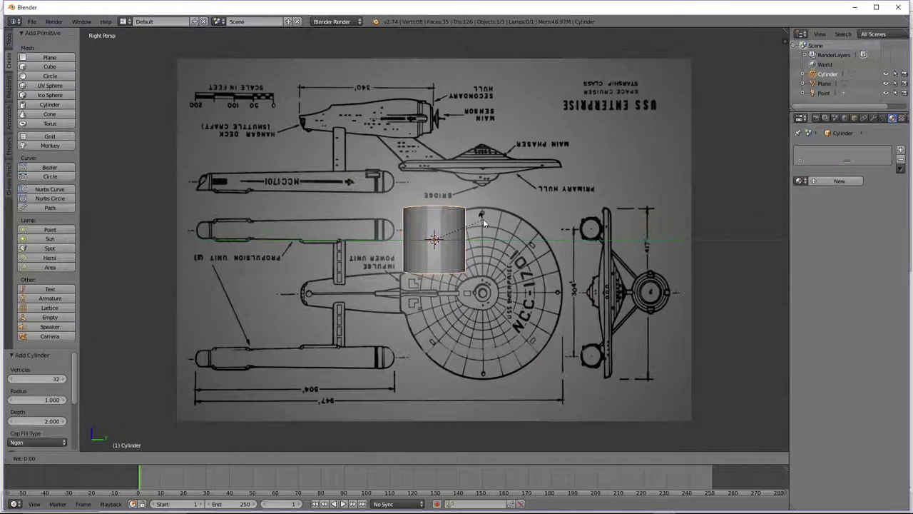
{"action": "key", "text": "y"}
{"action": "type", "text": "x"}
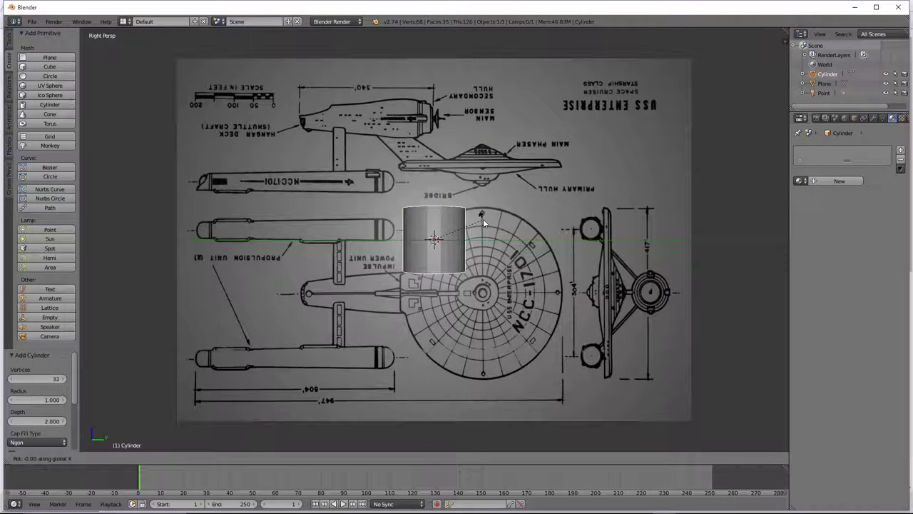
{"action": "type", "text": "90"}
{"action": "key", "text": "Return"}
{"action": "key", "text": "ctrl+z"}
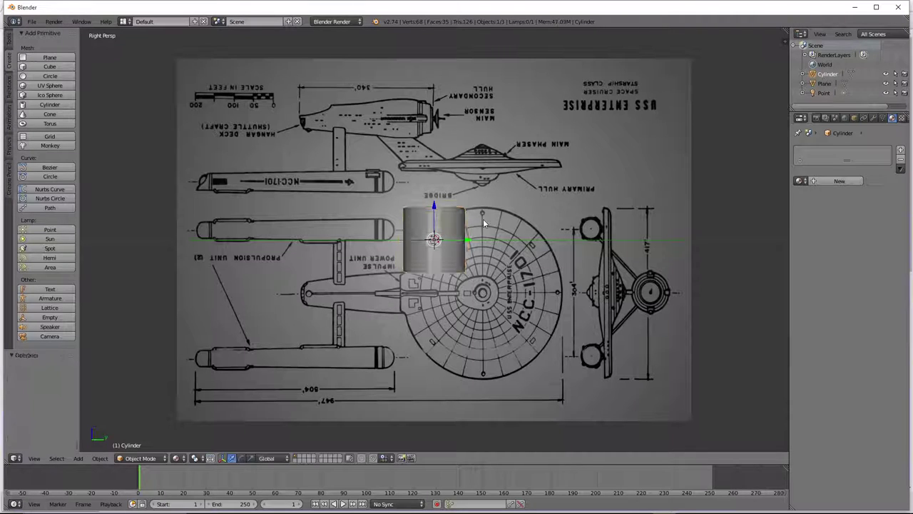
Rotate the cylinder 90° about the global Y axis and scale it uniformly to about 0.321.
{"action": "type", "text": "ry90"}
{"action": "key", "text": "Return"}
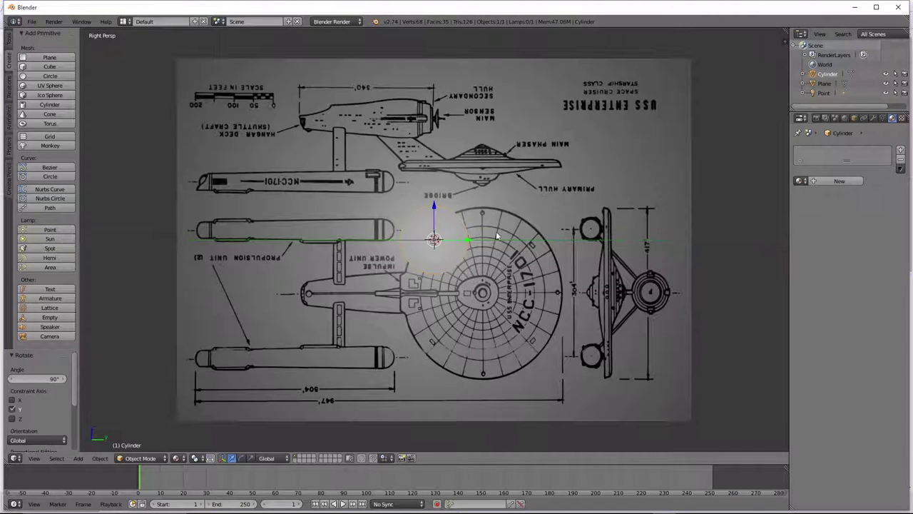
{"action": "key", "text": "s"}
{"action": "left_click", "coordinate": [466, 249]}
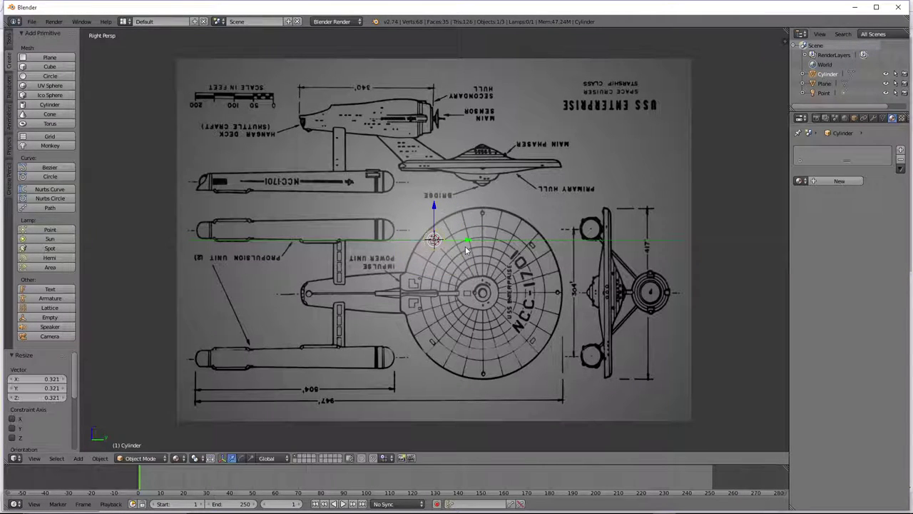
Move the cylinder down along Z and about 1.73 along Y to the centre of the blueprint's saucer top view.
{"action": "middle_click_drag", "start_coordinate": [467, 250], "coordinate": [454, 256]}
{"action": "key", "text": "g"}
{"action": "key", "text": "z"}
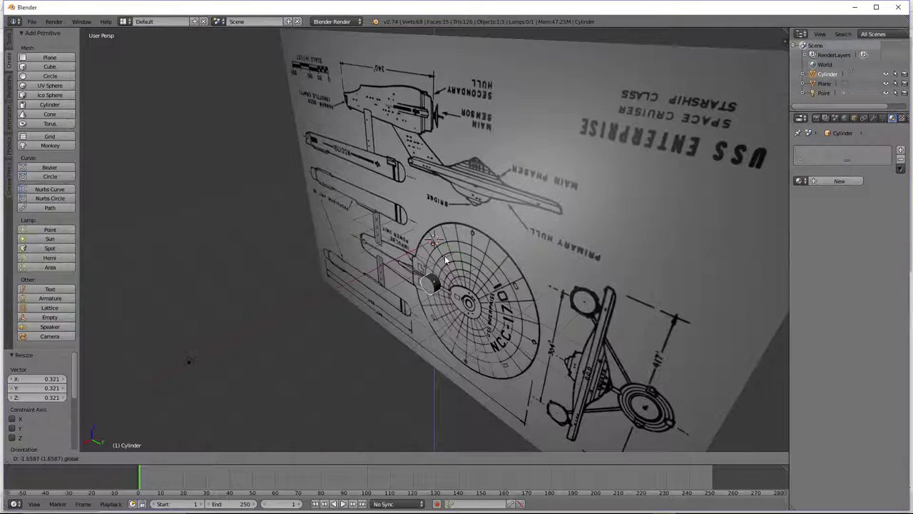
{"action": "left_click", "coordinate": [445, 258]}
{"action": "left_click_drag", "start_coordinate": [459, 296], "coordinate": [486, 308]}
{"action": "left_click", "coordinate": [498, 312]}
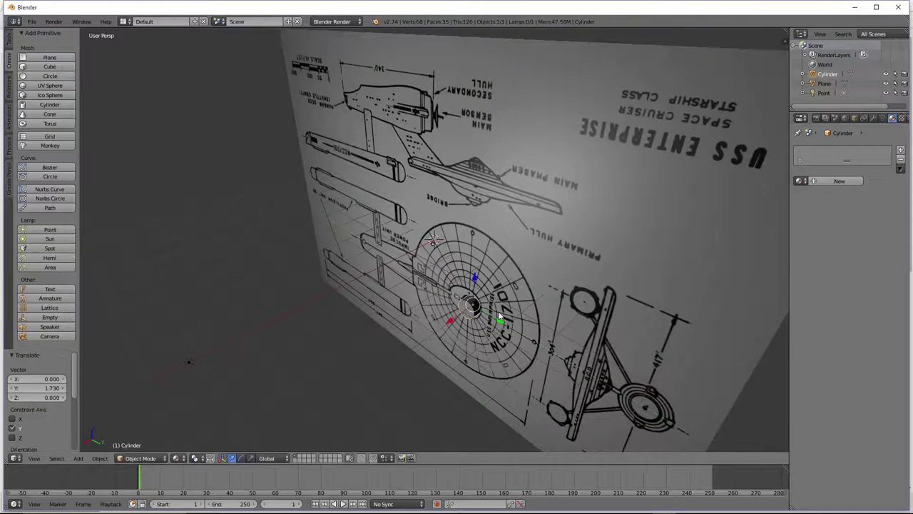
Scale the cylinder uniformly to about 0.475 in the right view to approximate the small circle at the saucer's centre.
{"action": "key", "text": "KP_3"}
{"action": "key", "text": "s"}
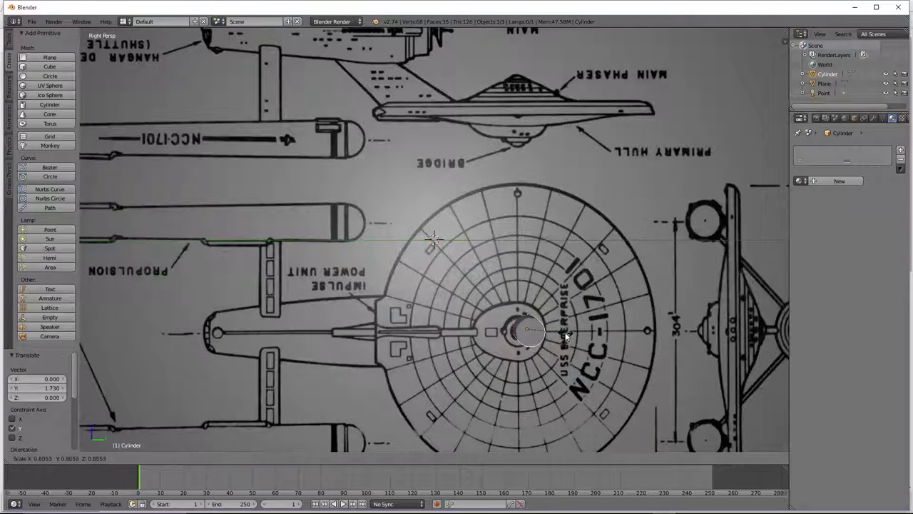
{"action": "left_click", "coordinate": [550, 329]}
Centre the cylinder on the saucer's innermost circle by shifting it about -0.134 along Y and fine-tuning its Y and Z position.
{"action": "key", "text": "g"}
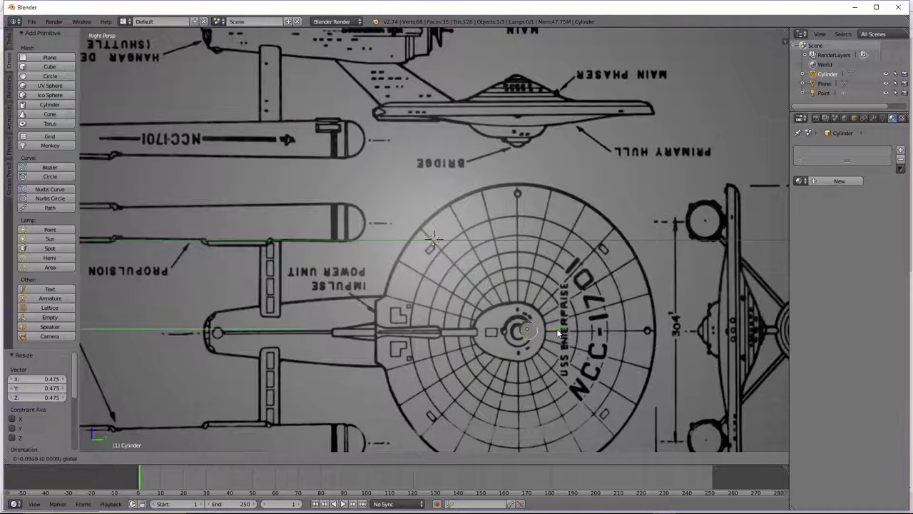
{"action": "key", "text": "y"}
{"action": "left_click", "coordinate": [550, 333]}
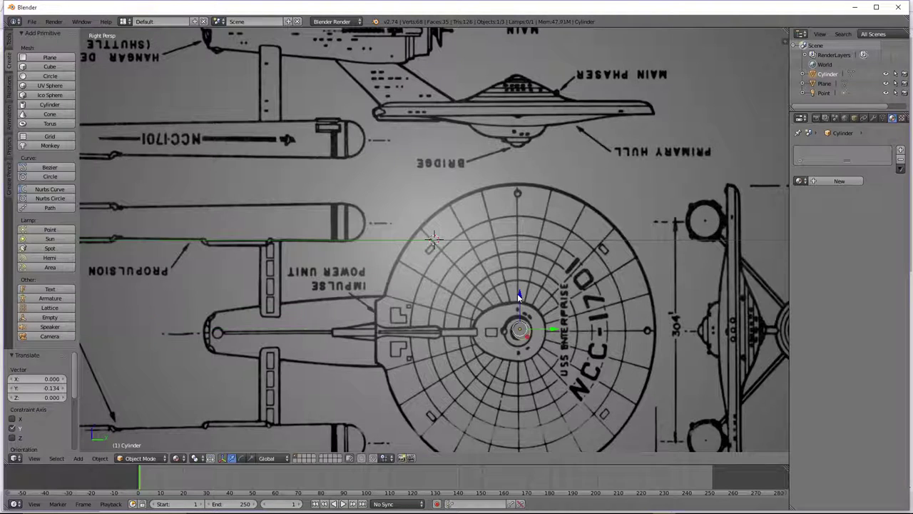
{"action": "key", "text": "g"}
{"action": "key", "text": "z"}
{"action": "left_click", "coordinate": [517, 296]}
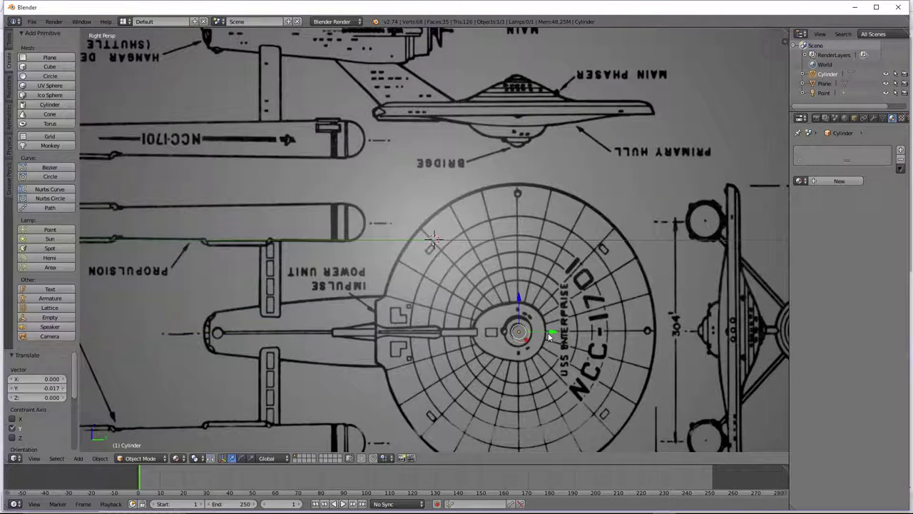
Apply smooth shading to all of the cylinder's faces in Edit Mode and return to Object Mode.
{"action": "middle_click_drag", "start_coordinate": [549, 337], "coordinate": [519, 357]}
{"action": "key", "text": "z"}
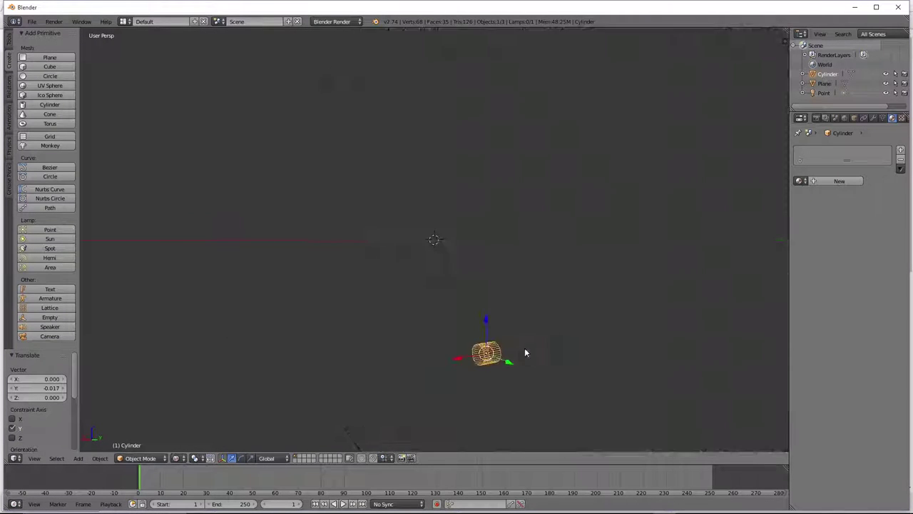
{"action": "key", "text": "z"}
{"action": "scroll", "coordinate": [524, 342], "scroll_direction": "down", "scroll_amount": 1}
{"action": "key", "text": "KP_3"}
{"action": "scroll", "coordinate": [524, 340], "scroll_direction": "up", "scroll_amount": 2}
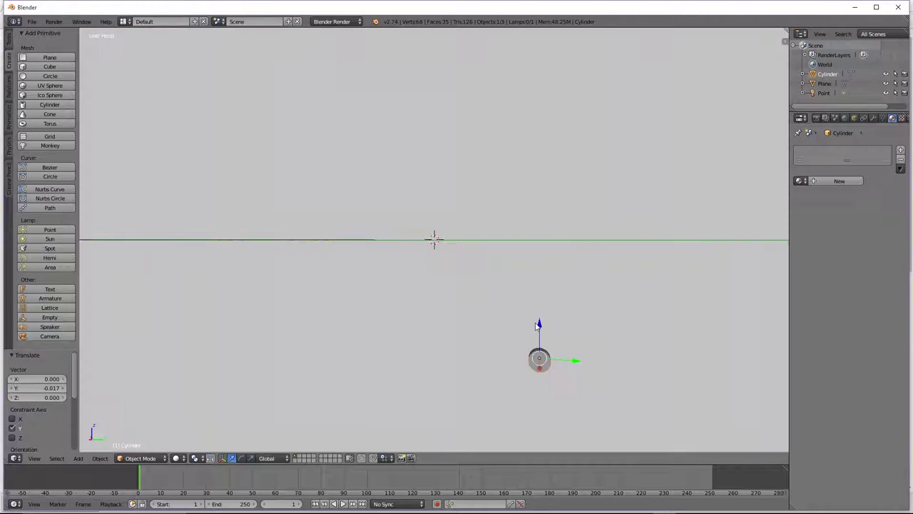
{"action": "key", "text": "Tab"}
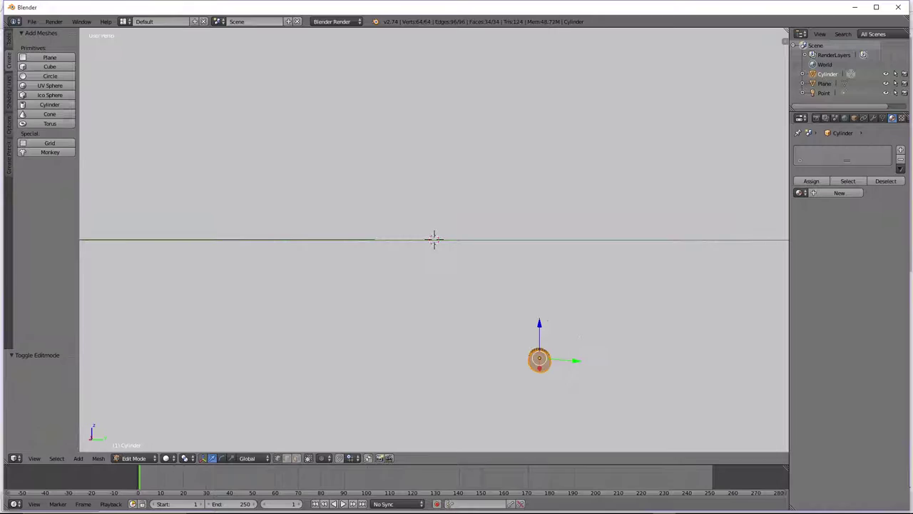
{"action": "left_click", "coordinate": [9, 88]}
{"action": "left_click", "coordinate": [30, 57]}
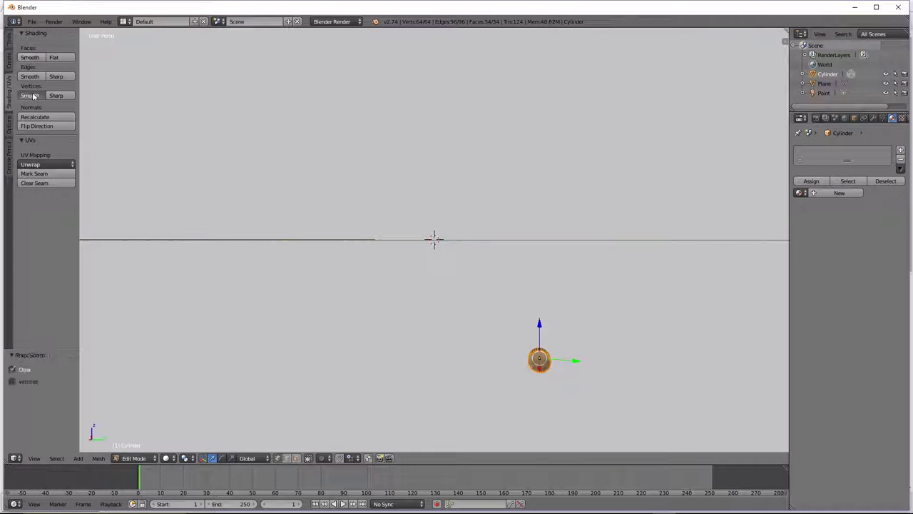
{"action": "key", "text": "Tab"}
Switch the viewport shading to Material so the blueprint texture is displayed behind the cylinder.
{"action": "left_click", "coordinate": [175, 459]}
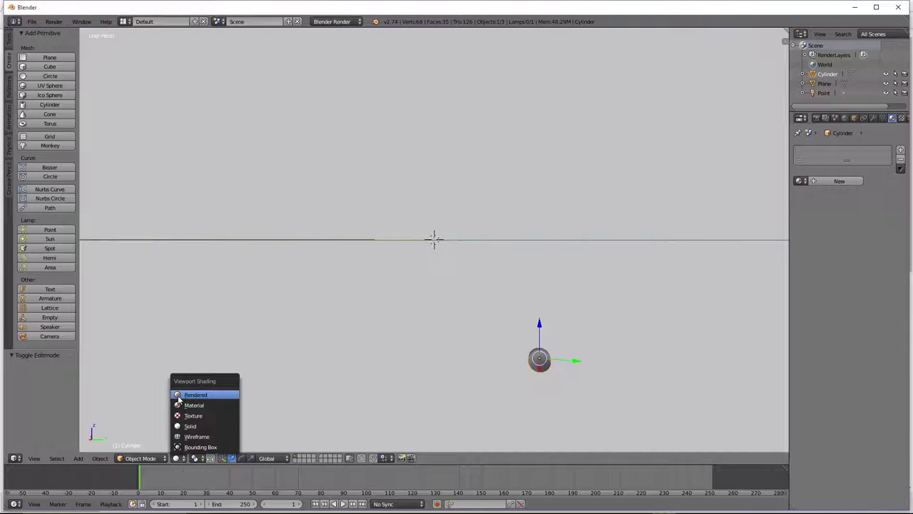
{"action": "left_click", "coordinate": [190, 399]}
{"action": "scroll", "coordinate": [492, 310], "scroll_direction": "up", "scroll_amount": 2}
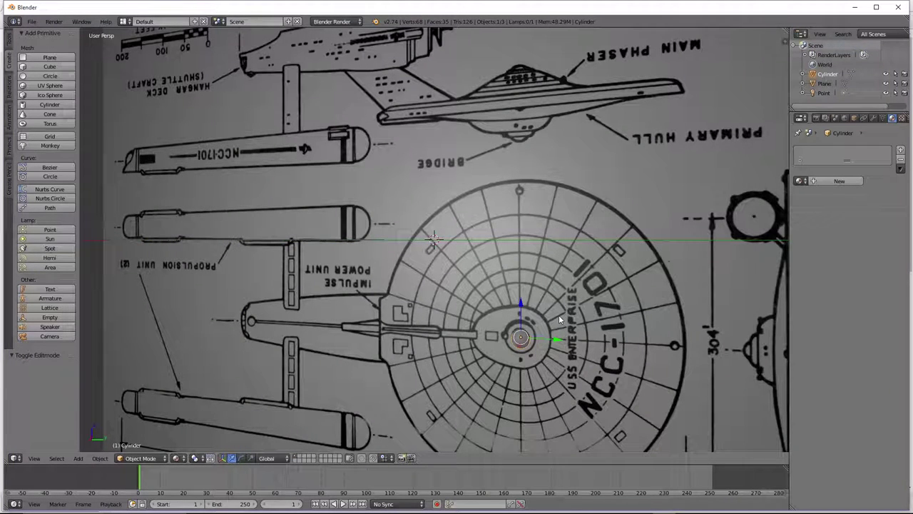
{"action": "scroll", "coordinate": [560, 327], "scroll_direction": "up", "scroll_amount": 2}
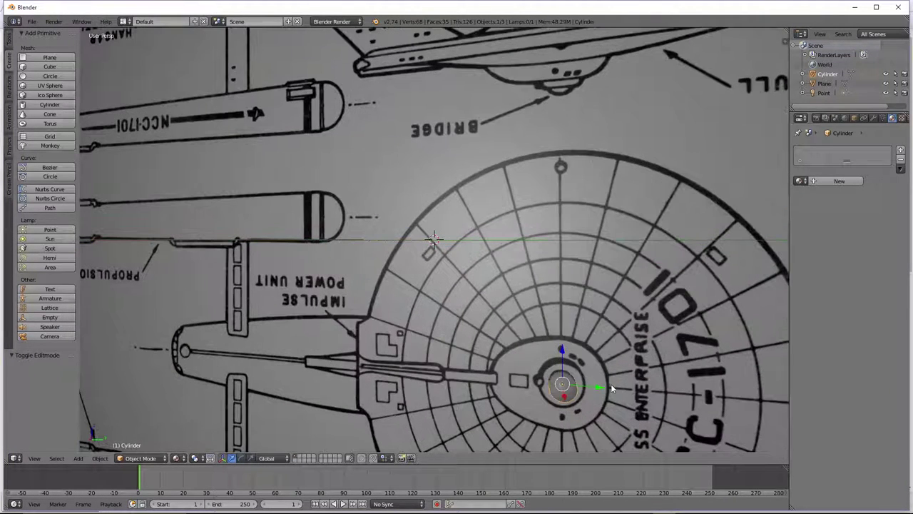
Duplicate the cylinder in place and scale the copy uniformly by about 1.598.
{"action": "key", "text": "ctrl+c"}
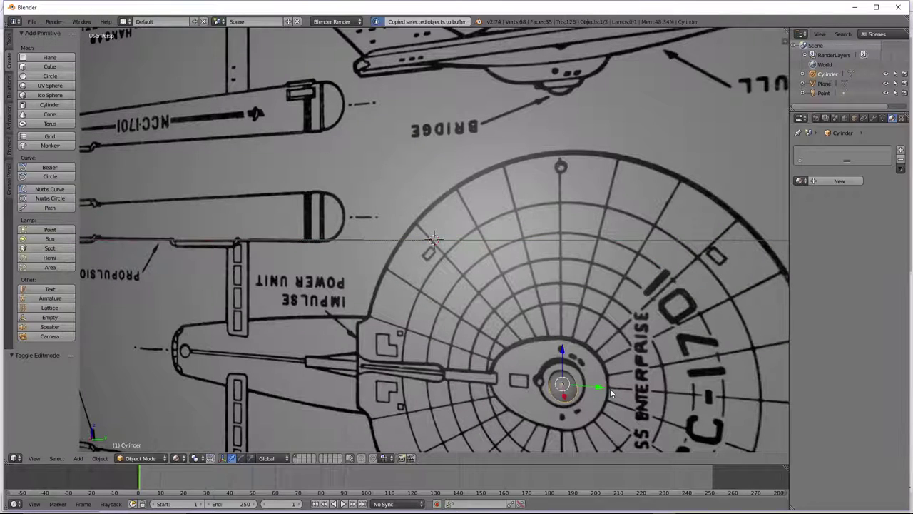
{"action": "key", "text": "ctrl+v"}
{"action": "key", "text": "s"}
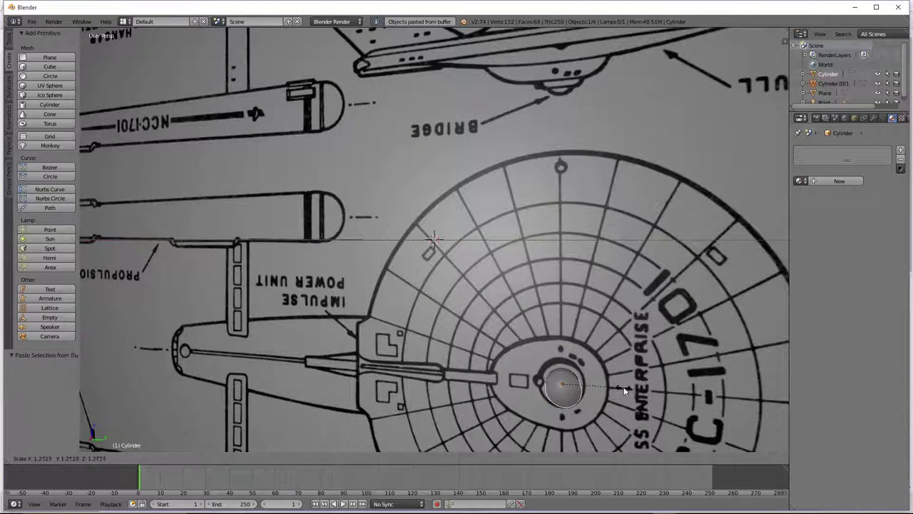
{"action": "left_click", "coordinate": [639, 390]}
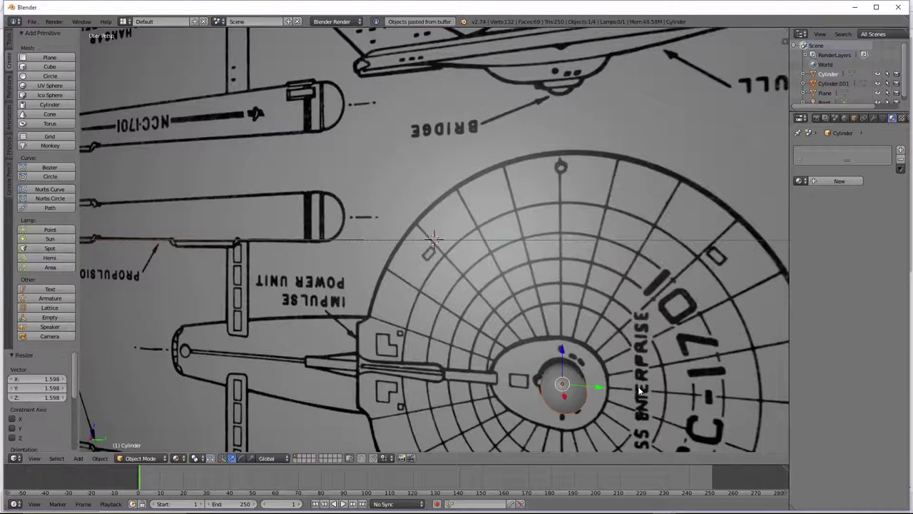
Flatten the enlarged cylinder copy to about 0.407 along the global X axis.
{"action": "middle_click_drag", "start_coordinate": [638, 386], "coordinate": [589, 399]}
{"action": "key", "text": "s"}
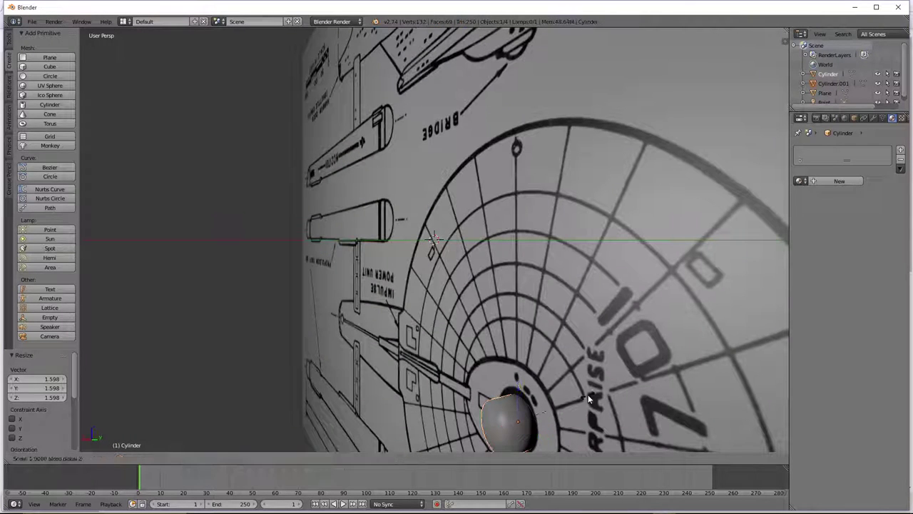
{"action": "left_click", "coordinate": [572, 404]}
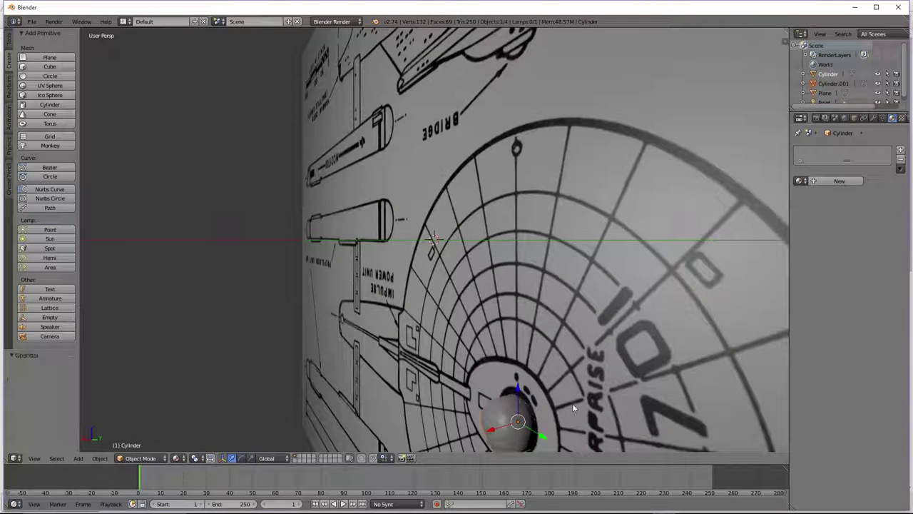
{"action": "key", "text": "s"}
{"action": "key", "text": "x"}
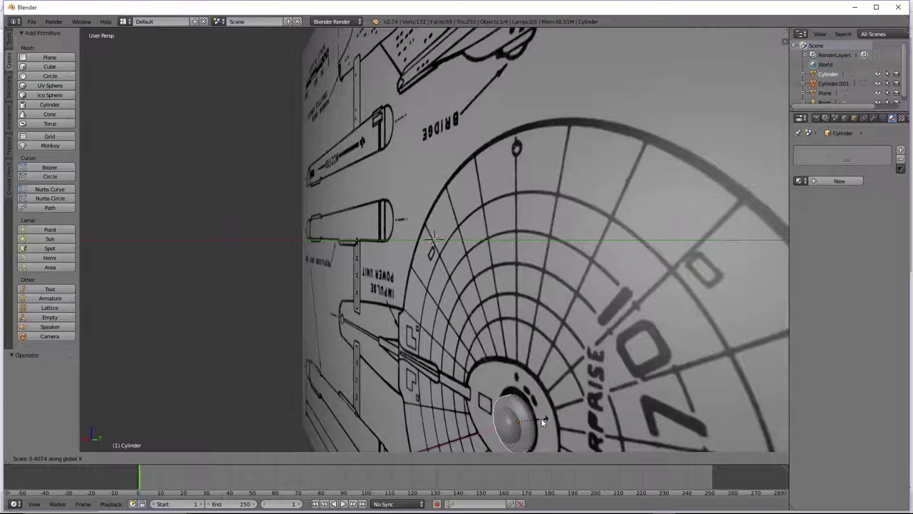
{"action": "left_click", "coordinate": [541, 418]}
Duplicate the flattened cylinder, move the copy about -0.689 along Y, and scale it uniformly to about 0.159.
{"action": "middle_click_drag", "start_coordinate": [541, 418], "coordinate": [605, 375]}
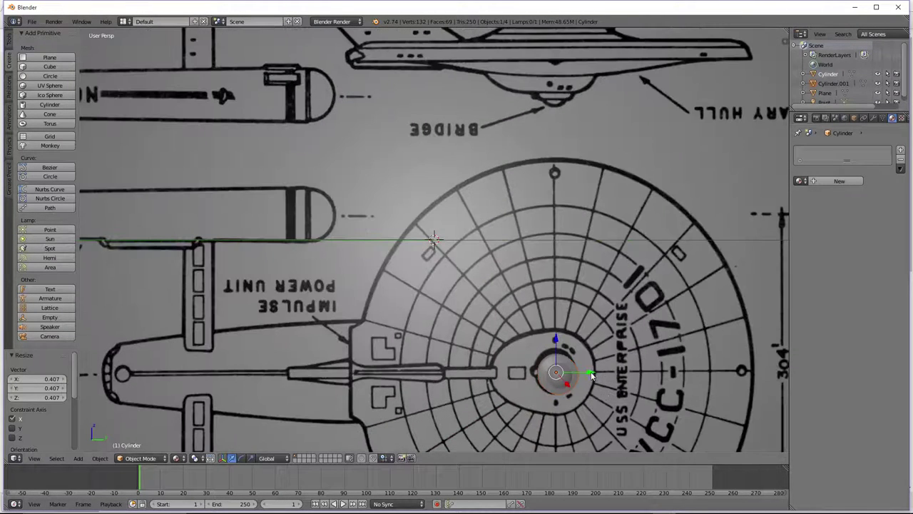
{"action": "scroll", "coordinate": [591, 373], "scroll_direction": "up", "scroll_amount": 2}
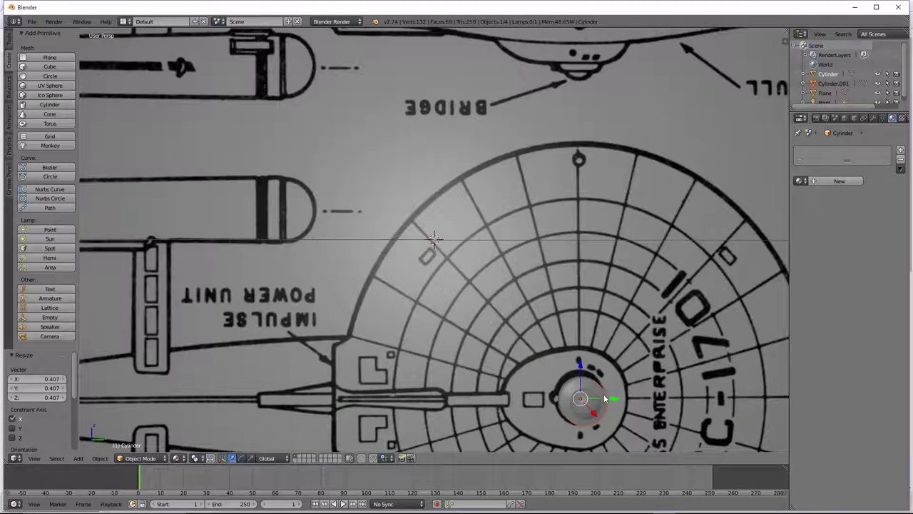
{"action": "key", "text": "ctrl+c"}
{"action": "key", "text": "ctrl+v"}
{"action": "key", "text": "g"}
{"action": "key", "text": "y"}
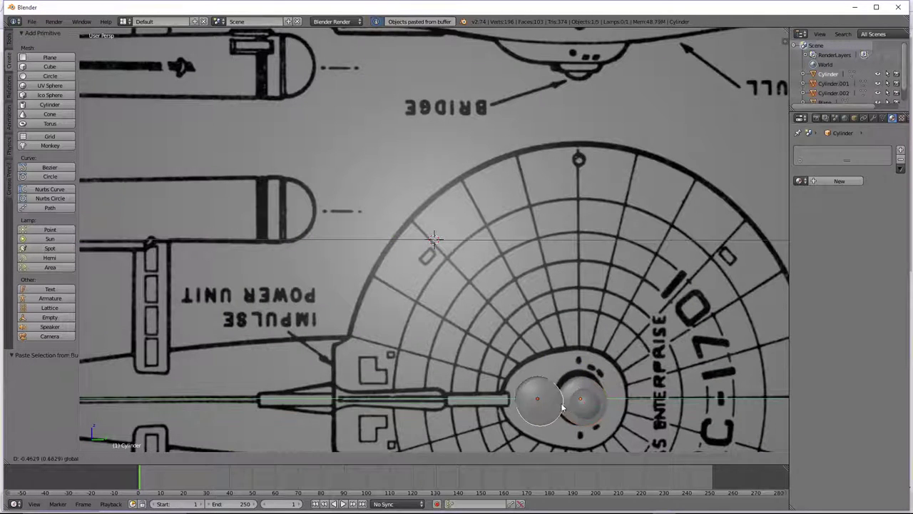
{"action": "left_click", "coordinate": [546, 409]}
{"action": "key", "text": "s"}
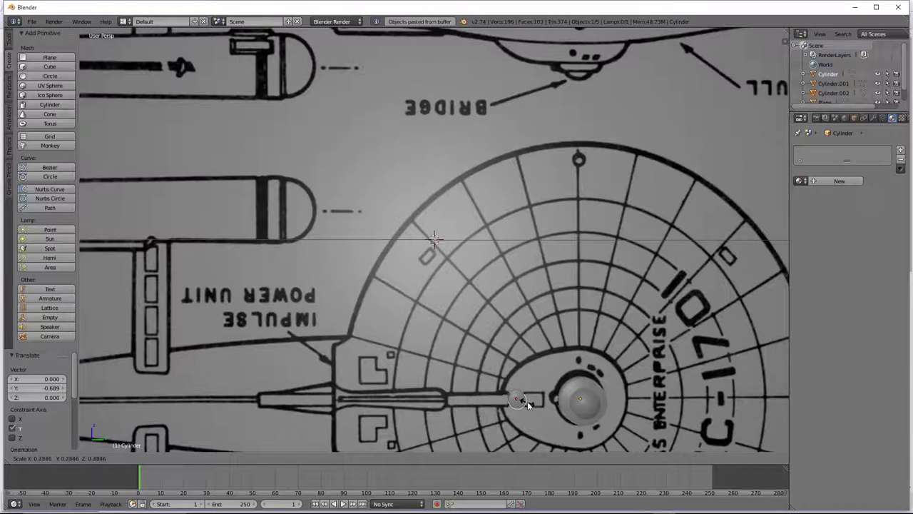
{"action": "left_click", "coordinate": [522, 403]}
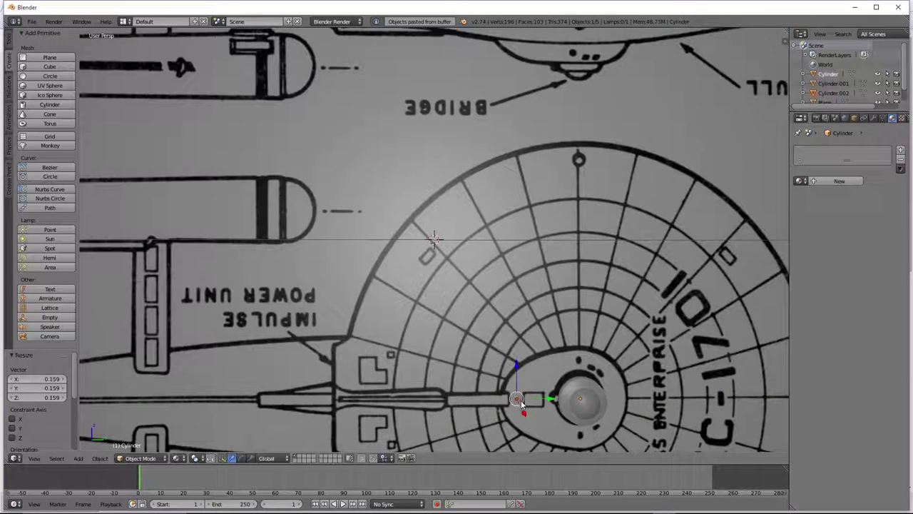
Move the smallest cylinder along Y onto the small circle at the edge of the bridge, nudging it by about 0.010.
{"action": "key", "text": "g"}
{"action": "key", "text": "y"}
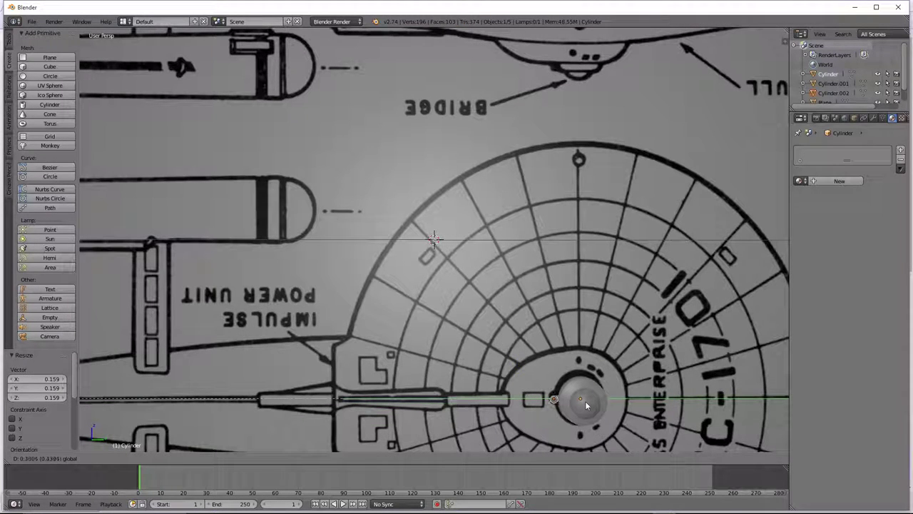
{"action": "left_click", "coordinate": [587, 404]}
{"action": "key", "text": "Right"}
{"action": "left_click_drag", "start_coordinate": [587, 400], "coordinate": [588, 400]}
Deselect all objects and set the viewport shading to Material with the whole blueprint in view.
{"action": "scroll", "coordinate": [590, 408], "scroll_direction": "down", "scroll_amount": 3}
{"action": "middle_click_drag", "start_coordinate": [592, 417], "coordinate": [518, 364]}
{"action": "key", "text": "KP_4"}
{"action": "key", "text": "KP_4"}
{"action": "key", "text": "KP_4"}
{"action": "key", "text": "KP_4"}
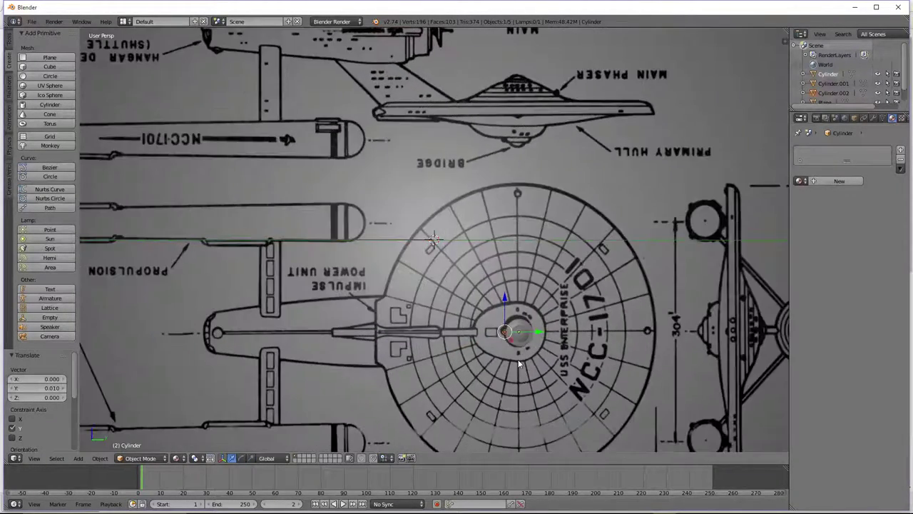
{"action": "key", "text": "z"}
{"action": "key", "text": "z"}
{"action": "scroll", "coordinate": [518, 351], "scroll_direction": "down", "scroll_amount": 3}
{"action": "scroll", "coordinate": [518, 344], "scroll_direction": "up", "scroll_amount": 1}
{"action": "key", "text": "a"}
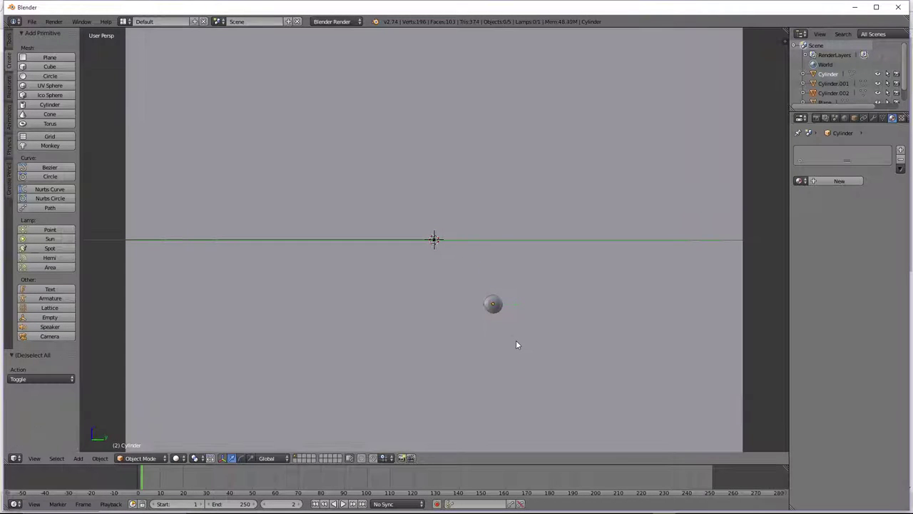
{"action": "left_click", "coordinate": [176, 458]}
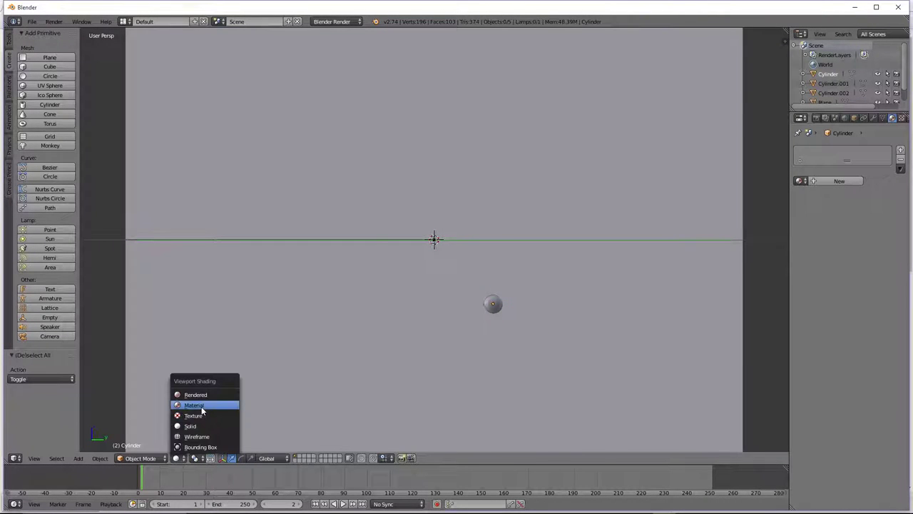
{"action": "left_click", "coordinate": [203, 413]}
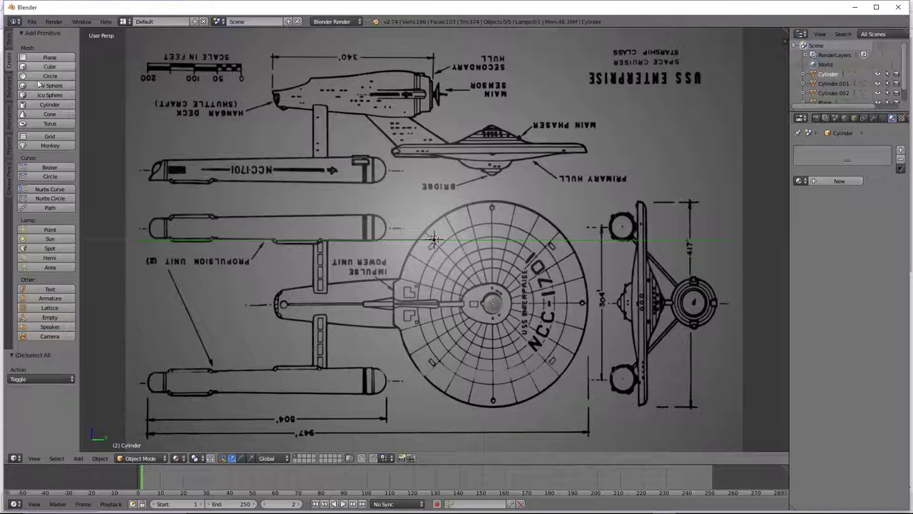
{"action": "left_click", "coordinate": [57, 86]}
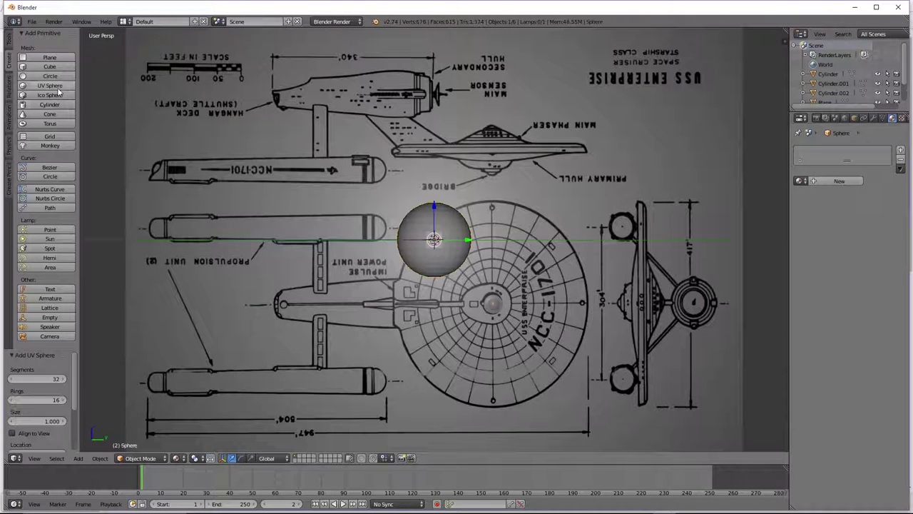
{"action": "key", "text": "s"}
{"action": "key", "text": "z"}
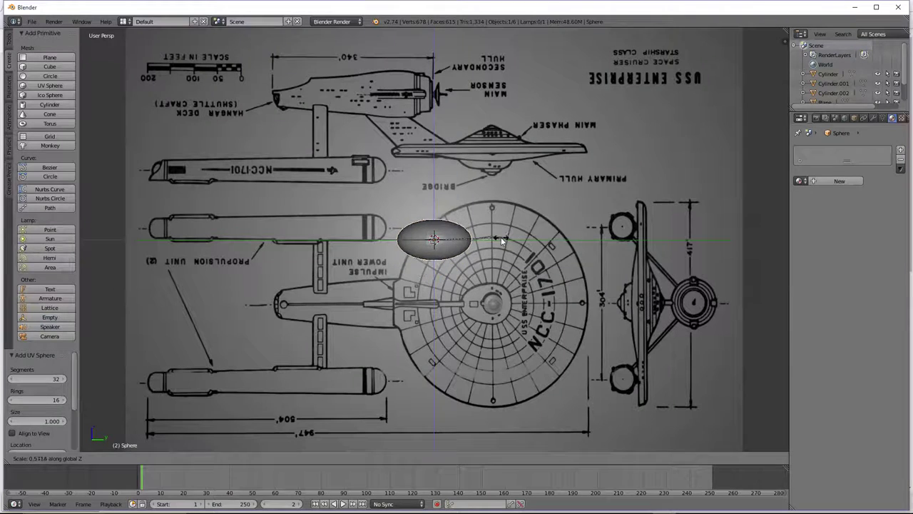
{"action": "left_click", "coordinate": [502, 239]}
{"action": "key", "text": "ctrl+z"}
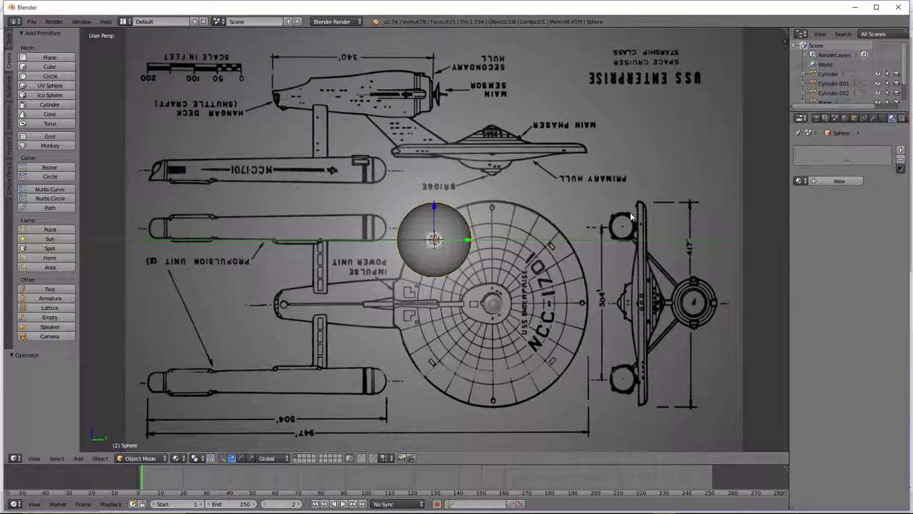
{"action": "key", "text": "x"}
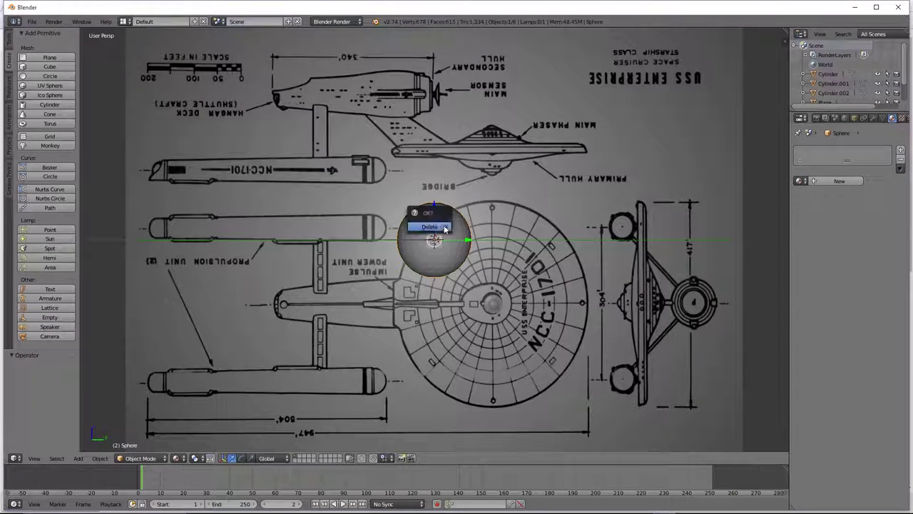
{"action": "left_click", "coordinate": [443, 226]}
Add a cube and move it about 1.339 along Y and -1.860 along Z onto the saucer drawing.
{"action": "left_click", "coordinate": [47, 66]}
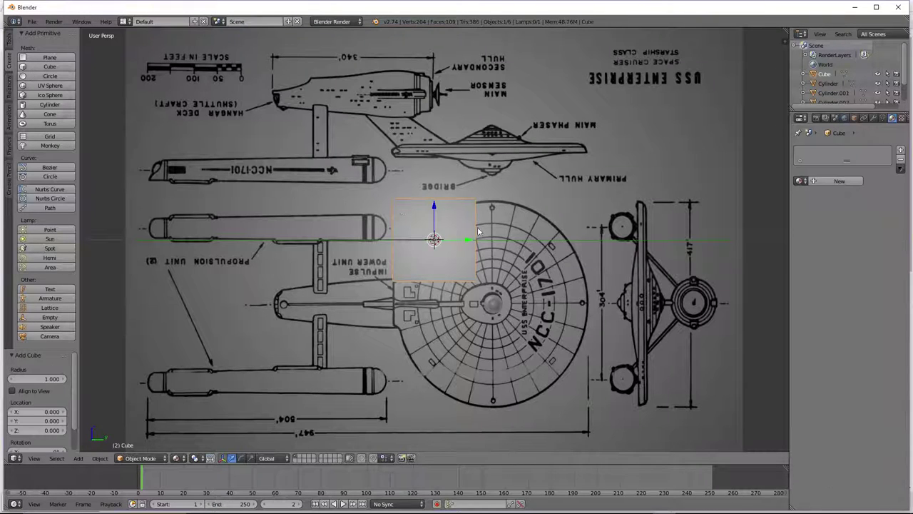
{"action": "key", "text": "g"}
{"action": "key", "text": "y"}
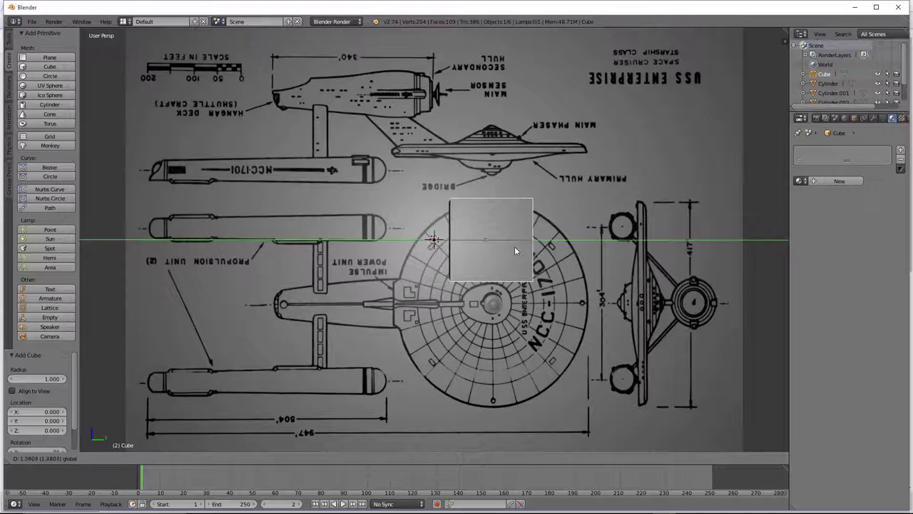
{"action": "left_click", "coordinate": [518, 248]}
{"action": "key", "text": "g"}
{"action": "key", "text": "z"}
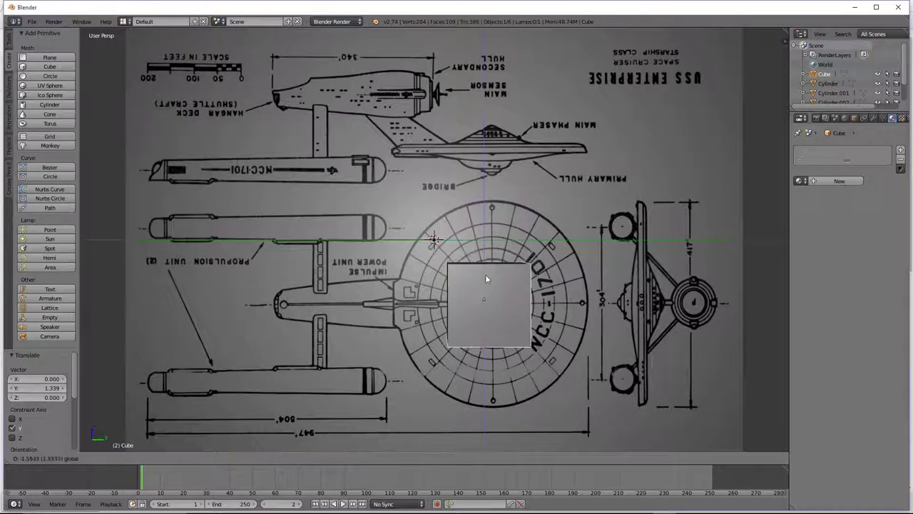
{"action": "left_click", "coordinate": [485, 289]}
Scale the cube uniformly to roughly the saucer's size and shift it about 0.641 along Z.
{"action": "key", "text": "s"}
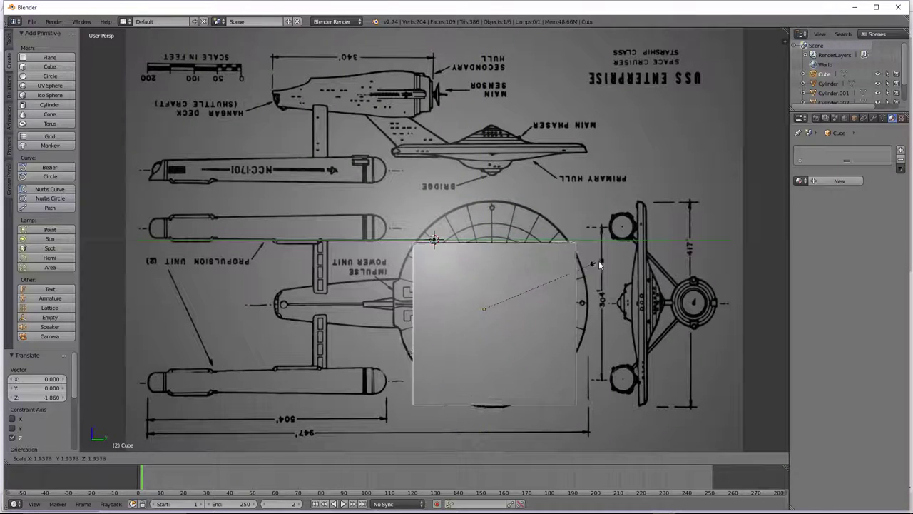
{"action": "left_click", "coordinate": [607, 255]}
{"action": "left_click_drag", "start_coordinate": [483, 284], "coordinate": [489, 259]}
{"action": "key", "text": "s"}
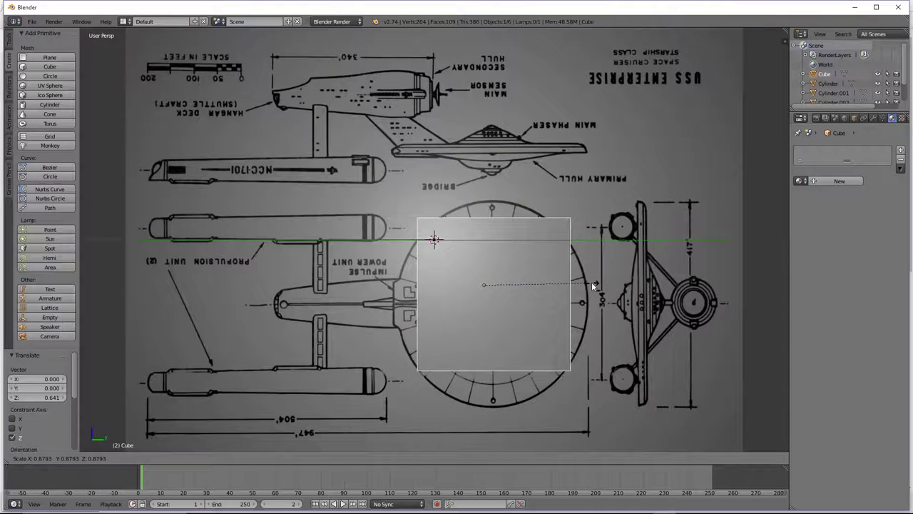
{"action": "left_click", "coordinate": [592, 282]}
Subdivide the whole cube mesh with 10 cuts and a smoothness of 1.000.
{"action": "key", "text": "Tab"}
{"action": "key", "text": "w"}
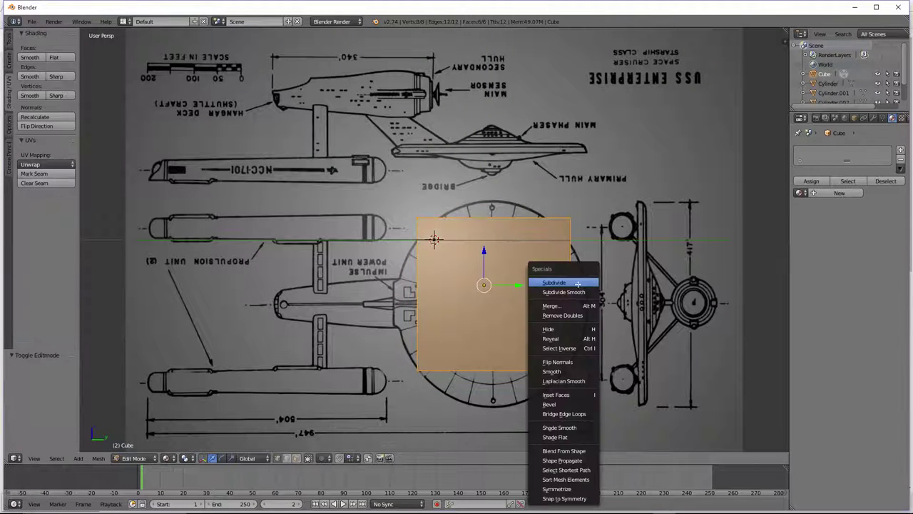
{"action": "left_click", "coordinate": [582, 285]}
{"action": "left_click", "coordinate": [62, 378]}
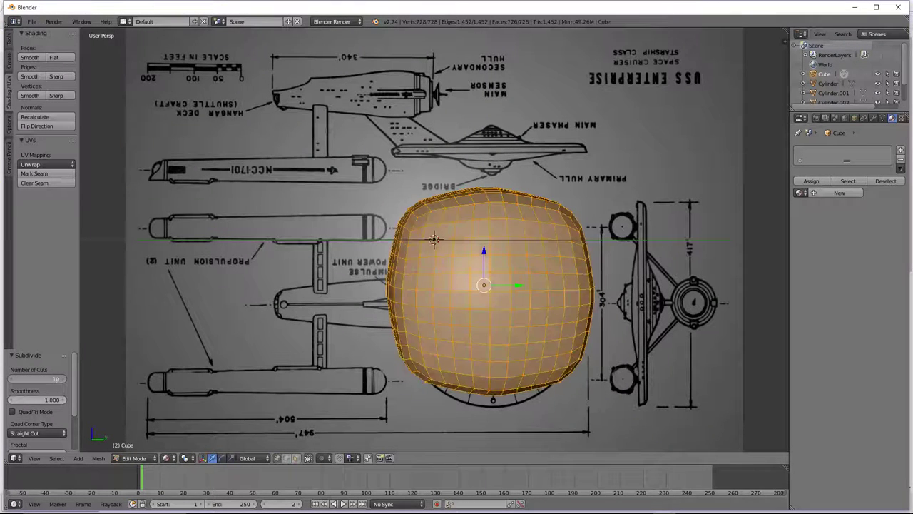
{"action": "key", "text": "Tab"}
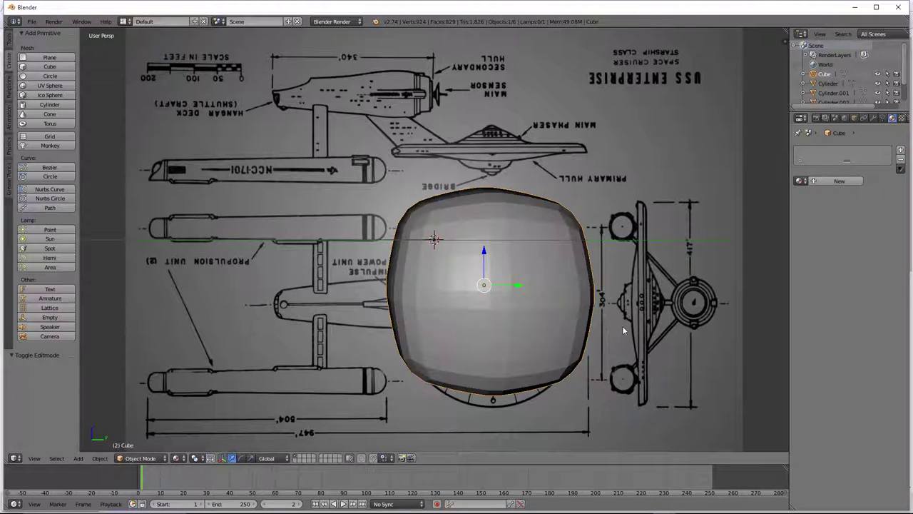
Try fitting the rounded cube to the saucer at scale 0.827, shifted about -0.344 along Z, and delete it.
{"action": "key", "text": "s"}
{"action": "left_click", "coordinate": [596, 325]}
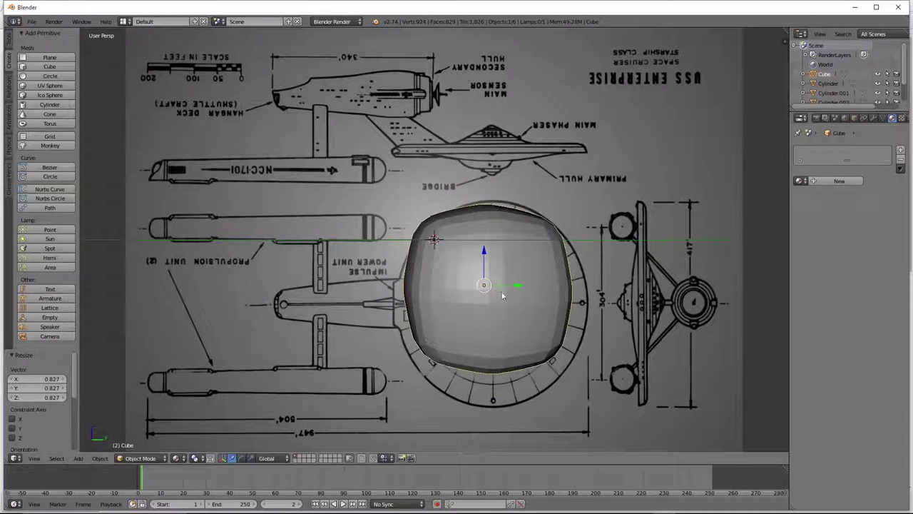
{"action": "left_click_drag", "start_coordinate": [490, 263], "coordinate": [487, 270]}
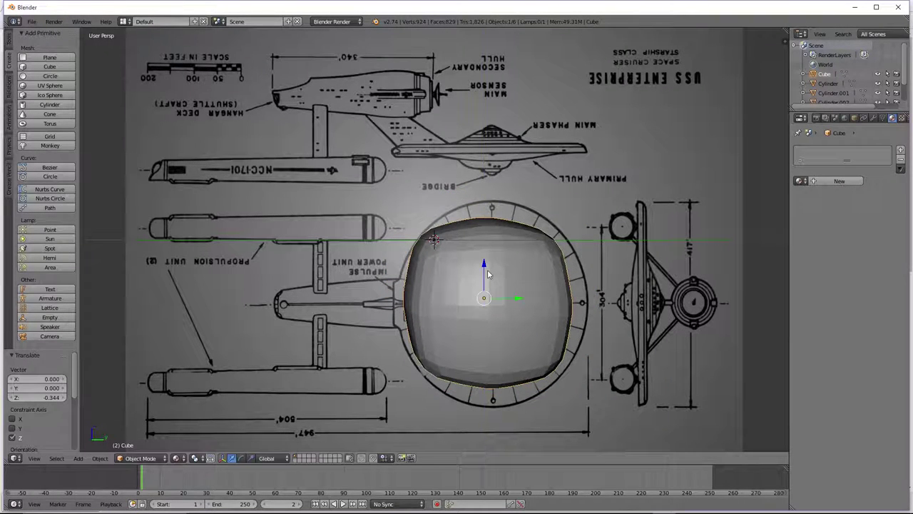
{"action": "key", "text": "Delete"}
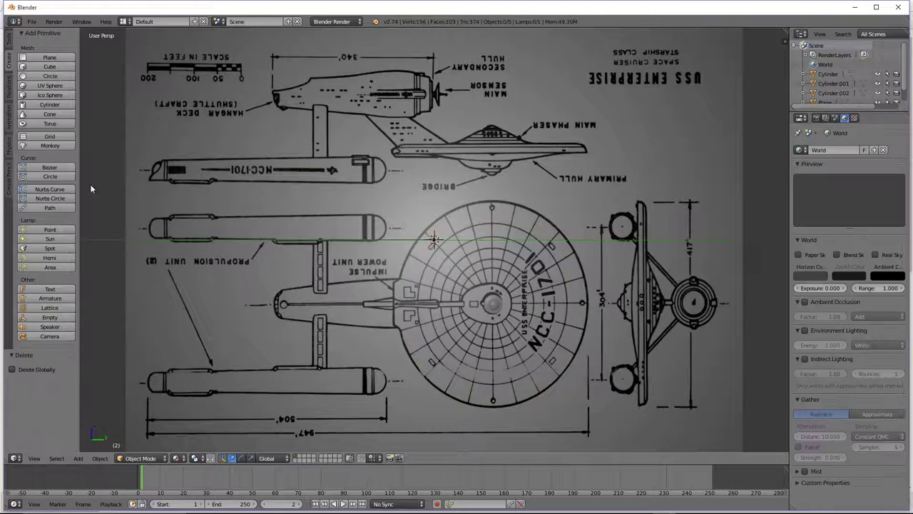
Add a UV sphere with 32 segments and 16 rings and flatten it to about 0.148 along the global X axis.
{"action": "left_click", "coordinate": [44, 86]}
{"action": "key", "text": "s"}
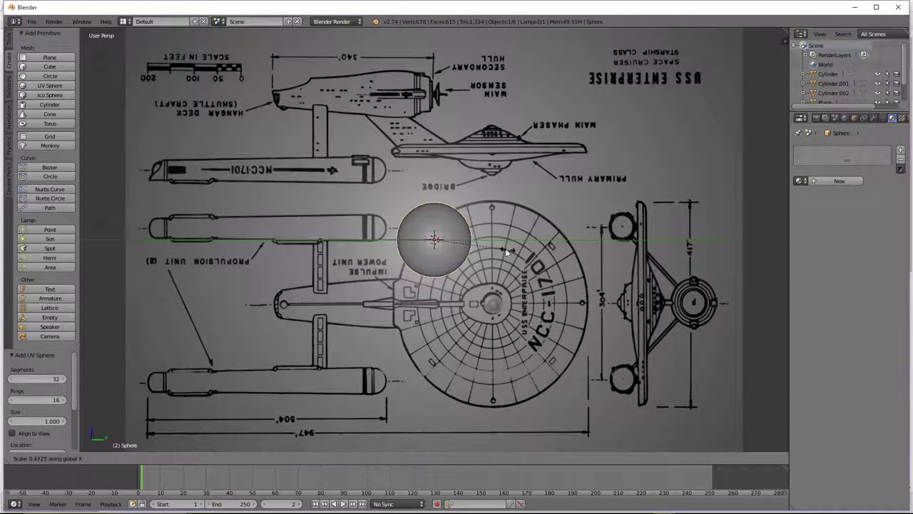
{"action": "key", "text": "x"}
{"action": "left_click", "coordinate": [458, 244]}
Move the flattened sphere about -1.709 along Z and 1.503 along Y onto the saucer's centre.
{"action": "key", "text": "KP_6"}
{"action": "key", "text": "KP_6"}
{"action": "key", "text": "KP_6"}
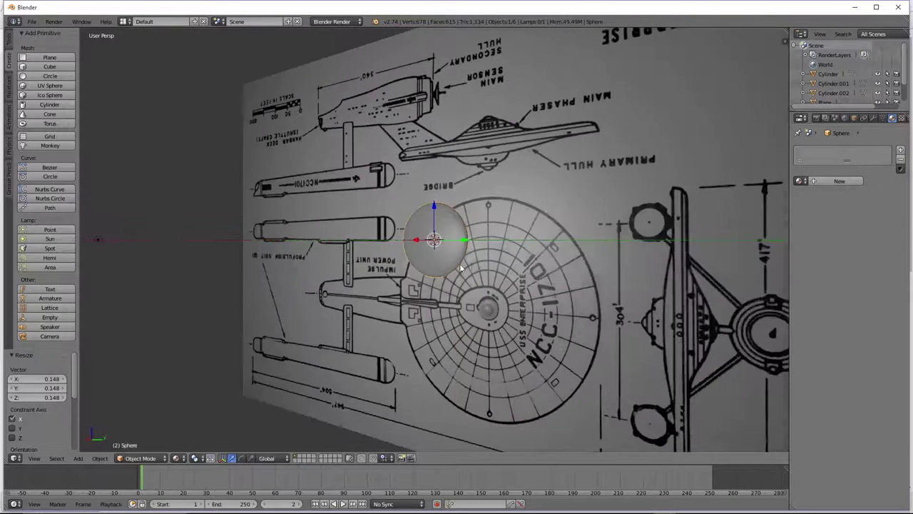
{"action": "left_click_drag", "start_coordinate": [432, 212], "coordinate": [441, 239]}
{"action": "left_click", "coordinate": [463, 312]}
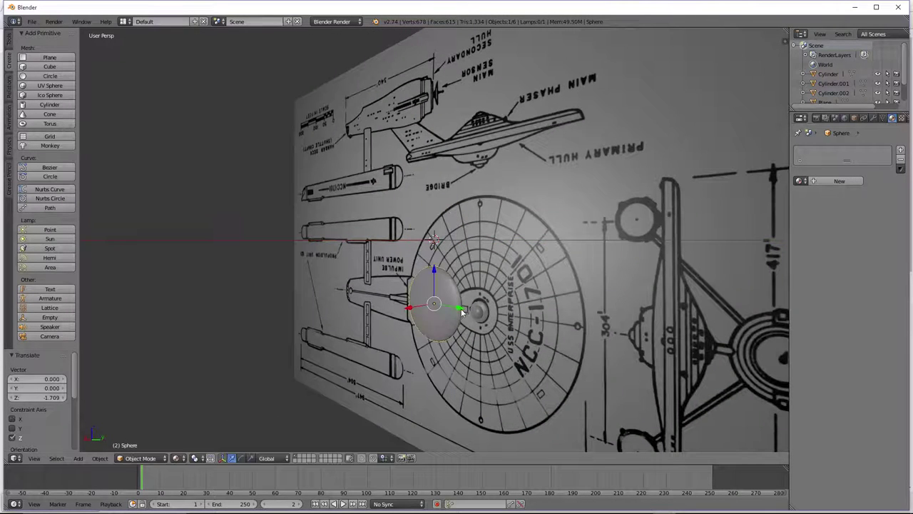
{"action": "key", "text": "g"}
{"action": "key", "text": "y"}
{"action": "left_click", "coordinate": [502, 318]}
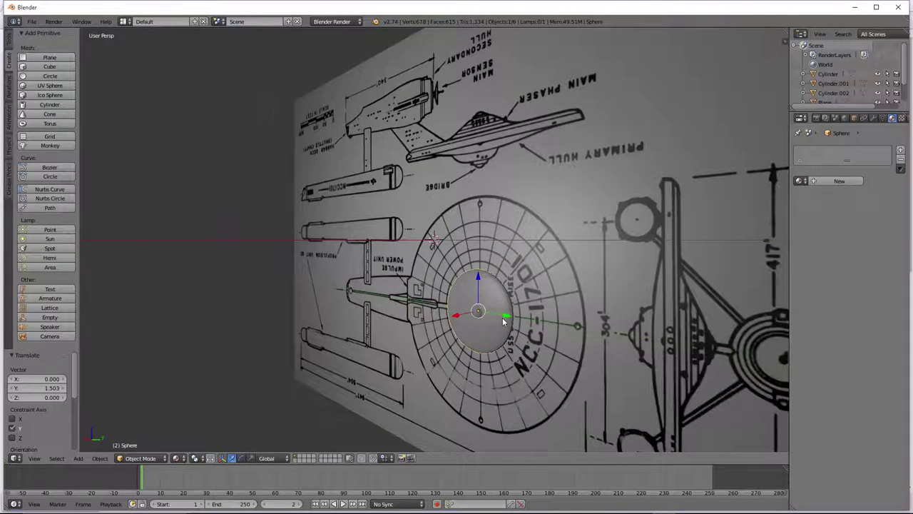
Fit the sphere to the saucer outline: scale it uniformly to about 2.536, nudge it 0.052 along Y, and stretch it to 1.076 along Z.
{"action": "key", "text": "KP_3"}
{"action": "key", "text": "s"}
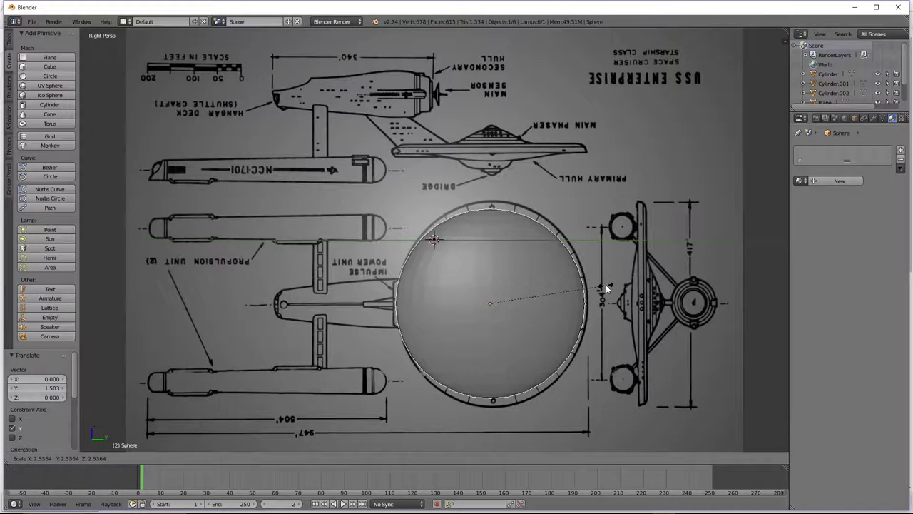
{"action": "left_click", "coordinate": [606, 284]}
{"action": "left_click_drag", "start_coordinate": [524, 305], "coordinate": [533, 305]}
{"action": "key", "text": "s"}
{"action": "key", "text": "y"}
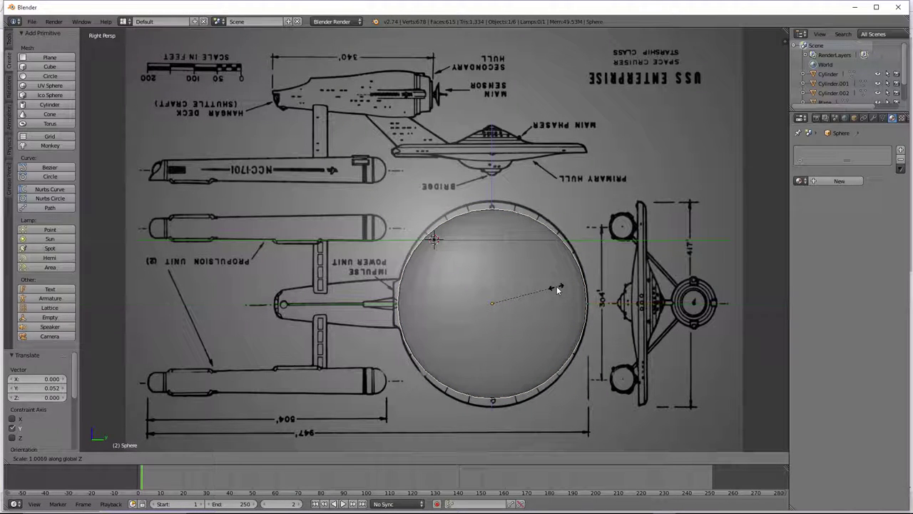
{"action": "key", "text": "z"}
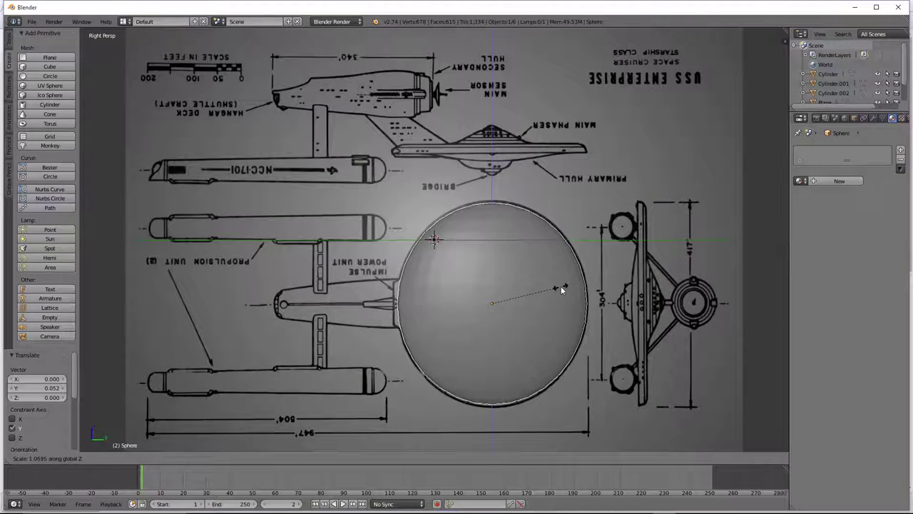
{"action": "left_click", "coordinate": [562, 285]}
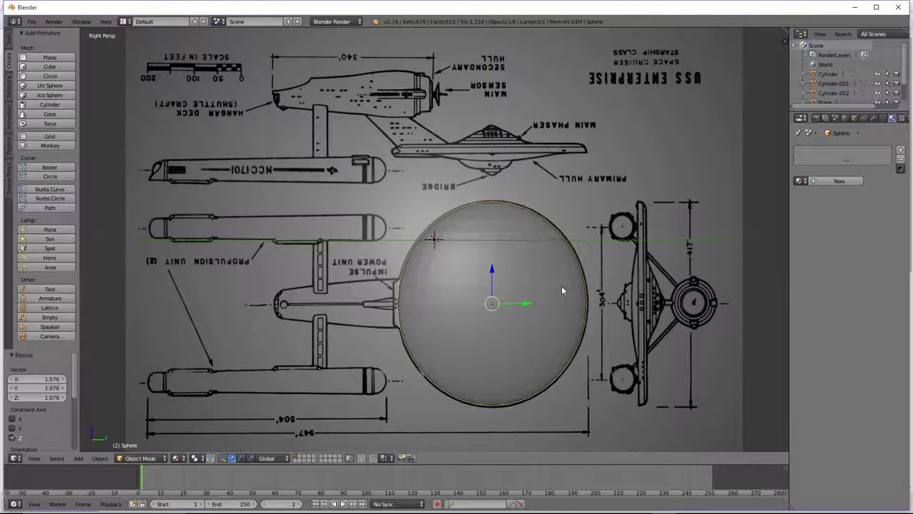
Rotate the flattened sphere 90° about the global Z axis.
{"action": "key", "text": "r"}
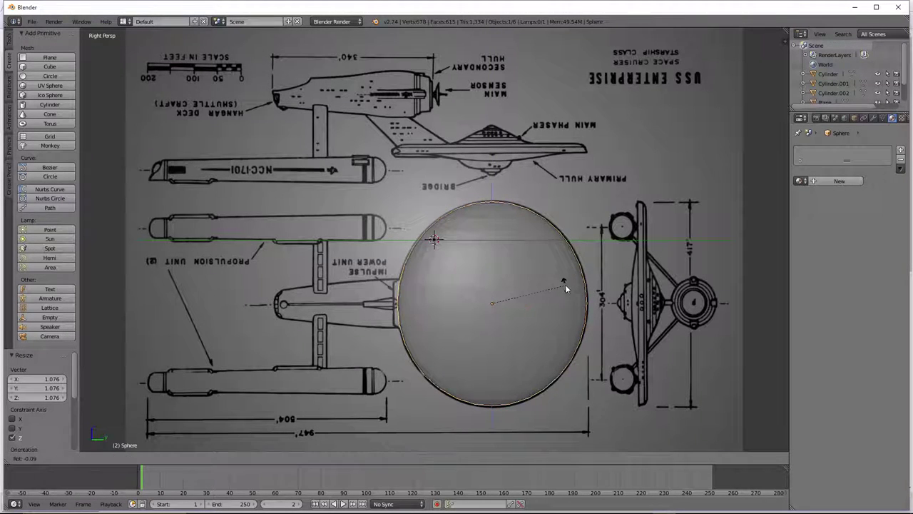
{"action": "type", "text": "z90"}
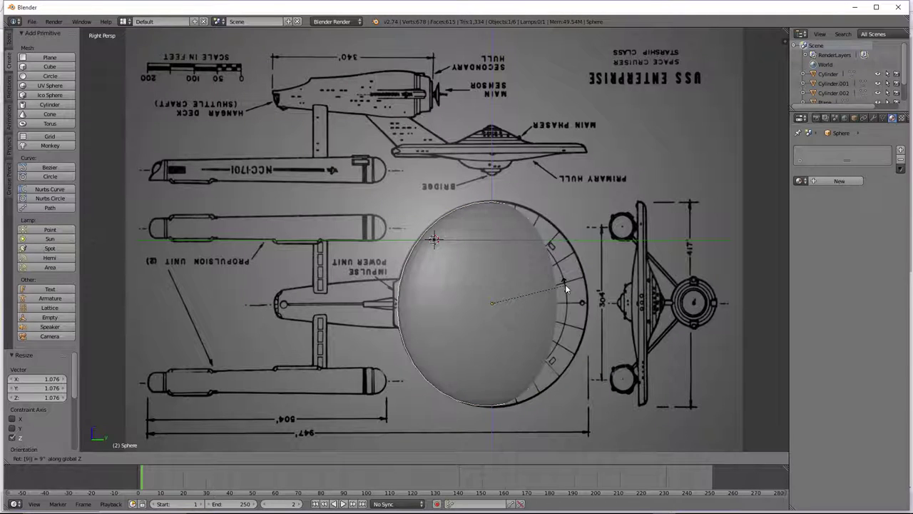
{"action": "key", "text": "Return"}
{"action": "key", "text": "KP_6"}
{"action": "key", "text": "KP_6"}
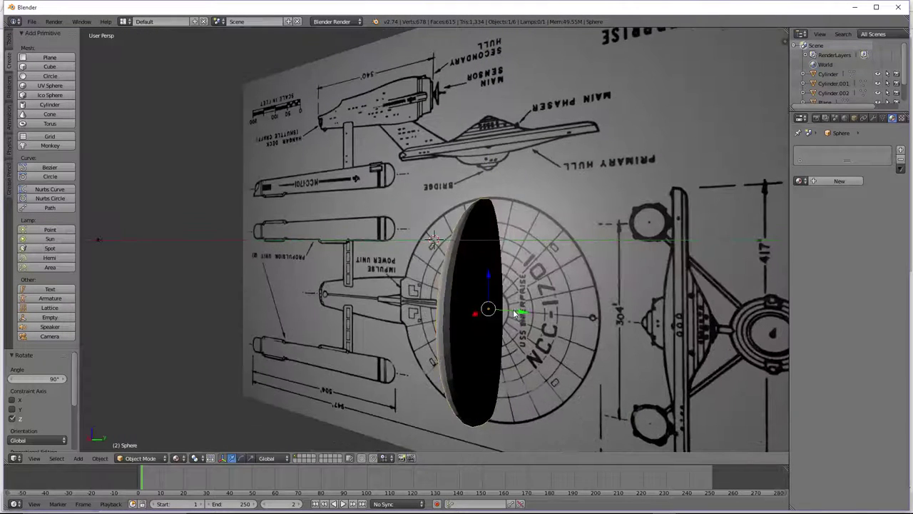
Move the rotated sphere about 3.748 along Y onto the blueprint's end view of the saucer, nudging it by another 0.243.
{"action": "left_click_drag", "start_coordinate": [519, 313], "coordinate": [695, 340]}
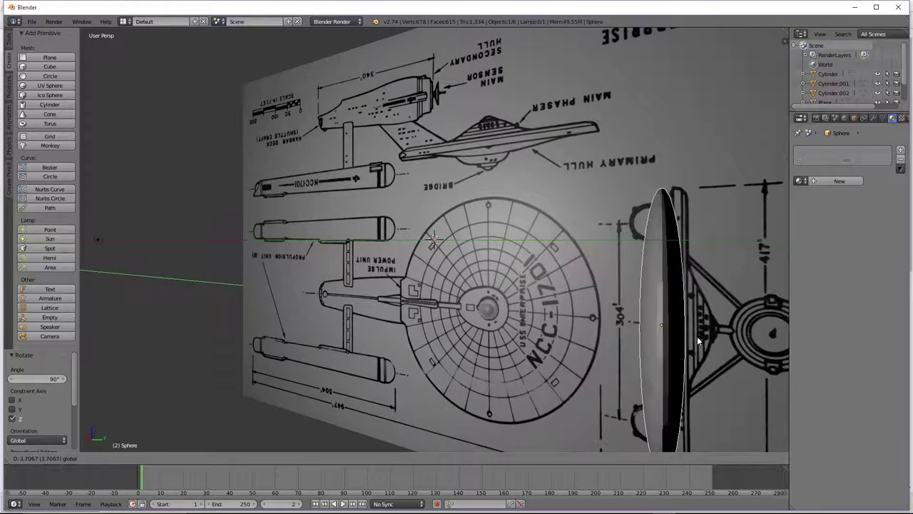
{"action": "left_click", "coordinate": [699, 337]}
{"action": "key", "text": "KP_3"}
{"action": "middle_click_drag", "start_coordinate": [679, 323], "coordinate": [647, 294]}
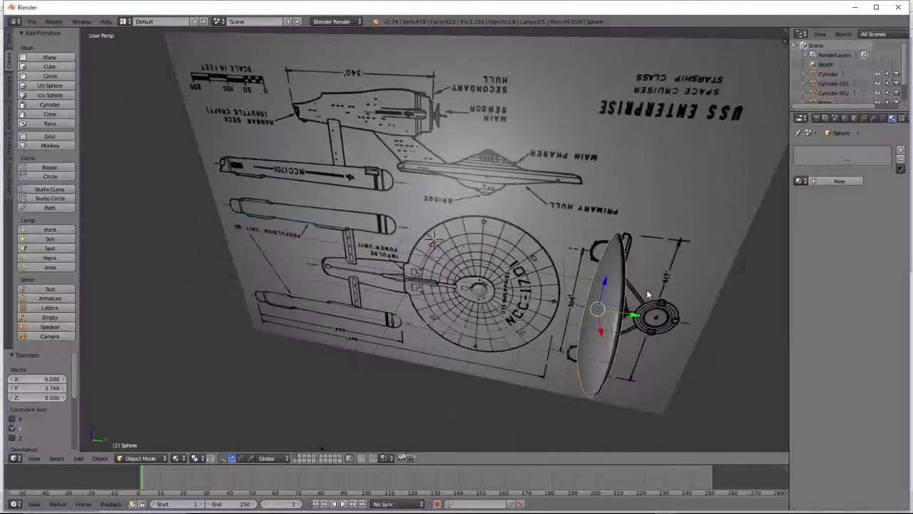
{"action": "left_click_drag", "start_coordinate": [633, 316], "coordinate": [643, 325]}
{"action": "middle_click_drag", "start_coordinate": [643, 325], "coordinate": [672, 381]}
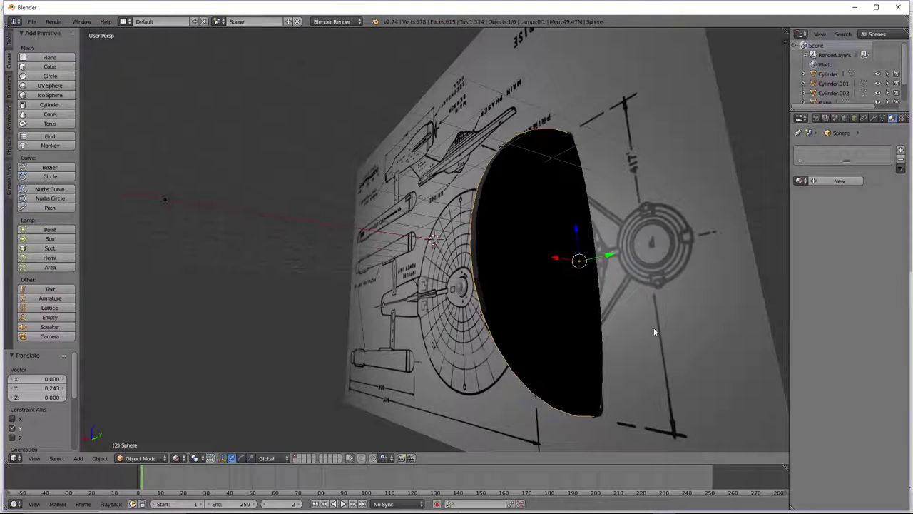
Undo the sphere's two moves along Y and its 90° rotation.
{"action": "key", "text": "ctrl+z"}
{"action": "key", "text": "ctrl+z"}
{"action": "key", "text": "ctrl+z"}
Move the flattened sphere about -0.343 along X, back into the blueprint plane.
{"action": "middle_click_drag", "start_coordinate": [653, 327], "coordinate": [608, 291]}
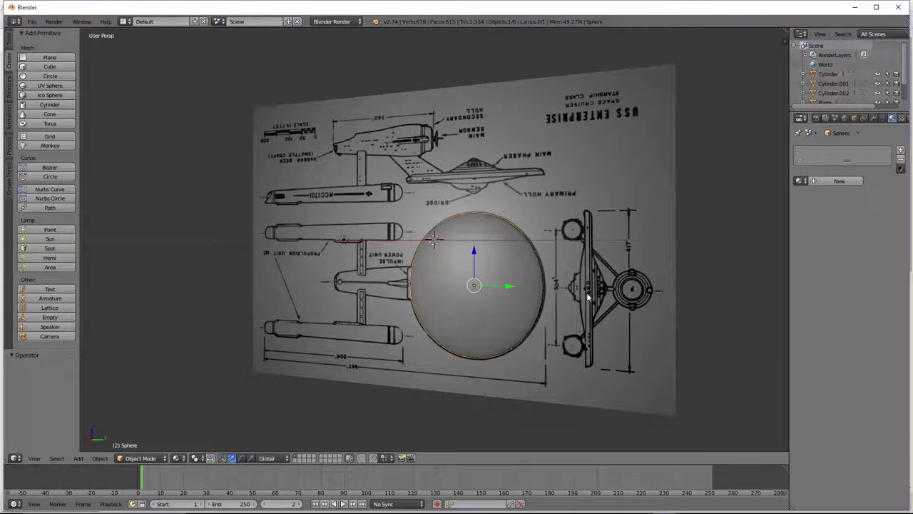
{"action": "scroll", "coordinate": [564, 306], "scroll_direction": "up", "scroll_amount": 2}
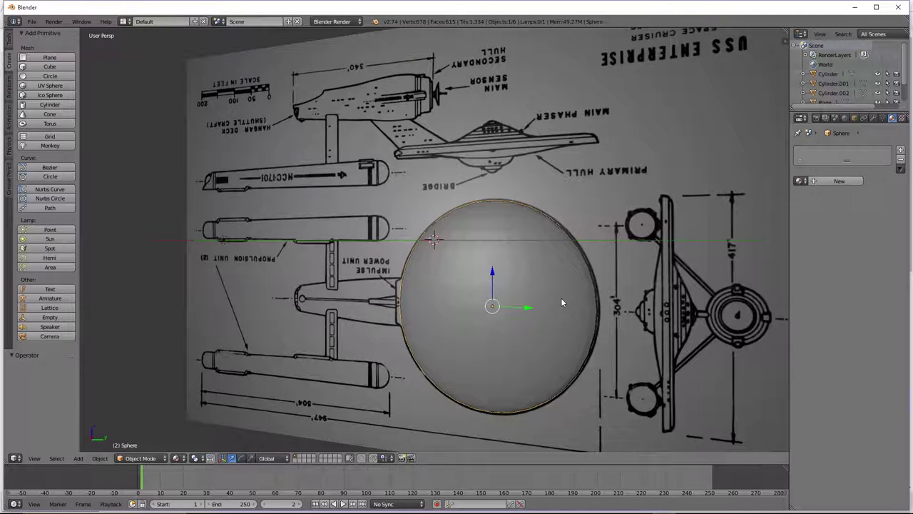
{"action": "key", "text": "KP_6"}
{"action": "key", "text": "KP_6"}
{"action": "scroll", "coordinate": [548, 301], "scroll_direction": "down", "scroll_amount": 1}
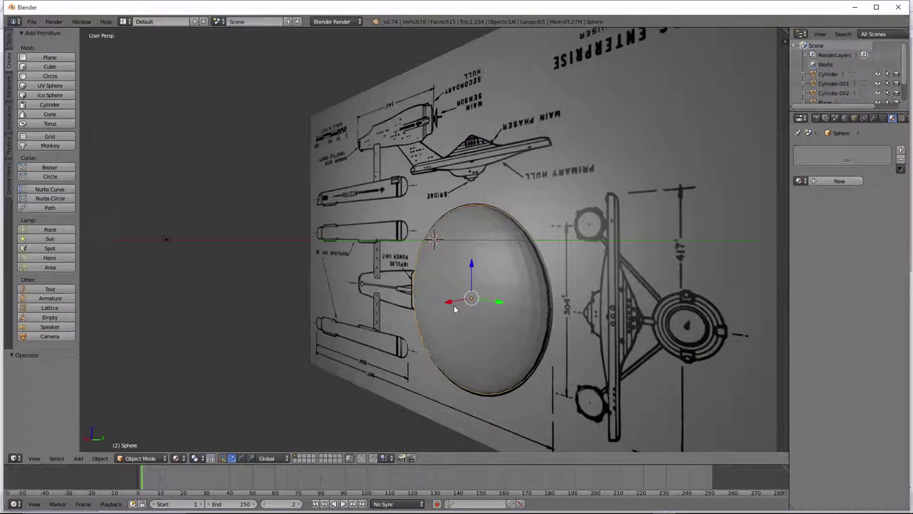
{"action": "left_click_drag", "start_coordinate": [456, 303], "coordinate": [463, 301]}
Select the blueprint plane and move it aside, clear of the flattened sphere.
{"action": "scroll", "coordinate": [566, 317], "scroll_direction": "down", "scroll_amount": 2}
{"action": "scroll", "coordinate": [567, 317], "scroll_direction": "up", "scroll_amount": 1}
{"action": "key", "text": "KP_4"}
{"action": "key", "text": "KP_4"}
{"action": "key", "text": "KP_4"}
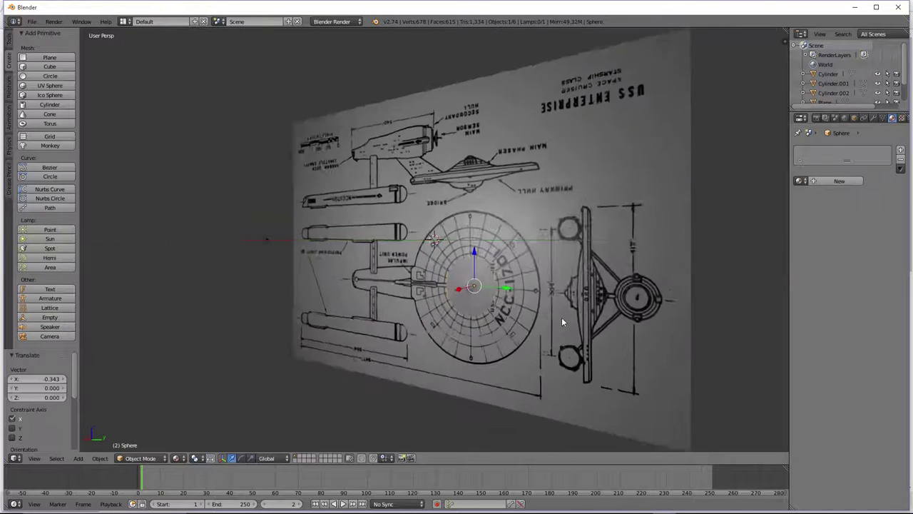
{"action": "right_click", "coordinate": [565, 315]}
{"action": "key", "text": "KP_4"}
{"action": "left_click_drag", "start_coordinate": [467, 239], "coordinate": [760, 257]}
Select the flattened sphere and apply smooth shading to all its faces in Edit Mode.
{"action": "right_click", "coordinate": [451, 278]}
{"action": "key", "text": "Tab"}
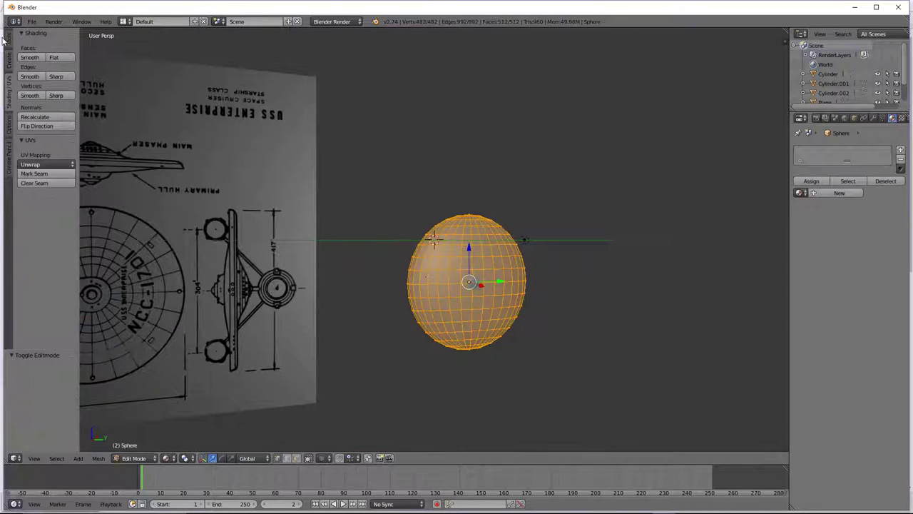
{"action": "left_click", "coordinate": [29, 57]}
{"action": "key", "text": "Tab"}
{"action": "scroll", "coordinate": [513, 289], "scroll_direction": "up", "scroll_amount": 1}
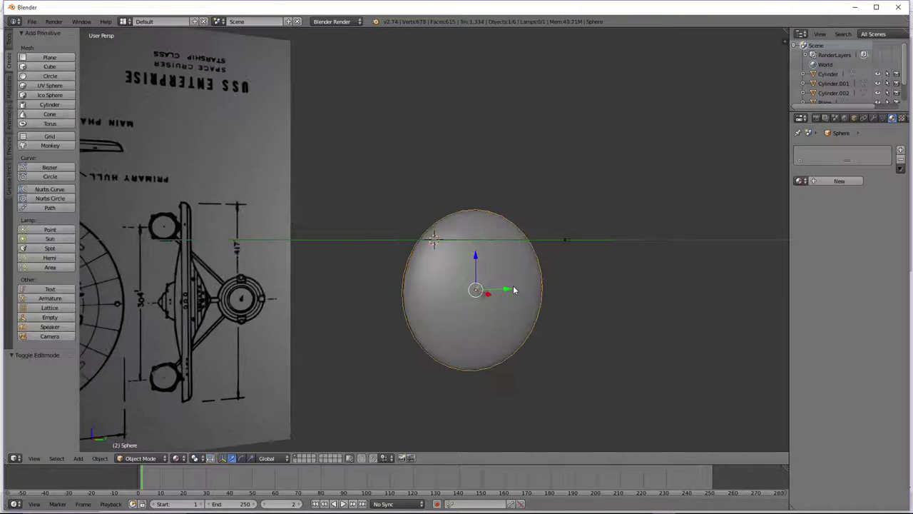
Select the blueprint plane and move it about 12.58 along Y, back over the flattened sphere.
{"action": "key", "text": "KP_3"}
{"action": "right_click", "coordinate": [214, 242]}
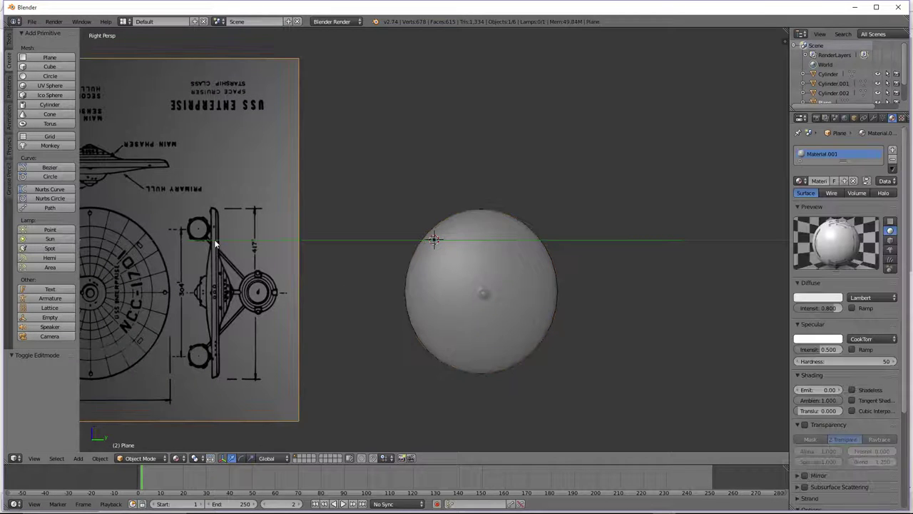
{"action": "scroll", "coordinate": [188, 234], "scroll_direction": "down", "scroll_amount": 1}
{"action": "left_click_drag", "start_coordinate": [140, 239], "coordinate": [153, 239]}
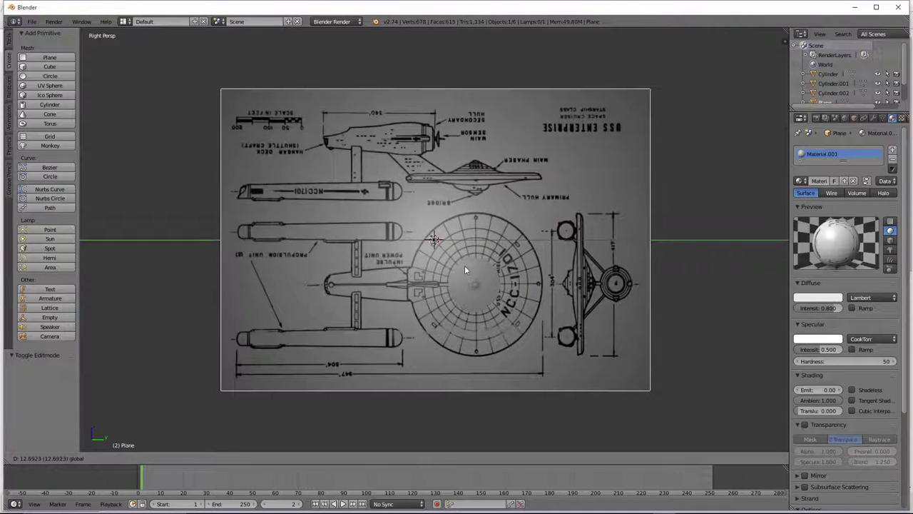
{"action": "left_click", "coordinate": [462, 266]}
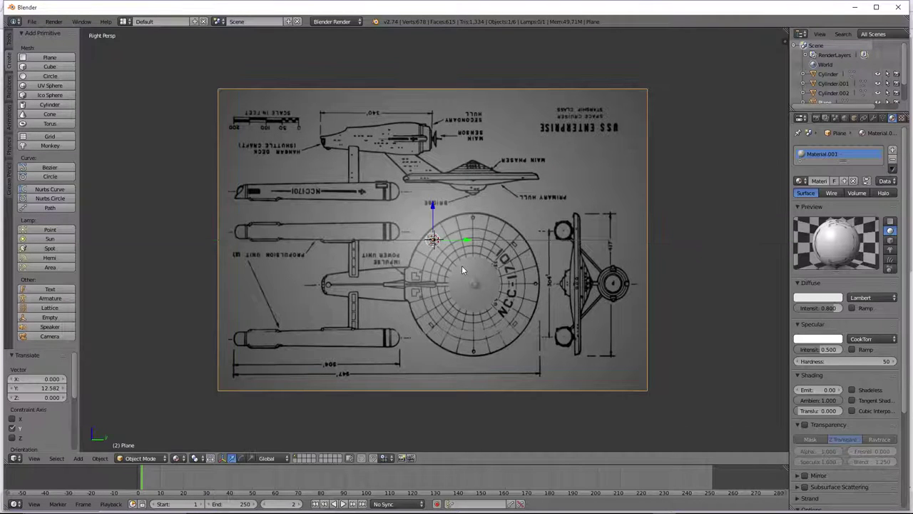
Try moving the blueprint plane about -0.977 along X so it sits entirely behind the flattened sphere.
{"action": "middle_click_drag", "start_coordinate": [495, 279], "coordinate": [467, 293]}
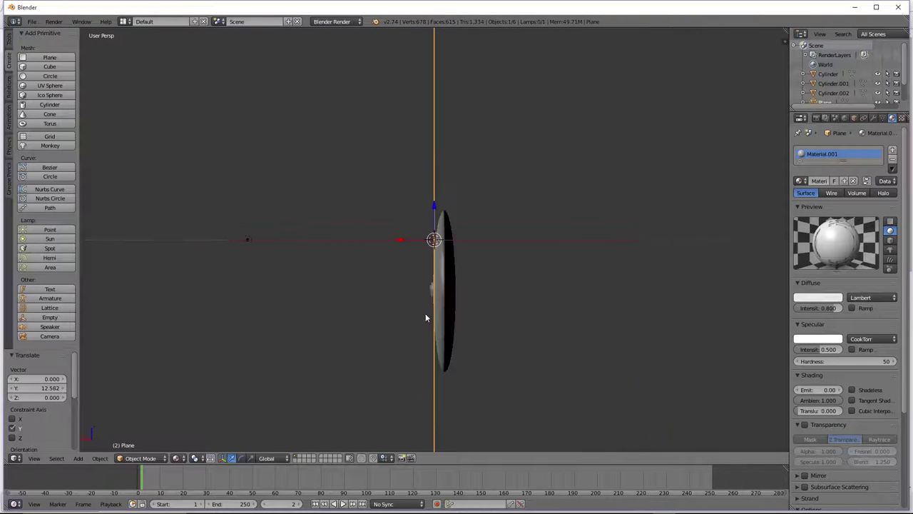
{"action": "key", "text": "g"}
{"action": "key", "text": "x"}
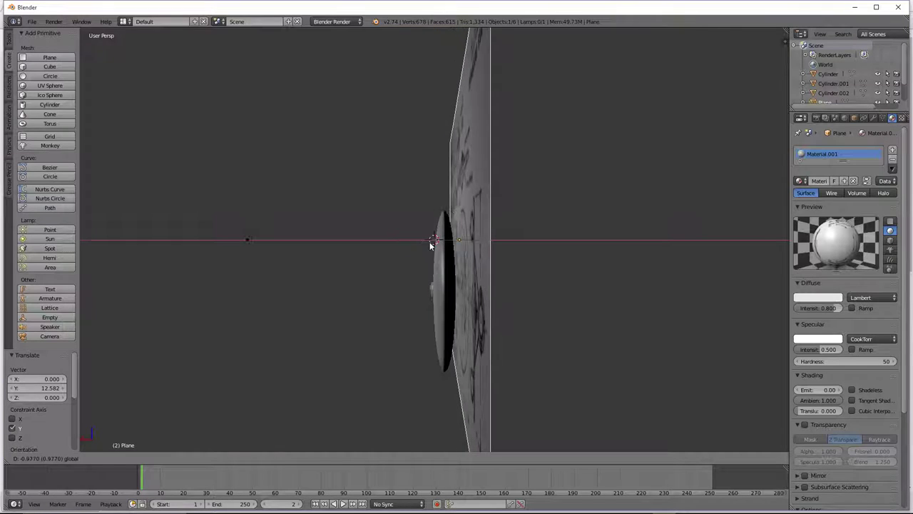
{"action": "left_click", "coordinate": [430, 241]}
{"action": "key", "text": "KP_3"}
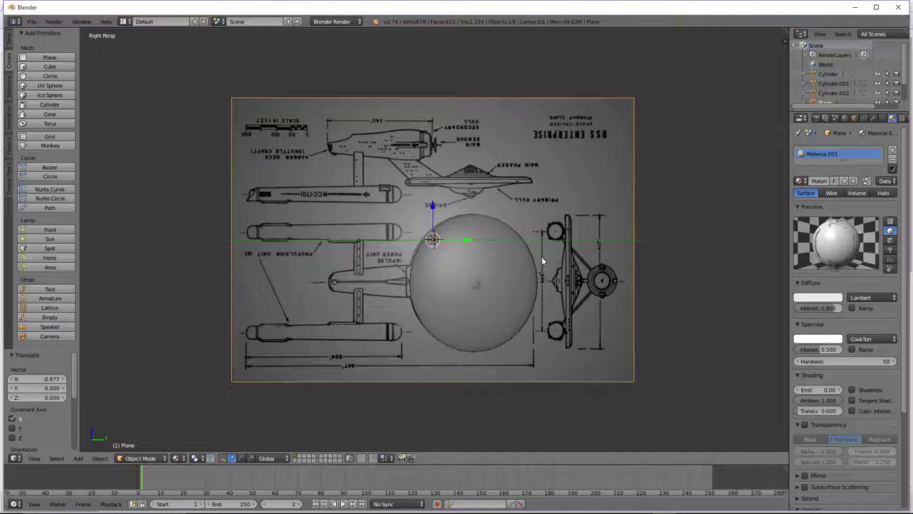
Add a cube and scale it uniformly to about 0.273.
{"action": "scroll", "coordinate": [541, 256], "scroll_direction": "up", "scroll_amount": 2}
{"action": "scroll", "coordinate": [410, 274], "scroll_direction": "up", "scroll_amount": 2}
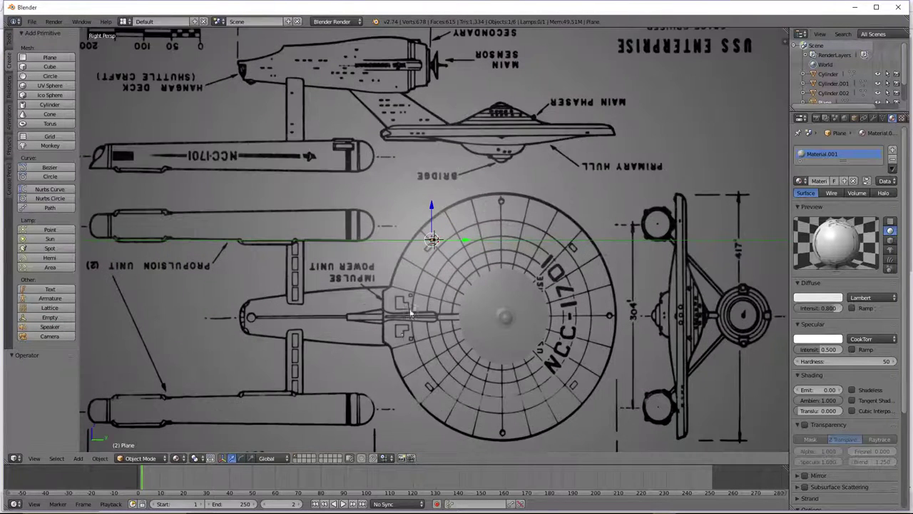
{"action": "left_click", "coordinate": [47, 67]}
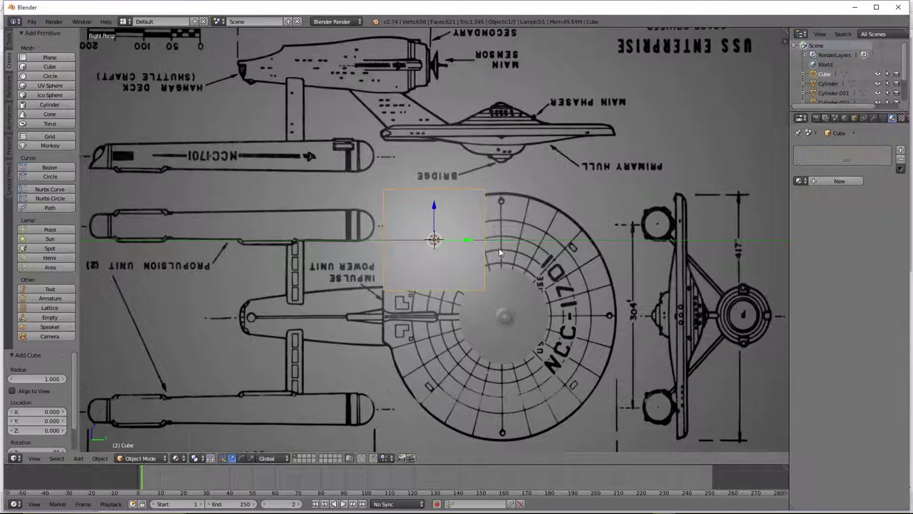
{"action": "key", "text": "s"}
{"action": "left_click", "coordinate": [455, 241]}
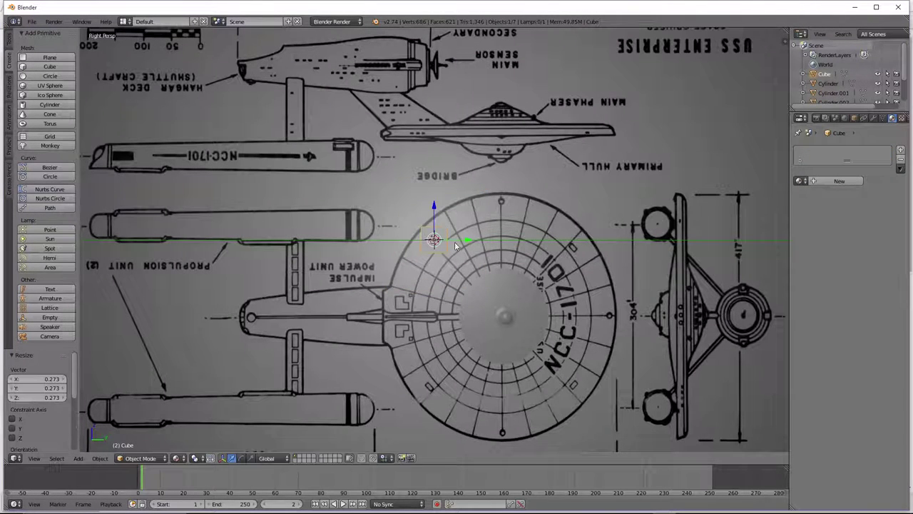
Move the small cube along Z and Y onto the impulse power unit at the saucer's rear edge in the blueprint's plan view.
{"action": "left_click_drag", "start_coordinate": [440, 207], "coordinate": [445, 261]}
{"action": "left_click_drag", "start_coordinate": [467, 297], "coordinate": [431, 305]}
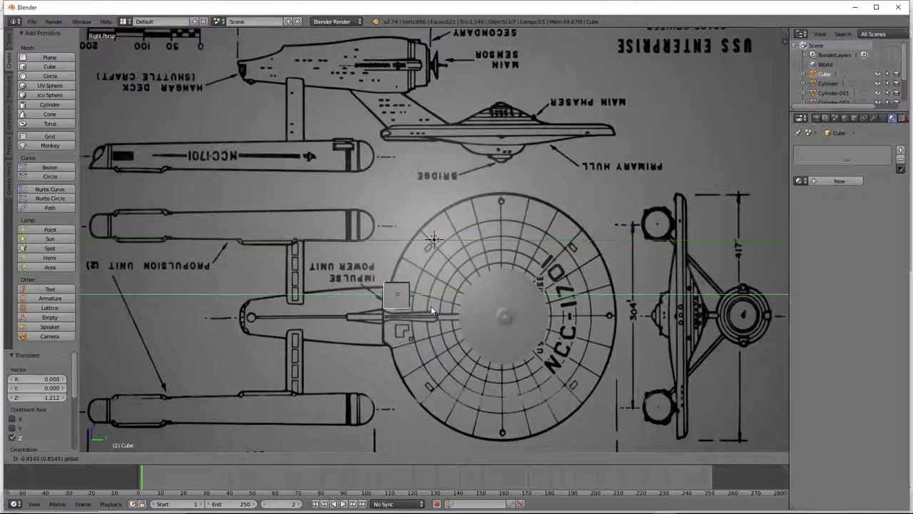
{"action": "left_click", "coordinate": [431, 307]}
{"action": "key", "text": "g"}
{"action": "key", "text": "z"}
{"action": "left_click", "coordinate": [404, 293]}
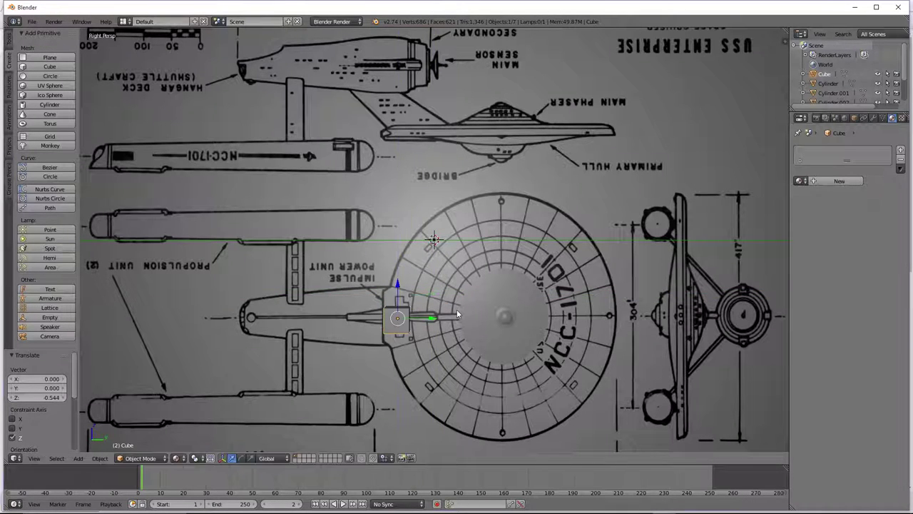
Stretch the cube along Z to span the impulse power unit on the blueprint.
{"action": "key", "text": "s"}
{"action": "key", "text": "z"}
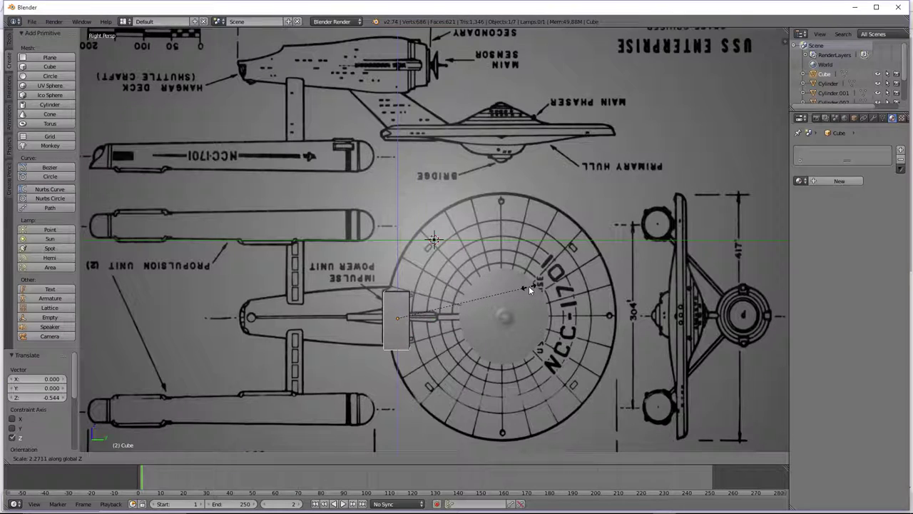
{"action": "left_click", "coordinate": [522, 286]}
In Edit Mode, box-select the cube's four saucer-side vertices and move them about -0.393 along Y, with textured display restored.
{"action": "key", "text": "Tab"}
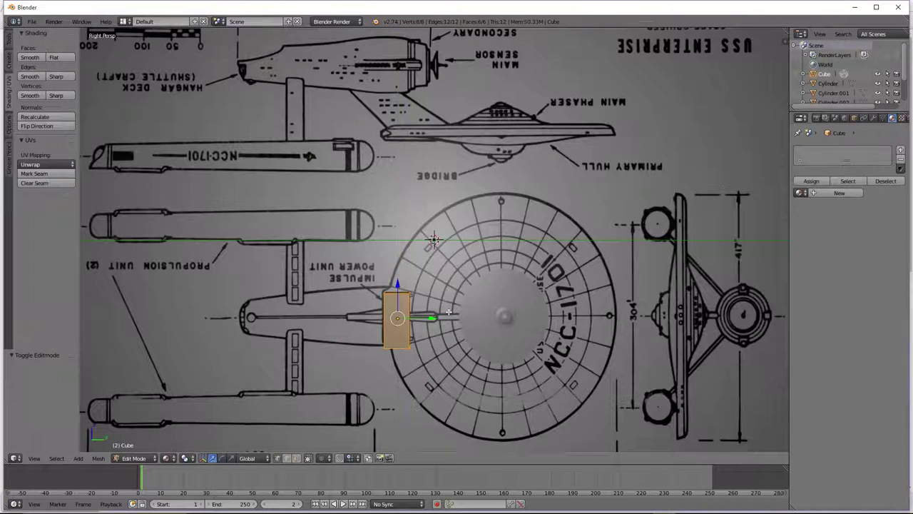
{"action": "key", "text": "z"}
{"action": "key", "text": "a"}
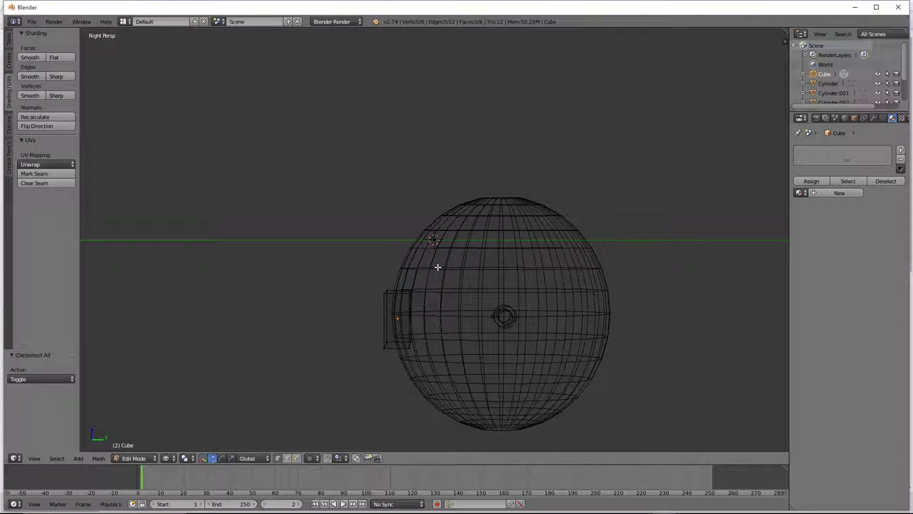
{"action": "key", "text": "b"}
{"action": "left_click_drag", "start_coordinate": [440, 250], "coordinate": [401, 408]}
{"action": "key", "text": "z"}
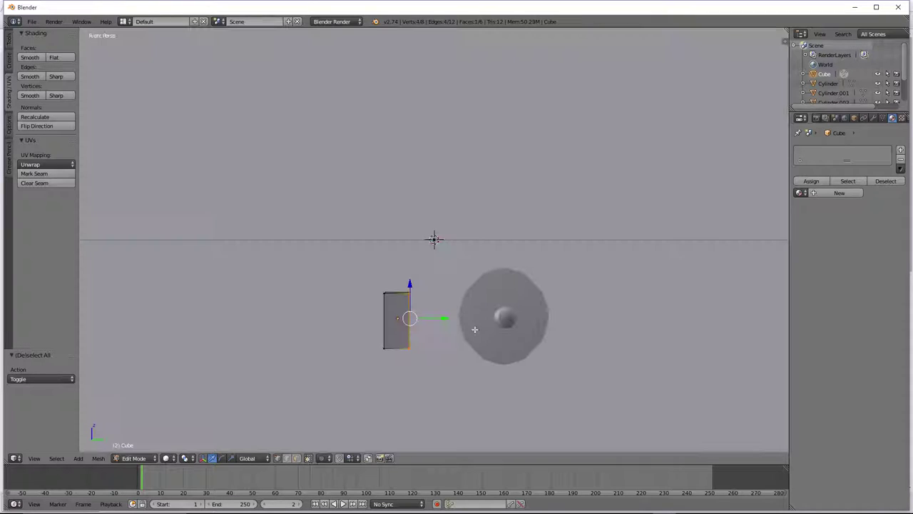
{"action": "left_click", "coordinate": [167, 458]}
{"action": "left_click", "coordinate": [191, 403]}
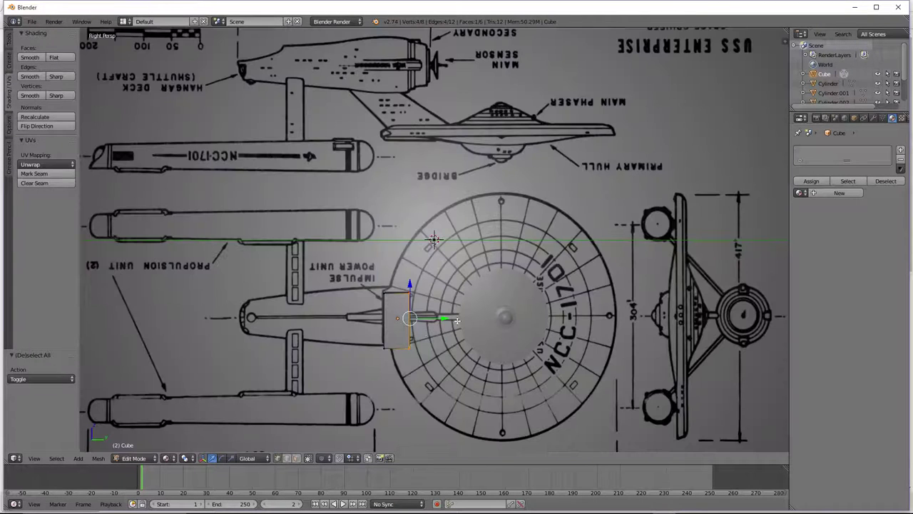
{"action": "left_click_drag", "start_coordinate": [448, 321], "coordinate": [427, 320]}
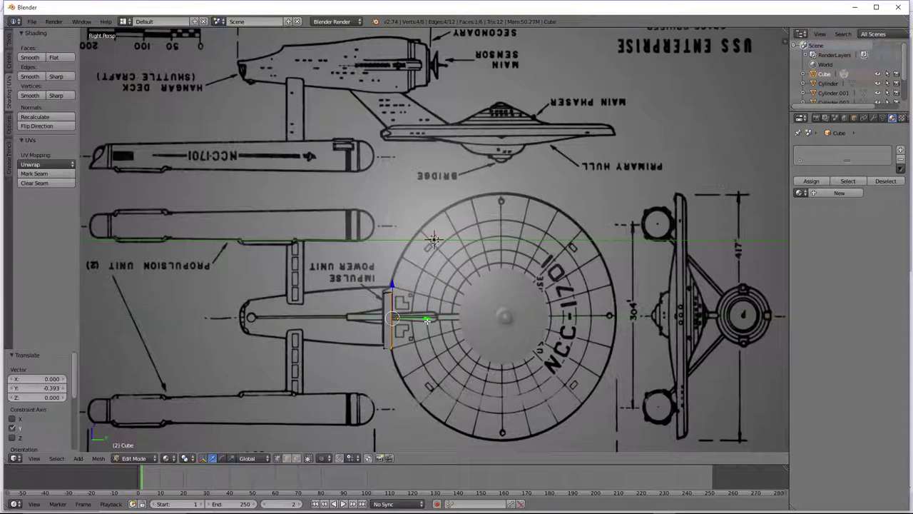
Scale the cube's saucer-side face about 1.159 along Z only, flaring it to match the blueprint outline.
{"action": "key", "text": "s"}
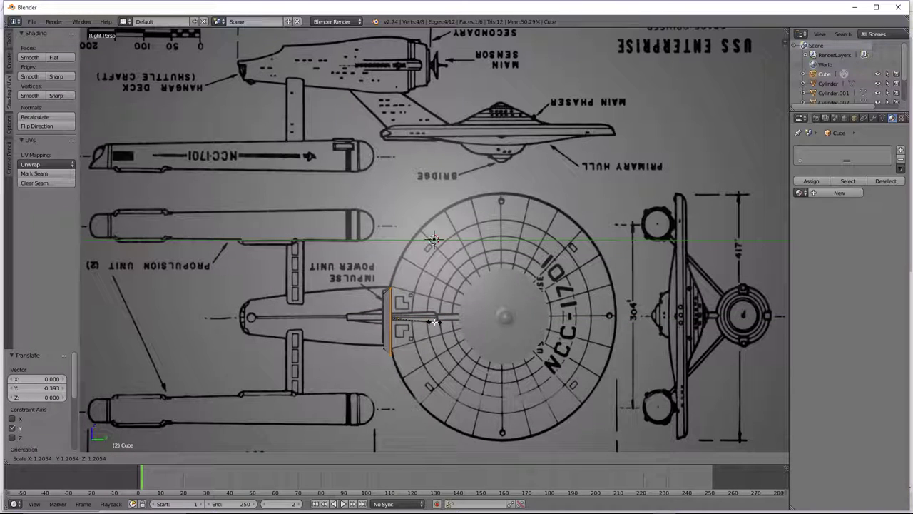
{"action": "left_click", "coordinate": [434, 322]}
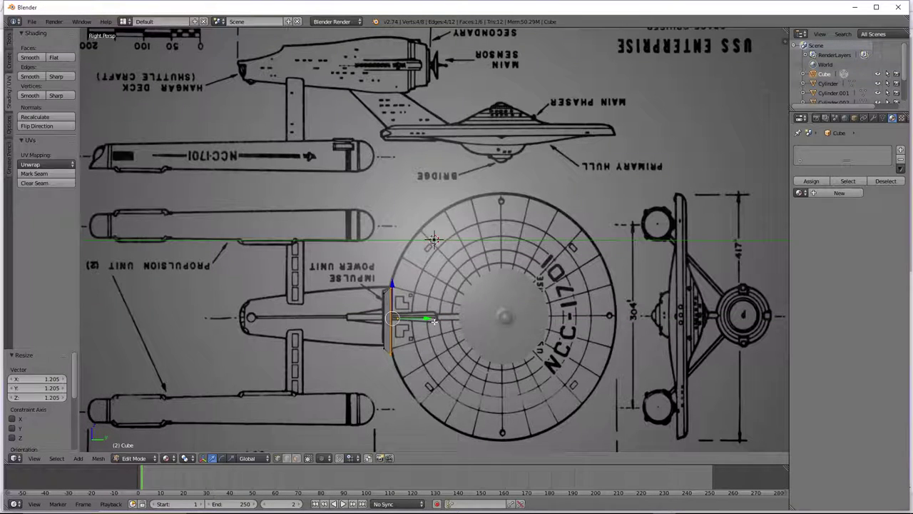
{"action": "key", "text": "s"}
{"action": "key", "text": "y"}
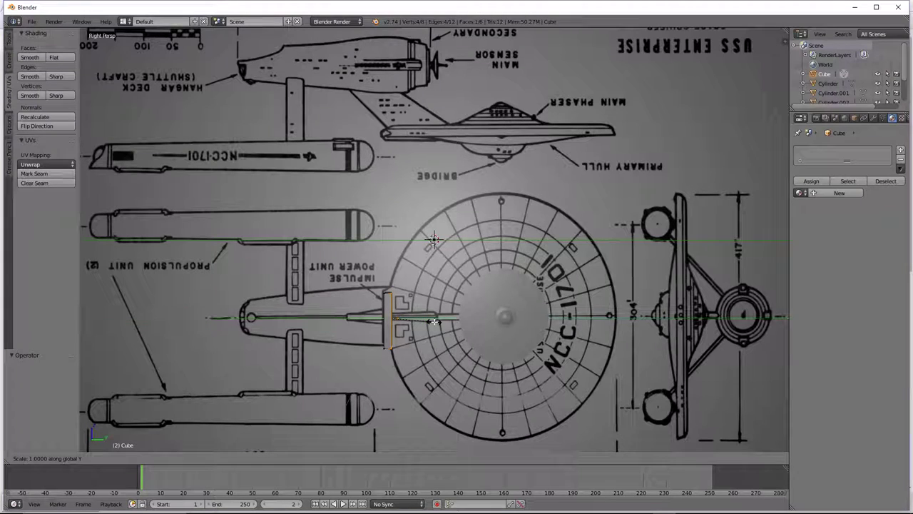
{"action": "key", "text": "z"}
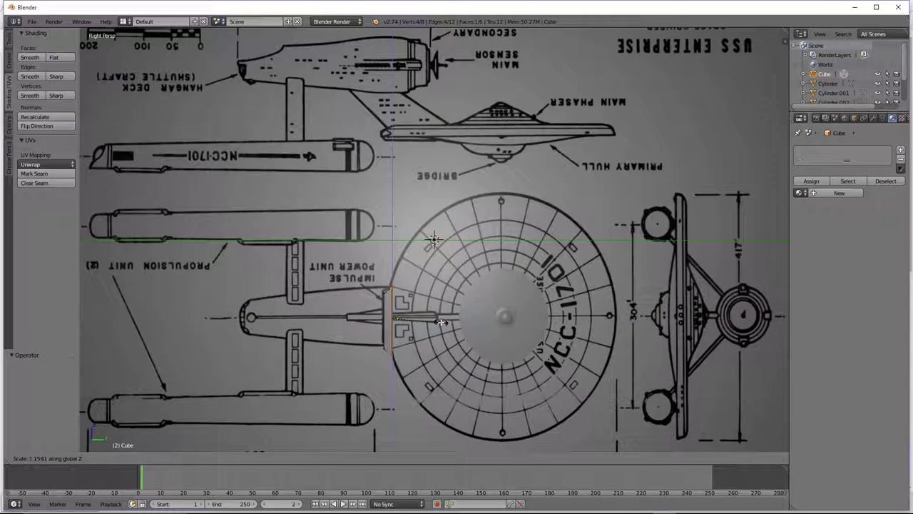
{"action": "left_click", "coordinate": [440, 323]}
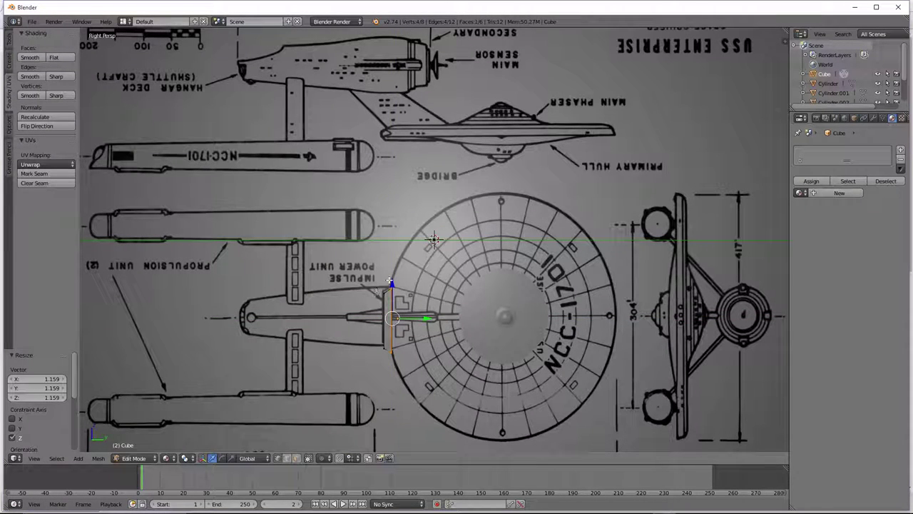
Select the cube's whole mesh and shift it about 0.032 along Z to centre it on the impulse unit.
{"action": "key", "text": "a"}
{"action": "key", "text": "g"}
{"action": "key", "text": "z"}
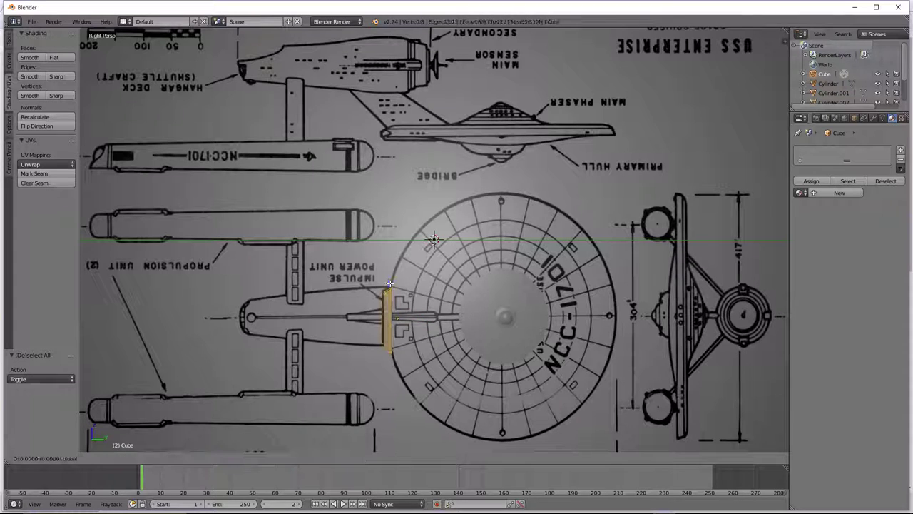
{"action": "left_click", "coordinate": [433, 239]}
Switch to solid display and apply smooth edge and vertex shading to the impulse-unit cube in Edit Mode.
{"action": "key", "text": "z"}
{"action": "key", "text": "z"}
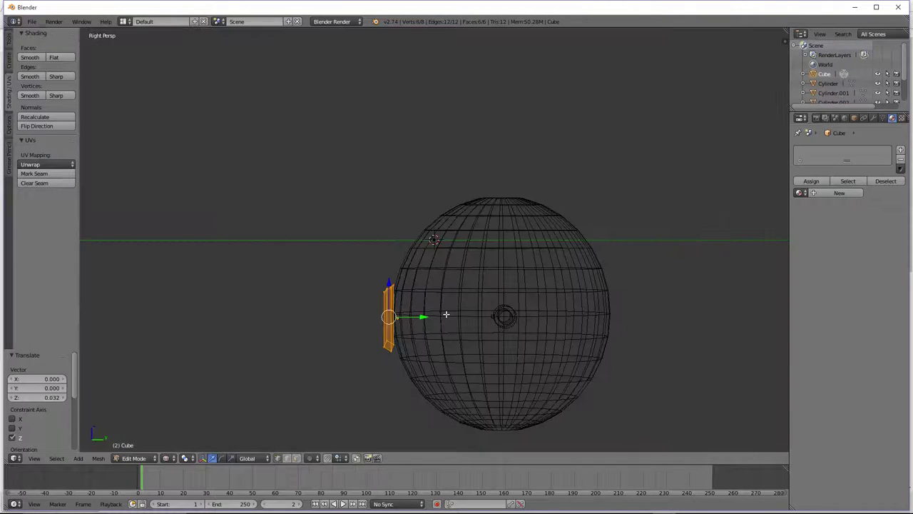
{"action": "key", "text": "Tab"}
{"action": "right_click", "coordinate": [495, 332]}
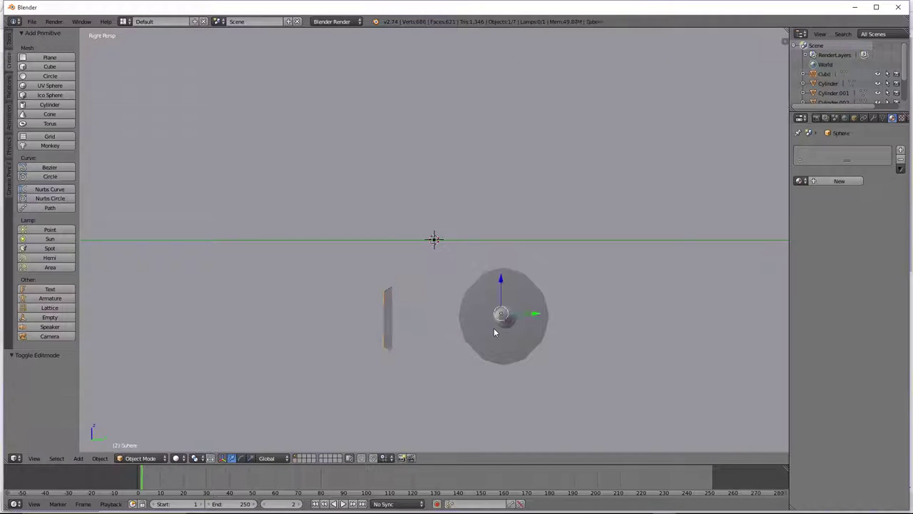
{"action": "right_click", "coordinate": [386, 313]}
{"action": "key", "text": "Tab"}
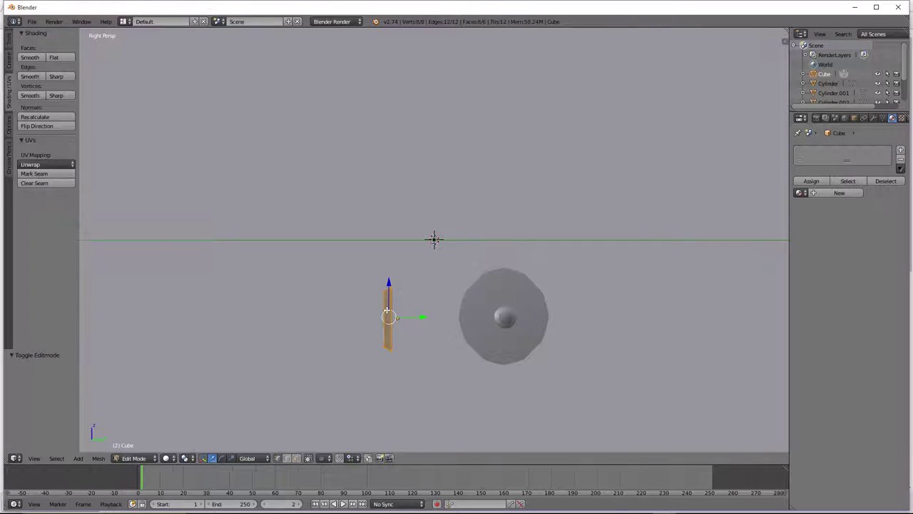
{"action": "left_click", "coordinate": [30, 76]}
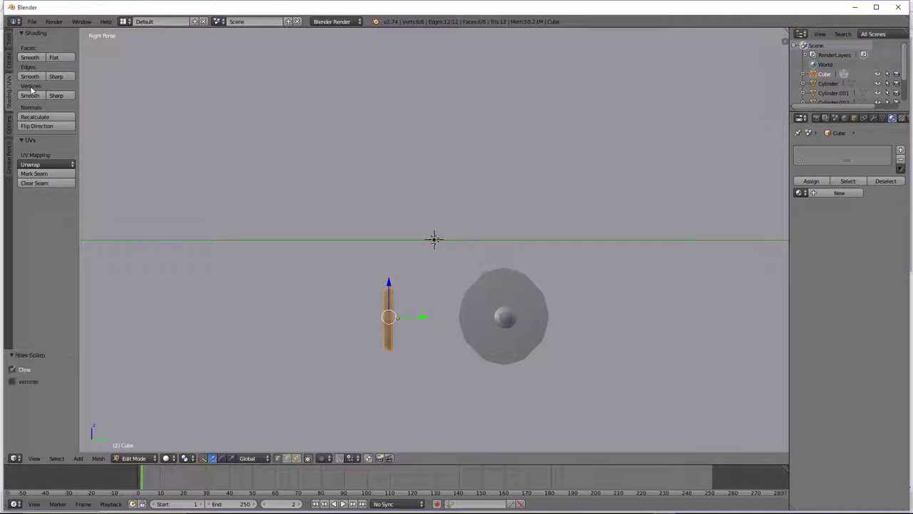
{"action": "left_click", "coordinate": [30, 95]}
{"action": "key", "text": "Tab"}
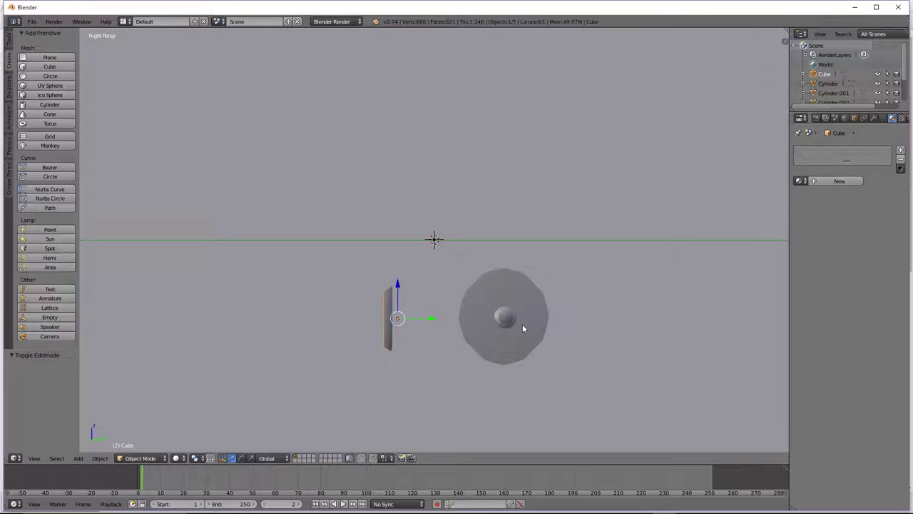
Join the cube with the flattened sphere into one object and move it along Y, clear of the blueprint.
{"action": "right_click", "coordinate": [521, 323]}
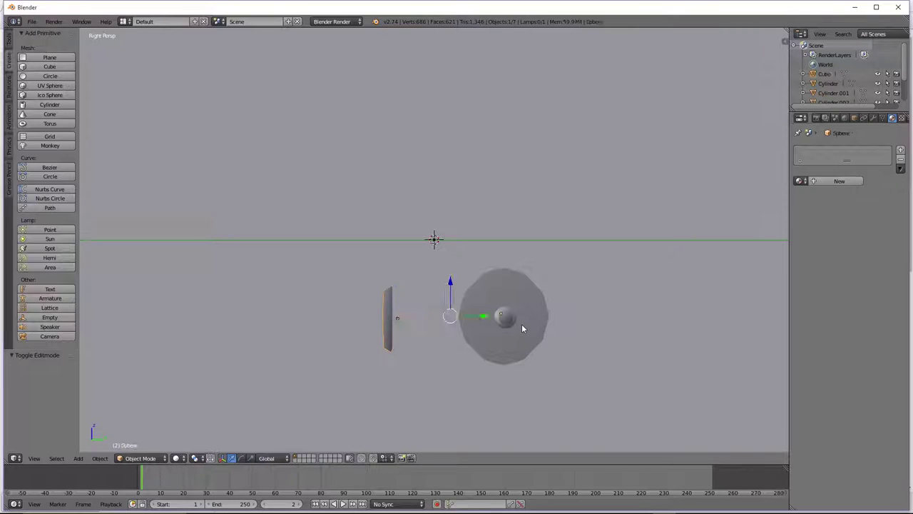
{"action": "left_click", "coordinate": [100, 458]}
{"action": "left_click", "coordinate": [136, 200]}
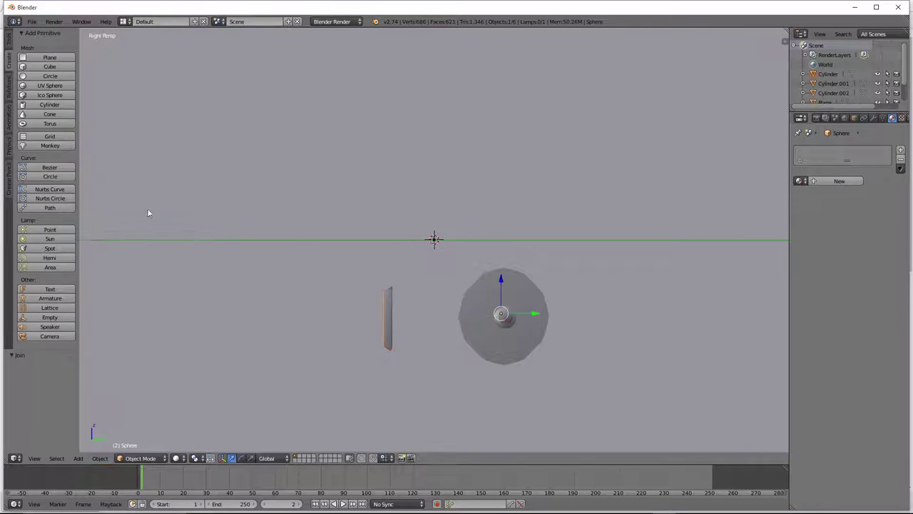
{"action": "key", "text": "g"}
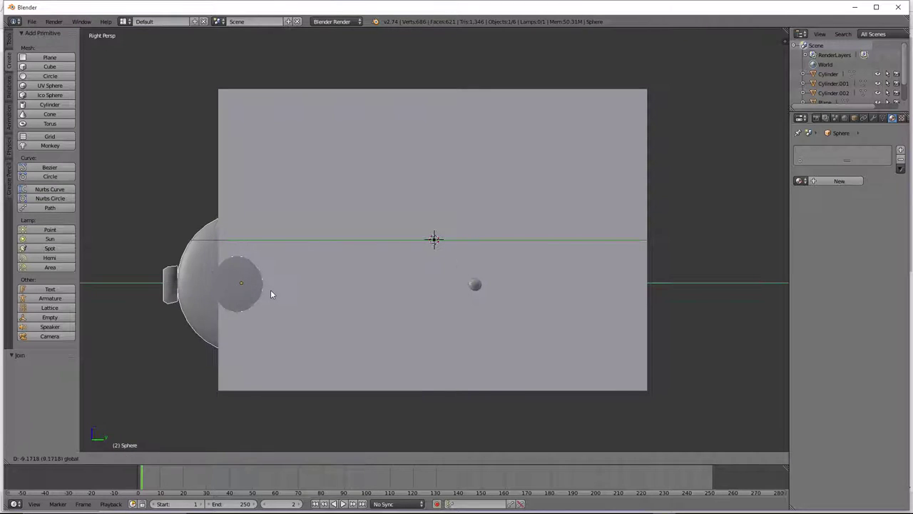
{"action": "left_click", "coordinate": [271, 289]}
Undo the Y move and the joining of the cube with the sphere.
{"action": "key", "text": "ctrl+z"}
{"action": "key", "text": "ctrl+z"}
{"action": "key", "text": "ctrl+z"}
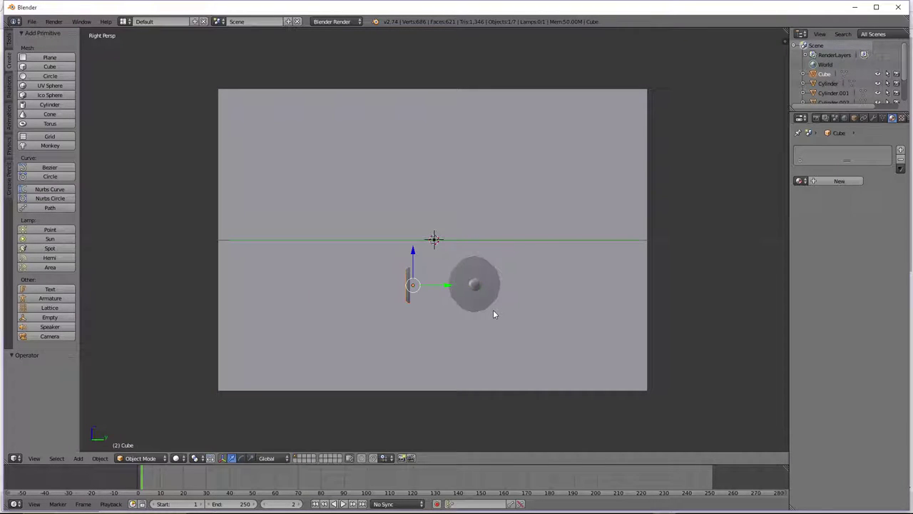
Select the blueprint plane and move it about -11.976 along Y, clear of the sphere and cube.
{"action": "right_click", "coordinate": [493, 310]}
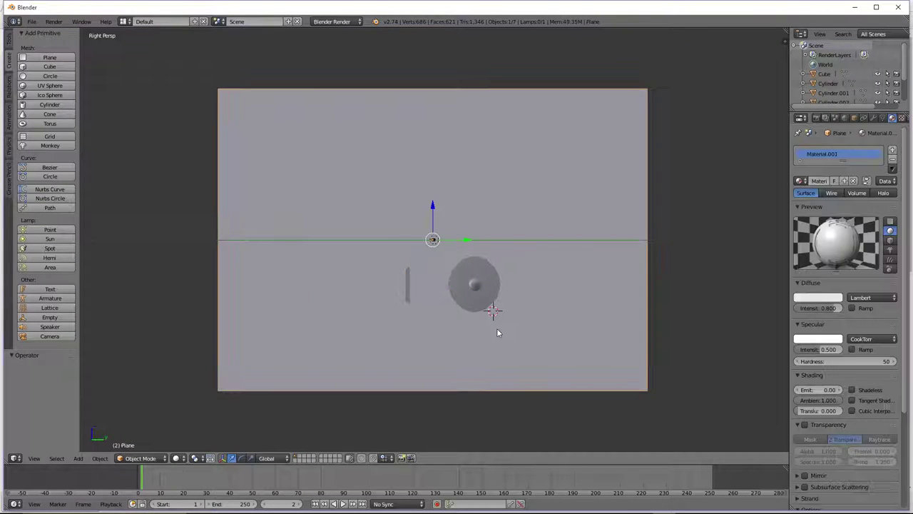
{"action": "left_click_drag", "start_coordinate": [469, 238], "coordinate": [252, 261]}
{"action": "scroll", "coordinate": [465, 318], "scroll_direction": "up", "scroll_amount": 4}
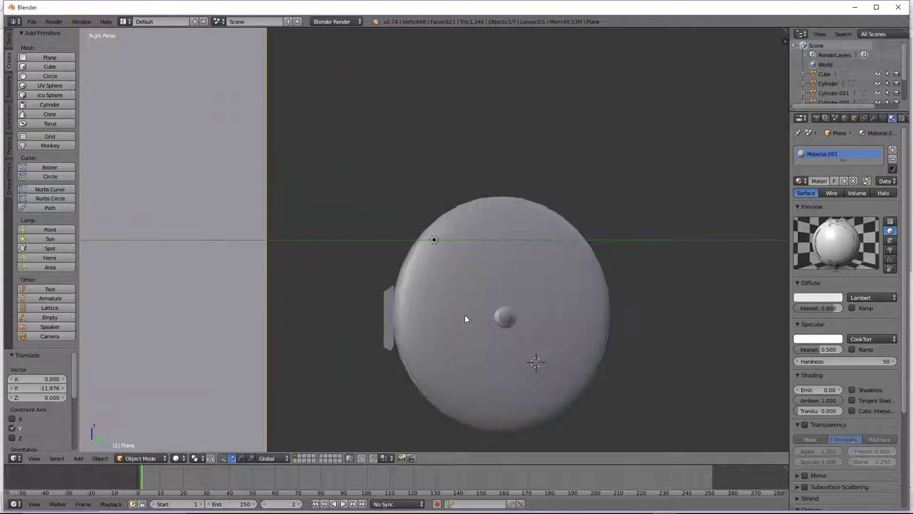
{"action": "middle_click_drag", "start_coordinate": [434, 338], "coordinate": [435, 370]}
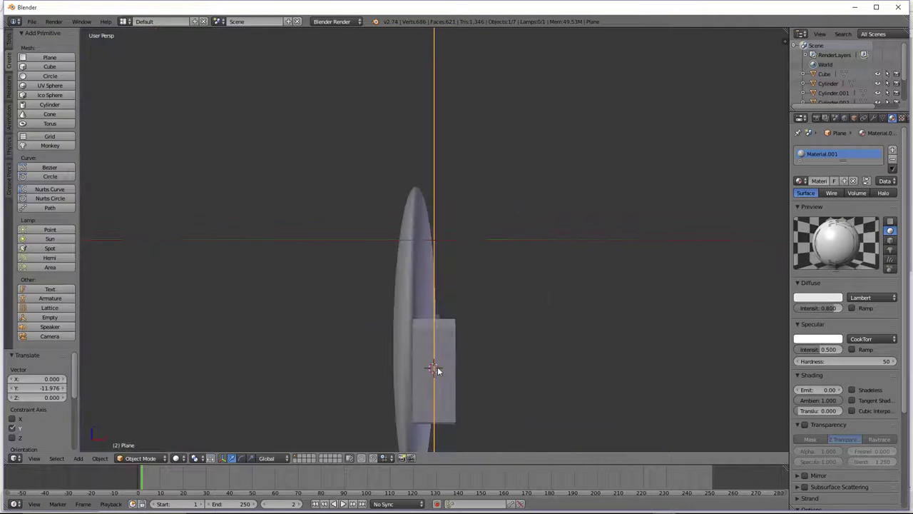
Move the impulse-unit cube about -0.459 along X and 0.059 along Y to seat it against the saucer's rear edge.
{"action": "right_click", "coordinate": [445, 371]}
{"action": "left_click_drag", "start_coordinate": [459, 372], "coordinate": [436, 374]}
{"action": "key", "text": "KP_6"}
{"action": "key", "text": "KP_6"}
{"action": "key", "text": "KP_6"}
{"action": "key", "text": "KP_6"}
{"action": "key", "text": "KP_6"}
{"action": "key", "text": "KP_6"}
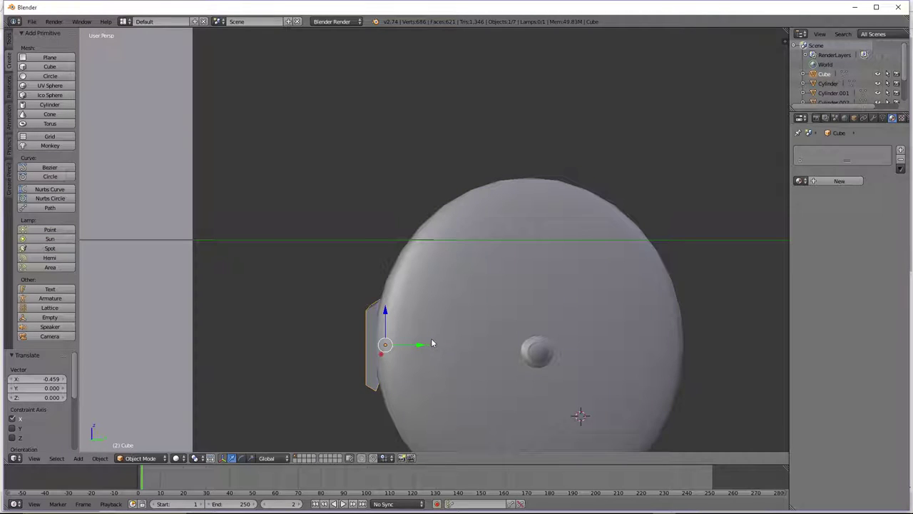
{"action": "key", "text": "KP_6"}
{"action": "key", "text": "KP_6"}
{"action": "key", "text": "KP_6"}
{"action": "key", "text": "KP_6"}
{"action": "key", "text": "KP_6"}
{"action": "key", "text": "KP_6"}
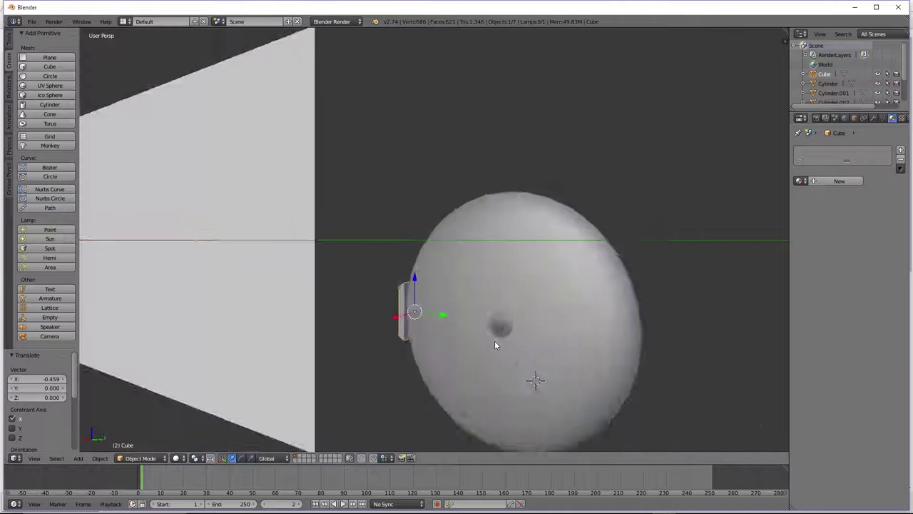
{"action": "key", "text": "KP_4"}
{"action": "middle_click_drag", "start_coordinate": [496, 345], "coordinate": [446, 323]}
{"action": "scroll", "coordinate": [408, 340], "scroll_direction": "up", "scroll_amount": 3}
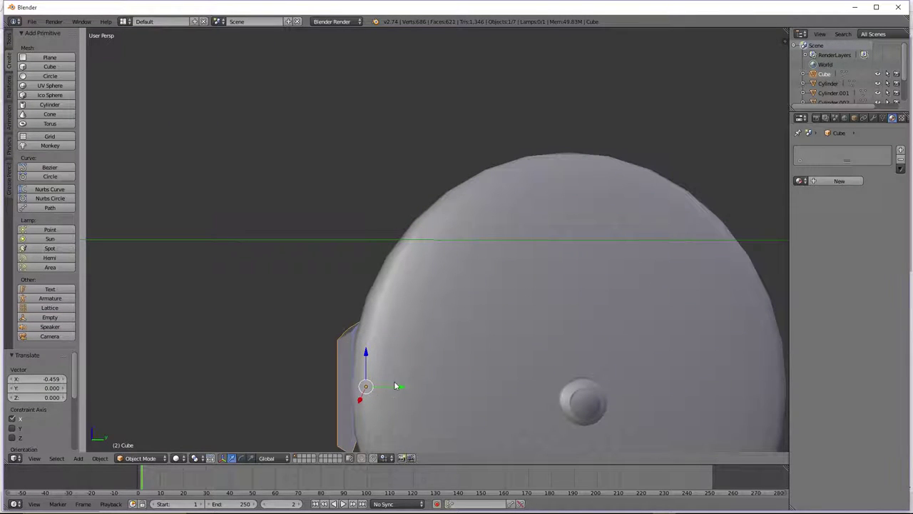
{"action": "left_click_drag", "start_coordinate": [394, 386], "coordinate": [403, 388]}
{"action": "scroll", "coordinate": [403, 388], "scroll_direction": "down", "scroll_amount": 4}
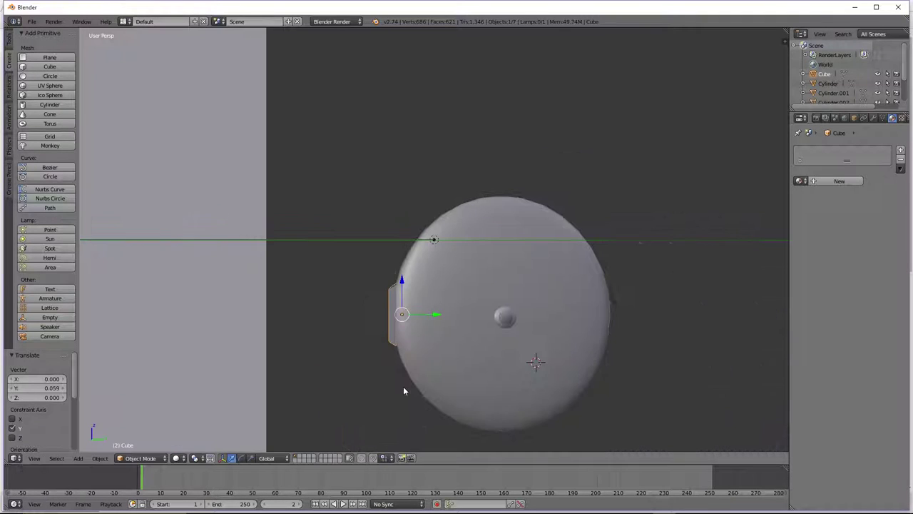
{"action": "right_click", "coordinate": [423, 329]}
{"action": "right_click", "coordinate": [392, 325], "text": "shift"}
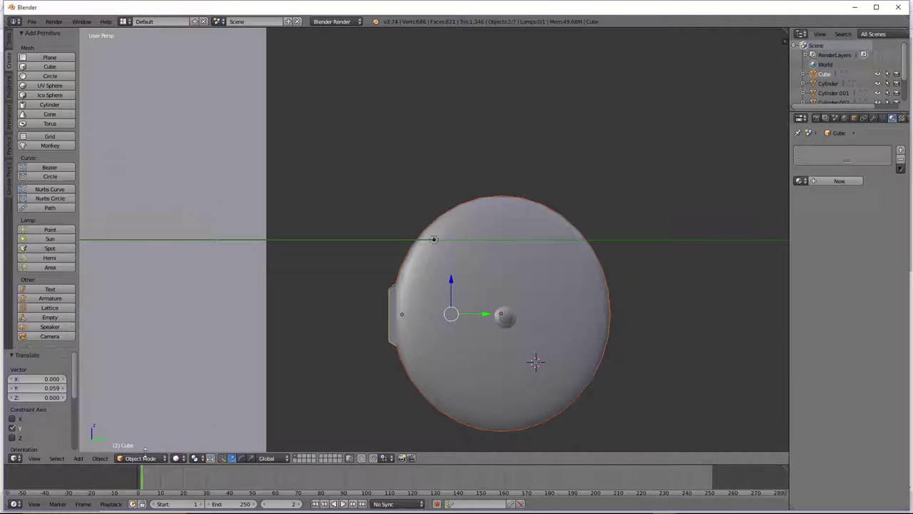
{"action": "left_click", "coordinate": [143, 458]}
{"action": "left_click", "coordinate": [100, 458]}
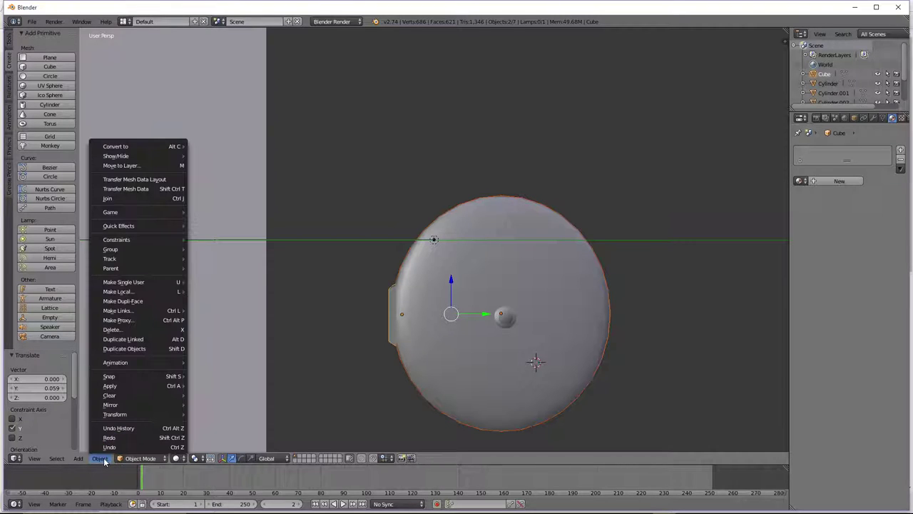
{"action": "left_click", "coordinate": [105, 462]}
{"action": "key", "text": "a"}
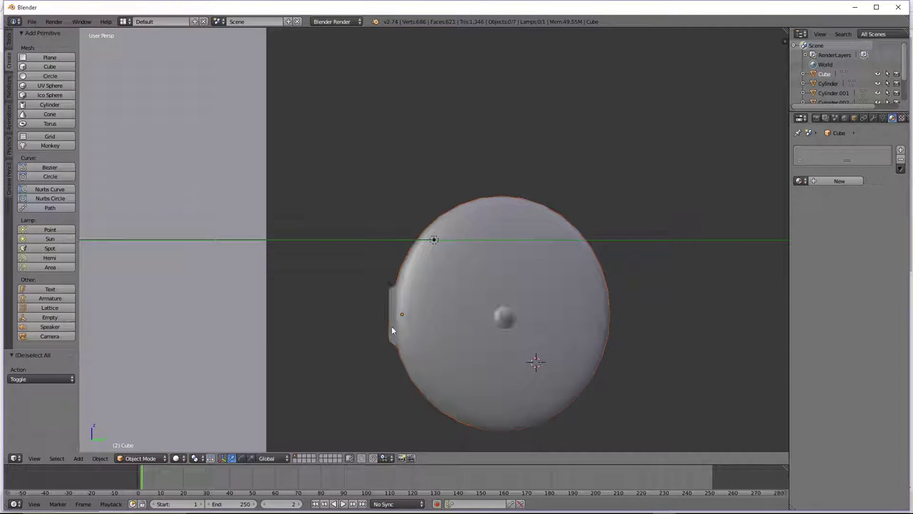
Select the blueprint plane and switch the viewport shading so its Enterprise drawing can be used as reference.
{"action": "scroll", "coordinate": [349, 320], "scroll_direction": "down", "scroll_amount": 3}
{"action": "right_click", "coordinate": [306, 313]}
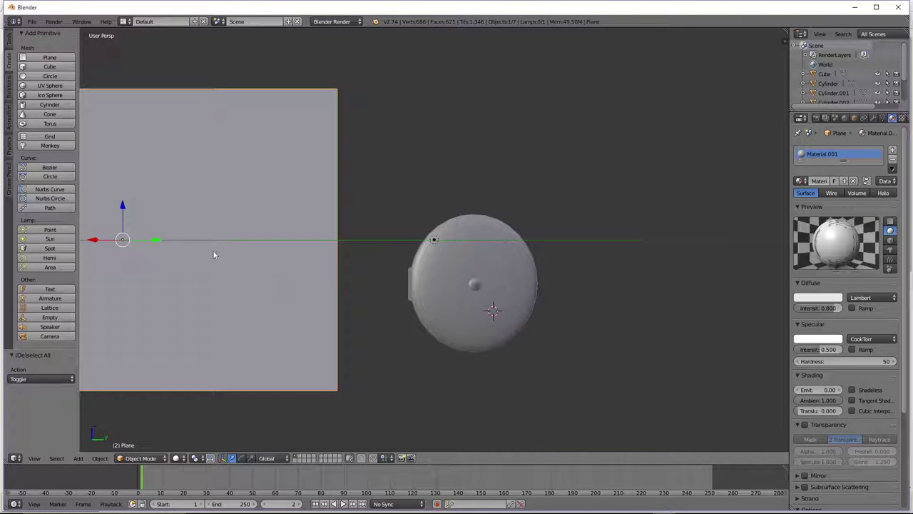
{"action": "left_click", "coordinate": [175, 457]}
{"action": "left_click", "coordinate": [204, 406]}
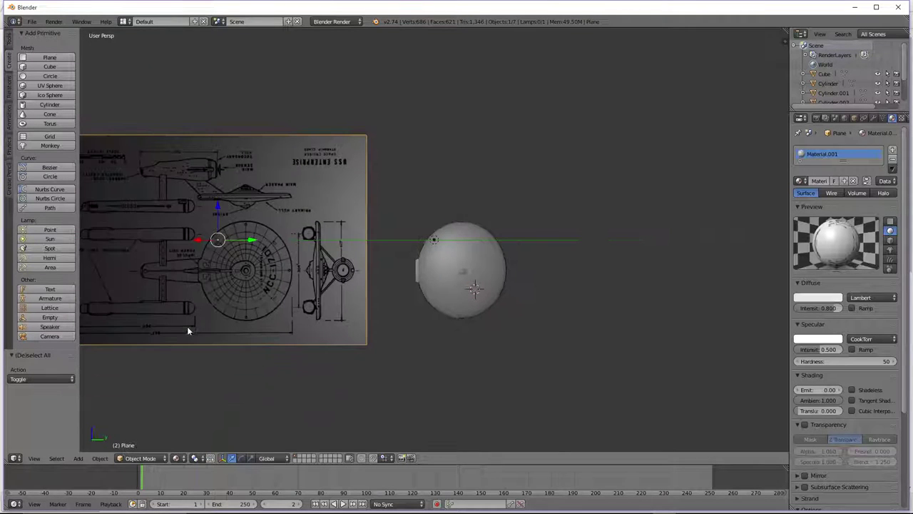
{"action": "middle_click_drag", "start_coordinate": [249, 286], "coordinate": [202, 311]}
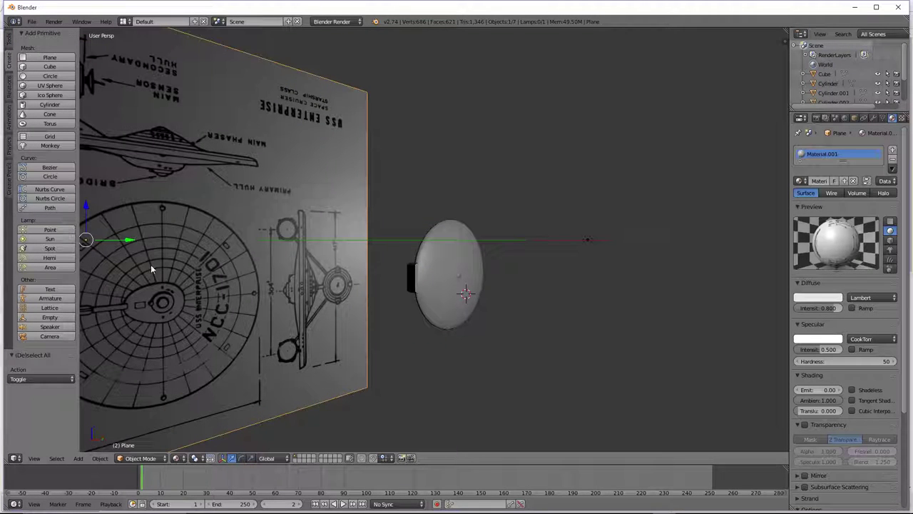
Add a cube, shrink it and move it onto the blueprint's saucer top view, just behind the bridge.
{"action": "left_click", "coordinate": [49, 66]}
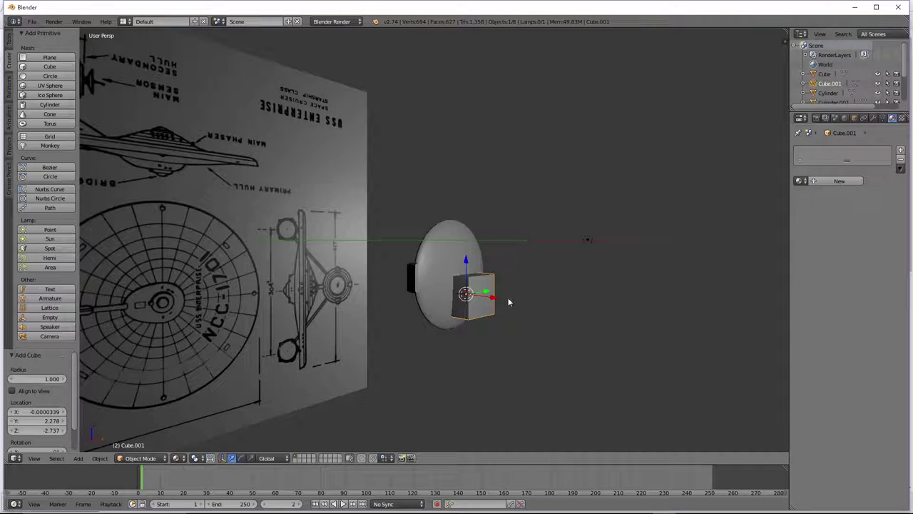
{"action": "left_click_drag", "start_coordinate": [485, 293], "coordinate": [254, 335]}
{"action": "key", "text": "s"}
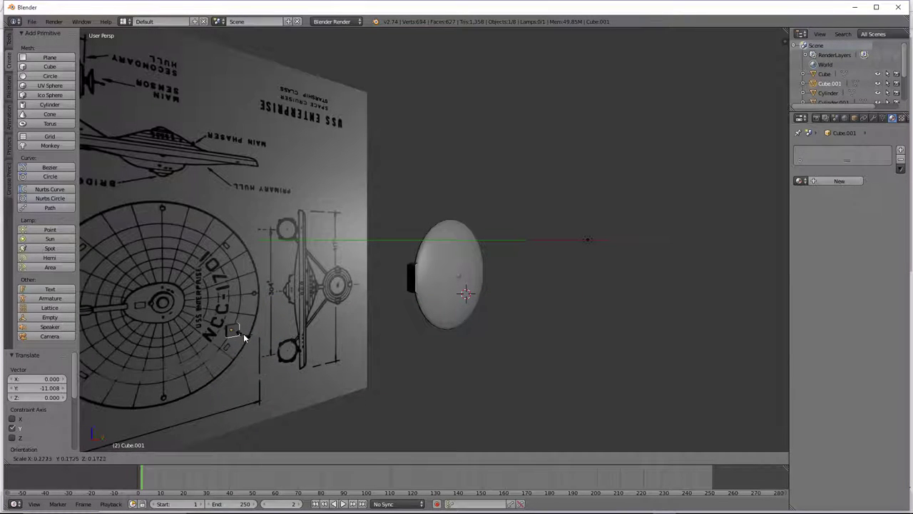
{"action": "left_click", "coordinate": [244, 334]}
{"action": "left_click_drag", "start_coordinate": [233, 304], "coordinate": [171, 311]}
Scale the small cube by about 0.591 along Z and 0.825 along Y to fit the blueprint detail.
{"action": "key", "text": "s"}
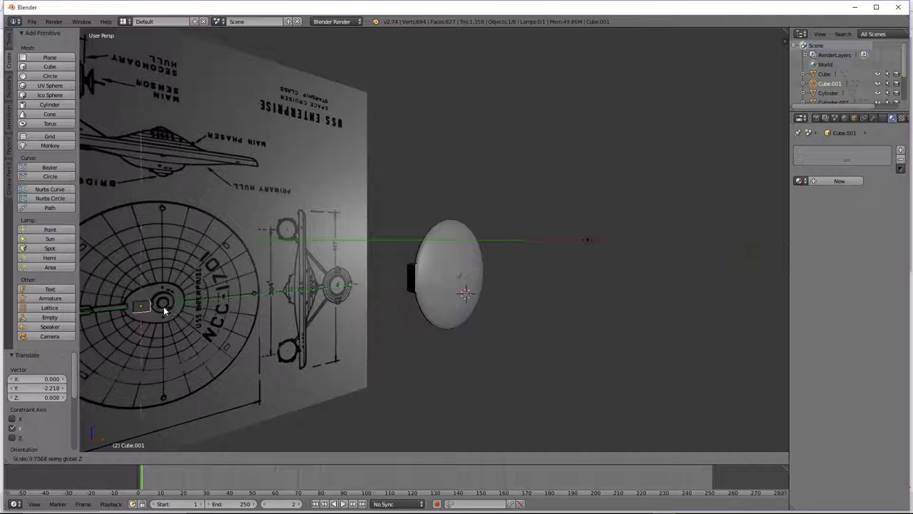
{"action": "key", "text": "z"}
{"action": "key", "text": "s"}
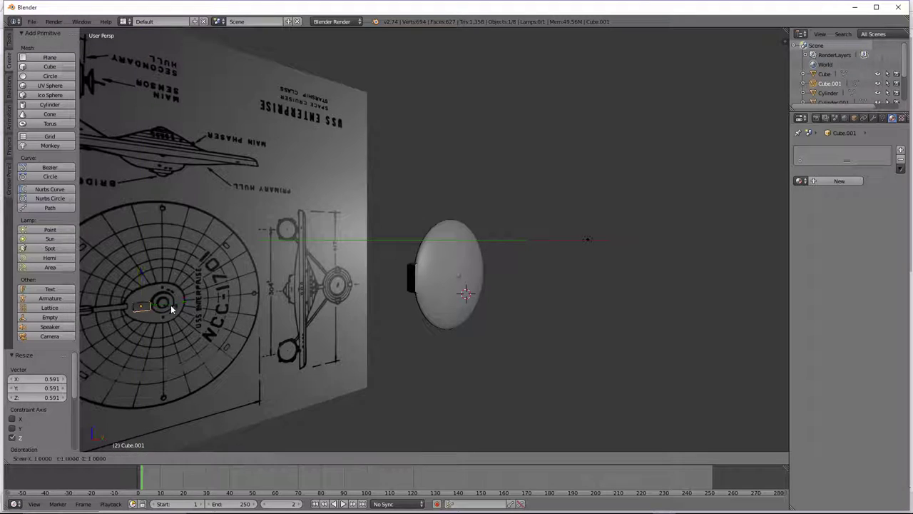
{"action": "key", "text": "y"}
{"action": "left_click", "coordinate": [166, 304]}
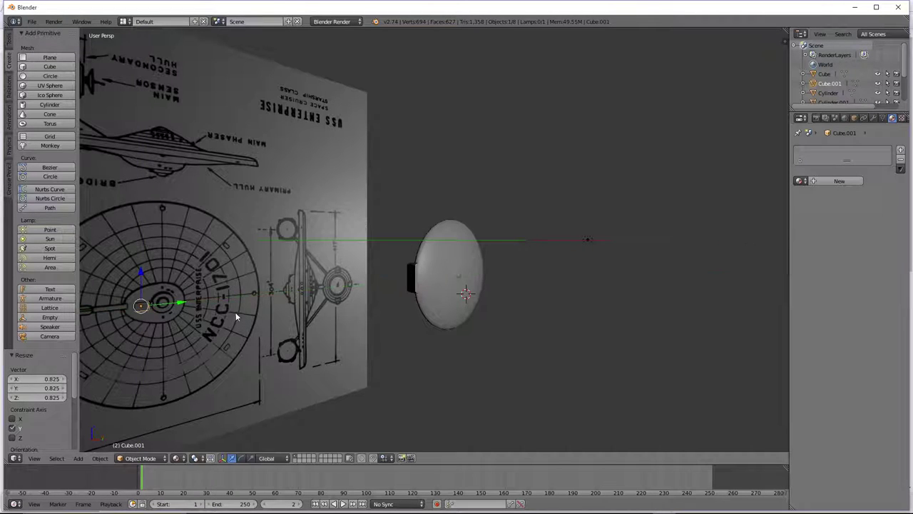
Move the small cube about 11.969 along Y onto the modelled saucer and deselect everything.
{"action": "middle_click_drag", "start_coordinate": [237, 316], "coordinate": [272, 327]}
{"action": "left_click_drag", "start_coordinate": [202, 285], "coordinate": [495, 301]}
{"action": "scroll", "coordinate": [479, 296], "scroll_direction": "up", "scroll_amount": 1}
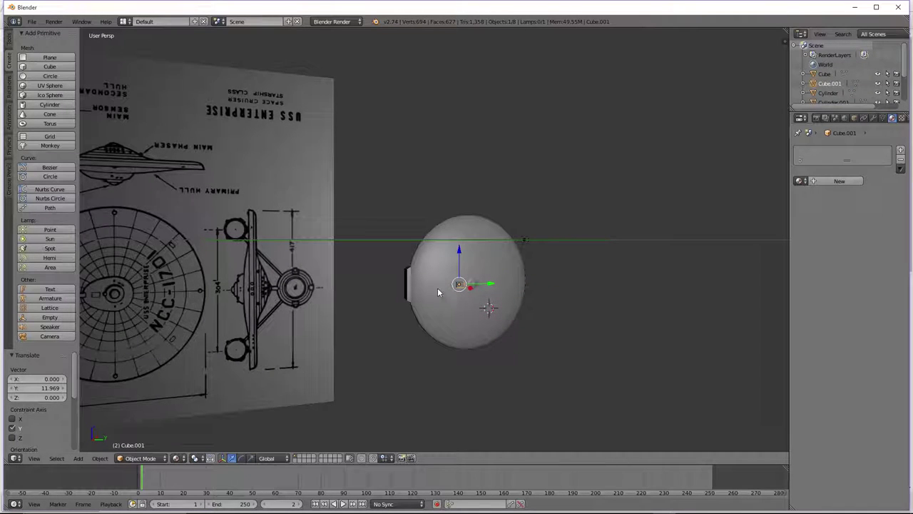
{"action": "key", "text": "a"}
Preview the model in Rendered shading from the right view and return to the textured blueprint display.
{"action": "key", "text": "KP_3"}
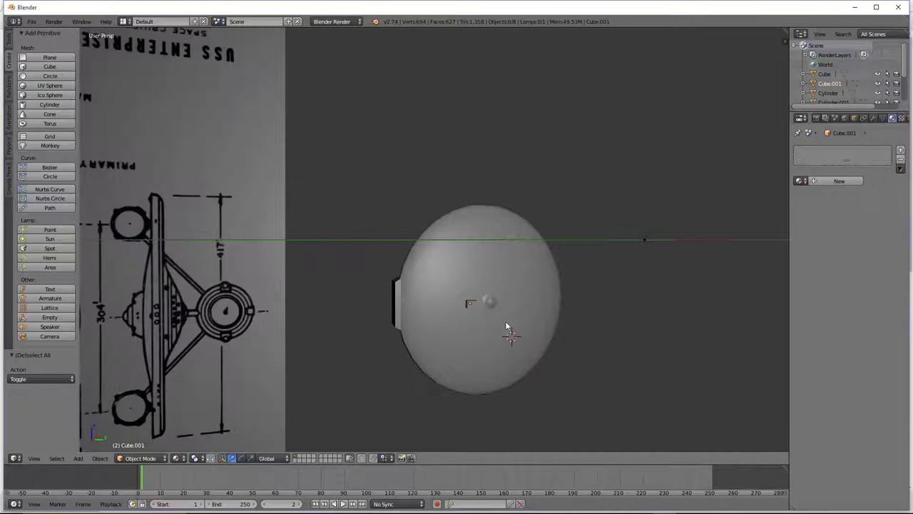
{"action": "scroll", "coordinate": [505, 324], "scroll_direction": "up", "scroll_amount": 1}
{"action": "left_click", "coordinate": [175, 460]}
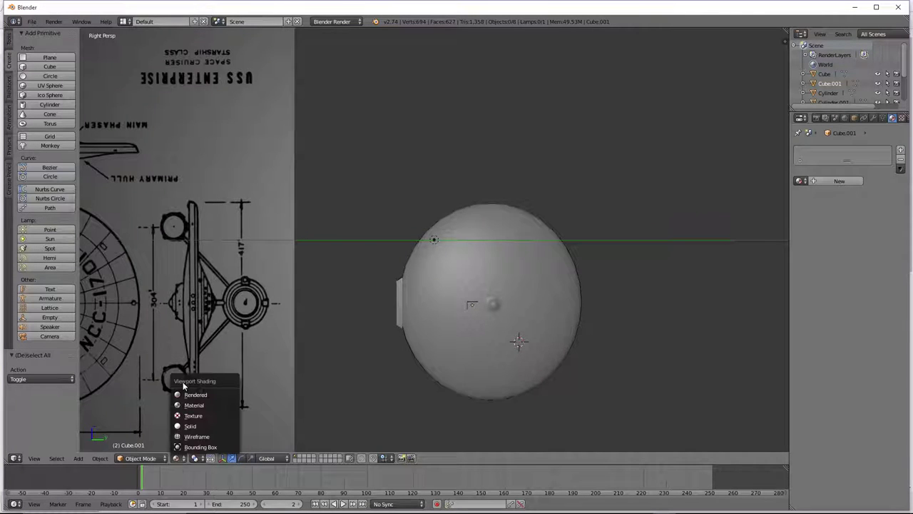
{"action": "left_click", "coordinate": [188, 396]}
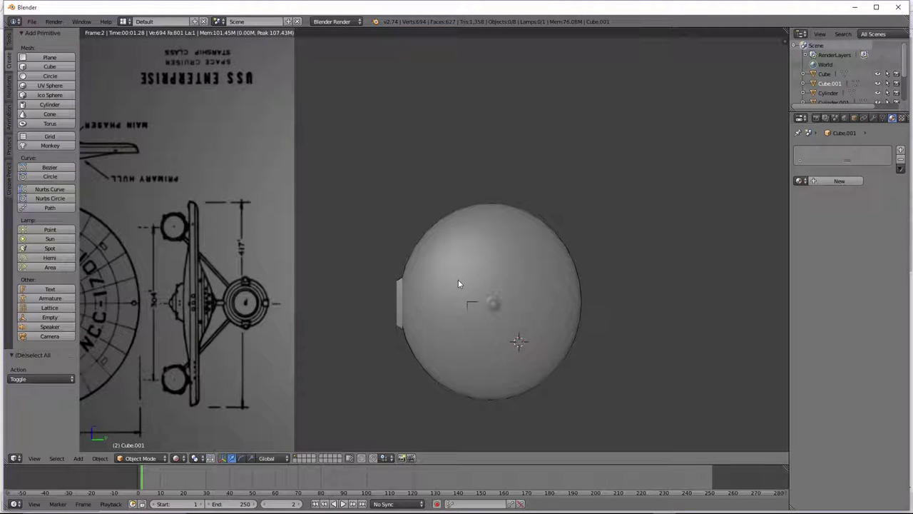
{"action": "scroll", "coordinate": [399, 303], "scroll_direction": "down", "scroll_amount": 1}
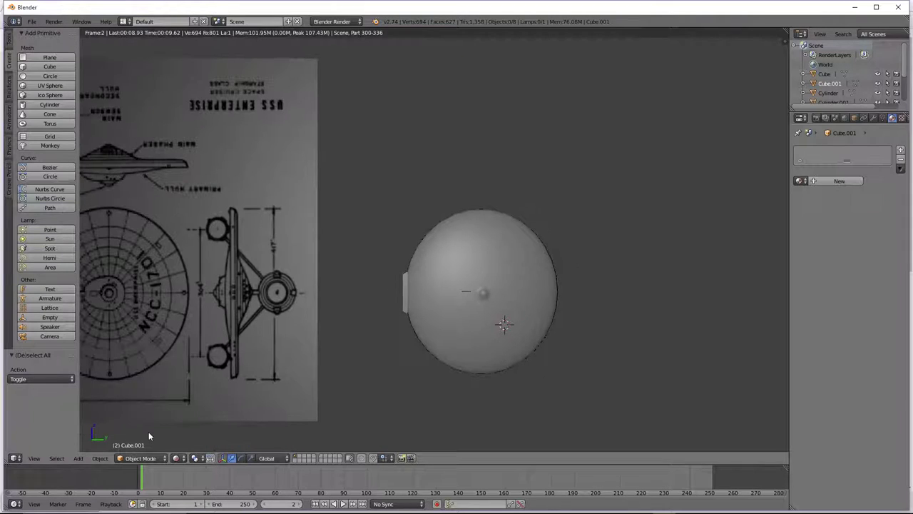
{"action": "left_click", "coordinate": [176, 458]}
{"action": "left_click", "coordinate": [187, 414]}
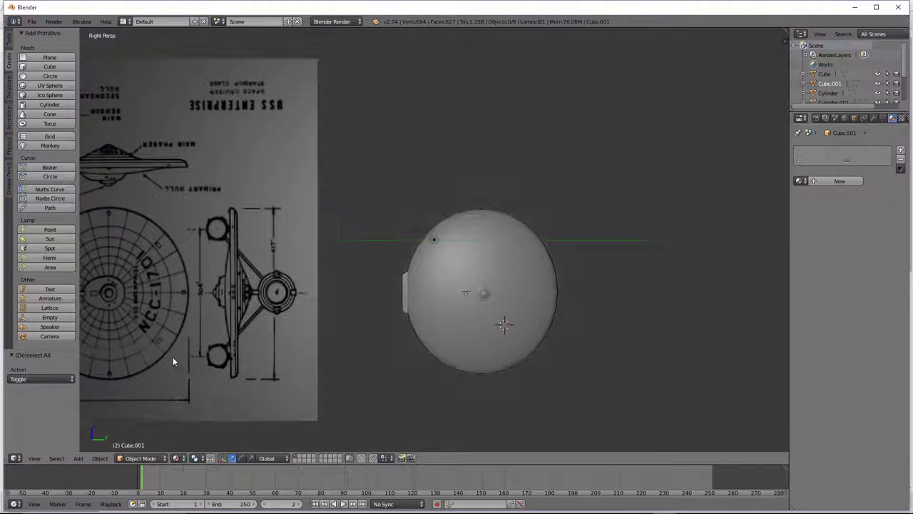
Add another cube, move it about -13.218 along Y onto the blueprint's saucer, and scale it down.
{"action": "left_click", "coordinate": [43, 66]}
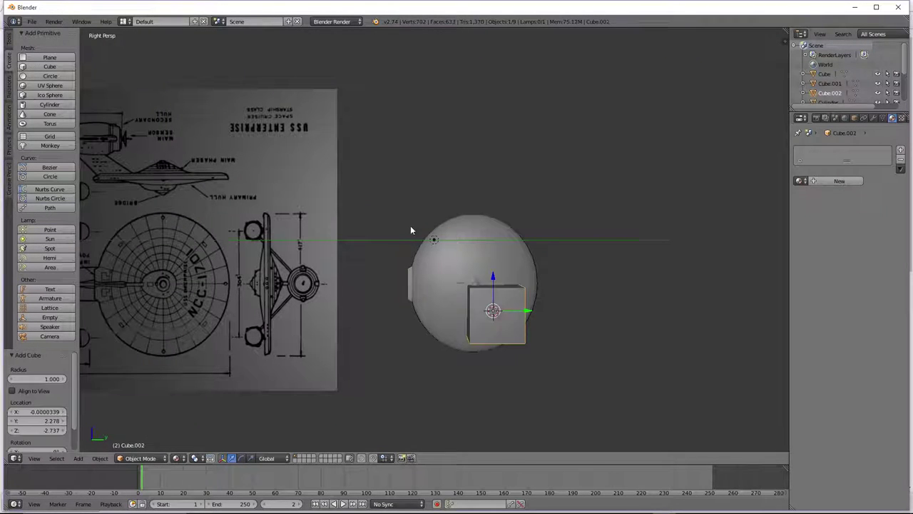
{"action": "left_click_drag", "start_coordinate": [513, 312], "coordinate": [189, 270]}
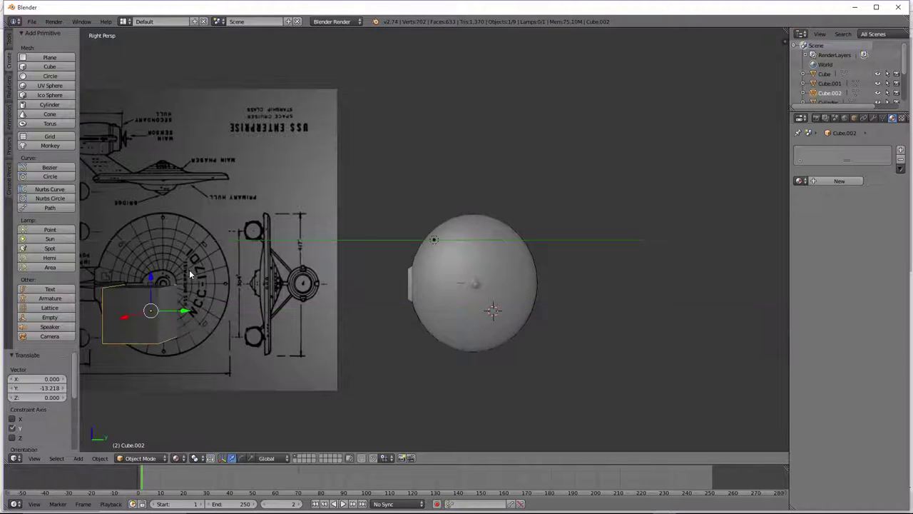
{"action": "middle_click_drag", "start_coordinate": [189, 298], "coordinate": [239, 315]}
{"action": "key", "text": "s"}
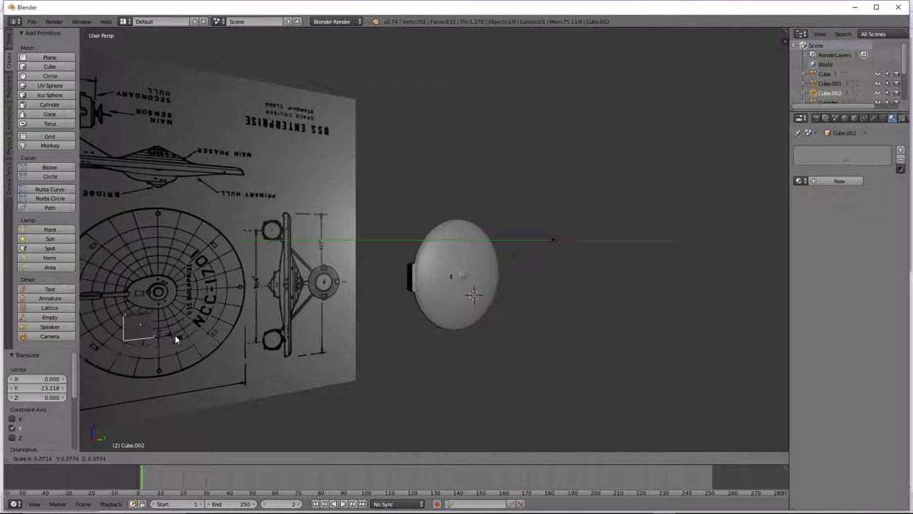
{"action": "left_click", "coordinate": [160, 333]}
Position the new cube just behind the bridge on the blueprint's saucer top view and scale it by 0.75.
{"action": "left_click_drag", "start_coordinate": [143, 285], "coordinate": [151, 261]}
{"action": "left_click_drag", "start_coordinate": [176, 289], "coordinate": [175, 291]}
{"action": "type", "text": "s.75"}
{"action": "key", "text": "Return"}
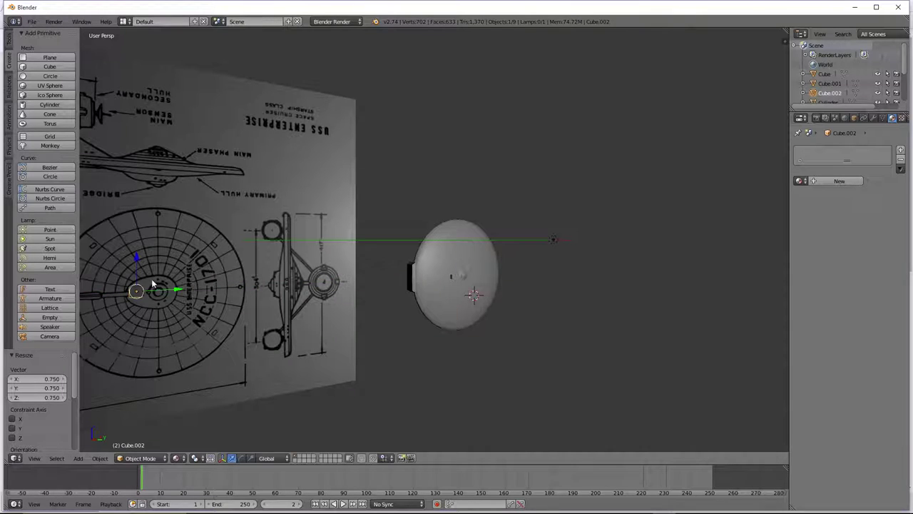
{"action": "left_click_drag", "start_coordinate": [139, 254], "coordinate": [138, 256]}
{"action": "left_click_drag", "start_coordinate": [176, 289], "coordinate": [175, 293]}
In Edit Mode, select the cube's four vertices on the side facing the bridge and move them about -0.293 along Y.
{"action": "key", "text": "z"}
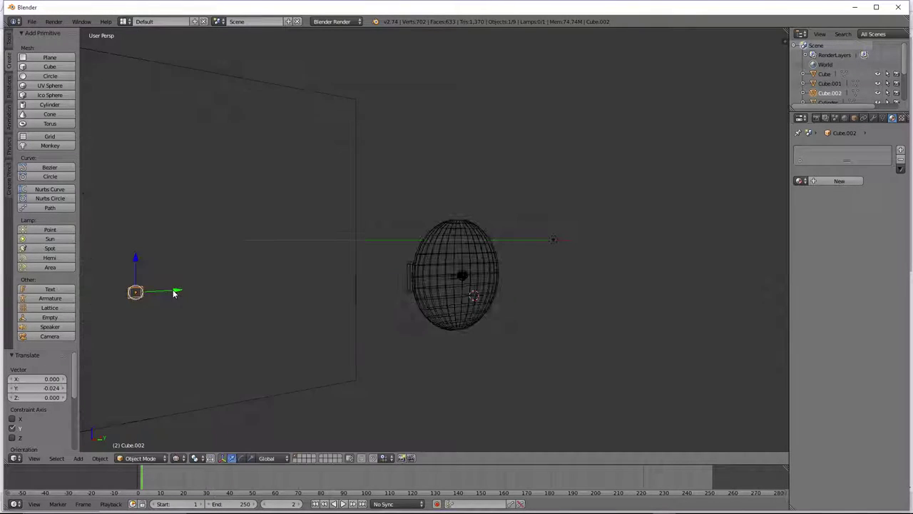
{"action": "key", "text": "Tab"}
{"action": "key", "text": "a"}
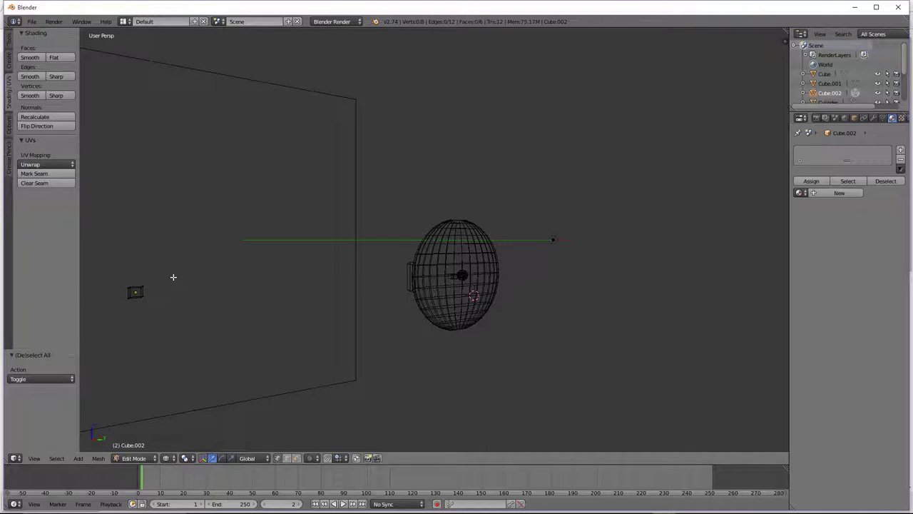
{"action": "key", "text": "b"}
{"action": "left_click_drag", "start_coordinate": [164, 265], "coordinate": [135, 332]}
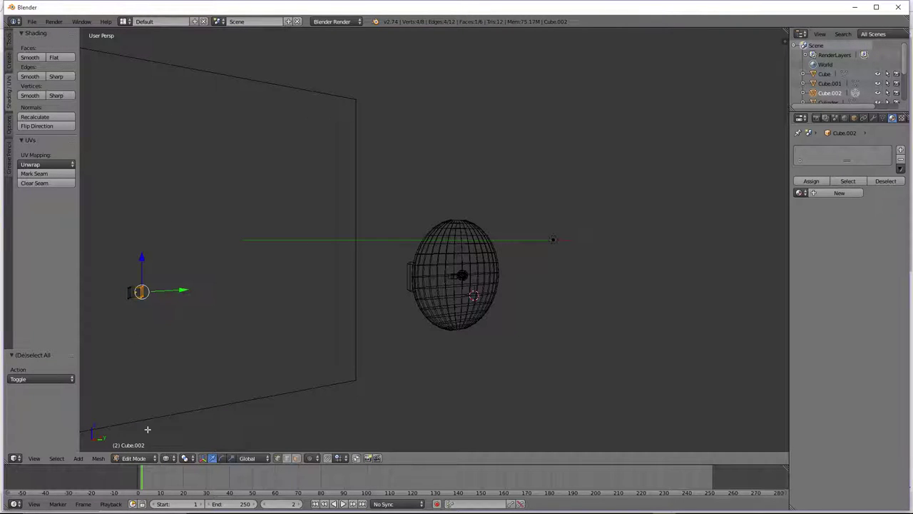
{"action": "left_click", "coordinate": [167, 460]}
{"action": "left_click", "coordinate": [180, 405]}
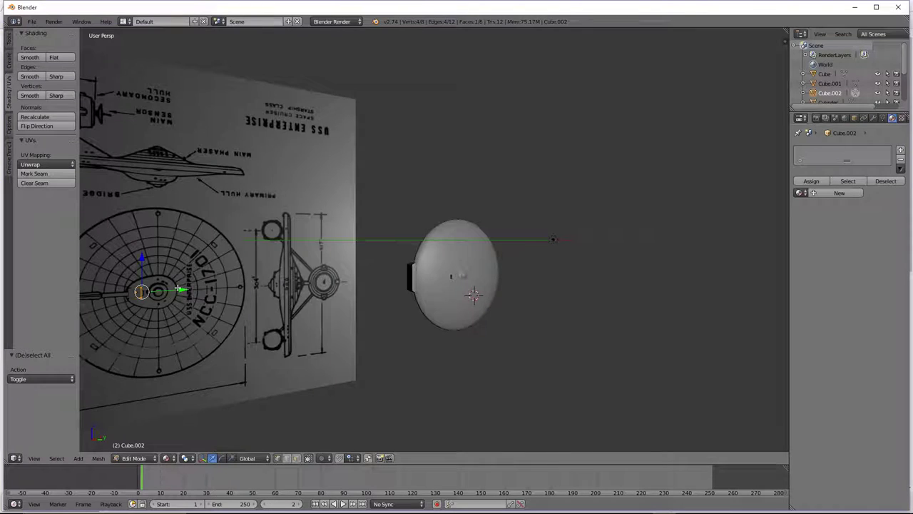
{"action": "left_click_drag", "start_coordinate": [184, 290], "coordinate": [174, 291]}
Widen the selected face slightly along Z and extrude it about 0.126 along Y toward the bridge.
{"action": "key", "text": "s"}
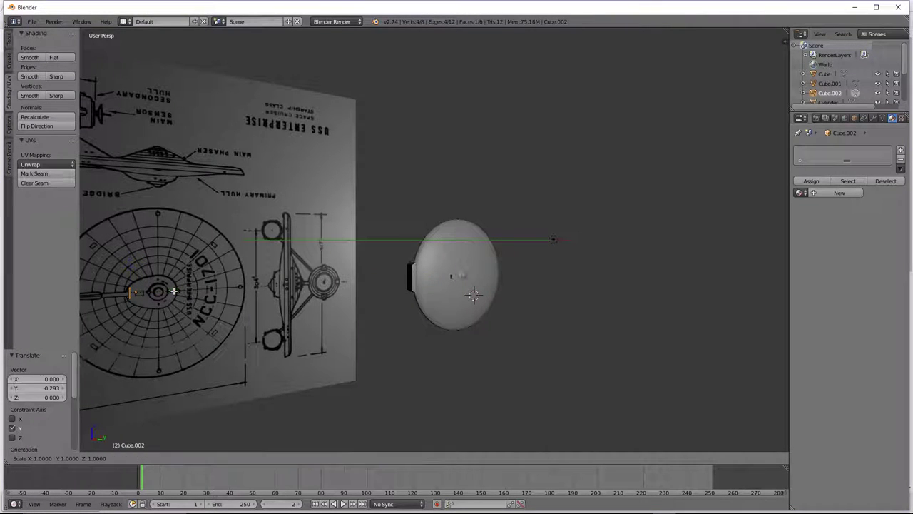
{"action": "key", "text": "z"}
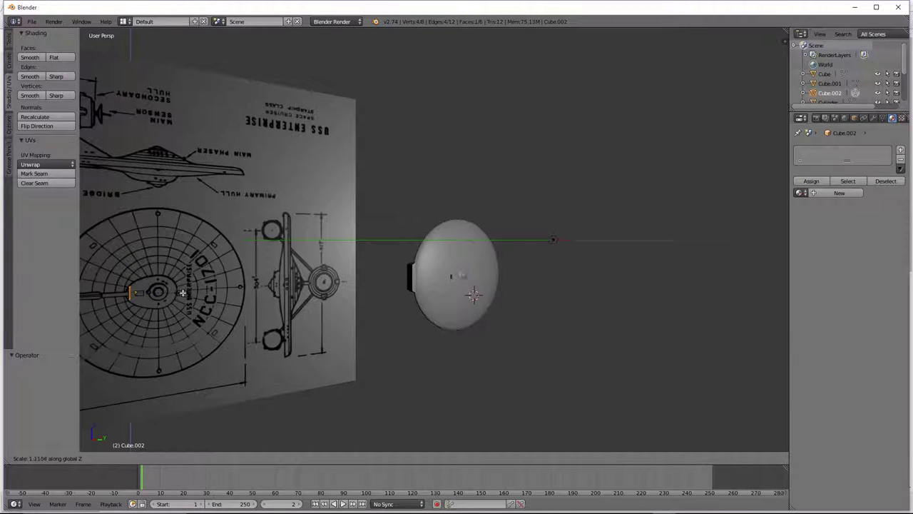
{"action": "left_click", "coordinate": [186, 292]}
{"action": "key", "text": "e"}
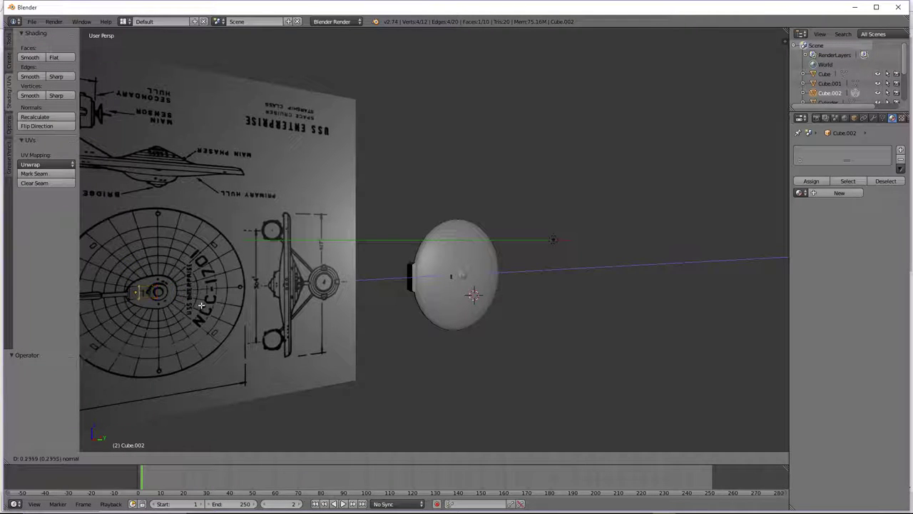
{"action": "left_click", "coordinate": [198, 305]}
Scale the extruded face by about 1.657 along Z and extrude it another 0.209 along Y.
{"action": "key", "text": "s"}
{"action": "key", "text": "z"}
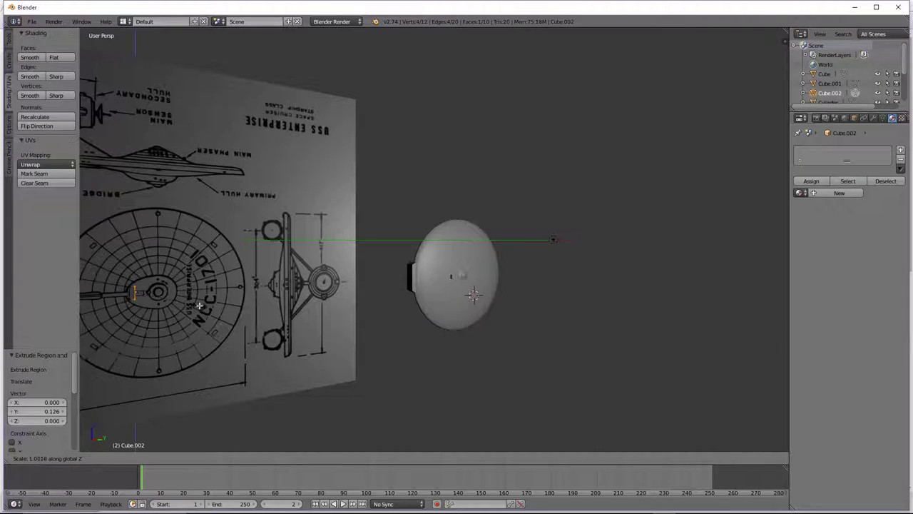
{"action": "left_click", "coordinate": [232, 309]}
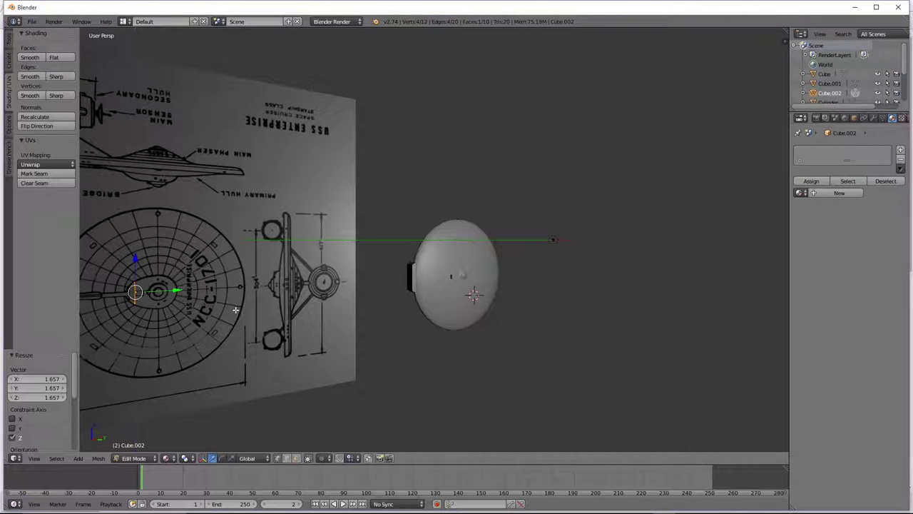
{"action": "key", "text": "e"}
{"action": "left_click", "coordinate": [240, 308]}
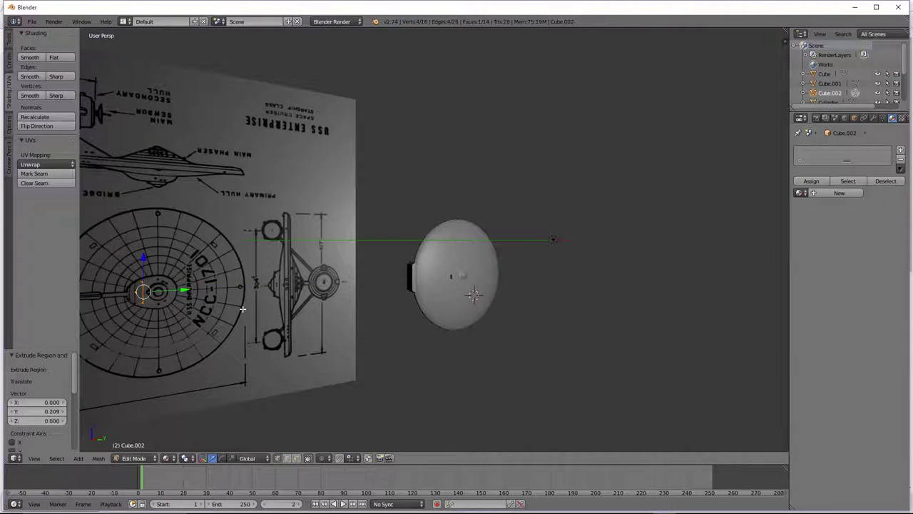
Scale the selected end face by about 1.317 along Z and extrude it about 0.201 along Y toward the bridge centre.
{"action": "key", "text": "s"}
{"action": "key", "text": "z"}
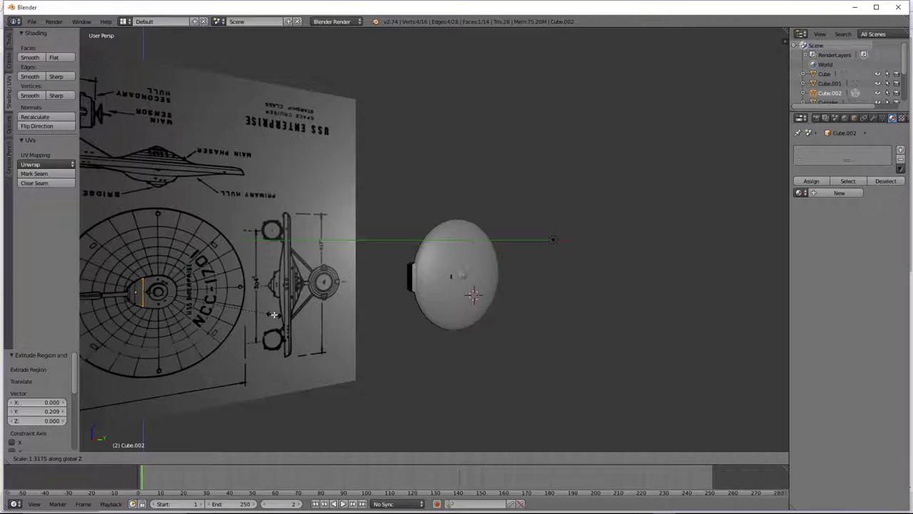
{"action": "left_click", "coordinate": [277, 315]}
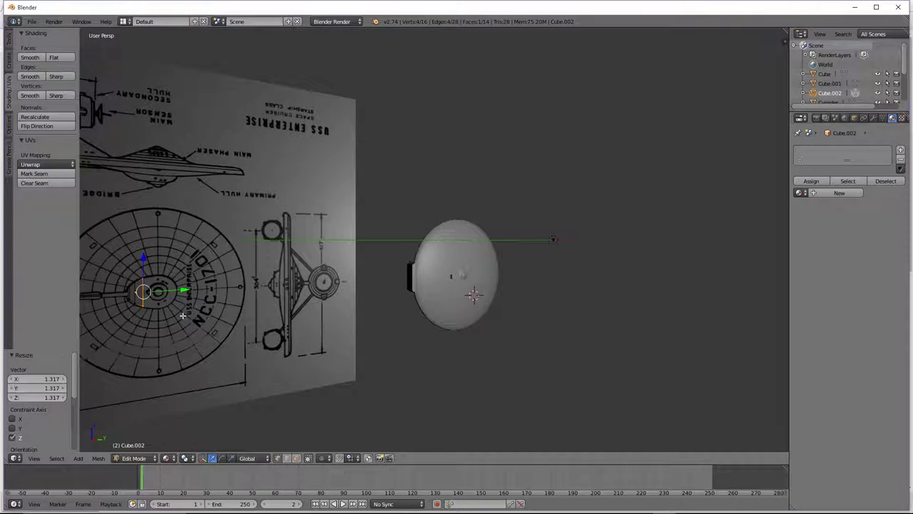
{"action": "key", "text": "e"}
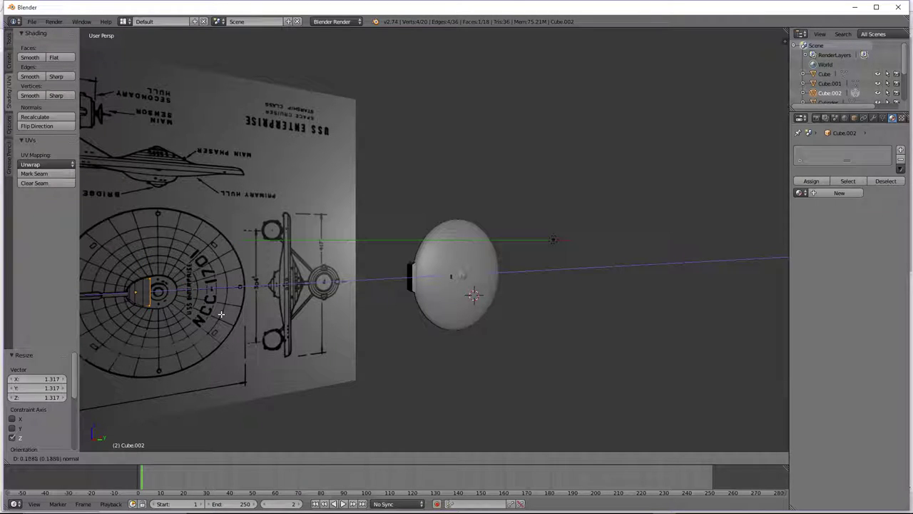
{"action": "left_click", "coordinate": [221, 314]}
Widen the new end face by about 1.080 along Z and extrude it about 0.216 along Y.
{"action": "key", "text": "s"}
{"action": "key", "text": "z"}
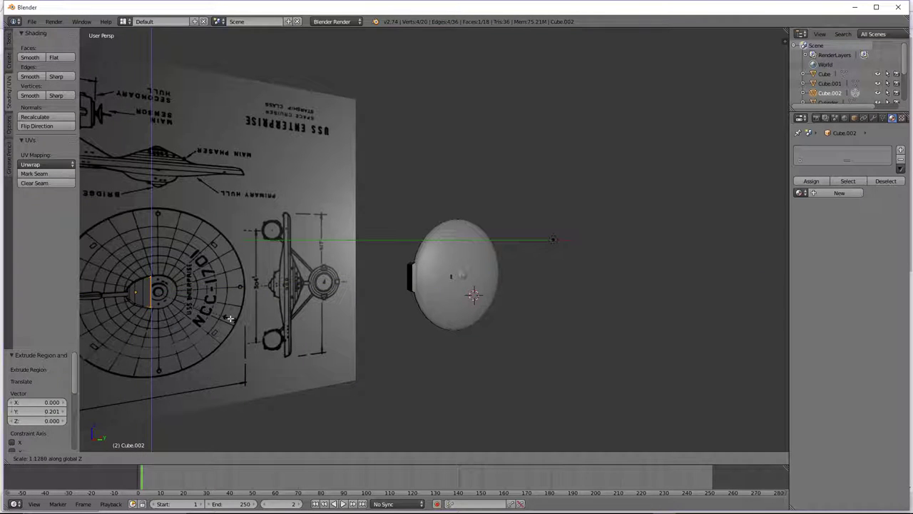
{"action": "left_click", "coordinate": [226, 318]}
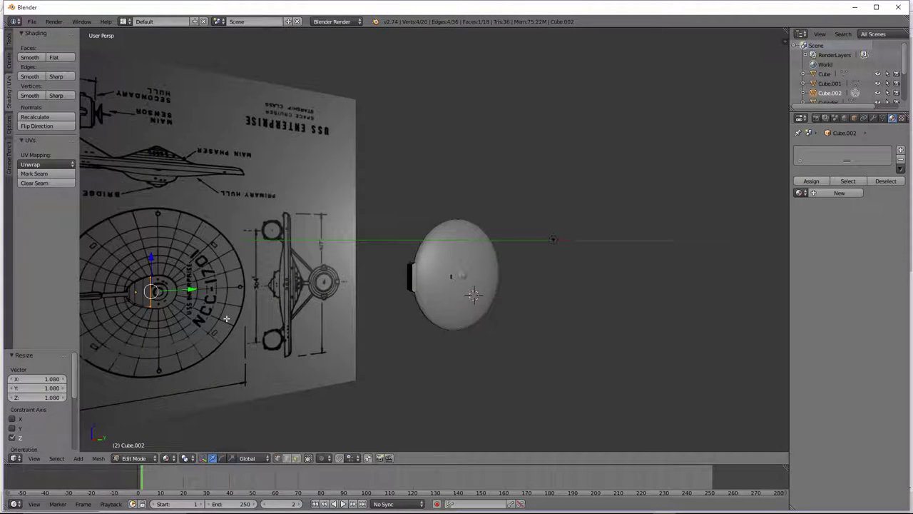
{"action": "key", "text": "e"}
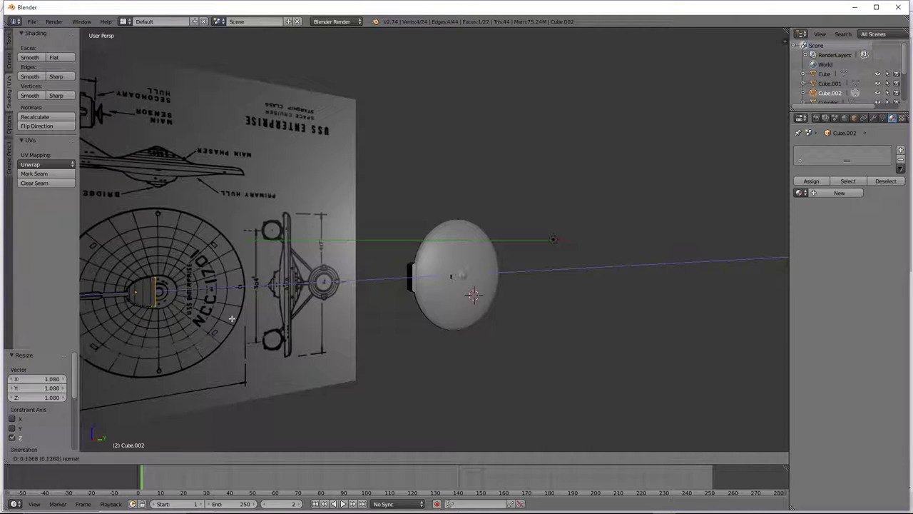
{"action": "left_click", "coordinate": [234, 318]}
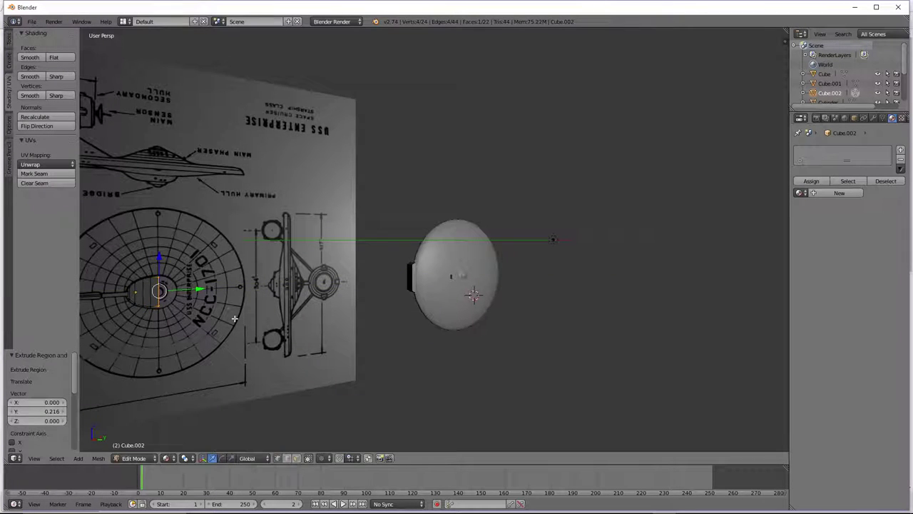
Scale the end face by about 1.039 along Z, shift it -0.016 along Z, and extrude it about 0.233 along Y.
{"action": "key", "text": "s"}
{"action": "key", "text": "z"}
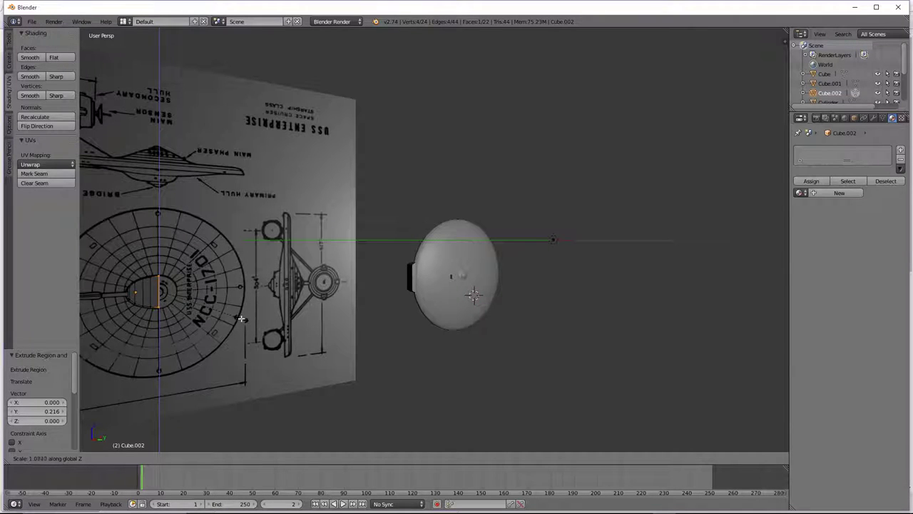
{"action": "left_click", "coordinate": [238, 318]}
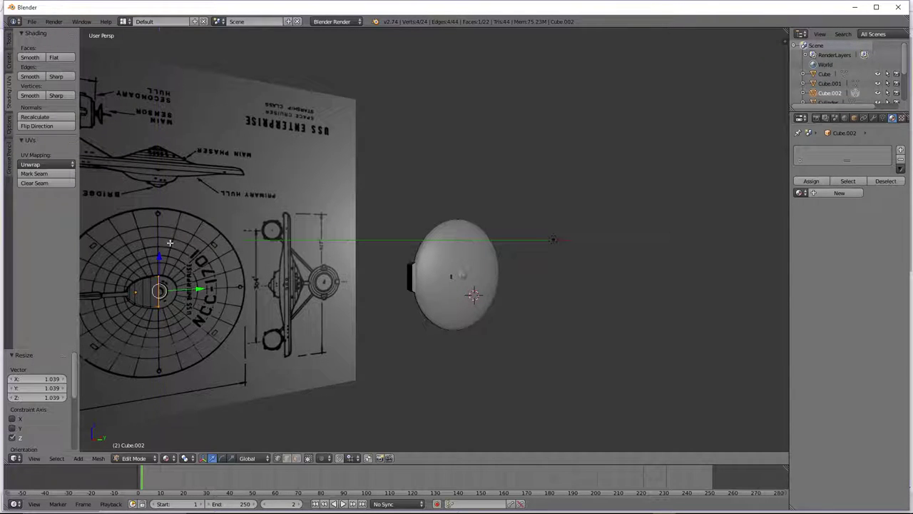
{"action": "left_click_drag", "start_coordinate": [161, 254], "coordinate": [164, 253]}
{"action": "key", "text": "e"}
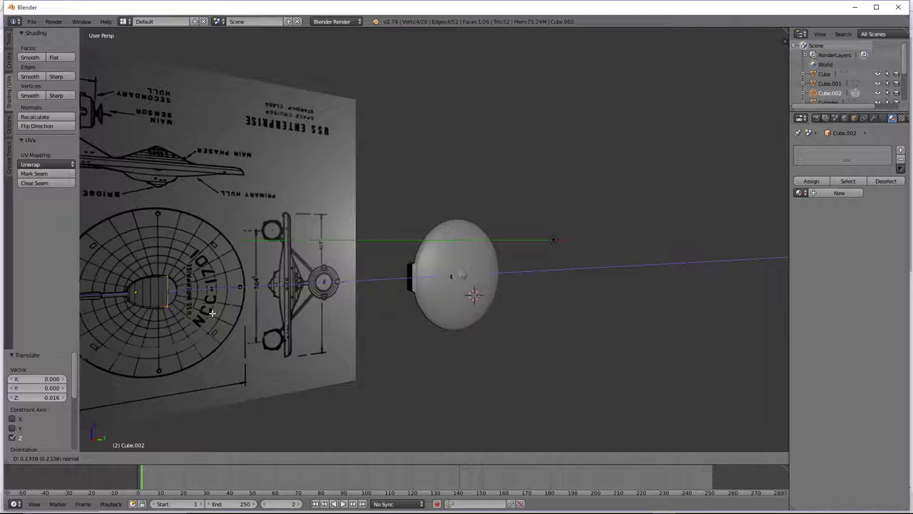
{"action": "left_click", "coordinate": [212, 312]}
Narrow the end face to about 0.818 along Z and extrude it about 0.158 along Y.
{"action": "key", "text": "s"}
{"action": "key", "text": "z"}
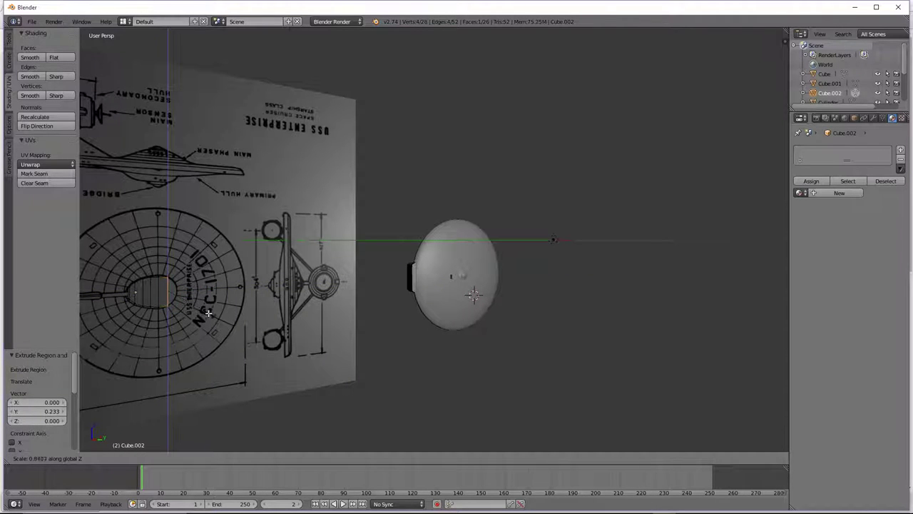
{"action": "left_click", "coordinate": [202, 313]}
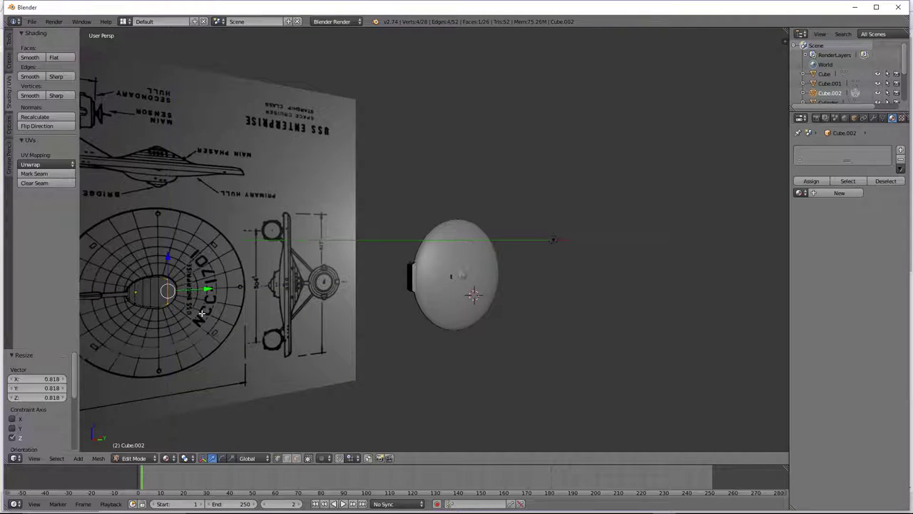
{"action": "key", "text": "e"}
{"action": "left_click", "coordinate": [207, 313]}
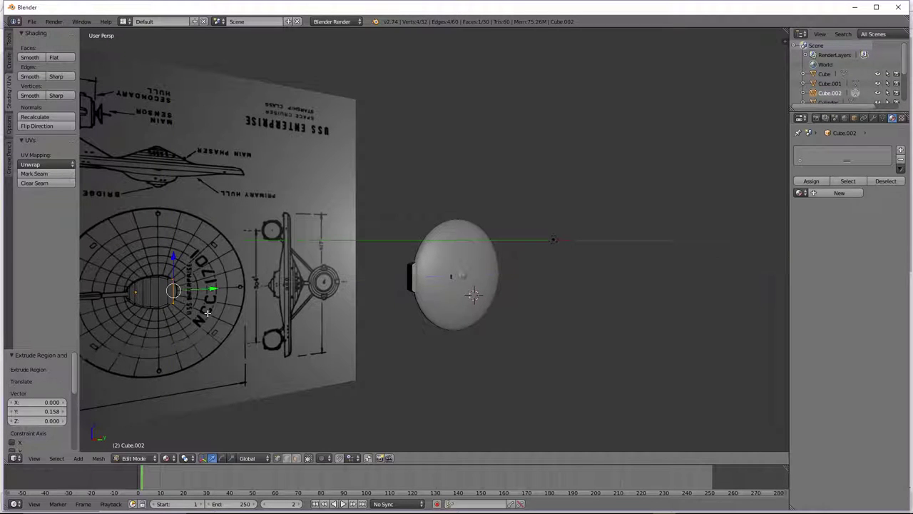
Narrow the end face to about 0.601 along Z and extrude it about 0.106 along Y to the front of the bridge outline.
{"action": "key", "text": "s"}
{"action": "key", "text": "z"}
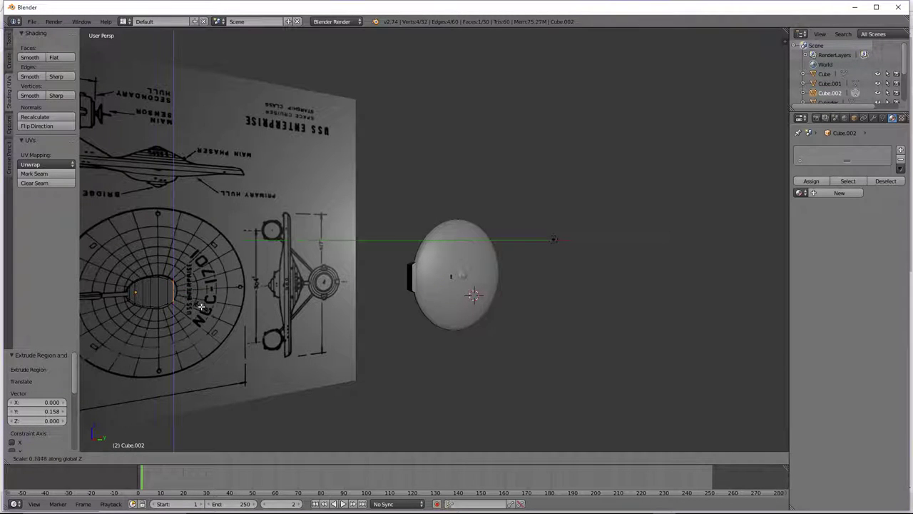
{"action": "left_click", "coordinate": [196, 301]}
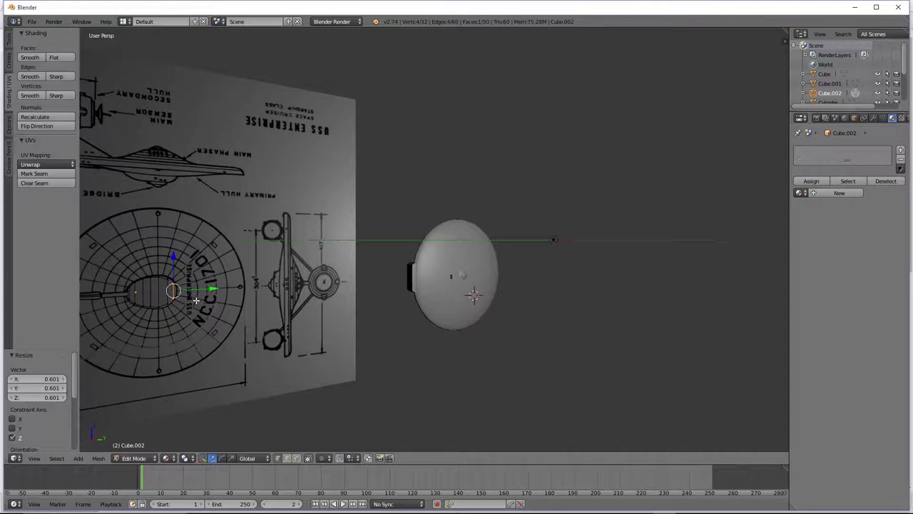
{"action": "key", "text": "e"}
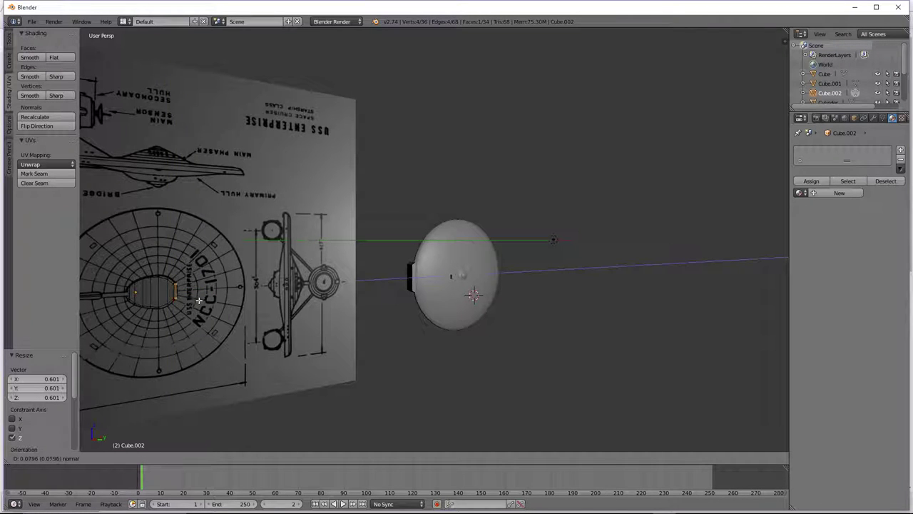
{"action": "left_click", "coordinate": [200, 300]}
Undo the unconstrained scaling of the front end face and scale it to about 0.372 along Z only.
{"action": "key", "text": "s"}
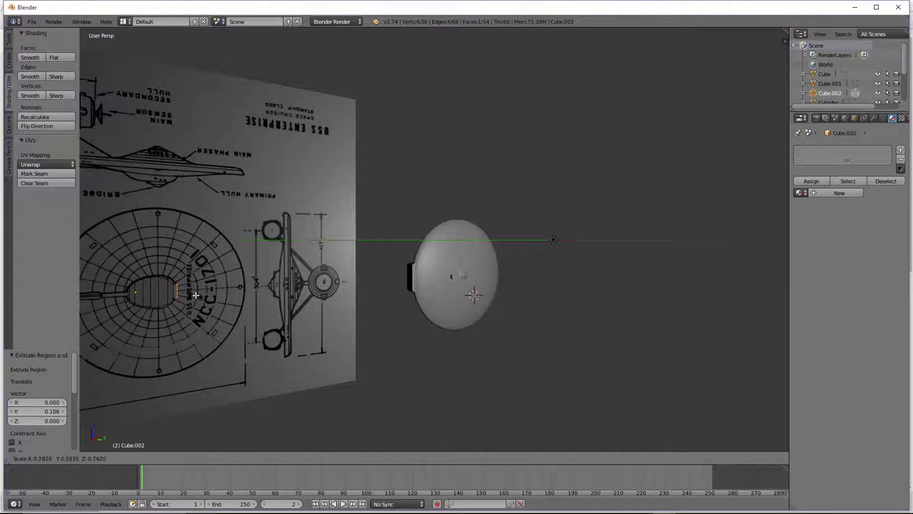
{"action": "left_click", "coordinate": [192, 292]}
{"action": "key", "text": "ctrl+z"}
{"action": "key", "text": "s"}
{"action": "key", "text": "z"}
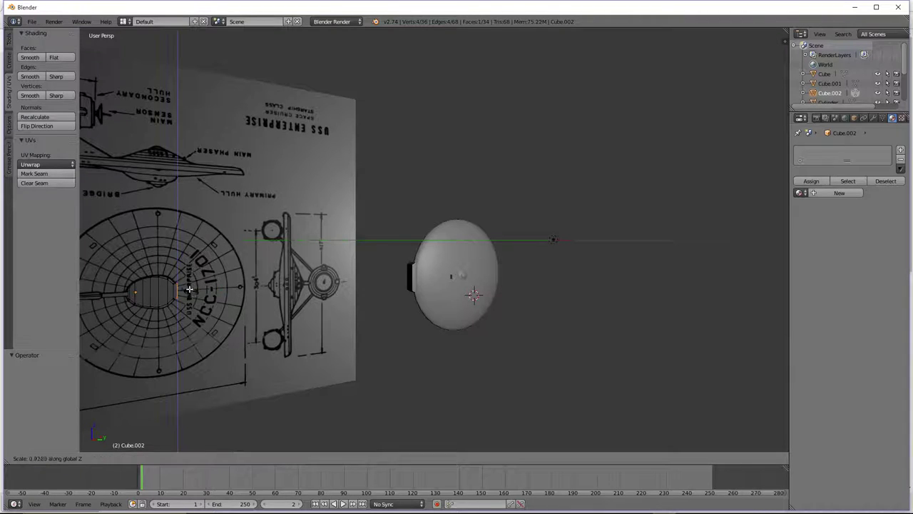
{"action": "left_click", "coordinate": [181, 285]}
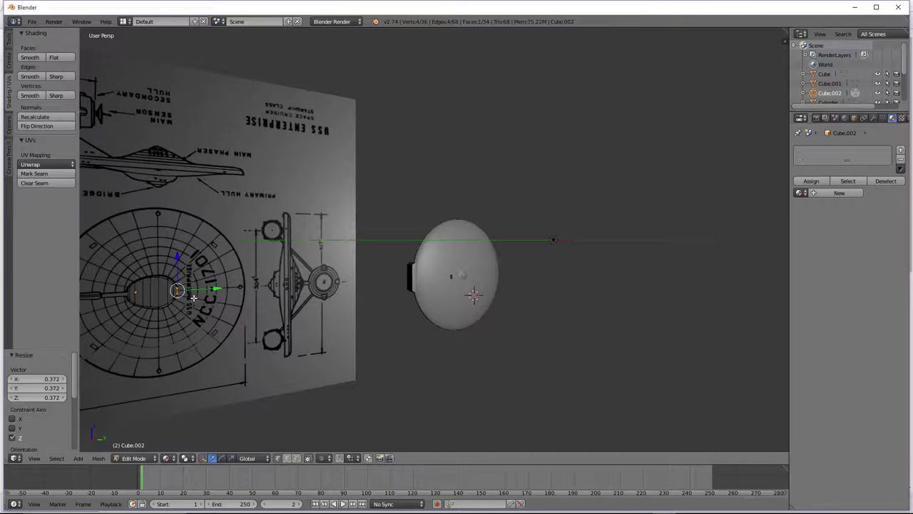
Select the whole bridge base mesh, smooth its faces, edges and vertices, apply Subdivide Smooth, and return to Object Mode.
{"action": "key", "text": "a"}
{"action": "key", "text": "a"}
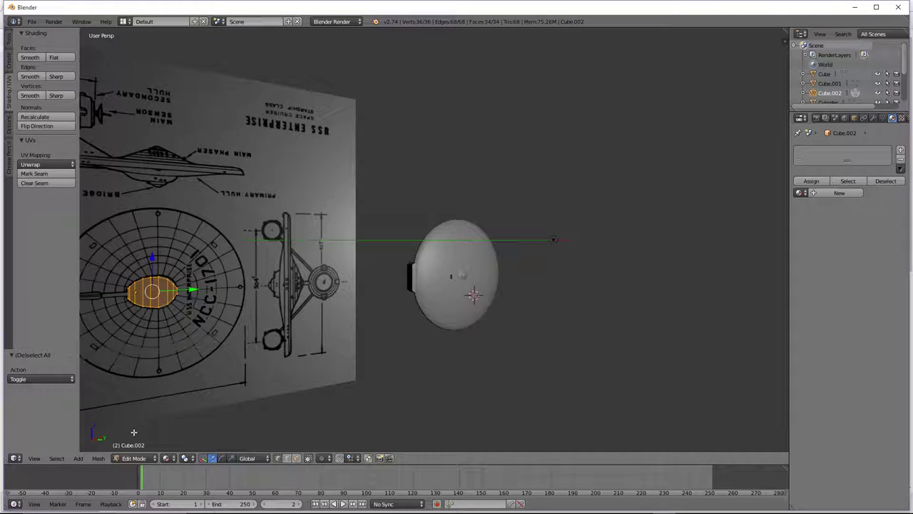
{"action": "left_click", "coordinate": [31, 57]}
{"action": "left_click", "coordinate": [31, 77]}
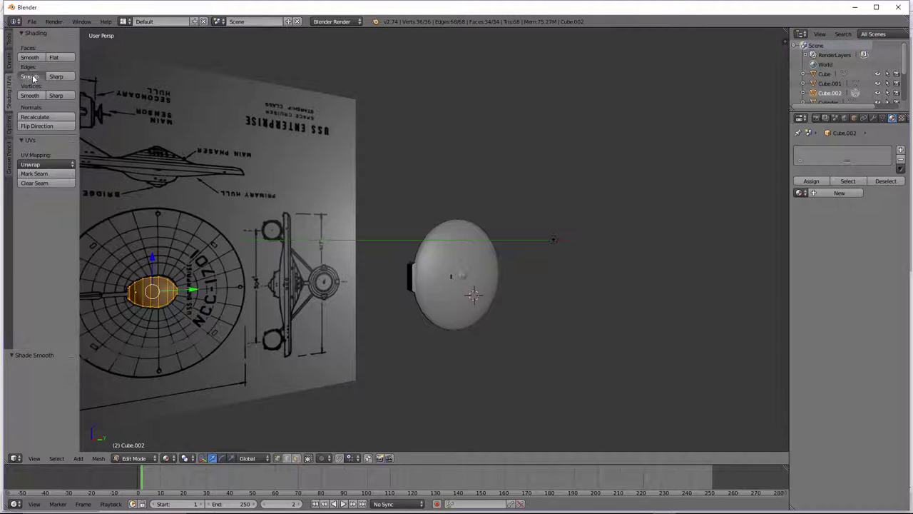
{"action": "left_click", "coordinate": [31, 95]}
{"action": "key", "text": "w"}
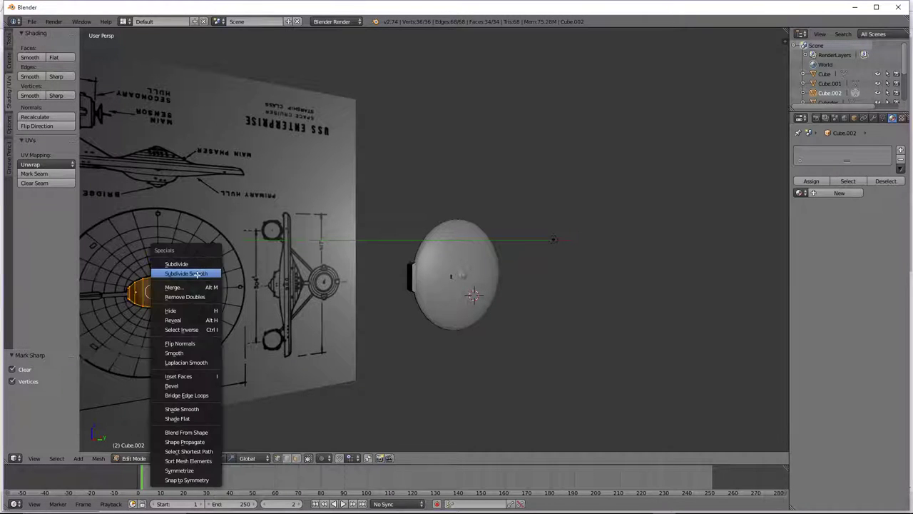
{"action": "left_click", "coordinate": [196, 275]}
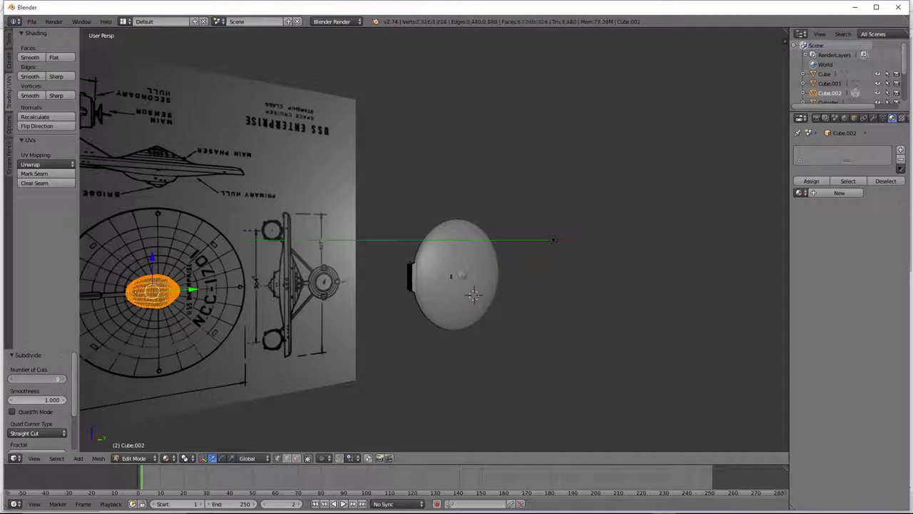
{"action": "key", "text": "Tab"}
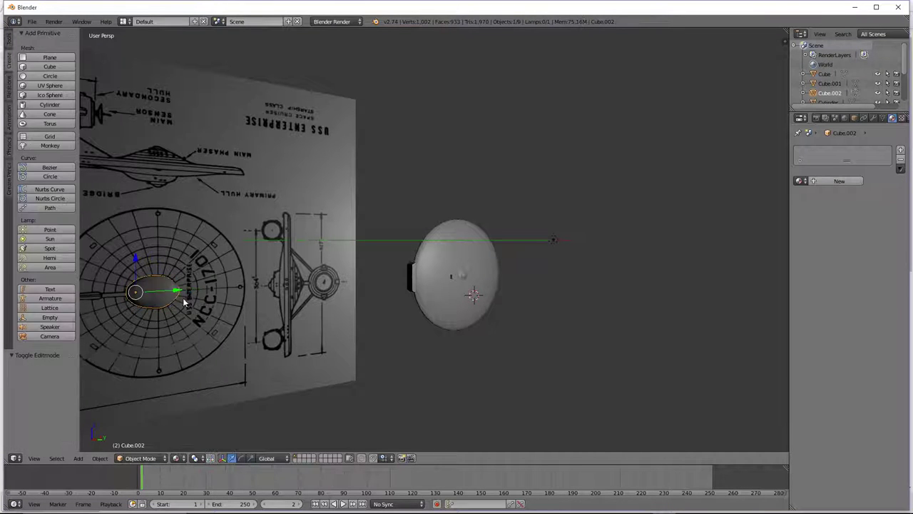
Move the rounded bridge base about 12.171 along Y from the blueprint onto the saucer model.
{"action": "middle_click_drag", "start_coordinate": [183, 299], "coordinate": [256, 277]}
{"action": "key", "text": "g"}
{"action": "key", "text": "y"}
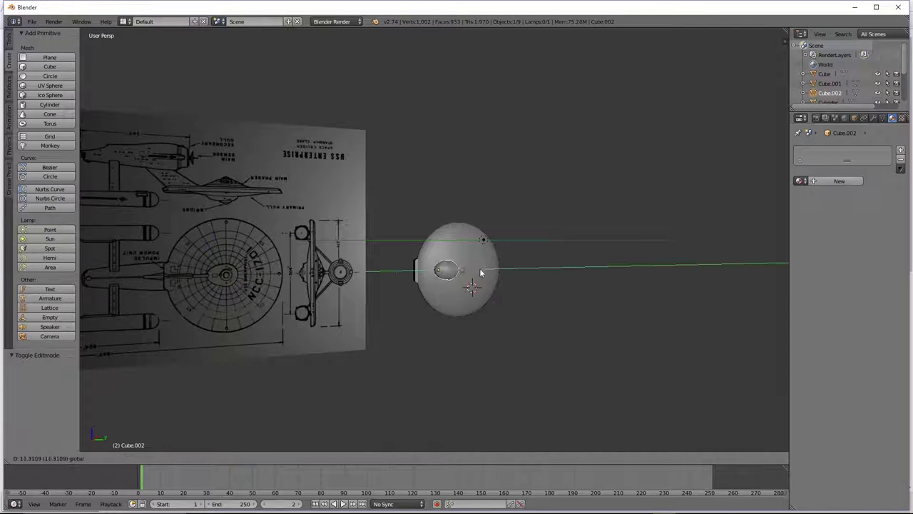
{"action": "left_click", "coordinate": [492, 274]}
{"action": "middle_click_drag", "start_coordinate": [485, 279], "coordinate": [479, 295]}
{"action": "scroll", "coordinate": [479, 294], "scroll_direction": "up", "scroll_amount": 2}
{"action": "scroll", "coordinate": [482, 299], "scroll_direction": "up", "scroll_amount": 2}
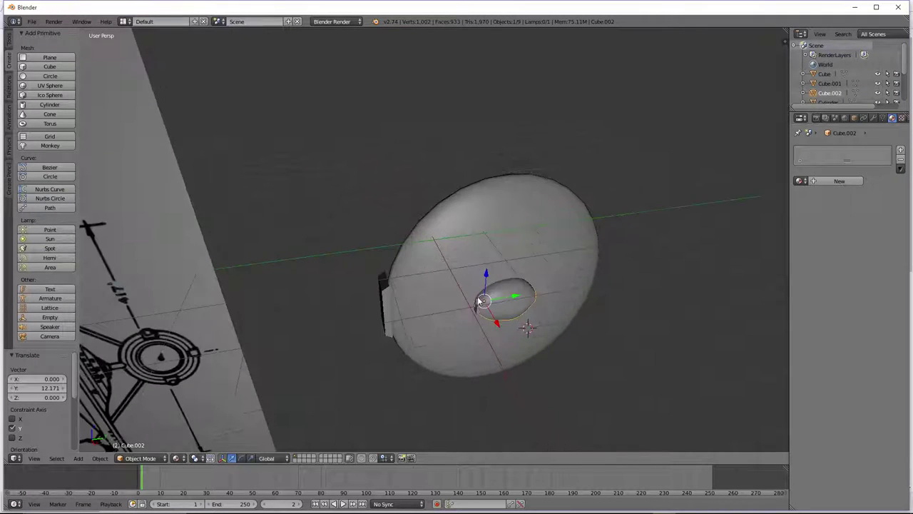
Move the blueprint plane about 12.101 along Y so its saucer top view lines up with the bridge base.
{"action": "right_click", "coordinate": [216, 344]}
{"action": "scroll", "coordinate": [196, 341], "scroll_direction": "down", "scroll_amount": 3}
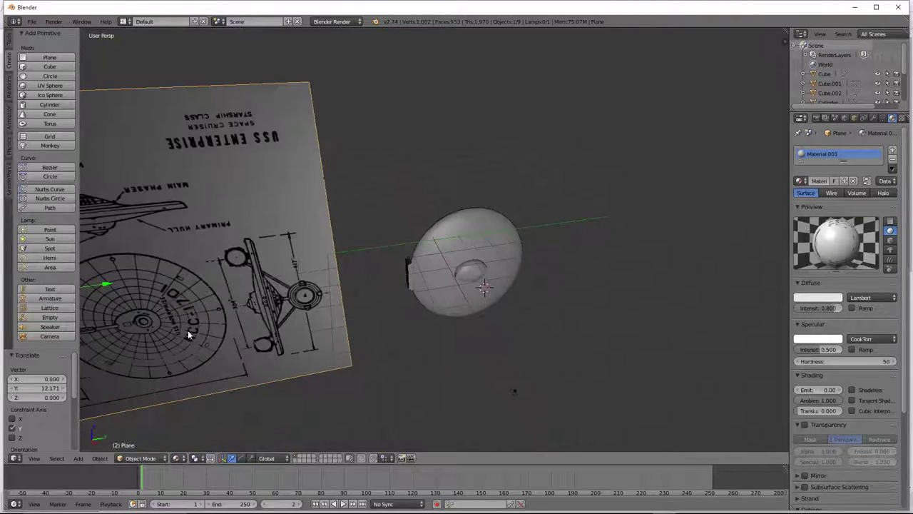
{"action": "key", "text": "g"}
{"action": "key", "text": "y"}
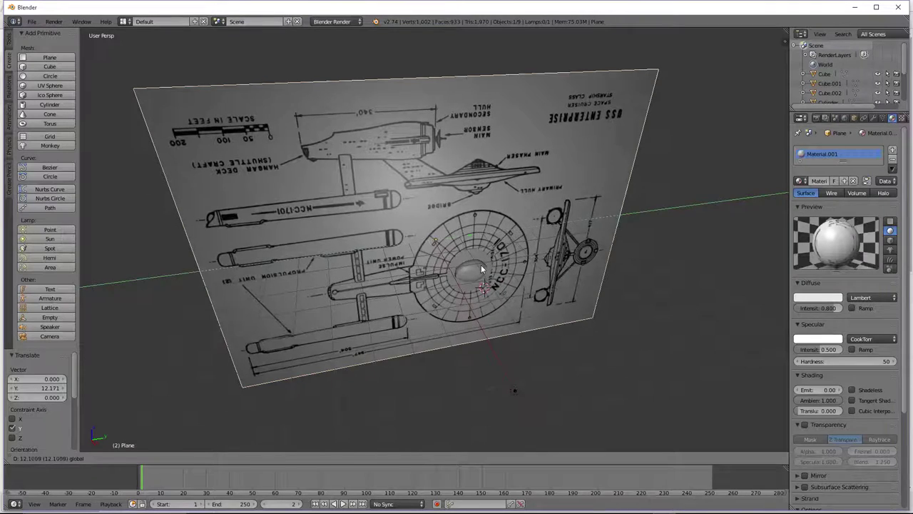
{"action": "left_click", "coordinate": [479, 280]}
{"action": "scroll", "coordinate": [479, 282], "scroll_direction": "up", "scroll_amount": 3}
{"action": "scroll", "coordinate": [504, 329], "scroll_direction": "up", "scroll_amount": 1}
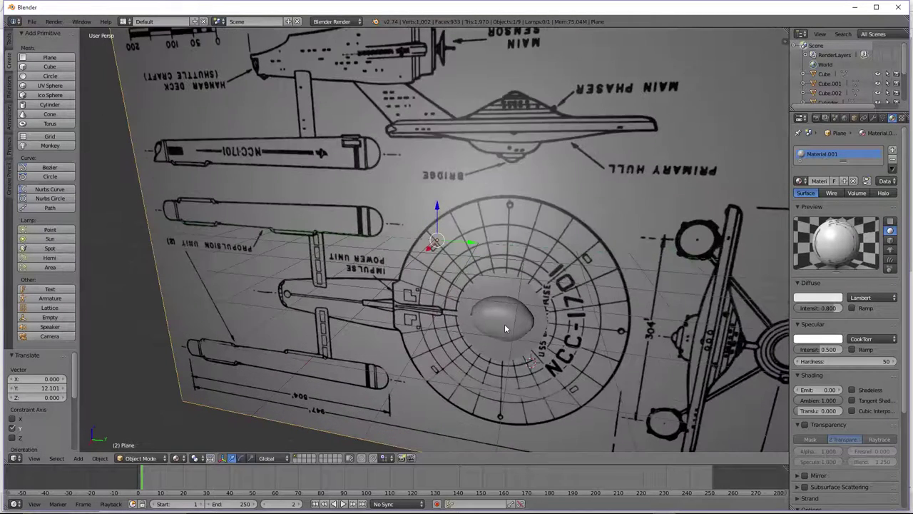
Select the rounded bridge base inside the saucer, switch to solid shading, and move it about -2.759 along Y.
{"action": "key", "text": "z"}
{"action": "right_click", "coordinate": [504, 323]}
{"action": "right_click", "coordinate": [503, 322]}
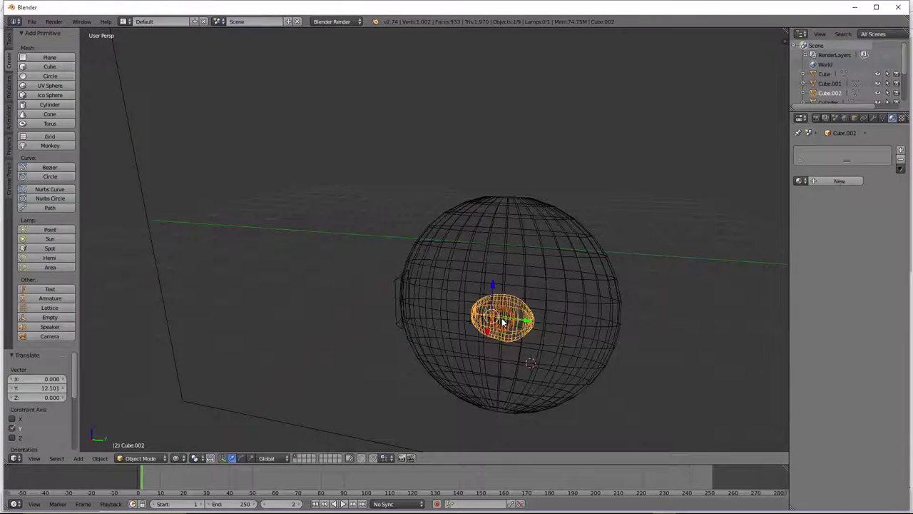
{"action": "right_click", "coordinate": [503, 322]}
{"action": "key", "text": "z"}
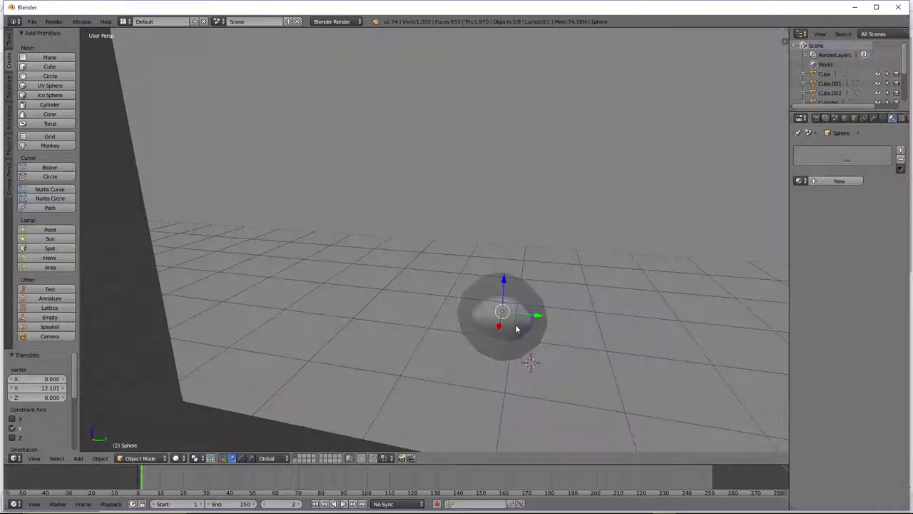
{"action": "right_click", "coordinate": [517, 328]}
{"action": "left_click_drag", "start_coordinate": [516, 326], "coordinate": [403, 324]}
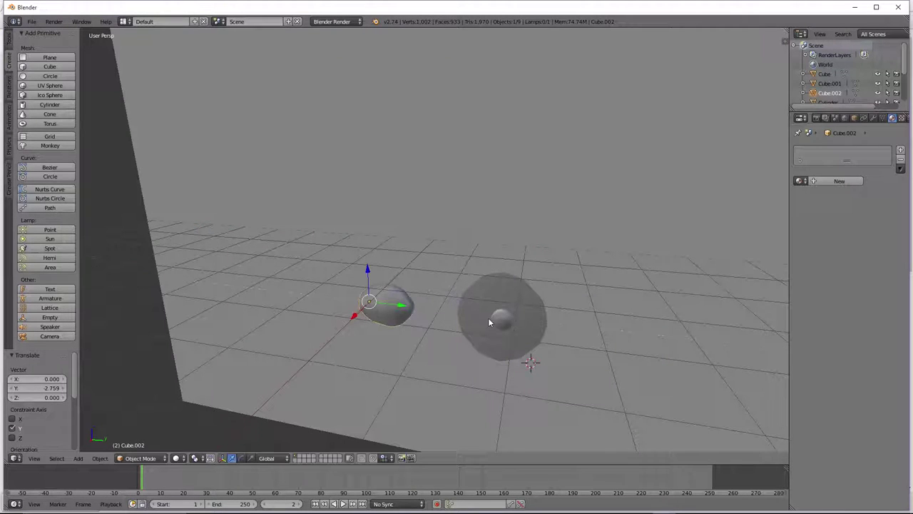
Select the small bridge dome parts on the saucer and move them about -1.920 along Y, next to the rounded base.
{"action": "right_click", "coordinate": [499, 321]}
{"action": "right_click", "coordinate": [501, 321]}
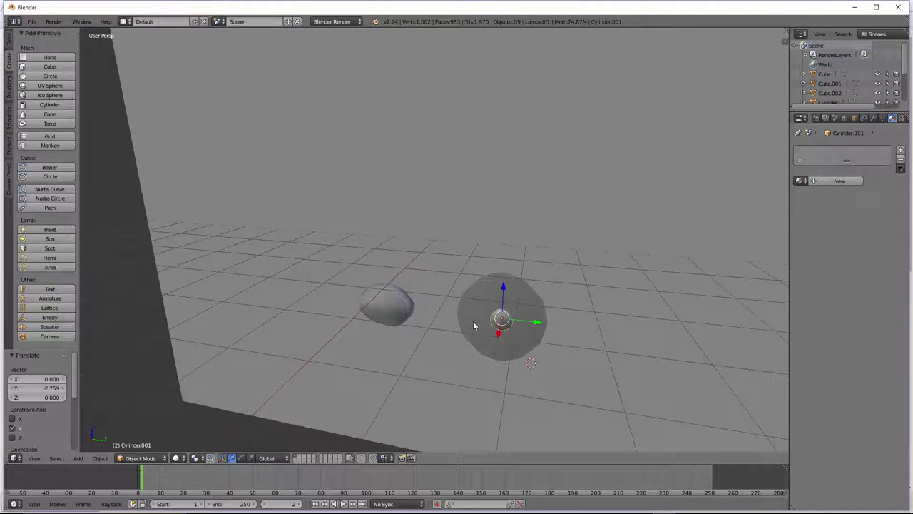
{"action": "right_click", "coordinate": [475, 326]}
{"action": "left_click_drag", "start_coordinate": [526, 323], "coordinate": [444, 326]}
Select the rounded bridge base and switch the viewport to textured shading.
{"action": "right_click", "coordinate": [393, 309]}
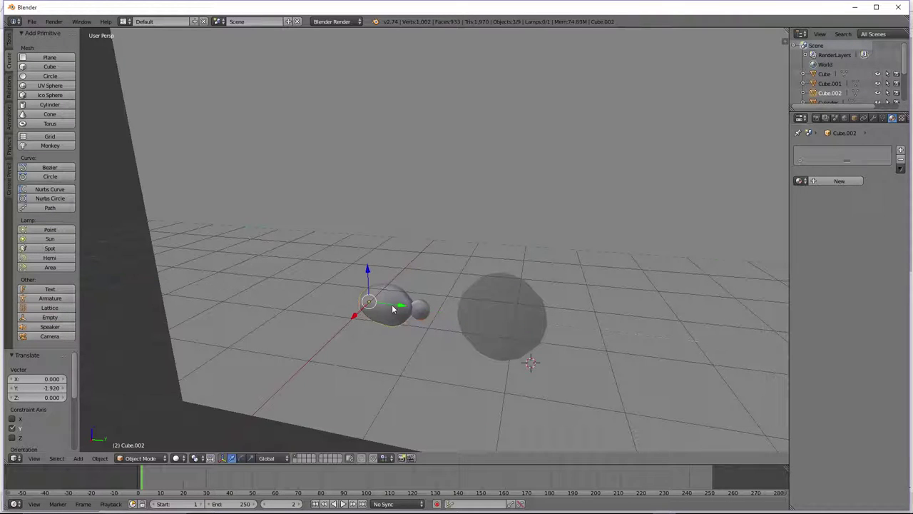
{"action": "left_click", "coordinate": [178, 458]}
{"action": "left_click", "coordinate": [191, 416]}
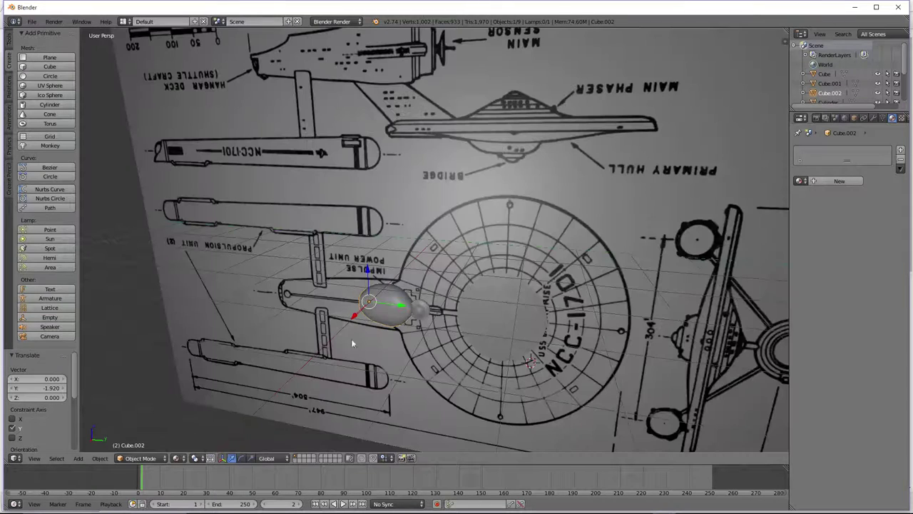
Select the rounded bridge base and move it about 2.681 along Y to the centre of the saucer blueprint.
{"action": "right_click", "coordinate": [383, 299]}
{"action": "right_click", "coordinate": [383, 299]}
{"action": "scroll", "coordinate": [533, 283], "scroll_direction": "down", "scroll_amount": 2}
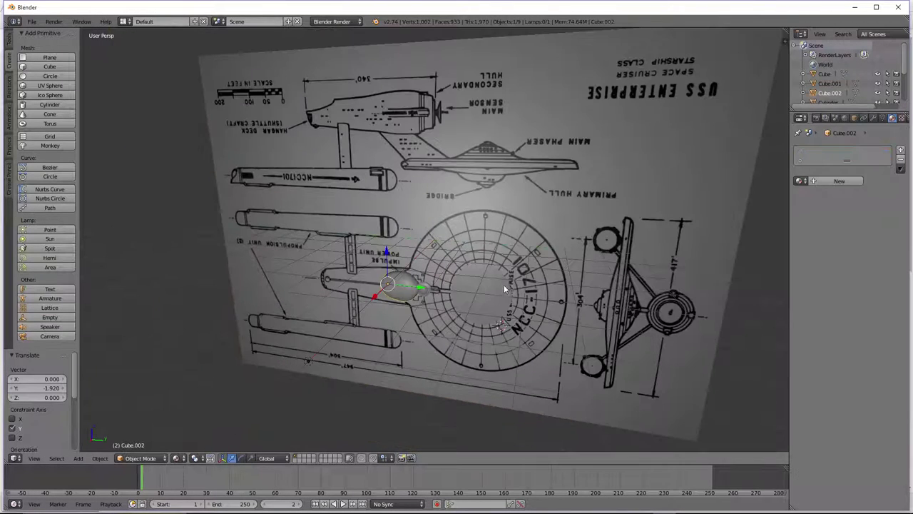
{"action": "right_click", "coordinate": [526, 280]}
{"action": "left_click_drag", "start_coordinate": [431, 248], "coordinate": [492, 303]}
{"action": "right_click", "coordinate": [397, 297]}
{"action": "scroll", "coordinate": [416, 323], "scroll_direction": "up", "scroll_amount": 2}
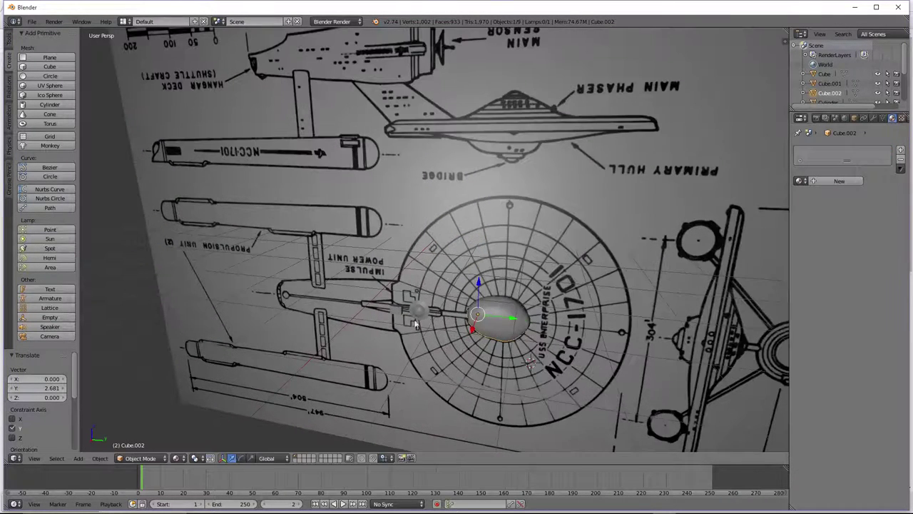
Select the small bridge dome parts and move them about 2.033 along Y and 0.196 along X onto the rounded base.
{"action": "right_click", "coordinate": [418, 315]}
{"action": "right_click", "coordinate": [403, 312]}
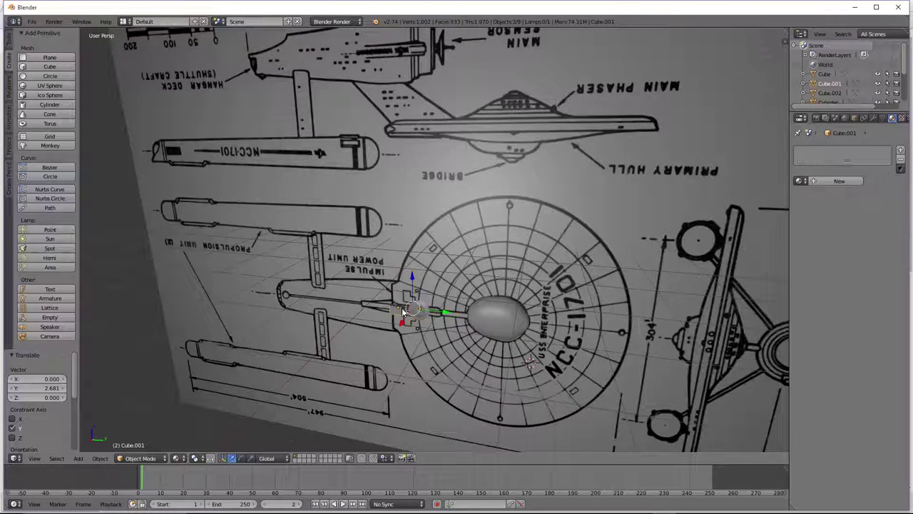
{"action": "left_click_drag", "start_coordinate": [446, 319], "coordinate": [531, 337]}
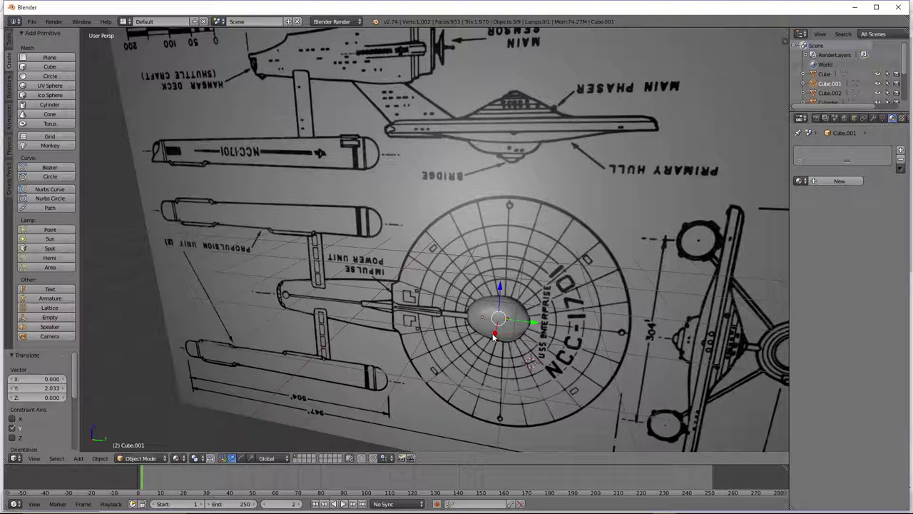
{"action": "left_click_drag", "start_coordinate": [493, 336], "coordinate": [478, 339]}
Nudge the bridge parts about 0.036 along Z in the right view to line them up with the saucer blueprint.
{"action": "key", "text": "KP_3"}
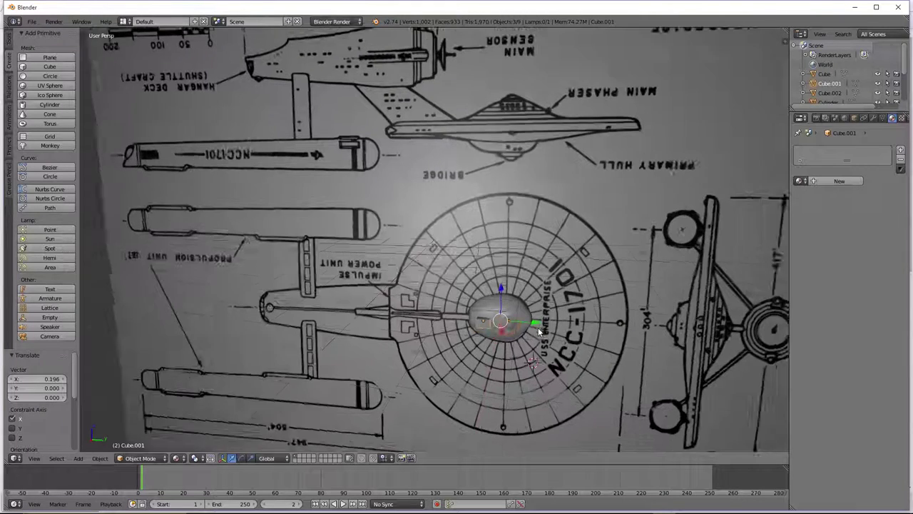
{"action": "left_click_drag", "start_coordinate": [570, 358], "coordinate": [569, 360]}
{"action": "left_click_drag", "start_coordinate": [533, 320], "coordinate": [533, 318]}
{"action": "left_click", "coordinate": [507, 361]}
{"action": "scroll", "coordinate": [507, 360], "scroll_direction": "down", "scroll_amount": 3}
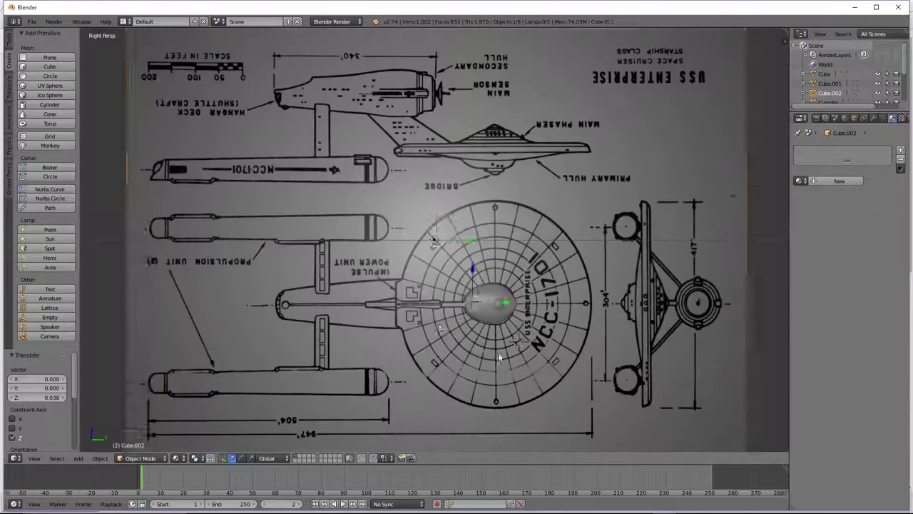
Select the blueprint plane and move it about 0.296 along X so that it covers the bridge parts.
{"action": "right_click", "coordinate": [500, 355]}
{"action": "left_click_drag", "start_coordinate": [461, 240], "coordinate": [434, 244]}
{"action": "key", "text": "ctrl+z"}
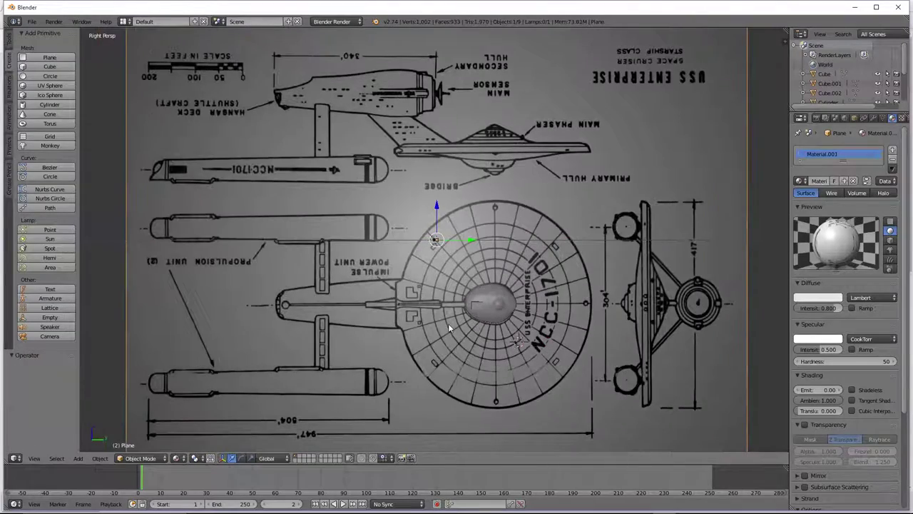
{"action": "middle_click_drag", "start_coordinate": [442, 273], "coordinate": [439, 278]}
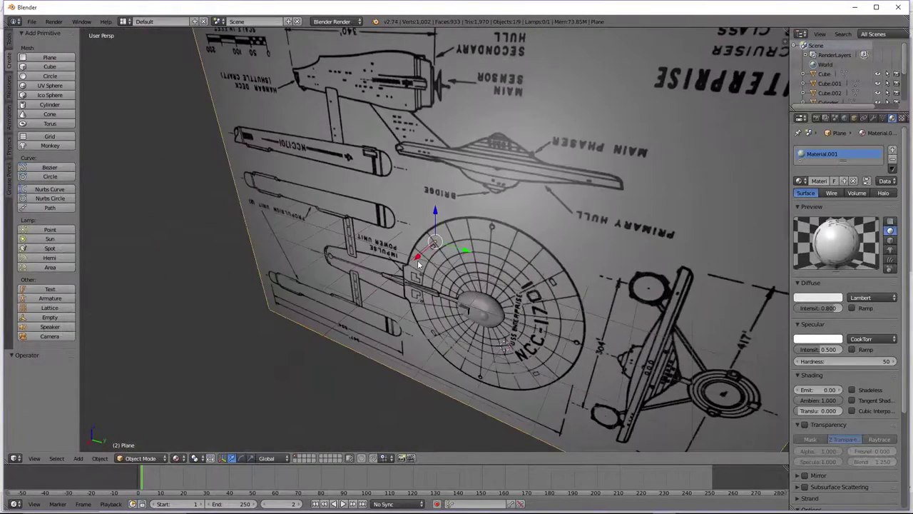
{"action": "mouse_move", "coordinate": [419, 264]}
{"action": "left_mouse_down"}
{"action": "mouse_move", "coordinate": [403, 273]}
{"action": "mouse_move", "coordinate": [411, 264]}
{"action": "left_mouse_up"}
{"action": "left_click_drag", "start_coordinate": [411, 264], "coordinate": [411, 264]}
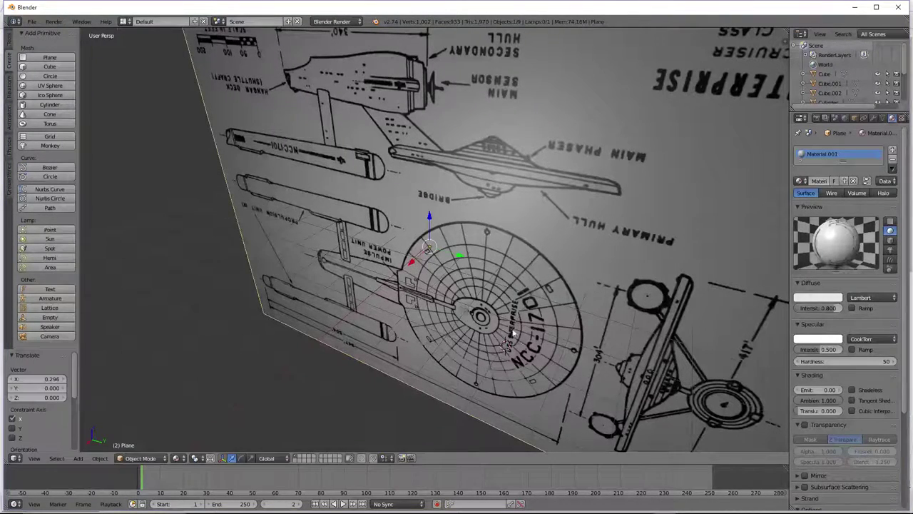
Select the small box beside the bridge dome in the right view and scale it uniformly by 0.829.
{"action": "key", "text": "KP_3"}
{"action": "scroll", "coordinate": [519, 350], "scroll_direction": "up", "scroll_amount": 4}
{"action": "right_click", "coordinate": [525, 382]}
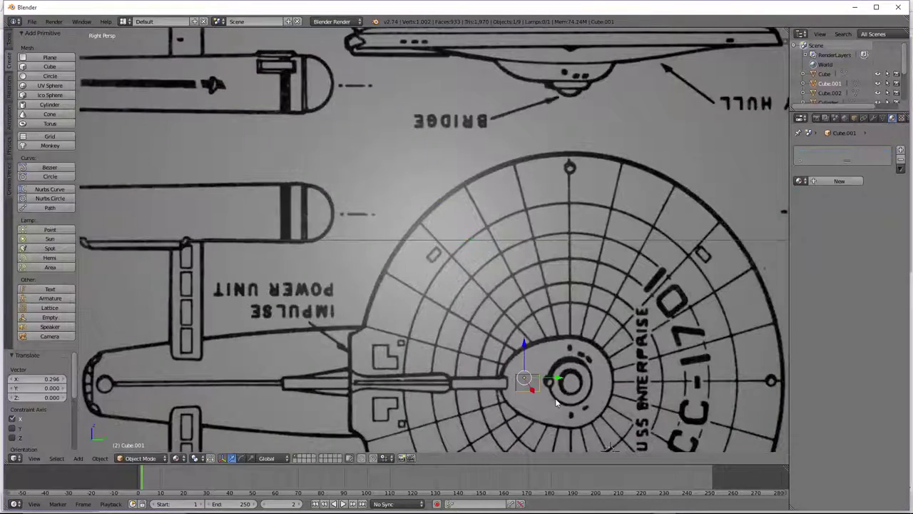
{"action": "key", "text": "s"}
{"action": "left_click", "coordinate": [550, 398]}
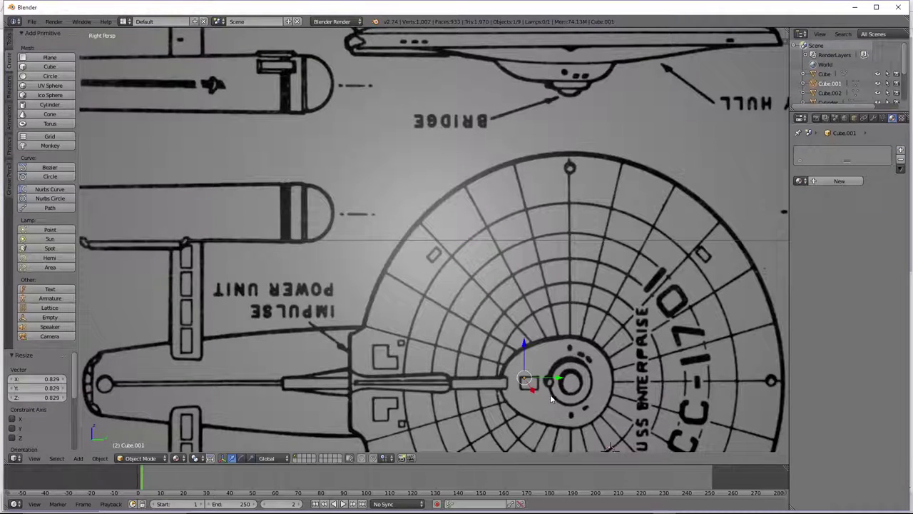
Select the blueprint plane and move it about -0.823 along X, behind the saucer model.
{"action": "right_click", "coordinate": [456, 270]}
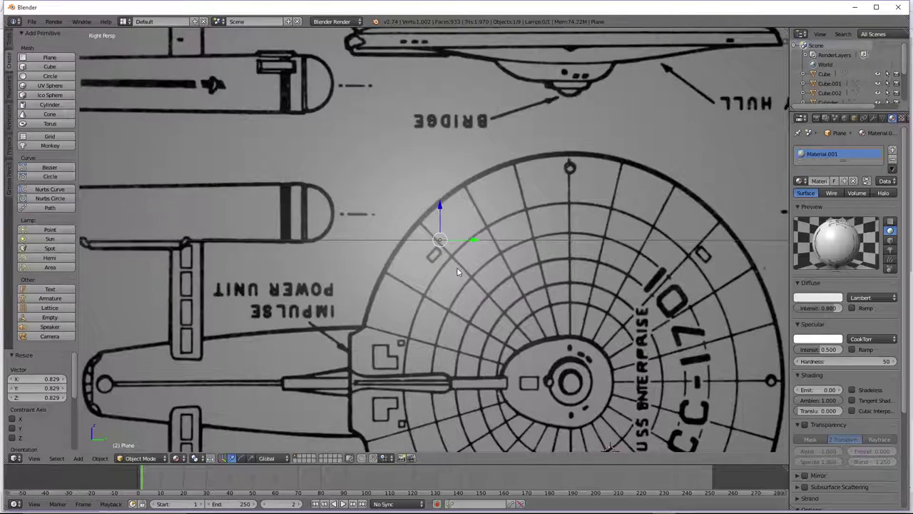
{"action": "key", "text": "KP_6"}
{"action": "key", "text": "KP_6"}
{"action": "key", "text": "g"}
{"action": "key", "text": "x"}
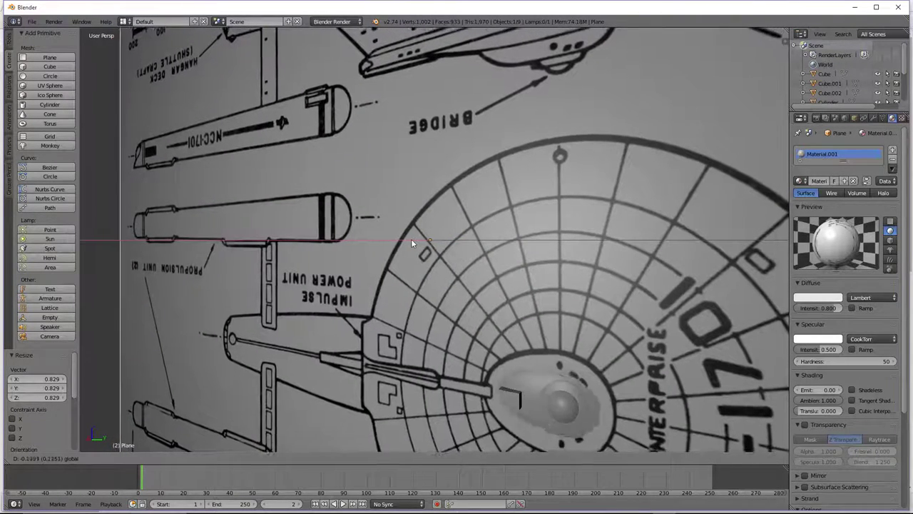
{"action": "left_click", "coordinate": [433, 240]}
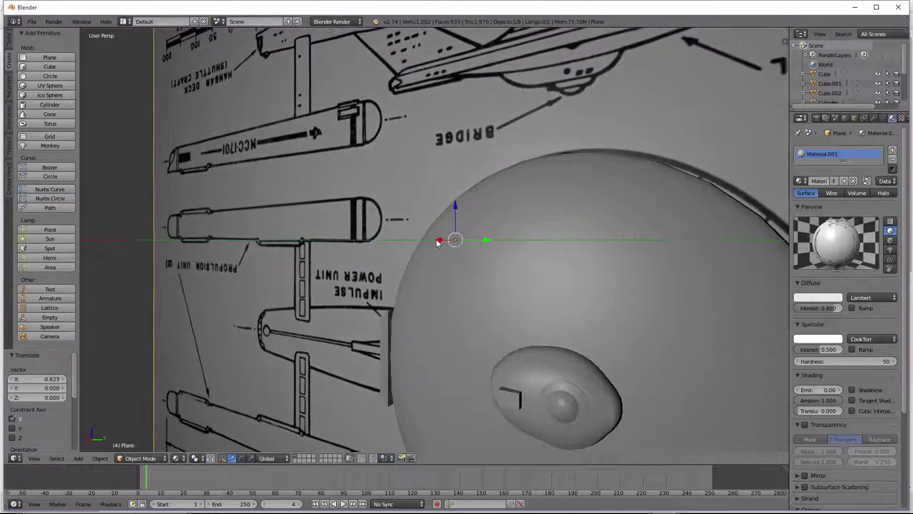
{"action": "key", "text": "KP_3"}
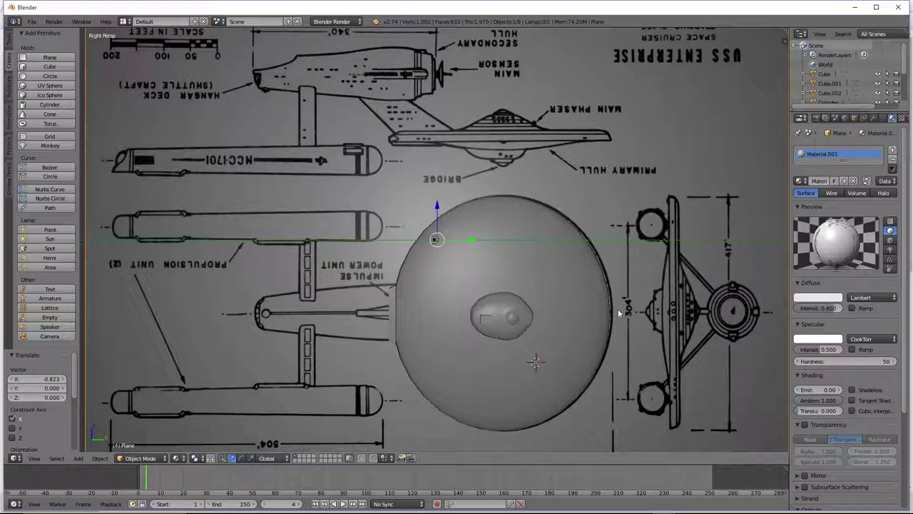
{"action": "scroll", "coordinate": [620, 313], "scroll_direction": "up", "scroll_amount": 1}
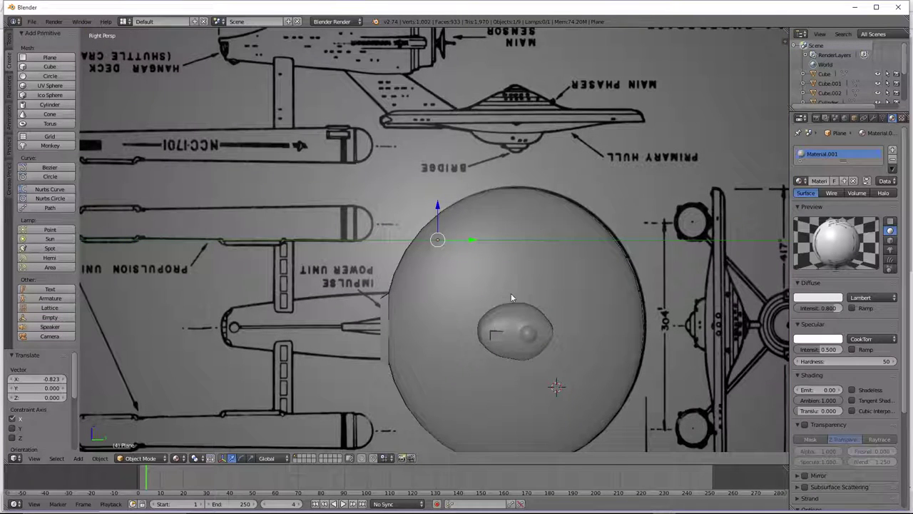
{"action": "scroll", "coordinate": [511, 294], "scroll_direction": "down", "scroll_amount": 3}
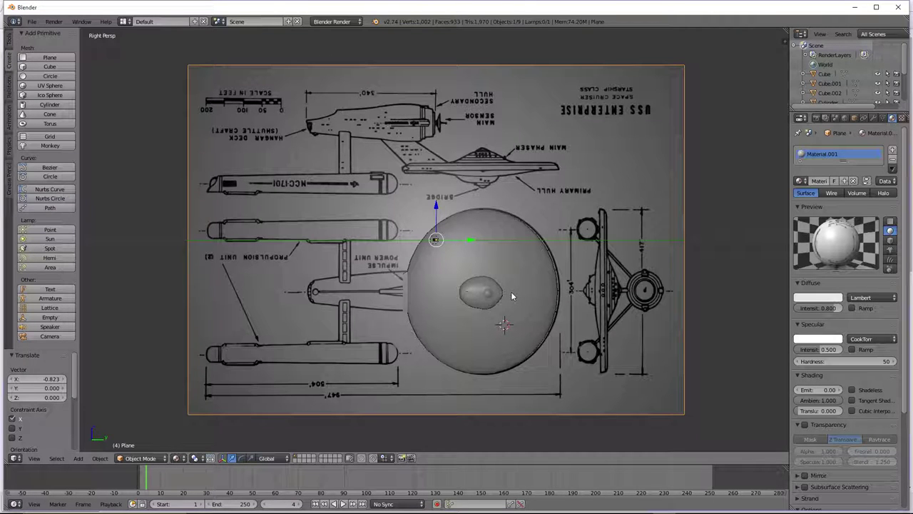
{"action": "scroll", "coordinate": [511, 296], "scroll_direction": "up", "scroll_amount": 1}
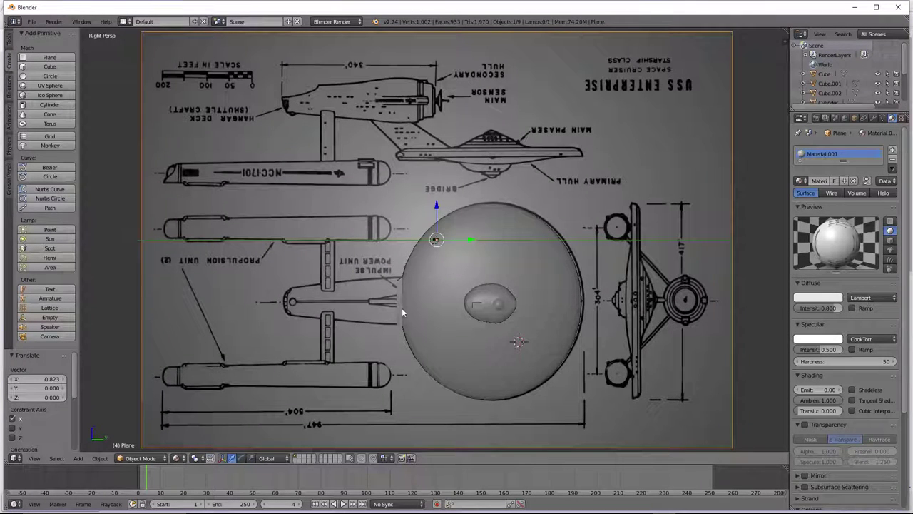
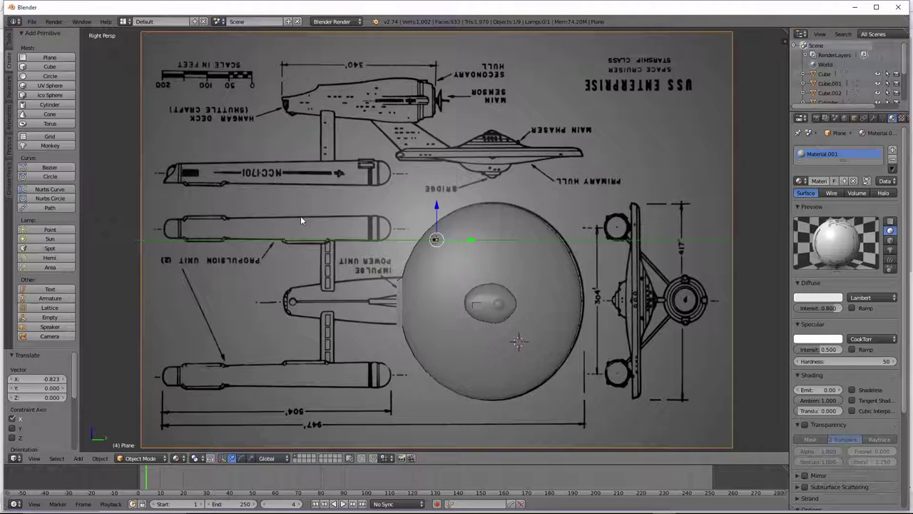
{"action": "key", "text": "minus"}
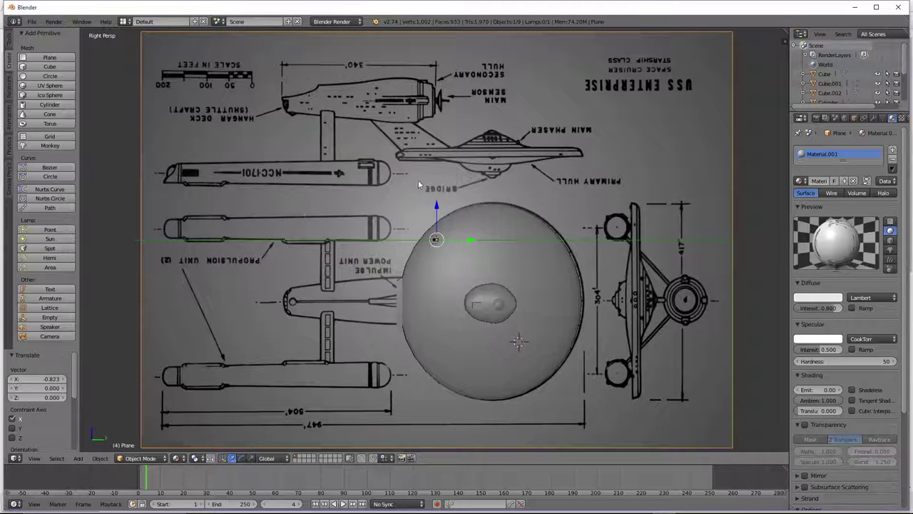
Add a cube, move it about 4.812 along Z to the primary hull's side view, and scale it by 0.068.
{"action": "scroll", "coordinate": [496, 152], "scroll_direction": "up", "scroll_amount": 2}
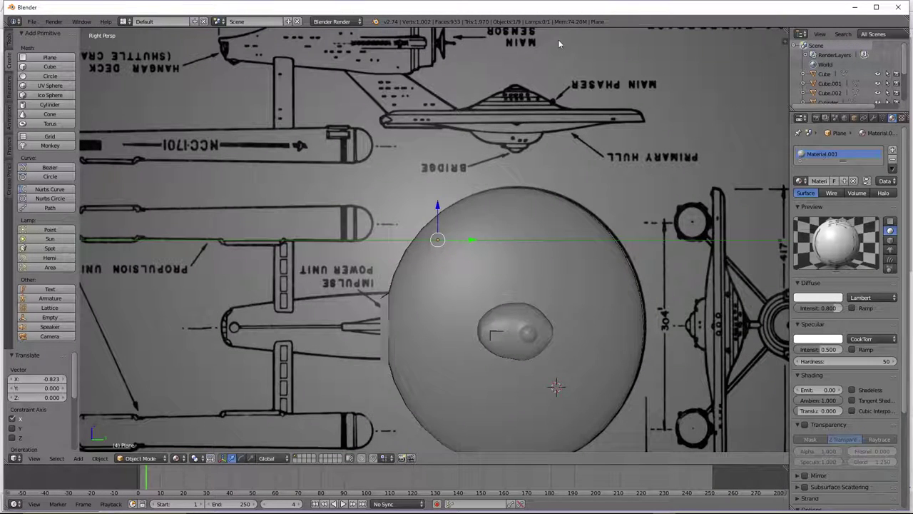
{"action": "scroll", "coordinate": [559, 45], "scroll_direction": "up", "scroll_amount": 1}
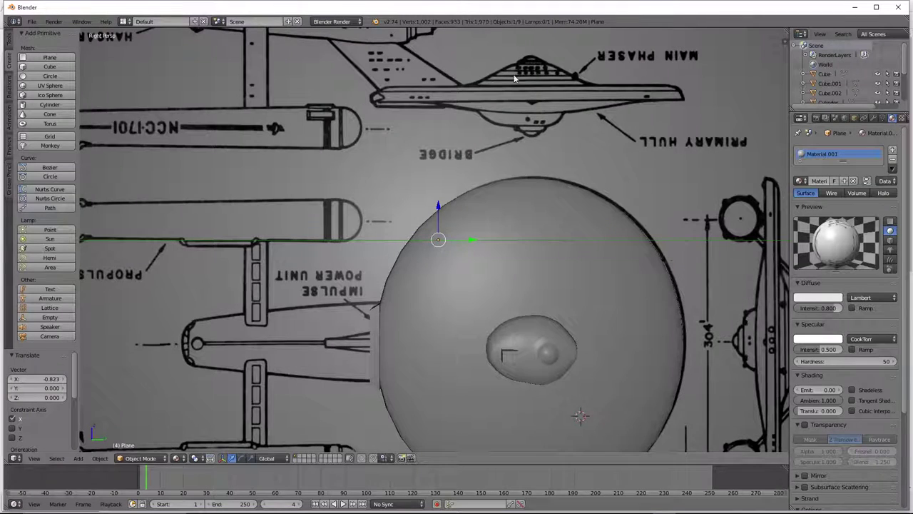
{"action": "scroll", "coordinate": [507, 75], "scroll_direction": "down", "scroll_amount": 1}
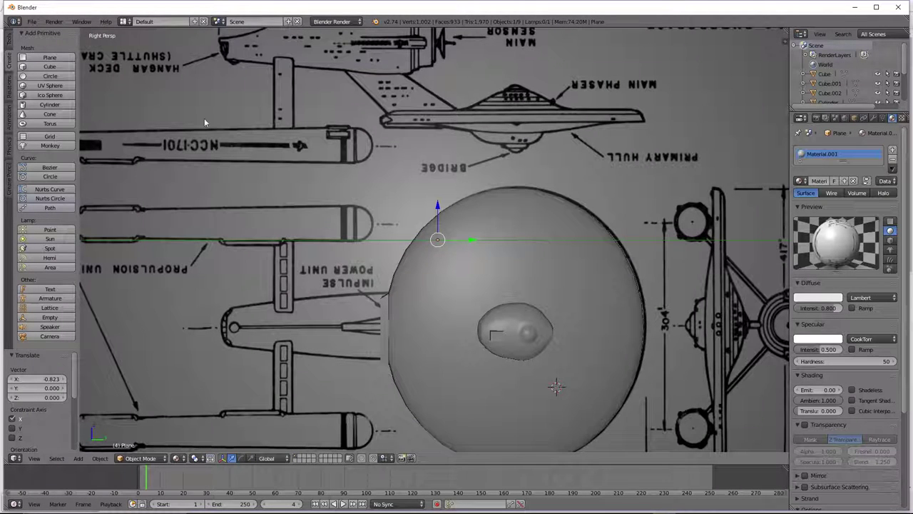
{"action": "left_click", "coordinate": [49, 66]}
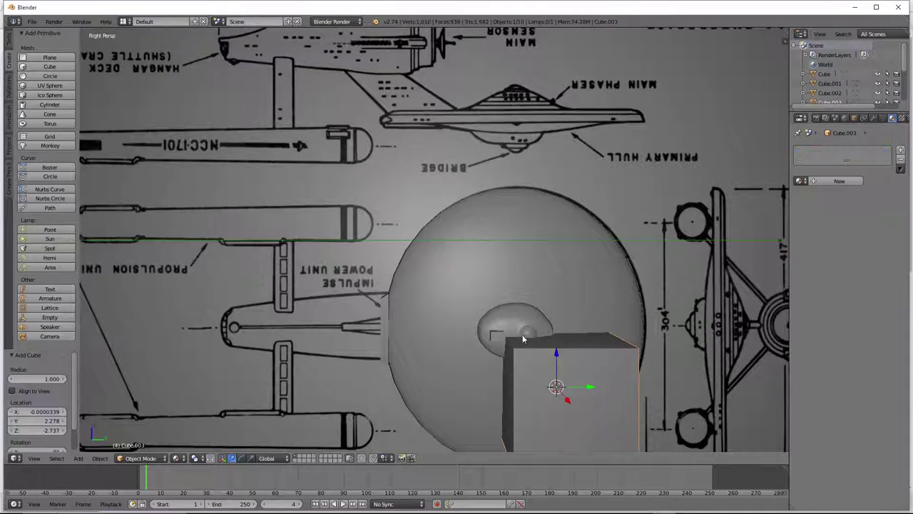
{"action": "left_click_drag", "start_coordinate": [555, 354], "coordinate": [628, 151]}
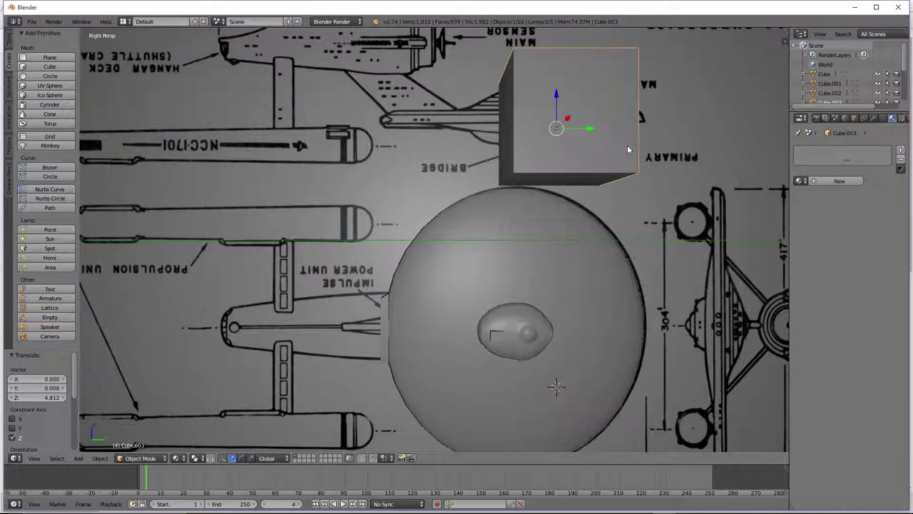
{"action": "key", "text": "s"}
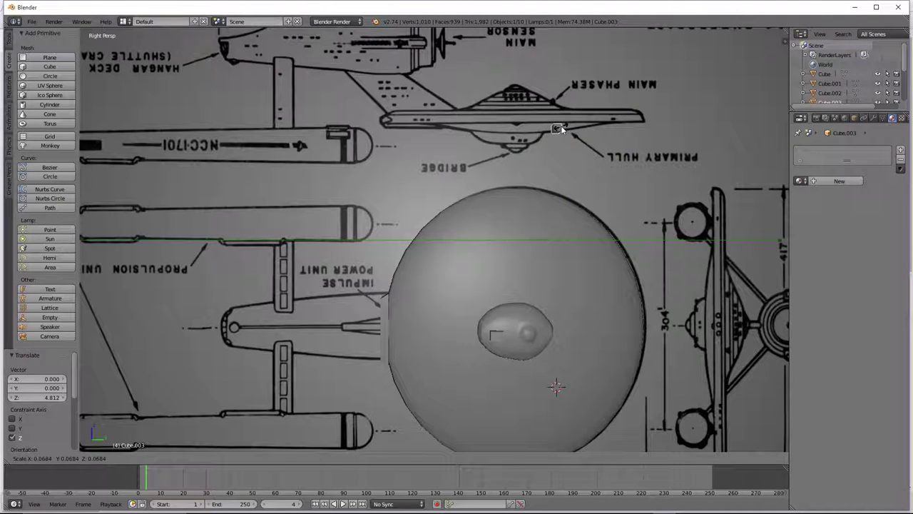
{"action": "left_click", "coordinate": [561, 128]}
Move the small cube about -0.446 along X towards the blueprint and about 0.548 along Z to the main phaser area.
{"action": "middle_click_drag", "start_coordinate": [585, 162], "coordinate": [589, 139]}
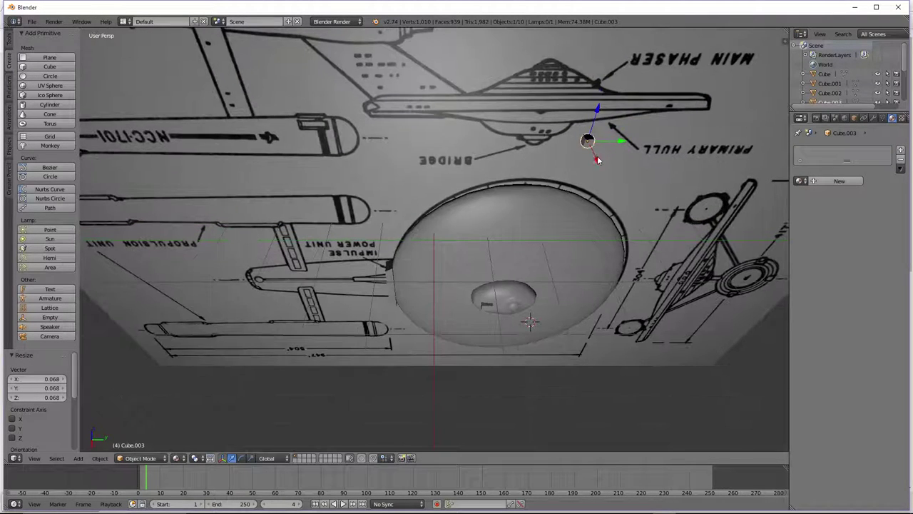
{"action": "left_click_drag", "start_coordinate": [597, 158], "coordinate": [586, 142]}
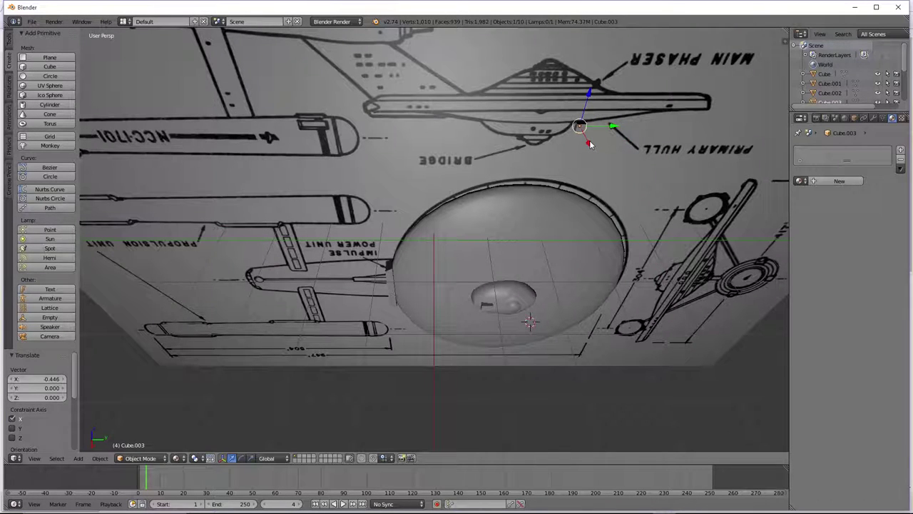
{"action": "scroll", "coordinate": [590, 142], "scroll_direction": "down", "scroll_amount": 1}
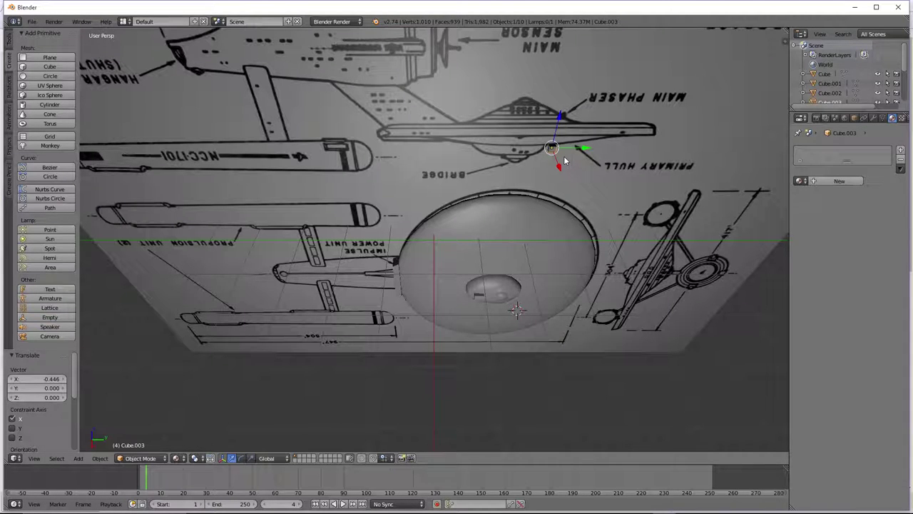
{"action": "left_click", "coordinate": [560, 117]}
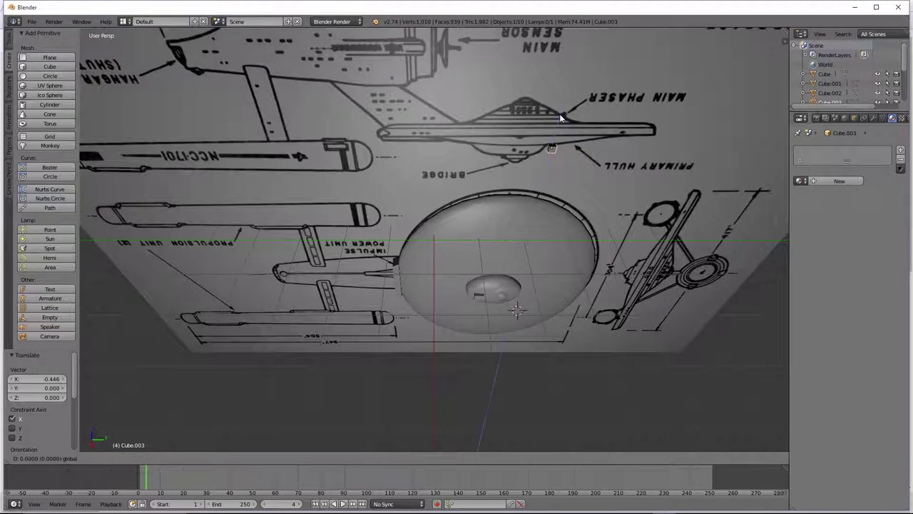
{"action": "left_click_drag", "start_coordinate": [560, 118], "coordinate": [560, 86]}
{"action": "key", "text": "KP_3"}
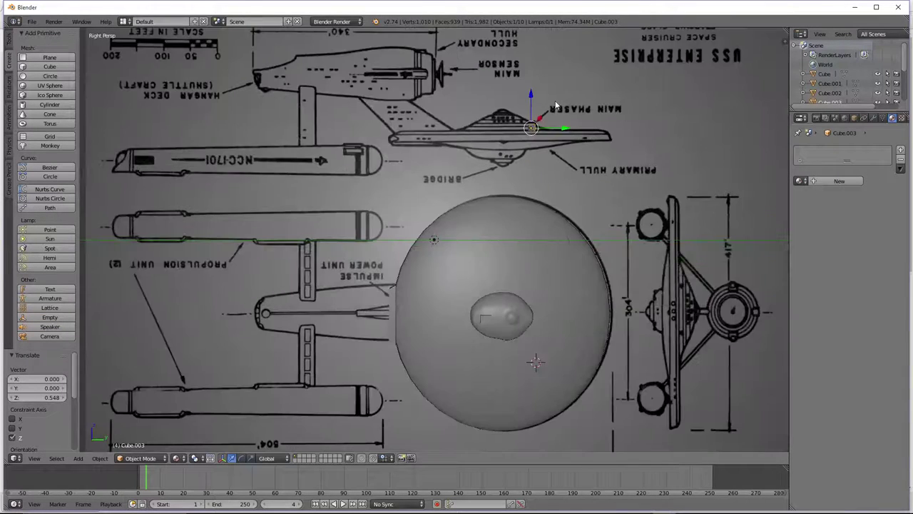
Scale the small cube at the main phaser area uniformly by 0.689 and stretch it by 11.406 along Y.
{"action": "scroll", "coordinate": [556, 105], "scroll_direction": "up", "scroll_amount": 2}
{"action": "key", "text": "s"}
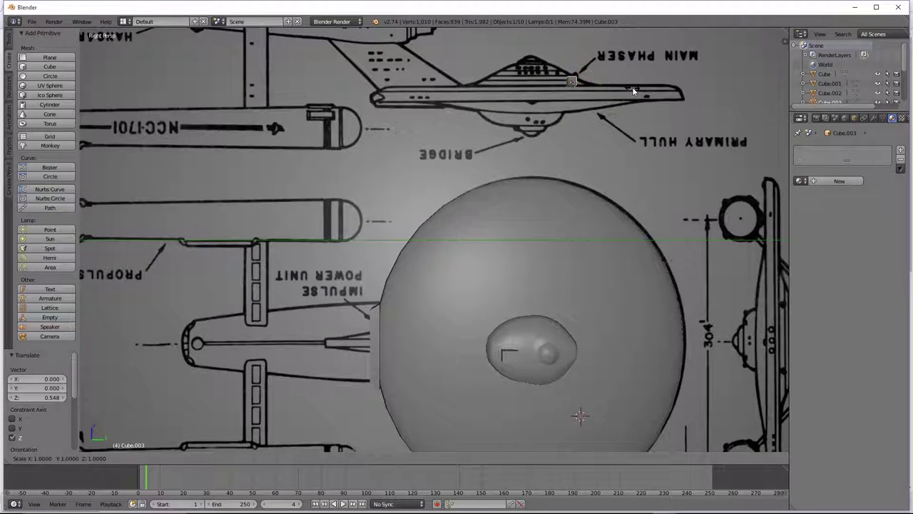
{"action": "left_click", "coordinate": [615, 84]}
{"action": "key", "text": "s"}
{"action": "key", "text": "y"}
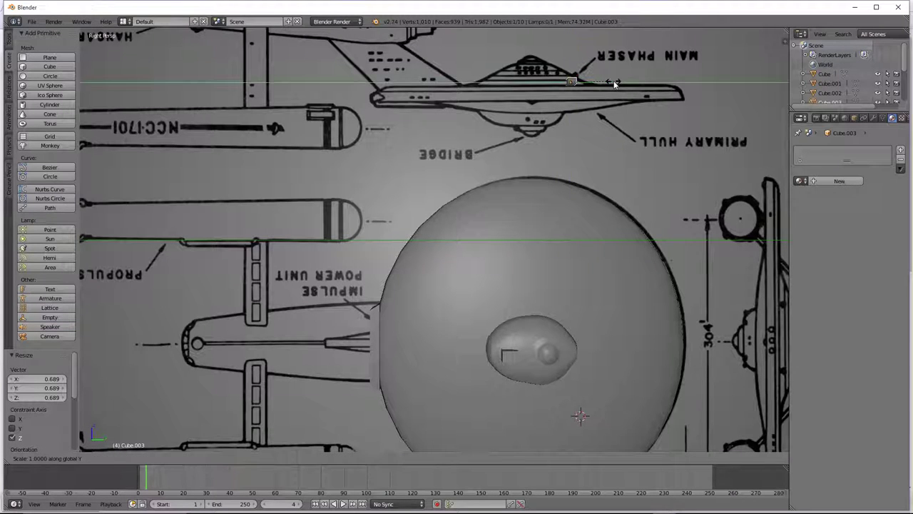
{"action": "left_click", "coordinate": [320, 70]}
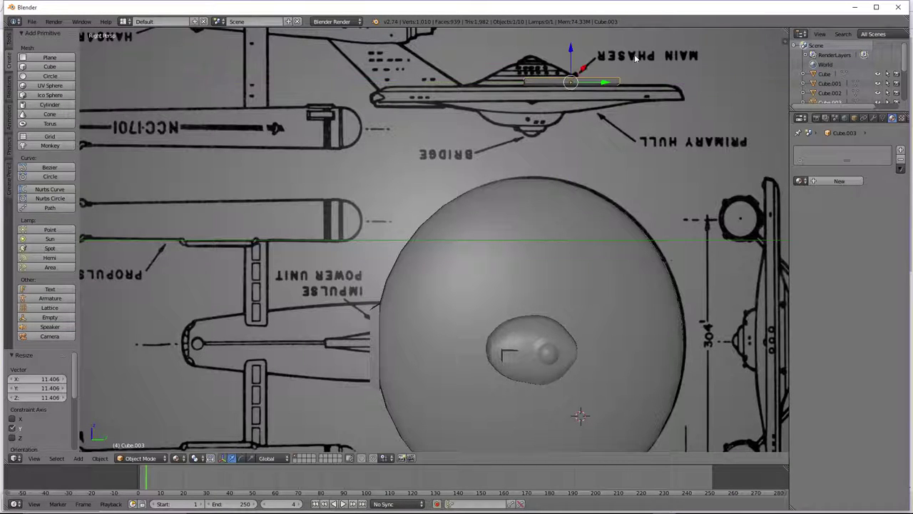
Move the stretched bar about -0.681 along Y under the main phaser outline and widen it by 1.191 along Y.
{"action": "left_click_drag", "start_coordinate": [599, 84], "coordinate": [568, 86]}
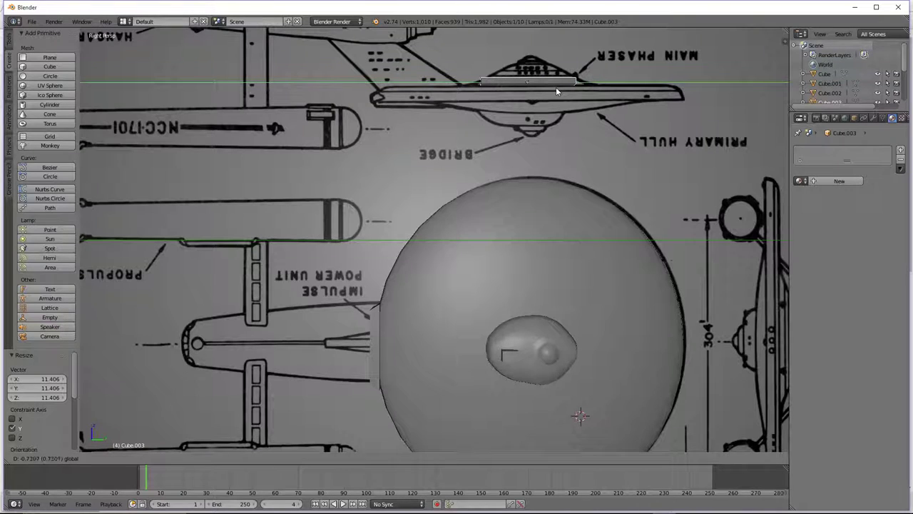
{"action": "left_click", "coordinate": [559, 86]}
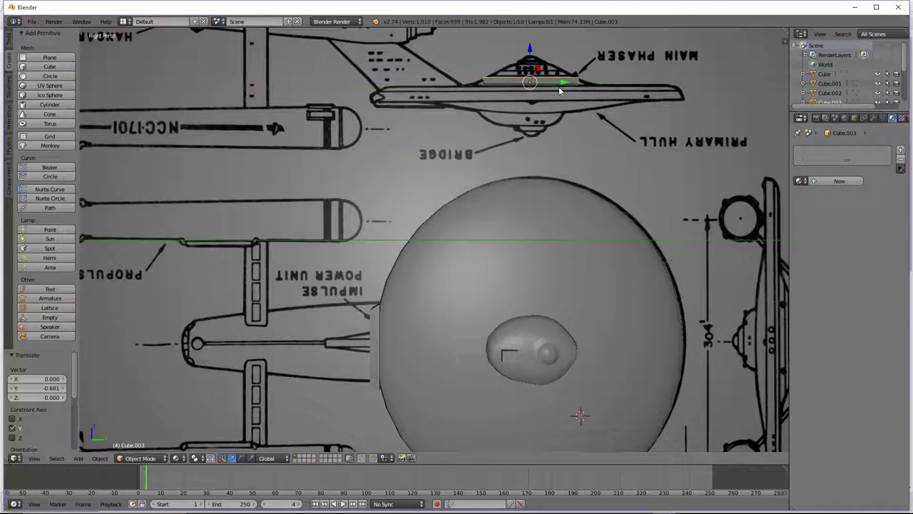
{"action": "key", "text": "s"}
{"action": "key", "text": "z"}
{"action": "left_click", "coordinate": [567, 86]}
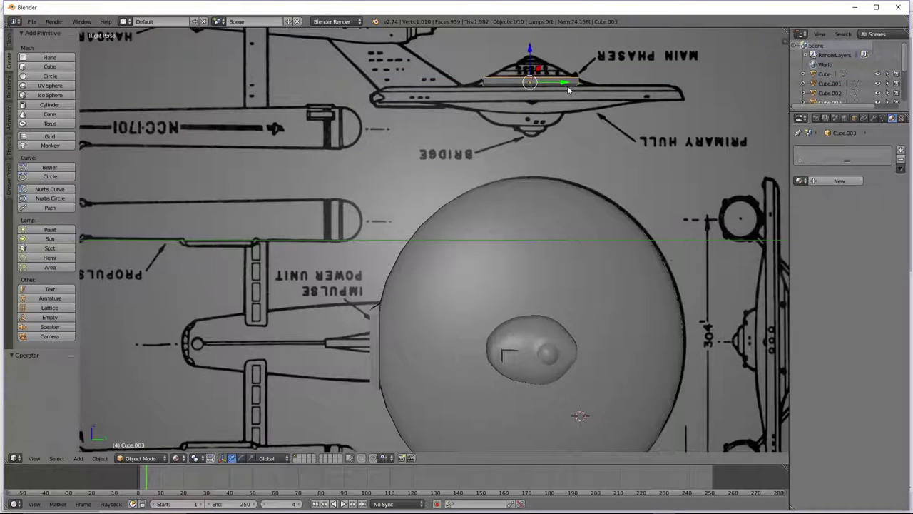
{"action": "key", "text": "s"}
{"action": "key", "text": "y"}
{"action": "left_click", "coordinate": [574, 86]}
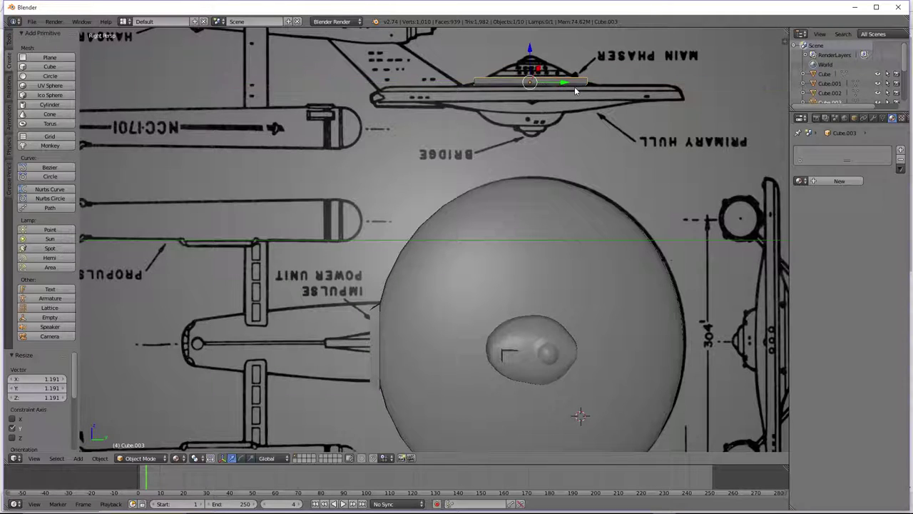
Show the scene in wireframe, enter edit mode on the bar and select its four upper vertices.
{"action": "middle_click_drag", "start_coordinate": [574, 86], "coordinate": [574, 91]}
{"action": "scroll", "coordinate": [579, 79], "scroll_direction": "down", "scroll_amount": 1}
{"action": "key", "text": "z"}
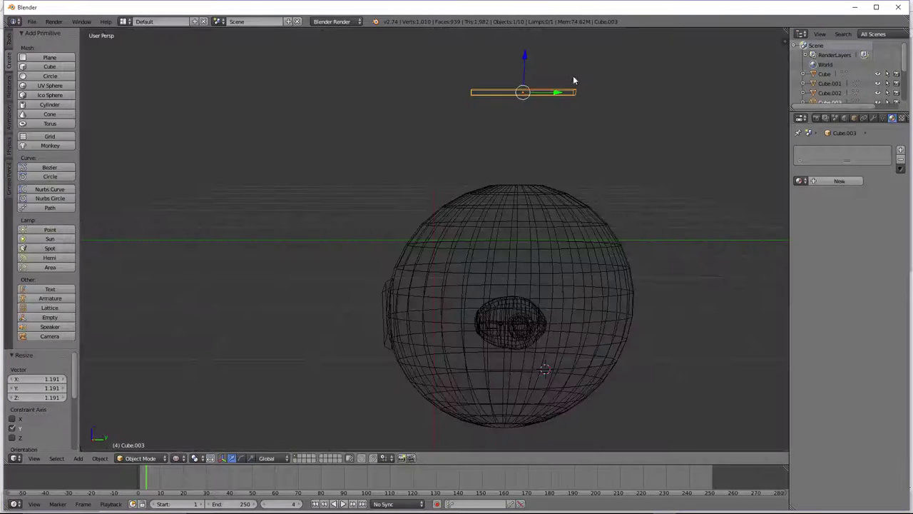
{"action": "key", "text": "Tab"}
{"action": "key", "text": "a"}
{"action": "key", "text": "b"}
{"action": "left_click_drag", "start_coordinate": [603, 70], "coordinate": [404, 97]}
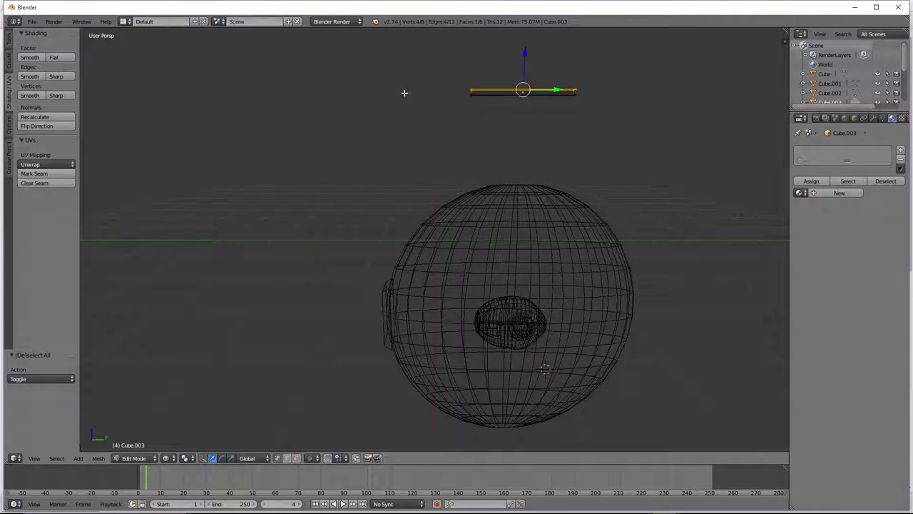
Set the viewport shading to Material and scale the bar's upper face by 0.745 along Y to follow the blueprint slope.
{"action": "left_click", "coordinate": [127, 458]}
{"action": "left_click", "coordinate": [128, 458]}
{"action": "left_click", "coordinate": [166, 458]}
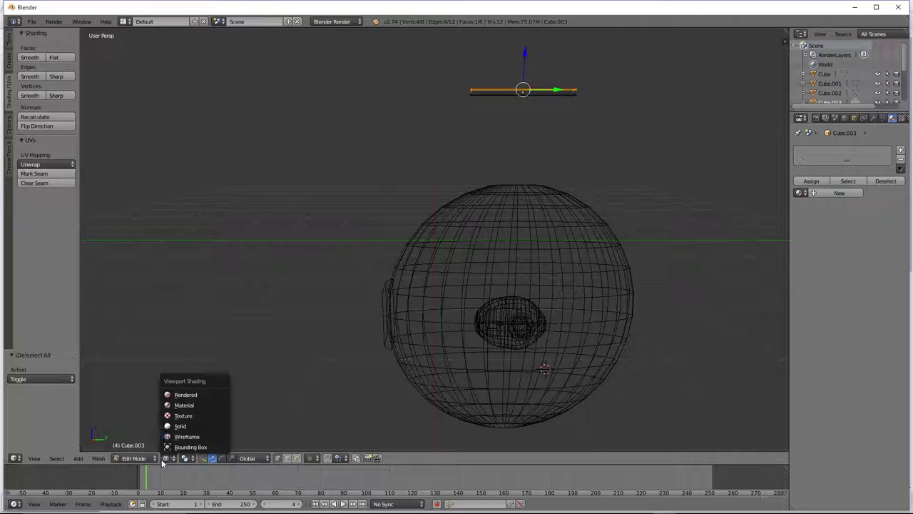
{"action": "left_click", "coordinate": [181, 405]}
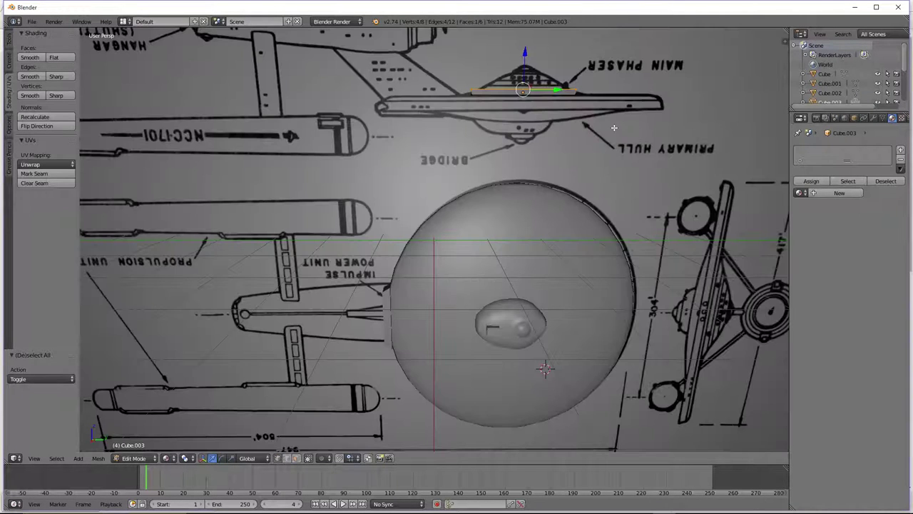
{"action": "key", "text": "s"}
{"action": "key", "text": "y"}
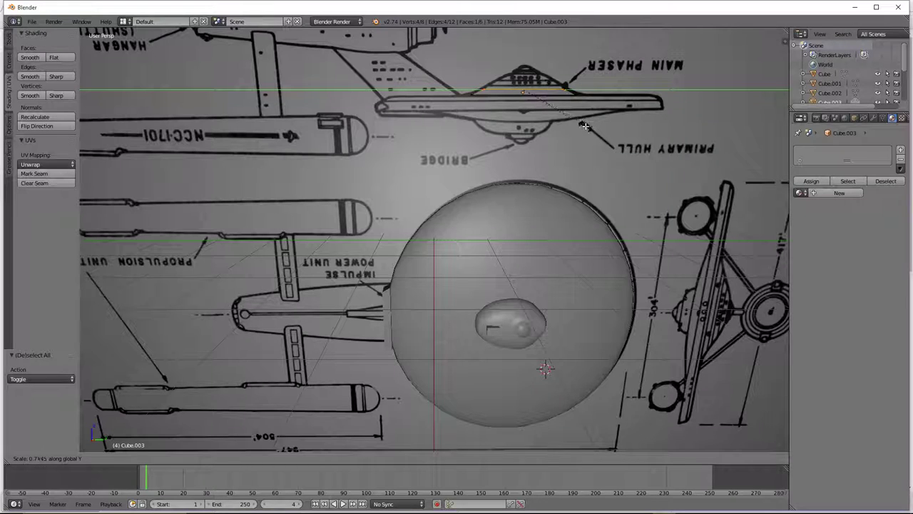
{"action": "left_click", "coordinate": [585, 126]}
Extrude the upper face about 0.064 along Z and scale the new face by 0.754 along Y.
{"action": "key", "text": "e"}
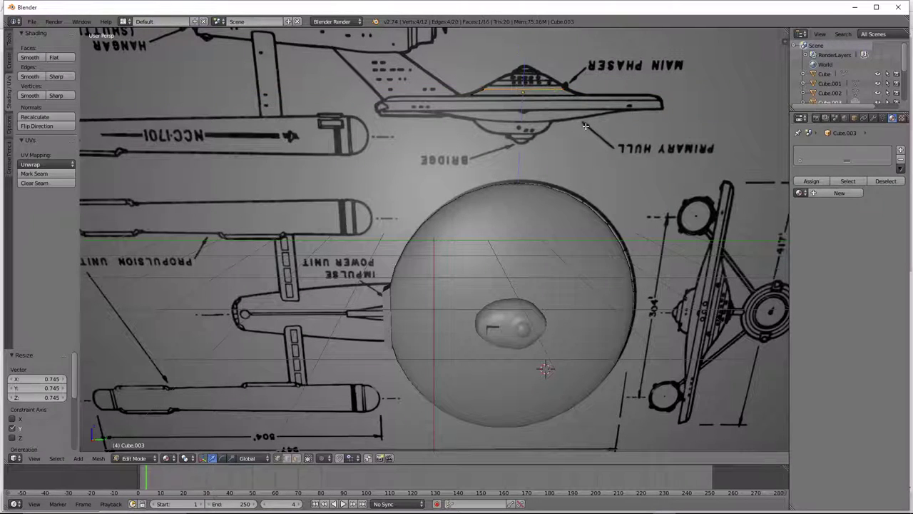
{"action": "left_click", "coordinate": [586, 123]}
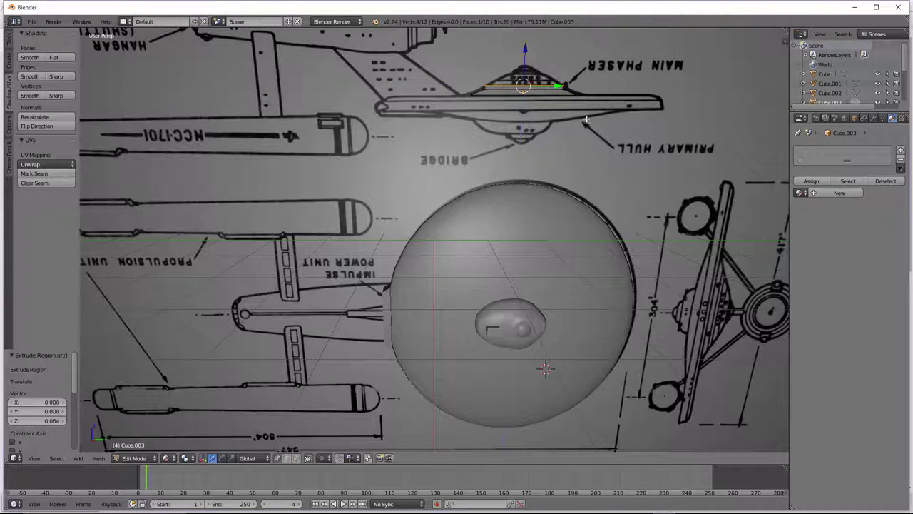
{"action": "key", "text": "s"}
{"action": "key", "text": "y"}
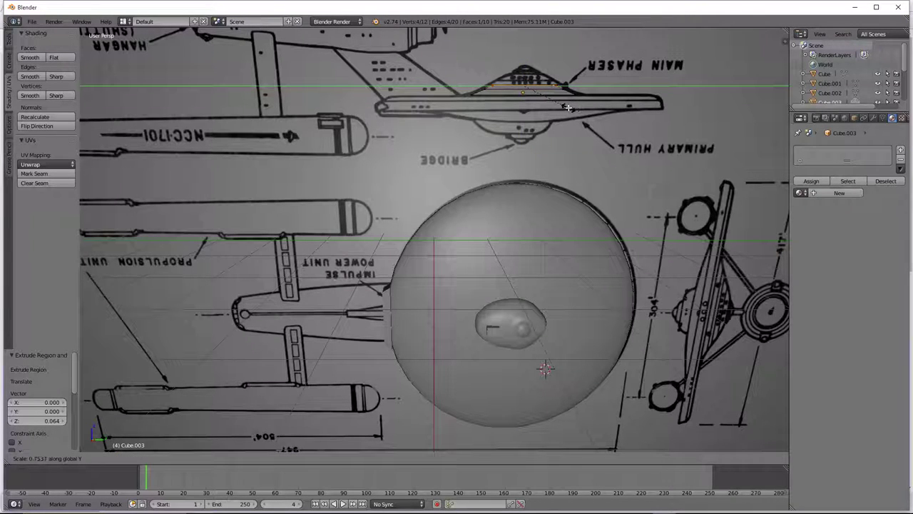
{"action": "left_click", "coordinate": [567, 107]}
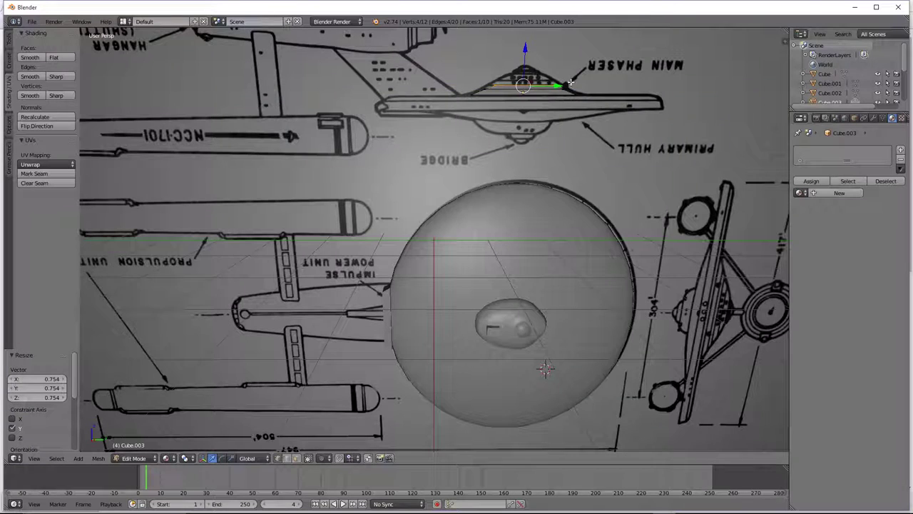
Extrude another tier about 0.073 along Z and narrow it by 0.760 along Y to match the blueprint outline.
{"action": "key", "text": "e"}
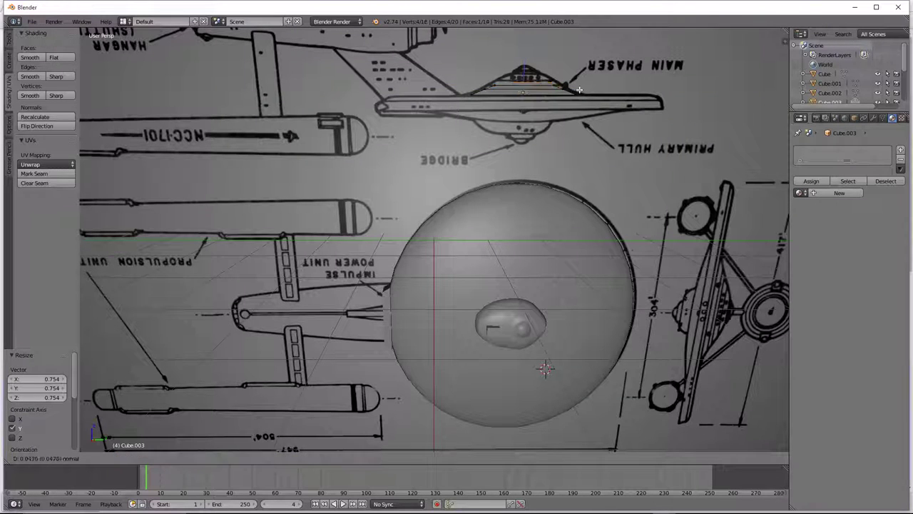
{"action": "left_click", "coordinate": [577, 88]}
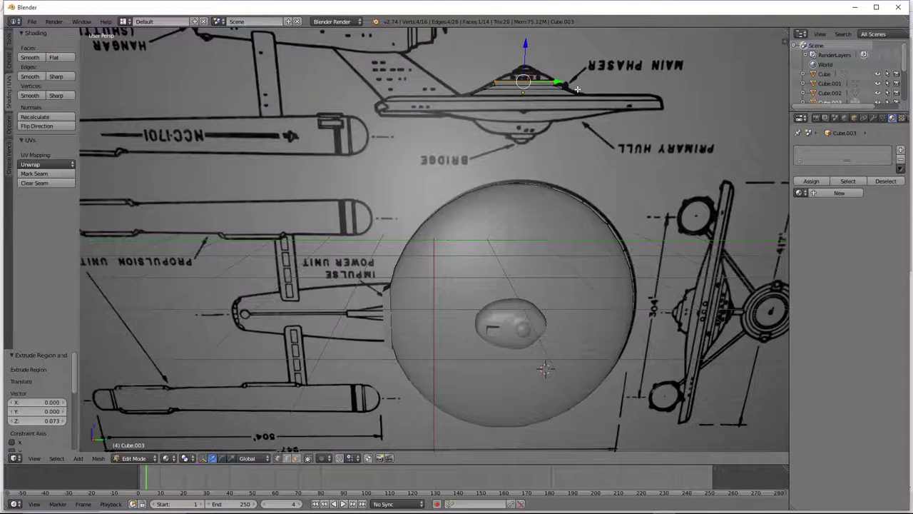
{"action": "key", "text": "s"}
{"action": "key", "text": "y"}
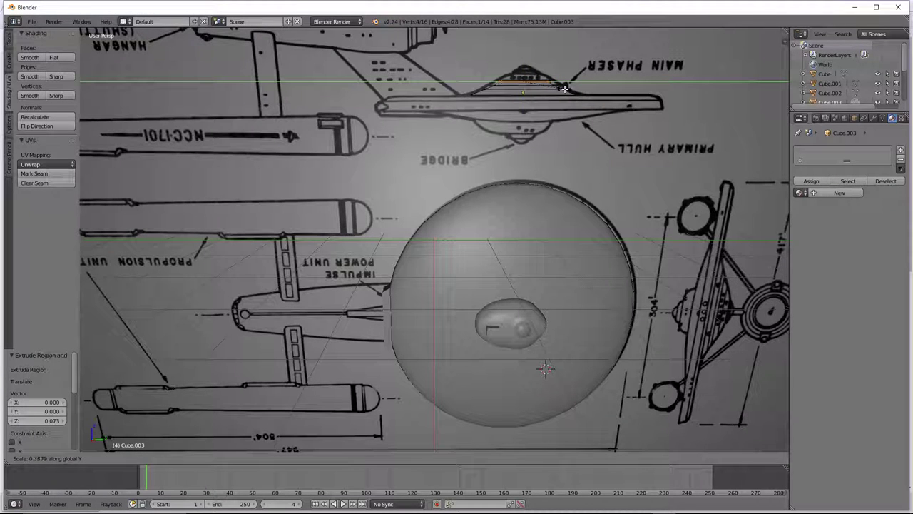
{"action": "left_click", "coordinate": [564, 89]}
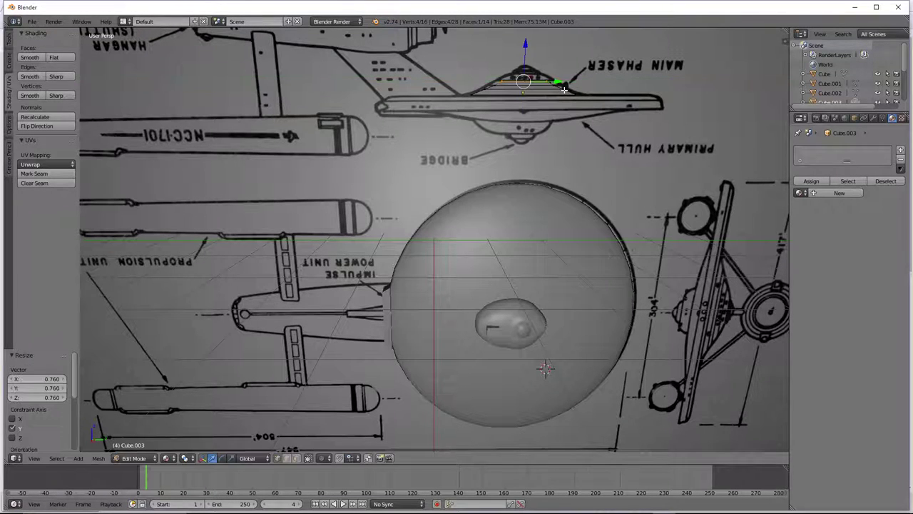
Extrude the topmost tier about 0.103 along Z and scale it by 0.589 along Y.
{"action": "key", "text": "e"}
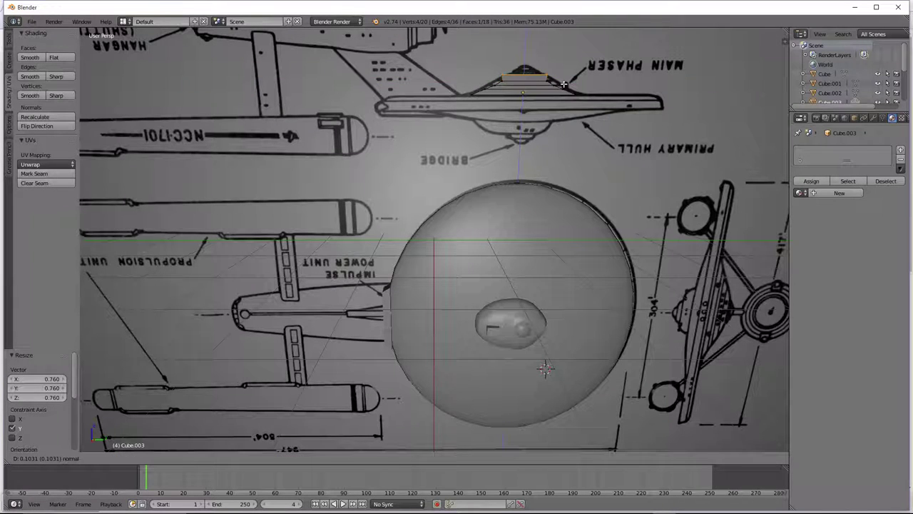
{"action": "left_click", "coordinate": [563, 84]}
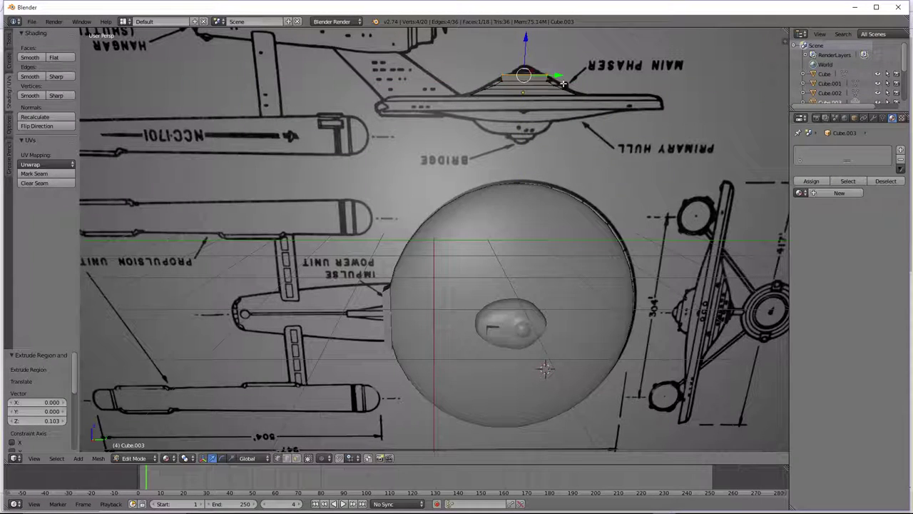
{"action": "key", "text": "s"}
{"action": "key", "text": "y"}
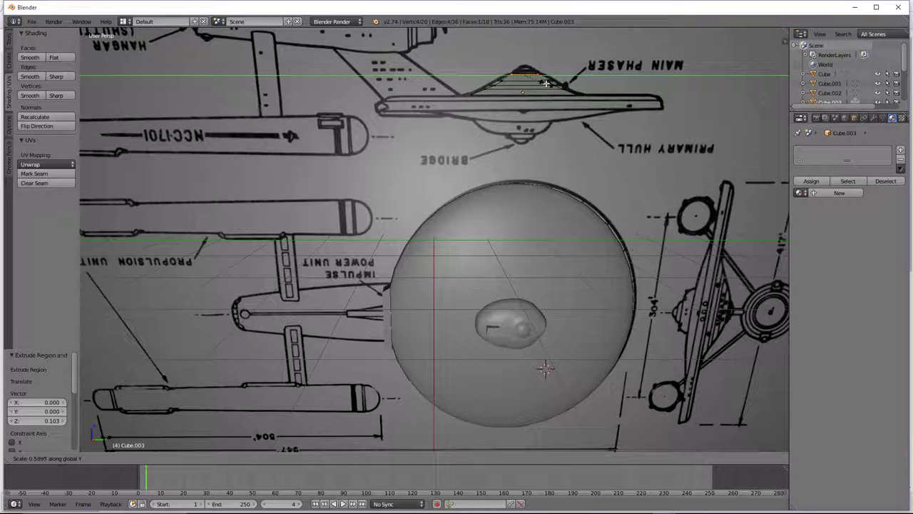
{"action": "left_click", "coordinate": [545, 84]}
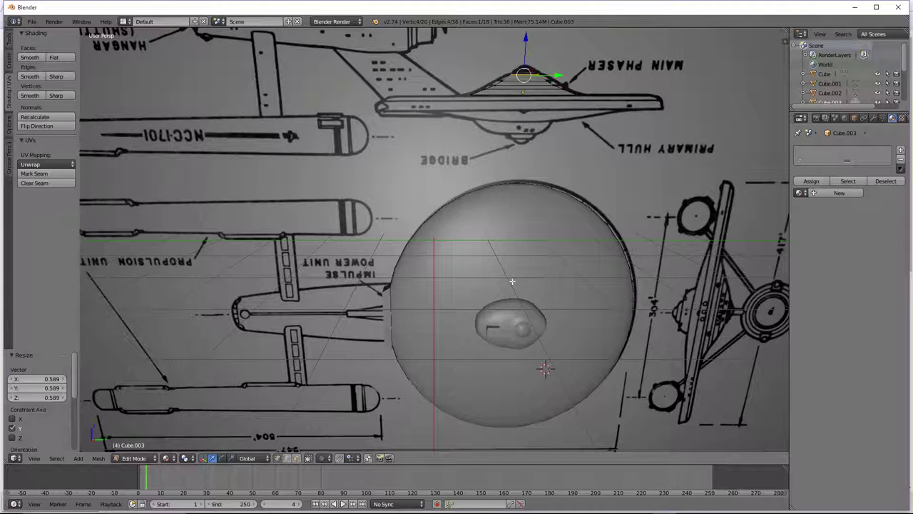
Select the whole phaser mesh, shade and smooth it, and subdivide it smoothly with 10 cuts and smoothness 1.000.
{"action": "key", "text": "Tab"}
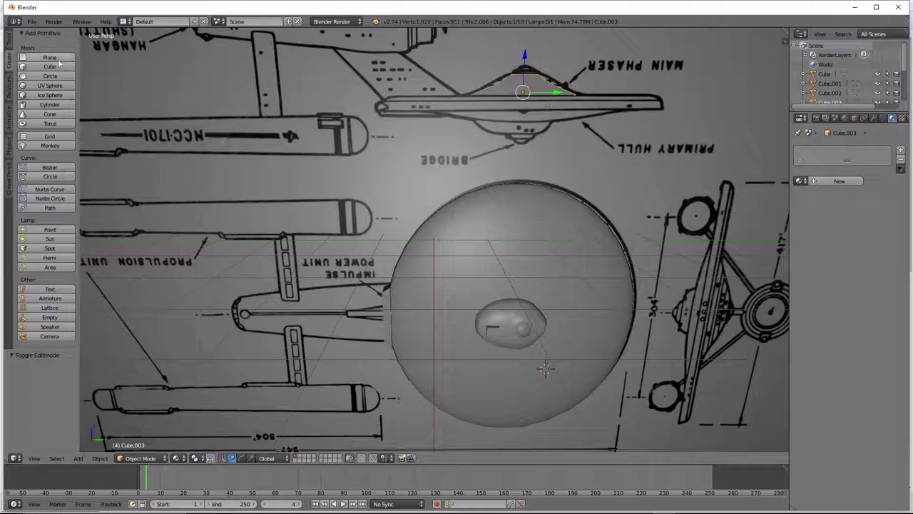
{"action": "key", "text": "Tab"}
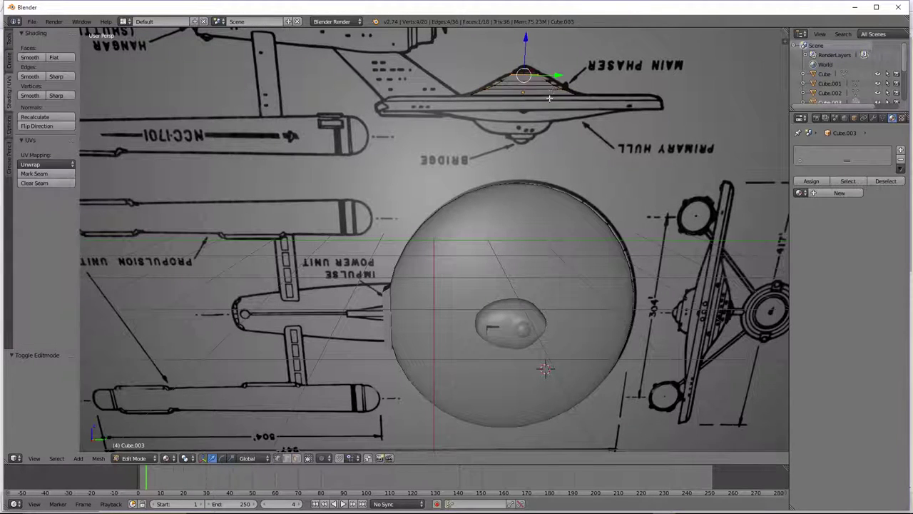
{"action": "key", "text": "a"}
{"action": "key", "text": "a"}
{"action": "left_click", "coordinate": [24, 57]}
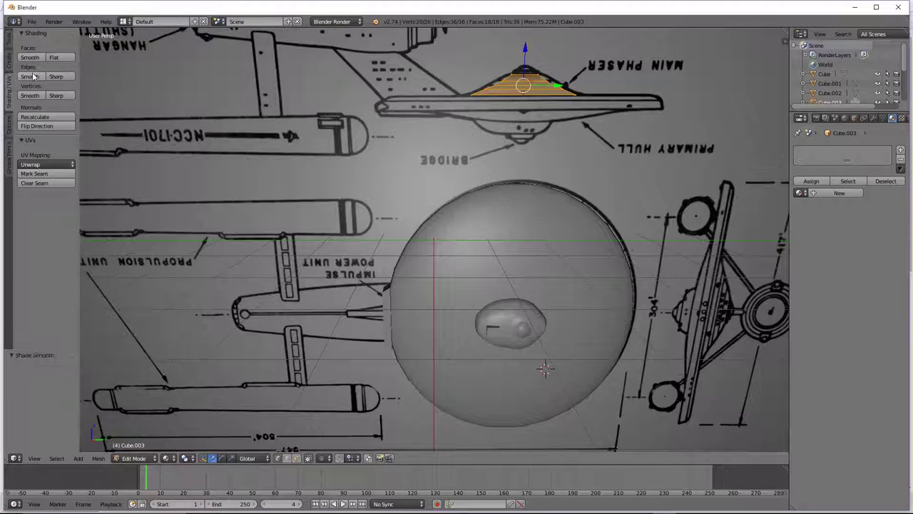
{"action": "left_click", "coordinate": [29, 94]}
{"action": "key", "text": "w"}
{"action": "left_click", "coordinate": [477, 115]}
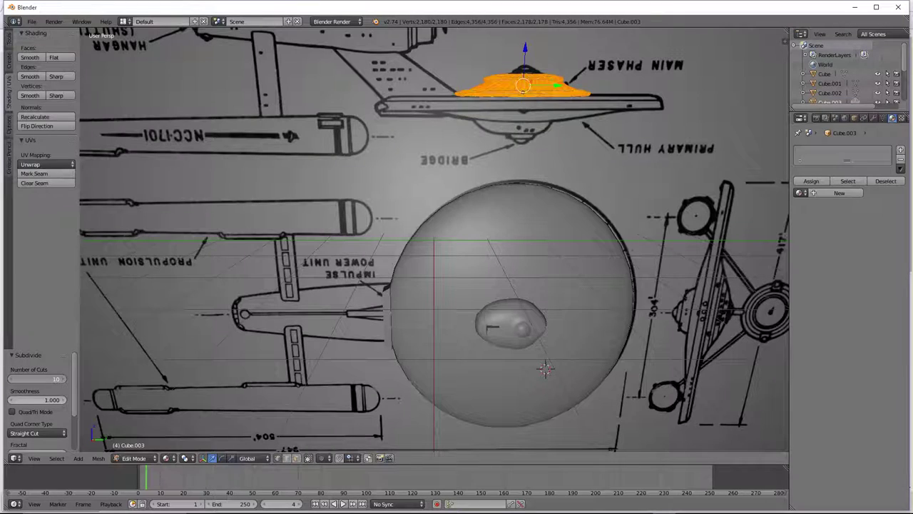
Return to object mode and move the phaser section about 1.005 along X, away from the blueprint.
{"action": "key", "text": "Tab"}
{"action": "key", "text": "KP_8"}
{"action": "key", "text": "KP_8"}
{"action": "key", "text": "KP_8"}
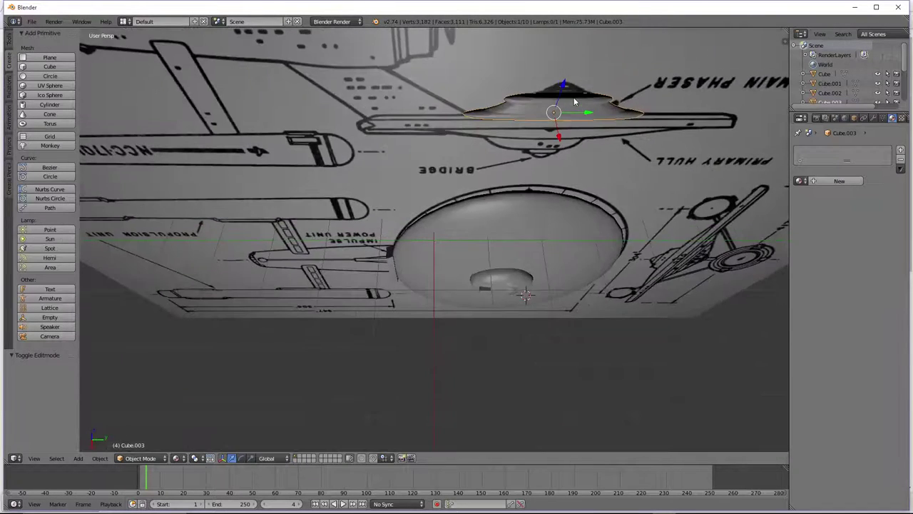
{"action": "key", "text": "KP_6"}
{"action": "left_click_drag", "start_coordinate": [560, 163], "coordinate": [535, 224]}
{"action": "left_click", "coordinate": [535, 224]}
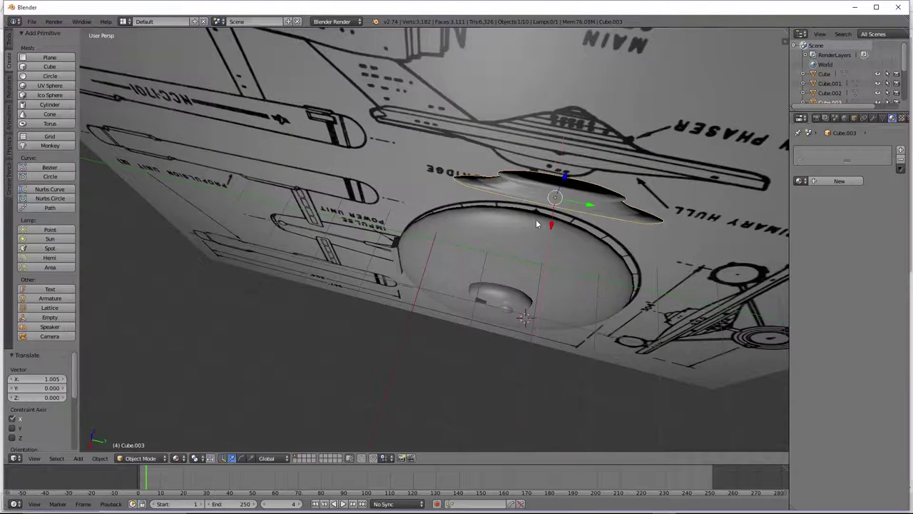
Move the phaser section a further 2.419 or so along X, out in front of the blueprint.
{"action": "middle_click_drag", "start_coordinate": [536, 219], "coordinate": [542, 167]}
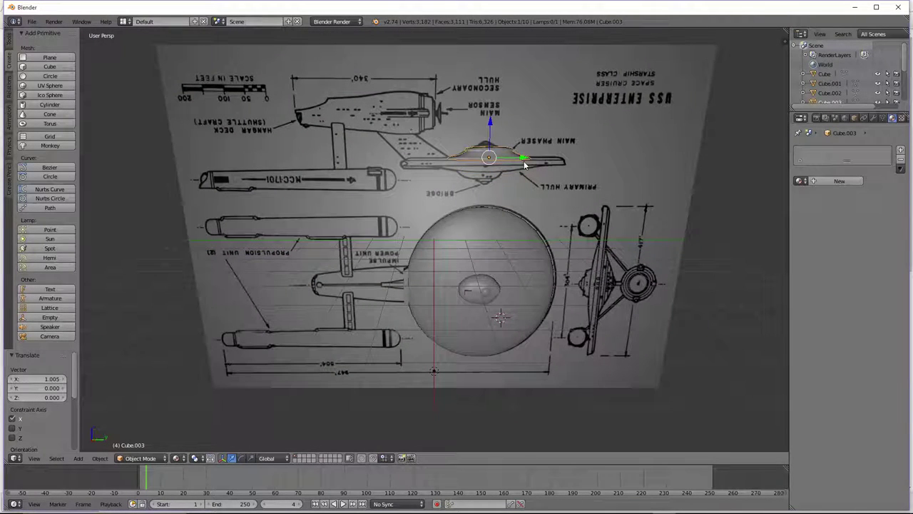
{"action": "key", "text": "KP_6"}
{"action": "key", "text": "KP_6"}
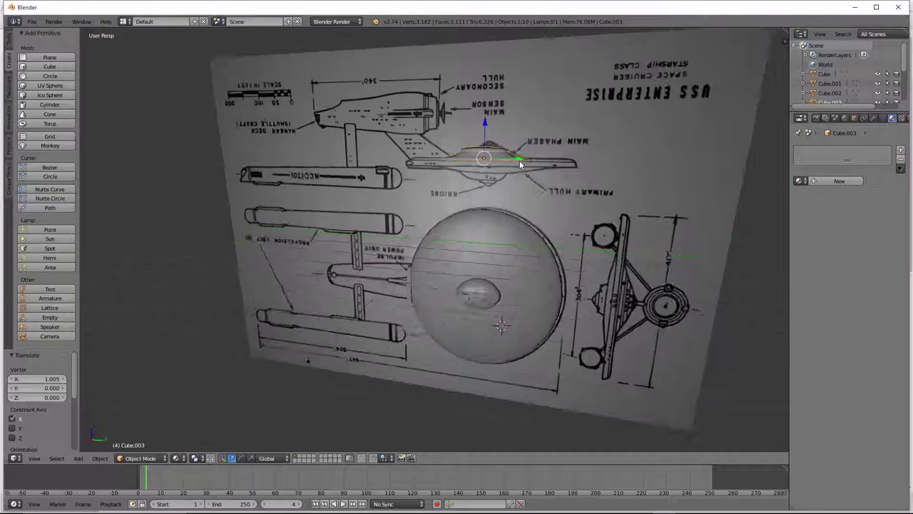
{"action": "middle_click_drag", "start_coordinate": [520, 165], "coordinate": [501, 169]}
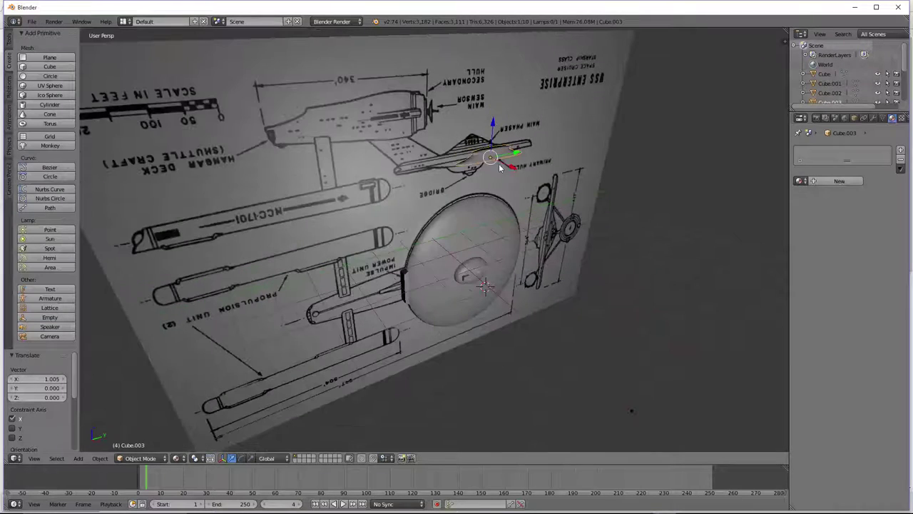
{"action": "key", "text": "g"}
{"action": "key", "text": "x"}
{"action": "left_click", "coordinate": [574, 214]}
Scale the phaser section by about 7.345 along the global X axis.
{"action": "key", "text": "s"}
{"action": "key", "text": "y"}
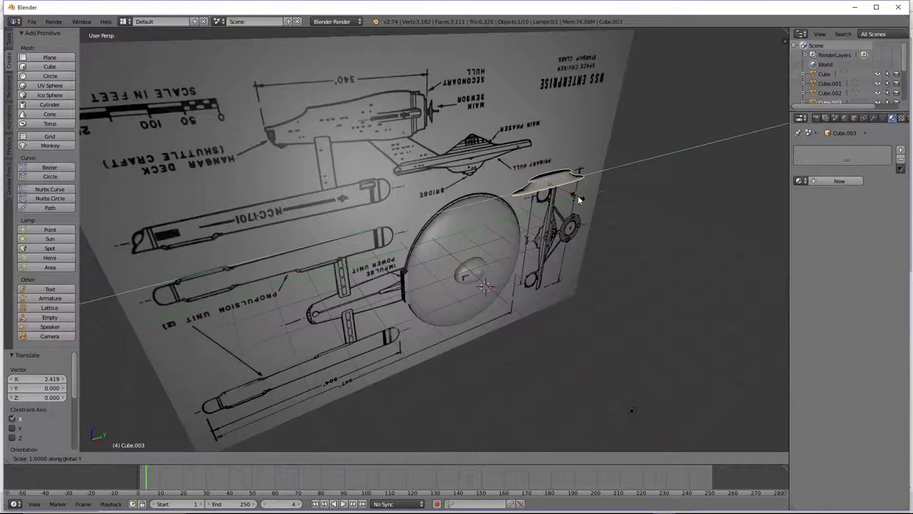
{"action": "key", "text": "x"}
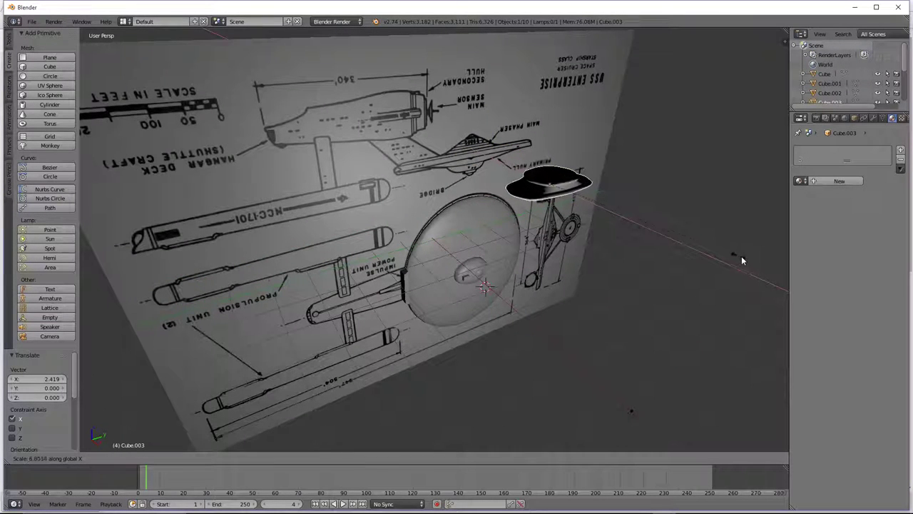
{"action": "left_click", "coordinate": [762, 258]}
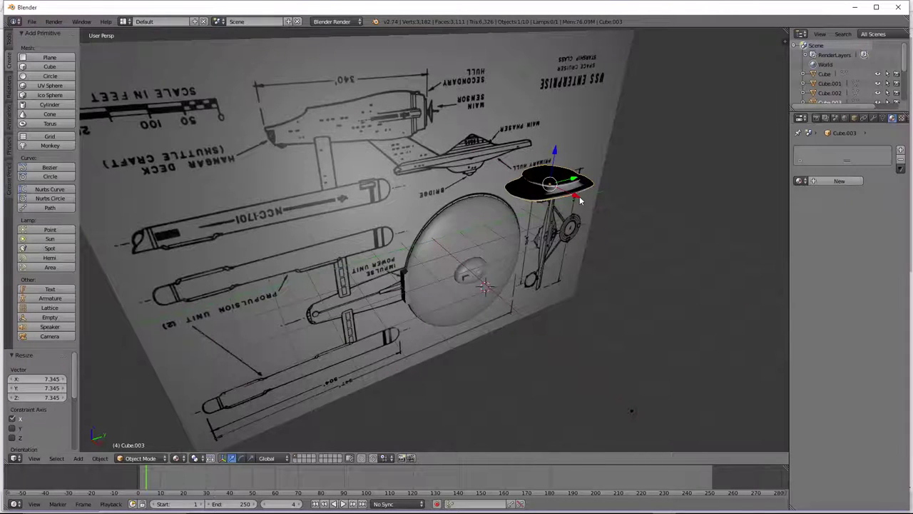
Rotate the phaser section 90° about Y three times so its flat base faces away from the blueprint.
{"action": "key", "text": "r"}
{"action": "key", "text": "y"}
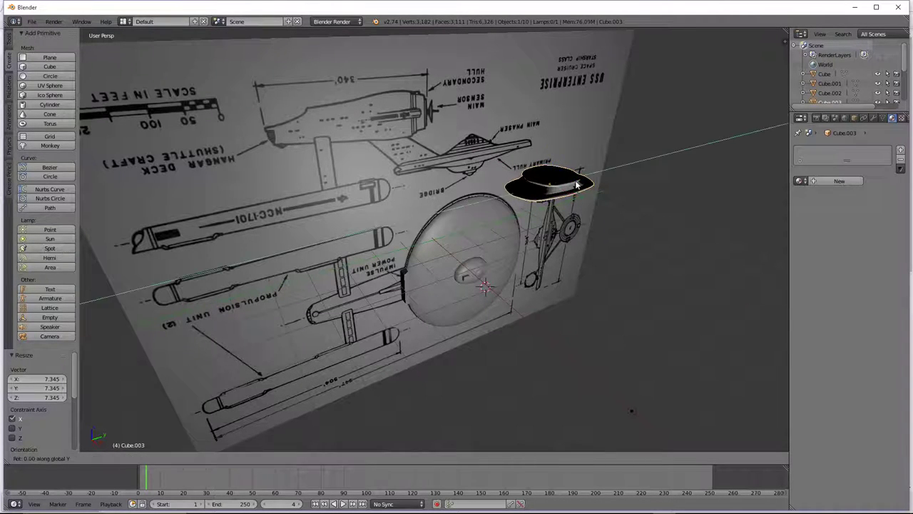
{"action": "type", "text": "90"}
{"action": "key", "text": "Return"}
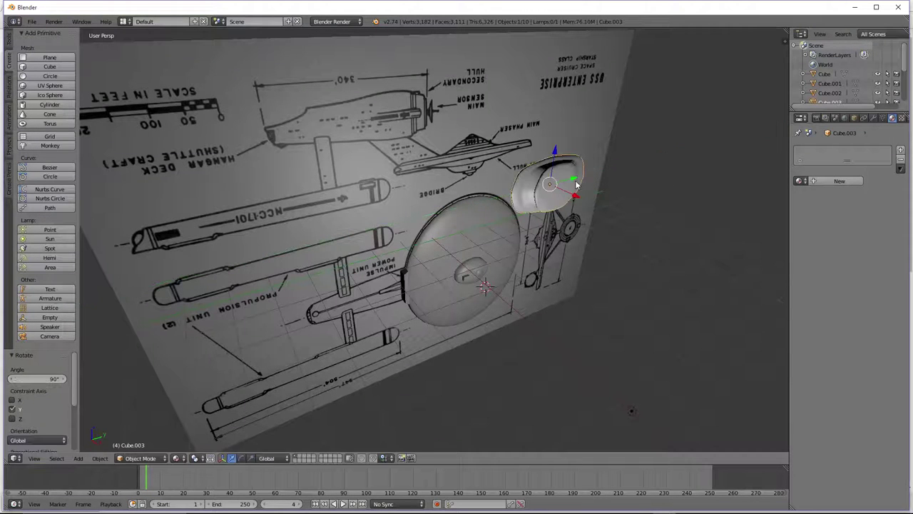
{"action": "type", "text": "ry90"}
{"action": "key", "text": "Return"}
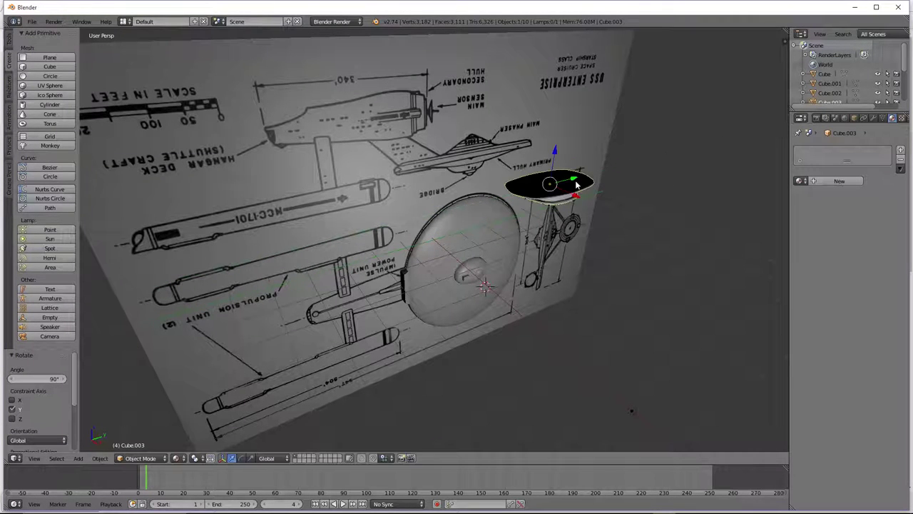
{"action": "type", "text": "ry90"}
{"action": "key", "text": "Return"}
Lower the phaser section over the saucer's centre, with final moves of about -0.190 along Y and -1.297 along Z.
{"action": "key", "text": "g"}
{"action": "key", "text": "z"}
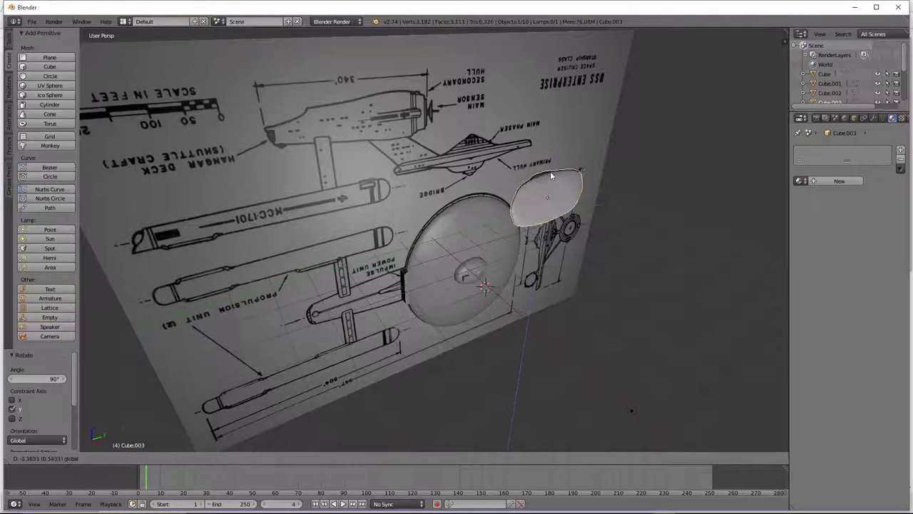
{"action": "left_click_drag", "start_coordinate": [549, 235], "coordinate": [549, 258]}
{"action": "left_click_drag", "start_coordinate": [557, 300], "coordinate": [506, 285]}
{"action": "middle_click_drag", "start_coordinate": [506, 286], "coordinate": [502, 271]}
{"action": "left_click_drag", "start_coordinate": [519, 270], "coordinate": [508, 275]}
{"action": "left_click", "coordinate": [503, 267]}
{"action": "key", "text": "KP_3"}
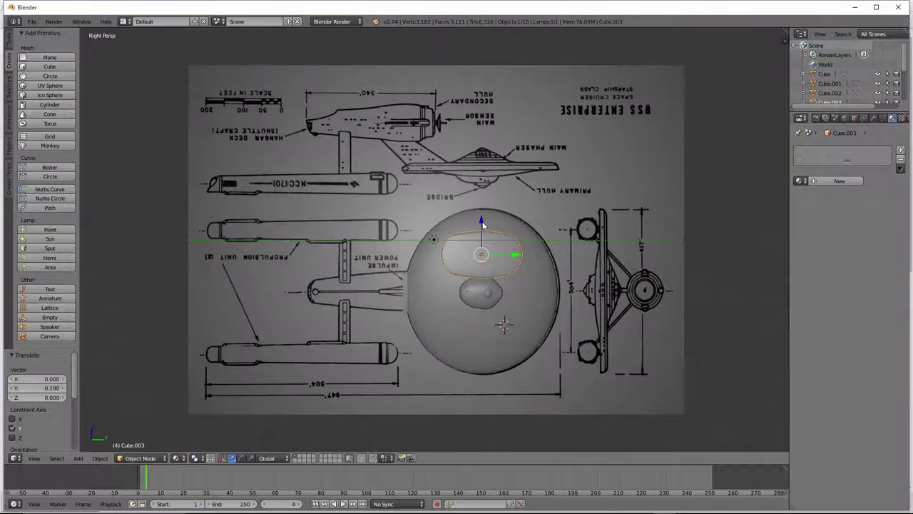
{"action": "left_click_drag", "start_coordinate": [482, 225], "coordinate": [489, 265]}
Move the phaser section about -1.360 along X into the saucer hull.
{"action": "middle_click_drag", "start_coordinate": [489, 264], "coordinate": [511, 296]}
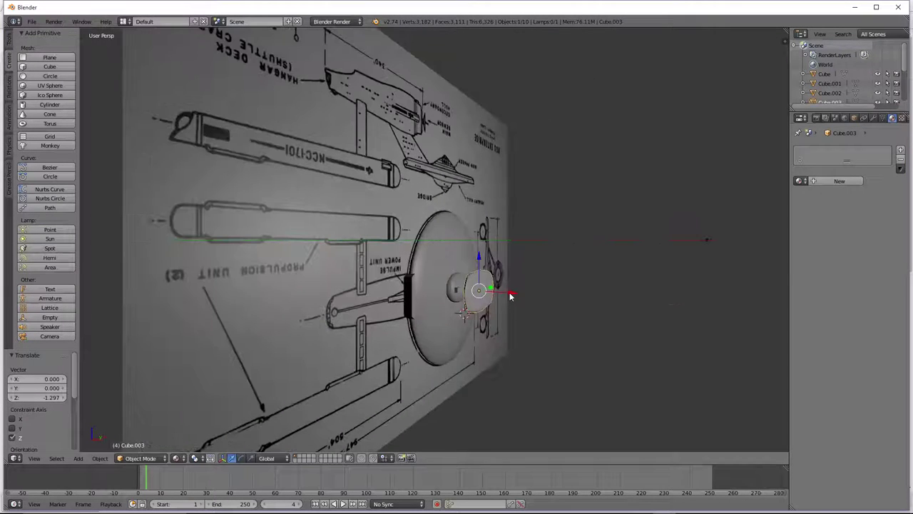
{"action": "key", "text": "g"}
{"action": "key", "text": "x"}
{"action": "left_click", "coordinate": [475, 295]}
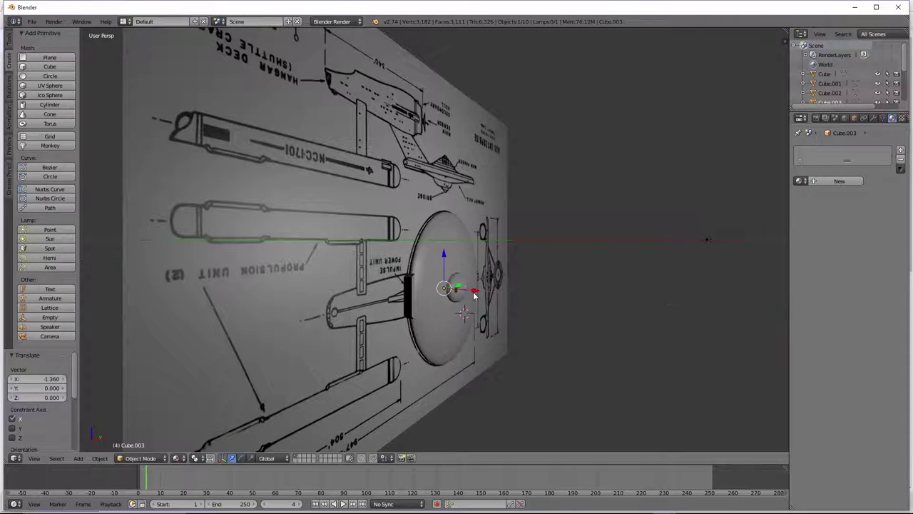
Select the blueprint plane from behind and move it about 9.284 up along Z, clear of the saucer.
{"action": "key", "text": "KP_4"}
{"action": "key", "text": "KP_4"}
{"action": "key", "text": "KP_4"}
{"action": "key", "text": "KP_4"}
{"action": "right_click", "coordinate": [460, 308]}
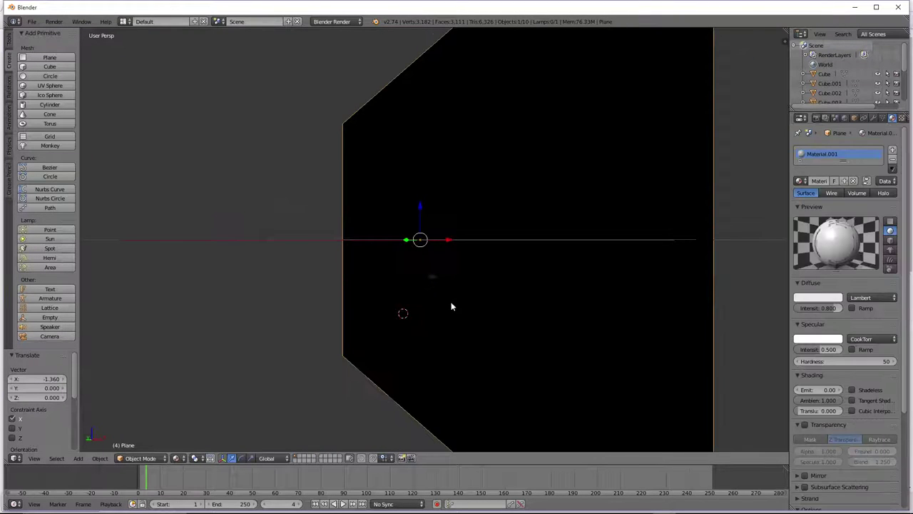
{"action": "key", "text": "KP_8"}
{"action": "left_click_drag", "start_coordinate": [421, 209], "coordinate": [416, 296]}
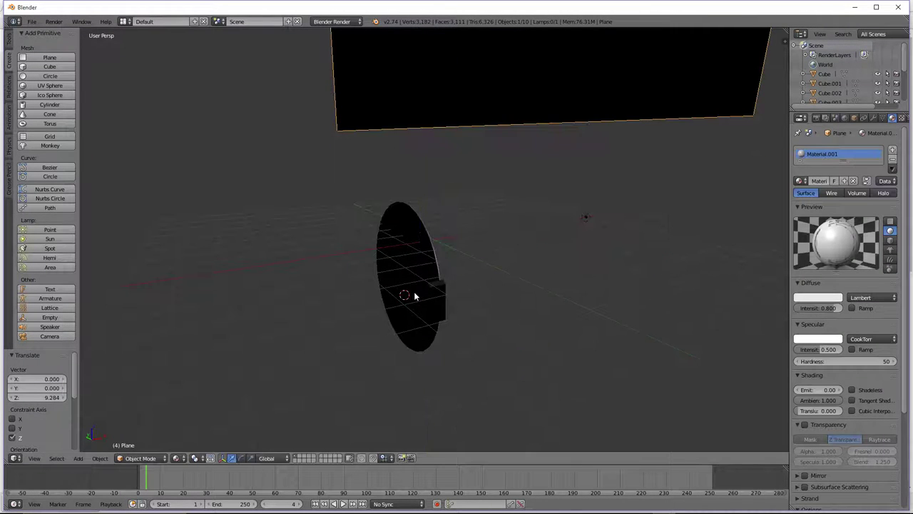
{"action": "middle_click_drag", "start_coordinate": [415, 296], "coordinate": [391, 312]}
Select the phaser section in wireframe, return to solid shading, and move it about -0.296 along X out of the hull's underside.
{"action": "key", "text": "z"}
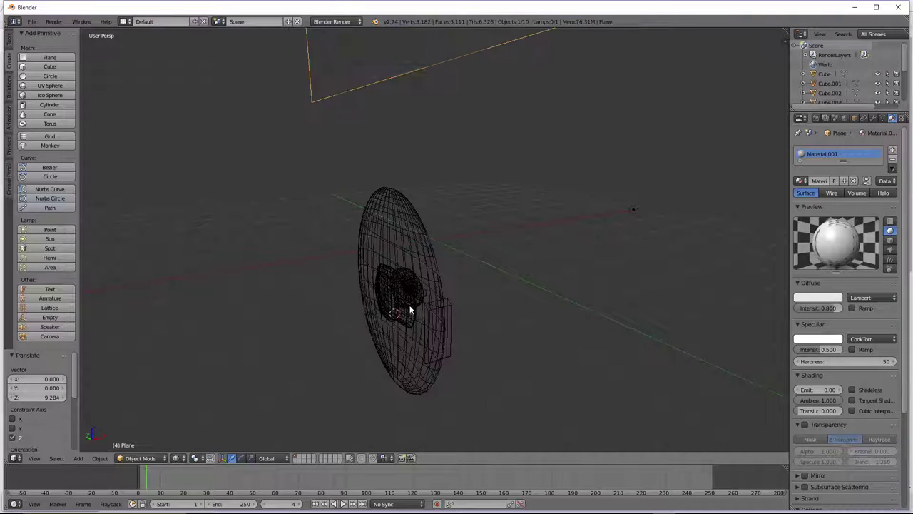
{"action": "right_click", "coordinate": [406, 306]}
{"action": "key", "text": "z"}
{"action": "key", "text": "g"}
{"action": "key", "text": "x"}
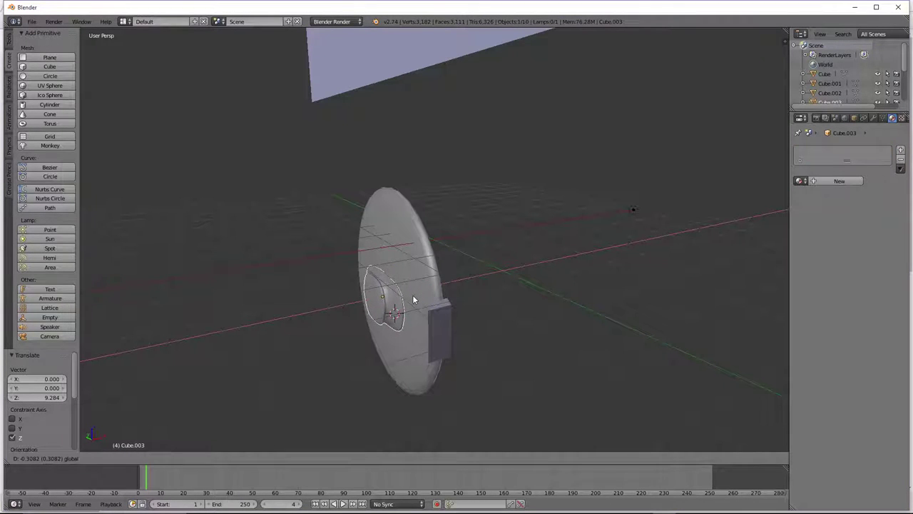
{"action": "left_click", "coordinate": [414, 300]}
Scale the phaser section by about 1.035 along X, judging its thickness against the saucer's side profile.
{"action": "middle_click_drag", "start_coordinate": [414, 299], "coordinate": [492, 348]}
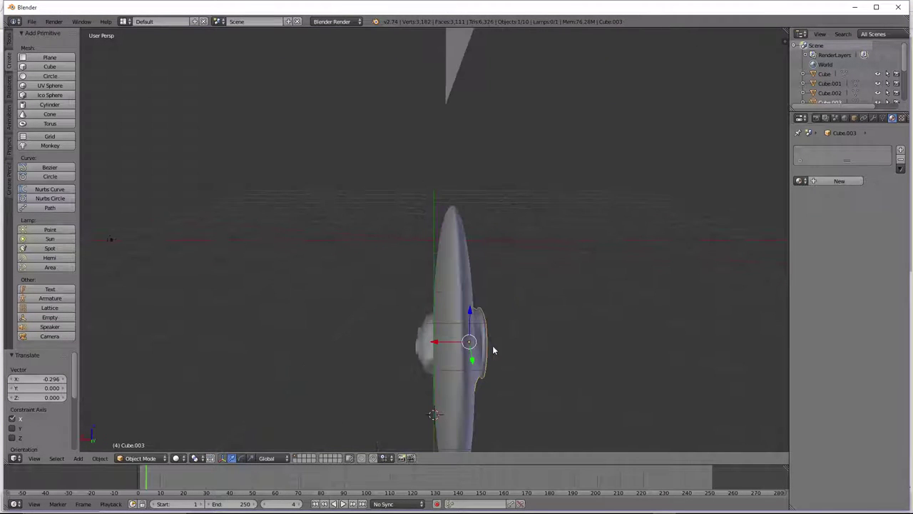
{"action": "scroll", "coordinate": [493, 346], "scroll_direction": "down", "scroll_amount": 2}
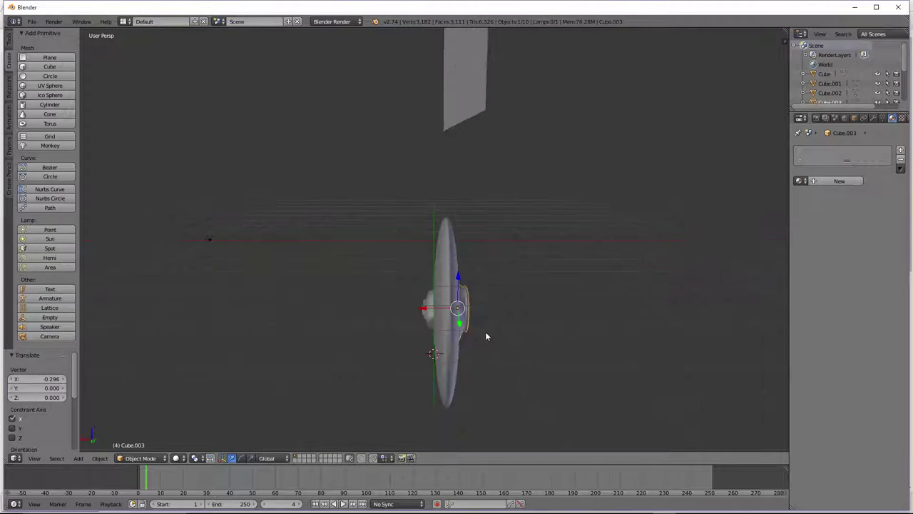
{"action": "scroll", "coordinate": [486, 336], "scroll_direction": "down", "scroll_amount": 1}
{"action": "scroll", "coordinate": [483, 335], "scroll_direction": "up", "scroll_amount": 2}
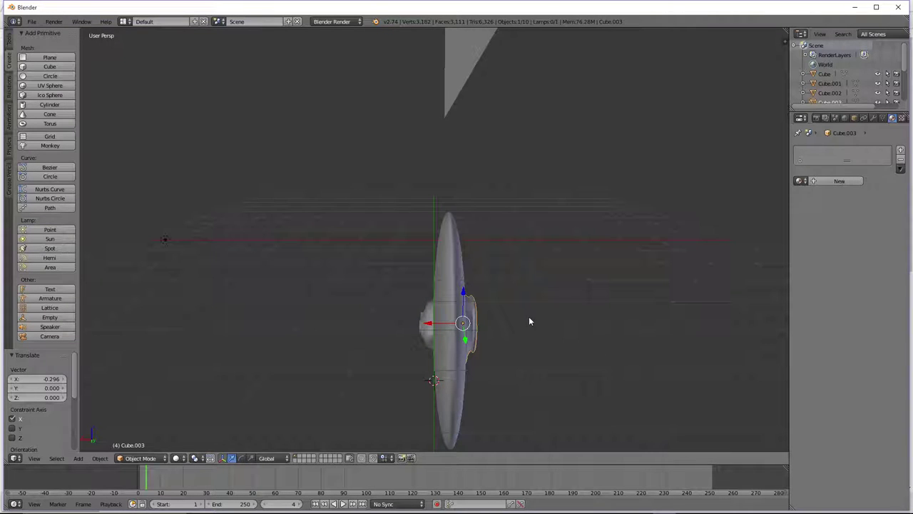
{"action": "key", "text": "s"}
{"action": "key", "text": "y"}
{"action": "key", "text": "x"}
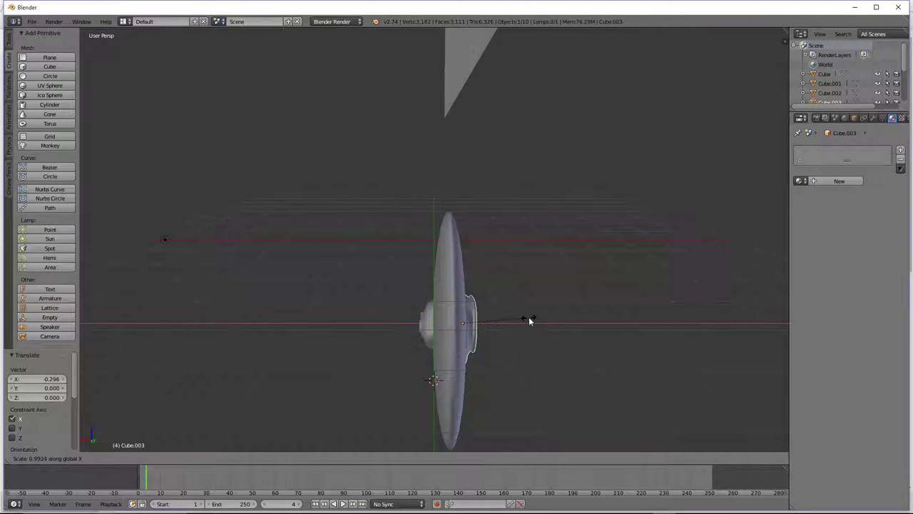
{"action": "left_click", "coordinate": [532, 317]}
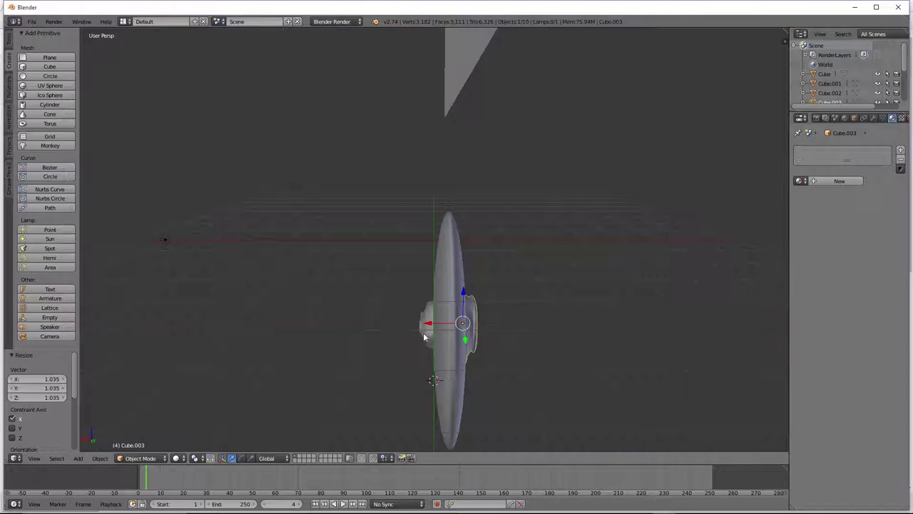
Select both small cylinders on top of the bridge dome and paste a copy of them.
{"action": "right_click", "coordinate": [417, 327]}
{"action": "scroll", "coordinate": [418, 343], "scroll_direction": "up", "scroll_amount": 2}
{"action": "middle_click_drag", "start_coordinate": [430, 368], "coordinate": [464, 397]}
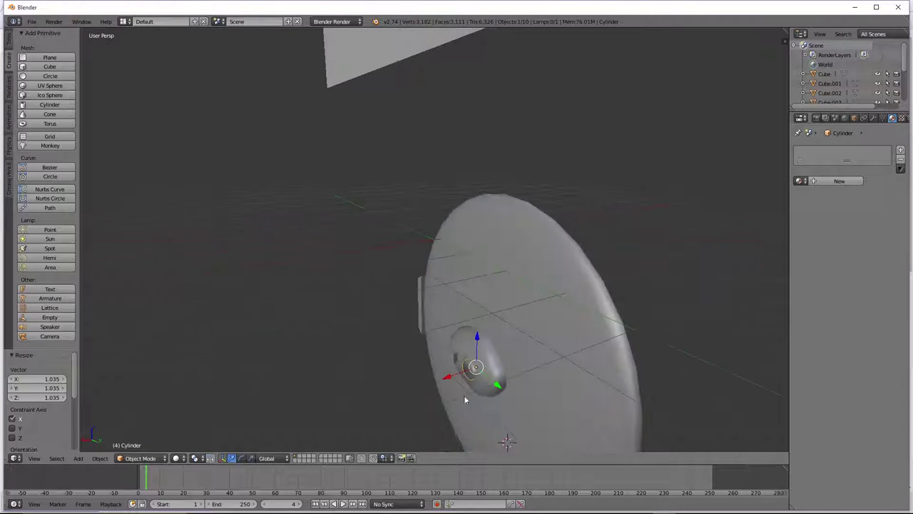
{"action": "right_click", "coordinate": [477, 371], "text": "shift"}
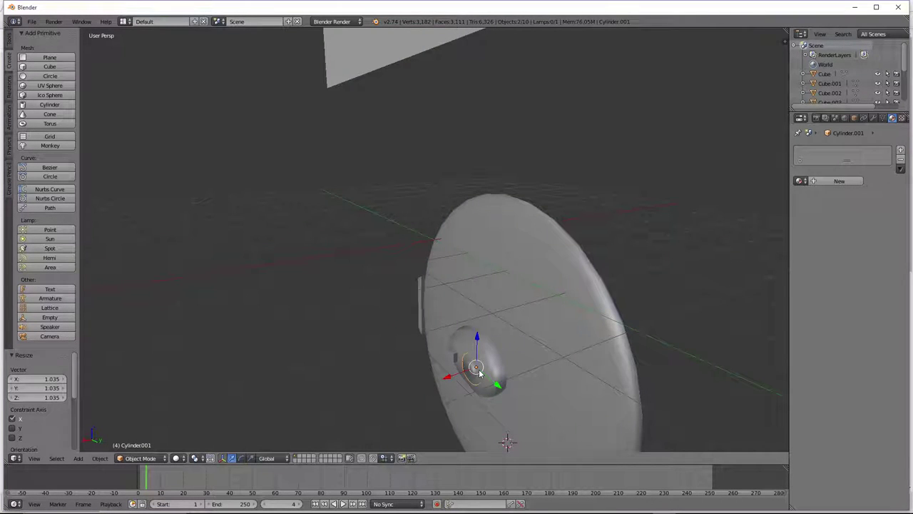
{"action": "key", "text": "ctrl+c"}
{"action": "key", "text": "ctrl+v"}
Rotate the pasted cylinders 90° about Y twice so they face the opposite side of the saucer.
{"action": "type", "text": "rxy"}
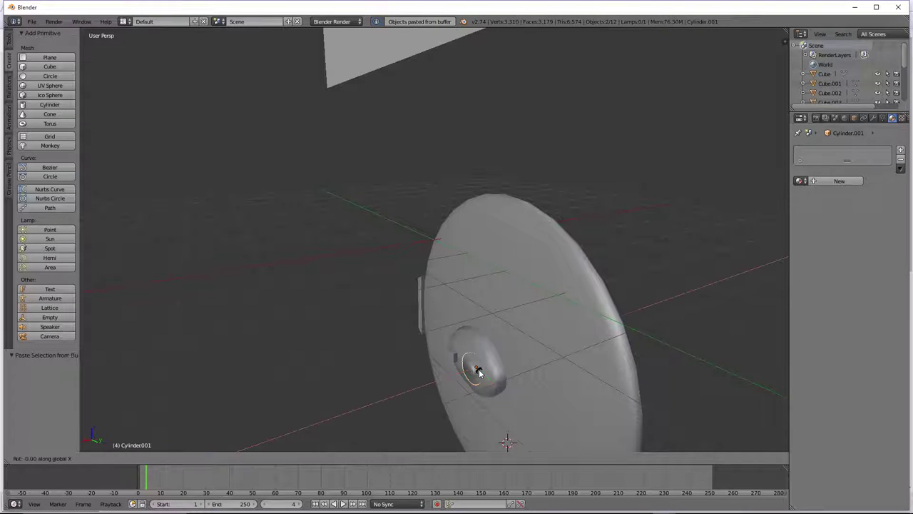
{"action": "type", "text": "90"}
{"action": "key", "text": "Return"}
{"action": "type", "text": "r"}
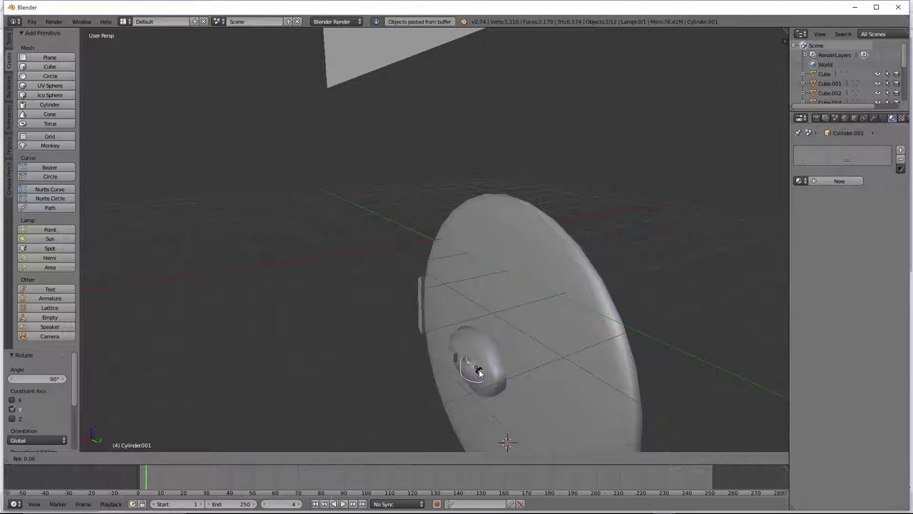
{"action": "type", "text": "y90"}
{"action": "key", "text": "Return"}
Move the pasted cylinders about -1.228 along X through the saucer and back about 0.110 to sit on the phaser section.
{"action": "middle_click_drag", "start_coordinate": [479, 370], "coordinate": [411, 368]}
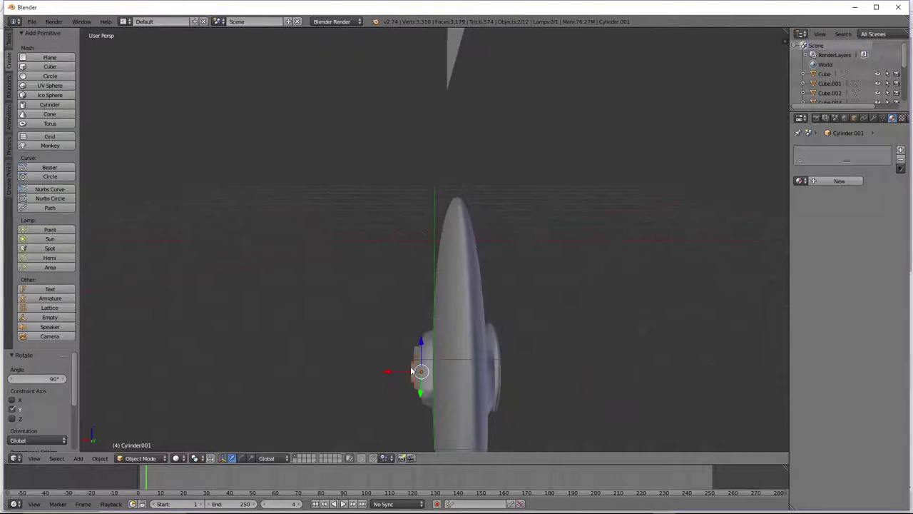
{"action": "left_click_drag", "start_coordinate": [393, 370], "coordinate": [398, 376]}
{"action": "left_click_drag", "start_coordinate": [461, 379], "coordinate": [471, 379]}
{"action": "middle_click_drag", "start_coordinate": [471, 379], "coordinate": [409, 373]}
{"action": "left_click_drag", "start_coordinate": [406, 373], "coordinate": [403, 372]}
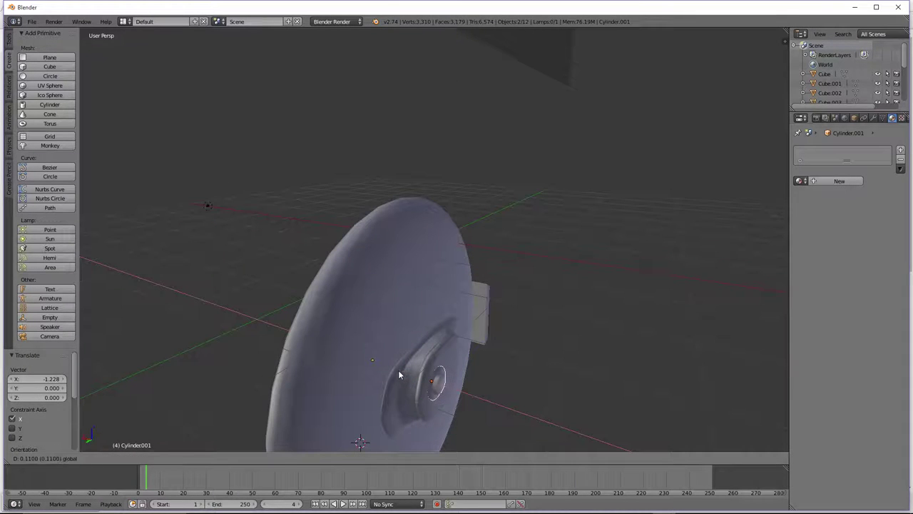
{"action": "left_click", "coordinate": [398, 370]}
Select the phaser section and nudge it about 0.015 along Z, checking its alignment with the saucer.
{"action": "middle_click_drag", "start_coordinate": [398, 369], "coordinate": [400, 396]}
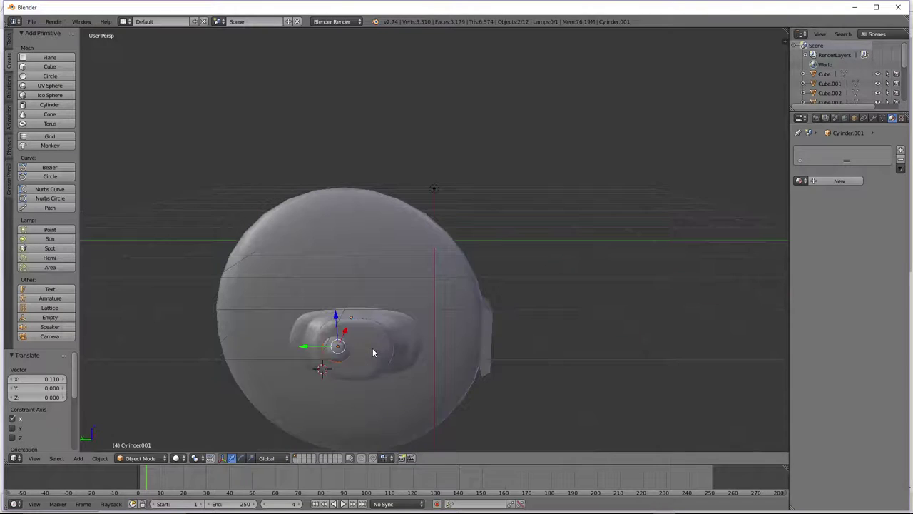
{"action": "mouse_move", "coordinate": [372, 348]}
{"action": "middle_mouse_down"}
{"action": "mouse_move", "coordinate": [343, 310]}
{"action": "mouse_move", "coordinate": [358, 351]}
{"action": "middle_mouse_up"}
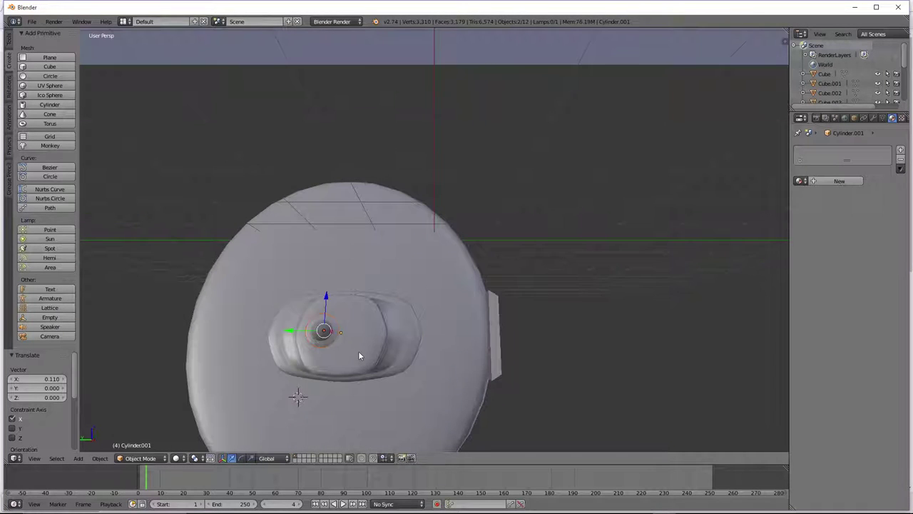
{"action": "right_click", "coordinate": [347, 306]}
{"action": "left_click_drag", "start_coordinate": [347, 305], "coordinate": [347, 301]}
{"action": "key", "text": "KP_3"}
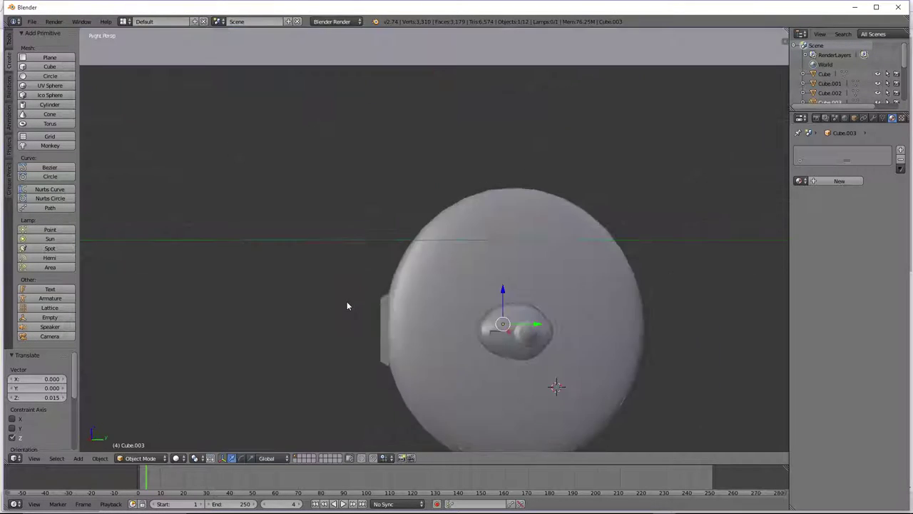
{"action": "scroll", "coordinate": [420, 320], "scroll_direction": "down", "scroll_amount": 2}
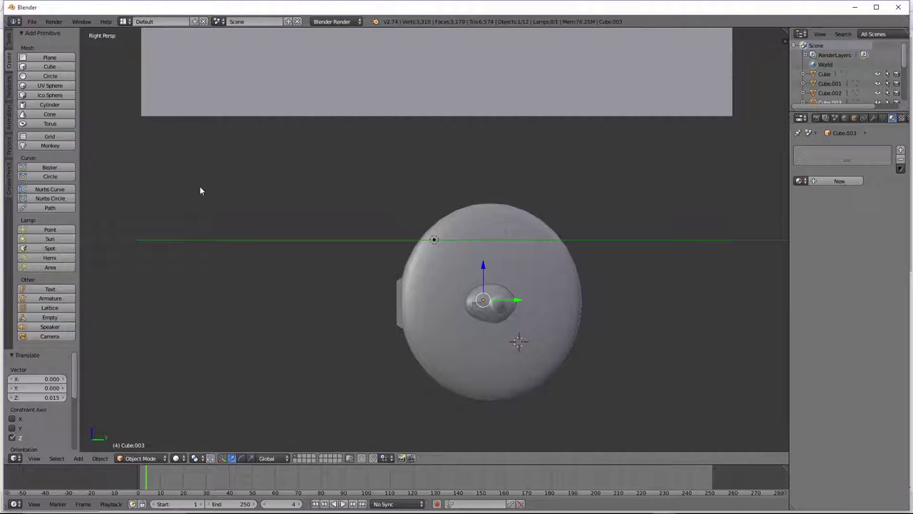
Save the project as starship.blend on the F: drive.
{"action": "left_click", "coordinate": [31, 21]}
{"action": "left_click", "coordinate": [50, 101]}
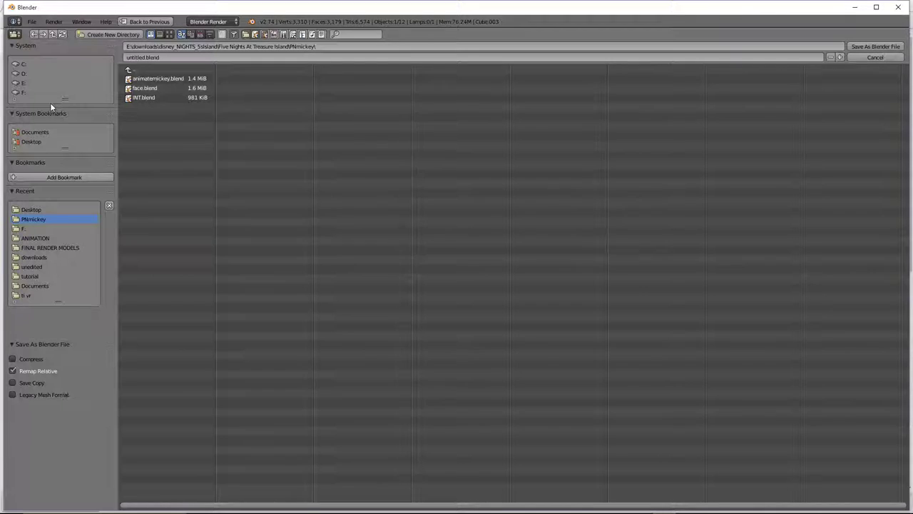
{"action": "left_click", "coordinate": [140, 57]}
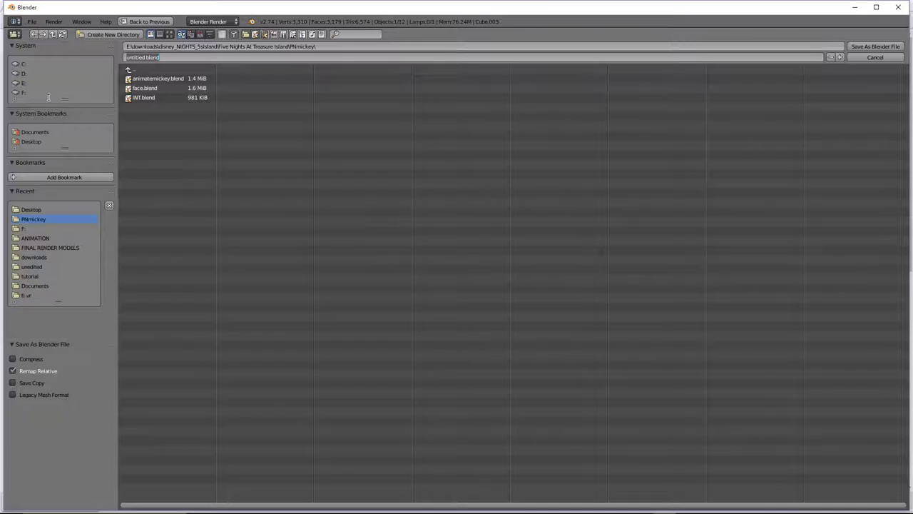
{"action": "left_click", "coordinate": [25, 141]}
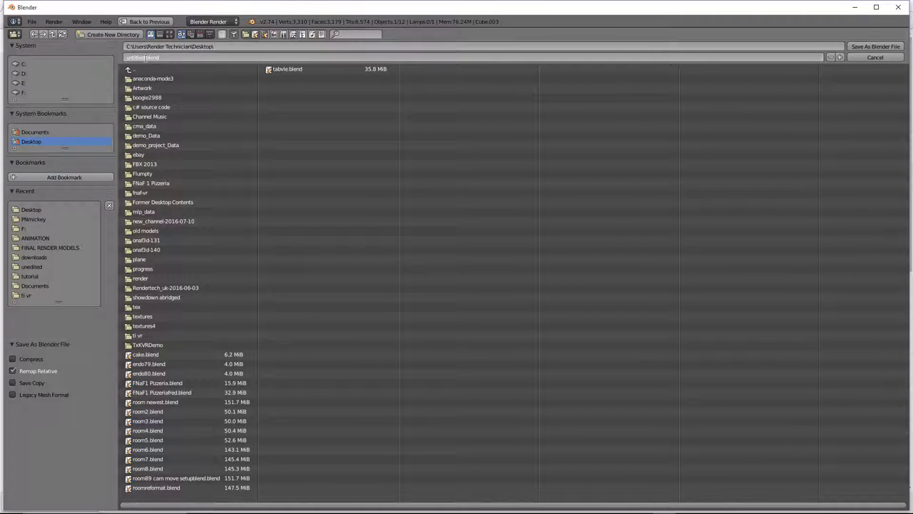
{"action": "left_click", "coordinate": [24, 92]}
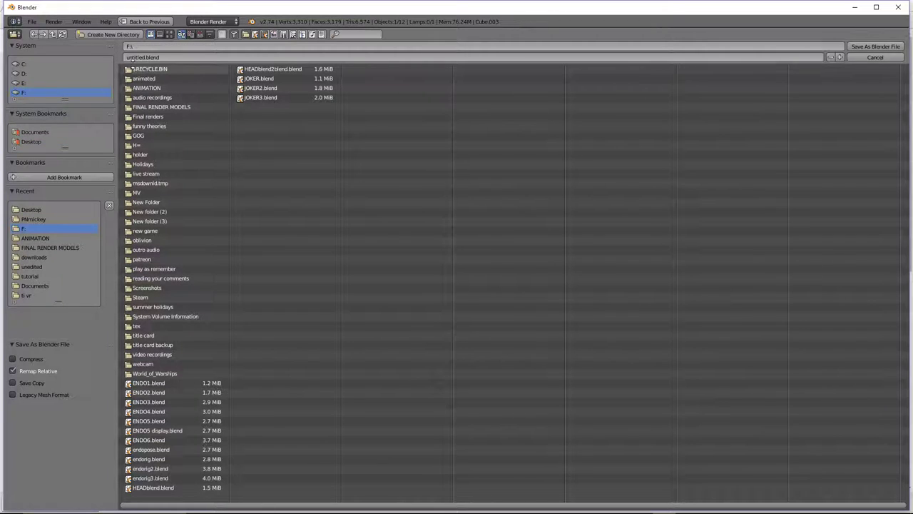
{"action": "left_click", "coordinate": [142, 57]}
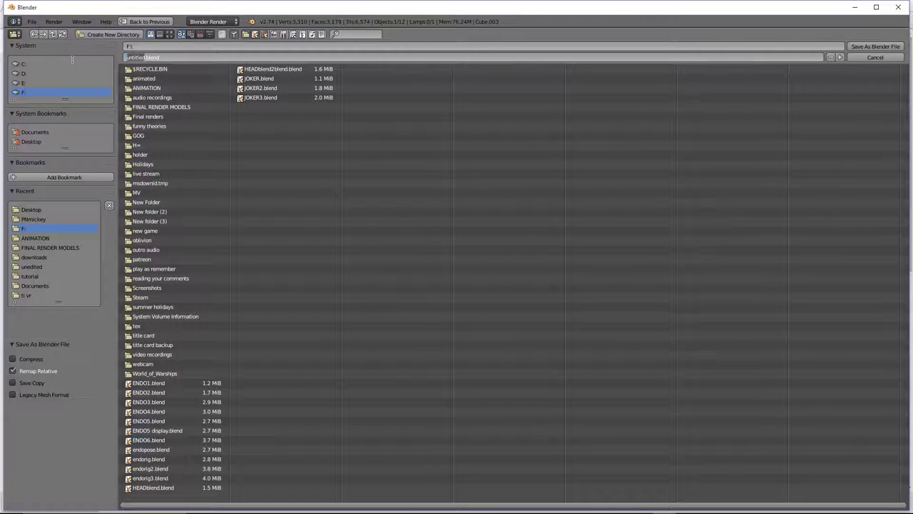
{"action": "key", "text": "BackSpace"}
{"action": "type", "text": "starship"}
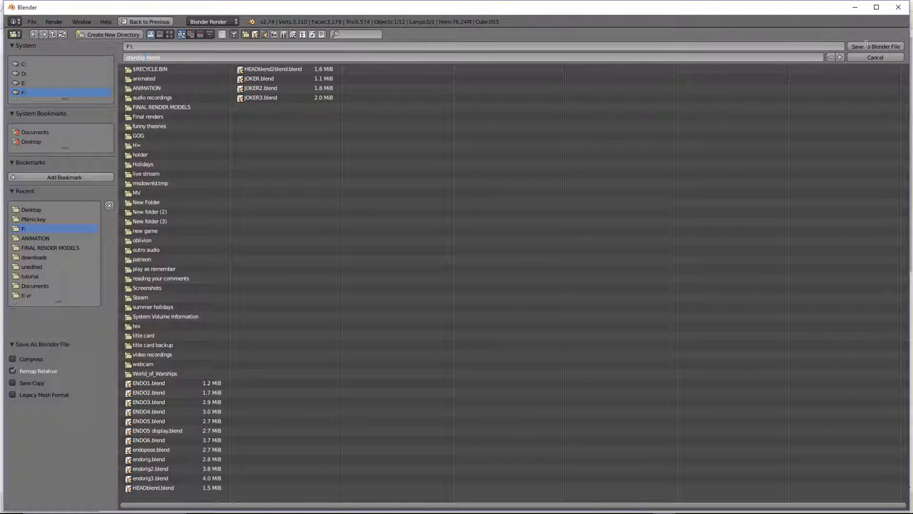
{"action": "key", "text": "Return"}
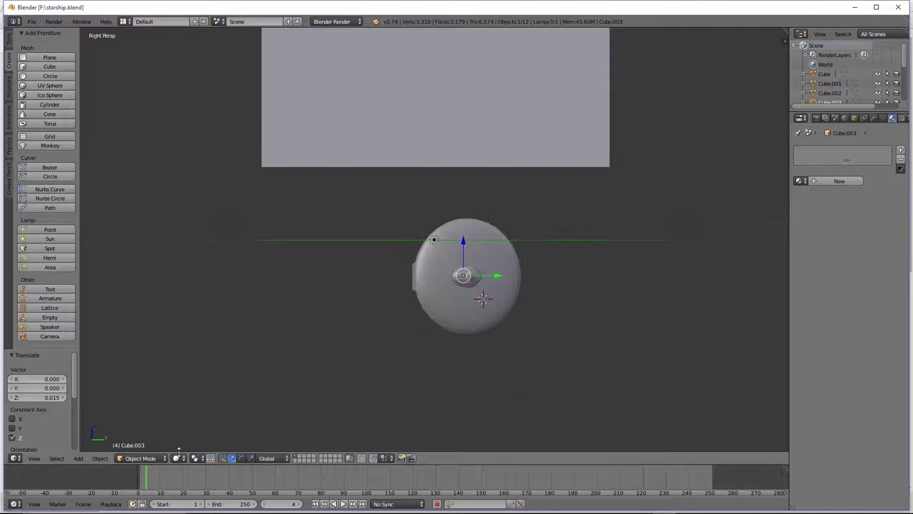
Change the viewport shading so the blueprint image shows on its plane.
{"action": "left_click", "coordinate": [179, 457]}
{"action": "left_click", "coordinate": [194, 406]}
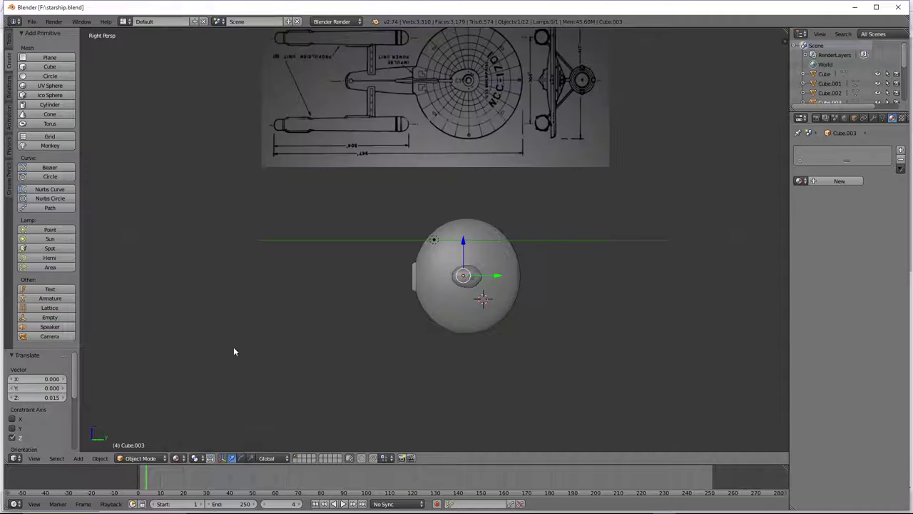
{"action": "scroll", "coordinate": [401, 220], "scroll_direction": "down", "scroll_amount": 2}
{"action": "scroll", "coordinate": [383, 92], "scroll_direction": "up", "scroll_amount": 4}
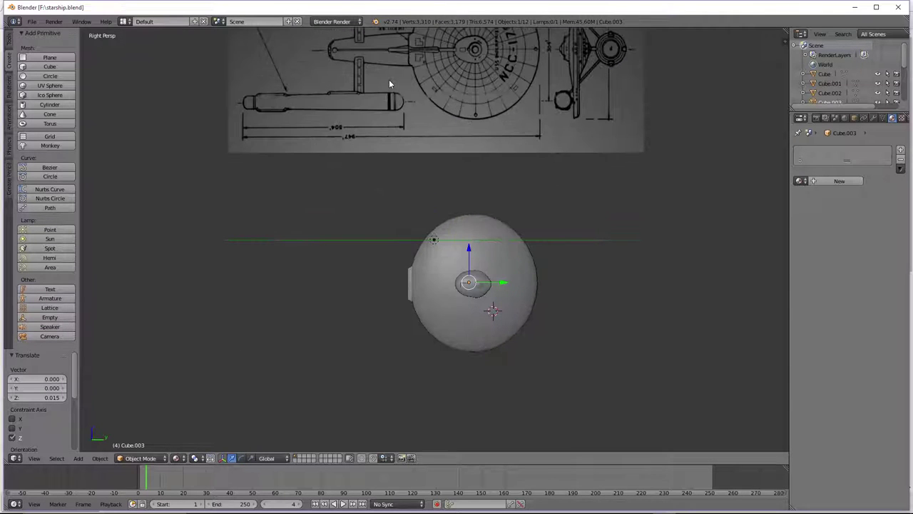
Select the blueprint plane and move it about -9.207 along Z and -2.164 along Y behind the saucer.
{"action": "right_click", "coordinate": [388, 84]}
{"action": "scroll", "coordinate": [391, 112], "scroll_direction": "down", "scroll_amount": 2}
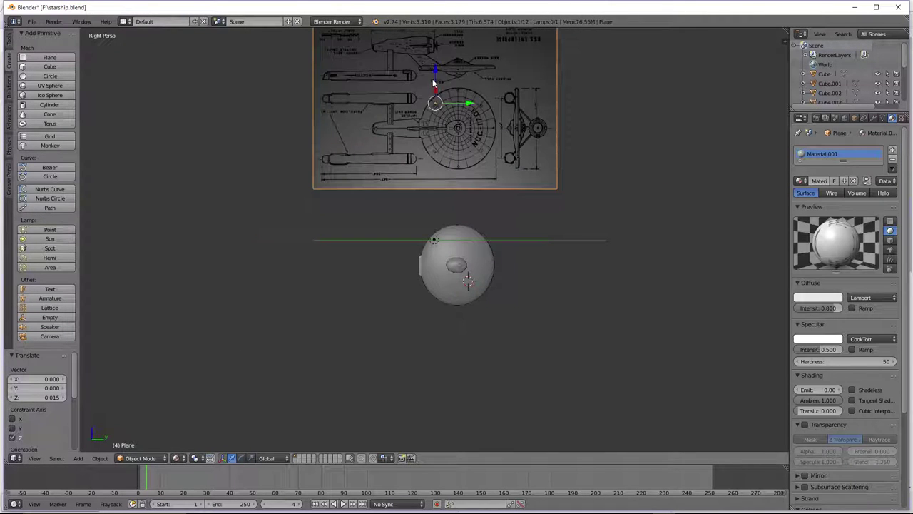
{"action": "left_click_drag", "start_coordinate": [433, 83], "coordinate": [434, 213]}
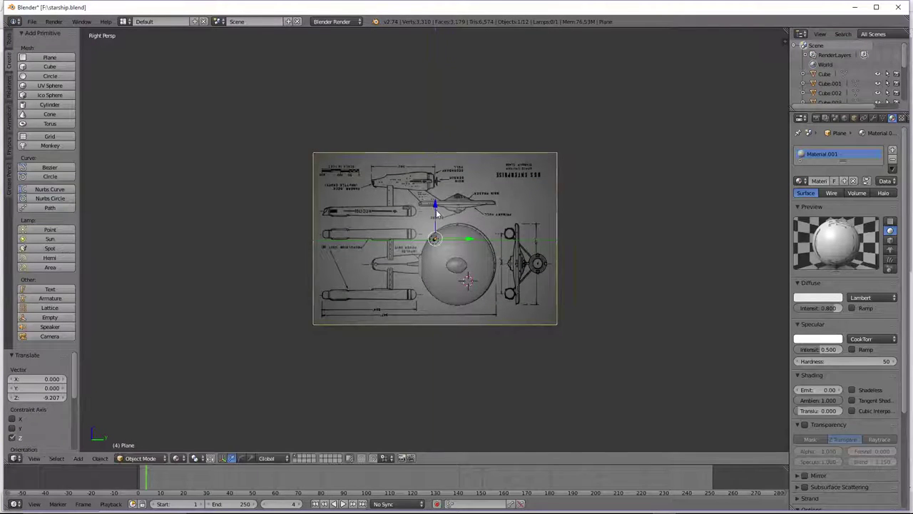
{"action": "left_click_drag", "start_coordinate": [469, 239], "coordinate": [439, 241]}
{"action": "scroll", "coordinate": [437, 273], "scroll_direction": "up", "scroll_amount": 2}
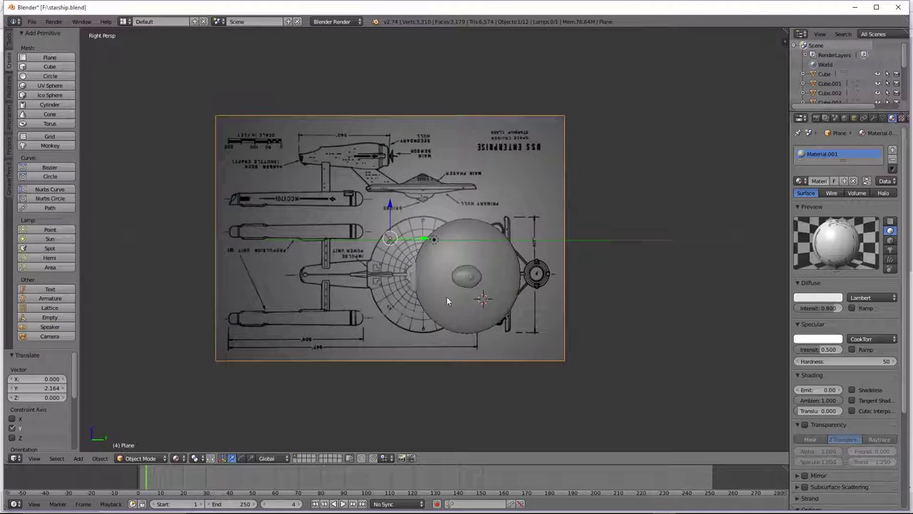
{"action": "scroll", "coordinate": [447, 299], "scroll_direction": "up", "scroll_amount": 2}
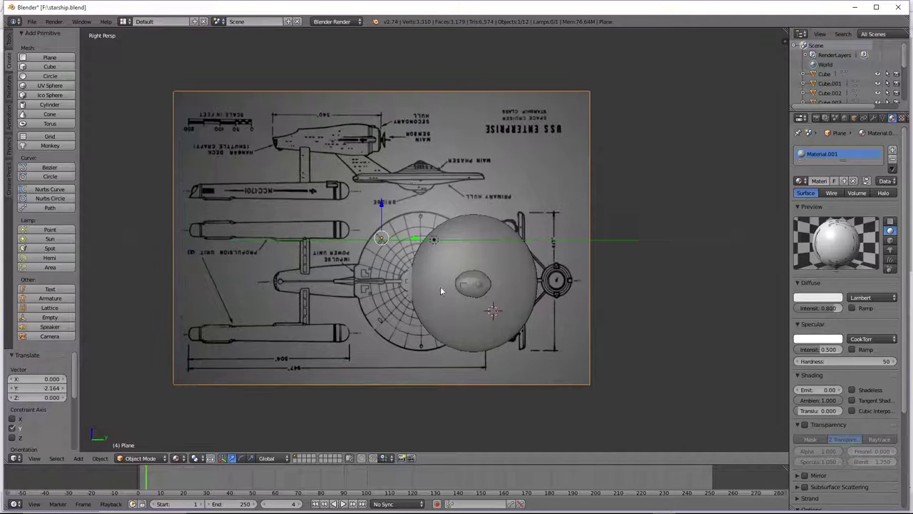
{"action": "scroll", "coordinate": [305, 71], "scroll_direction": "up", "scroll_amount": 1}
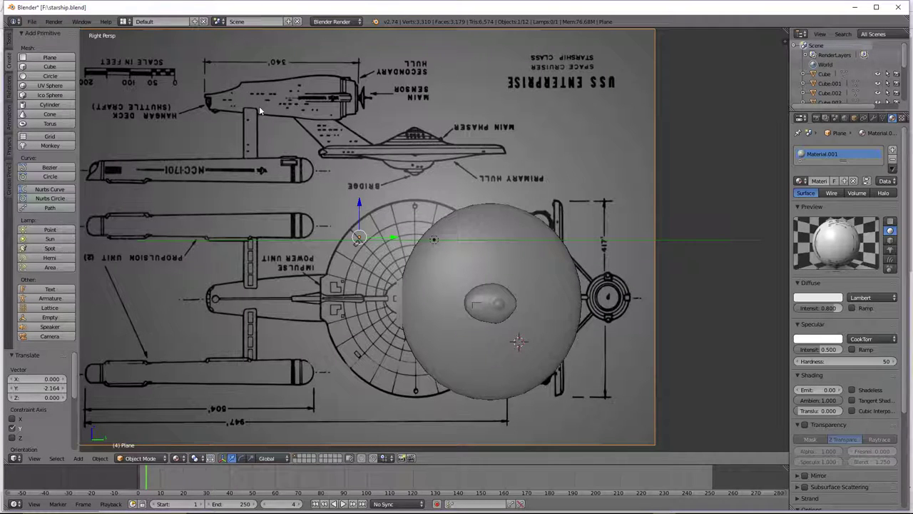
Add a cube, scale it down and move it onto the secondary hull in the blueprint's side view.
{"action": "left_click", "coordinate": [49, 66]}
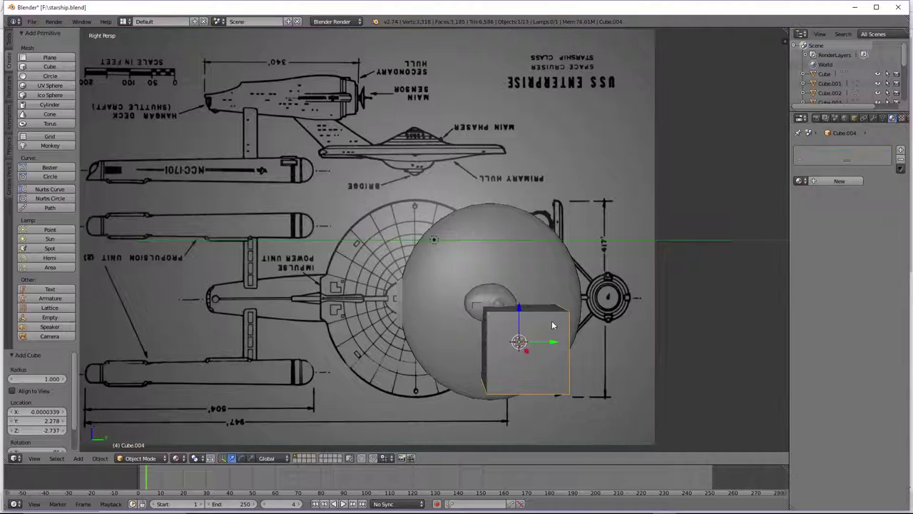
{"action": "left_click_drag", "start_coordinate": [521, 306], "coordinate": [515, 168]}
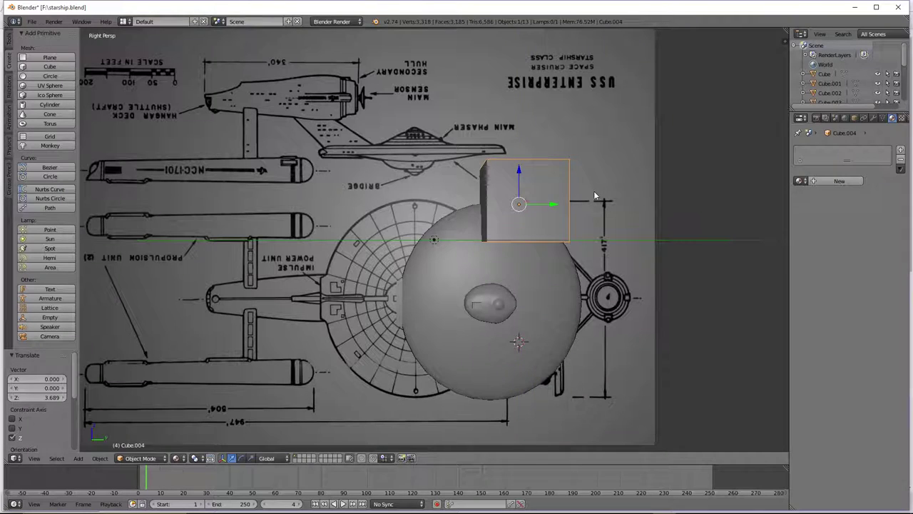
{"action": "key", "text": "s"}
{"action": "left_click", "coordinate": [561, 201]}
{"action": "left_click_drag", "start_coordinate": [556, 204], "coordinate": [286, 56]}
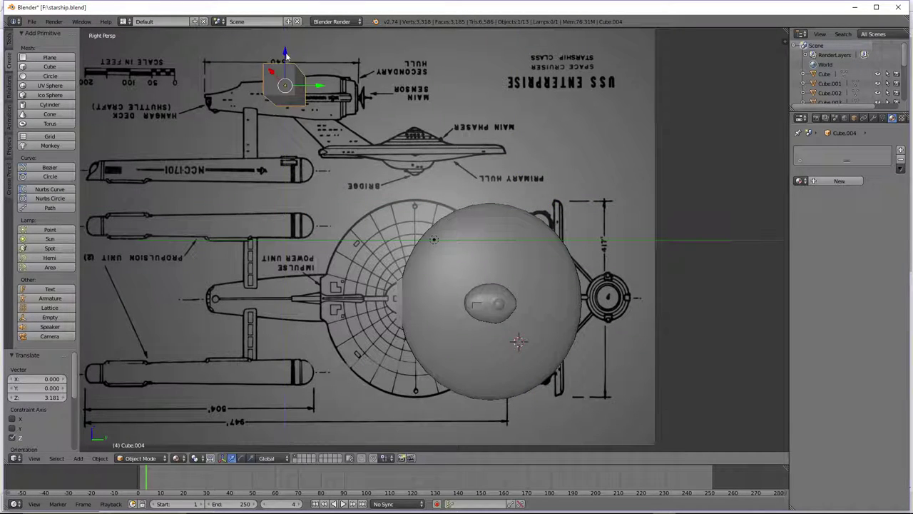
Move the small cube about -0.394 along X toward the blueprint and lower it about 0.032 along Z.
{"action": "middle_click_drag", "start_coordinate": [285, 71], "coordinate": [291, 84]}
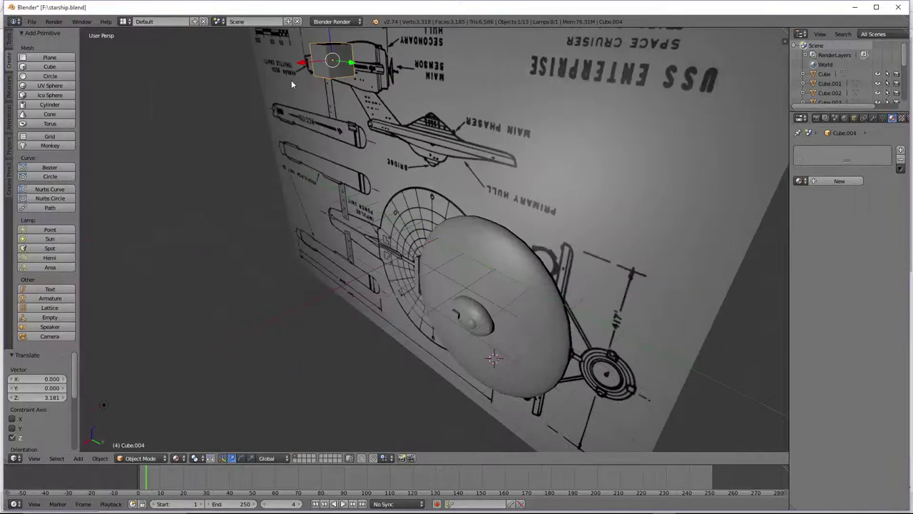
{"action": "left_click_drag", "start_coordinate": [301, 66], "coordinate": [334, 47]}
{"action": "middle_click_drag", "start_coordinate": [334, 47], "coordinate": [341, 52]}
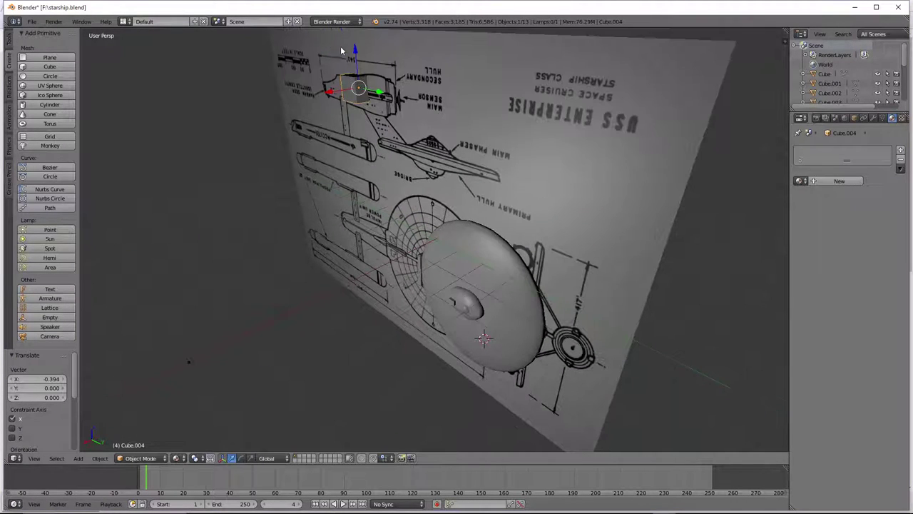
{"action": "left_click_drag", "start_coordinate": [354, 50], "coordinate": [354, 52]}
{"action": "key", "text": "KP_3"}
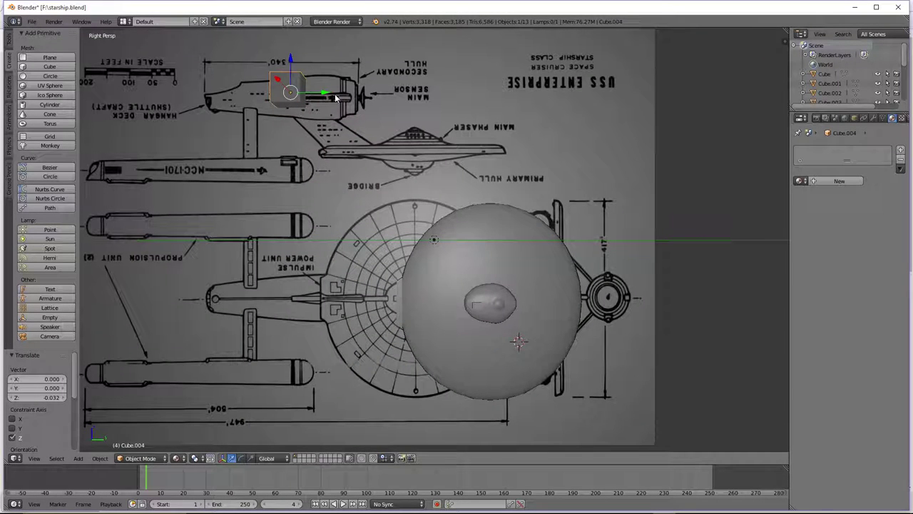
Shrink the cube further and move it about -1.997 along Y, adjusting its height to fit the hangar deck end.
{"action": "key", "text": "s"}
{"action": "left_click", "coordinate": [313, 95]}
{"action": "left_click_drag", "start_coordinate": [328, 92], "coordinate": [257, 100]}
{"action": "left_click_drag", "start_coordinate": [222, 62], "coordinate": [223, 59]}
{"action": "key", "text": "z"}
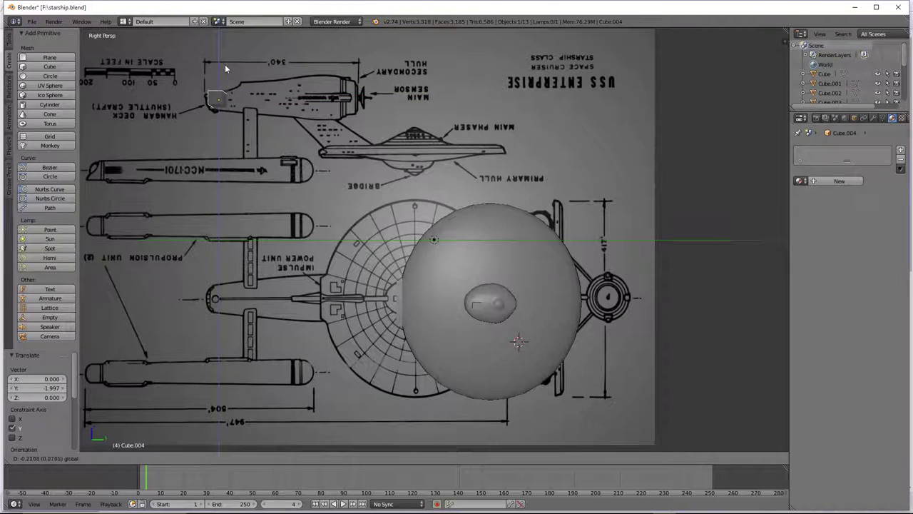
{"action": "left_click", "coordinate": [227, 66]}
In edit mode, select the four vertices of the cube's face toward the main sensor, using wireframe display, and restore the blueprint display.
{"action": "key", "text": "Tab"}
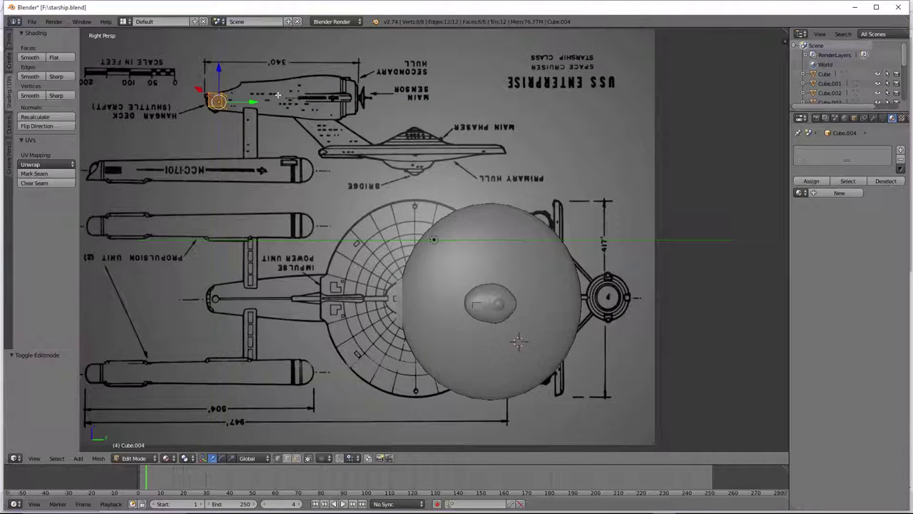
{"action": "key", "text": "z"}
{"action": "key", "text": "a"}
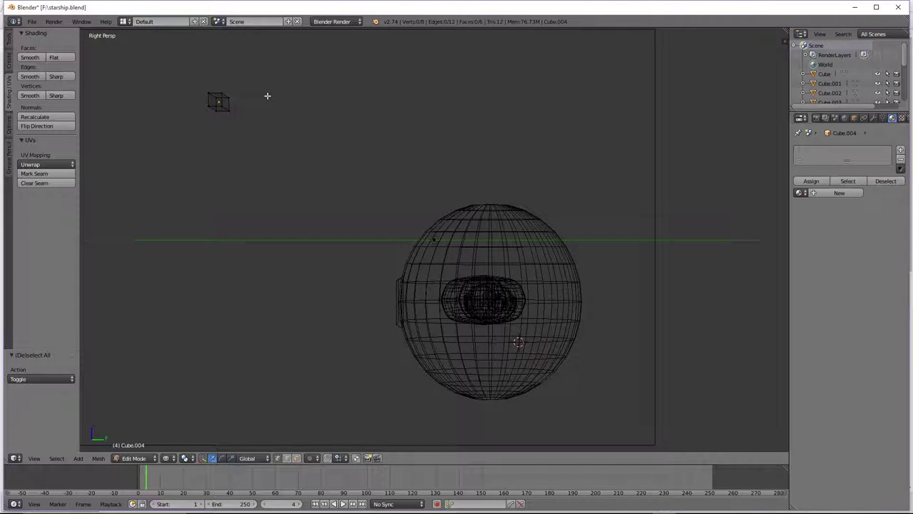
{"action": "key", "text": "b"}
{"action": "left_click_drag", "start_coordinate": [250, 84], "coordinate": [216, 124]}
{"action": "key", "text": "a"}
{"action": "key", "text": "KP_4"}
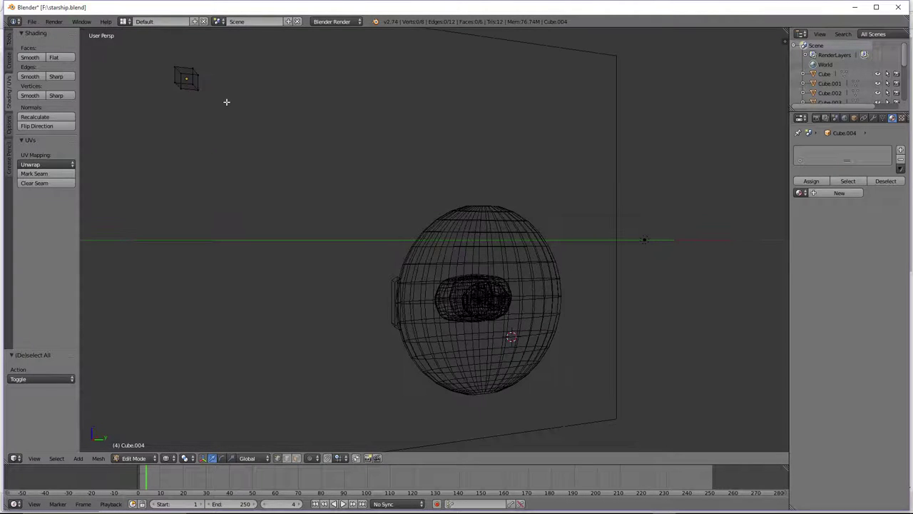
{"action": "key", "text": "b"}
{"action": "left_click_drag", "start_coordinate": [216, 53], "coordinate": [188, 126]}
{"action": "left_click", "coordinate": [168, 458]}
{"action": "left_click", "coordinate": [183, 407]}
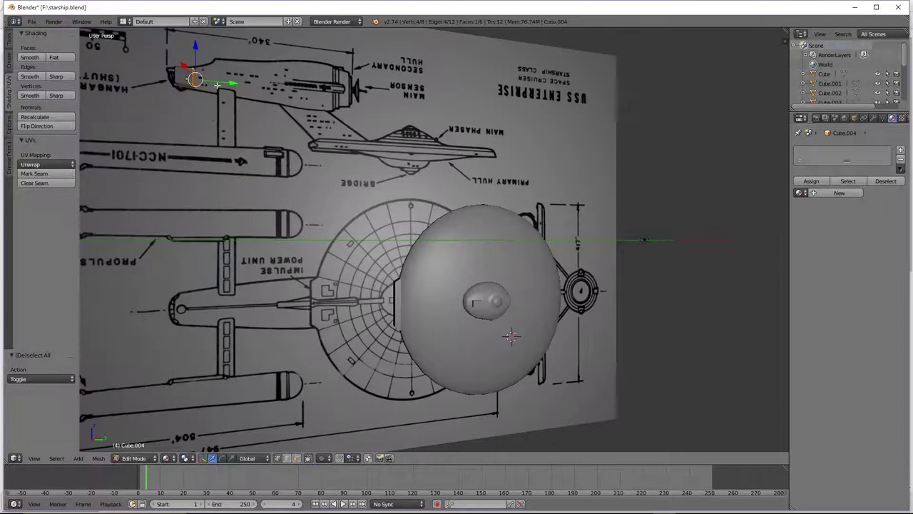
Scale the selected face by about 1.182, extrude it about 0.570 along Y and pull it back about 0.220.
{"action": "key", "text": "s"}
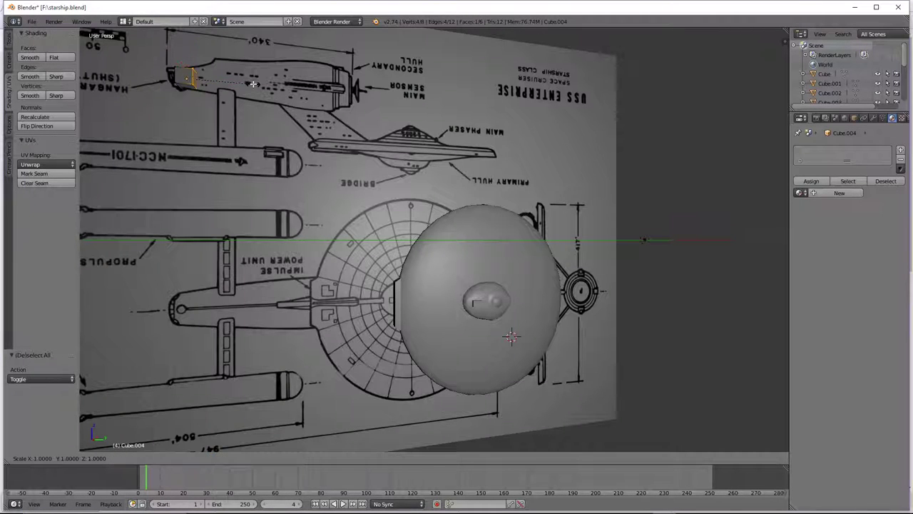
{"action": "left_click", "coordinate": [264, 85]}
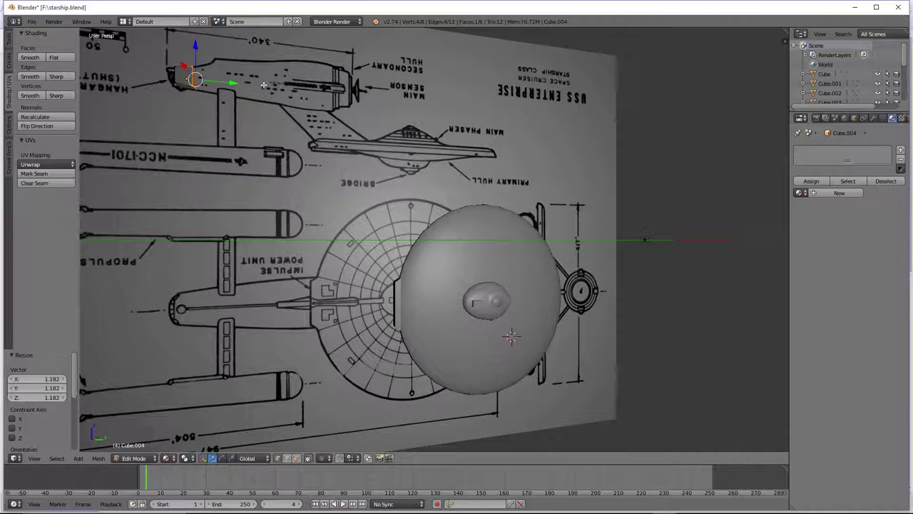
{"action": "key", "text": "e"}
{"action": "left_click", "coordinate": [289, 85]}
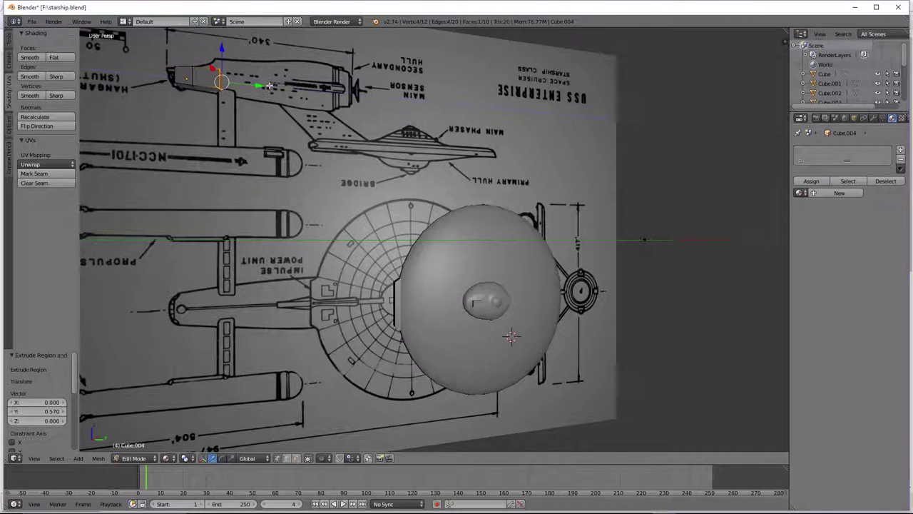
{"action": "left_click_drag", "start_coordinate": [260, 85], "coordinate": [249, 84]}
Enlarge the extruded end face by about 1.44 and raise it about 0.067 along Z to match the hull outline.
{"action": "key", "text": "s"}
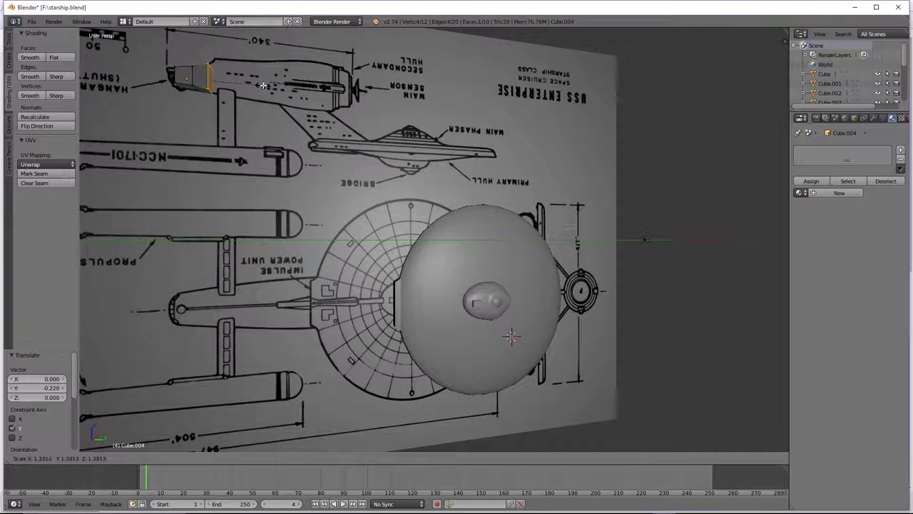
{"action": "left_click", "coordinate": [263, 85]}
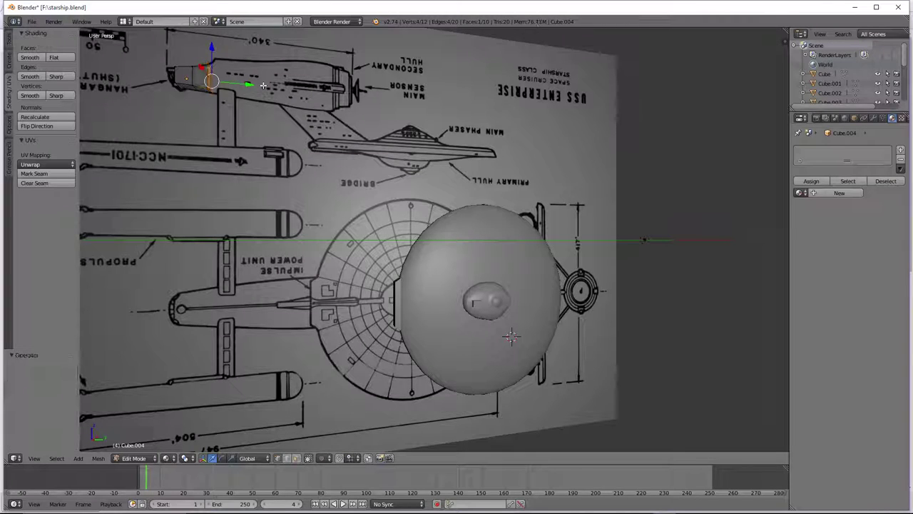
{"action": "key", "text": "KP_8"}
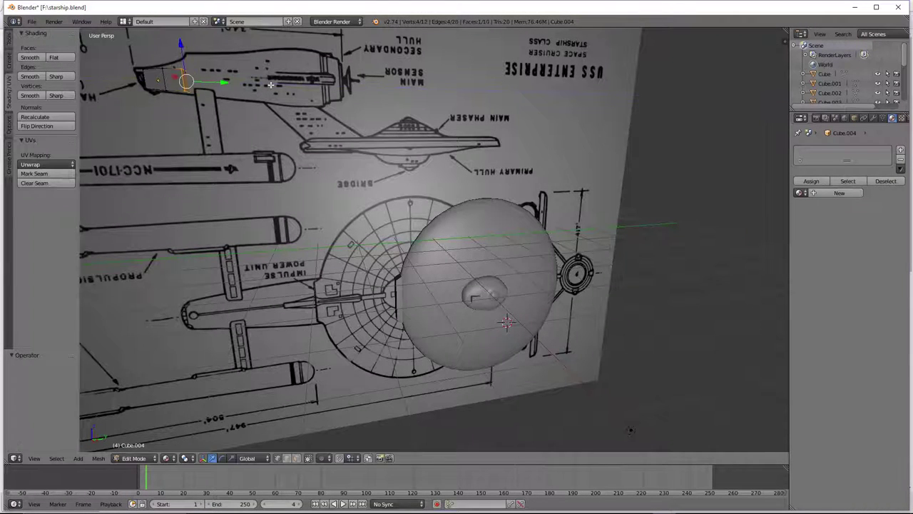
{"action": "key", "text": "s"}
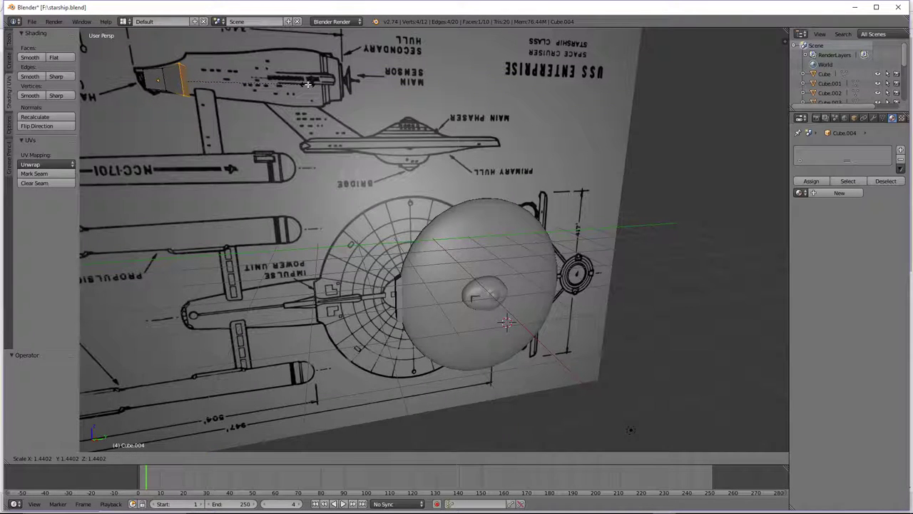
{"action": "left_click", "coordinate": [312, 84]}
{"action": "key", "text": "g"}
{"action": "key", "text": "z"}
{"action": "left_click", "coordinate": [241, 72]}
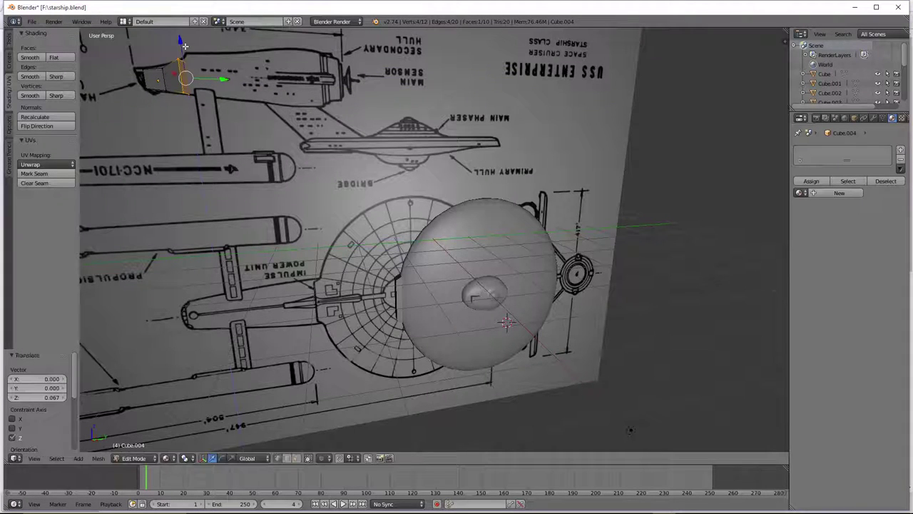
Extrude the end face another 0.510 or so along Y and scale it by about 1.258.
{"action": "key", "text": "e"}
{"action": "left_click", "coordinate": [277, 76]}
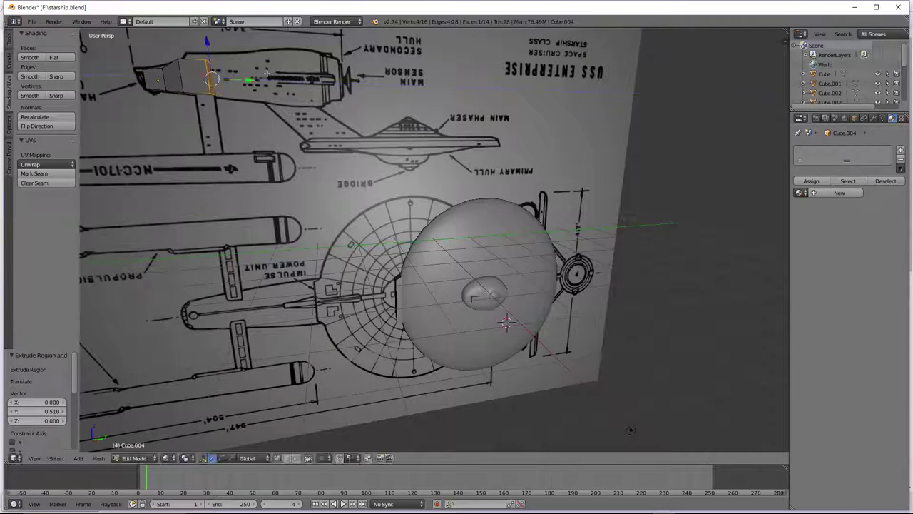
{"action": "key", "text": "s"}
{"action": "left_click", "coordinate": [262, 65]}
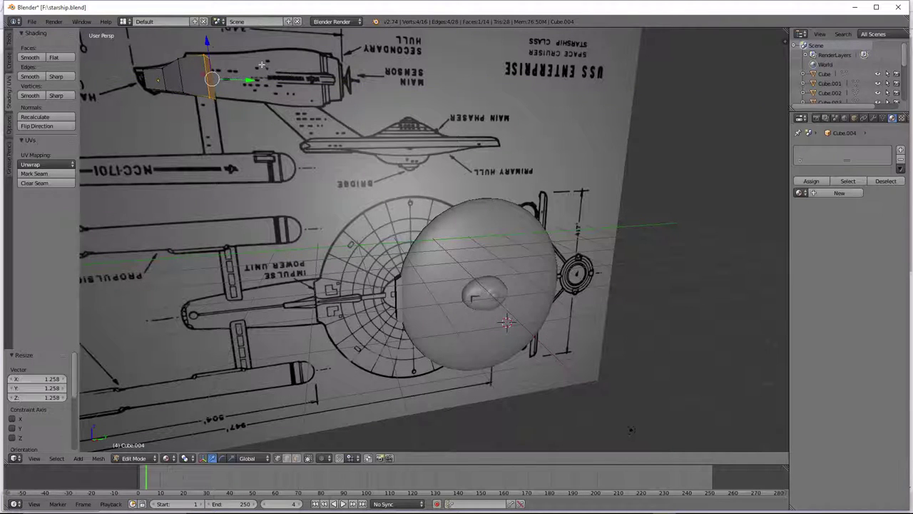
Raise the secondary hull's selected end face about 0.091 along Z to follow the blueprint outline.
{"action": "key", "text": "g"}
{"action": "key", "text": "z"}
{"action": "left_click", "coordinate": [210, 39]}
{"action": "key", "text": "s"}
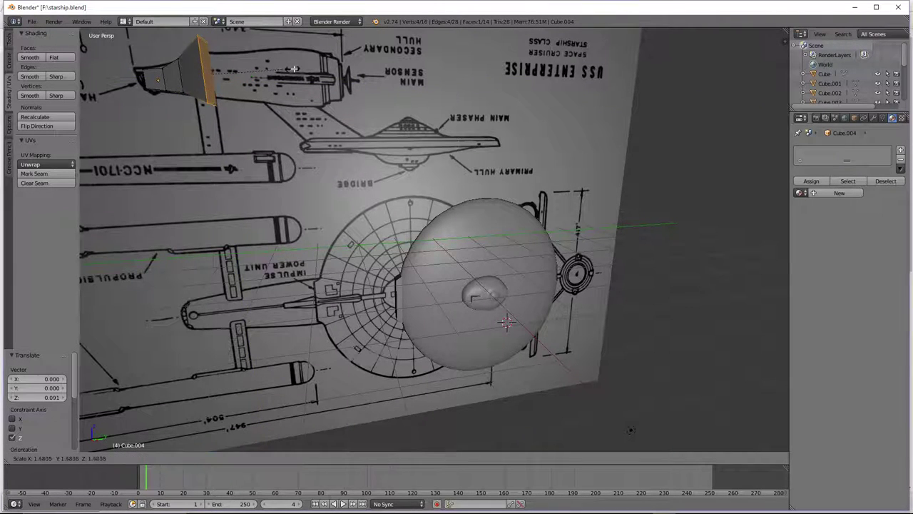
{"action": "left_click", "coordinate": [286, 70]}
{"action": "key", "text": "ctrl+z"}
Extrude the end face about 0.70 toward the main sensor, scale it by about 1.101 and lower it about 0.060 along Z.
{"action": "key", "text": "e"}
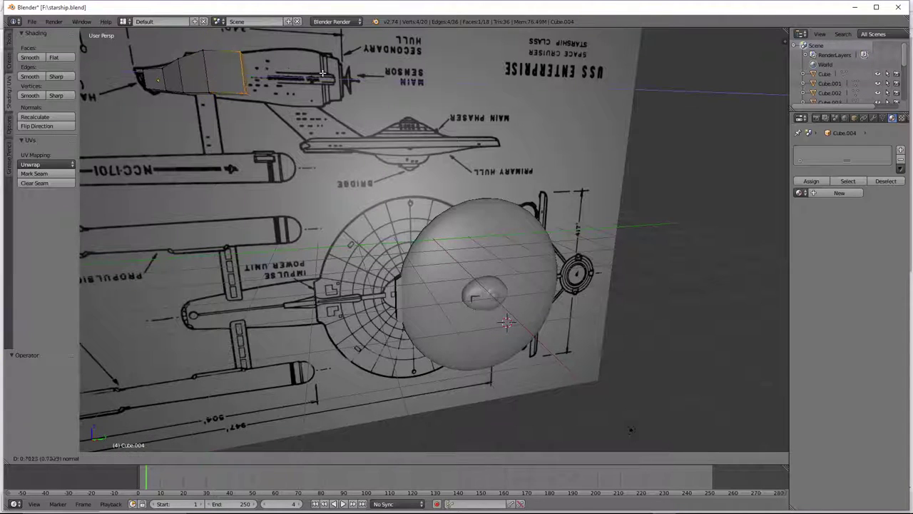
{"action": "left_click", "coordinate": [320, 73]}
{"action": "key", "text": "s"}
{"action": "left_click", "coordinate": [327, 74]}
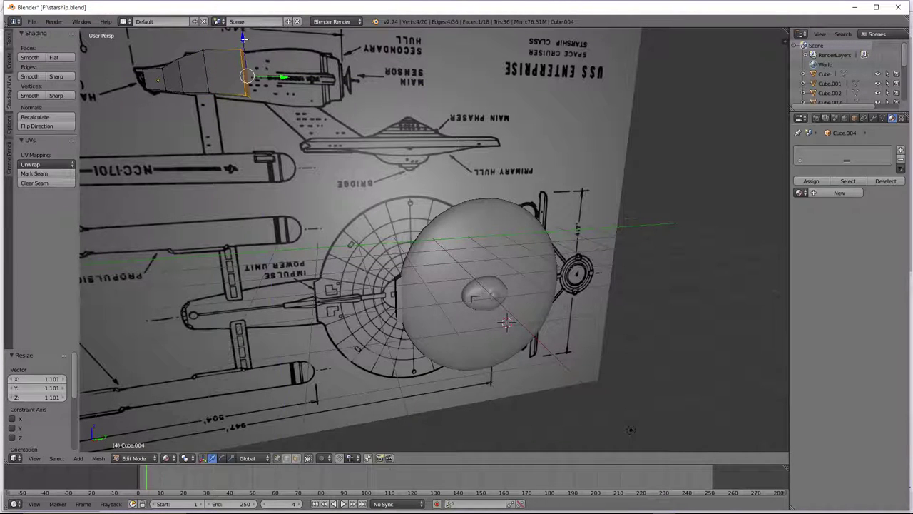
{"action": "left_click_drag", "start_coordinate": [243, 39], "coordinate": [244, 43]}
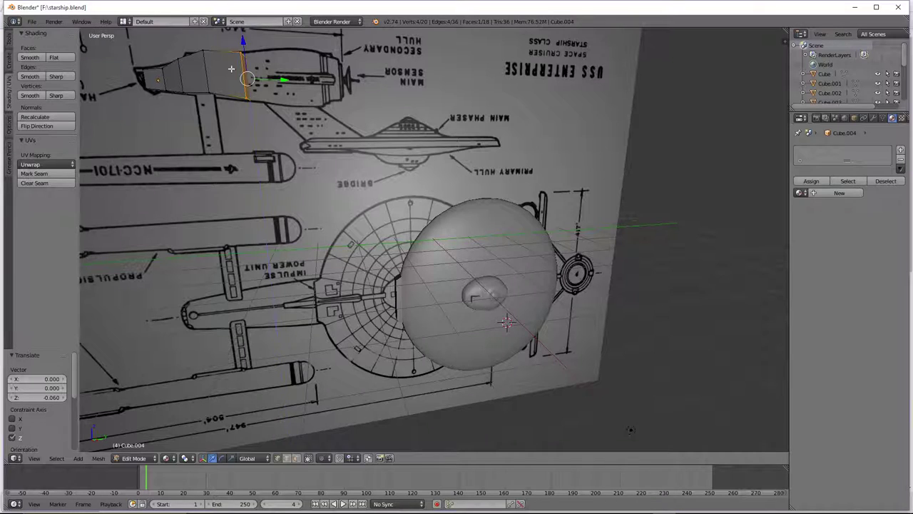
Extrude the hull's end face about 0.476 further along Y and enlarge it by about 1.115.
{"action": "key", "text": "e"}
{"action": "left_click", "coordinate": [312, 75]}
{"action": "key", "text": "s"}
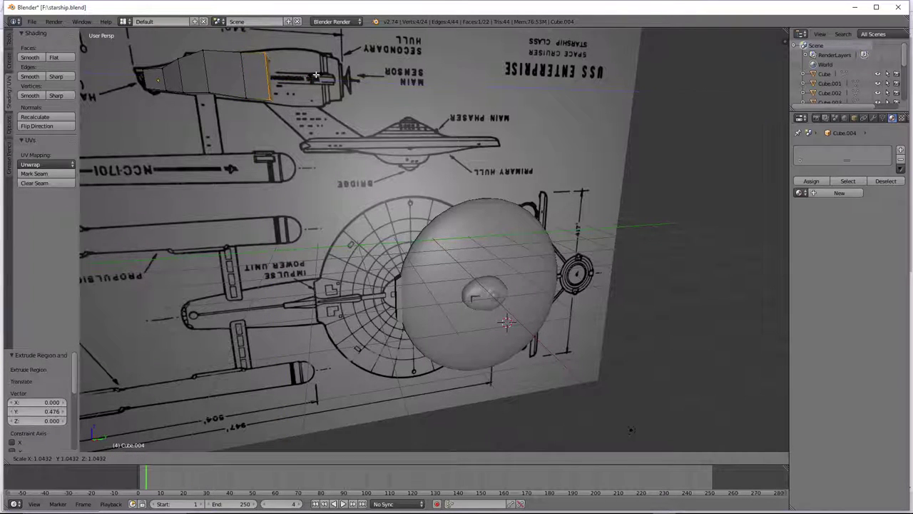
{"action": "left_click", "coordinate": [318, 76]}
Add another hull section by extruding the end face about 0.50 along Y and scaling it by about 1.137.
{"action": "key", "text": "e"}
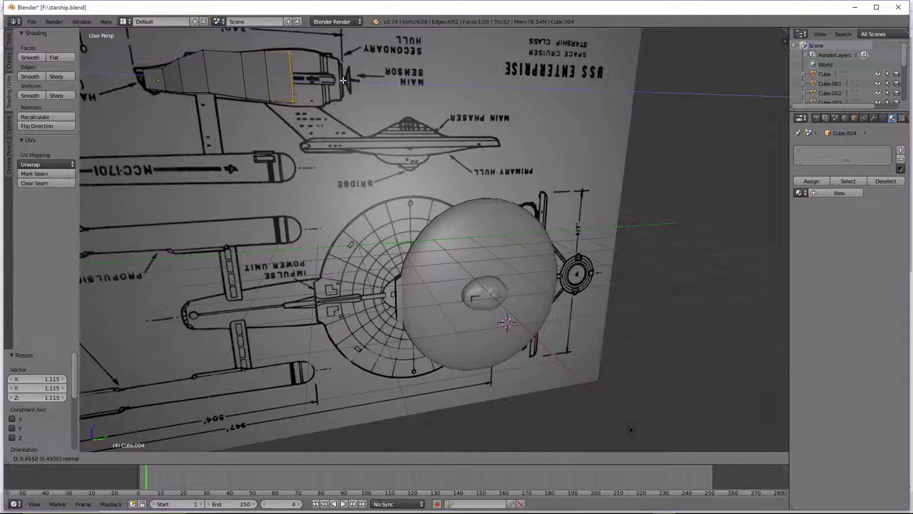
{"action": "left_click", "coordinate": [344, 79]}
{"action": "key", "text": "s"}
{"action": "left_click", "coordinate": [351, 82]}
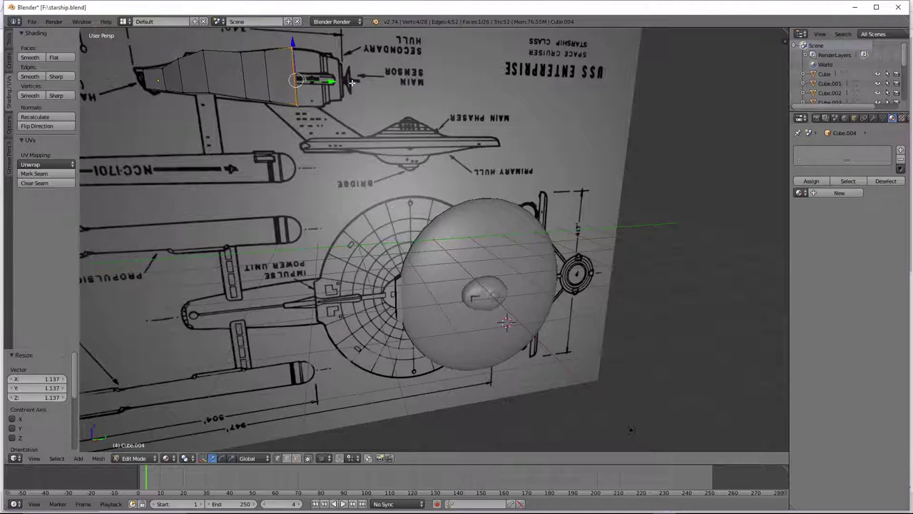
{"action": "key", "text": "e"}
{"action": "left_click", "coordinate": [351, 82]}
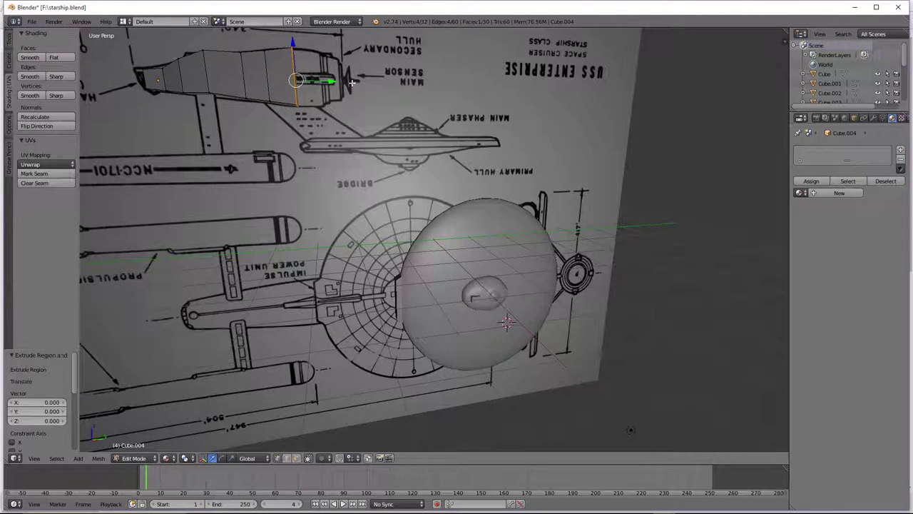
{"action": "key", "text": "ctrl+z"}
Shrink the hull's end face by a factor of about 0.957 and extrude it further toward the main sensor.
{"action": "key", "text": "s"}
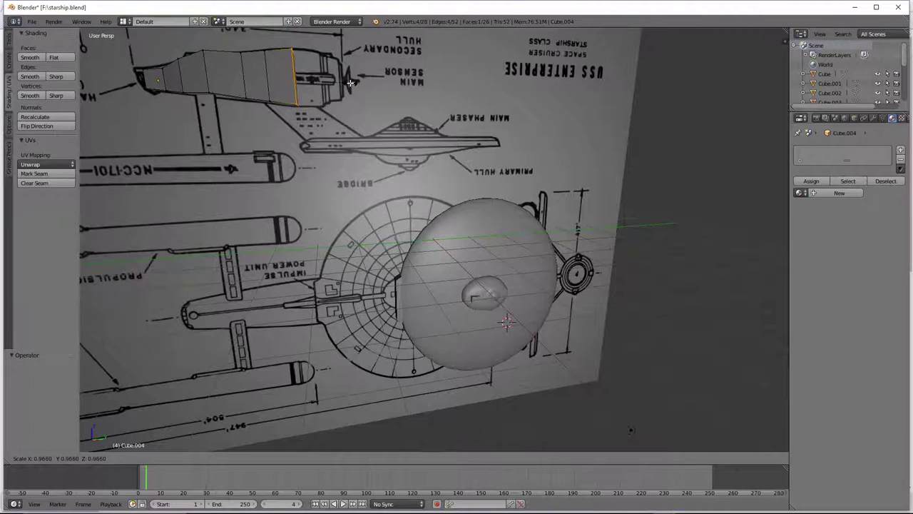
{"action": "left_click", "coordinate": [349, 82]}
{"action": "key", "text": "e"}
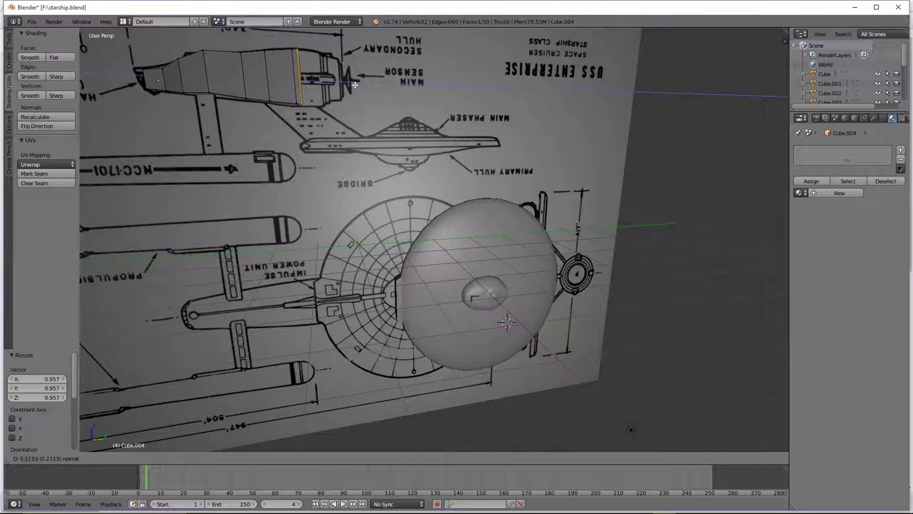
Extrude the secondary hull's front end by about 0.50, 0.35 and 0.12 along Y, scaling it to about 0.92 and 0.78 in between.
{"action": "left_click", "coordinate": [373, 89]}
{"action": "key", "text": "s"}
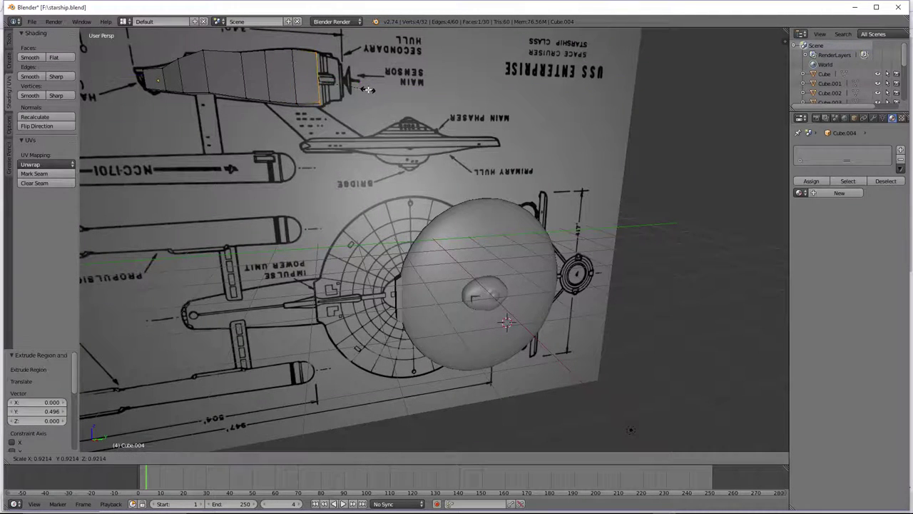
{"action": "left_click", "coordinate": [369, 89]}
{"action": "key", "text": "e"}
{"action": "left_click", "coordinate": [384, 92]}
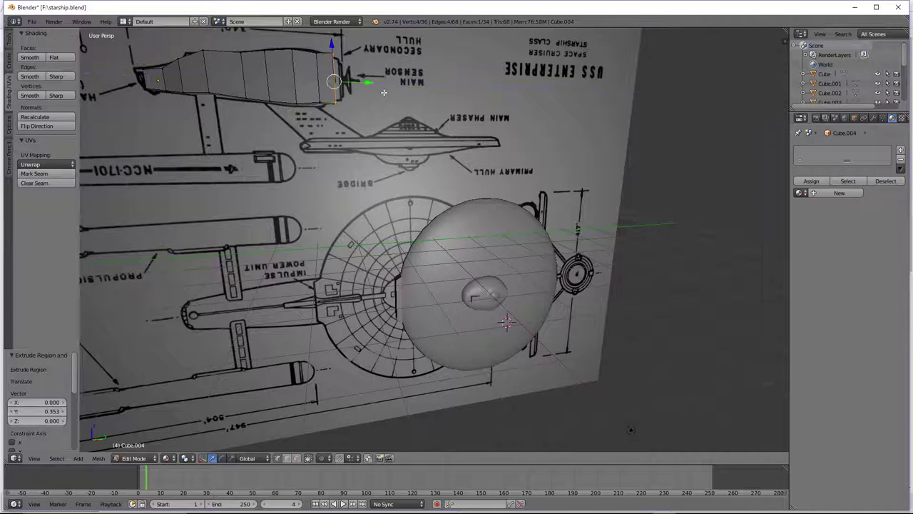
{"action": "key", "text": "s"}
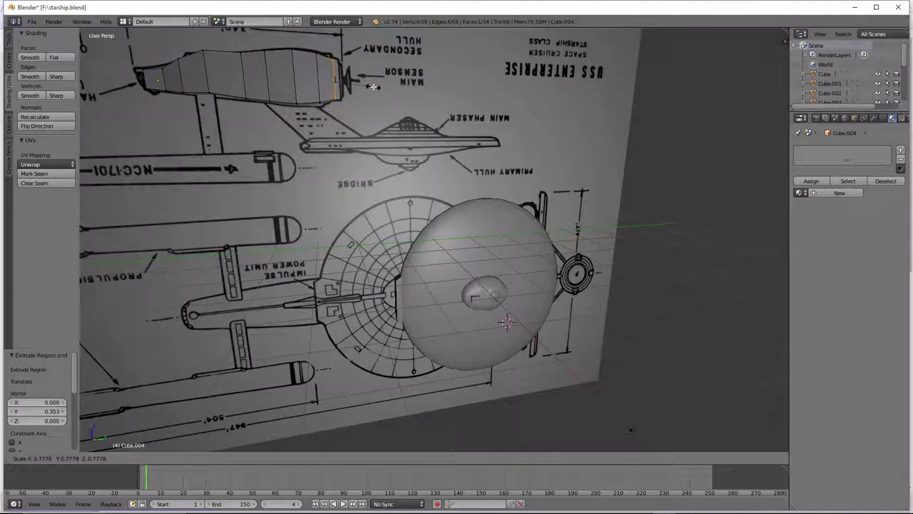
{"action": "left_click", "coordinate": [372, 87]}
{"action": "key", "text": "e"}
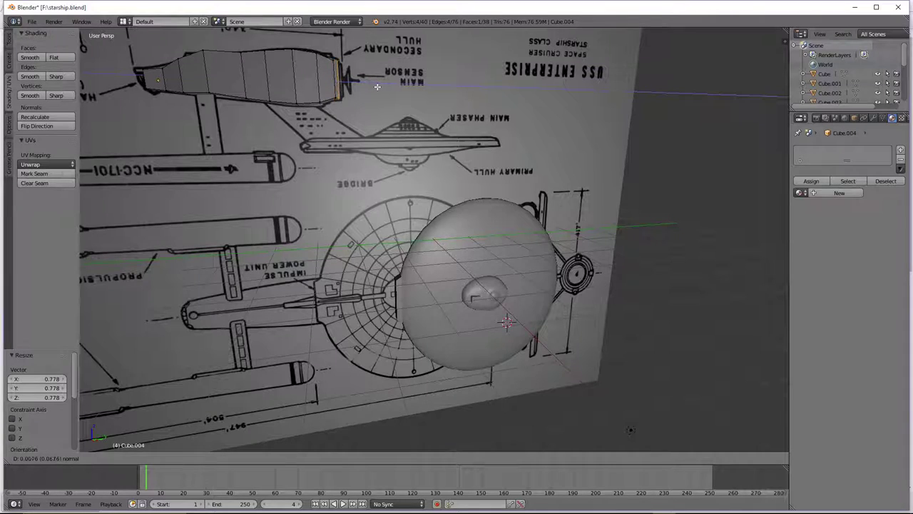
{"action": "left_click", "coordinate": [379, 86]}
Smooth all vertices of the secondary hull mesh, subdivide it with one cut at smoothness 1, and return to Object Mode.
{"action": "middle_click_drag", "start_coordinate": [230, 98], "coordinate": [230, 99]}
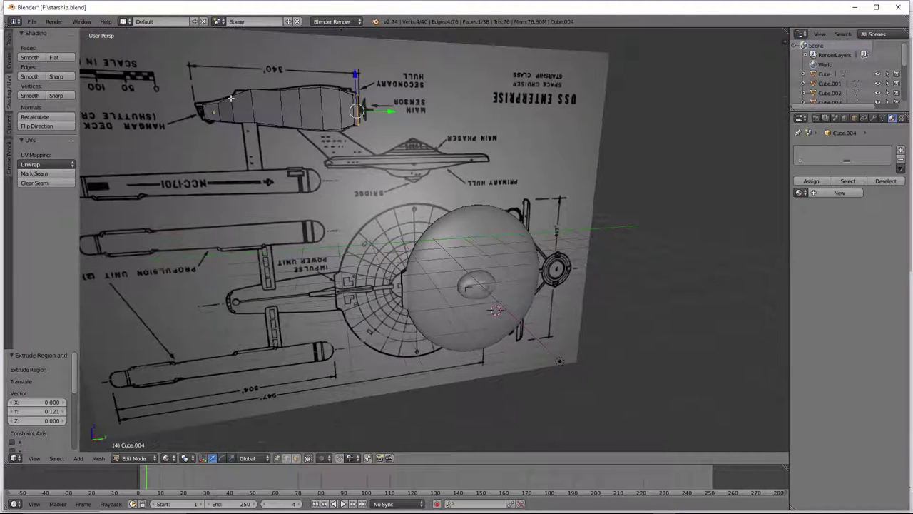
{"action": "key", "text": "a"}
{"action": "key", "text": "a"}
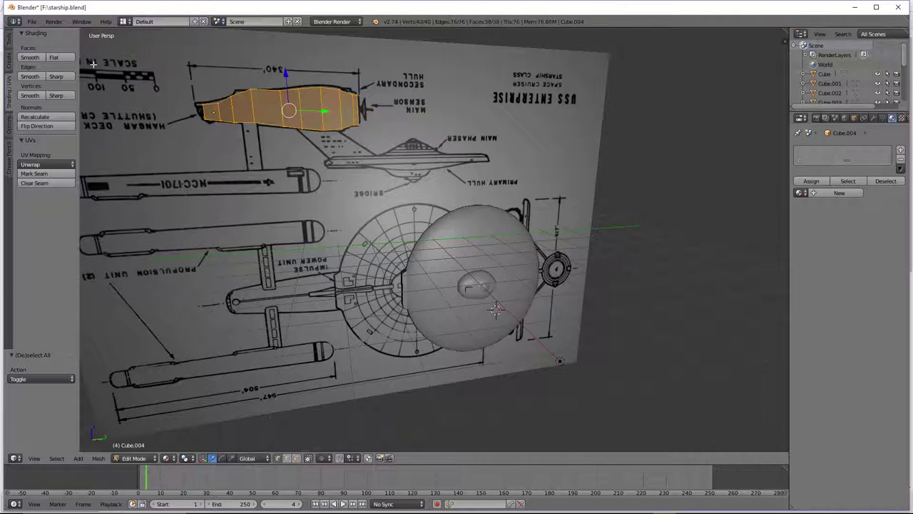
{"action": "left_click", "coordinate": [30, 95]}
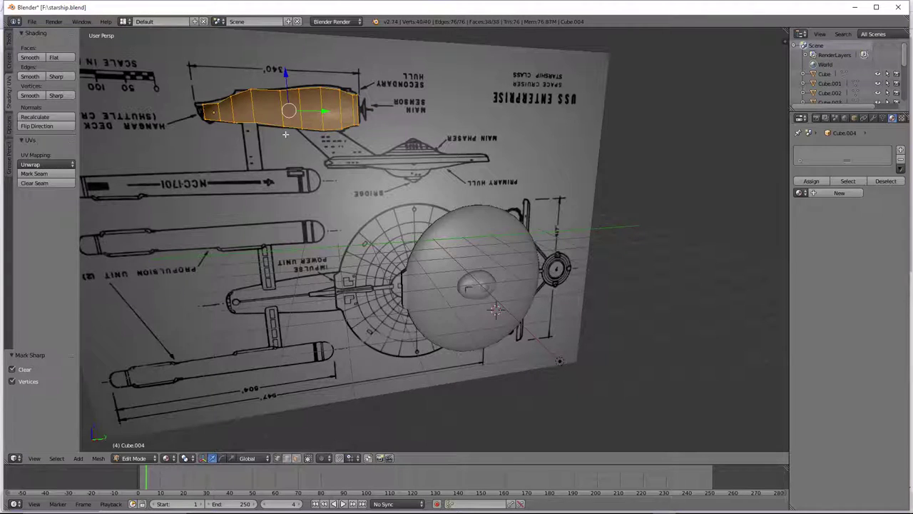
{"action": "key", "text": "w"}
{"action": "left_click", "coordinate": [264, 136]}
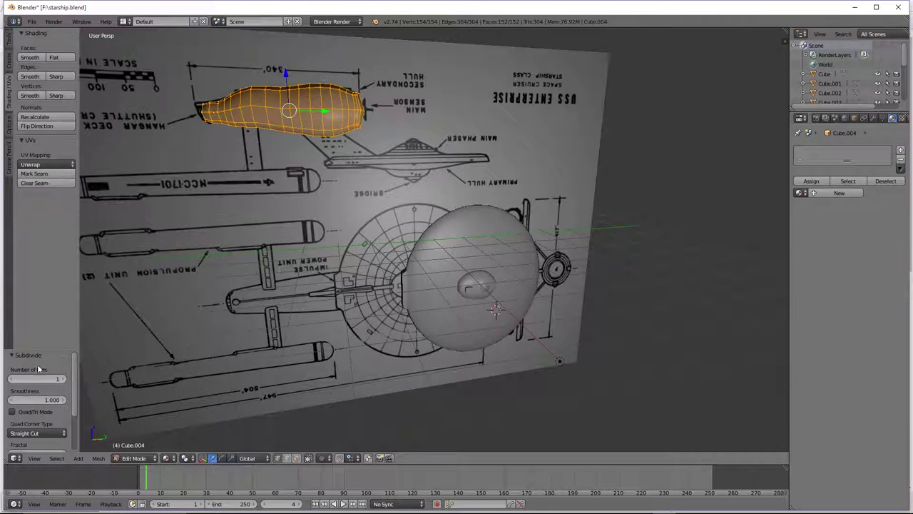
{"action": "key", "text": "Tab"}
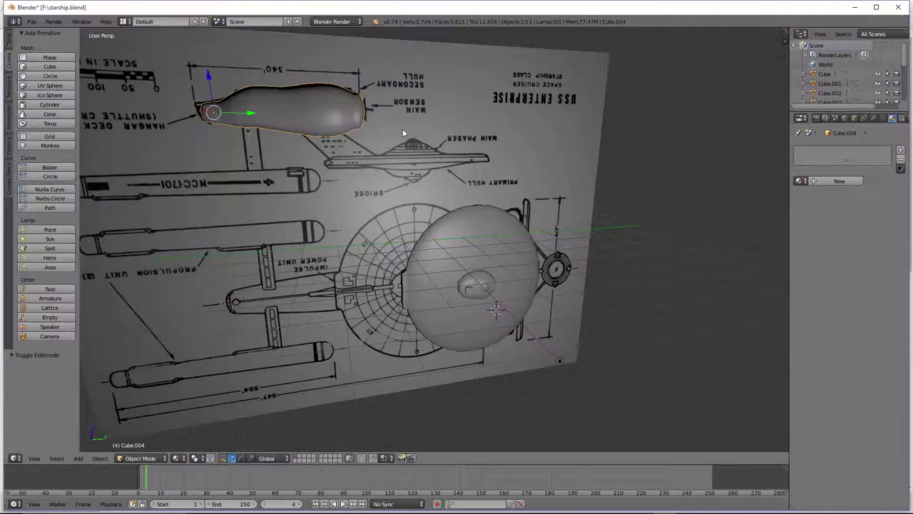
Lower the secondary hull by about 5.75 along Z to the level of the saucer.
{"action": "key", "text": "KP_6"}
{"action": "key", "text": "KP_6"}
{"action": "key", "text": "KP_6"}
{"action": "key", "text": "KP_6"}
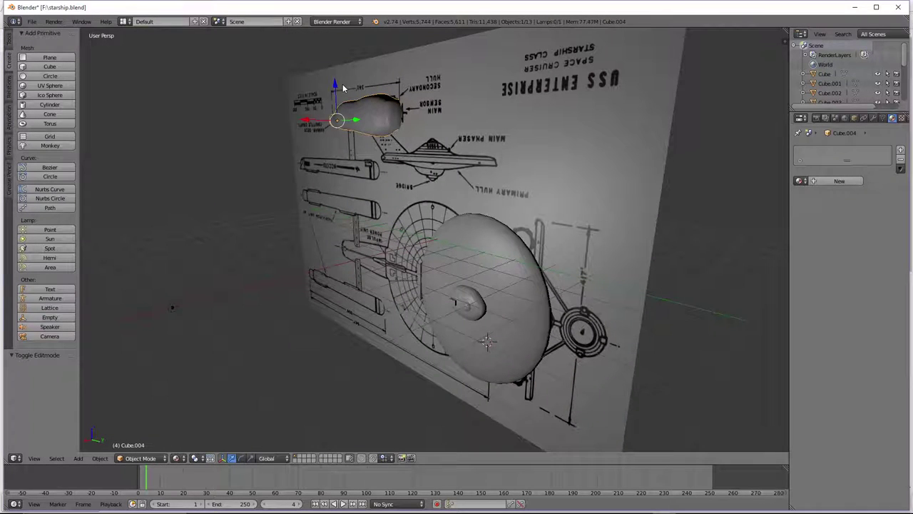
{"action": "left_click", "coordinate": [331, 80]}
{"action": "left_click_drag", "start_coordinate": [331, 85], "coordinate": [344, 219]}
Shift the secondary hull about 1.03 along Y toward the saucer and about -0.85 along X.
{"action": "key", "text": "KP_4"}
{"action": "key", "text": "KP_4"}
{"action": "key", "text": "KP_4"}
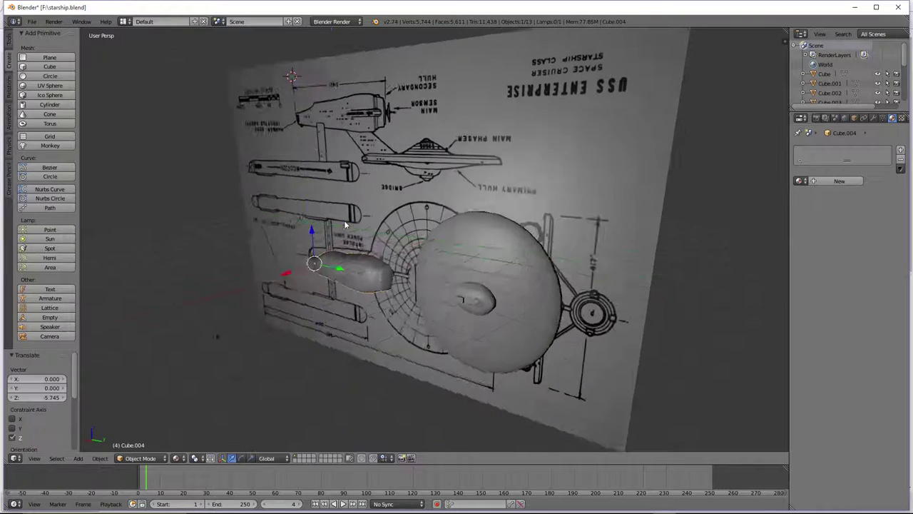
{"action": "left_click_drag", "start_coordinate": [291, 295], "coordinate": [322, 294]}
{"action": "middle_click_drag", "start_coordinate": [323, 295], "coordinate": [334, 335]}
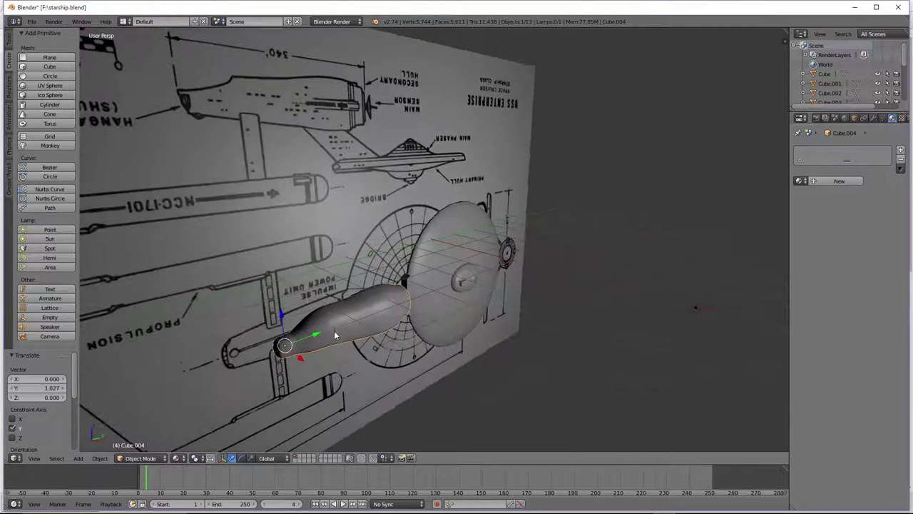
{"action": "left_click_drag", "start_coordinate": [312, 360], "coordinate": [288, 347]}
Add a cube for the connecting neck, flatten it to about 0.24 along X, and shrink it uniformly.
{"action": "middle_click_drag", "start_coordinate": [288, 347], "coordinate": [301, 103]}
{"action": "scroll", "coordinate": [301, 102], "scroll_direction": "up", "scroll_amount": 4}
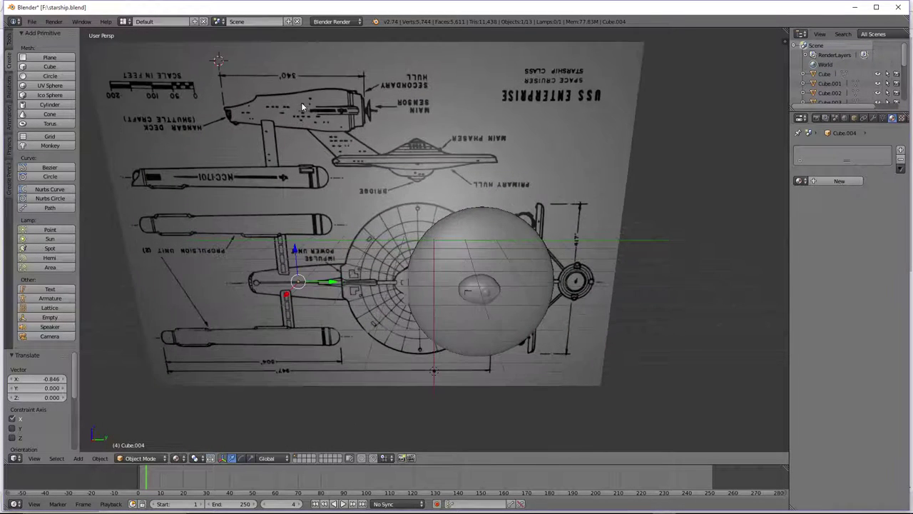
{"action": "left_click", "coordinate": [57, 67]}
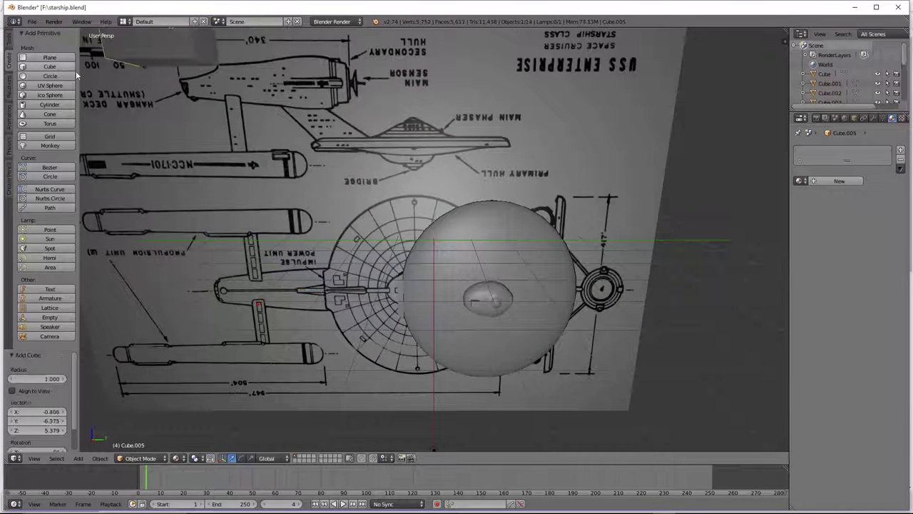
{"action": "scroll", "coordinate": [287, 130], "scroll_direction": "down", "scroll_amount": 4}
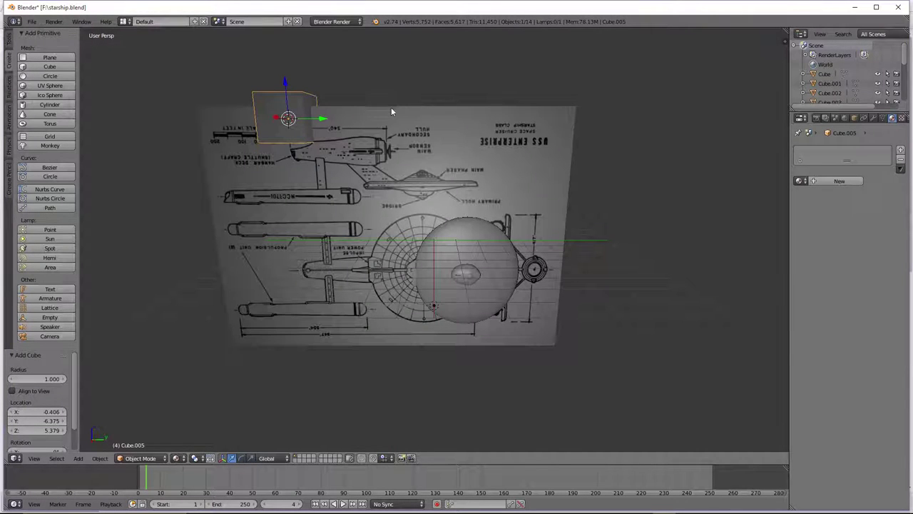
{"action": "key", "text": "s"}
{"action": "key", "text": "y"}
{"action": "key", "text": "x"}
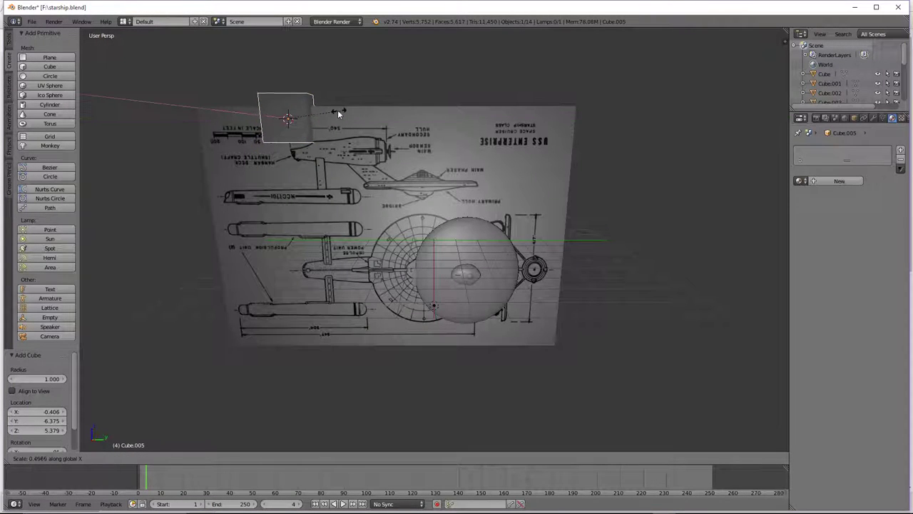
{"action": "left_click", "coordinate": [313, 118]}
{"action": "key", "text": "s"}
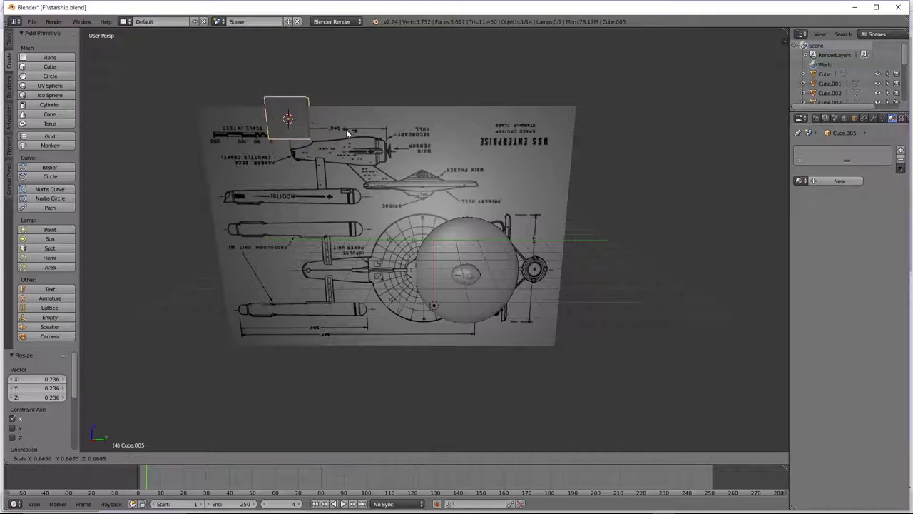
{"action": "left_click", "coordinate": [314, 125]}
Move the small cube about -2.32 along Z and about 3.26 along Y toward the neck in the side-view blueprint.
{"action": "key", "text": "g"}
{"action": "key", "text": "z"}
{"action": "left_click", "coordinate": [306, 148]}
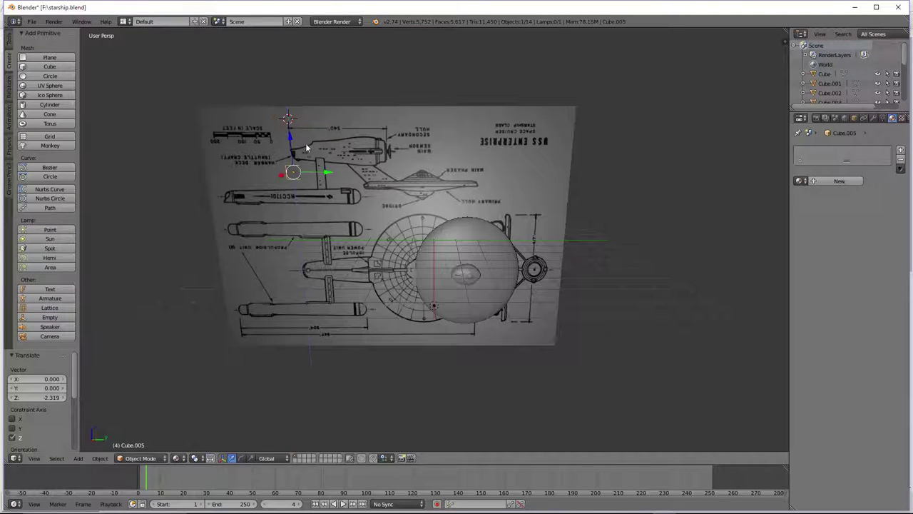
{"action": "key", "text": "g"}
{"action": "key", "text": "y"}
{"action": "left_click", "coordinate": [394, 163]}
Nudge the cube about 0.41 along Y and slightly down along Z to fit inside the blueprint's neck.
{"action": "scroll", "coordinate": [385, 157], "scroll_direction": "up", "scroll_amount": 4}
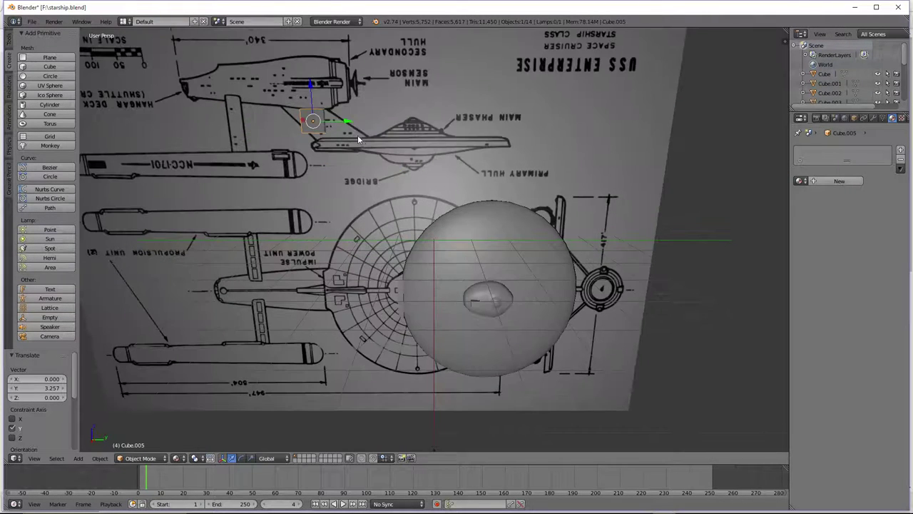
{"action": "left_click_drag", "start_coordinate": [324, 95], "coordinate": [344, 101]}
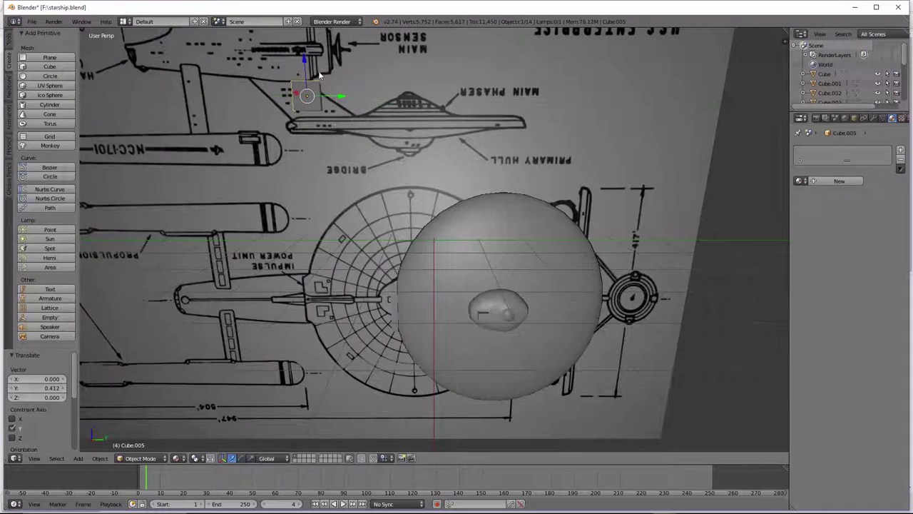
{"action": "left_click_drag", "start_coordinate": [306, 65], "coordinate": [308, 76]}
{"action": "key", "text": "z"}
{"action": "left_click", "coordinate": [308, 75]}
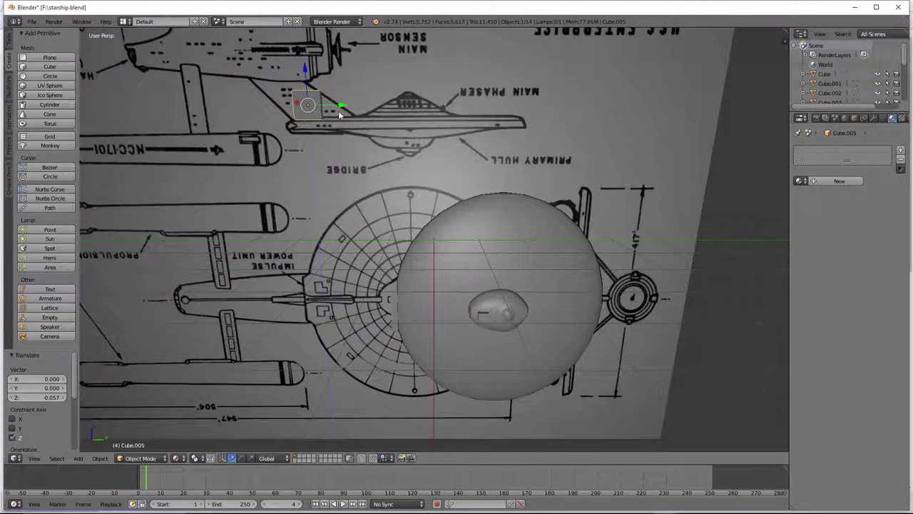
Edit the cube's mesh and move its lower front corner vertices about 0.77 along Y to the neck's front outline.
{"action": "key", "text": "z"}
{"action": "key", "text": "a"}
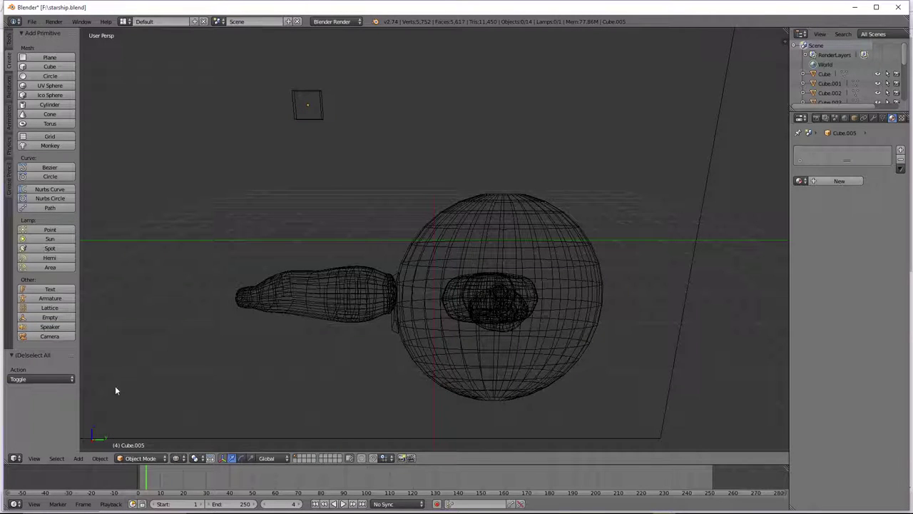
{"action": "key", "text": "Tab"}
{"action": "key", "text": "a"}
{"action": "key", "text": "b"}
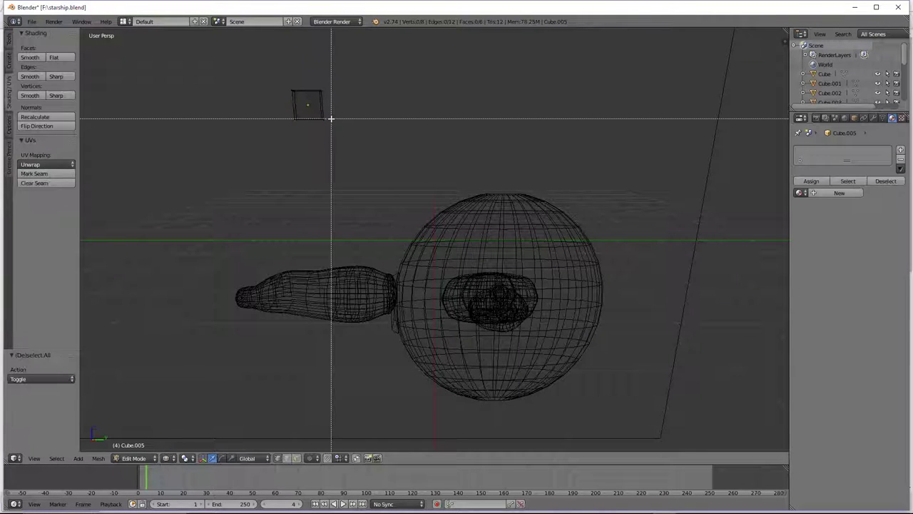
{"action": "left_click_drag", "start_coordinate": [332, 112], "coordinate": [298, 163]}
{"action": "left_click", "coordinate": [166, 458]}
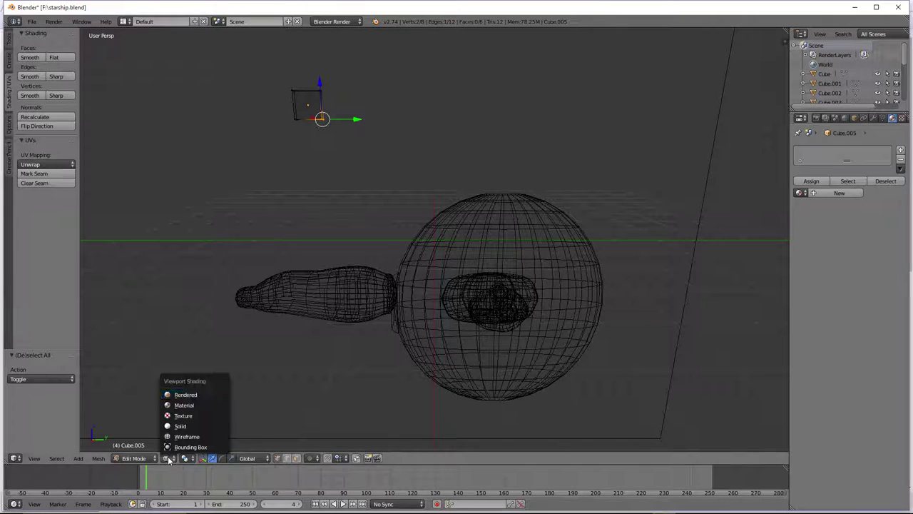
{"action": "left_click", "coordinate": [187, 404]}
{"action": "left_click_drag", "start_coordinate": [354, 115], "coordinate": [392, 114]}
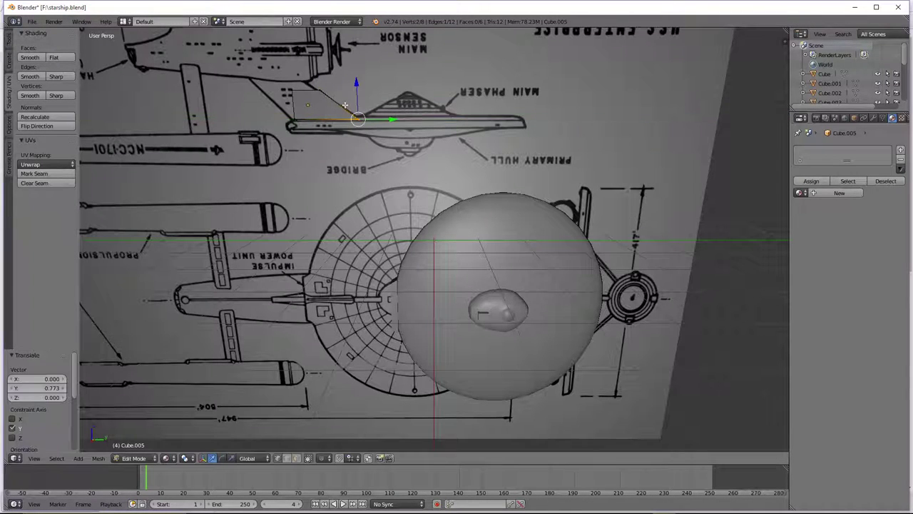
Move the neck's upper rear corner vertices back along Y and up about 0.31 along Z to match the blueprint outline.
{"action": "key", "text": "a"}
{"action": "key", "text": "z"}
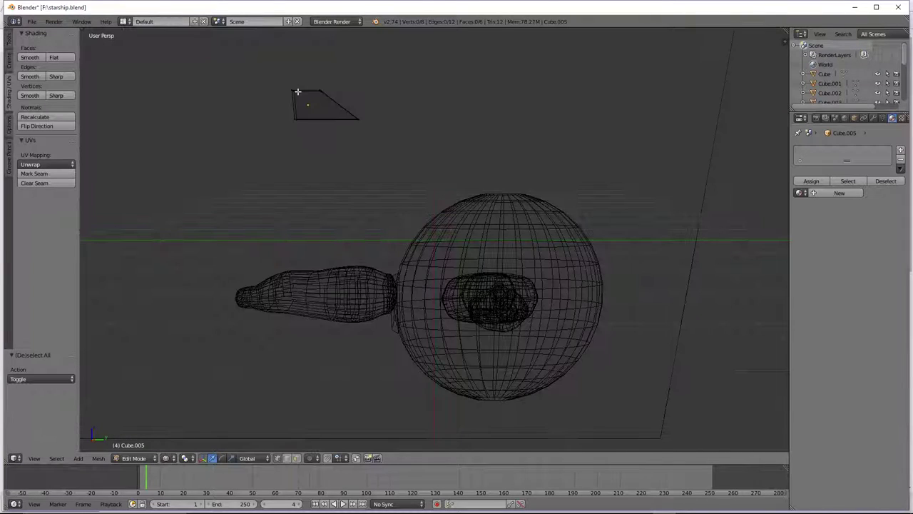
{"action": "key", "text": "b"}
{"action": "left_click_drag", "start_coordinate": [298, 79], "coordinate": [275, 120]}
{"action": "left_click", "coordinate": [168, 458]}
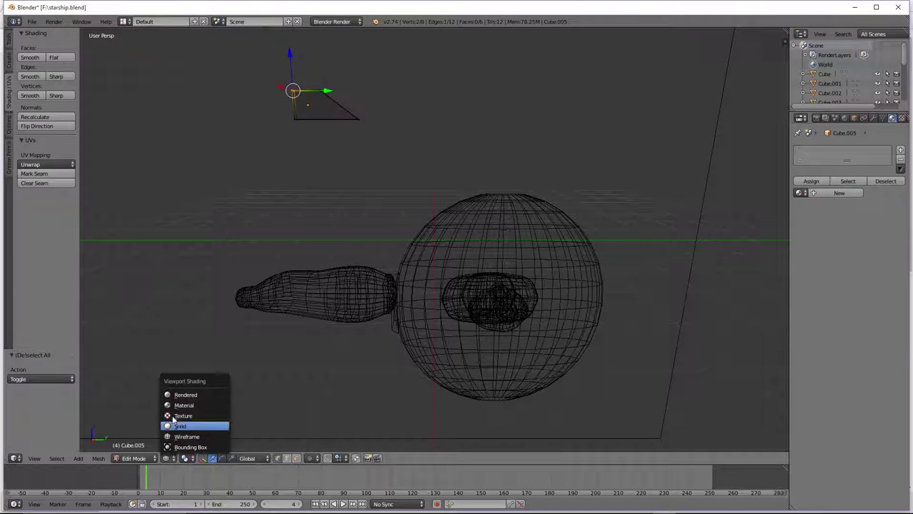
{"action": "left_click", "coordinate": [182, 405]}
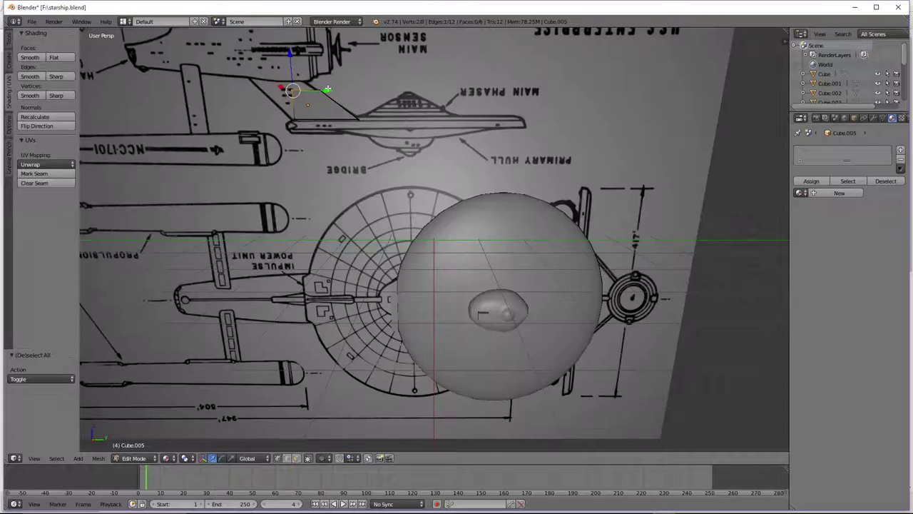
{"action": "key", "text": "g"}
{"action": "key", "text": "y"}
{"action": "left_click", "coordinate": [298, 89]}
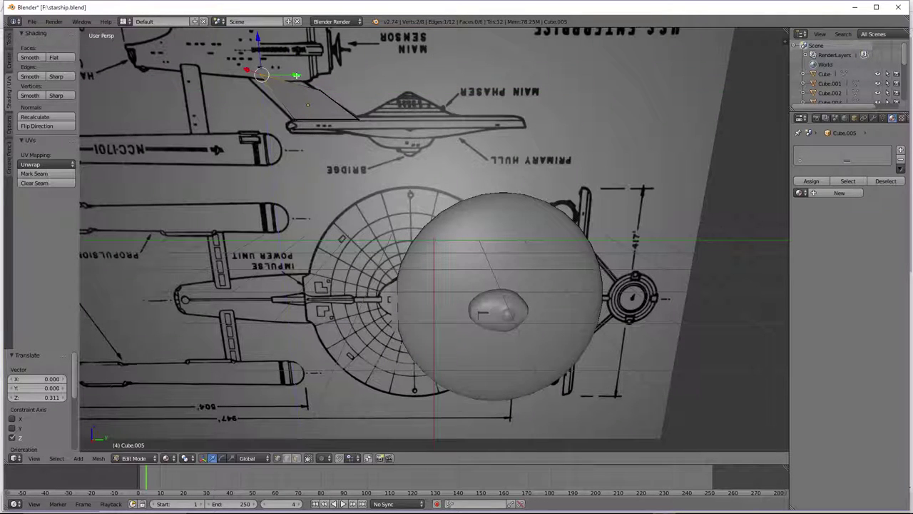
{"action": "key", "text": "g"}
{"action": "key", "text": "y"}
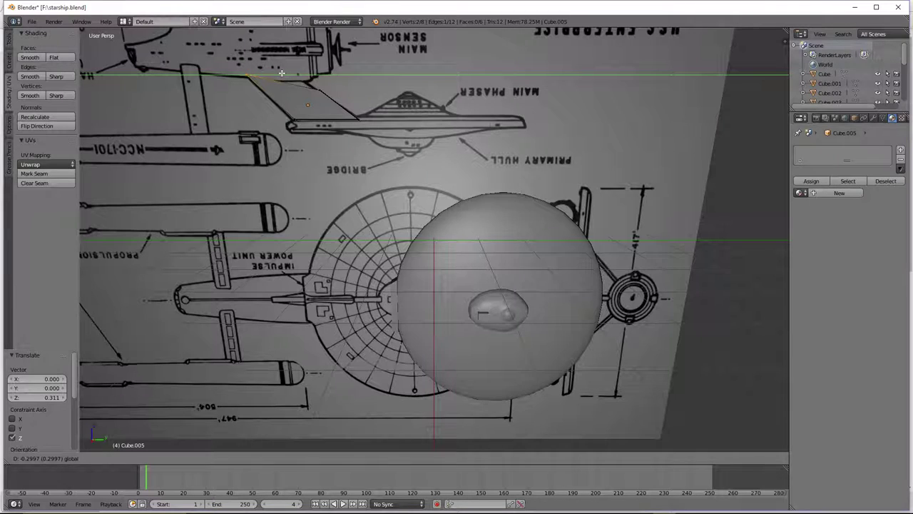
{"action": "left_click", "coordinate": [282, 73]}
Move the neck's upper front corner vertices up about 0.14 along Z and about -0.34 along Y to the blueprint outline.
{"action": "key", "text": "a"}
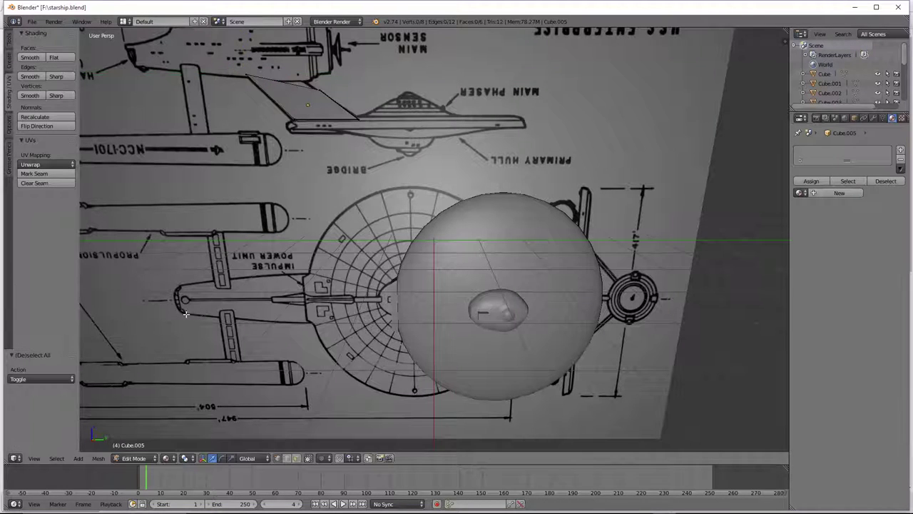
{"action": "key", "text": "z"}
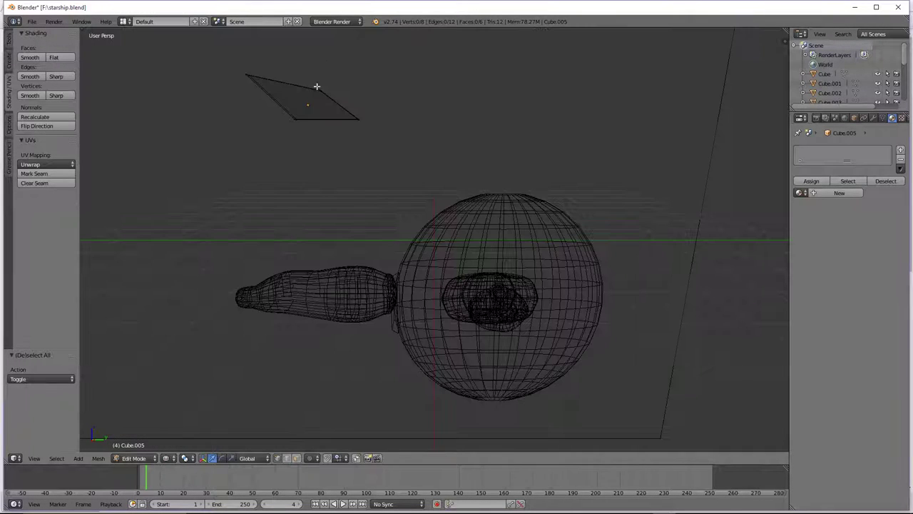
{"action": "key", "text": "b"}
{"action": "left_click_drag", "start_coordinate": [348, 59], "coordinate": [312, 93]}
{"action": "left_click", "coordinate": [174, 462]}
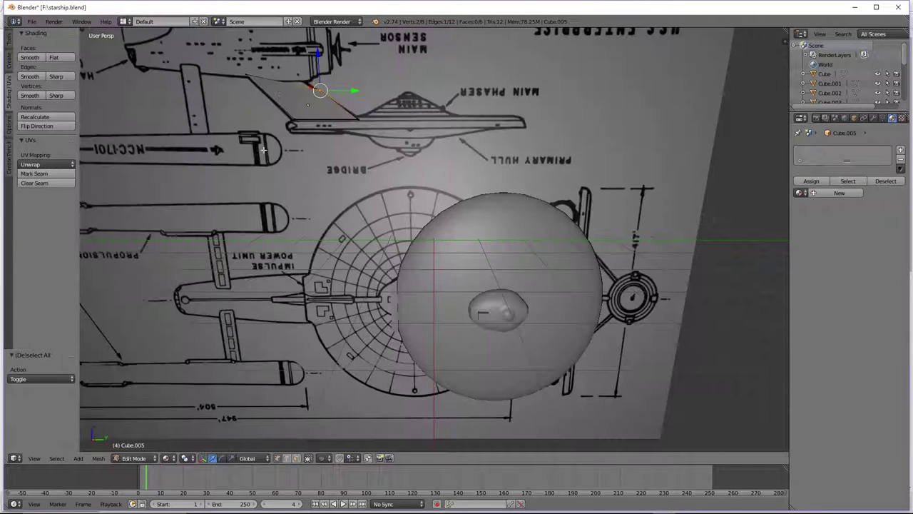
{"action": "left_click", "coordinate": [184, 418]}
{"action": "left_click_drag", "start_coordinate": [321, 56], "coordinate": [320, 49]}
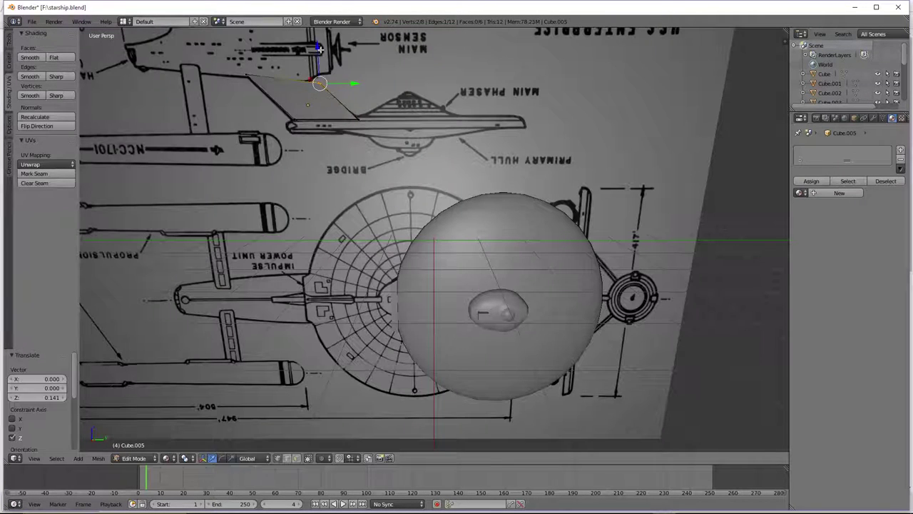
{"action": "left_click_drag", "start_coordinate": [349, 83], "coordinate": [332, 78]}
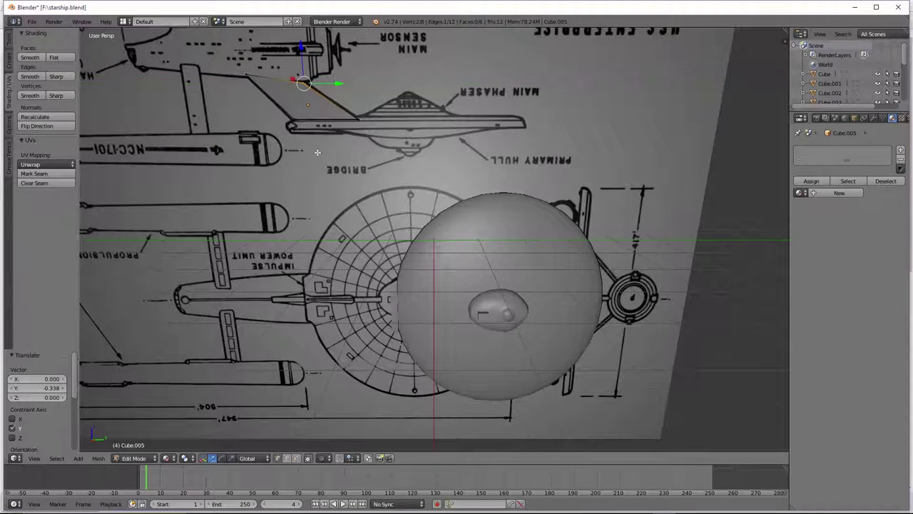
Exit mesh editing, rotate the neck 90° about Y and pull it about 1.16 along X away from the blueprint.
{"action": "key", "text": "Tab"}
{"action": "scroll", "coordinate": [312, 142], "scroll_direction": "down", "scroll_amount": 1}
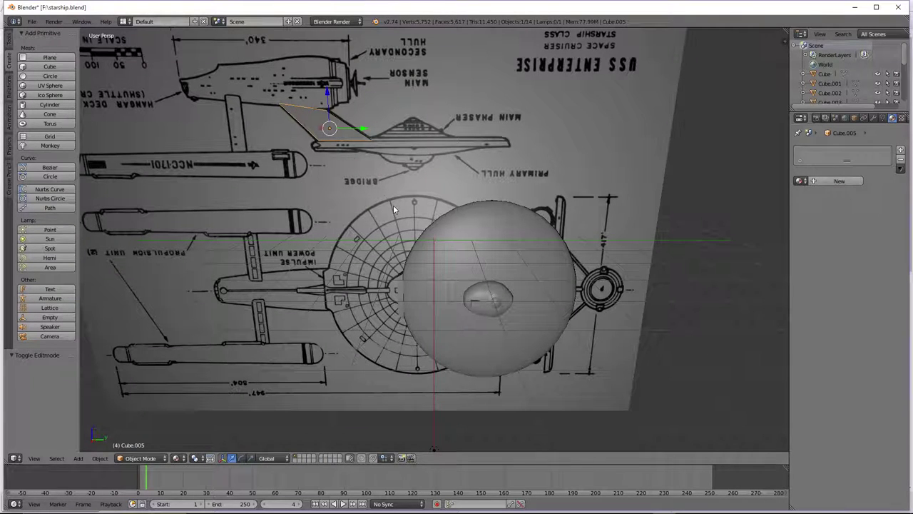
{"action": "type", "text": "ry"}
{"action": "type", "text": "90"}
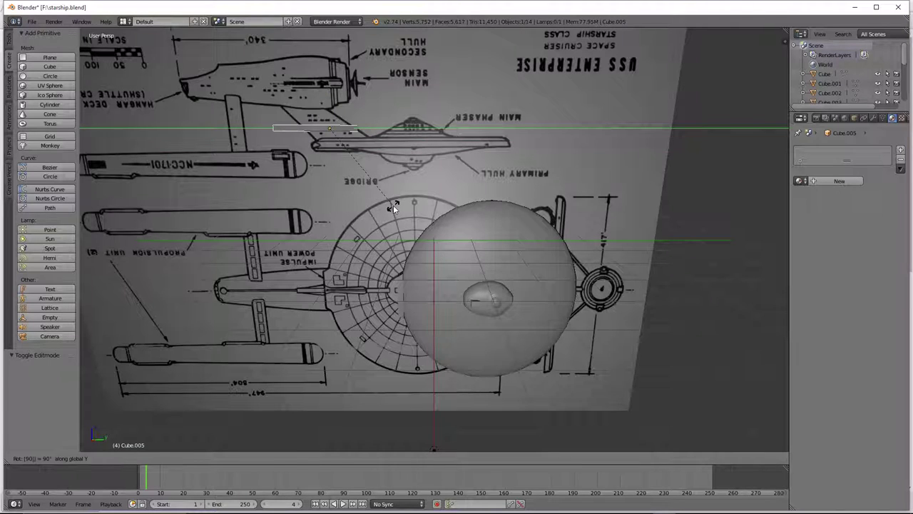
{"action": "key", "text": "Return"}
{"action": "middle_click_drag", "start_coordinate": [393, 205], "coordinate": [369, 174]}
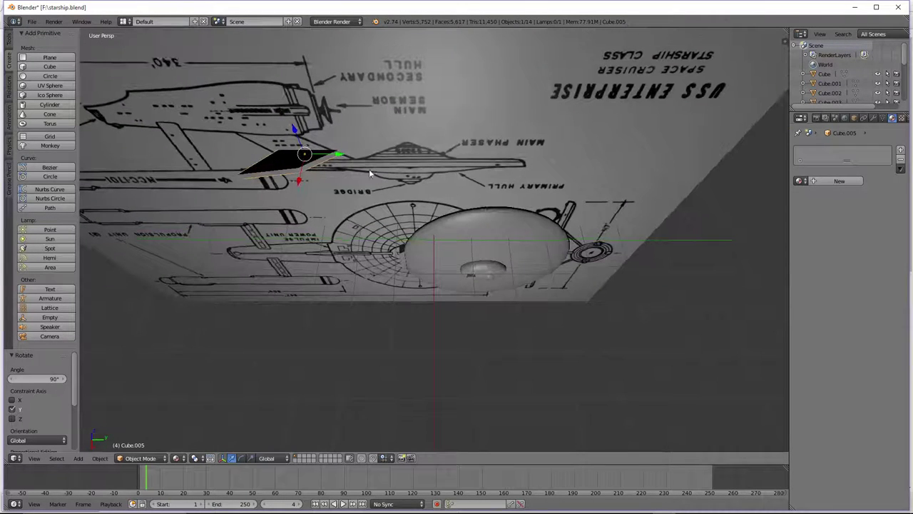
{"action": "left_click_drag", "start_coordinate": [296, 187], "coordinate": [312, 220]}
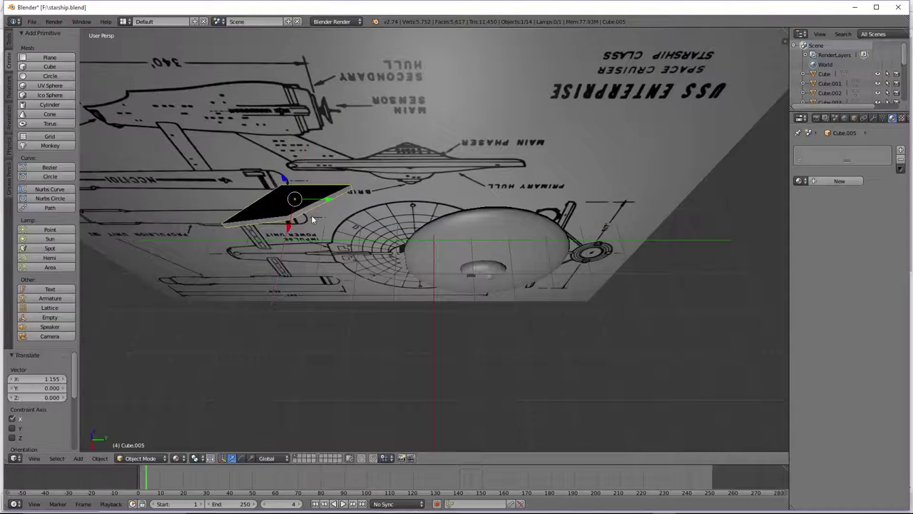
Rotate the neck about X by 90° two times to flip its orientation.
{"action": "type", "text": "rx"}
{"action": "type", "text": "90"}
{"action": "key", "text": "Return"}
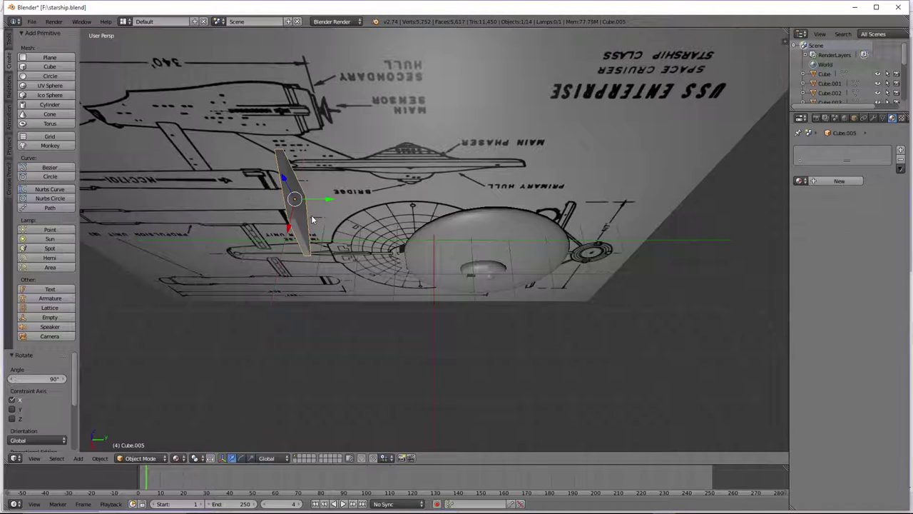
{"action": "type", "text": "rx90"}
{"action": "key", "text": "Return"}
Move the blueprint plane about -16.58 along Y, clear of the ship parts.
{"action": "right_click", "coordinate": [349, 175]}
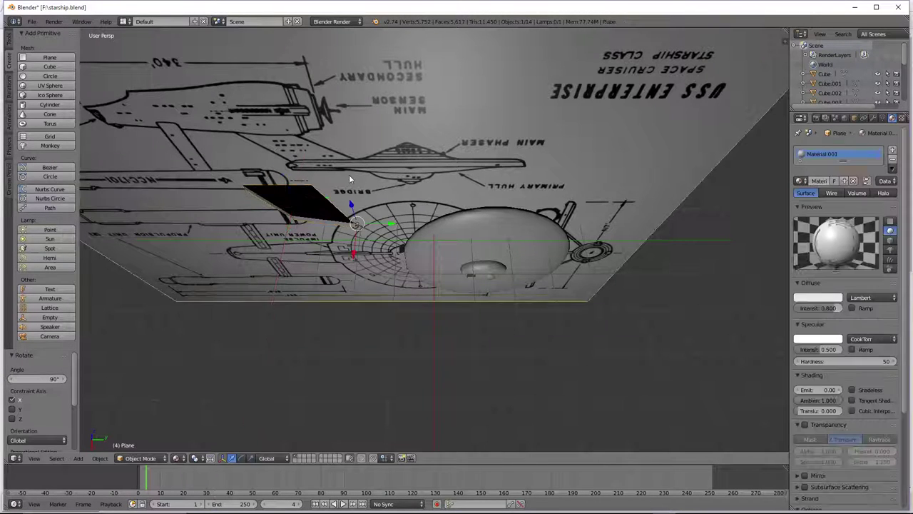
{"action": "scroll", "coordinate": [370, 183], "scroll_direction": "down", "scroll_amount": 2}
{"action": "left_click_drag", "start_coordinate": [418, 226], "coordinate": [663, 246]}
Scale the neck by about 2.27 along X.
{"action": "right_click", "coordinate": [360, 214]}
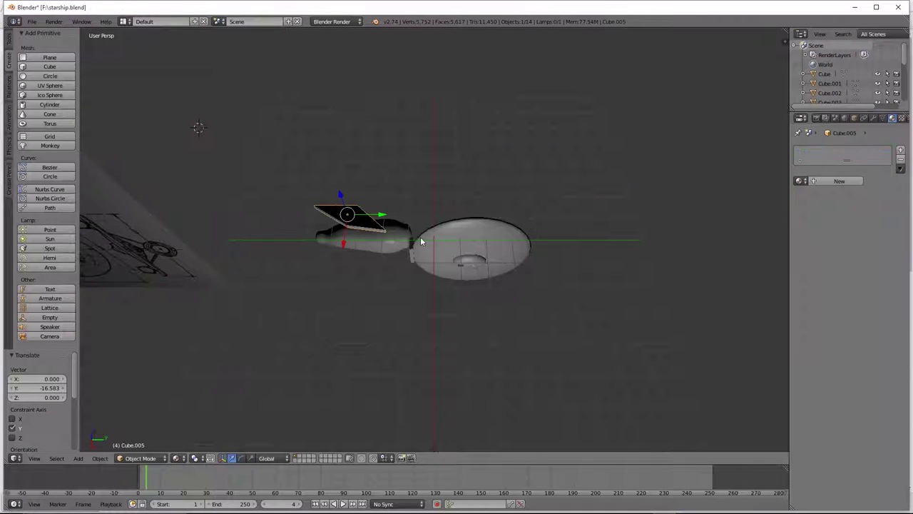
{"action": "middle_click_drag", "start_coordinate": [420, 241], "coordinate": [516, 244]}
{"action": "key", "text": "s"}
{"action": "key", "text": "x"}
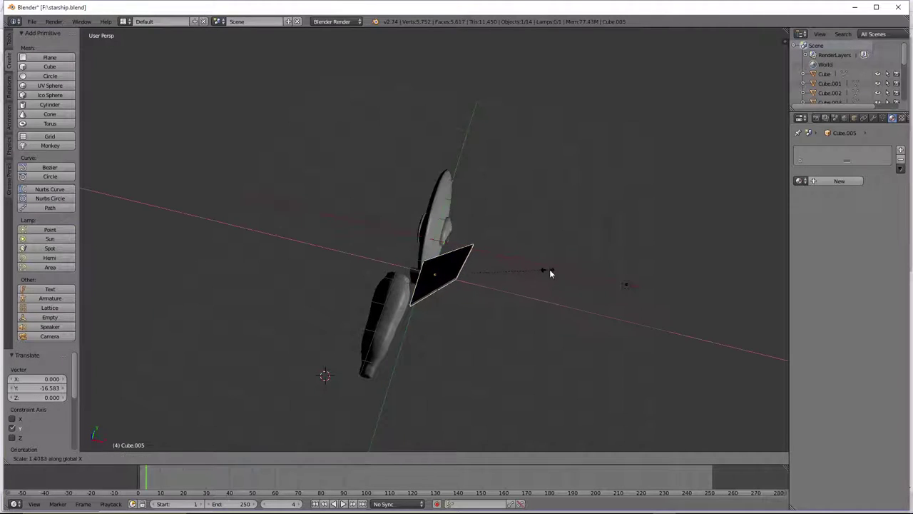
{"action": "left_click", "coordinate": [620, 288]}
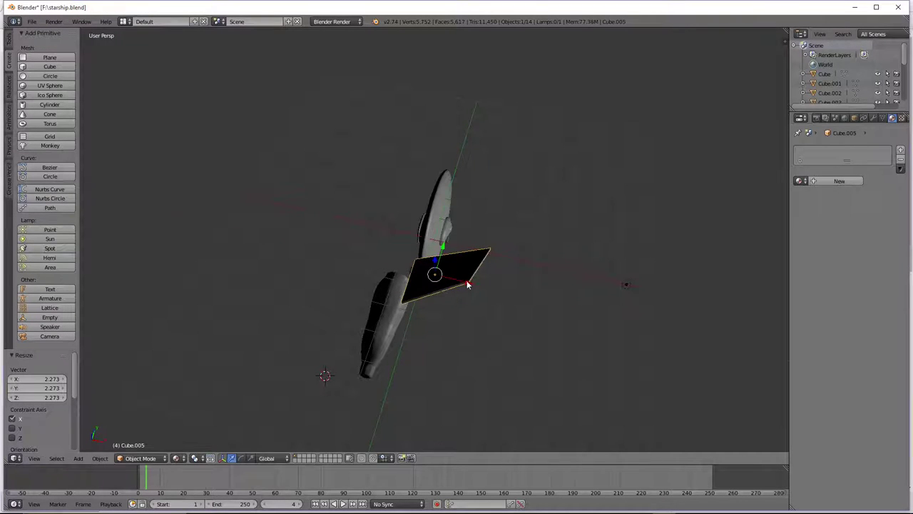
Move the neck about -3.75 along X and about -4.71 along Z toward the ship.
{"action": "left_click_drag", "start_coordinate": [468, 281], "coordinate": [339, 273]}
{"action": "left_click_drag", "start_coordinate": [309, 227], "coordinate": [350, 311]}
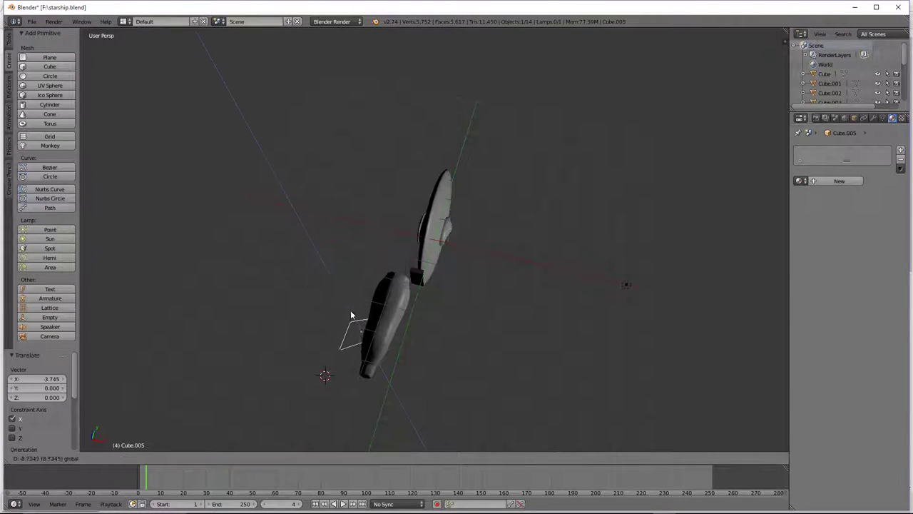
{"action": "left_click", "coordinate": [353, 276]}
Move the neck about 1.92 along Y and about 1.26 along X to bring it beneath the saucer's rear.
{"action": "middle_click_drag", "start_coordinate": [353, 275], "coordinate": [505, 326]}
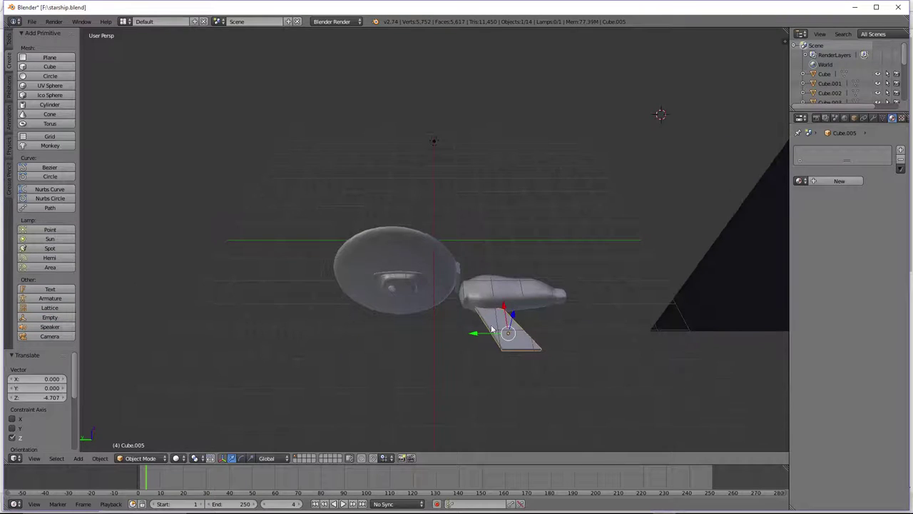
{"action": "key", "text": "g"}
{"action": "key", "text": "y"}
{"action": "left_click_drag", "start_coordinate": [448, 334], "coordinate": [418, 330]}
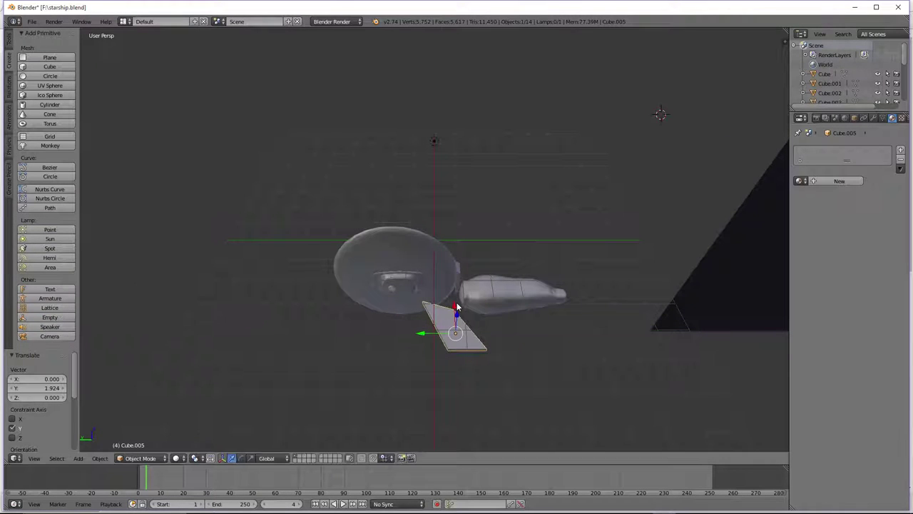
{"action": "left_click_drag", "start_coordinate": [457, 304], "coordinate": [459, 281]}
Rotate the neck about 22° about the global Z axis.
{"action": "scroll", "coordinate": [509, 328], "scroll_direction": "up", "scroll_amount": 2}
{"action": "key", "text": "r"}
{"action": "key", "text": "z"}
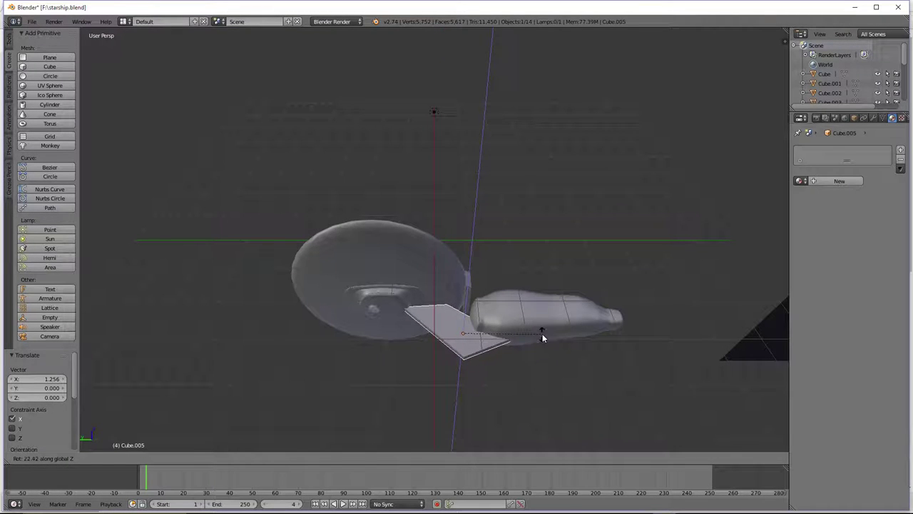
{"action": "left_click", "coordinate": [541, 334]}
Refine the neck's fit at the saucer, shifting it about -0.60 and 0.22 along Y and rotating it about -4.6° about Z.
{"action": "left_click_drag", "start_coordinate": [431, 333], "coordinate": [453, 332]}
{"action": "key", "text": "r"}
{"action": "key", "text": "z"}
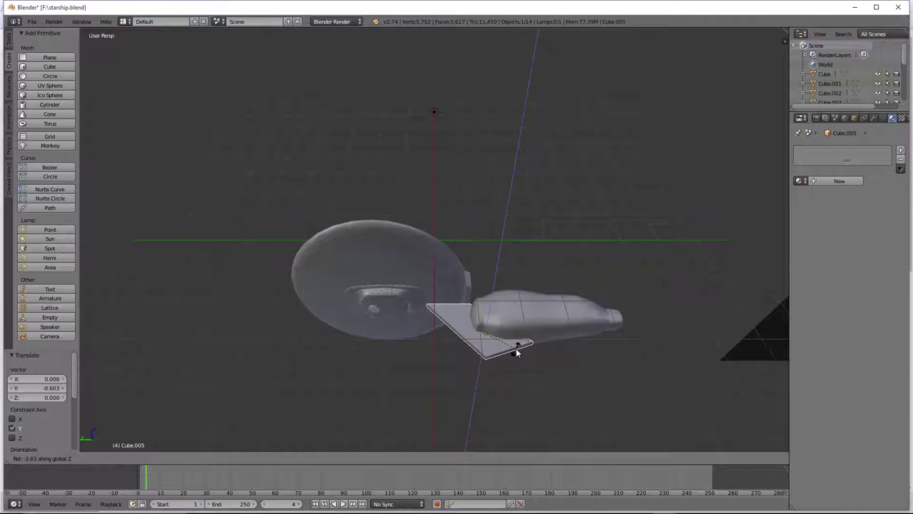
{"action": "left_click", "coordinate": [516, 352]}
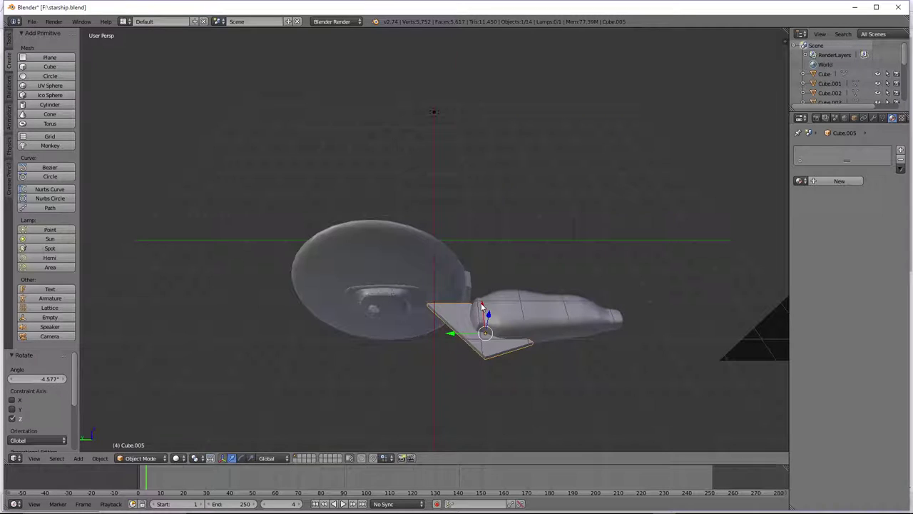
{"action": "left_click_drag", "start_coordinate": [482, 306], "coordinate": [443, 321]}
Rotate the secondary hull 90° about the global Y axis.
{"action": "right_click", "coordinate": [520, 336]}
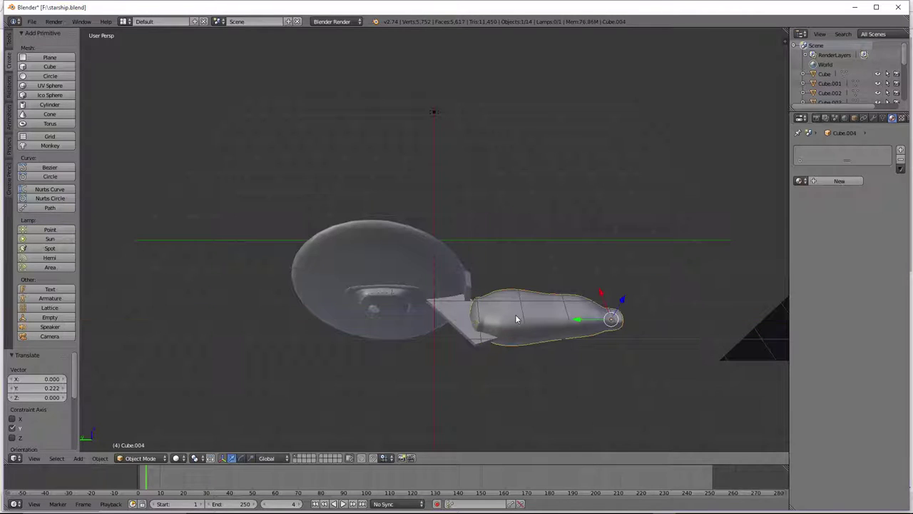
{"action": "middle_click_drag", "start_coordinate": [521, 345], "coordinate": [571, 326]}
{"action": "type", "text": "ry"}
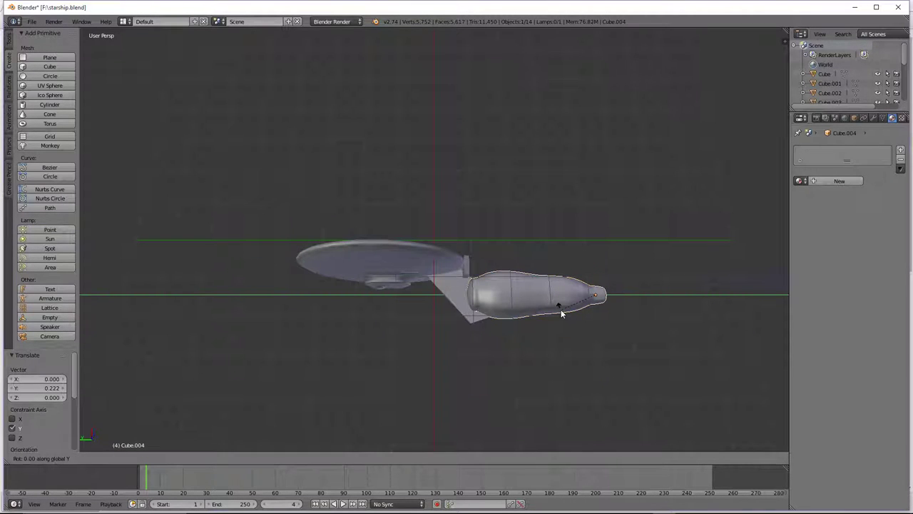
{"action": "type", "text": "90"}
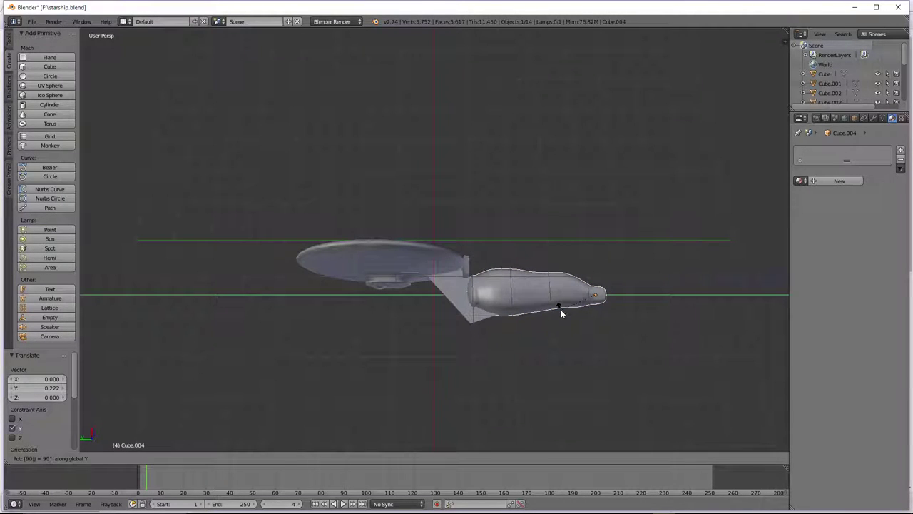
{"action": "key", "text": "Return"}
Move the secondary hull about -1.19 along X and 0.33 along Y so it sits at the neck's lower end.
{"action": "key", "text": "g"}
{"action": "key", "text": "x"}
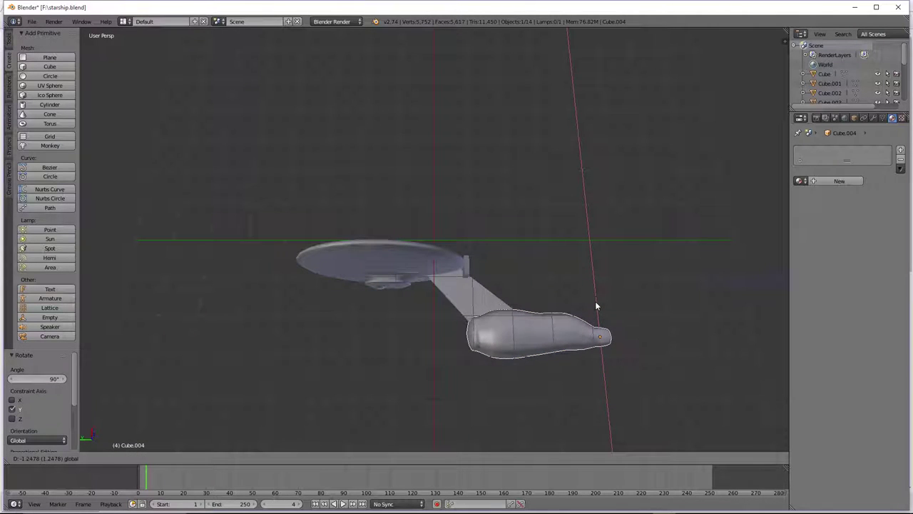
{"action": "left_click", "coordinate": [596, 306]}
{"action": "key", "text": "g"}
{"action": "key", "text": "y"}
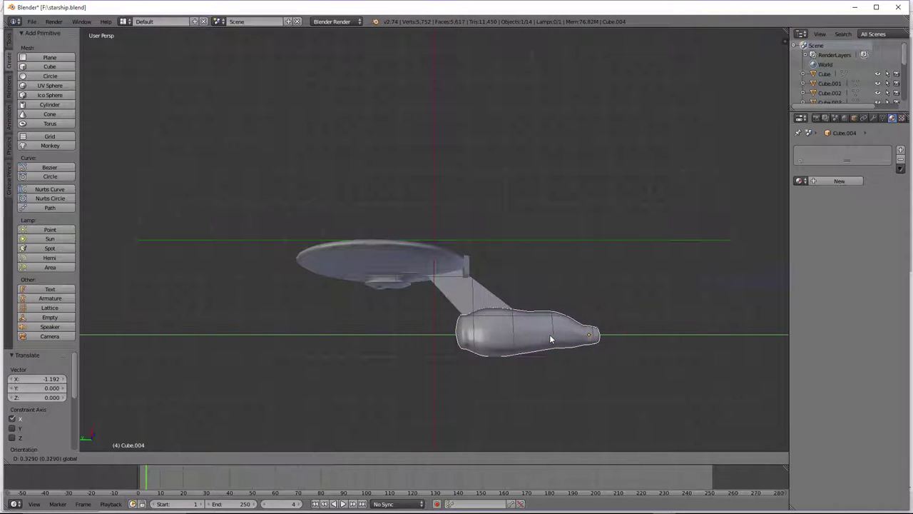
{"action": "left_click", "coordinate": [550, 339]}
Switch the viewport shading to Material and move the blueprint plane about 29.3 along Y to the other side of the ship.
{"action": "middle_click_drag", "start_coordinate": [550, 339], "coordinate": [428, 280]}
{"action": "key", "text": "KP_8"}
{"action": "key", "text": "KP_4"}
{"action": "key", "text": "KP_6"}
{"action": "key", "text": "KP_6"}
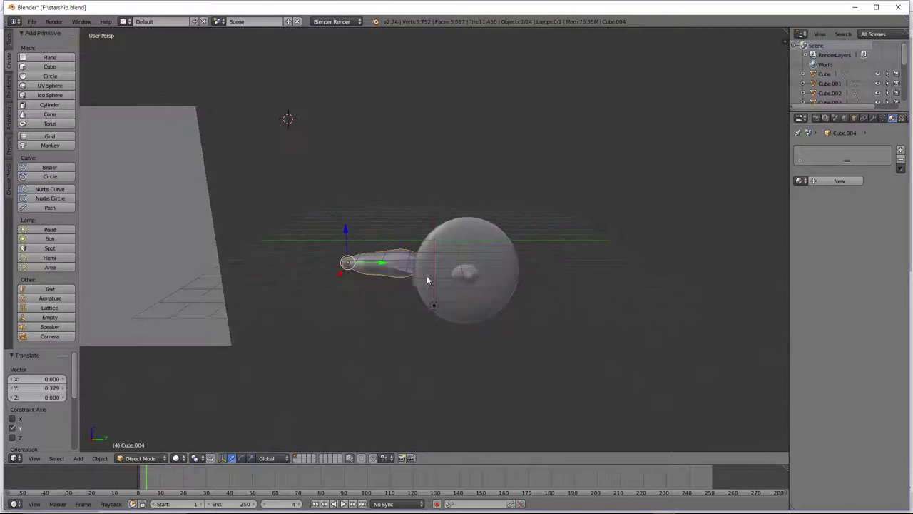
{"action": "left_click", "coordinate": [176, 458]}
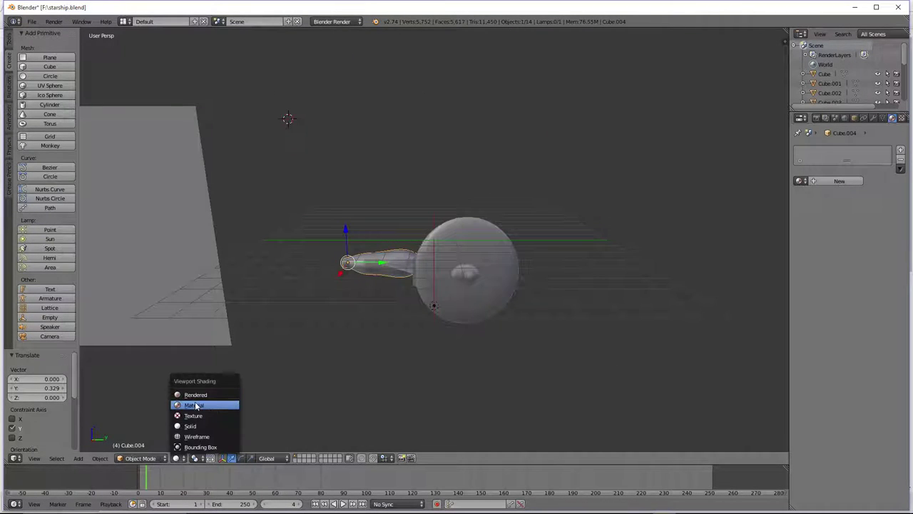
{"action": "left_click", "coordinate": [196, 405]}
{"action": "mouse_move", "coordinate": [196, 406]}
{"action": "middle_mouse_down"}
{"action": "mouse_move", "coordinate": [219, 343]}
{"action": "mouse_move", "coordinate": [194, 249]}
{"action": "middle_mouse_up"}
{"action": "right_click", "coordinate": [184, 248]}
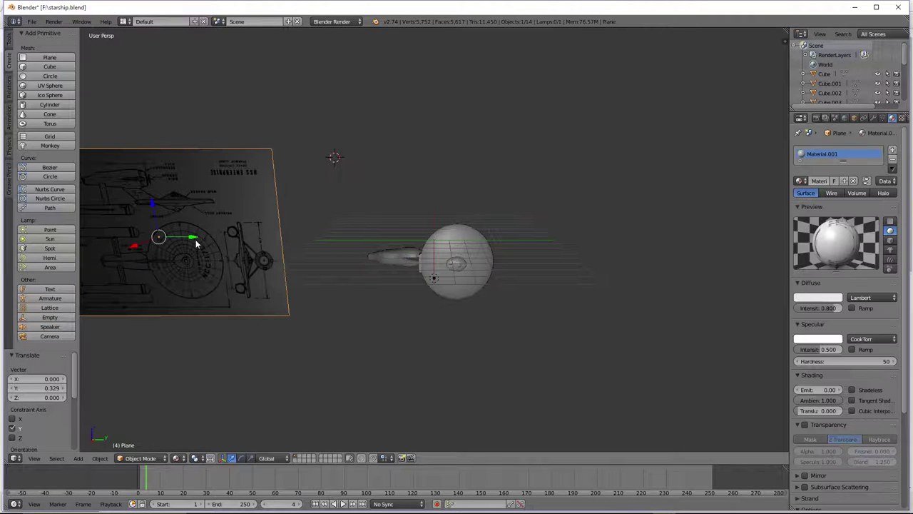
{"action": "left_click_drag", "start_coordinate": [197, 244], "coordinate": [624, 269]}
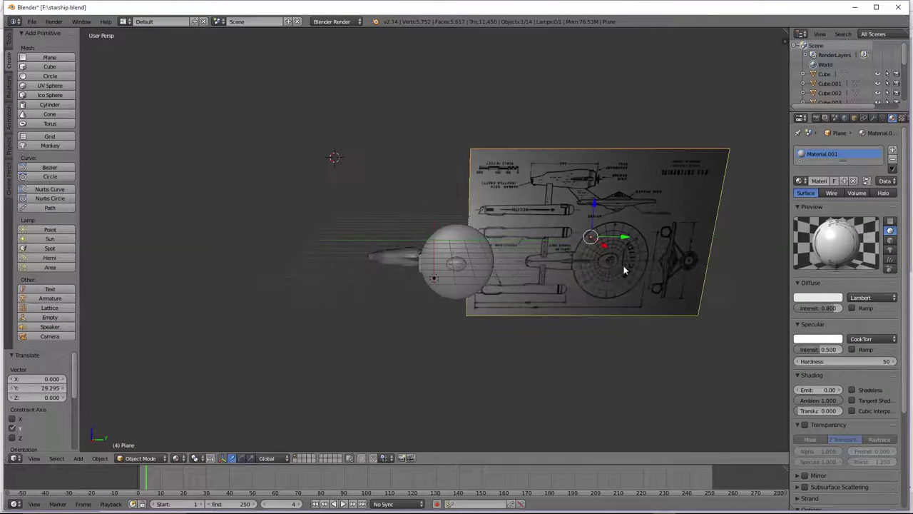
Nudge the blueprint plane about 0.09 along Y.
{"action": "scroll", "coordinate": [625, 278], "scroll_direction": "up", "scroll_amount": 2}
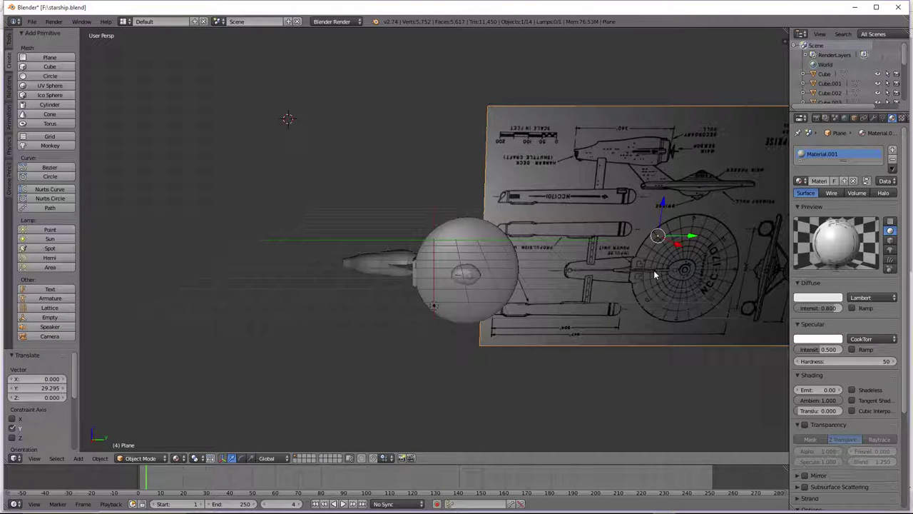
{"action": "middle_click_drag", "start_coordinate": [653, 269], "coordinate": [650, 273]}
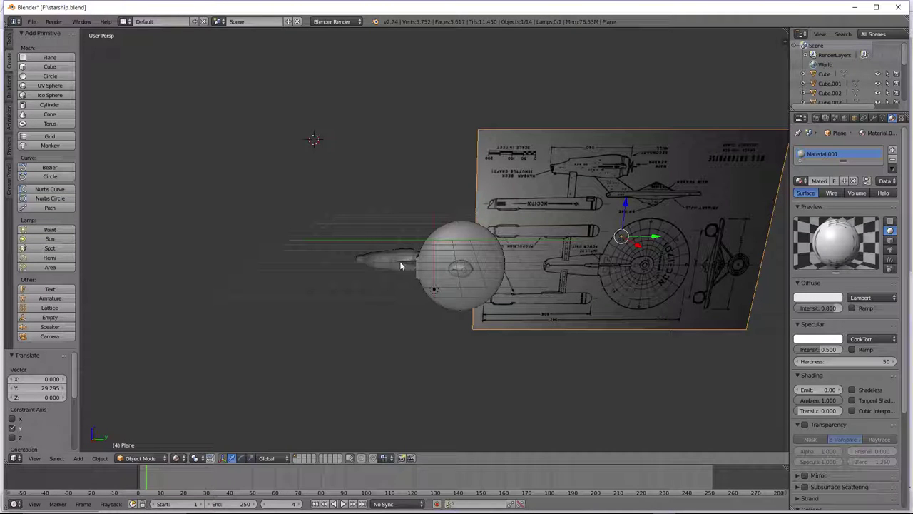
{"action": "scroll", "coordinate": [396, 260], "scroll_direction": "up", "scroll_amount": 1}
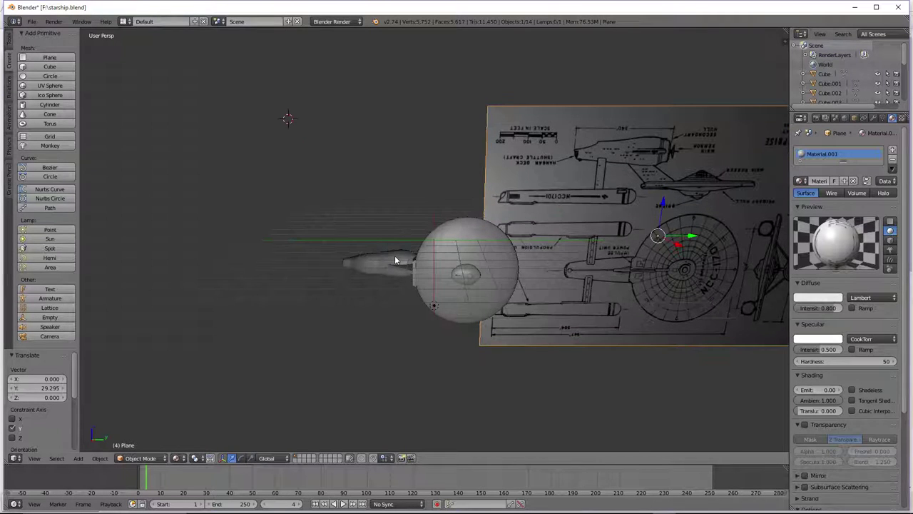
{"action": "scroll", "coordinate": [396, 260], "scroll_direction": "up", "scroll_amount": 1}
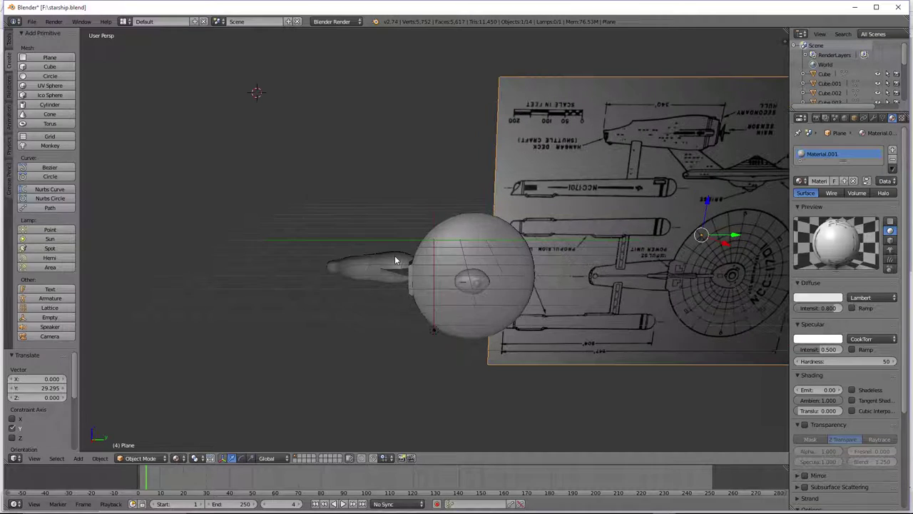
{"action": "middle_click_drag", "start_coordinate": [400, 251], "coordinate": [670, 263]}
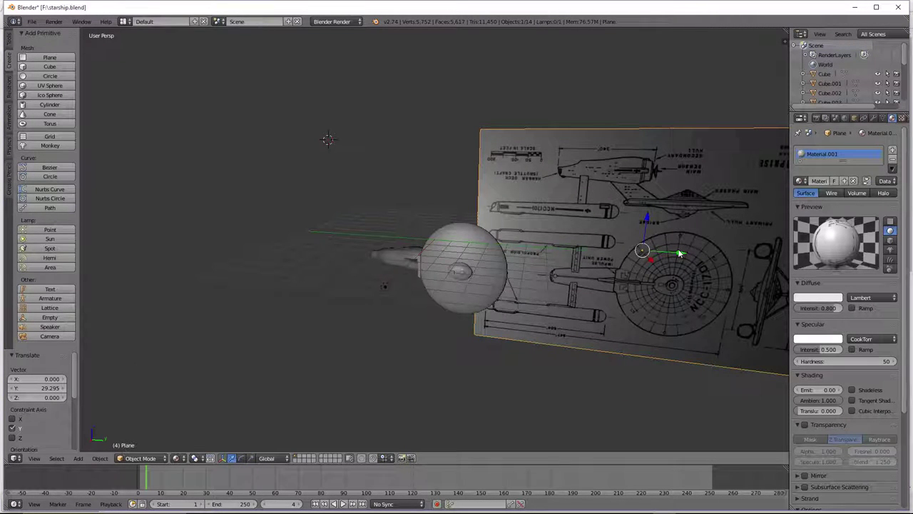
{"action": "mouse_move", "coordinate": [682, 253]}
{"action": "left_mouse_down"}
{"action": "mouse_move", "coordinate": [701, 256]}
{"action": "mouse_move", "coordinate": [682, 262]}
{"action": "left_mouse_up"}
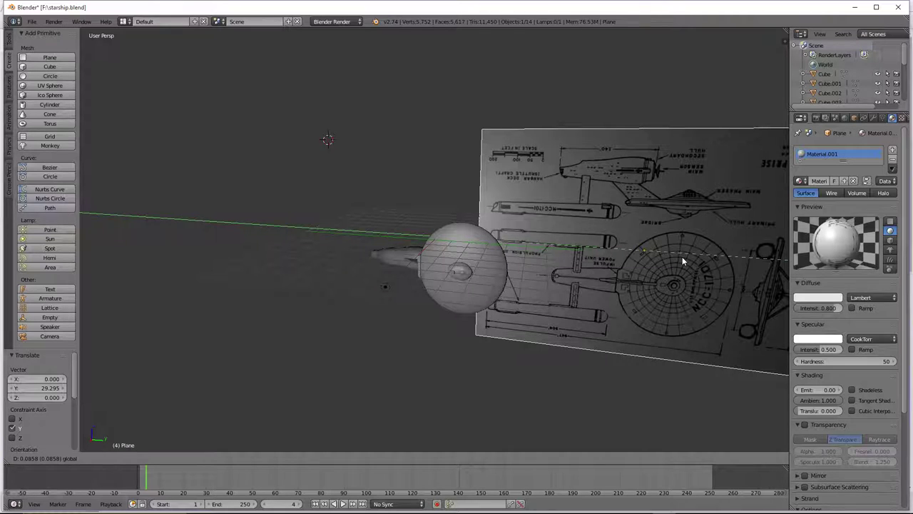
{"action": "left_click", "coordinate": [682, 256]}
Try moving the small cylinder on the saucer's bridge about 1.52 along Y, and undo that move.
{"action": "scroll", "coordinate": [498, 301], "scroll_direction": "up", "scroll_amount": 6}
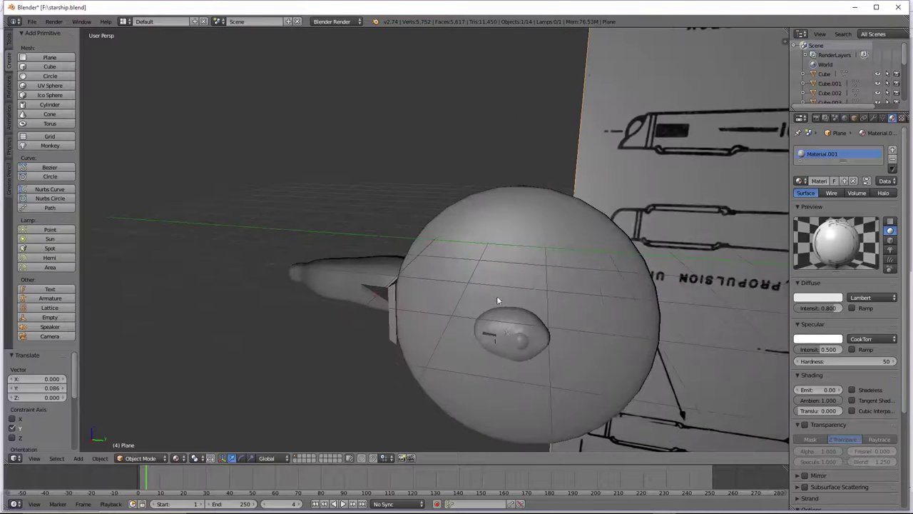
{"action": "right_click", "coordinate": [519, 348]}
{"action": "key", "text": "g"}
{"action": "key", "text": "y"}
{"action": "left_click", "coordinate": [650, 365]}
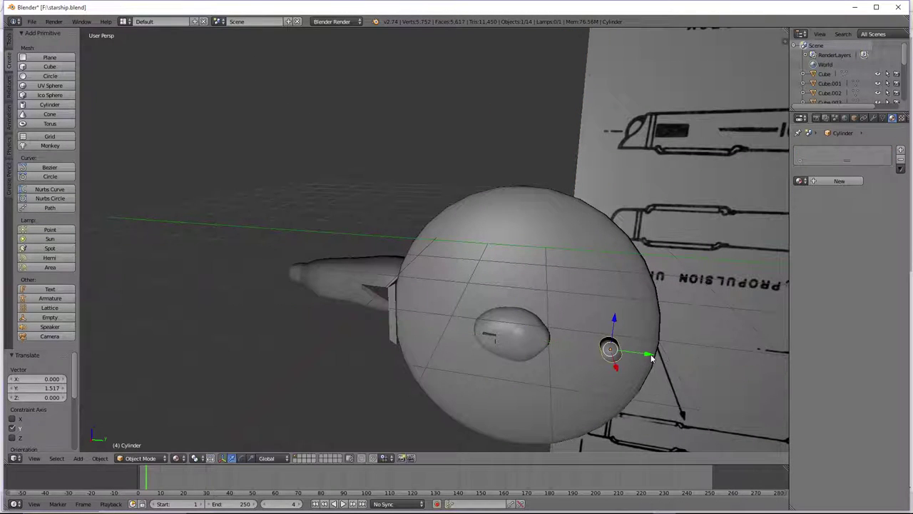
{"action": "key", "text": "ctrl+z"}
{"action": "scroll", "coordinate": [622, 357], "scroll_direction": "down", "scroll_amount": 4}
{"action": "scroll", "coordinate": [567, 267], "scroll_direction": "down", "scroll_amount": 2}
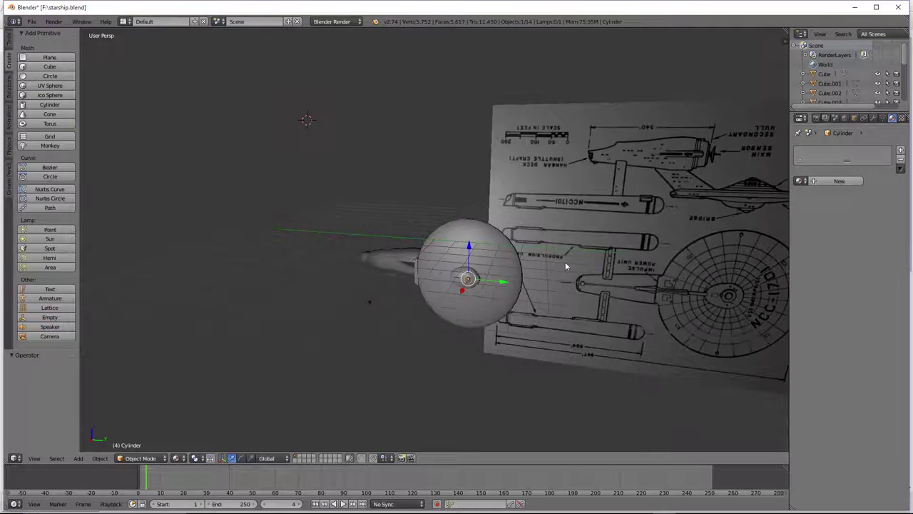
{"action": "scroll", "coordinate": [452, 259], "scroll_direction": "down", "scroll_amount": 3}
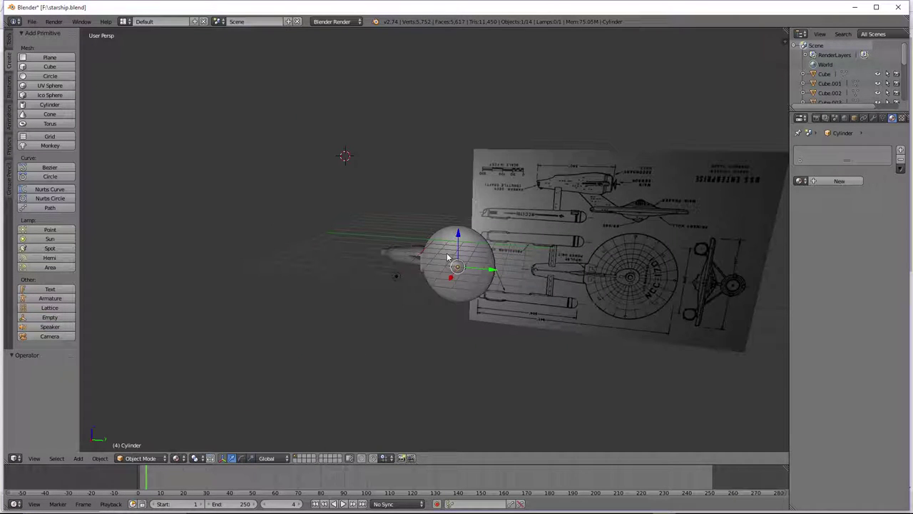
{"action": "right_click", "coordinate": [440, 265]}
{"action": "scroll", "coordinate": [421, 300], "scroll_direction": "up", "scroll_amount": 5}
{"action": "scroll", "coordinate": [415, 317], "scroll_direction": "up", "scroll_amount": 1}
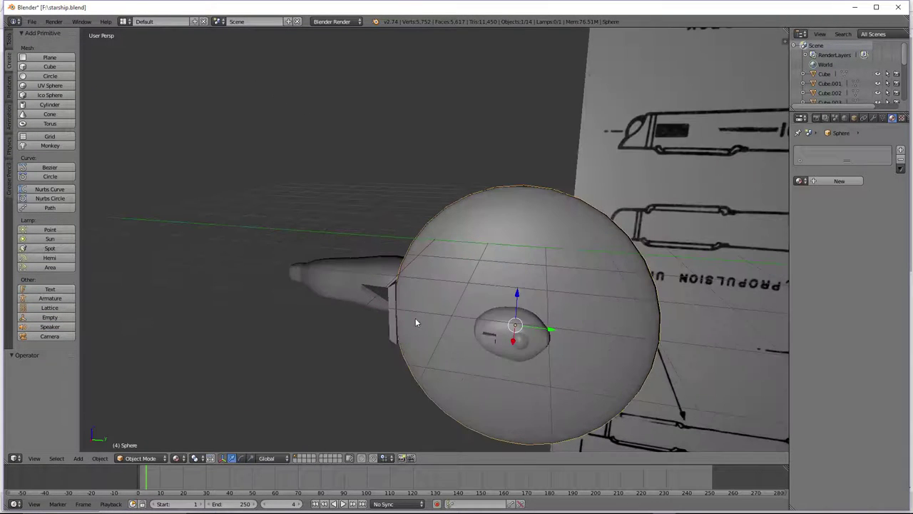
Try deleting the small block between the neck and the saucer's rim, and undo that deletion.
{"action": "middle_click_drag", "start_coordinate": [416, 317], "coordinate": [489, 305]}
{"action": "right_click", "coordinate": [383, 320]}
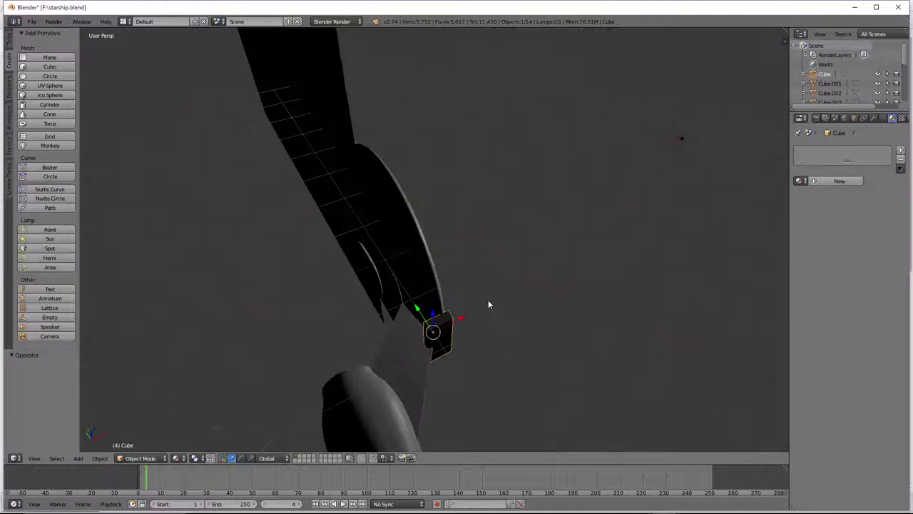
{"action": "key", "text": "Delete"}
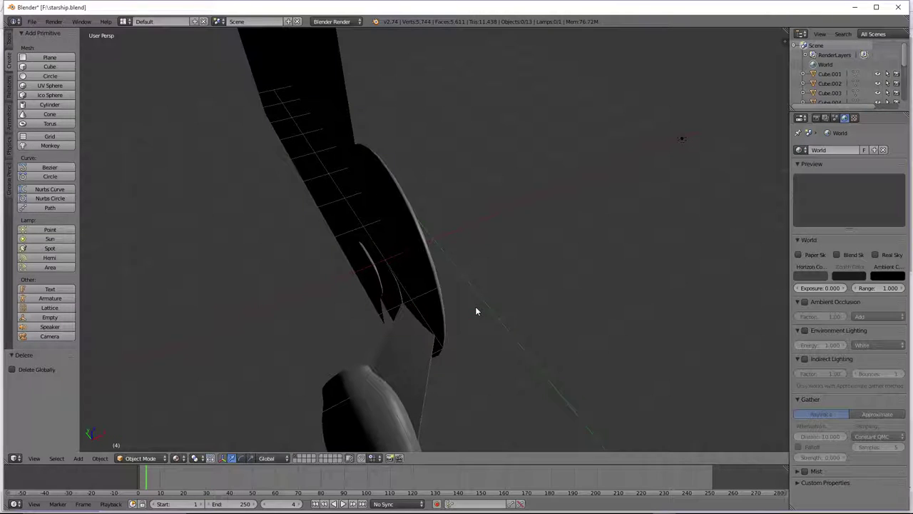
{"action": "key", "text": "ctrl+z"}
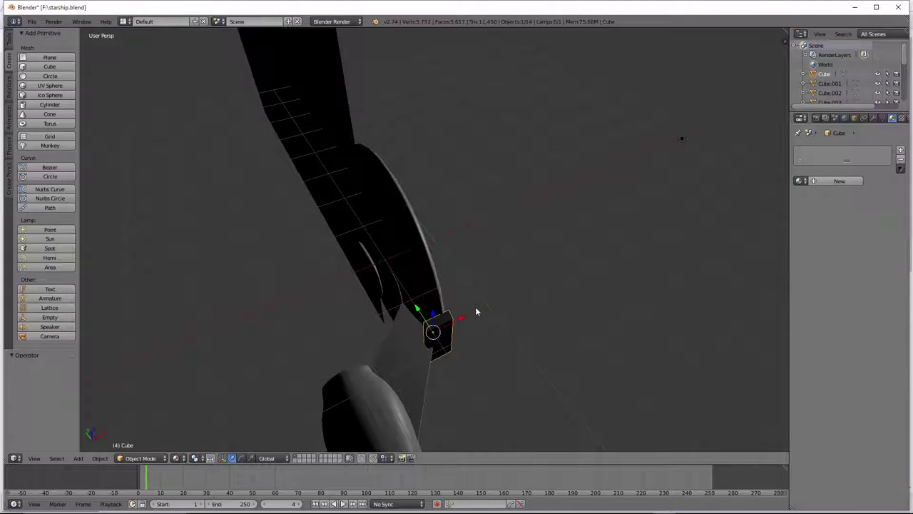
Scale the block at the saucer's rim along X to about 0.357 of its thickness.
{"action": "middle_click_drag", "start_coordinate": [477, 311], "coordinate": [405, 351]}
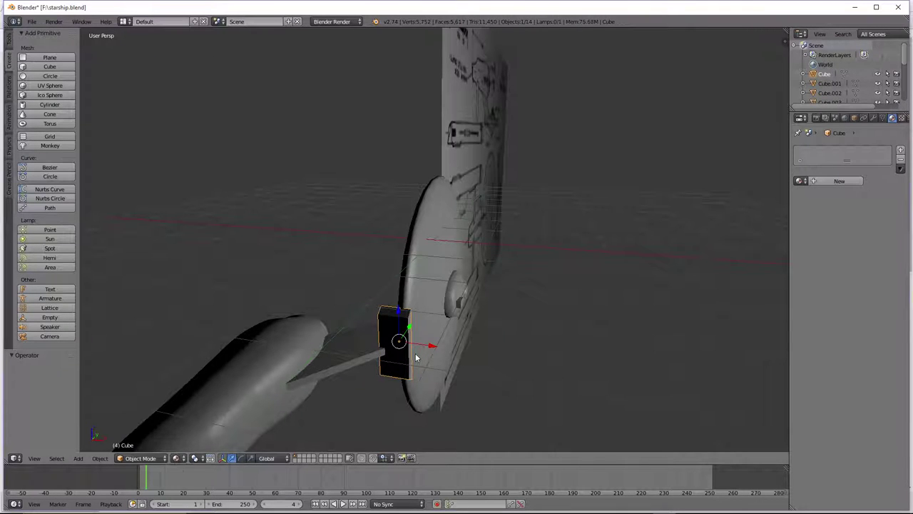
{"action": "key", "text": "s"}
{"action": "key", "text": "x"}
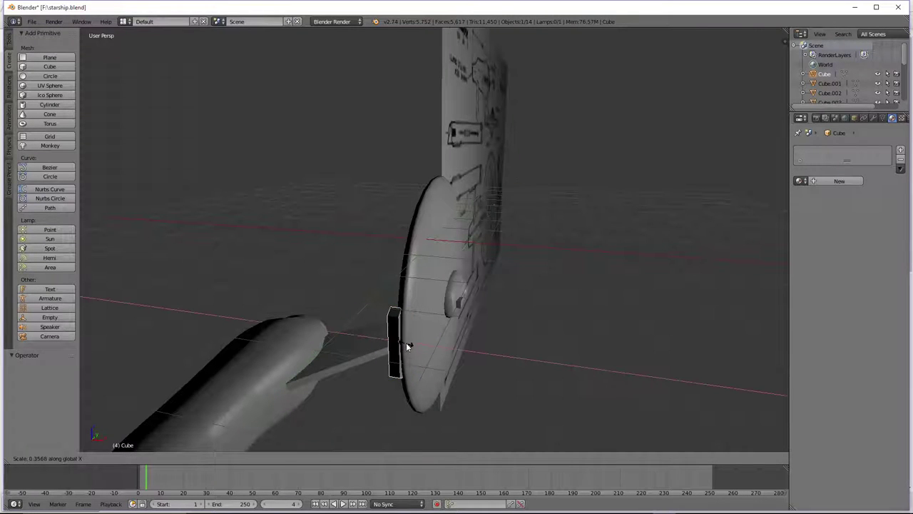
{"action": "left_click", "coordinate": [407, 346]}
Move the thinned block about 0.063 along X toward the saucer.
{"action": "key", "text": "g"}
{"action": "key", "text": "x"}
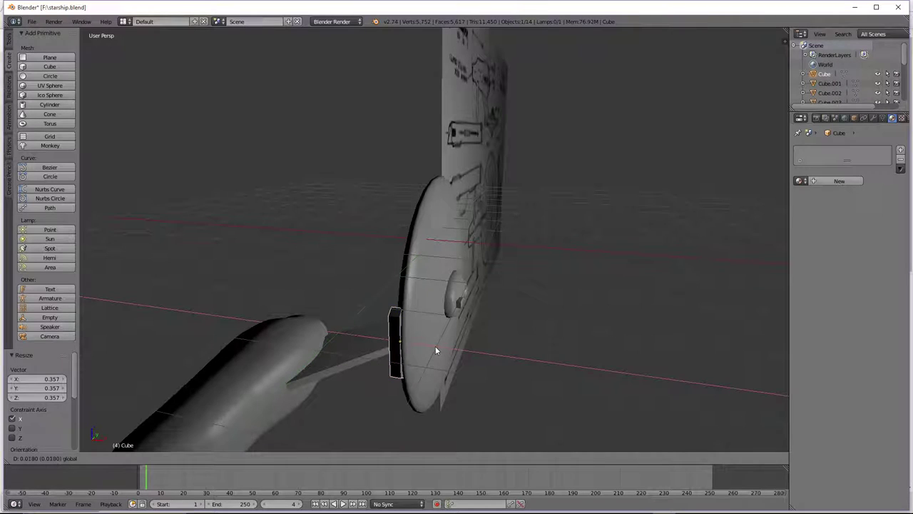
{"action": "left_click", "coordinate": [437, 345]}
{"action": "key", "text": "g"}
{"action": "key", "text": "x"}
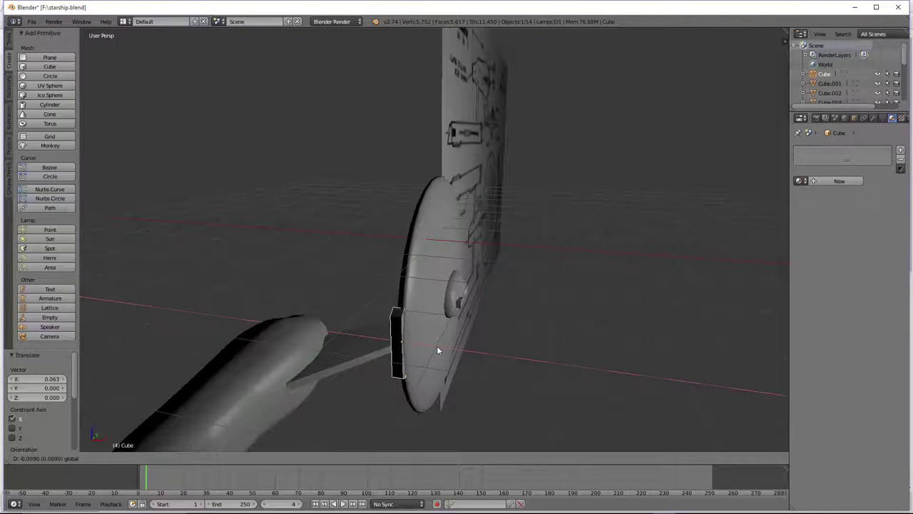
{"action": "left_click", "coordinate": [437, 346]}
Nudge the block about -0.03 along X in total and 0.027 along Y so it sits against the saucer's rim.
{"action": "middle_click_drag", "start_coordinate": [437, 346], "coordinate": [407, 348]}
{"action": "scroll", "coordinate": [409, 336], "scroll_direction": "up", "scroll_amount": 3}
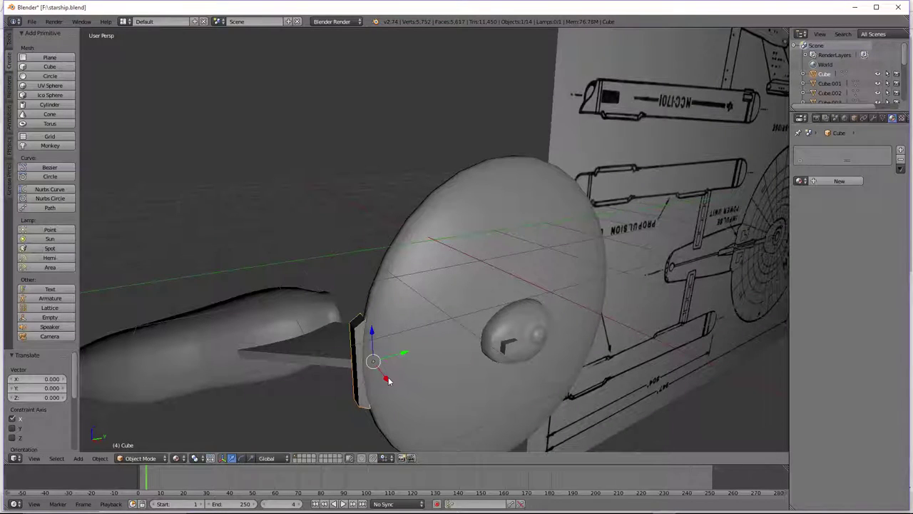
{"action": "key", "text": "g"}
{"action": "key", "text": "x"}
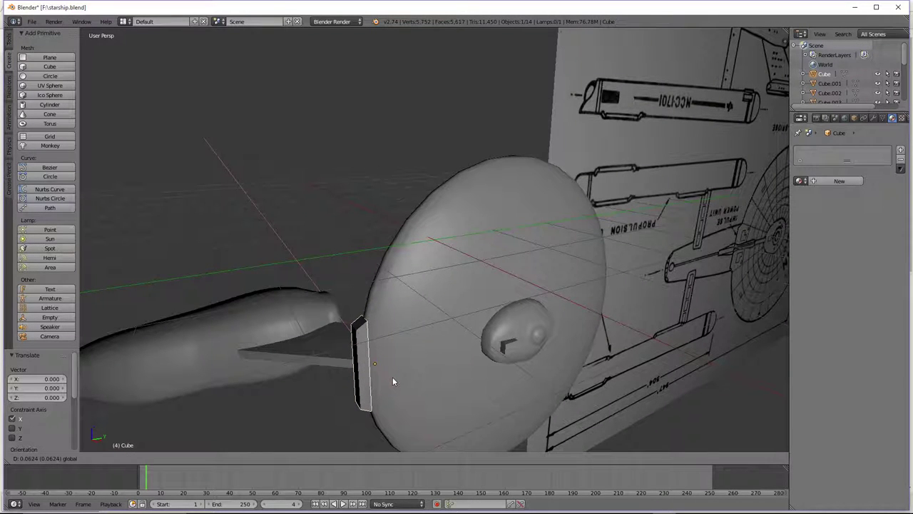
{"action": "left_click", "coordinate": [387, 380]}
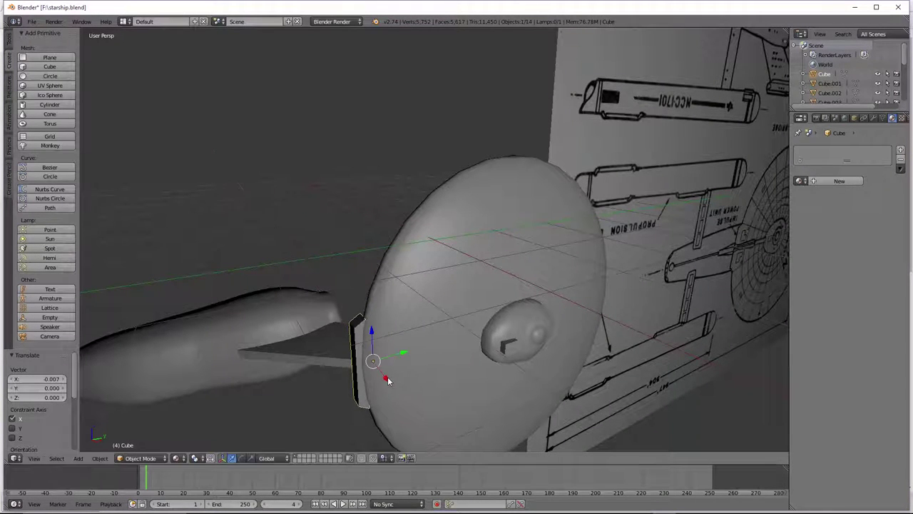
{"action": "key", "text": "g"}
{"action": "key", "text": "x"}
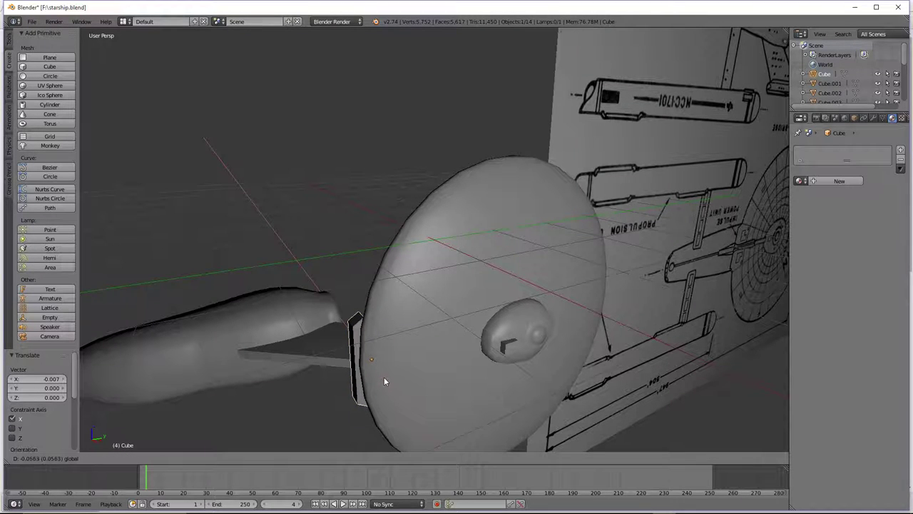
{"action": "left_click", "coordinate": [385, 380]}
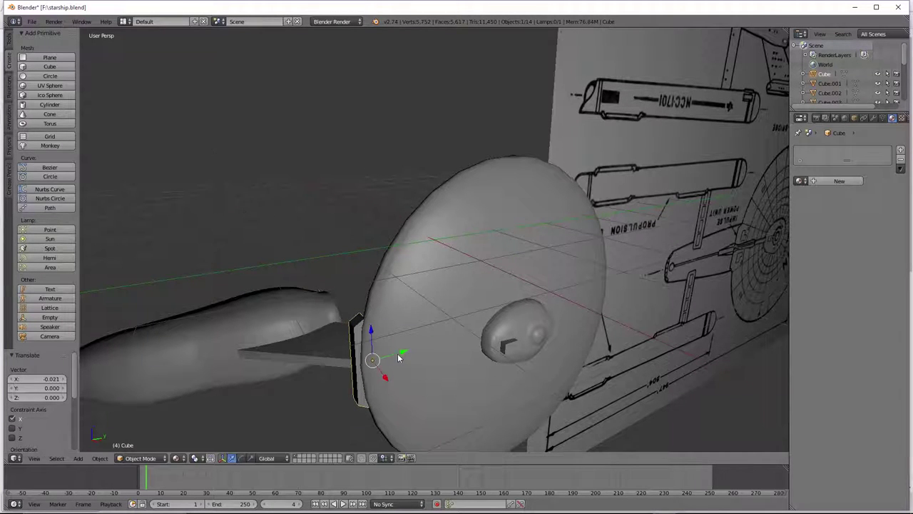
{"action": "key", "text": "g"}
{"action": "key", "text": "y"}
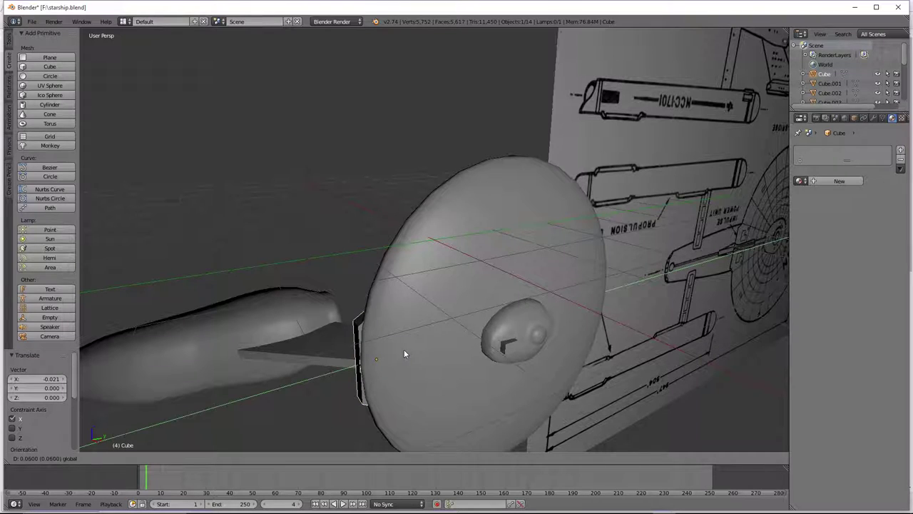
{"action": "left_click", "coordinate": [403, 352]}
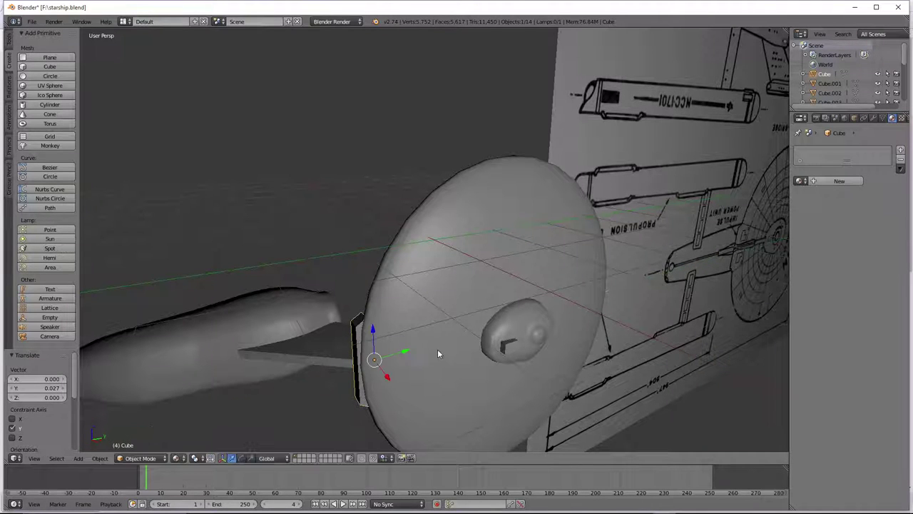
Examine the ship's saucer, neck and secondary hull from several sides and compare them with the blueprint views.
{"action": "key", "text": "KP_6"}
{"action": "key", "text": "KP_6"}
{"action": "key", "text": "KP_6"}
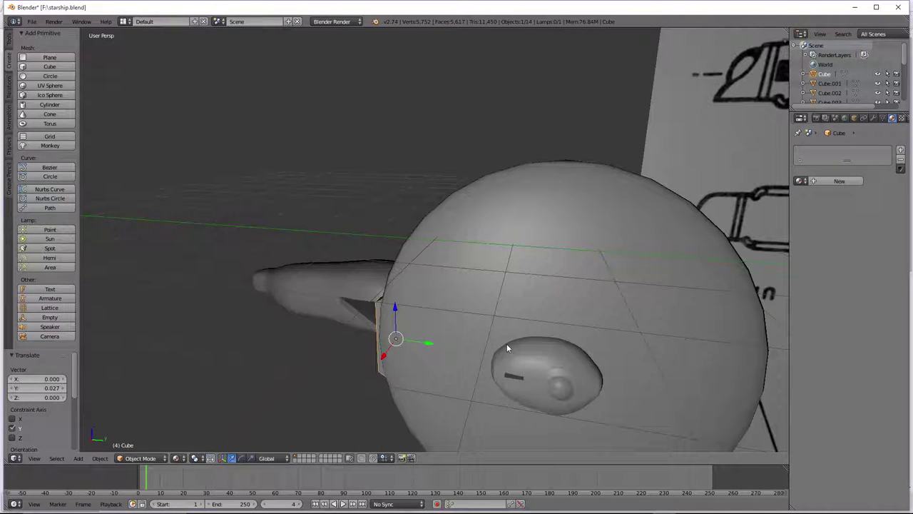
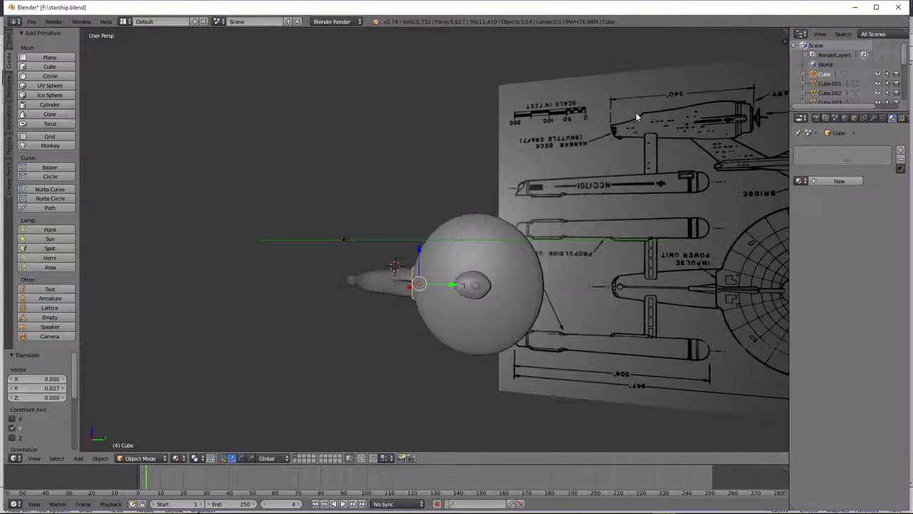
{"action": "scroll", "coordinate": [636, 115], "scroll_direction": "down", "scroll_amount": 2}
{"action": "scroll", "coordinate": [579, 304], "scroll_direction": "up", "scroll_amount": 2}
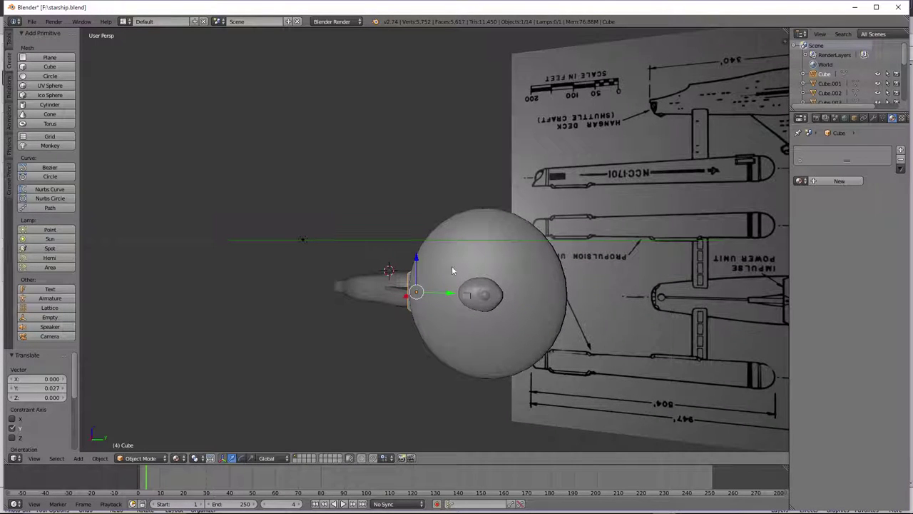
{"action": "middle_click_drag", "start_coordinate": [452, 270], "coordinate": [264, 325]}
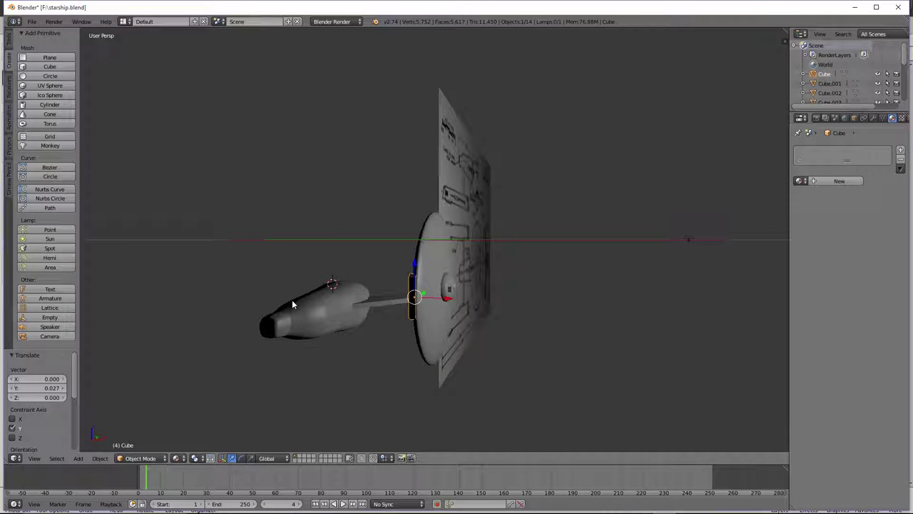
{"action": "middle_click_drag", "start_coordinate": [265, 329], "coordinate": [703, 271]}
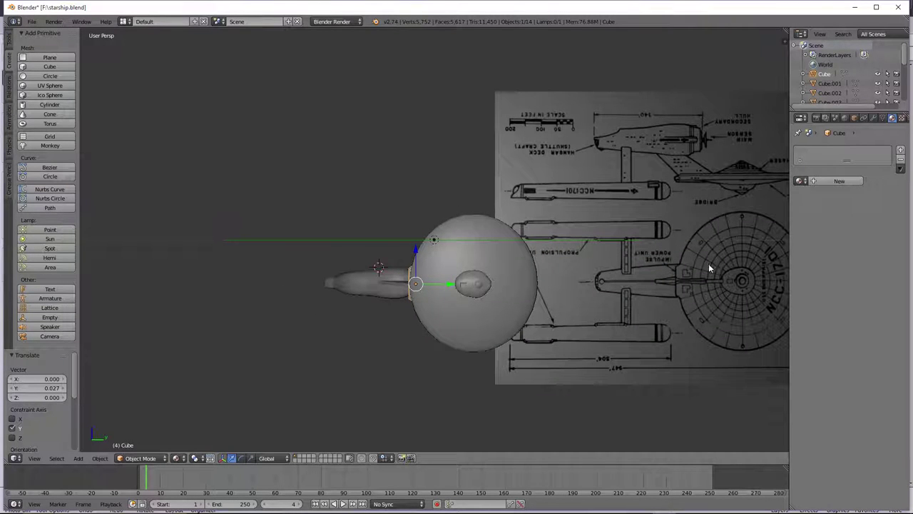
{"action": "key", "text": "KP_6"}
{"action": "scroll", "coordinate": [708, 283], "scroll_direction": "down", "scroll_amount": 3}
{"action": "key", "text": "KP_6"}
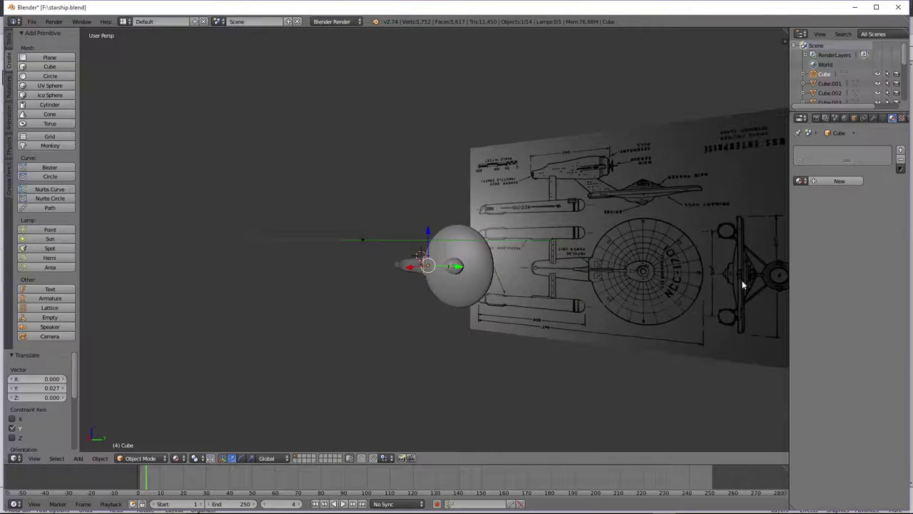
{"action": "scroll", "coordinate": [647, 280], "scroll_direction": "up", "scroll_amount": 2}
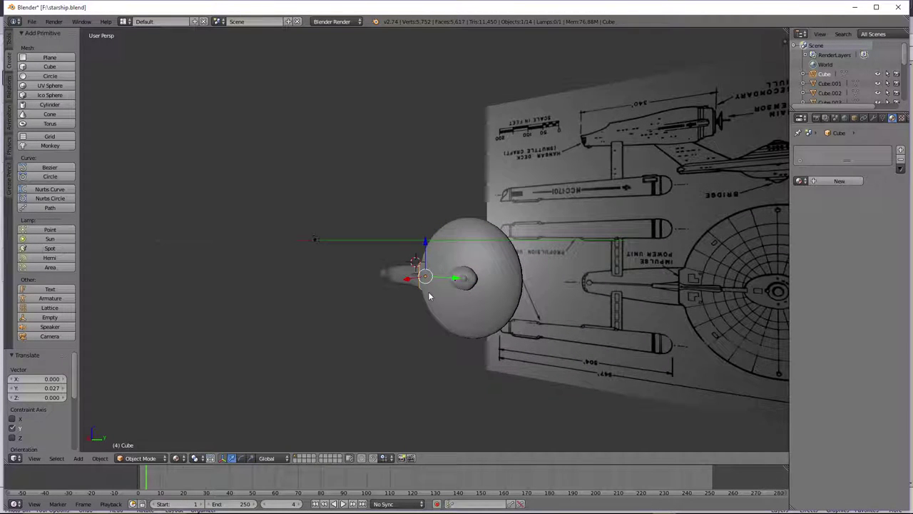
{"action": "scroll", "coordinate": [570, 262], "scroll_direction": "down", "scroll_amount": 1}
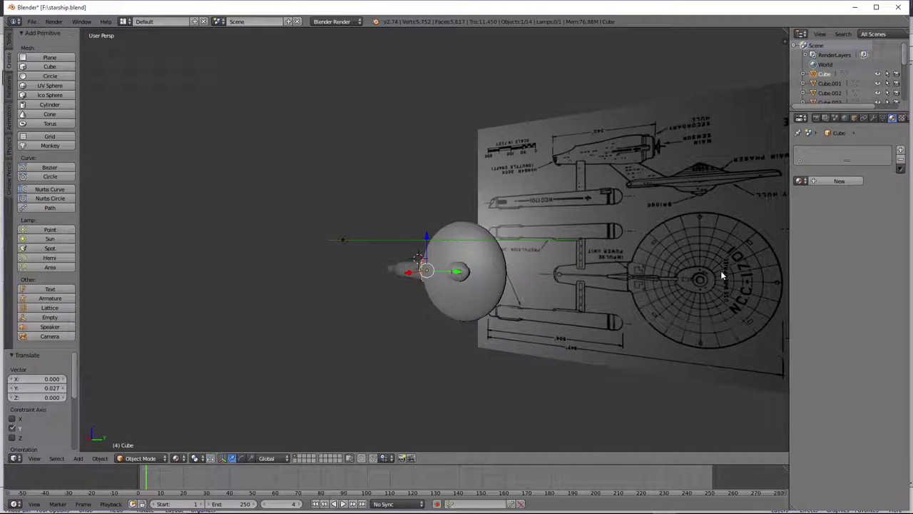
{"action": "scroll", "coordinate": [720, 274], "scroll_direction": "down", "scroll_amount": 3}
{"action": "scroll", "coordinate": [720, 271], "scroll_direction": "up", "scroll_amount": 1}
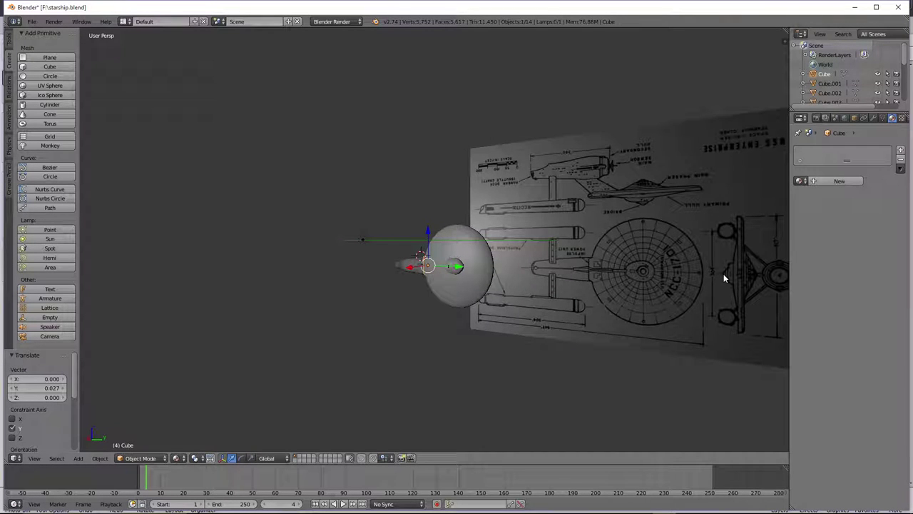
{"action": "middle_click_drag", "start_coordinate": [626, 289], "coordinate": [390, 270]}
{"action": "right_click", "coordinate": [265, 314]}
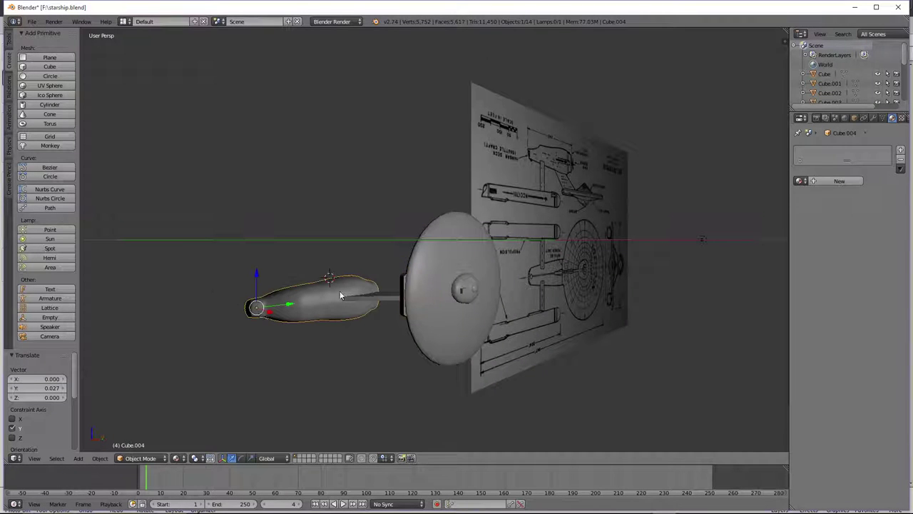
{"action": "middle_click_drag", "start_coordinate": [340, 295], "coordinate": [328, 297]}
{"action": "middle_click_drag", "start_coordinate": [433, 280], "coordinate": [501, 286]}
{"action": "scroll", "coordinate": [500, 286], "scroll_direction": "down", "scroll_amount": 3}
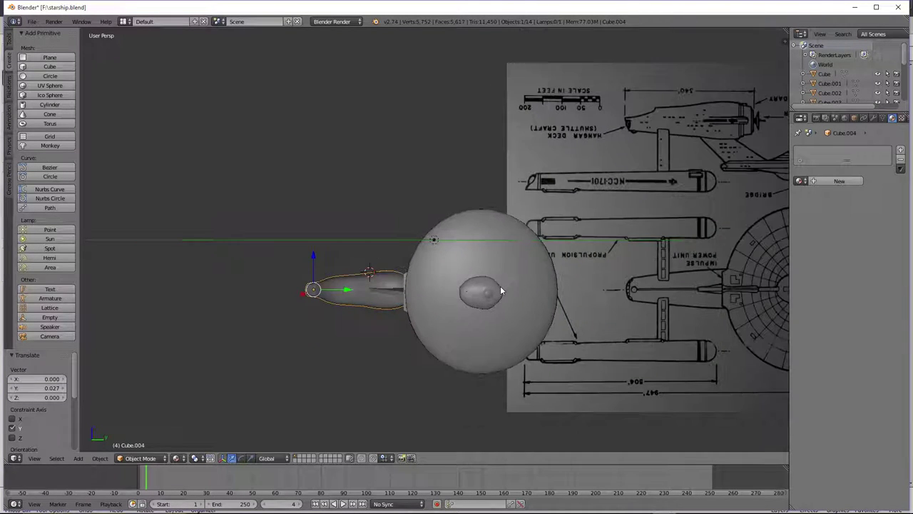
Add a new material to the saucer and adjust the brightness of its diffuse colour.
{"action": "right_click", "coordinate": [495, 278]}
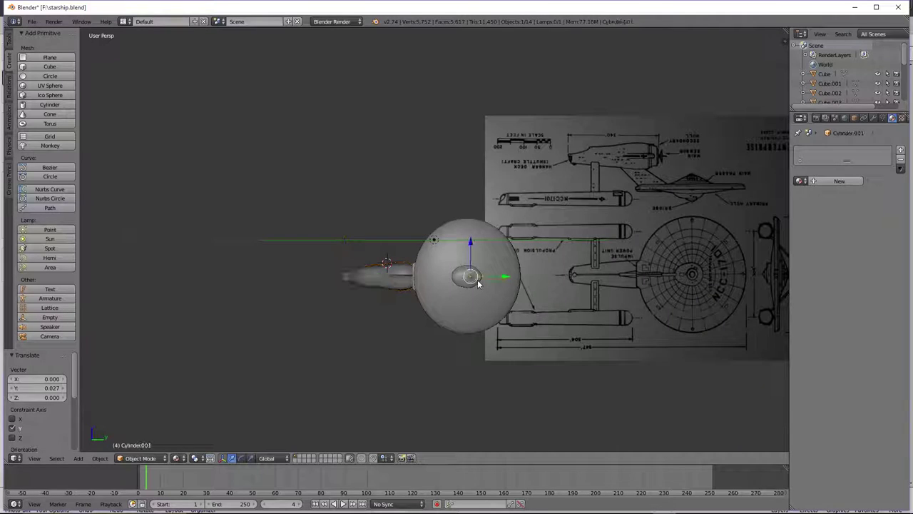
{"action": "right_click", "coordinate": [464, 321]}
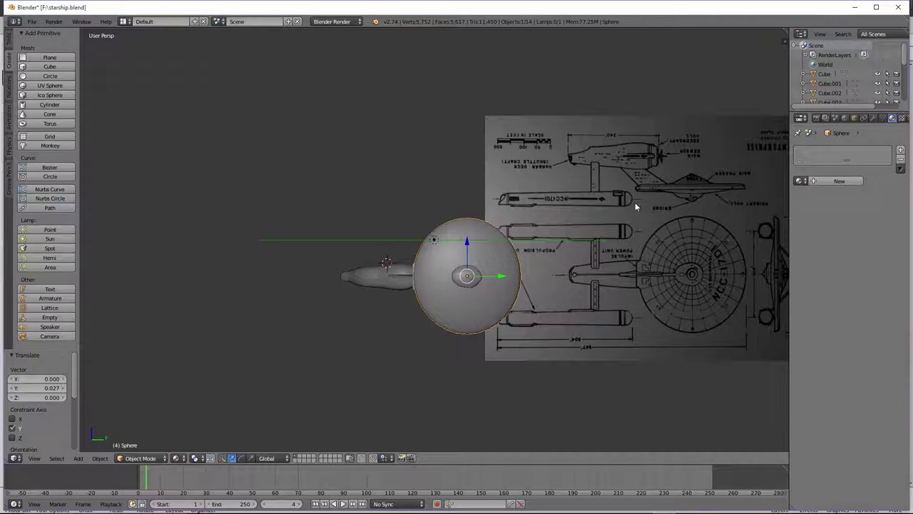
{"action": "scroll", "coordinate": [527, 275], "scroll_direction": "up", "scroll_amount": 3}
{"action": "scroll", "coordinate": [526, 277], "scroll_direction": "down", "scroll_amount": 1}
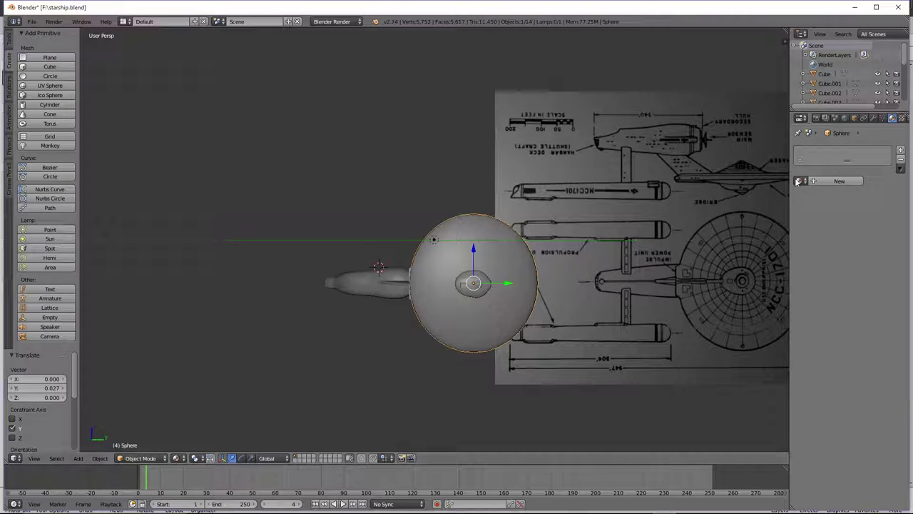
{"action": "left_click", "coordinate": [819, 182]}
{"action": "left_click", "coordinate": [819, 296]}
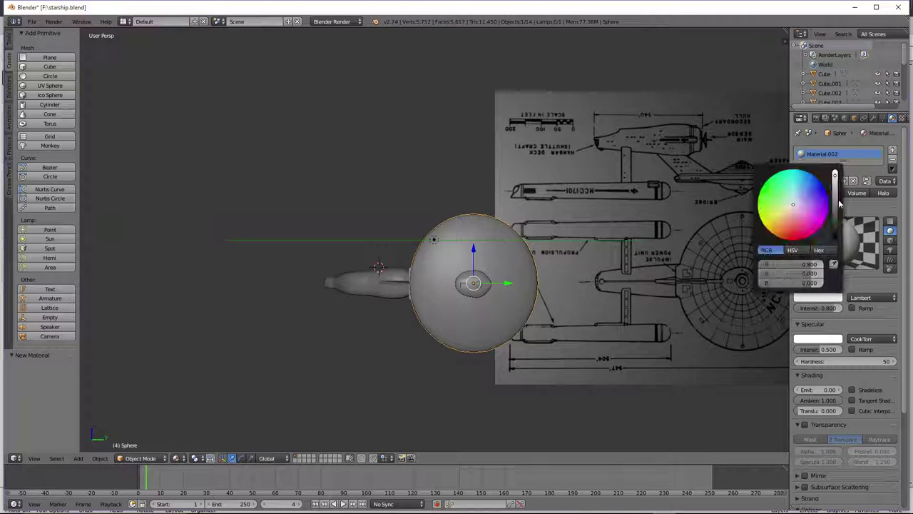
{"action": "mouse_move", "coordinate": [838, 202]}
{"action": "left_mouse_down"}
{"action": "mouse_move", "coordinate": [835, 239]}
{"action": "mouse_move", "coordinate": [836, 207]}
{"action": "left_mouse_up"}
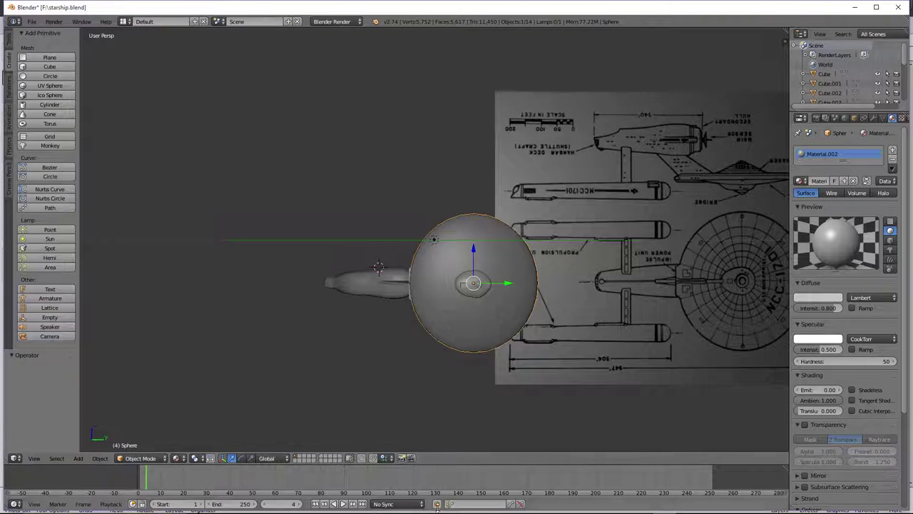
Switch to the browser and check the YouTube live streaming page for the Starship Enterprise modelling event.
{"action": "mouse_move", "coordinate": [293, 505]}
{"action": "left_click", "coordinate": [271, 471]}
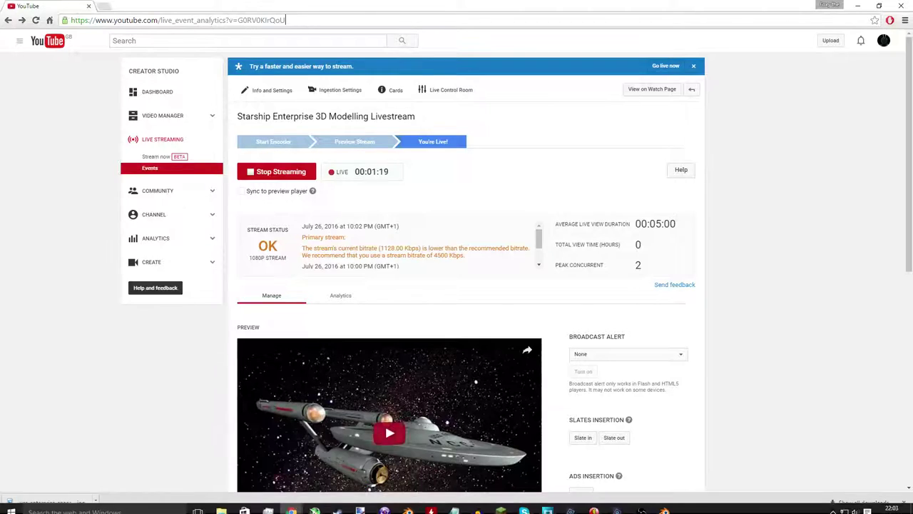
{"action": "left_click", "coordinate": [102, 6]}
{"action": "left_click_drag", "start_coordinate": [166, 6], "coordinate": [912, 158]}
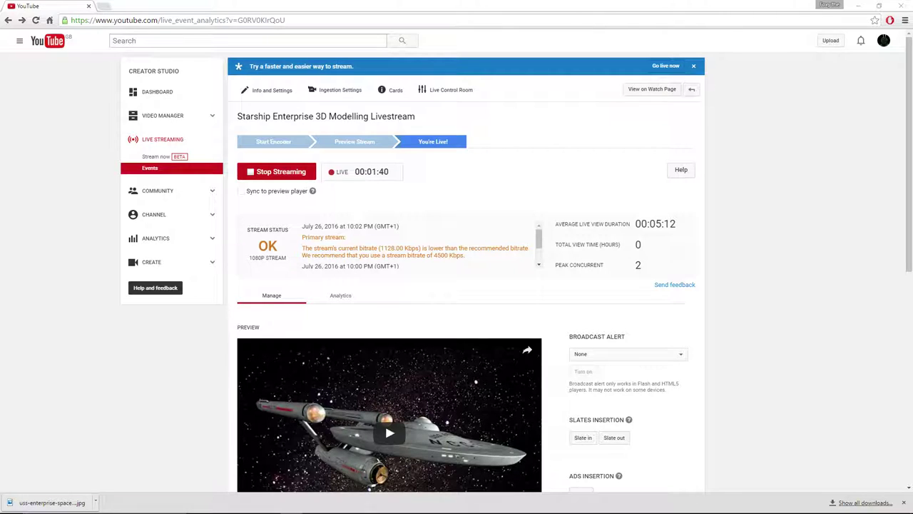
Switch to Photoshop Elements and look at the Starship Enterprise reference picture.
{"action": "left_click", "coordinate": [617, 504]}
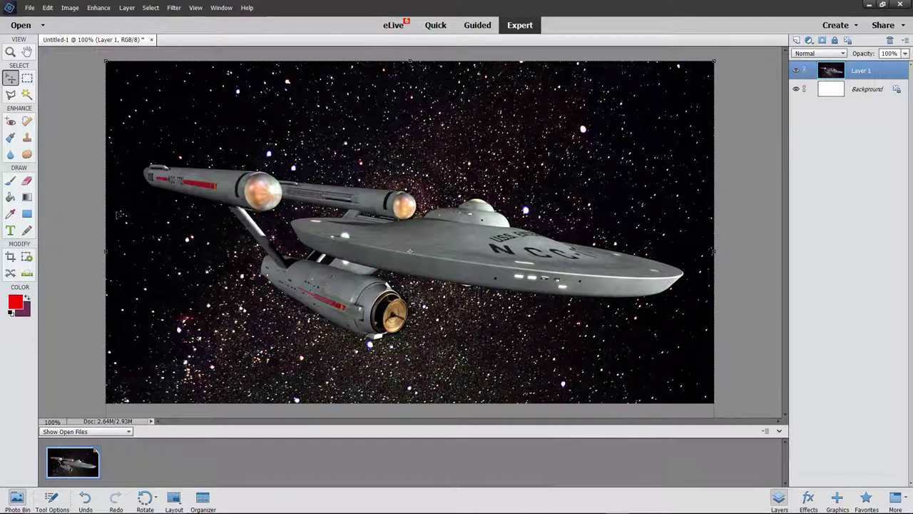
{"action": "key", "text": "alt+Tab"}
{"action": "key", "text": "alt+Tab"}
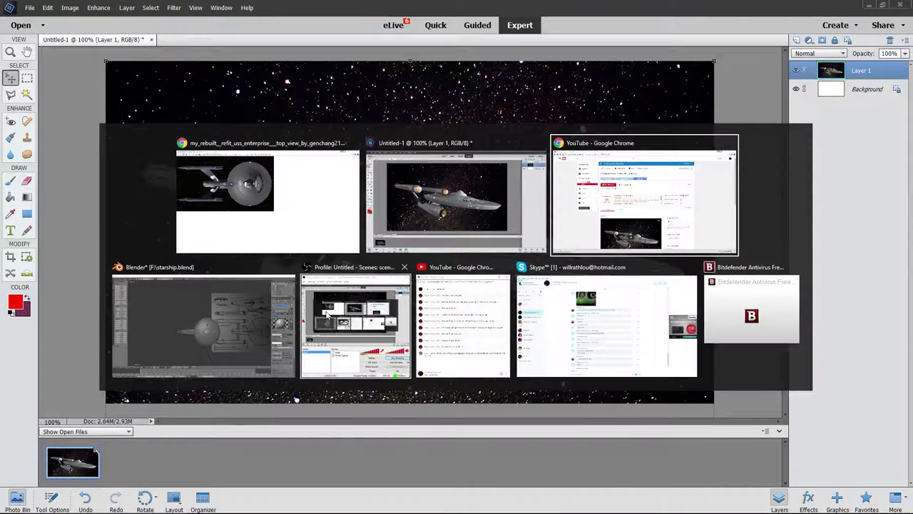
{"action": "key", "text": "Escape"}
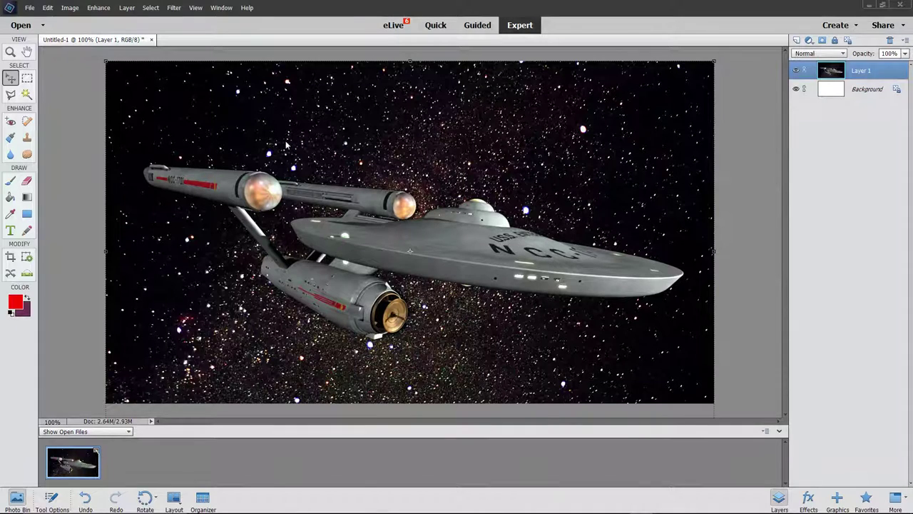
Switch to Blender and examine the saucer, neck and secondary hull from all around.
{"action": "key", "text": "alt+Tab"}
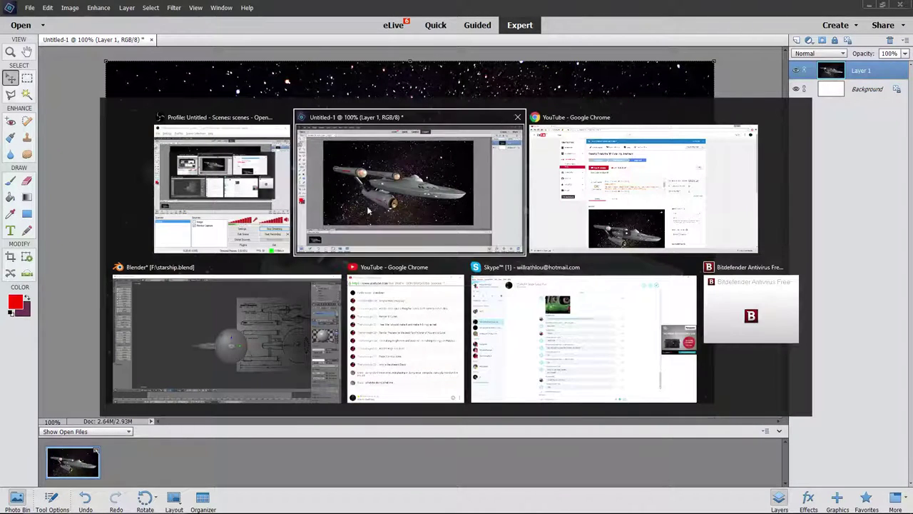
{"action": "left_click", "coordinate": [232, 306]}
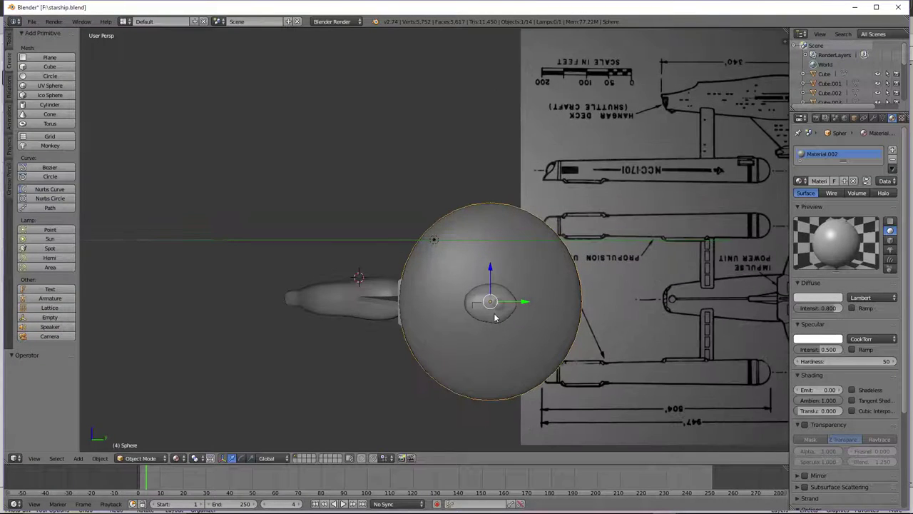
{"action": "key", "text": "KP_4"}
{"action": "key", "text": "KP_4"}
{"action": "key", "text": "KP_4"}
{"action": "key", "text": "KP_4"}
{"action": "key", "text": "KP_4"}
{"action": "key", "text": "KP_4"}
{"action": "key", "text": "KP_4"}
{"action": "key", "text": "KP_4"}
{"action": "key", "text": "KP_4"}
{"action": "key", "text": "KP_4"}
{"action": "key", "text": "KP_4"}
{"action": "key", "text": "KP_4"}
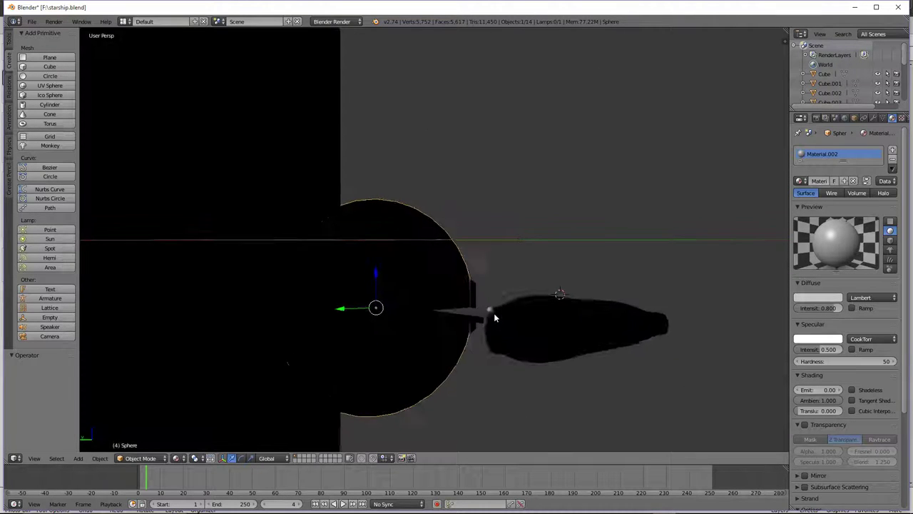
{"action": "key", "text": "KP_4"}
{"action": "key", "text": "KP_4"}
{"action": "key", "text": "KP_4"}
{"action": "key", "text": "KP_4"}
{"action": "key", "text": "KP_4"}
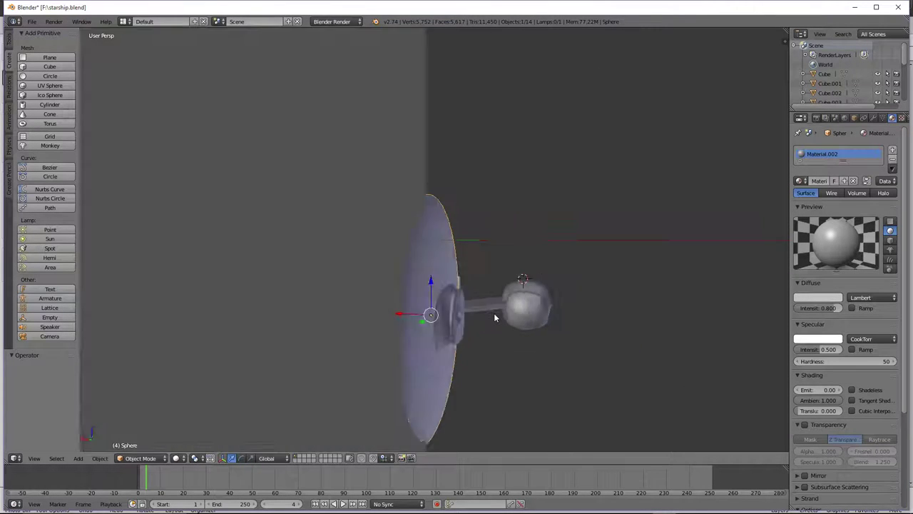
{"action": "key", "text": "KP_4"}
{"action": "key", "text": "KP_4"}
{"action": "key", "text": "KP_4"}
{"action": "key", "text": "KP_4"}
{"action": "key", "text": "KP_4"}
{"action": "key", "text": "KP_4"}
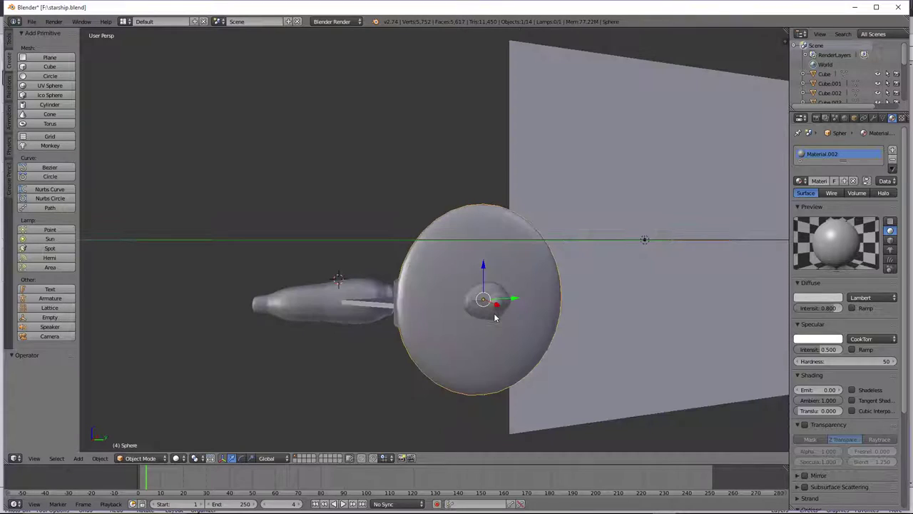
Switch to Photoshop Elements and sample the saucer's grey hull colour from the Enterprise picture as the foreground colour.
{"action": "key", "text": "alt+Tab"}
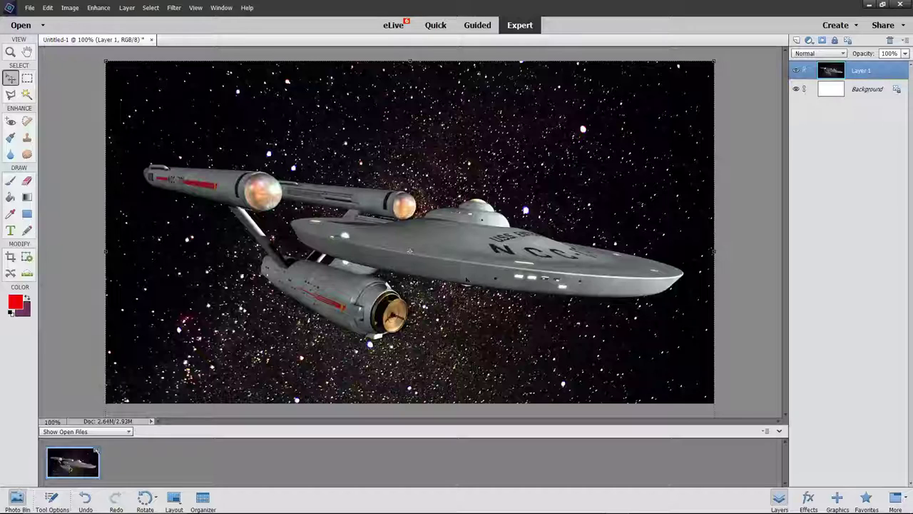
{"action": "left_click", "coordinate": [10, 213]}
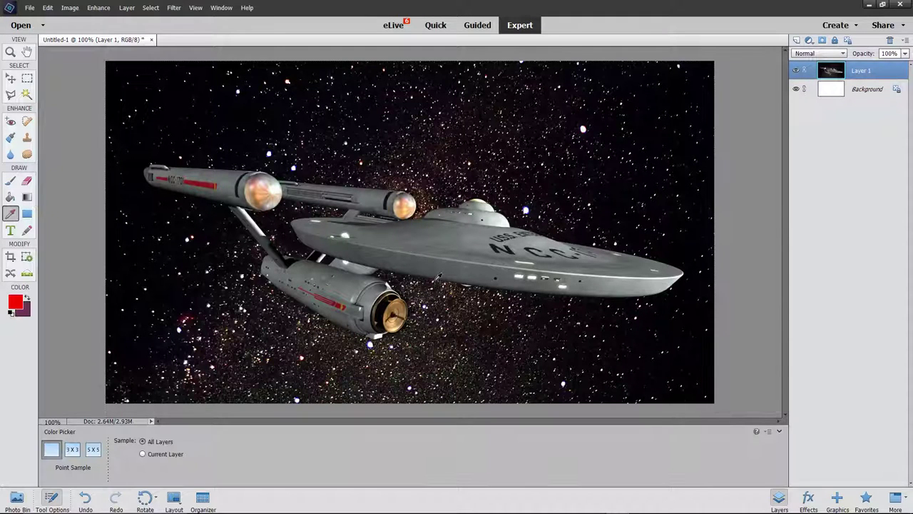
{"action": "left_click", "coordinate": [429, 242]}
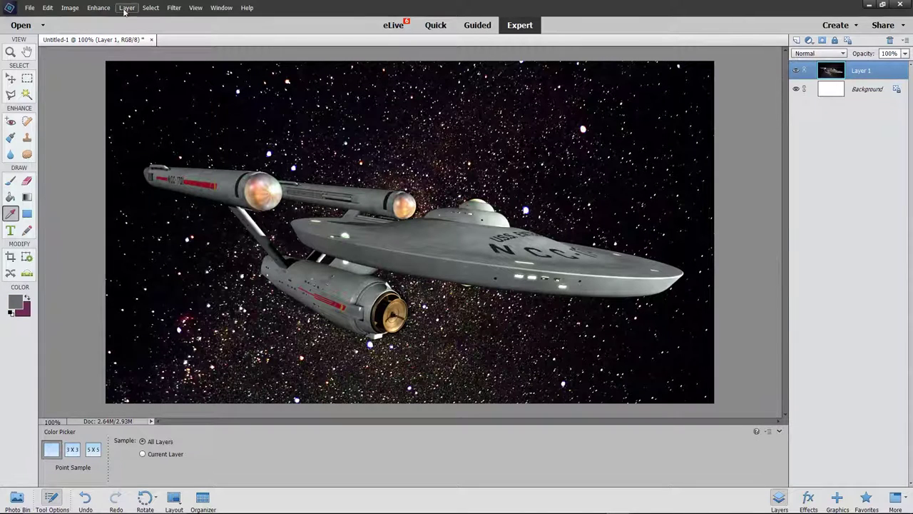
Create a blank image of 1000 x 1000 pixels and fill it with the sampled hull grey.
{"action": "left_click", "coordinate": [30, 8]}
{"action": "mouse_move", "coordinate": [113, 19]}
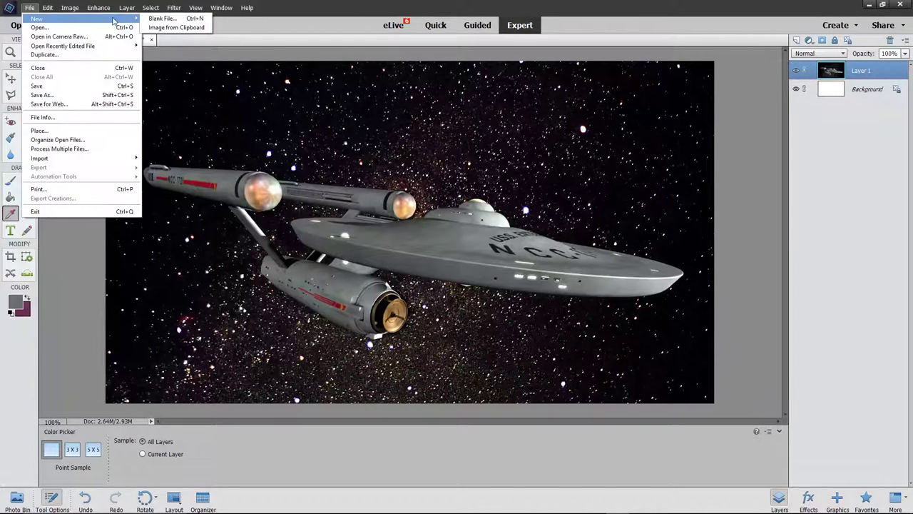
{"action": "left_click", "coordinate": [172, 27]}
{"action": "key", "text": "Tab"}
{"action": "type", "text": "1000"}
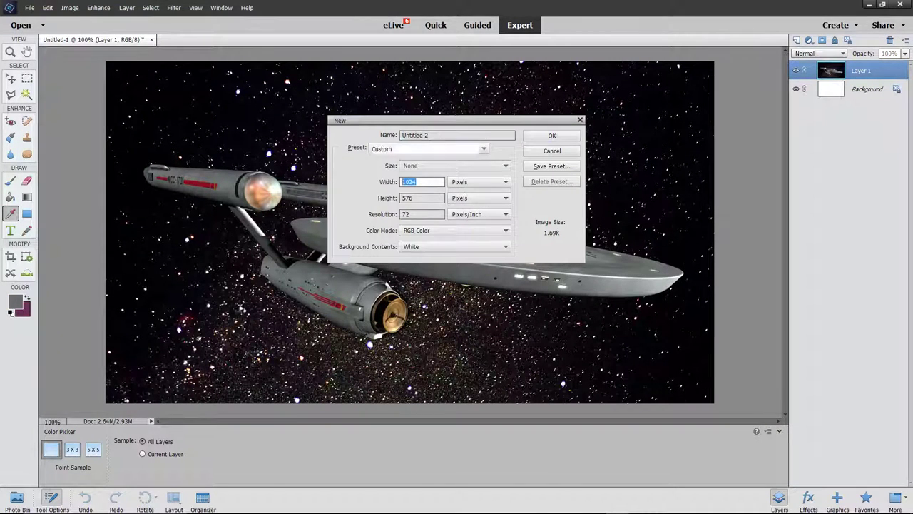
{"action": "key", "text": "Tab"}
{"action": "type", "text": "1000"}
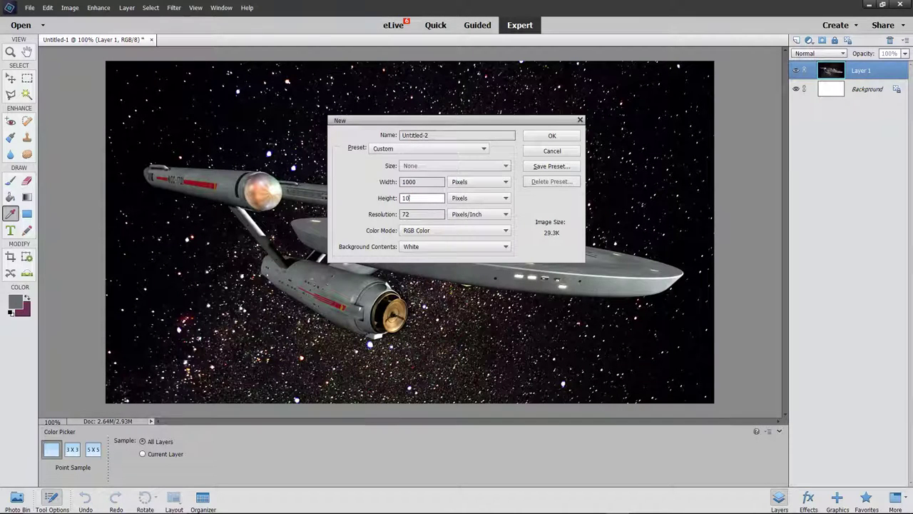
{"action": "key", "text": "Return"}
{"action": "left_click", "coordinate": [10, 196]}
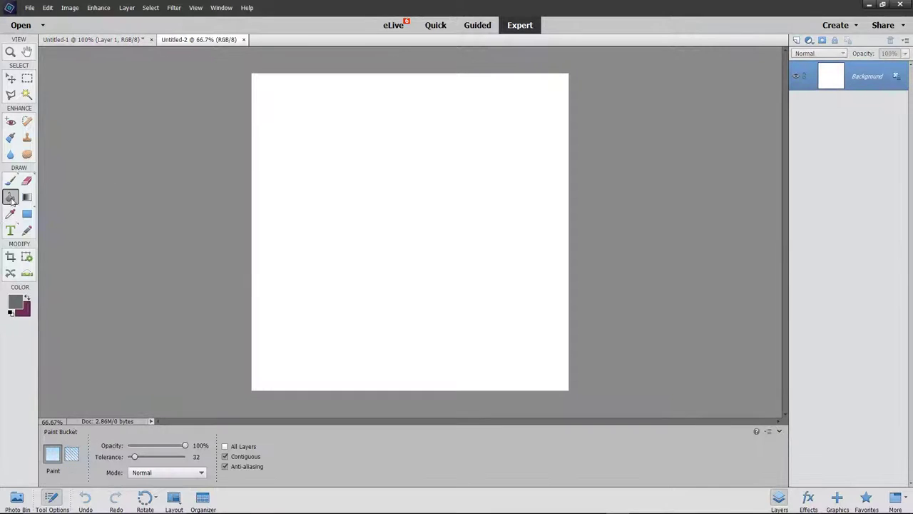
{"action": "left_click", "coordinate": [253, 200]}
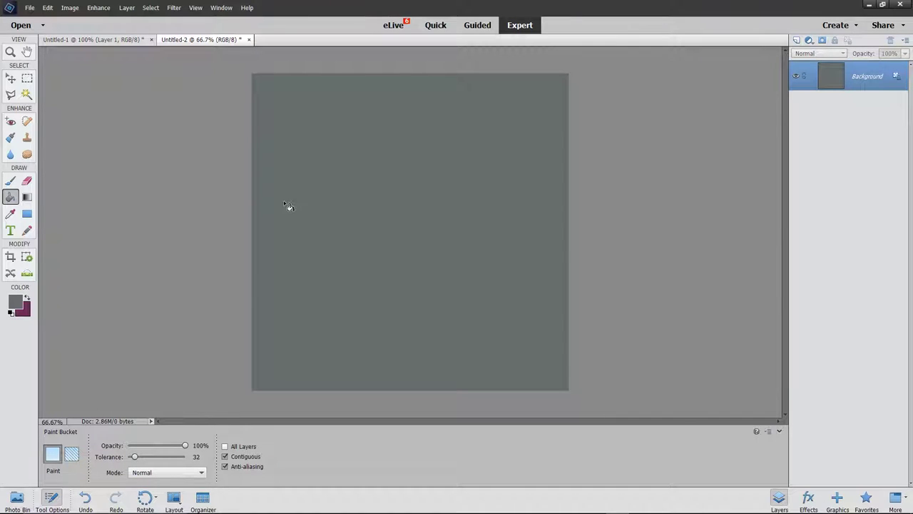
Set the foreground colour to black (000000), try filling the grey canvas with it and undo the fill.
{"action": "left_click", "coordinate": [16, 302]}
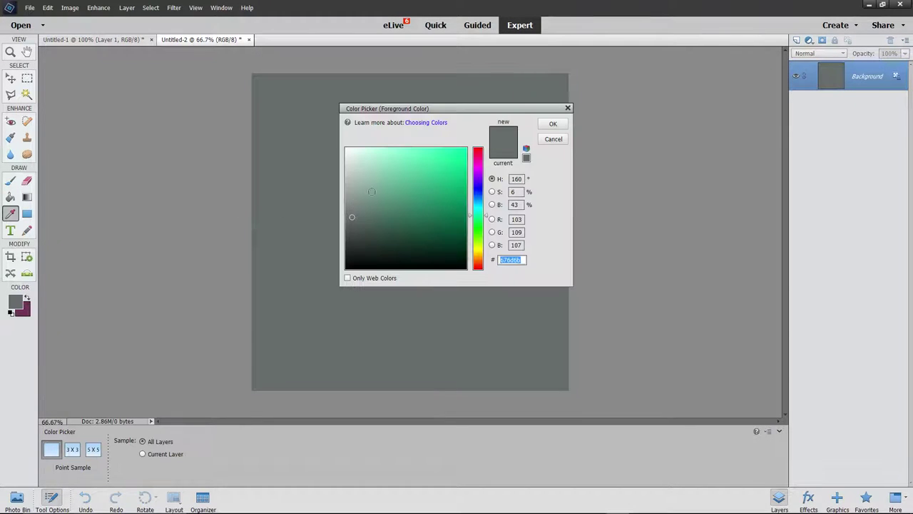
{"action": "type", "text": "000000"}
{"action": "left_click", "coordinate": [548, 124]}
{"action": "left_click", "coordinate": [554, 130]}
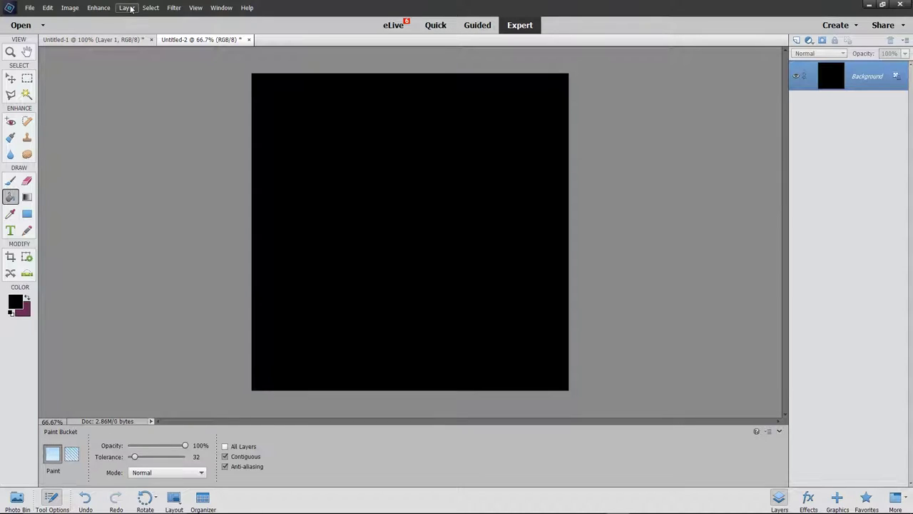
{"action": "key", "text": "ctrl+z"}
Add a new layer above the grey background with Normal mode and 100% opacity.
{"action": "left_click", "coordinate": [127, 8]}
{"action": "mouse_move", "coordinate": [132, 17]}
{"action": "left_click", "coordinate": [85, 17]}
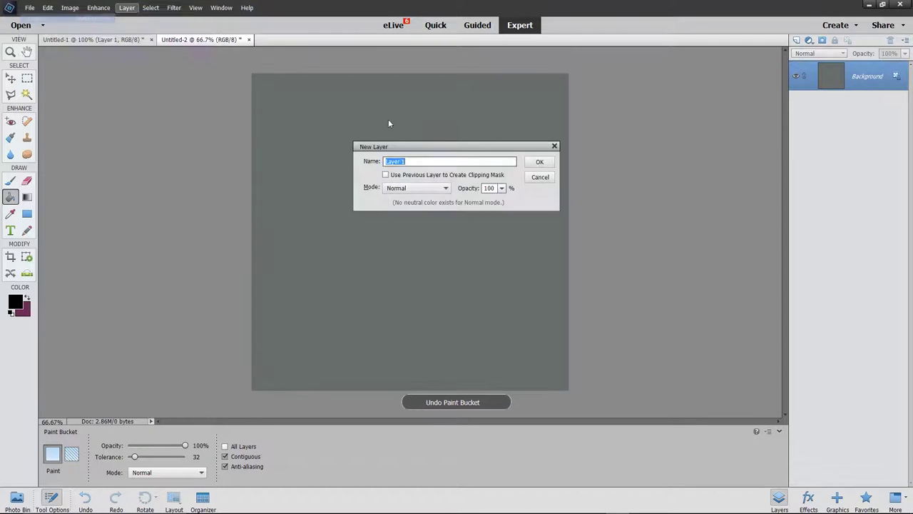
{"action": "left_click", "coordinate": [528, 162]}
Paint soft black patches across Layer 1 with the 488 px Brush at 17% opacity and set the layer's blend mode to Color.
{"action": "key", "text": "b"}
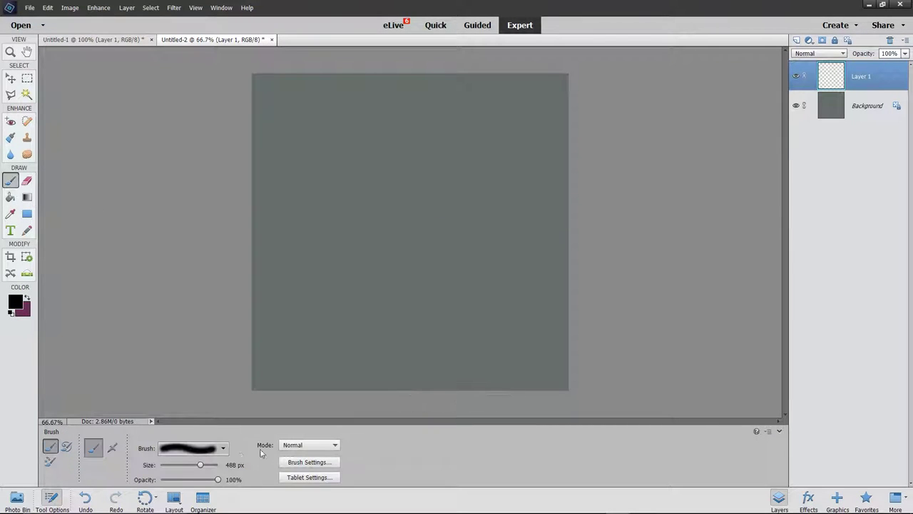
{"action": "mouse_move", "coordinate": [314, 253]}
{"action": "left_mouse_down"}
{"action": "mouse_move", "coordinate": [703, 261]}
{"action": "mouse_move", "coordinate": [333, 83]}
{"action": "left_mouse_up"}
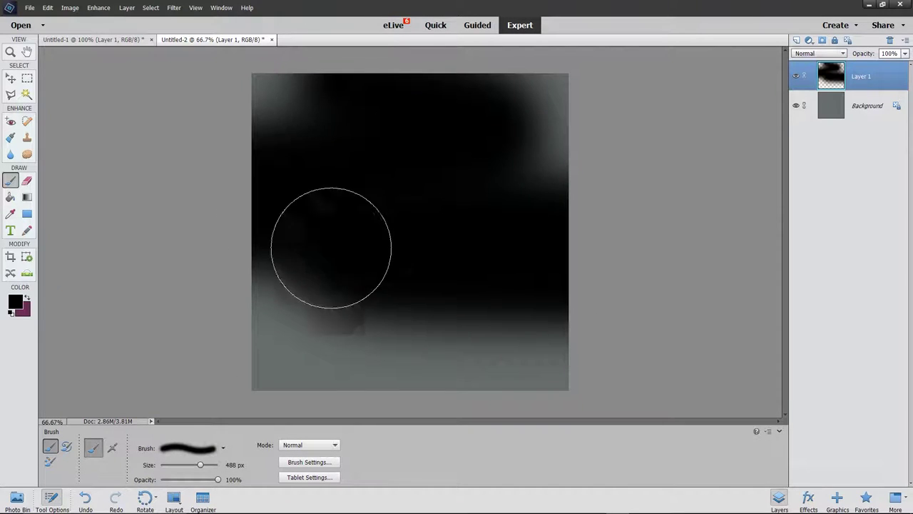
{"action": "key", "text": "ctrl+z"}
{"action": "left_click_drag", "start_coordinate": [218, 479], "coordinate": [170, 480]}
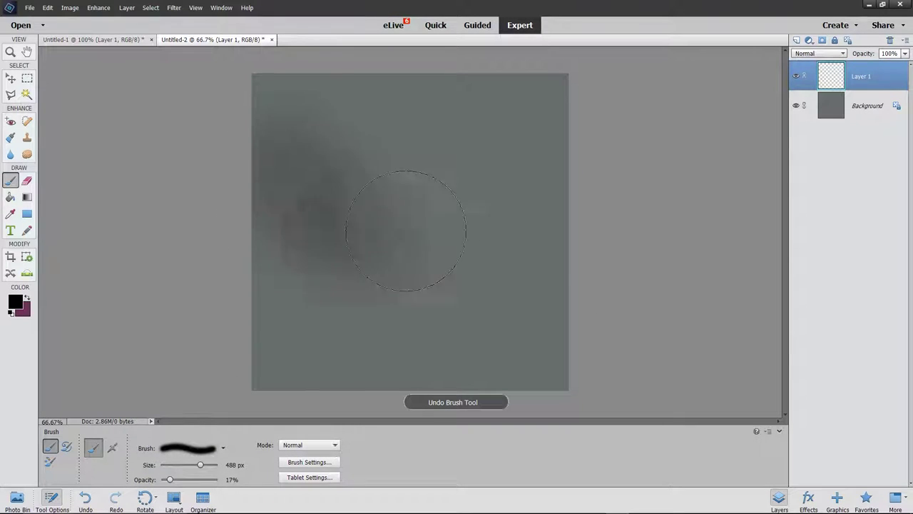
{"action": "mouse_move", "coordinate": [406, 230]}
{"action": "left_mouse_down"}
{"action": "mouse_move", "coordinate": [463, 343]}
{"action": "mouse_move", "coordinate": [381, 336]}
{"action": "mouse_move", "coordinate": [465, 153]}
{"action": "mouse_move", "coordinate": [357, 107]}
{"action": "mouse_move", "coordinate": [485, 159]}
{"action": "mouse_move", "coordinate": [502, 271]}
{"action": "mouse_move", "coordinate": [261, 127]}
{"action": "mouse_move", "coordinate": [334, 314]}
{"action": "mouse_move", "coordinate": [352, 255]}
{"action": "mouse_move", "coordinate": [349, 131]}
{"action": "mouse_move", "coordinate": [490, 264]}
{"action": "mouse_move", "coordinate": [448, 233]}
{"action": "left_mouse_up"}
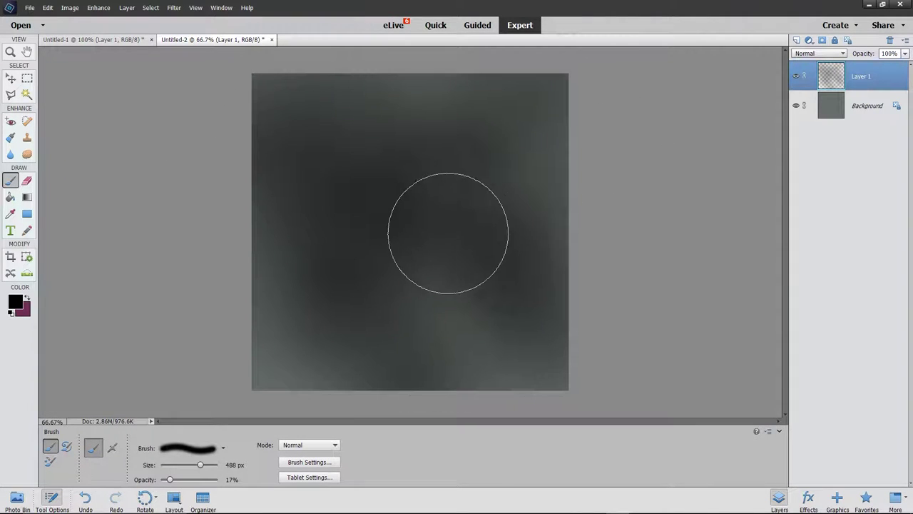
{"action": "left_click", "coordinate": [843, 53]}
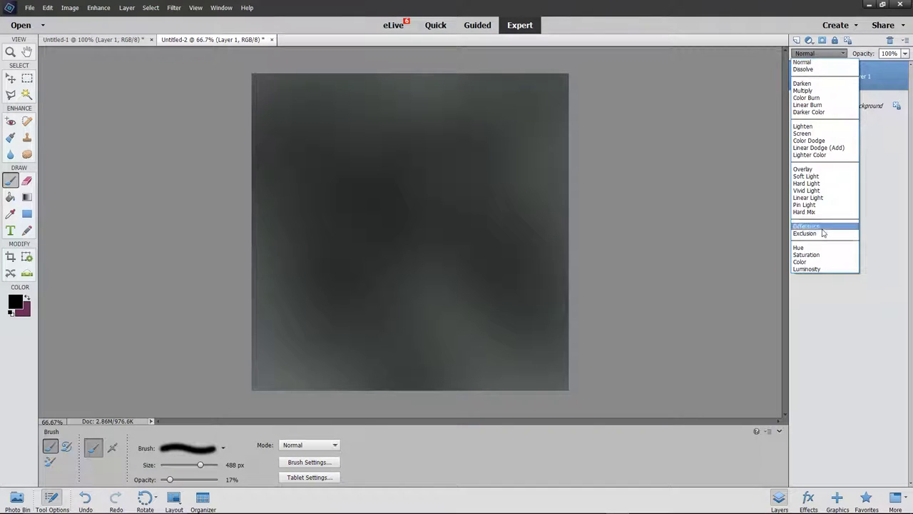
{"action": "left_click", "coordinate": [821, 262]}
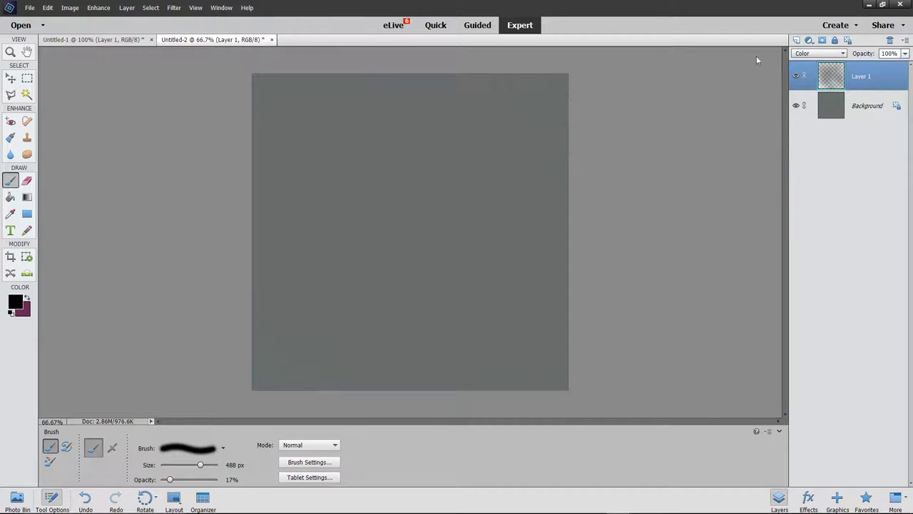
Add a second new layer above Layer 1 in Normal mode.
{"action": "left_click", "coordinate": [127, 7]}
{"action": "mouse_move", "coordinate": [132, 19]}
{"action": "left_click", "coordinate": [64, 19]}
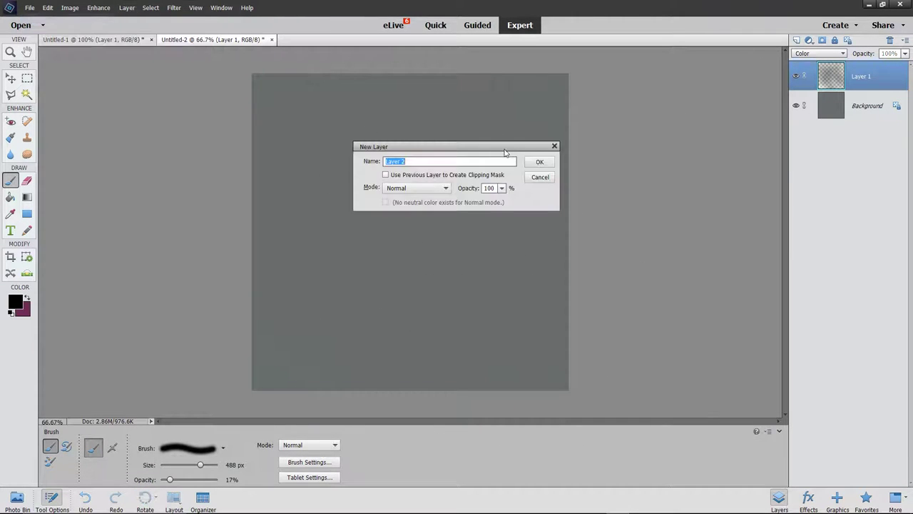
{"action": "left_click", "coordinate": [539, 162]}
Brush soft black patches over different areas of Layer 2 and lower the layer's opacity to 65%.
{"action": "left_click", "coordinate": [406, 147]}
{"action": "left_click", "coordinate": [404, 143]}
{"action": "left_click", "coordinate": [293, 121]}
{"action": "left_click", "coordinate": [314, 163]}
{"action": "left_click", "coordinate": [539, 120]}
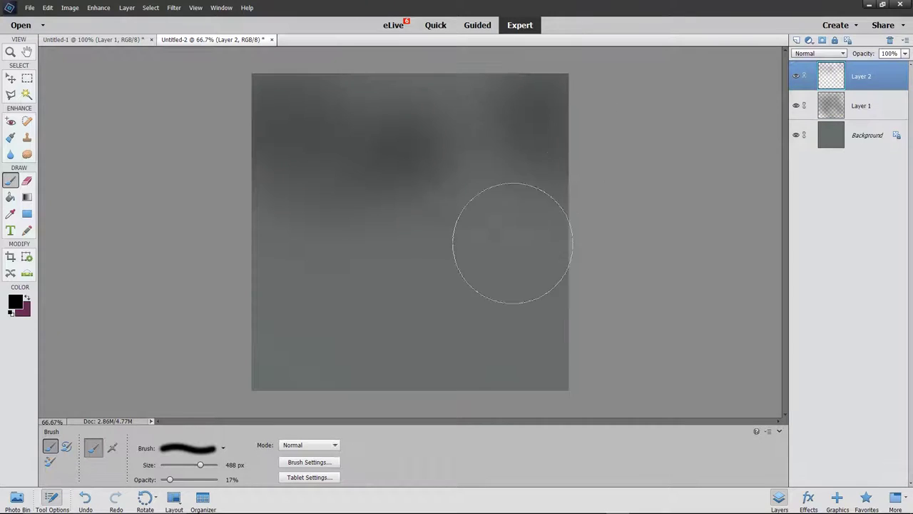
{"action": "mouse_move", "coordinate": [512, 243]}
{"action": "left_mouse_down"}
{"action": "mouse_move", "coordinate": [471, 342]}
{"action": "mouse_move", "coordinate": [299, 310]}
{"action": "left_mouse_up"}
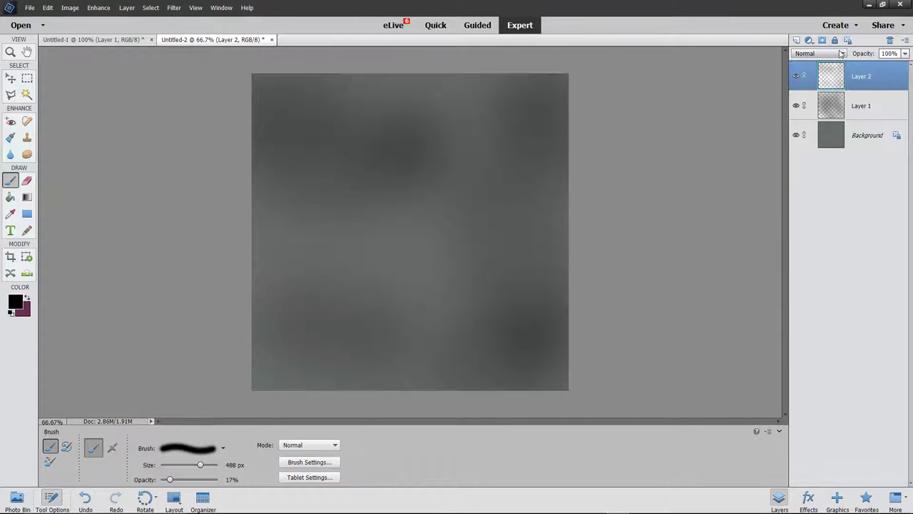
{"action": "left_click", "coordinate": [905, 53]}
{"action": "left_click_drag", "start_coordinate": [903, 64], "coordinate": [890, 64]}
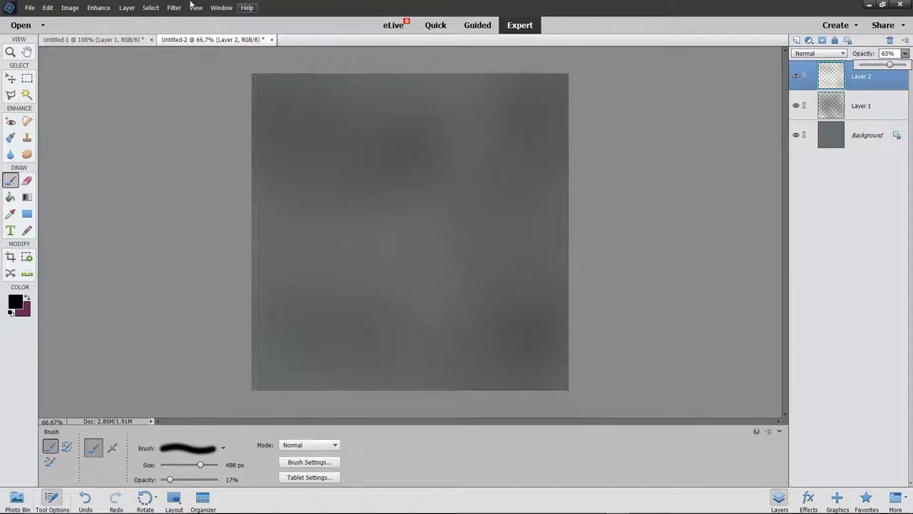
Add a third new layer above Layer 2 in Normal mode.
{"action": "left_click", "coordinate": [127, 7]}
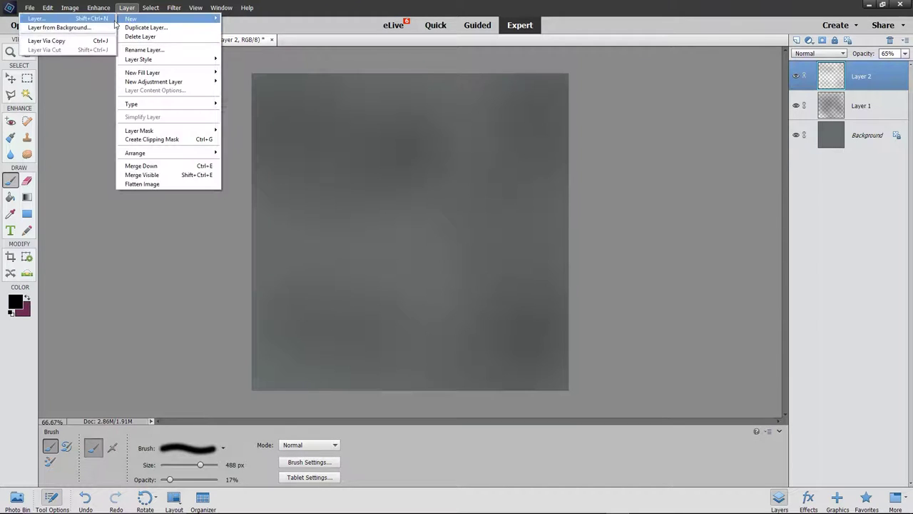
{"action": "left_click", "coordinate": [112, 19]}
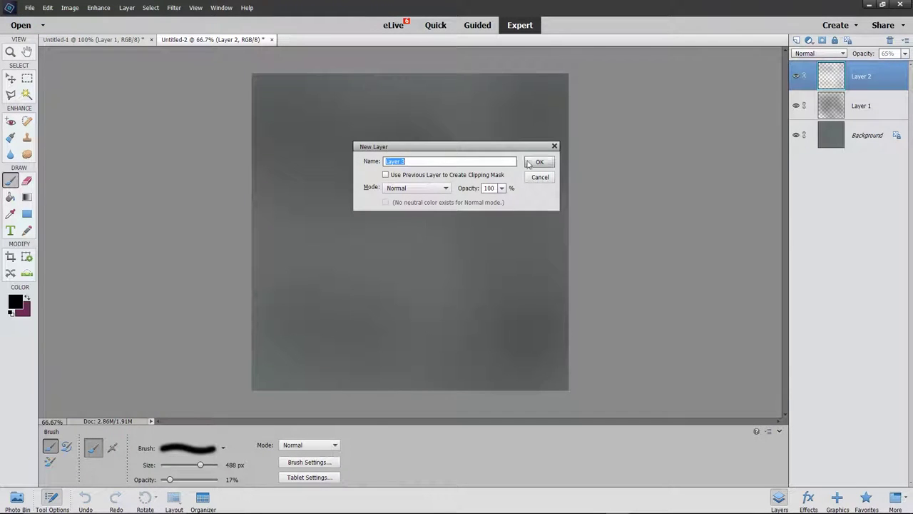
{"action": "left_click", "coordinate": [528, 164]}
Set the foreground colour to mid grey (767676) and brush it softly over the upper part of Layer 3.
{"action": "left_click", "coordinate": [15, 302]}
{"action": "left_click", "coordinate": [307, 209]}
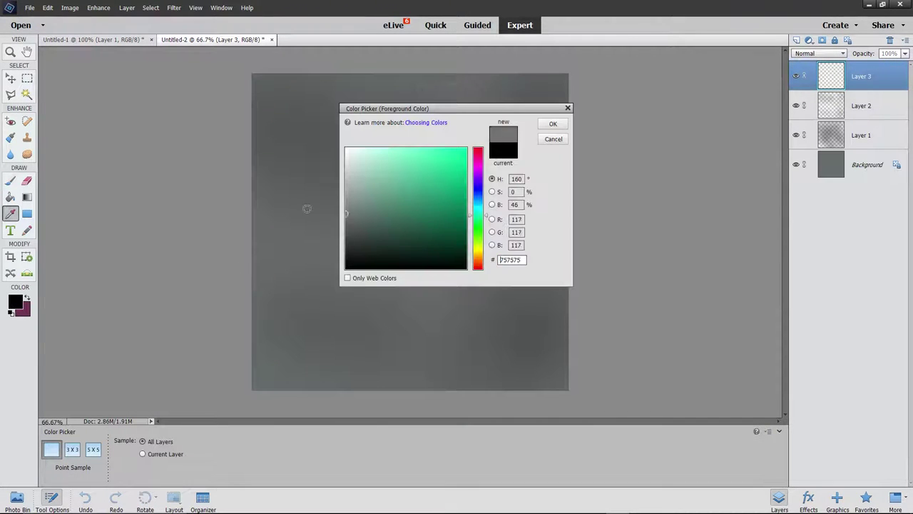
{"action": "left_click", "coordinate": [552, 124]}
{"action": "key", "text": "b"}
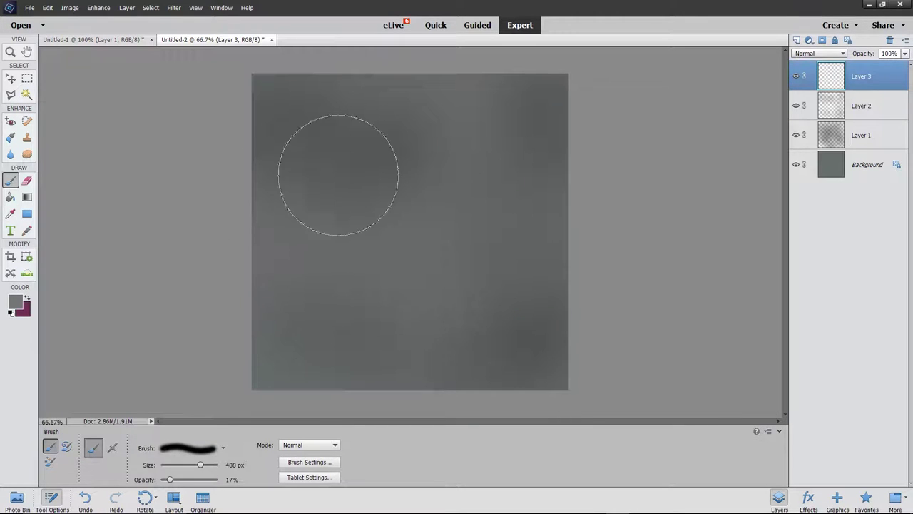
{"action": "left_click_drag", "start_coordinate": [338, 174], "coordinate": [474, 207]}
Set the foreground colour to dark grey (4e4e4e) and brush it softly over much of Layer 3.
{"action": "left_click", "coordinate": [18, 304]}
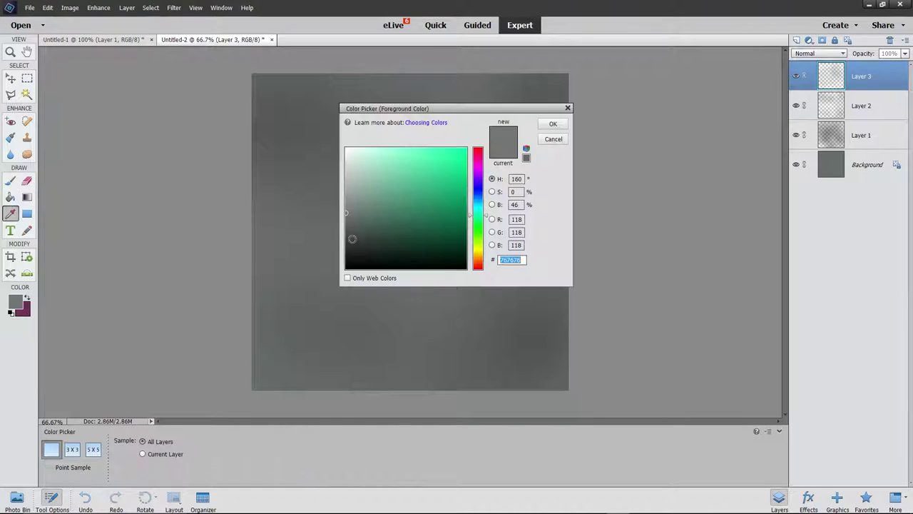
{"action": "left_click", "coordinate": [346, 245]}
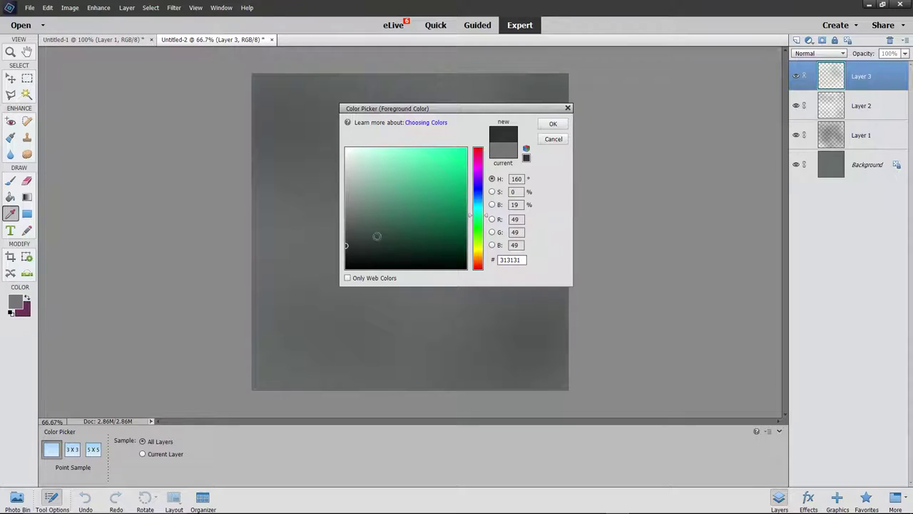
{"action": "left_click", "coordinate": [346, 231]}
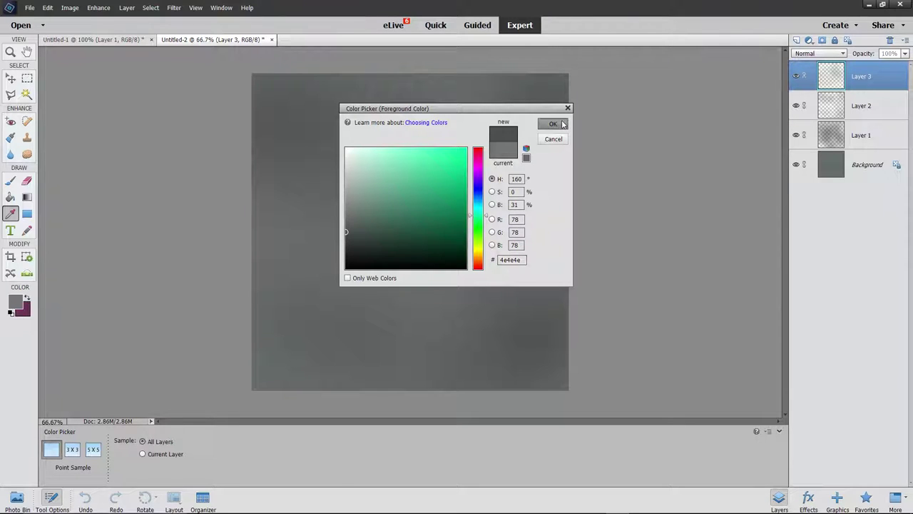
{"action": "left_click", "coordinate": [553, 125]}
{"action": "mouse_move", "coordinate": [228, 138]}
{"action": "left_mouse_down"}
{"action": "mouse_move", "coordinate": [569, 192]}
{"action": "mouse_move", "coordinate": [266, 320]}
{"action": "mouse_move", "coordinate": [254, 251]}
{"action": "left_mouse_up"}
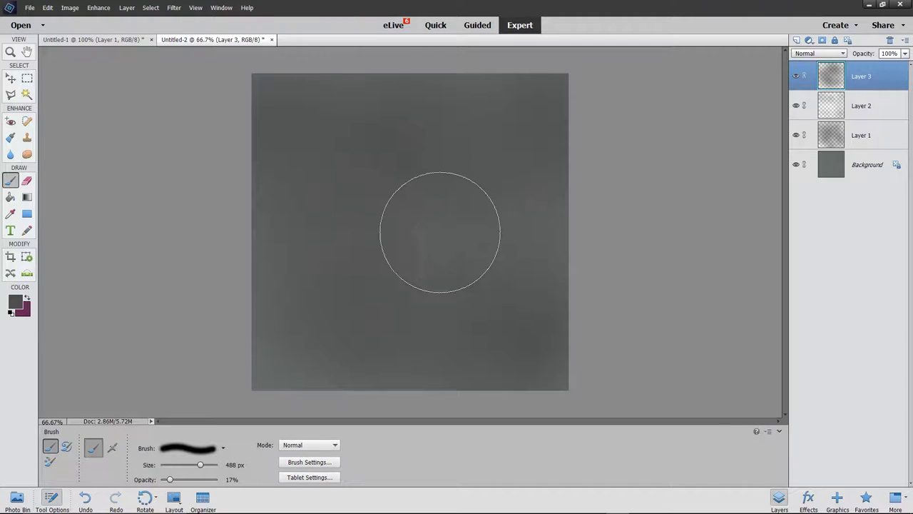
Start saving the image under a new location and create a Desktop folder named starship textures 1.
{"action": "left_click", "coordinate": [29, 7]}
{"action": "left_click", "coordinate": [60, 98]}
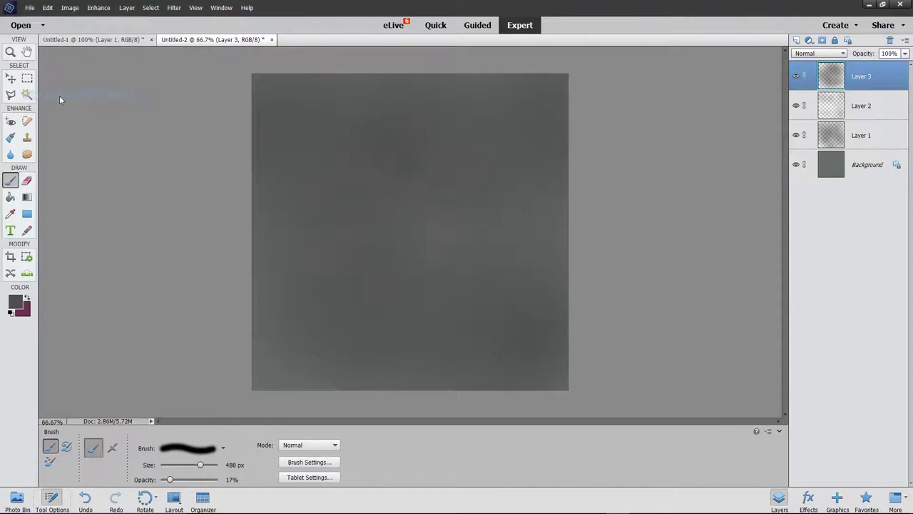
{"action": "left_click", "coordinate": [69, 39]}
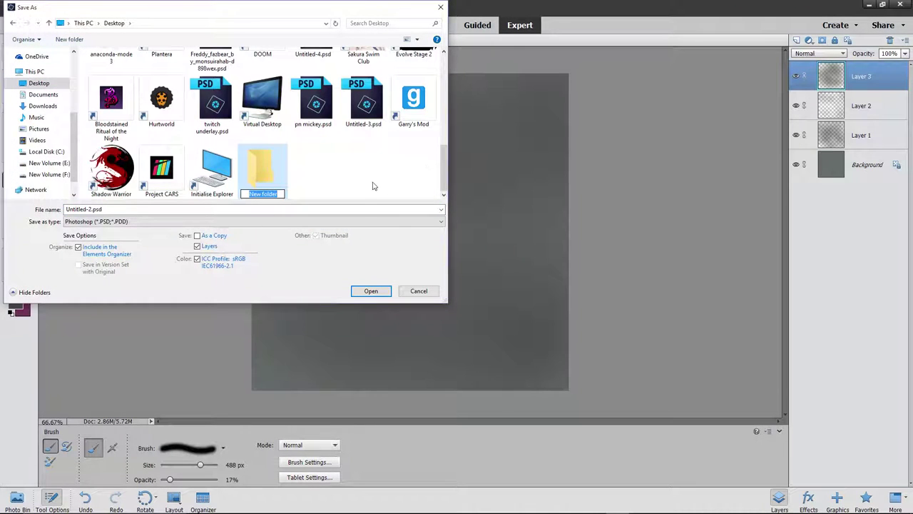
{"action": "type", "text": "starship textures 1"}
Save the image as Untitled-2.png in the starship textures 1 folder with Smallest / Slow compression and no interlacing.
{"action": "double_click", "coordinate": [261, 170]}
{"action": "left_click", "coordinate": [207, 222]}
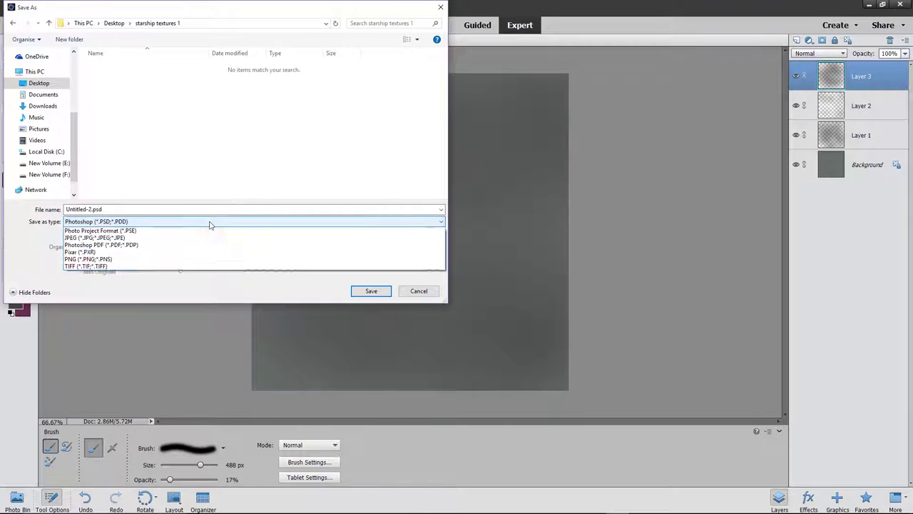
{"action": "left_click", "coordinate": [143, 281]}
{"action": "left_click", "coordinate": [372, 292]}
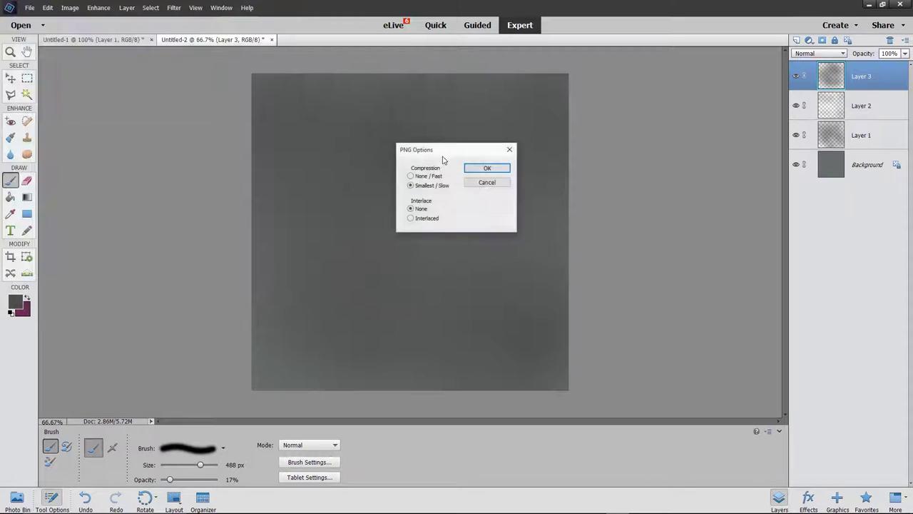
{"action": "left_click", "coordinate": [485, 169]}
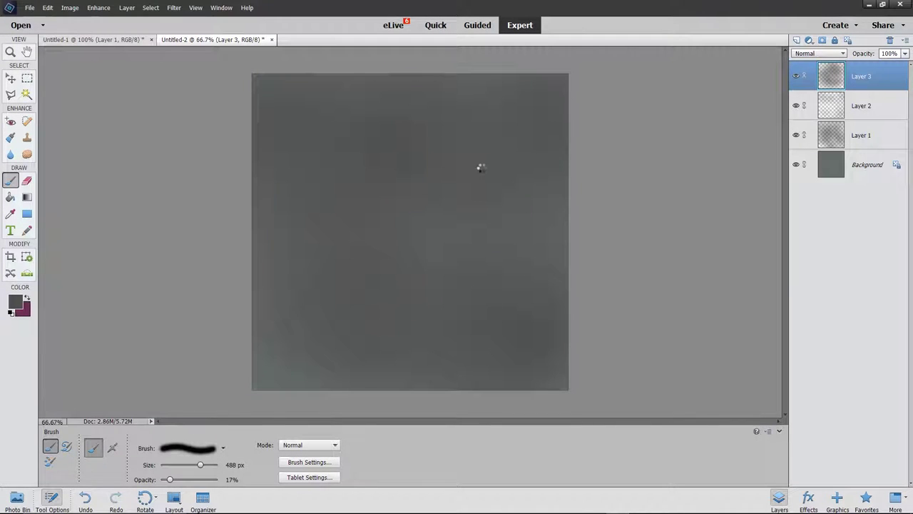
Switch to Blender and add a new Image or Movie texture to the saucer's material.
{"action": "key", "text": "alt+Tab"}
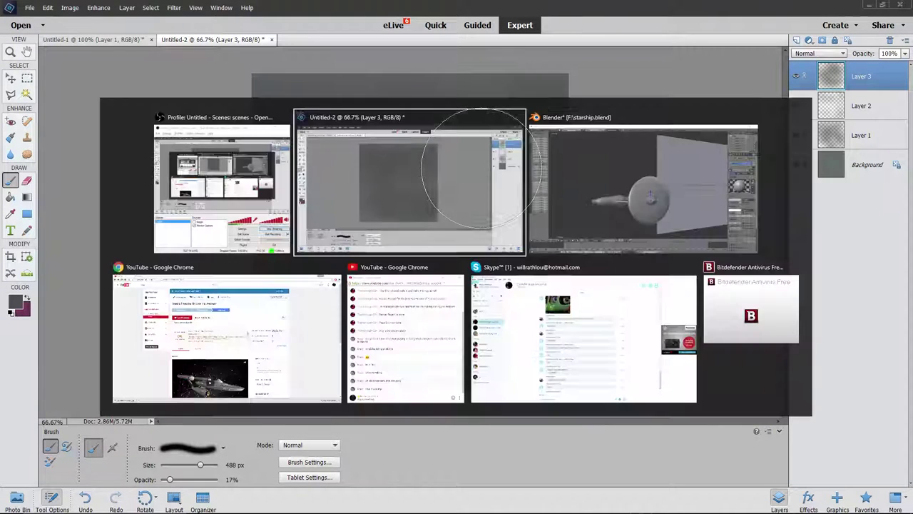
{"action": "key", "text": "alt+Tab"}
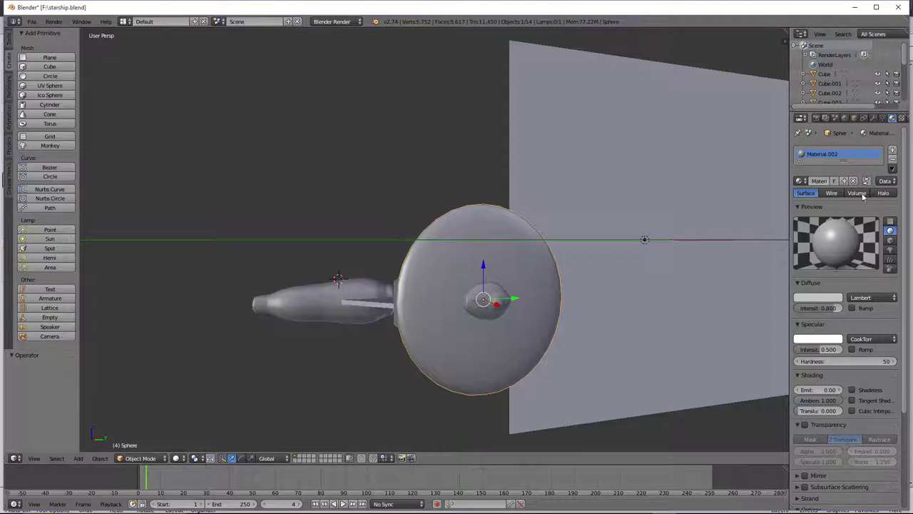
{"action": "left_click", "coordinate": [827, 300]}
{"action": "left_click", "coordinate": [901, 118]}
{"action": "left_click", "coordinate": [856, 165]}
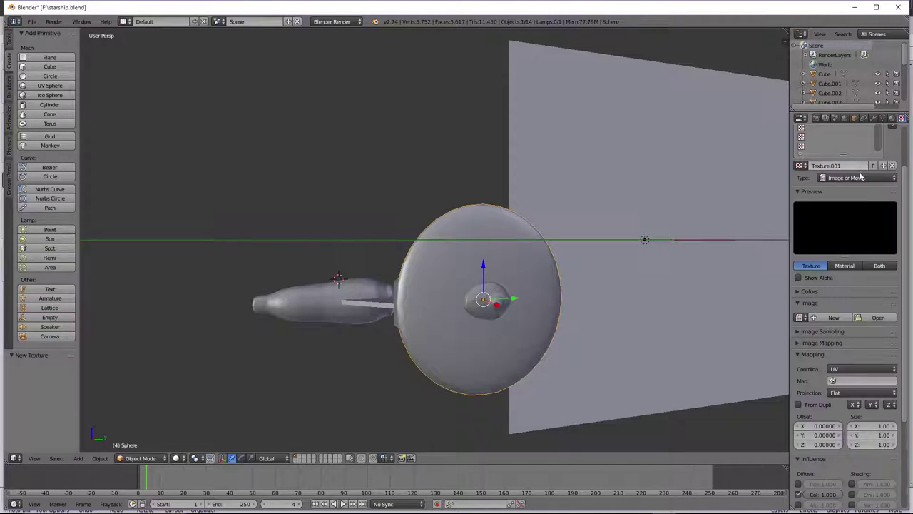
Load Untitled-2.png from the Desktop's starship textures 1 folder as the saucer texture's image.
{"action": "left_click", "coordinate": [883, 324]}
{"action": "left_click", "coordinate": [43, 141]}
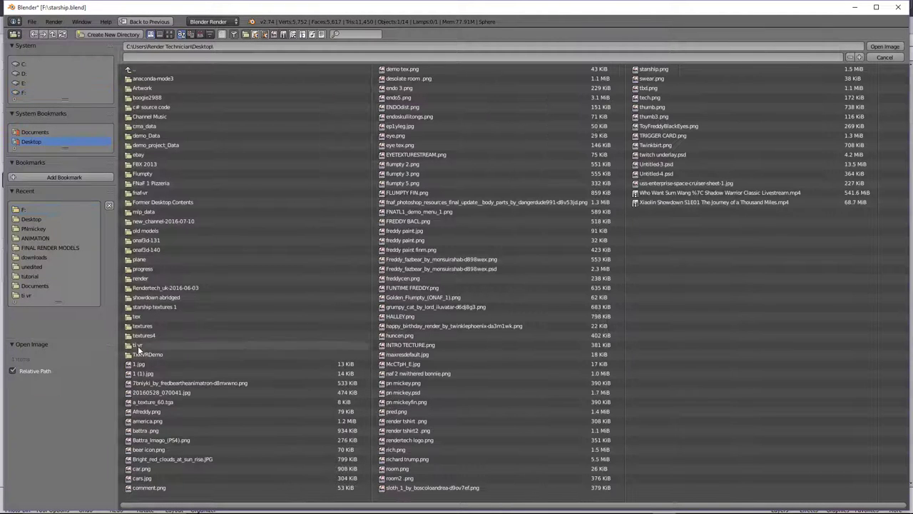
{"action": "left_click", "coordinate": [146, 307]}
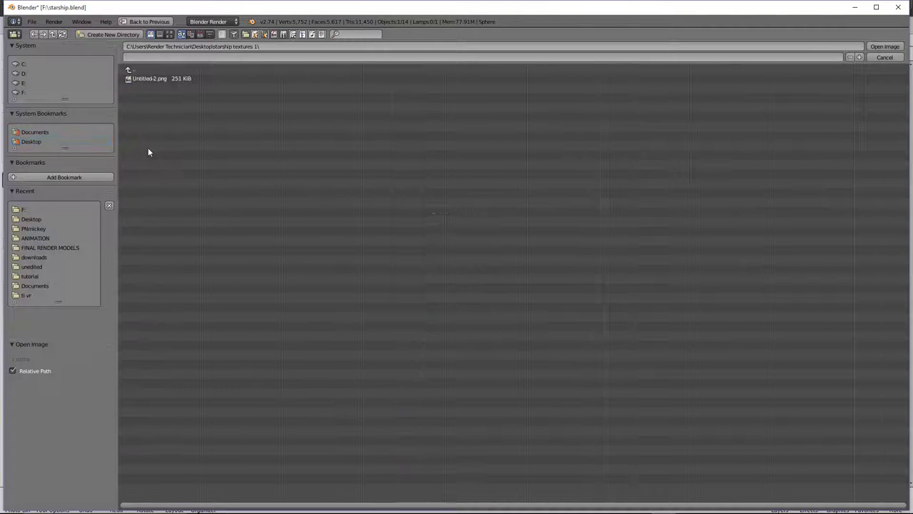
{"action": "double_click", "coordinate": [149, 79]}
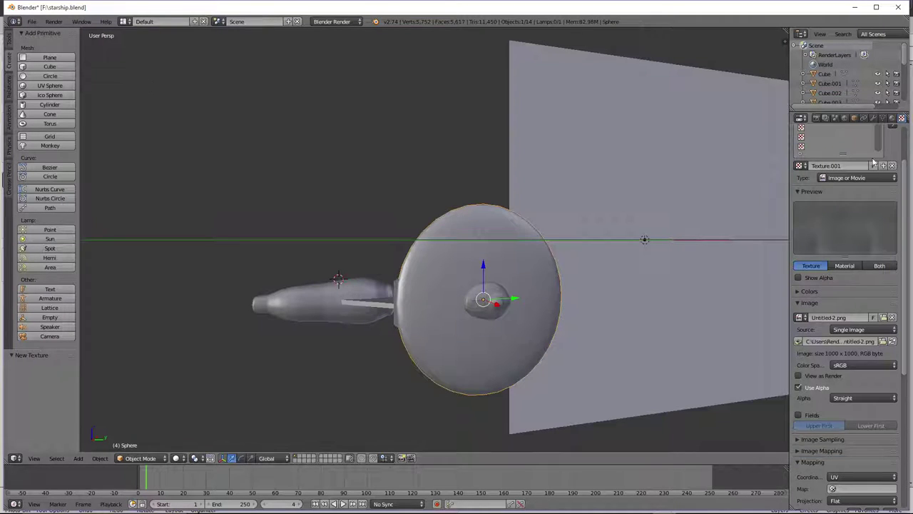
Show the viewport in Rendered shading to check the textured saucer.
{"action": "left_click", "coordinate": [891, 119]}
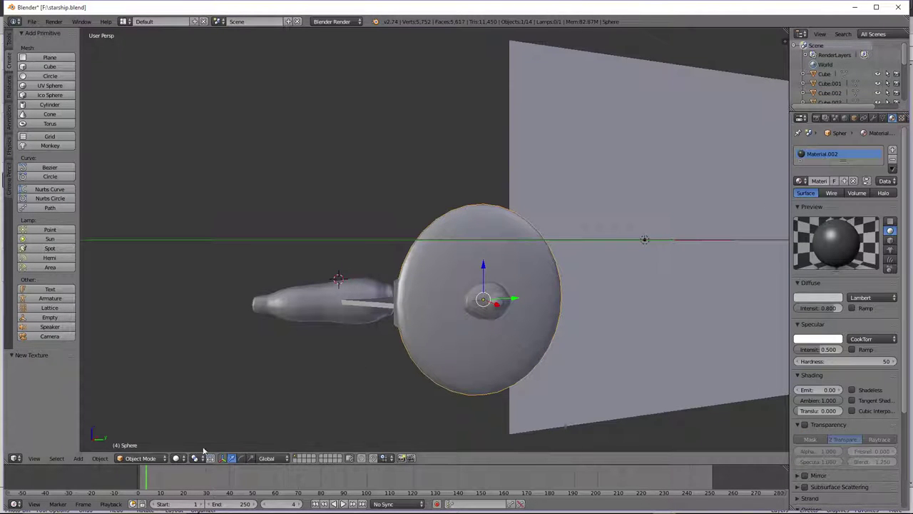
{"action": "left_click", "coordinate": [176, 457]}
{"action": "left_click", "coordinate": [188, 396]}
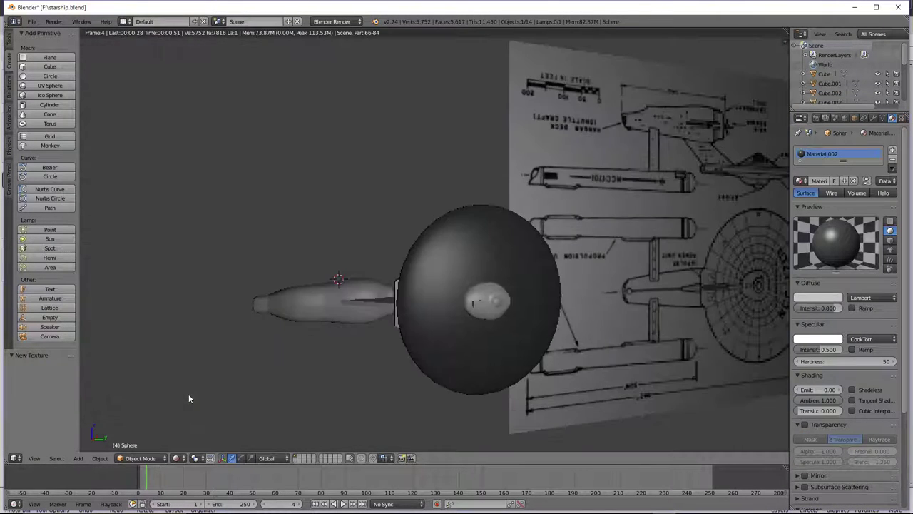
Set the saucer texture's mapping coordinates to Generated.
{"action": "left_click", "coordinate": [901, 118]}
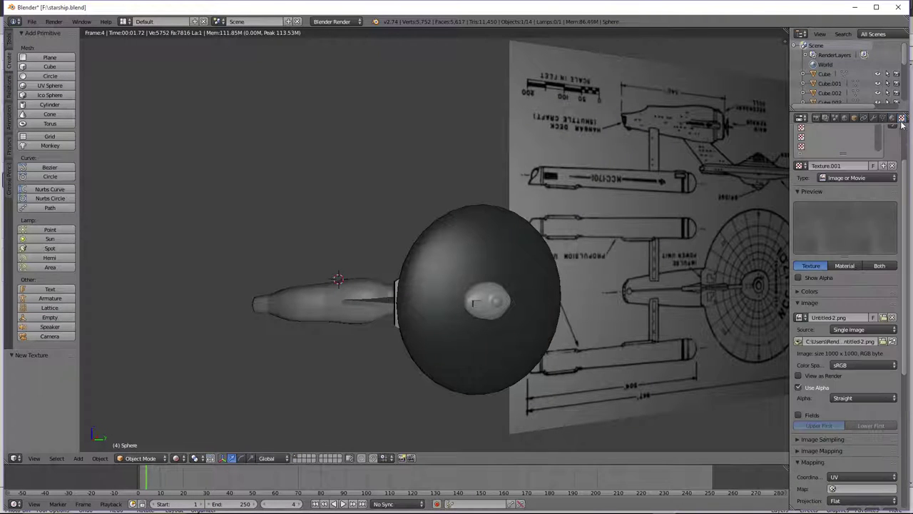
{"action": "scroll", "coordinate": [841, 433], "scroll_direction": "down", "scroll_amount": 2}
{"action": "left_click", "coordinate": [862, 438]}
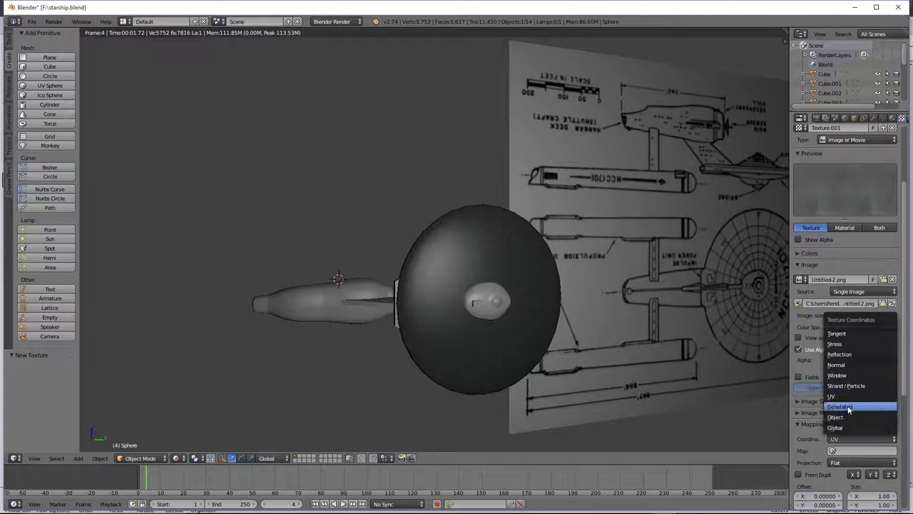
{"action": "left_click", "coordinate": [856, 413]}
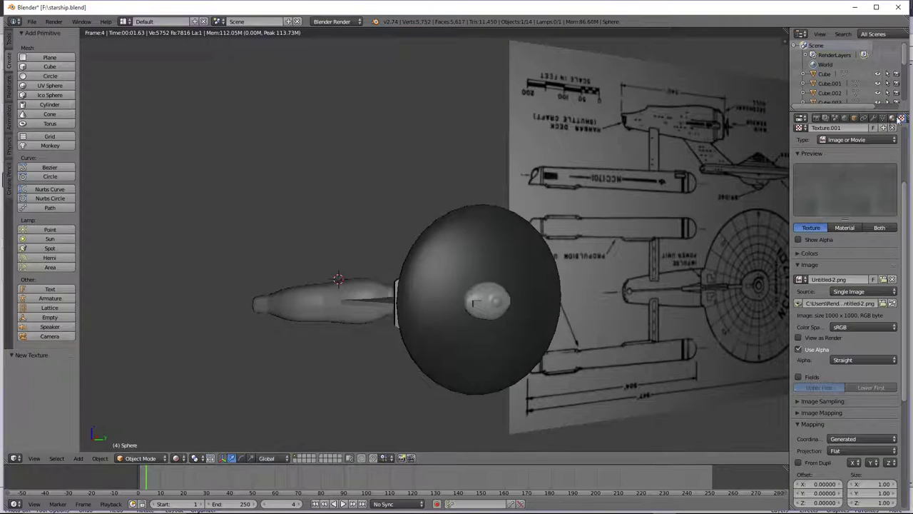
Change the saucer texture's mapping coordinates to Global and set the material's diffuse intensity to 1.000.
{"action": "left_click", "coordinate": [892, 119]}
{"action": "left_click", "coordinate": [901, 119]}
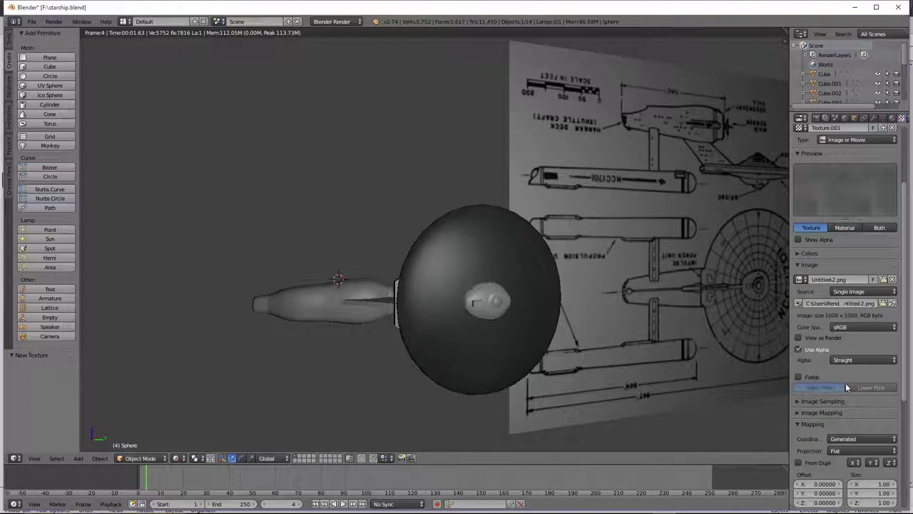
{"action": "left_click", "coordinate": [860, 438]}
{"action": "left_click", "coordinate": [849, 424]}
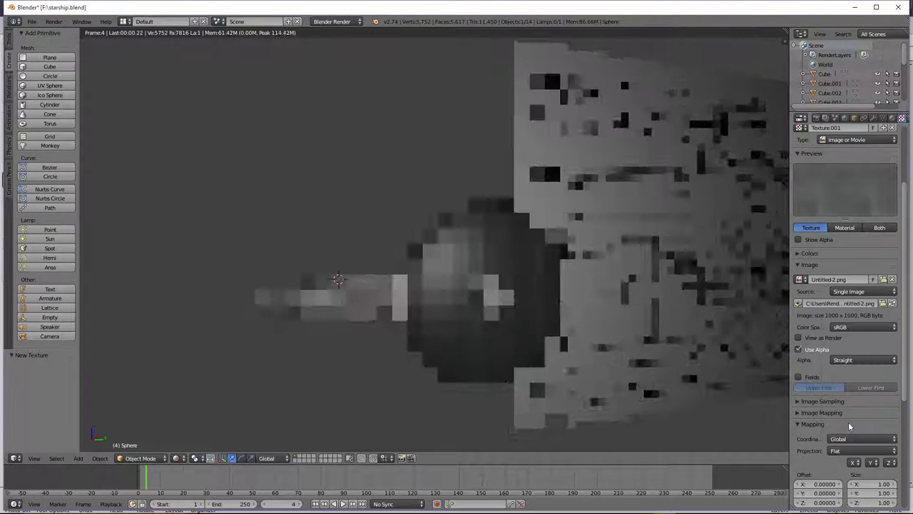
{"action": "left_click", "coordinate": [891, 119]}
{"action": "left_click_drag", "start_coordinate": [828, 309], "coordinate": [839, 308]}
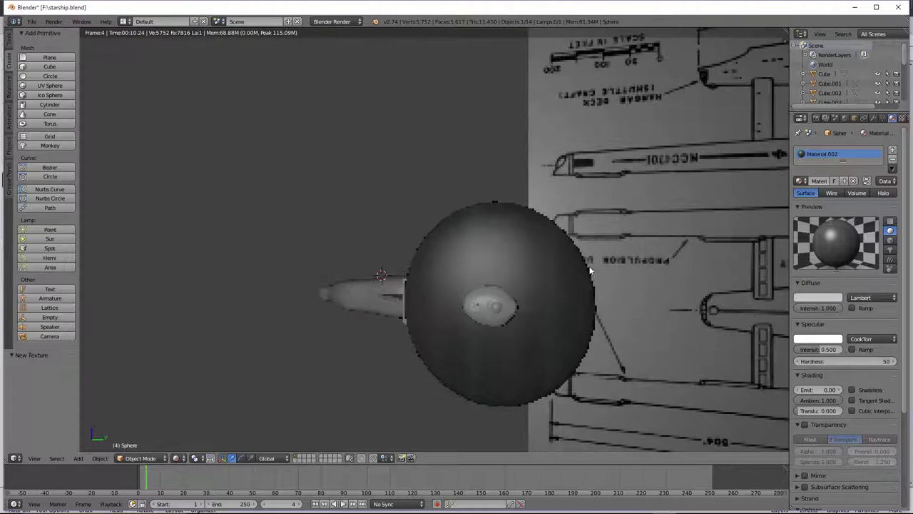
{"action": "key", "text": "alt+Tab"}
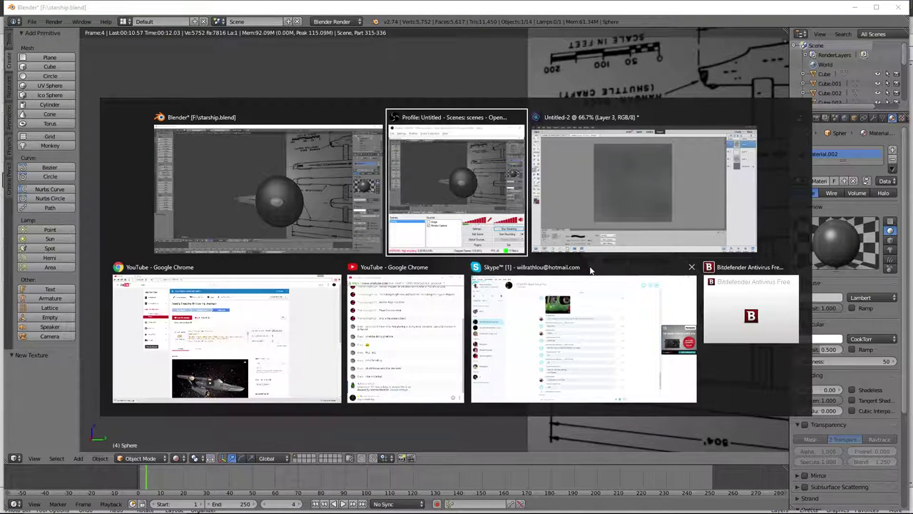
{"action": "left_click", "coordinate": [363, 279]}
{"action": "key", "text": "alt+Tab"}
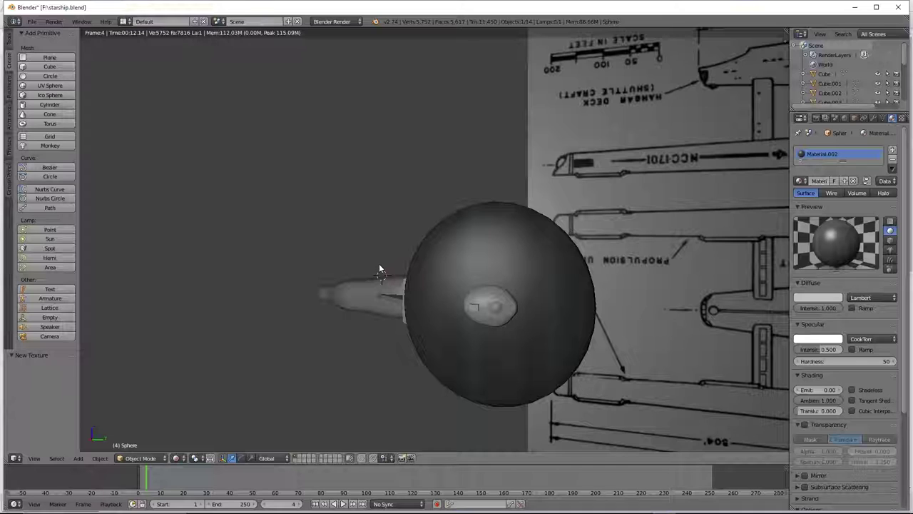
Replace the saucer's material with a new one and switch the viewport to Material shading.
{"action": "left_click", "coordinate": [893, 159]}
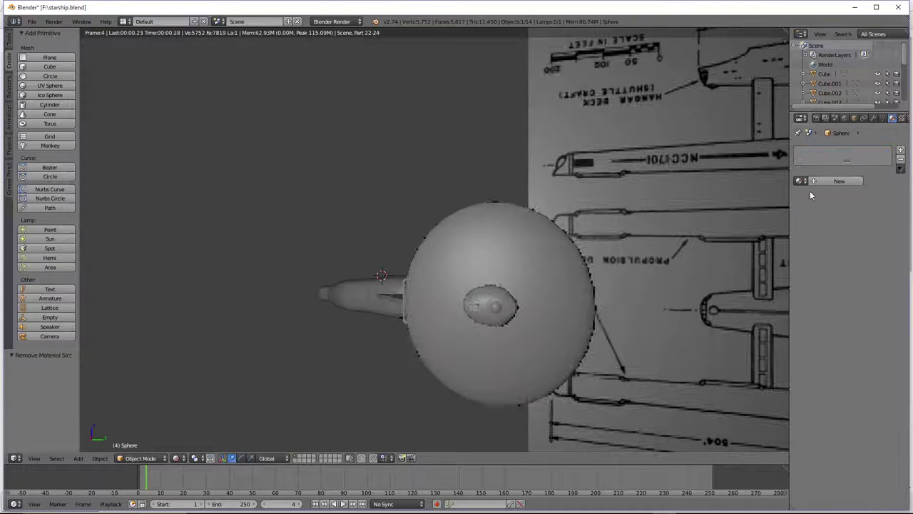
{"action": "left_click", "coordinate": [820, 181]}
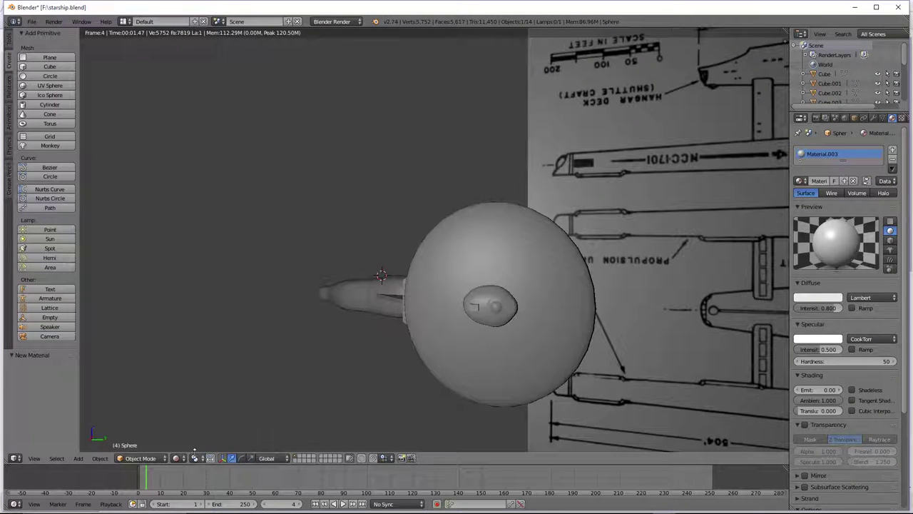
{"action": "left_click", "coordinate": [177, 460]}
{"action": "left_click", "coordinate": [189, 405]}
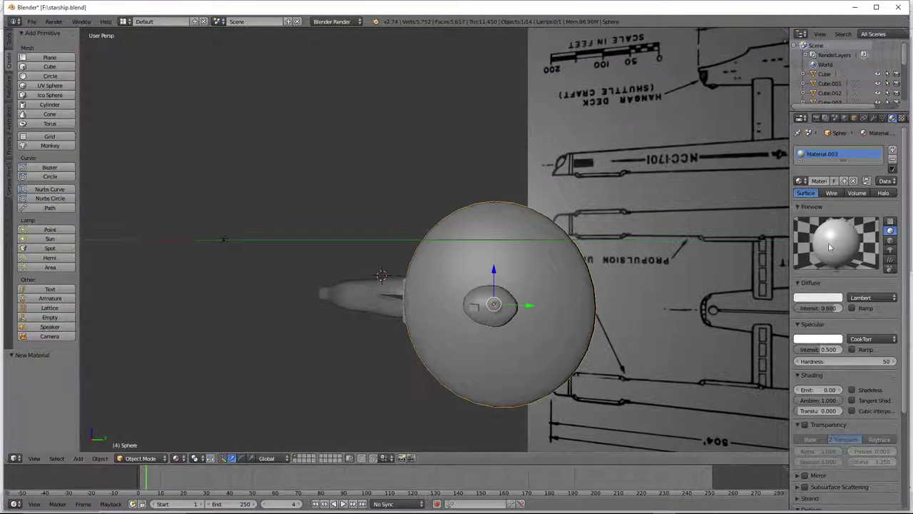
Darken the new saucer material's diffuse colour to a slightly deeper light grey.
{"action": "left_click", "coordinate": [815, 298]}
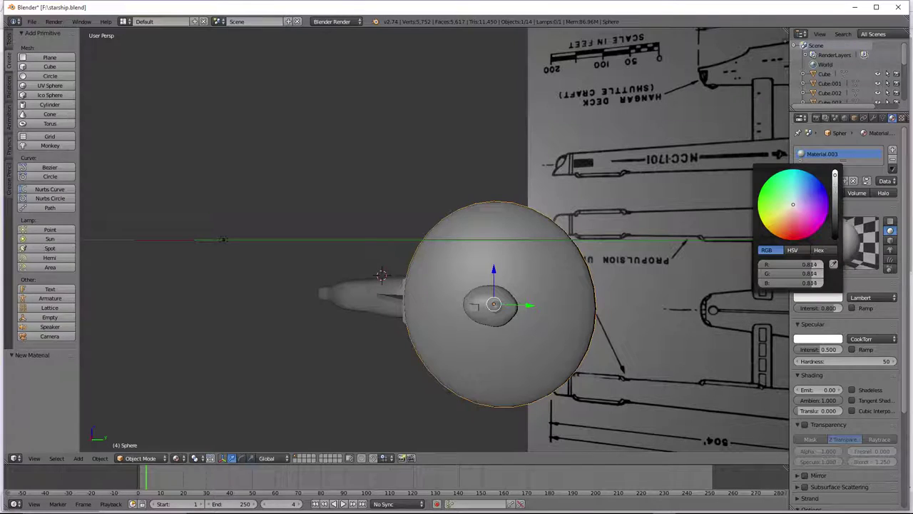
{"action": "left_click", "coordinate": [835, 187]}
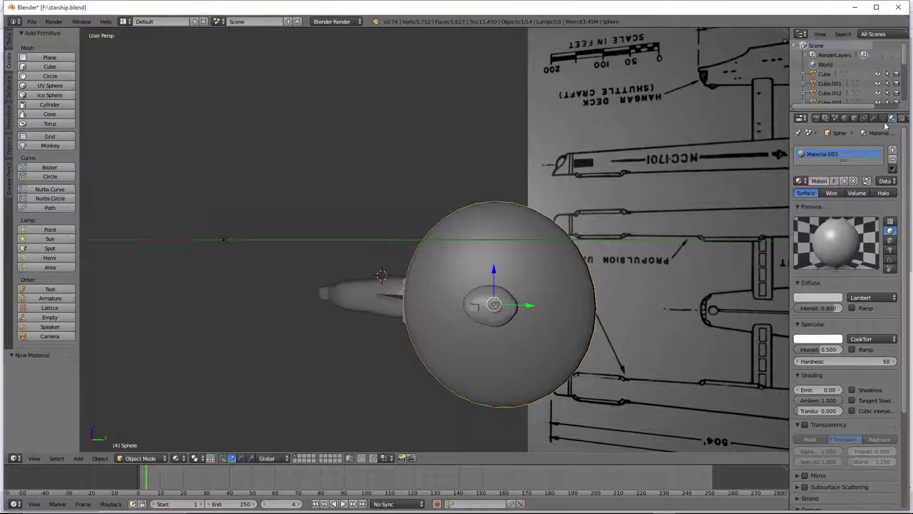
Add a new texture to the saucer's material and set its type to Clouds.
{"action": "left_click", "coordinate": [901, 119]}
{"action": "left_click", "coordinate": [840, 128]}
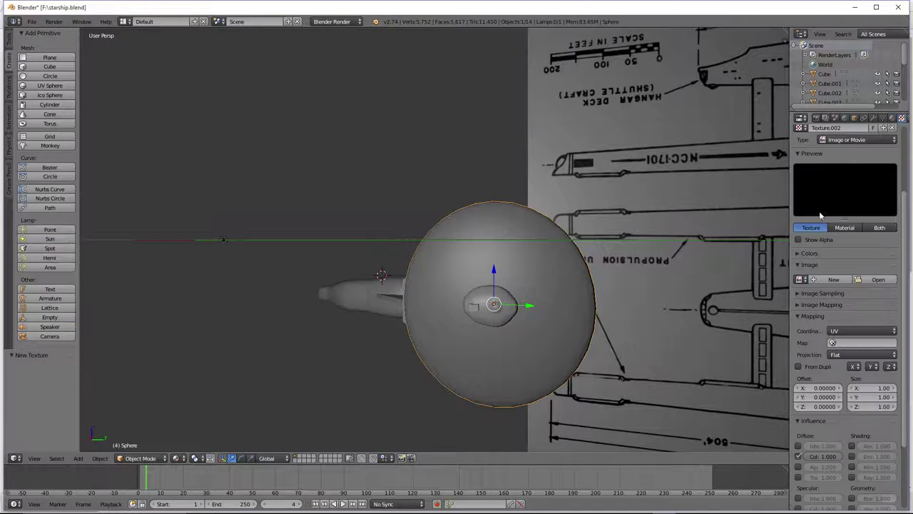
{"action": "left_click", "coordinate": [841, 140]}
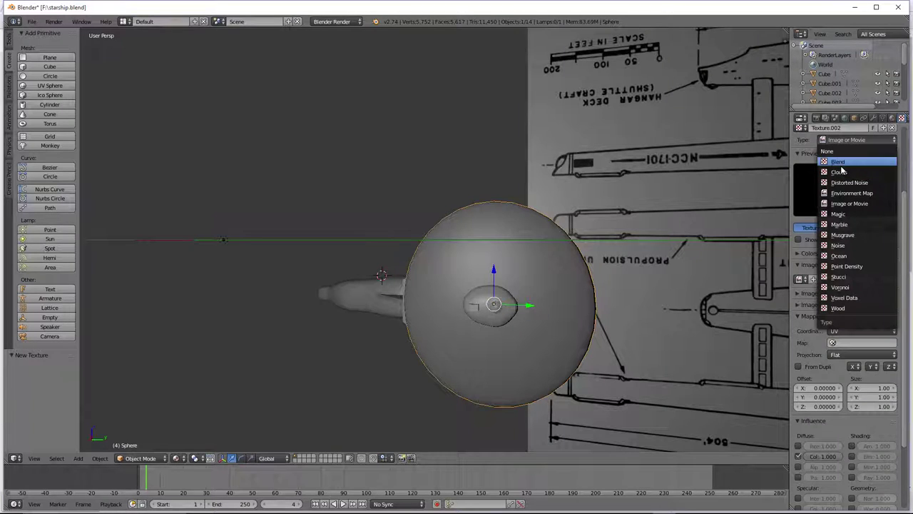
{"action": "left_click", "coordinate": [839, 173]}
Set the Clouds texture's mapping coordinates to Global and make it influence diffuse Intensity instead of Color.
{"action": "scroll", "coordinate": [844, 304], "scroll_direction": "down", "scroll_amount": 2}
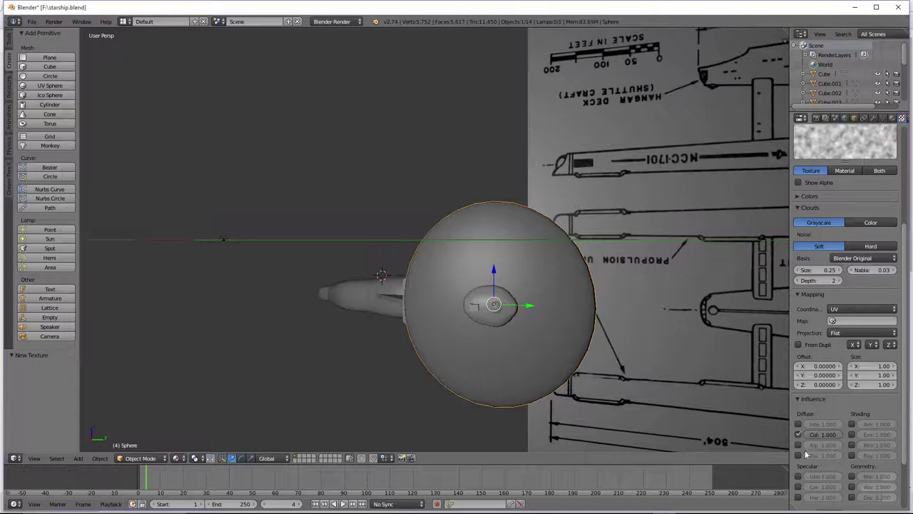
{"action": "left_click", "coordinate": [843, 308]}
{"action": "left_click", "coordinate": [842, 299]}
{"action": "scroll", "coordinate": [844, 307], "scroll_direction": "down", "scroll_amount": 2}
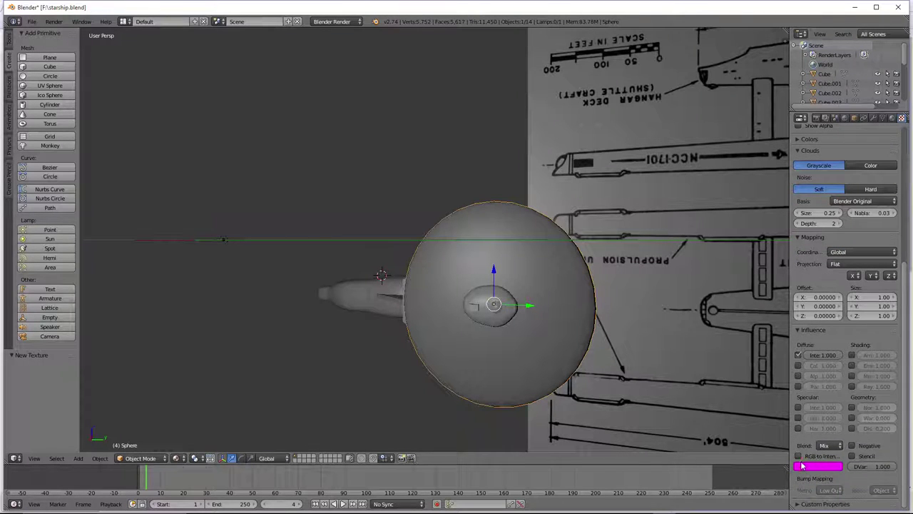
Change the Clouds texture's influence colour from magenta to black.
{"action": "left_click", "coordinate": [800, 467]}
{"action": "left_click_drag", "start_coordinate": [836, 383], "coordinate": [836, 412]}
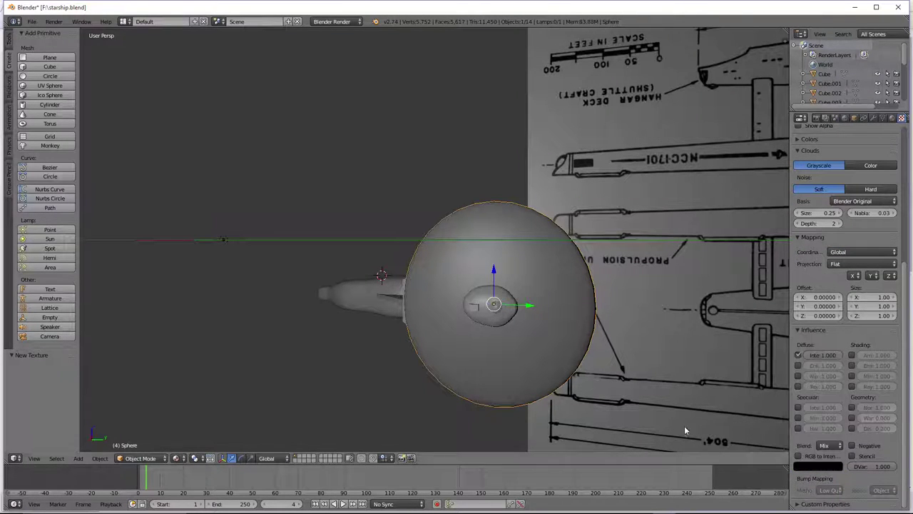
Set the Clouds texture's blend mode to Multiply and preview the saucer with Rendered viewport shading.
{"action": "left_click", "coordinate": [824, 445]}
{"action": "left_click", "coordinate": [827, 404]}
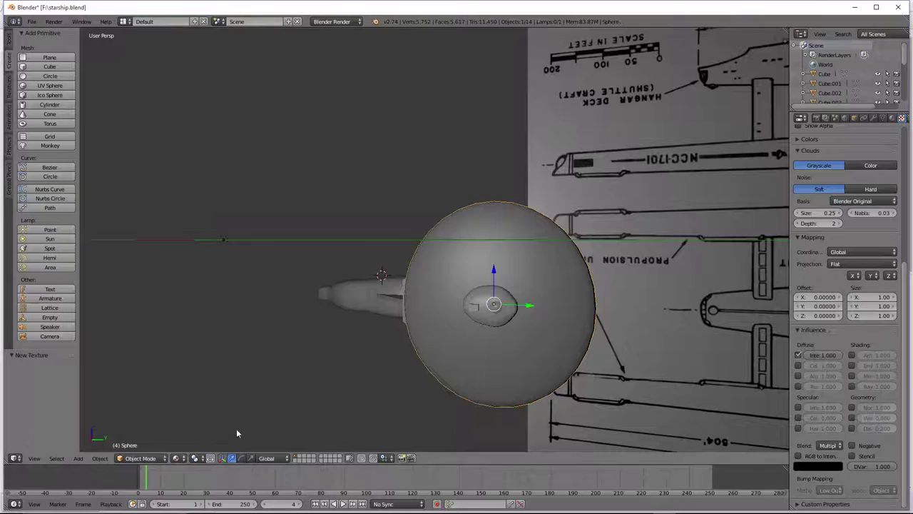
{"action": "left_click", "coordinate": [176, 458]}
{"action": "left_click", "coordinate": [194, 396]}
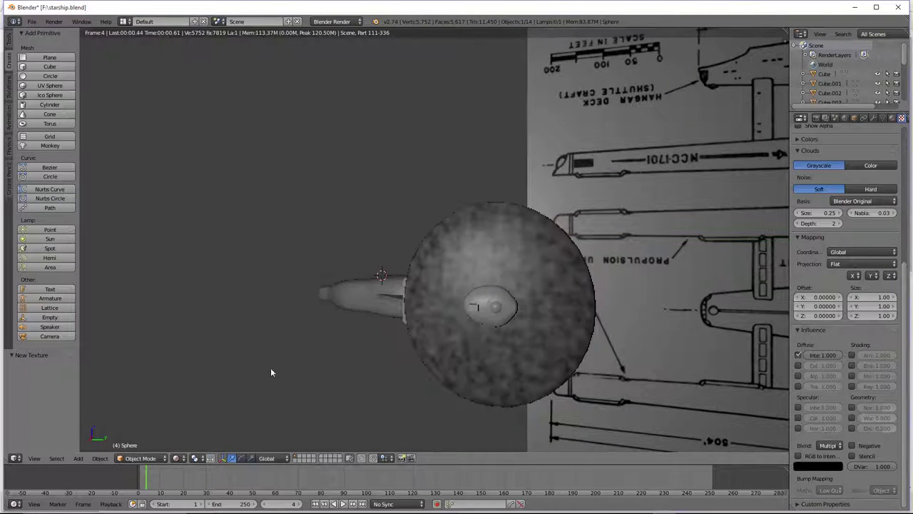
Switch the Clouds texture to Hard noise and set its noise basis to Voronoi F1.
{"action": "left_click", "coordinate": [862, 190]}
{"action": "left_click", "coordinate": [860, 200]}
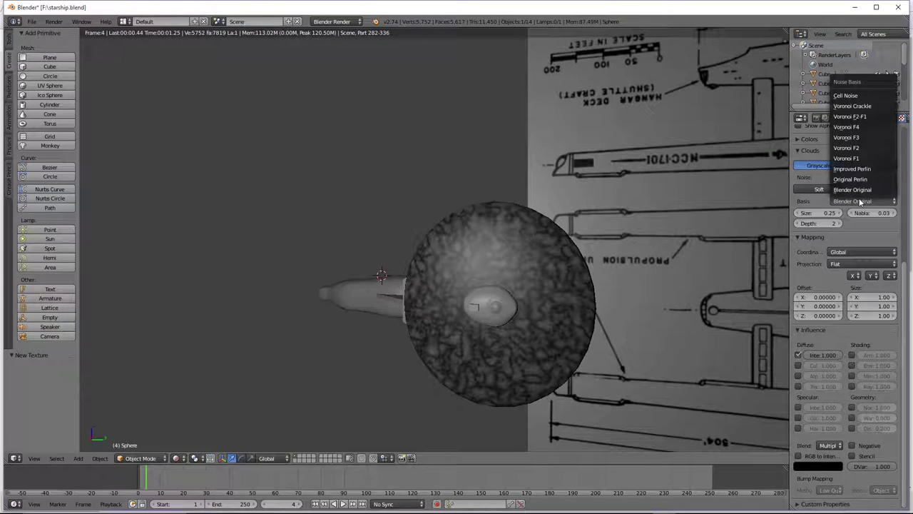
{"action": "left_click", "coordinate": [856, 158]}
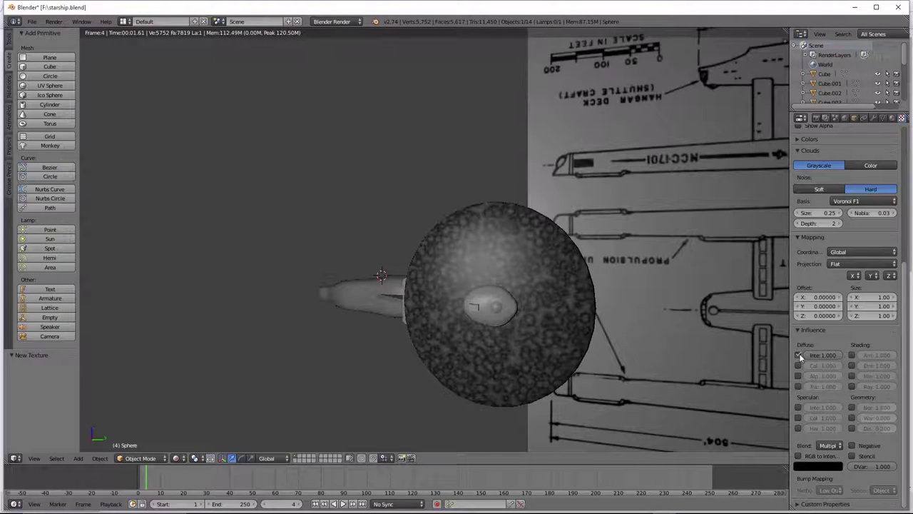
Reduce the Clouds texture's diffuse Intensity influence to 0.1.
{"action": "left_click", "coordinate": [798, 354]}
{"action": "left_click", "coordinate": [798, 354]}
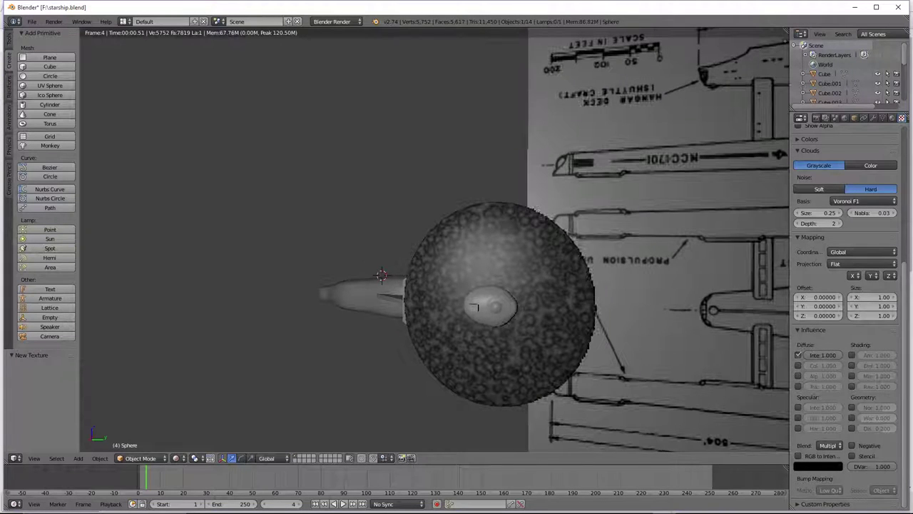
{"action": "left_click", "coordinate": [826, 355]}
{"action": "type", "text": "0"}
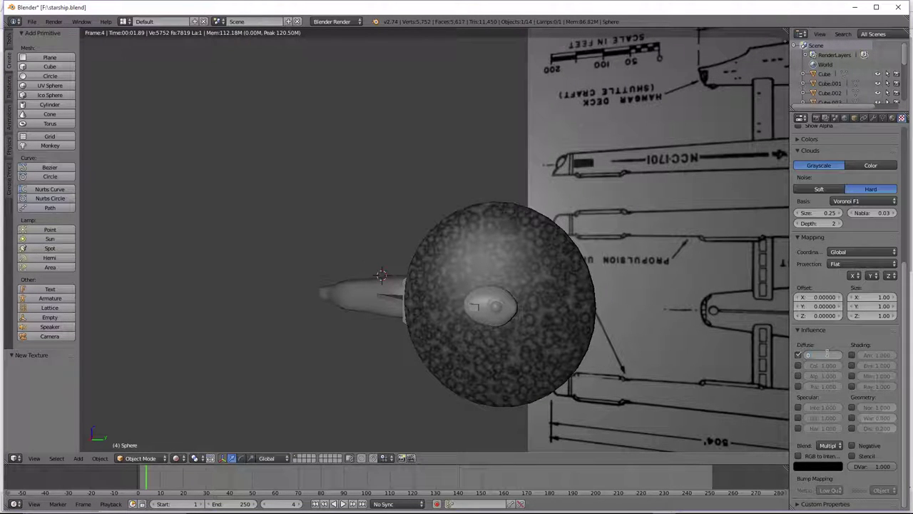
{"action": "type", "text": ".1"}
{"action": "key", "text": "Return"}
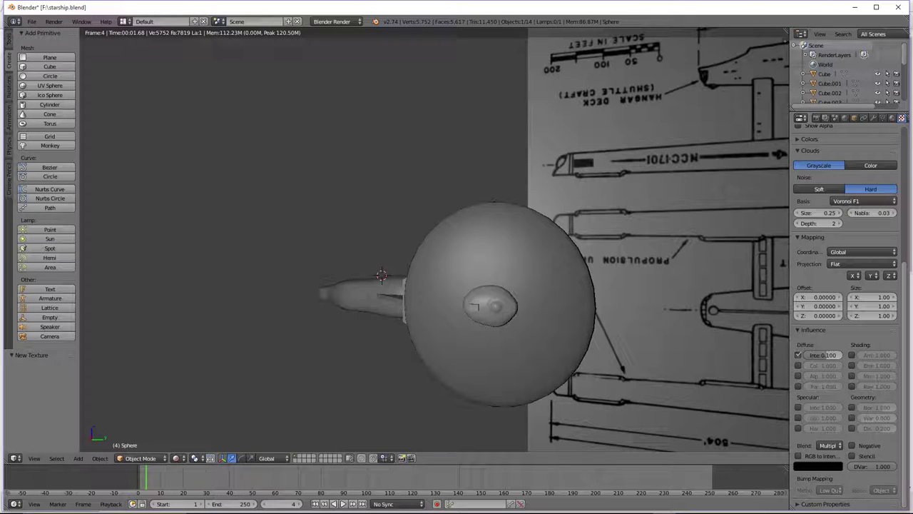
Enable the Clouds texture's Normal influence at 0.1 and preview the saucer in Rendered shading.
{"action": "left_click", "coordinate": [851, 408]}
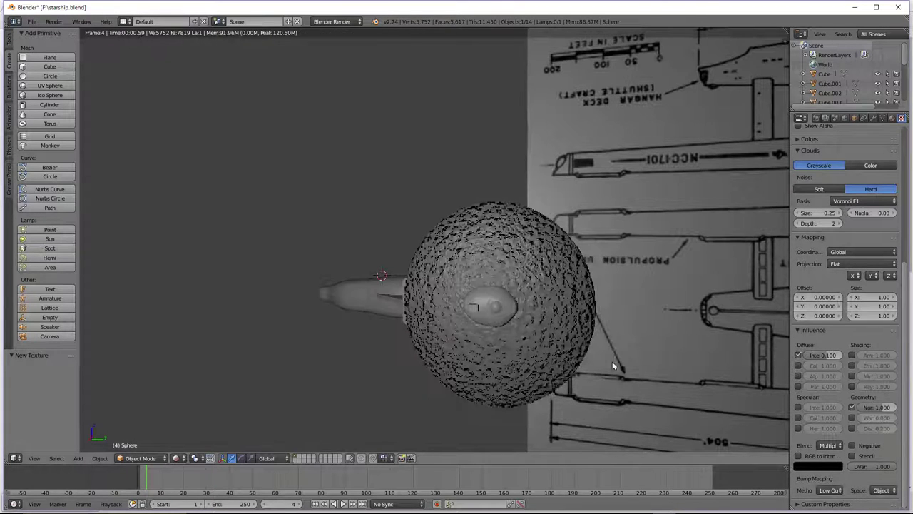
{"action": "left_click", "coordinate": [176, 458]}
{"action": "left_click", "coordinate": [193, 405]}
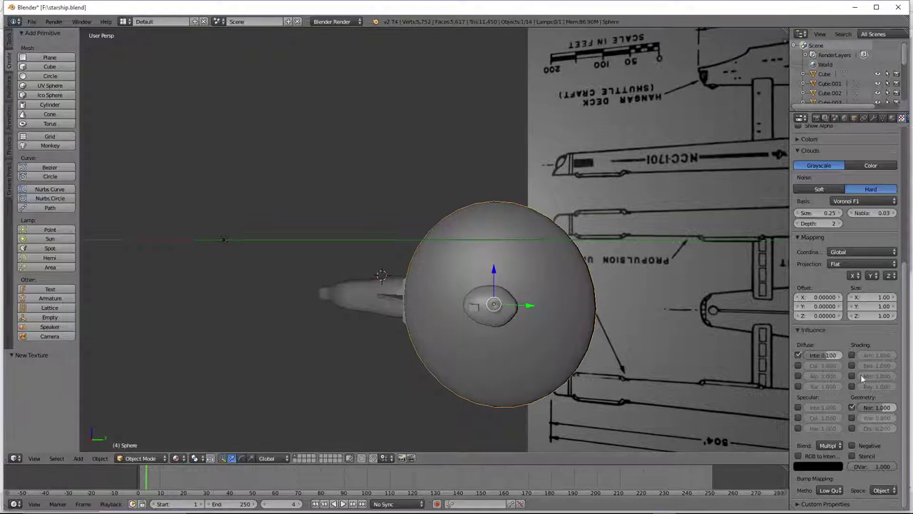
{"action": "left_click", "coordinate": [882, 408]}
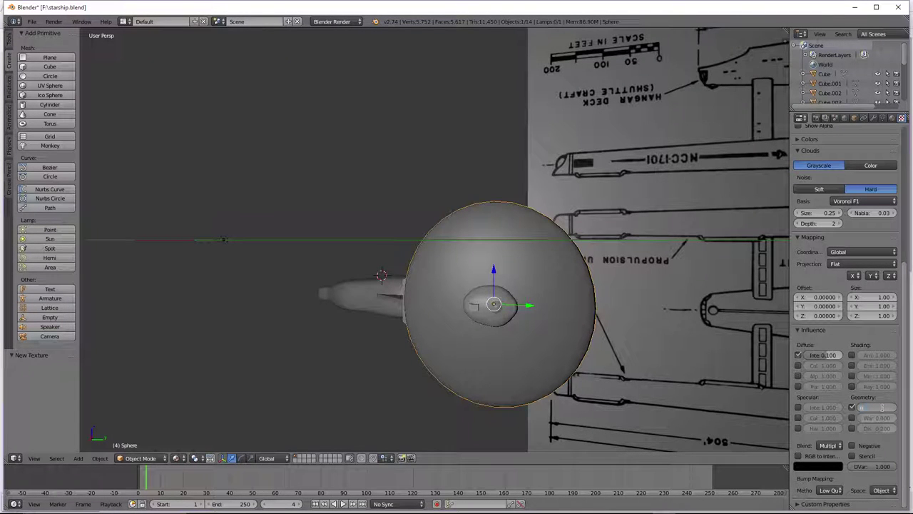
{"action": "type", "text": "0.1"}
{"action": "key", "text": "Return"}
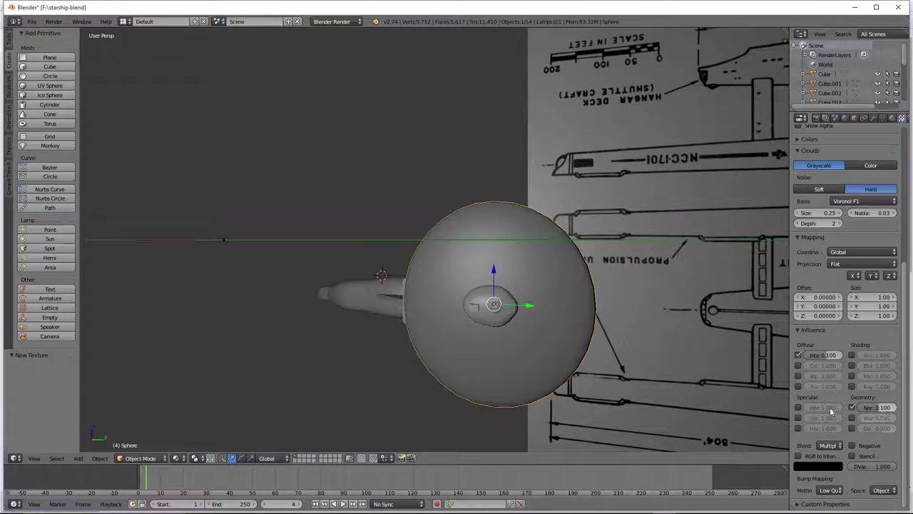
{"action": "left_click", "coordinate": [175, 458]}
{"action": "left_click", "coordinate": [203, 392]}
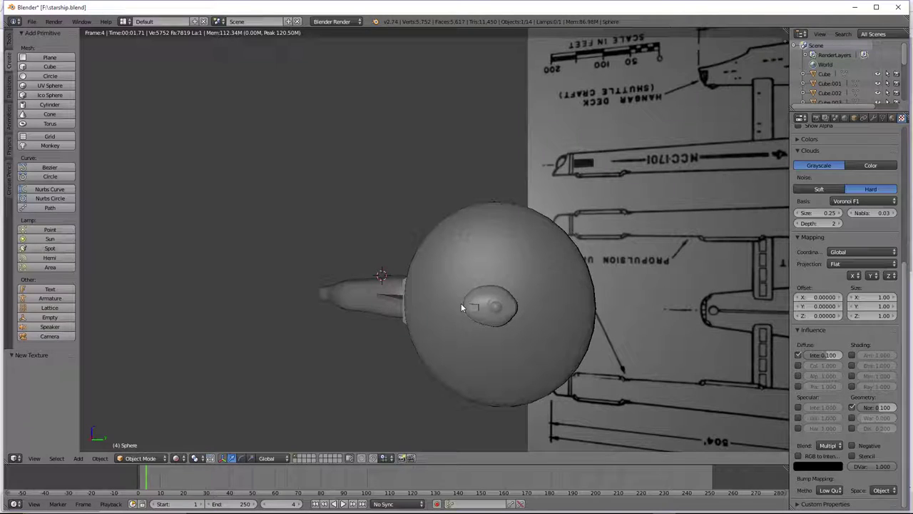
Set the Clouds texture's noise size to 1.00 and preview the saucer in Rendered shading again.
{"action": "left_click", "coordinate": [175, 458]}
{"action": "left_click", "coordinate": [189, 405]}
{"action": "left_click", "coordinate": [821, 212]}
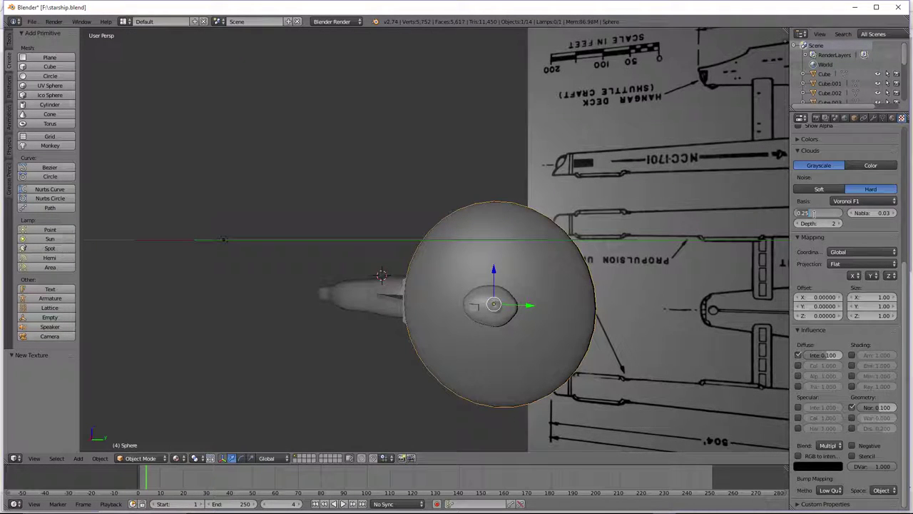
{"action": "type", "text": "1"}
{"action": "key", "text": "Return"}
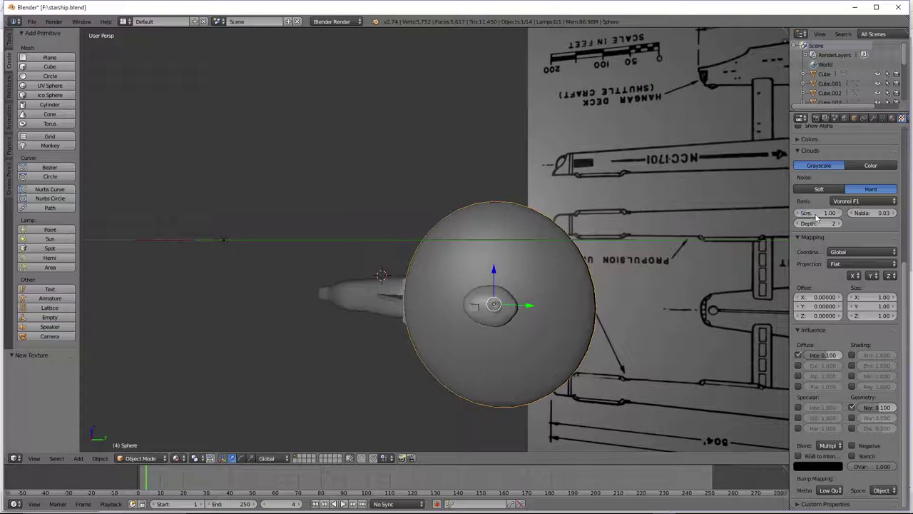
{"action": "left_click", "coordinate": [179, 458]}
{"action": "left_click", "coordinate": [195, 394]}
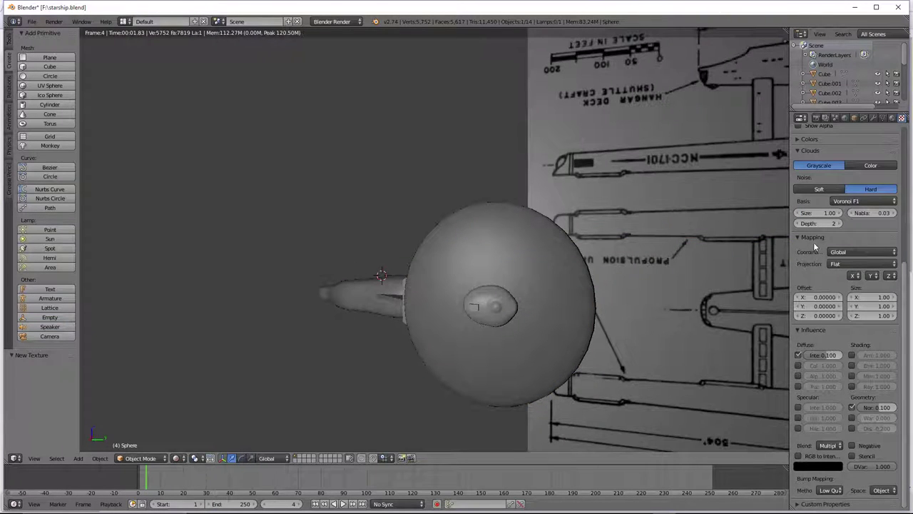
Lower the saucer material's specular intensity to about 0.168 and return the viewport to Material shading.
{"action": "left_click", "coordinate": [892, 118]}
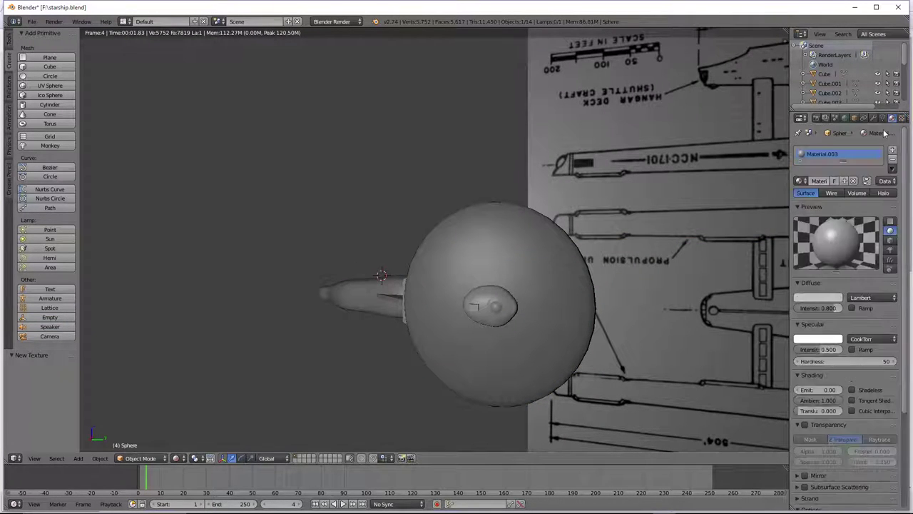
{"action": "left_click_drag", "start_coordinate": [829, 349], "coordinate": [793, 349]}
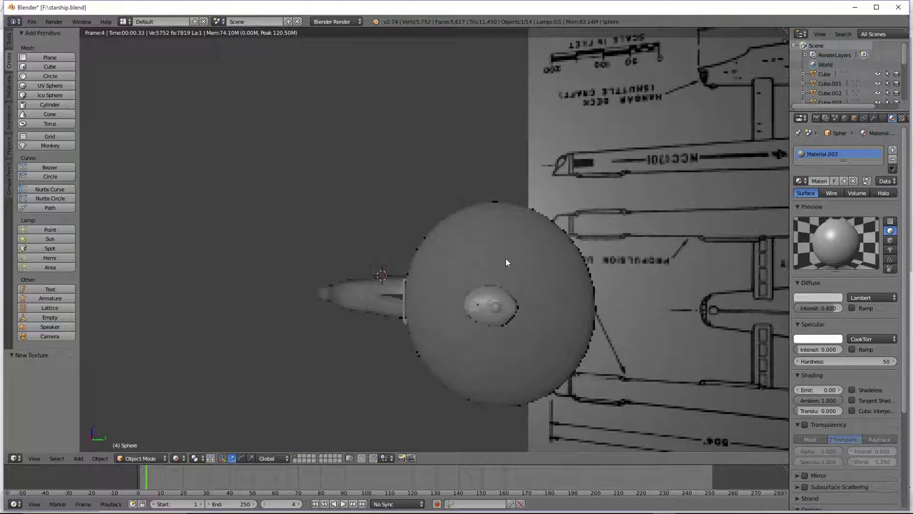
{"action": "left_click", "coordinate": [179, 458]}
{"action": "left_click", "coordinate": [221, 398]}
{"action": "left_click_drag", "start_coordinate": [802, 349], "coordinate": [821, 349]}
Examine the saucer's surface from the front and side, then switch to Photoshop Elements to view the Enterprise reference picture.
{"action": "scroll", "coordinate": [462, 366], "scroll_direction": "up", "scroll_amount": 3}
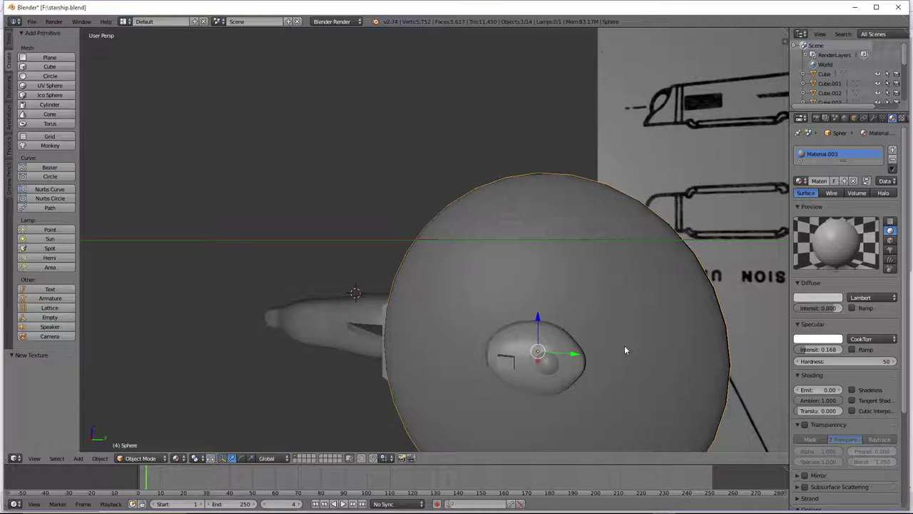
{"action": "scroll", "coordinate": [625, 345], "scroll_direction": "down", "scroll_amount": 5}
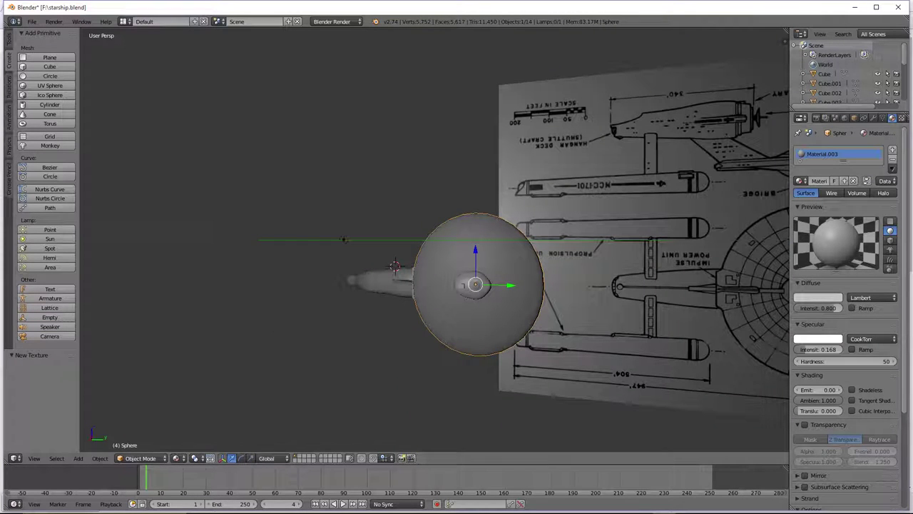
{"action": "scroll", "coordinate": [497, 299], "scroll_direction": "up", "scroll_amount": 3}
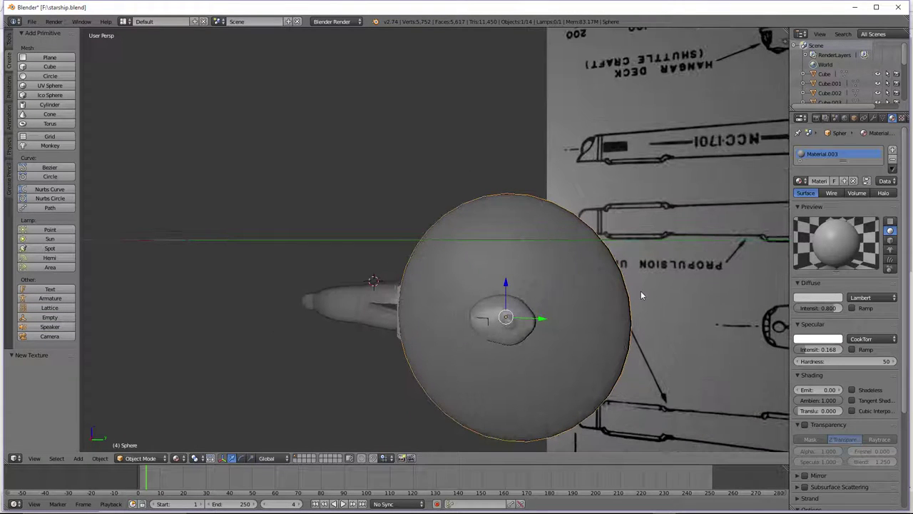
{"action": "key", "text": "KP_6"}
{"action": "key", "text": "KP_6"}
{"action": "key", "text": "KP_6"}
{"action": "key", "text": "KP_6"}
{"action": "key", "text": "KP_6"}
{"action": "key", "text": "KP_6"}
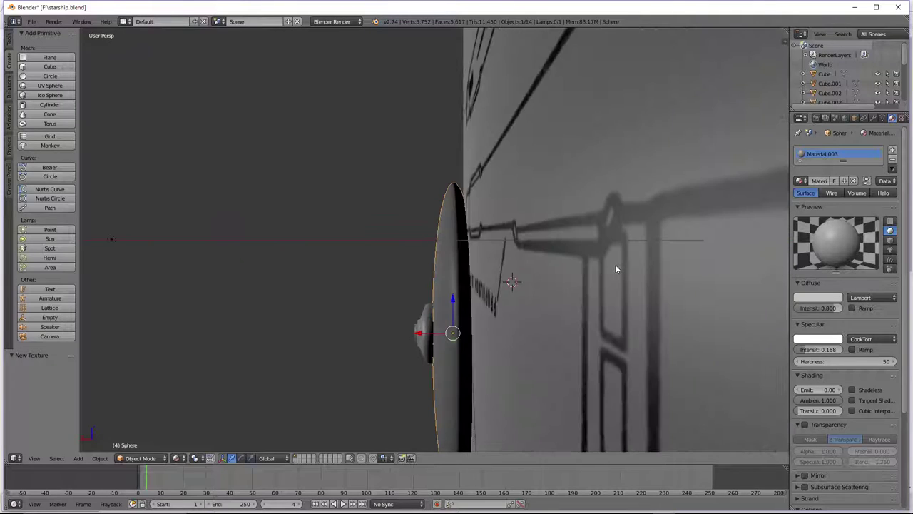
{"action": "middle_click_drag", "start_coordinate": [617, 269], "coordinate": [629, 262]}
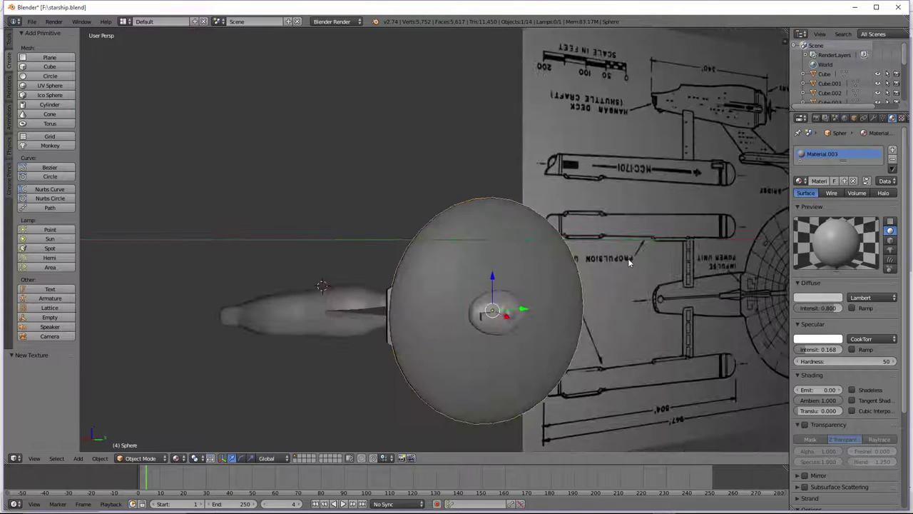
{"action": "scroll", "coordinate": [601, 265], "scroll_direction": "down", "scroll_amount": 4}
{"action": "scroll", "coordinate": [574, 269], "scroll_direction": "up", "scroll_amount": 1}
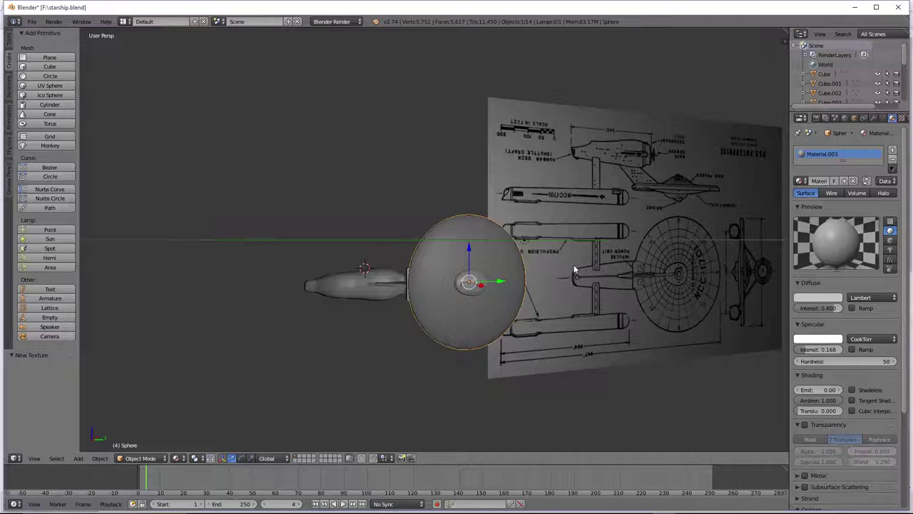
{"action": "left_click", "coordinate": [618, 509]}
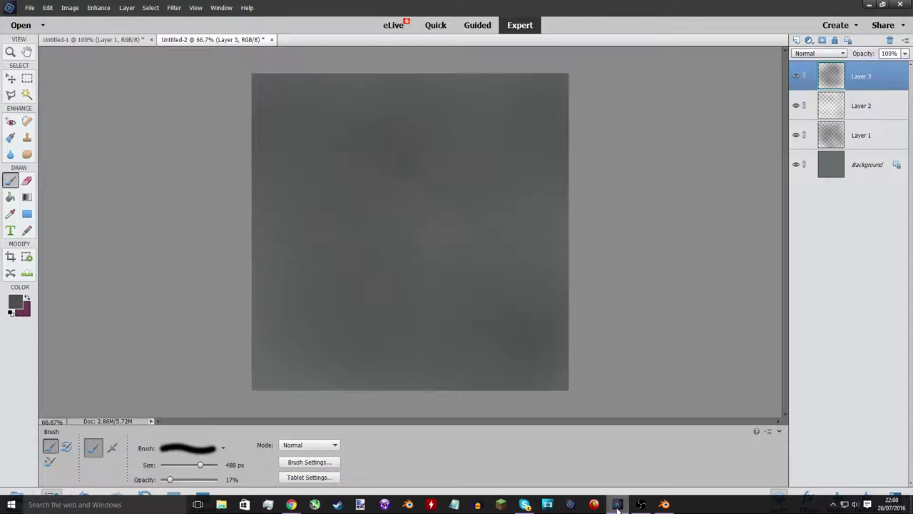
{"action": "left_click", "coordinate": [144, 41]}
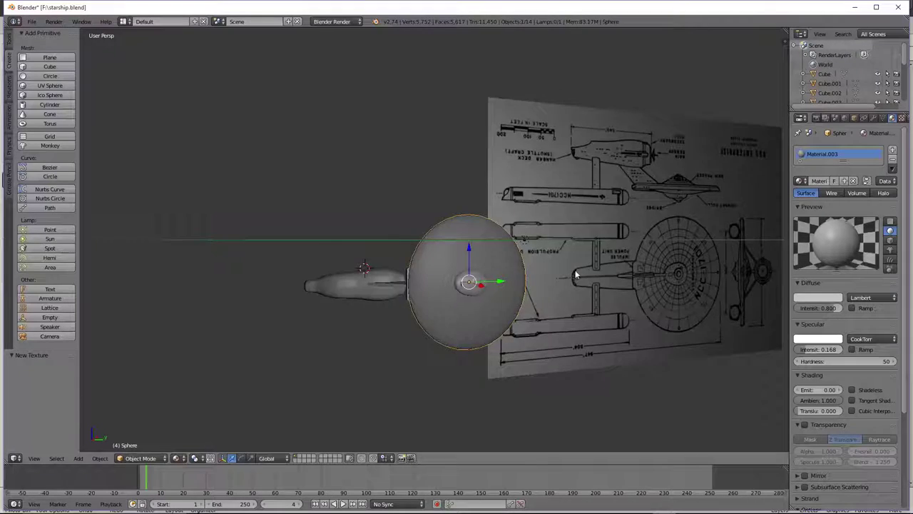
Back in Blender, move the point lamp about 3.2 units along the positive Y axis.
{"action": "scroll", "coordinate": [579, 288], "scroll_direction": "down", "scroll_amount": 5}
{"action": "middle_click_drag", "start_coordinate": [579, 287], "coordinate": [499, 286]}
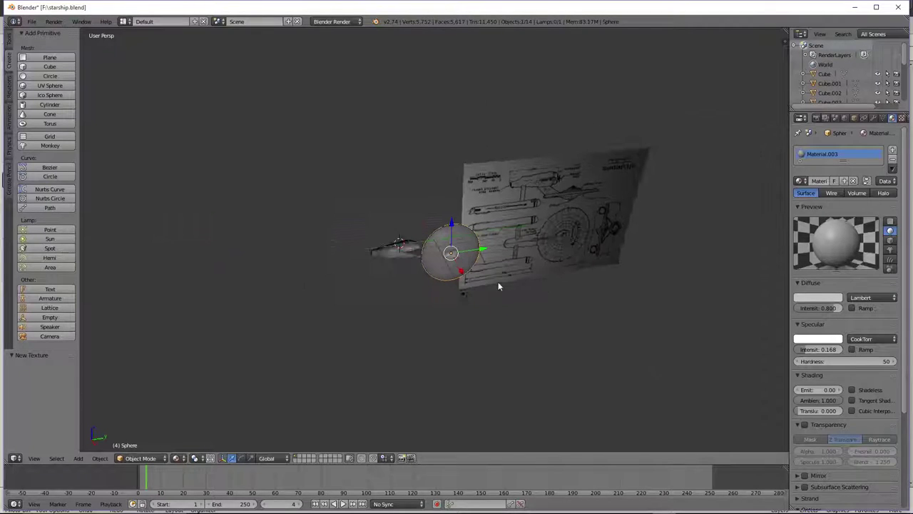
{"action": "right_click", "coordinate": [486, 281]}
{"action": "right_click", "coordinate": [465, 291]}
{"action": "key", "text": "g"}
{"action": "key", "text": "y"}
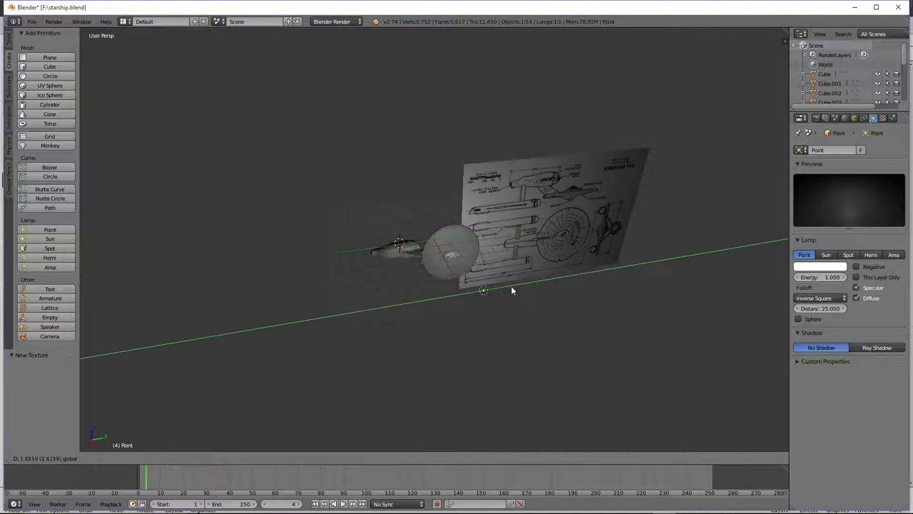
{"action": "left_click", "coordinate": [536, 285]}
Enable Sphere and Ray Shadow on the point lamp and set its energy to 5.
{"action": "left_click", "coordinate": [811, 319]}
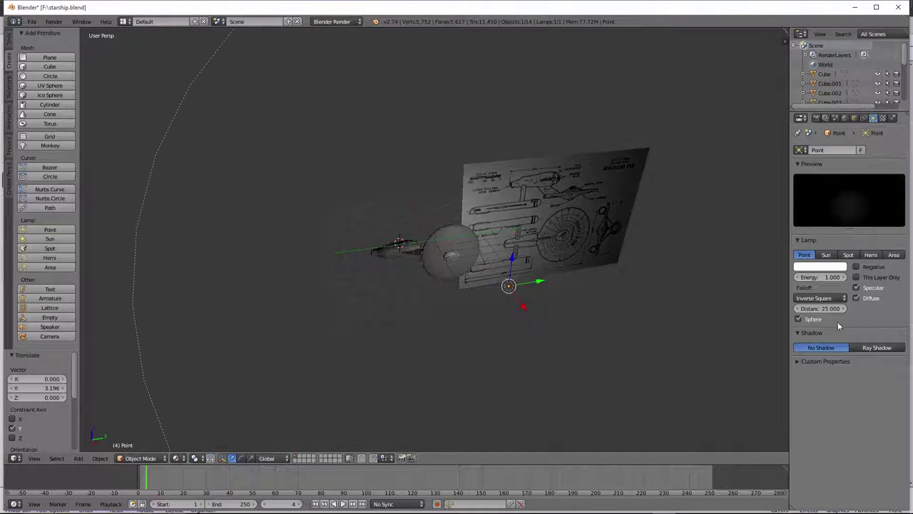
{"action": "left_click", "coordinate": [877, 348]}
{"action": "left_click", "coordinate": [821, 277]}
{"action": "type", "text": "5"}
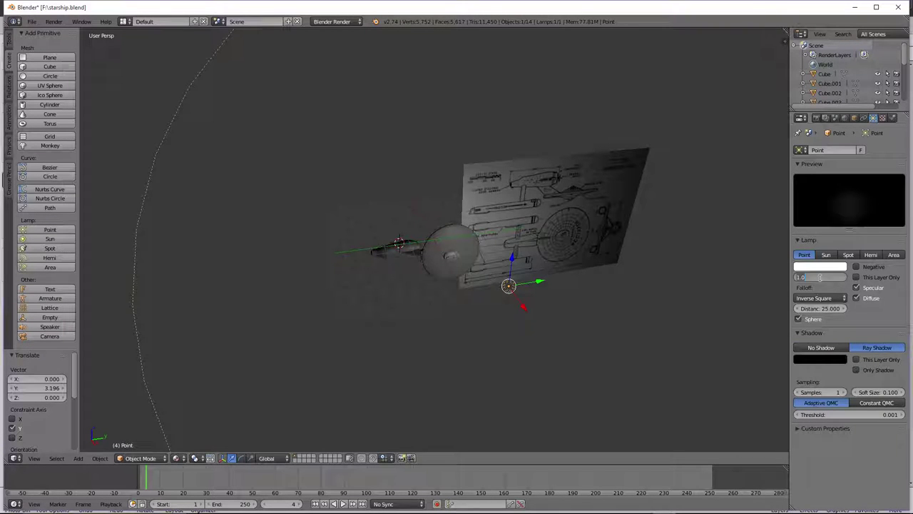
{"action": "key", "text": "Return"}
Preview the lit ship in Rendered shading from the right view and compare it with the Enterprise picture in Photoshop Elements.
{"action": "scroll", "coordinate": [444, 284], "scroll_direction": "up", "scroll_amount": 2}
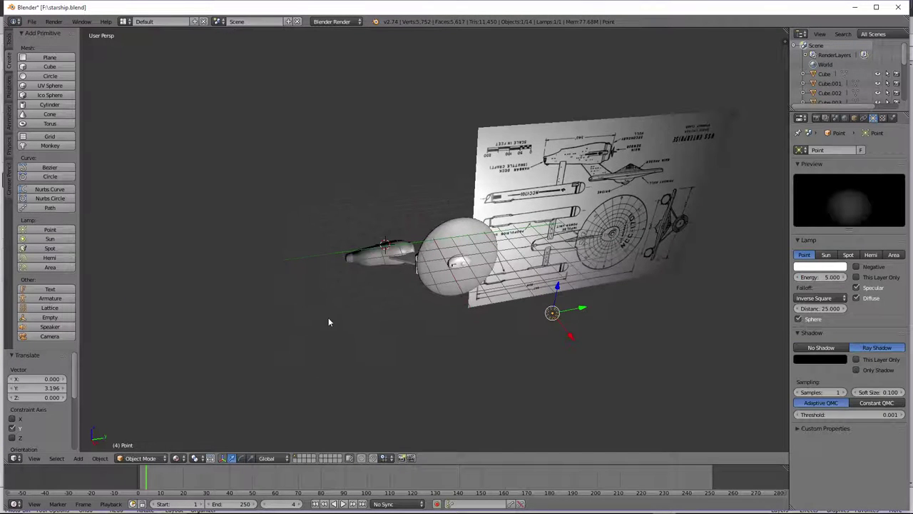
{"action": "key", "text": "KP_3"}
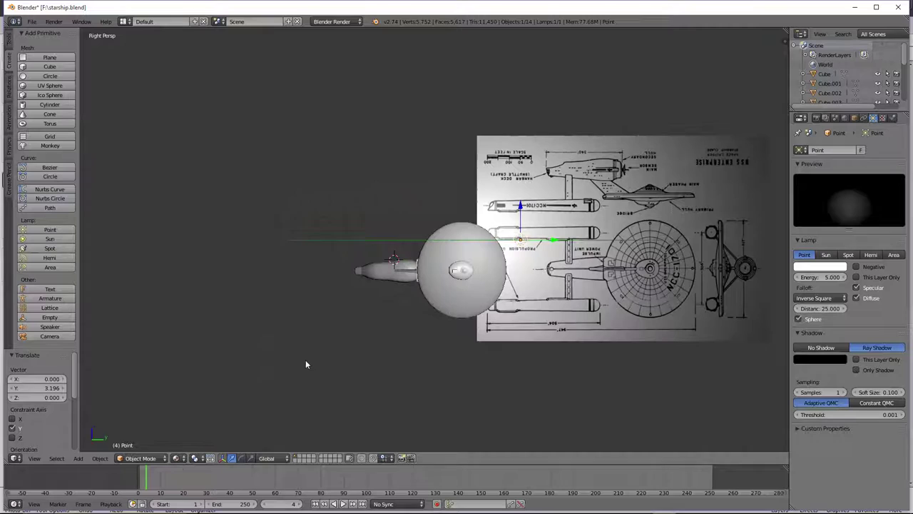
{"action": "left_click", "coordinate": [176, 458]}
{"action": "left_click", "coordinate": [187, 395]}
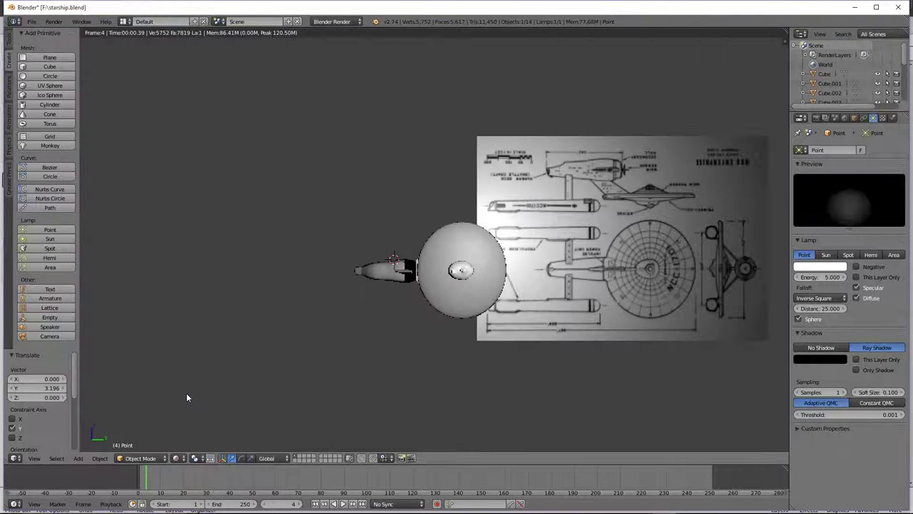
{"action": "left_click", "coordinate": [175, 458]}
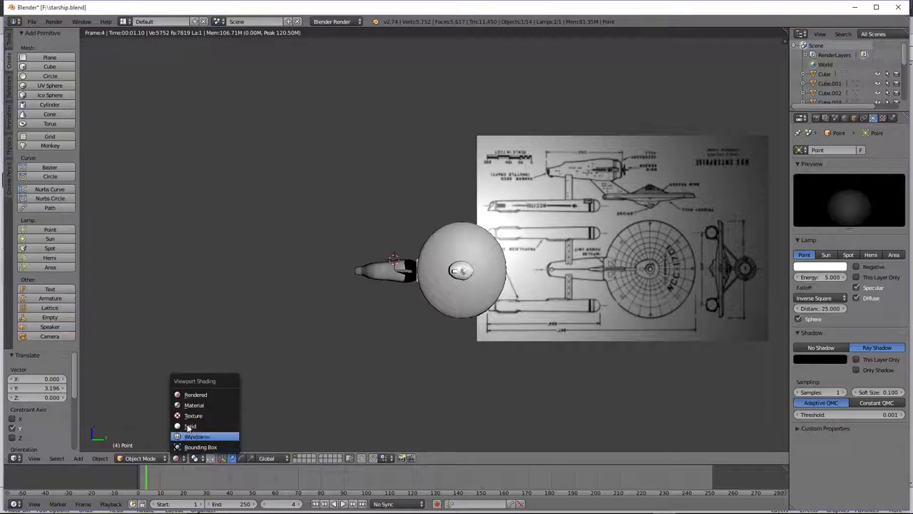
{"action": "left_click", "coordinate": [189, 406]}
{"action": "key", "text": "alt+Tab"}
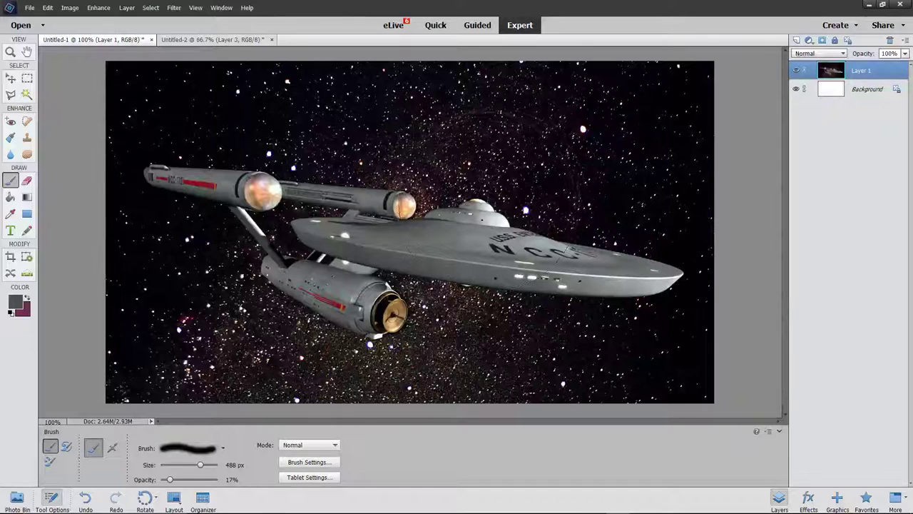
{"action": "key", "text": "alt+Tab"}
{"action": "scroll", "coordinate": [503, 323], "scroll_direction": "up", "scroll_amount": 5}
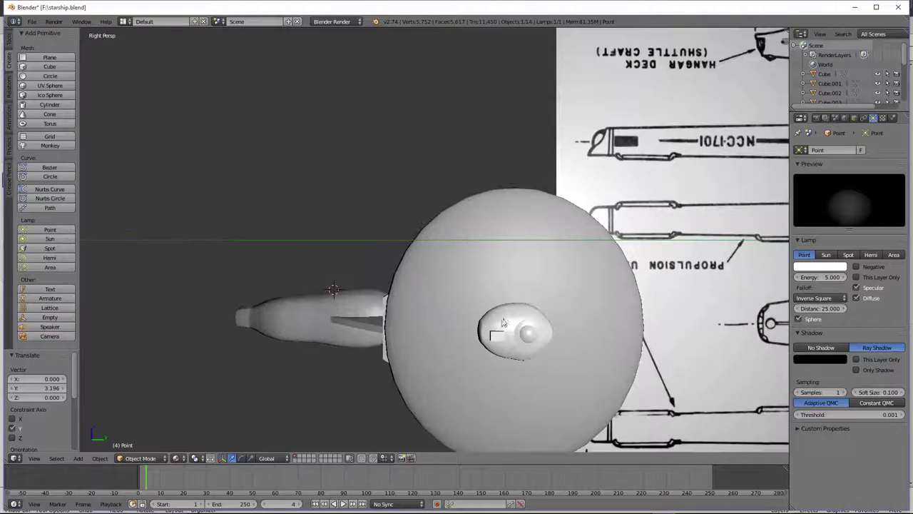
Assign the existing Material.003 to the raised bridge section on the saucer and to the small block beside its dome.
{"action": "right_click", "coordinate": [503, 323]}
{"action": "left_click", "coordinate": [892, 118]}
{"action": "left_click", "coordinate": [803, 181]}
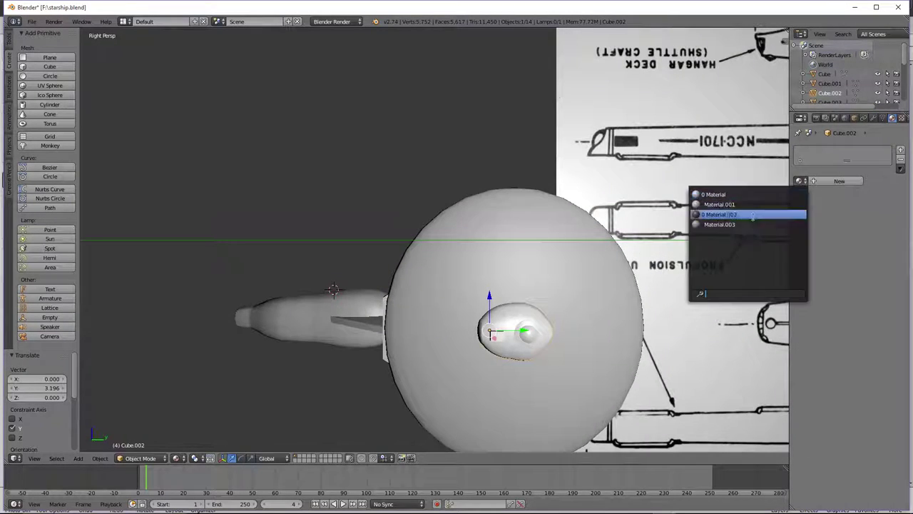
{"action": "left_click", "coordinate": [742, 227]}
{"action": "scroll", "coordinate": [511, 362], "scroll_direction": "up", "scroll_amount": 2}
{"action": "right_click", "coordinate": [513, 364]}
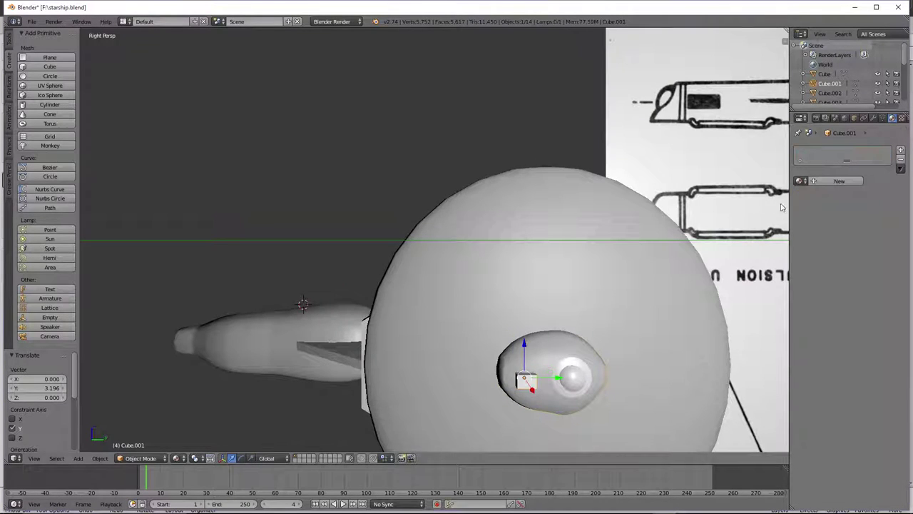
{"action": "left_click", "coordinate": [803, 181]}
{"action": "left_click", "coordinate": [749, 232]}
Check the Enterprise picture in Photoshop Elements, and back in Blender assign Material.003 to the ring around the bridge dome.
{"action": "key", "text": "alt+Tab"}
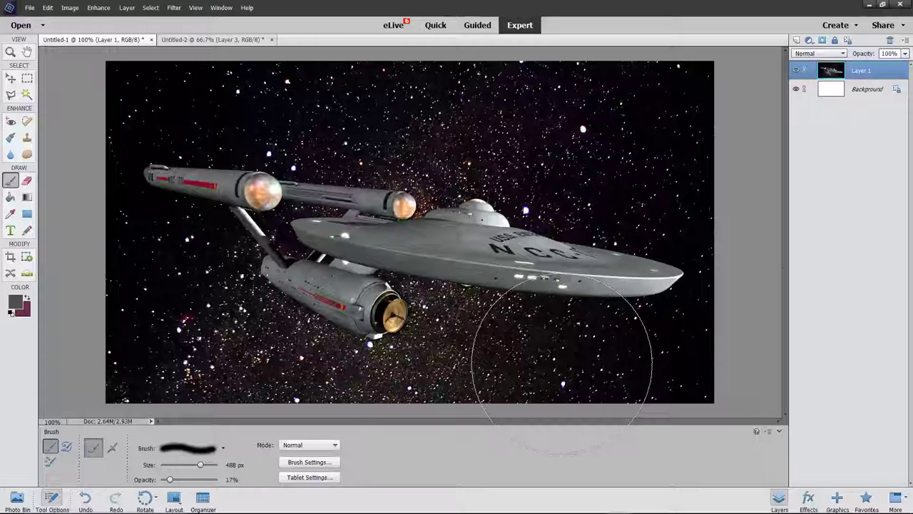
{"action": "key", "text": "alt+Tab"}
{"action": "right_click", "coordinate": [569, 368]}
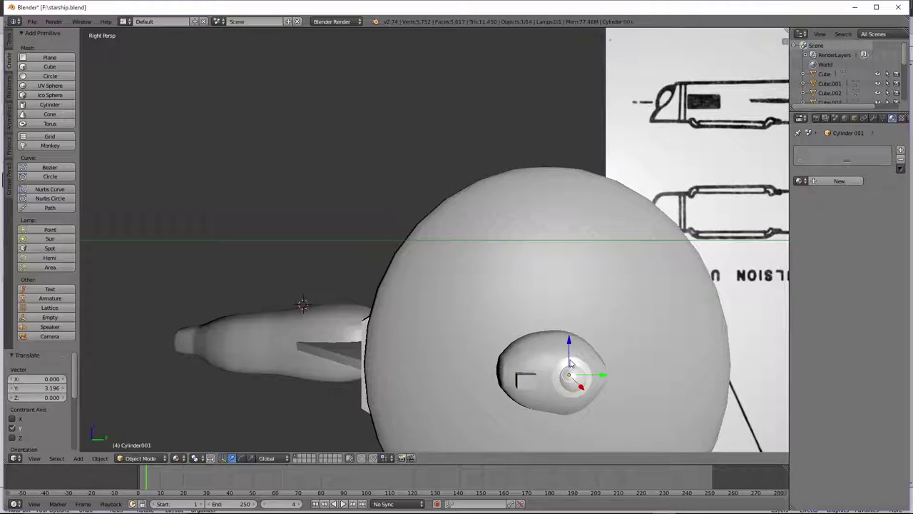
{"action": "left_click", "coordinate": [799, 180]}
{"action": "left_click", "coordinate": [771, 226]}
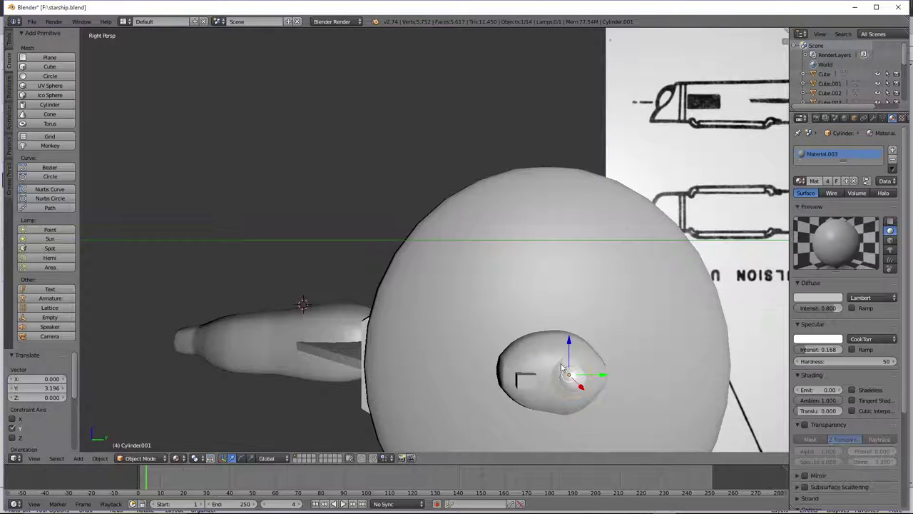
Create a new material for the bridge dome and give it a pale yellow diffuse colour.
{"action": "right_click", "coordinate": [574, 380]}
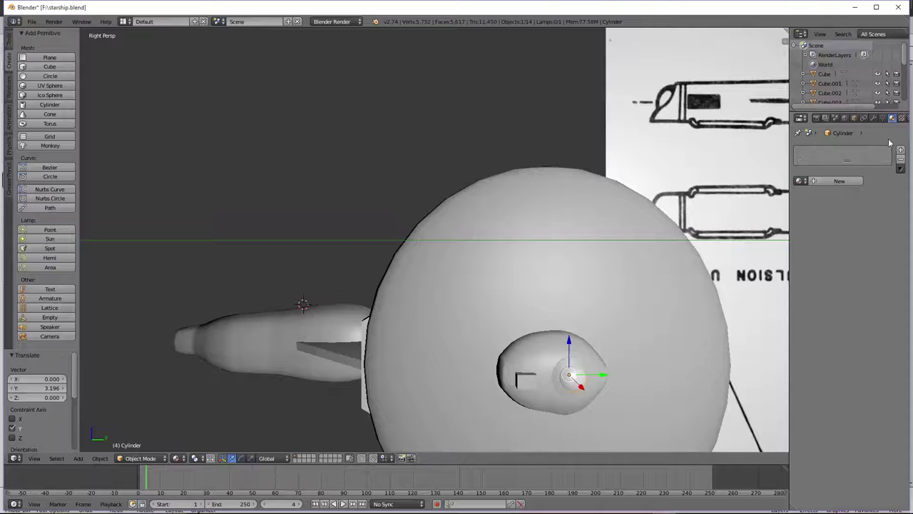
{"action": "left_click", "coordinate": [835, 181]}
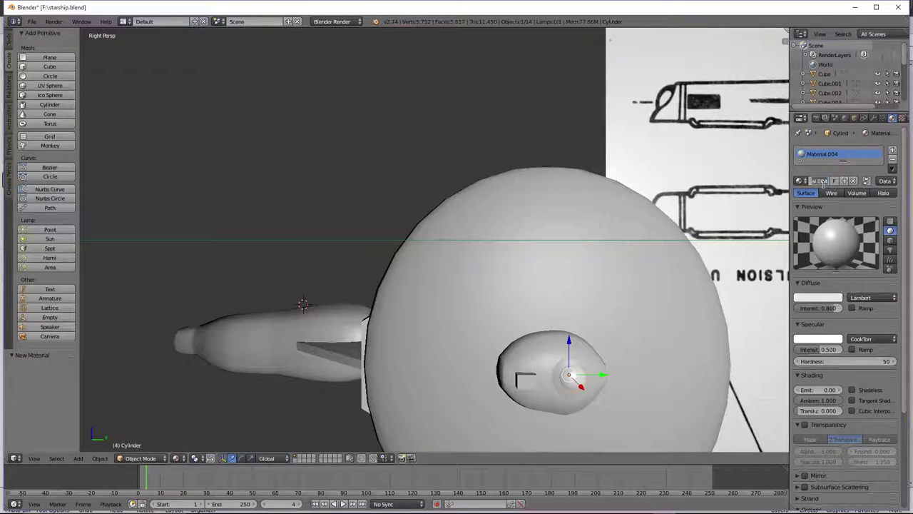
{"action": "left_click", "coordinate": [814, 299]}
{"action": "left_click", "coordinate": [791, 207]}
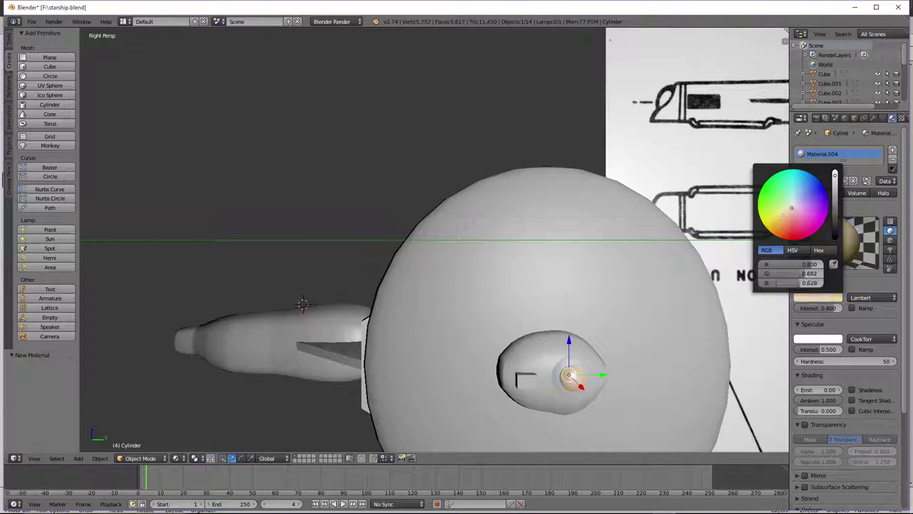
{"action": "left_click_drag", "start_coordinate": [791, 207], "coordinate": [786, 209]}
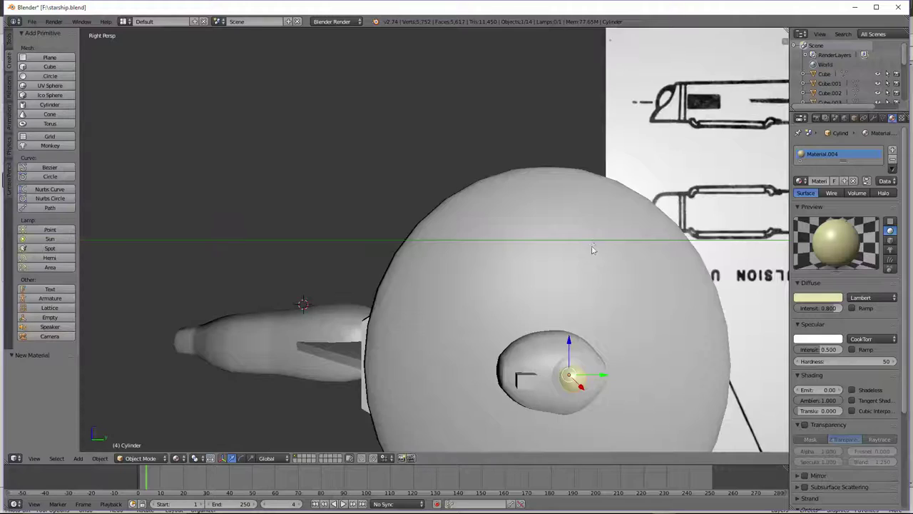
Preview the whole ship in Rendered shading and return the viewport to Material shading.
{"action": "scroll", "coordinate": [592, 249], "scroll_direction": "down", "scroll_amount": 3}
{"action": "left_click", "coordinate": [178, 458]}
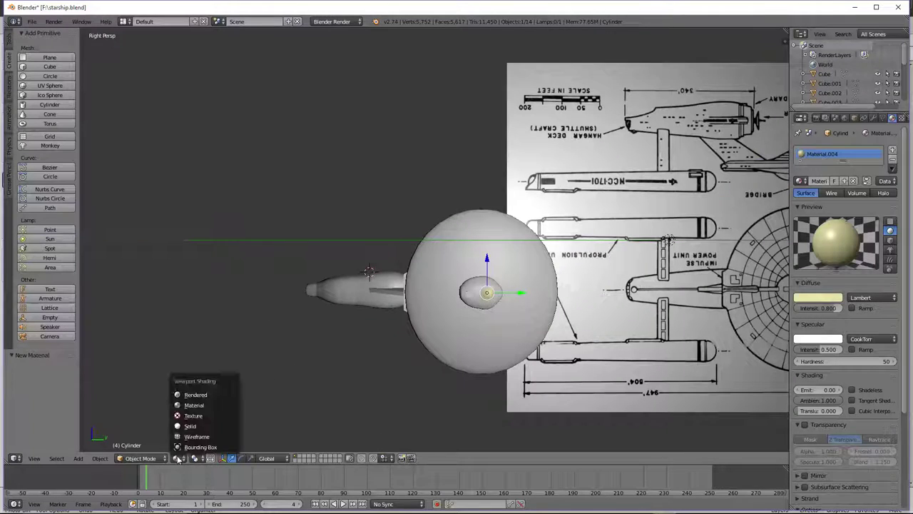
{"action": "left_click", "coordinate": [187, 394]}
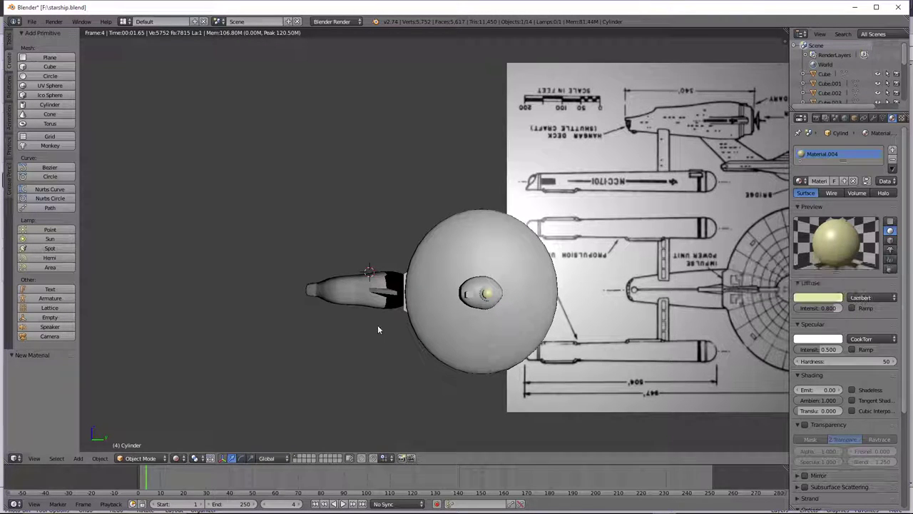
{"action": "left_click", "coordinate": [175, 458]}
{"action": "left_click", "coordinate": [196, 406]}
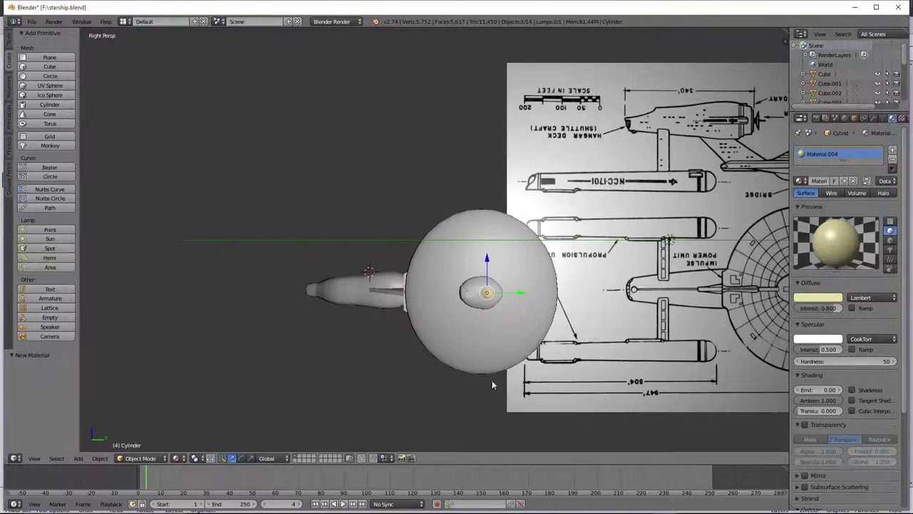
{"action": "scroll", "coordinate": [499, 366], "scroll_direction": "up", "scroll_amount": 3}
{"action": "scroll", "coordinate": [691, 301], "scroll_direction": "down", "scroll_amount": 6}
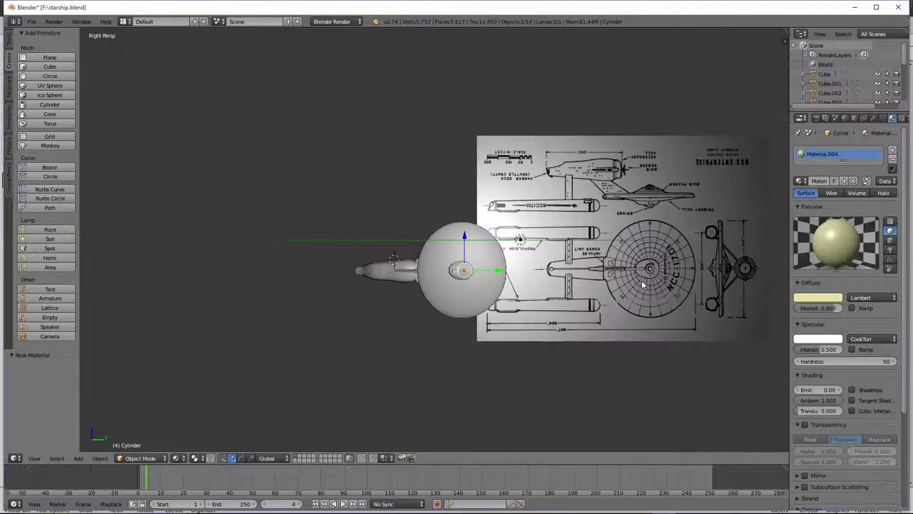
Set the point lamp to No Shadow.
{"action": "right_click", "coordinate": [518, 242]}
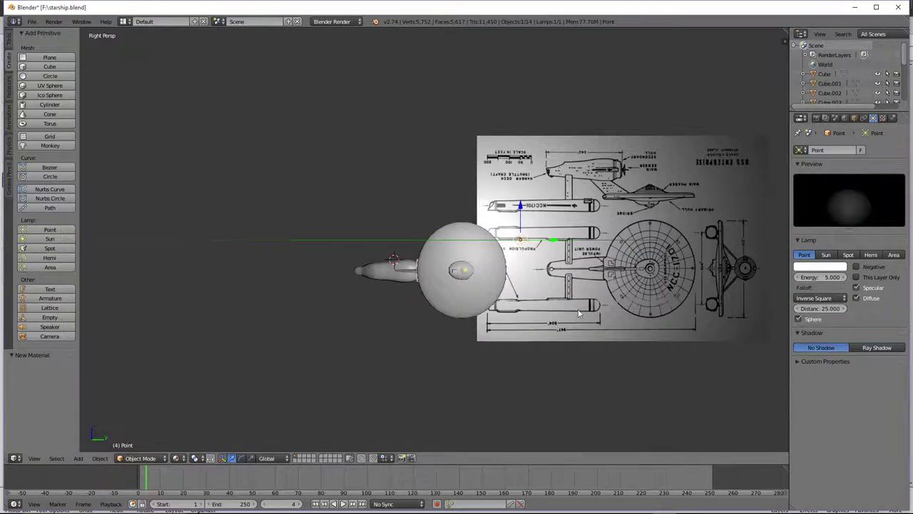
{"action": "scroll", "coordinate": [561, 308], "scroll_direction": "up", "scroll_amount": 3}
{"action": "scroll", "coordinate": [560, 308], "scroll_direction": "up", "scroll_amount": 2}
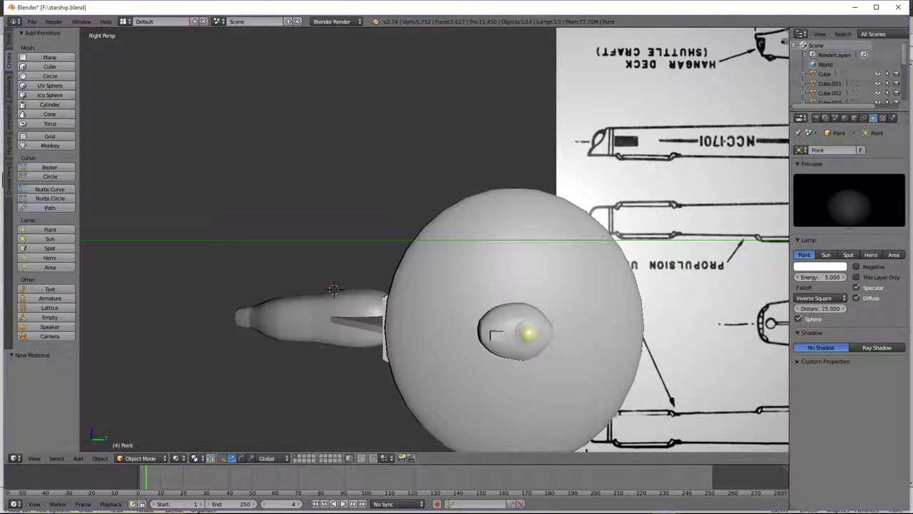
Set the saucer's Clouds texture size to 0.5 and preview it in Rendered shading.
{"action": "left_click", "coordinate": [875, 120]}
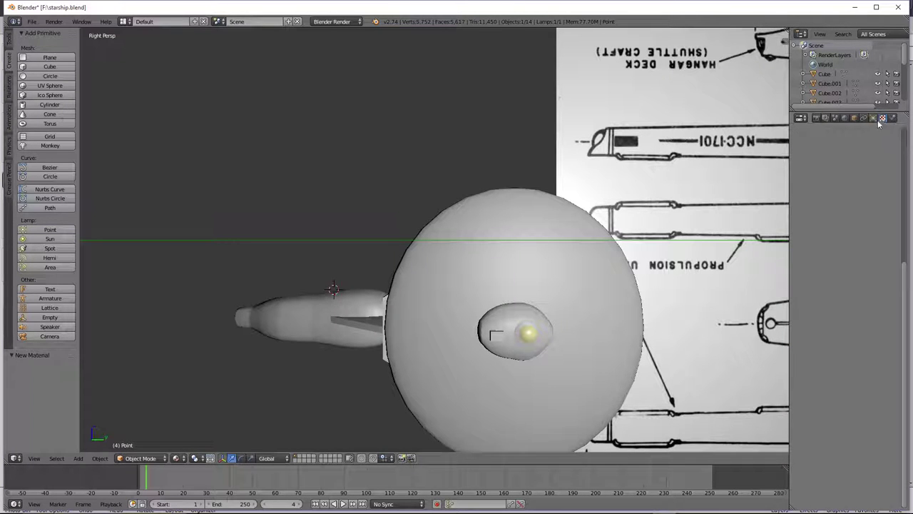
{"action": "right_click", "coordinate": [579, 259]}
{"action": "scroll", "coordinate": [832, 365], "scroll_direction": "up", "scroll_amount": 5}
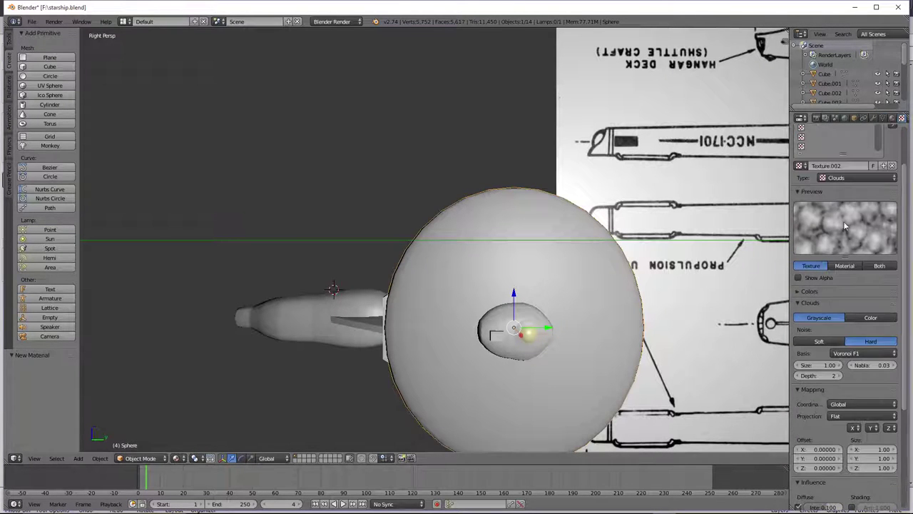
{"action": "left_click", "coordinate": [832, 365]}
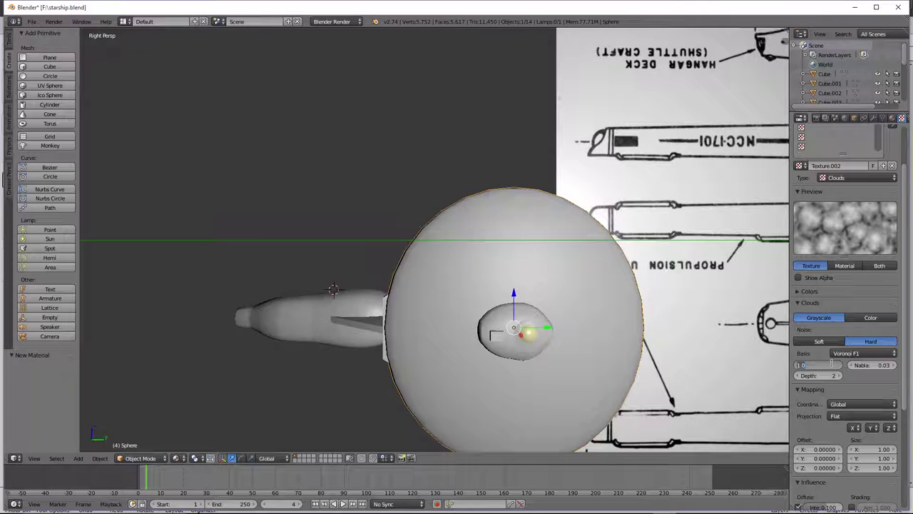
{"action": "type", "text": "0.5"}
{"action": "key", "text": "Return"}
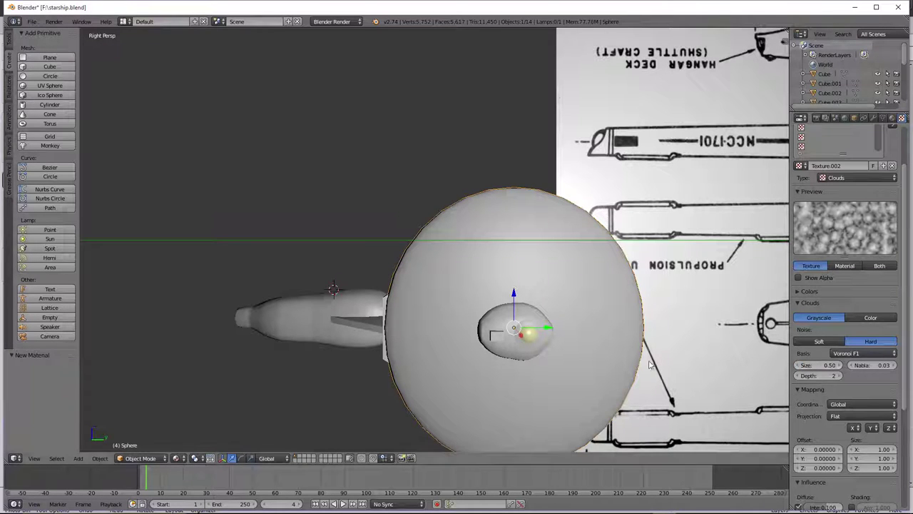
{"action": "left_click", "coordinate": [177, 457]}
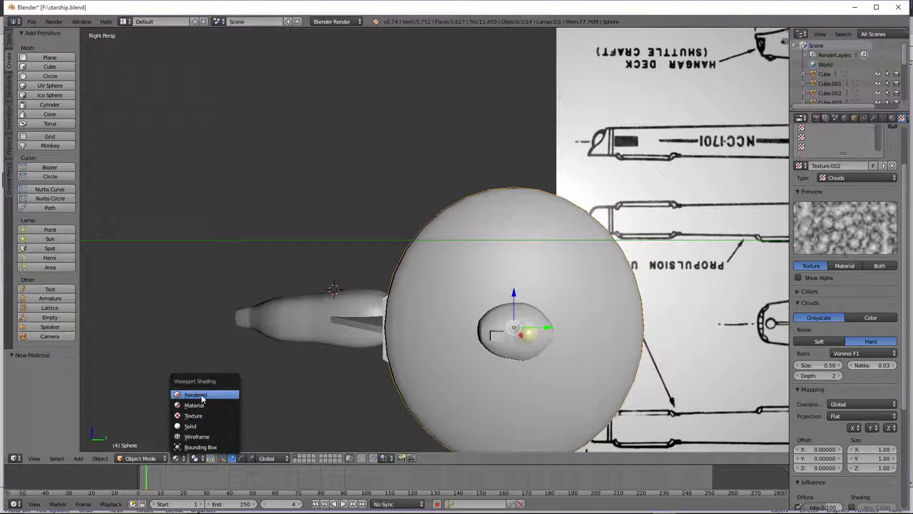
{"action": "left_click", "coordinate": [199, 394]}
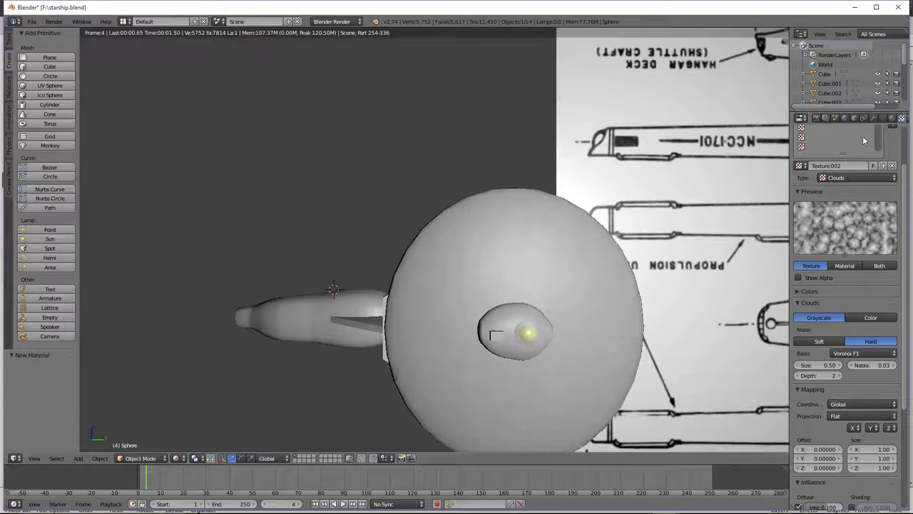
Try the Wood type on the saucer's texture and change it to Distorted Noise.
{"action": "left_click", "coordinate": [842, 177]}
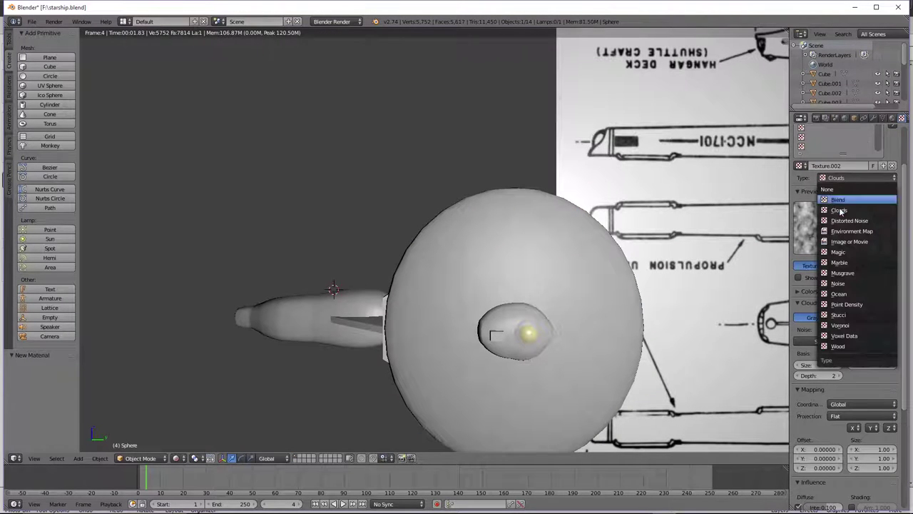
{"action": "left_click", "coordinate": [840, 346]}
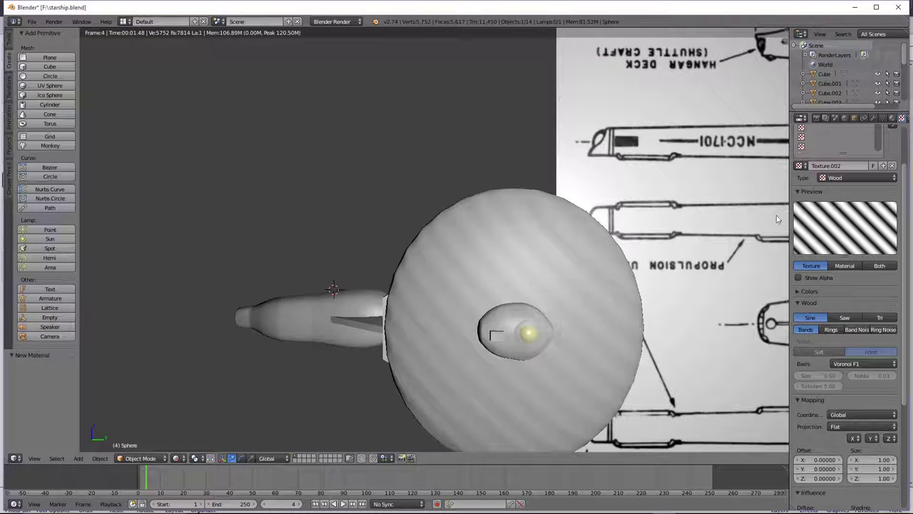
{"action": "left_click", "coordinate": [823, 177]}
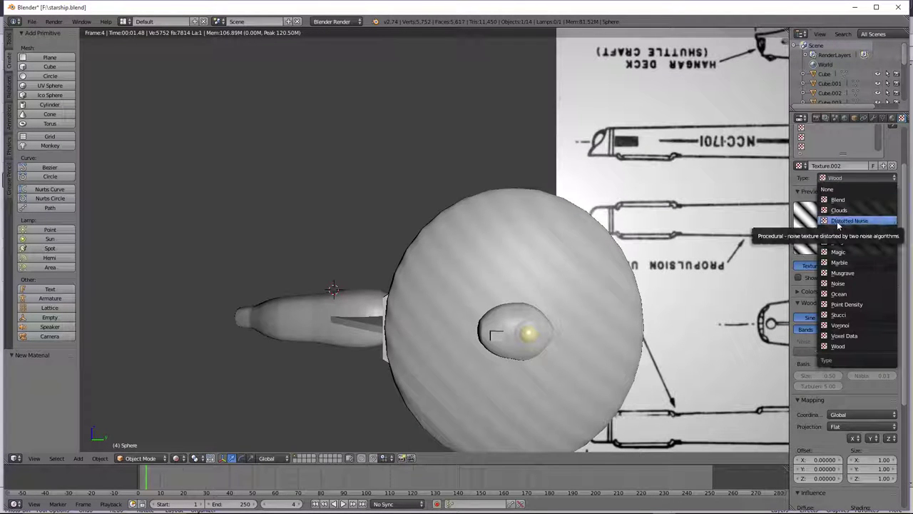
{"action": "left_click", "coordinate": [859, 224]}
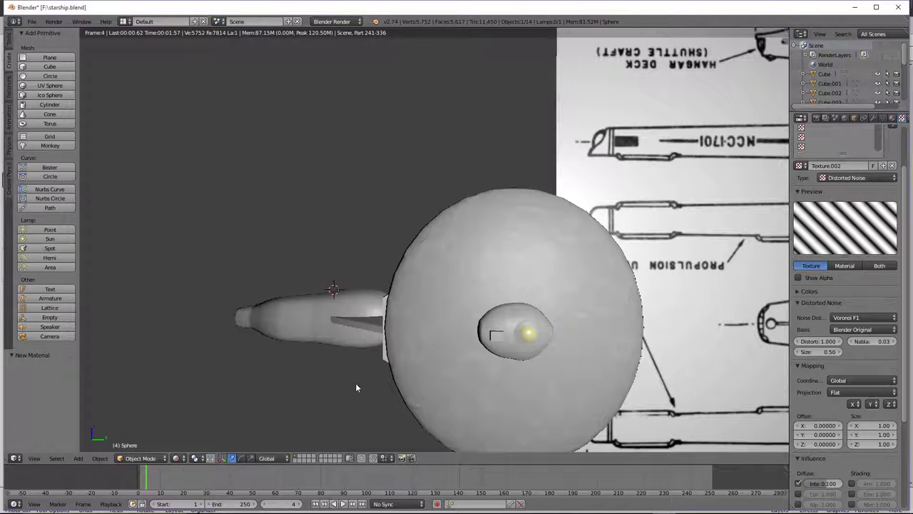
Inspect the saucer from an angle, and set its texture projection to Cube and the noise basis to Voronoi F1.
{"action": "scroll", "coordinate": [356, 387], "scroll_direction": "down", "scroll_amount": 2}
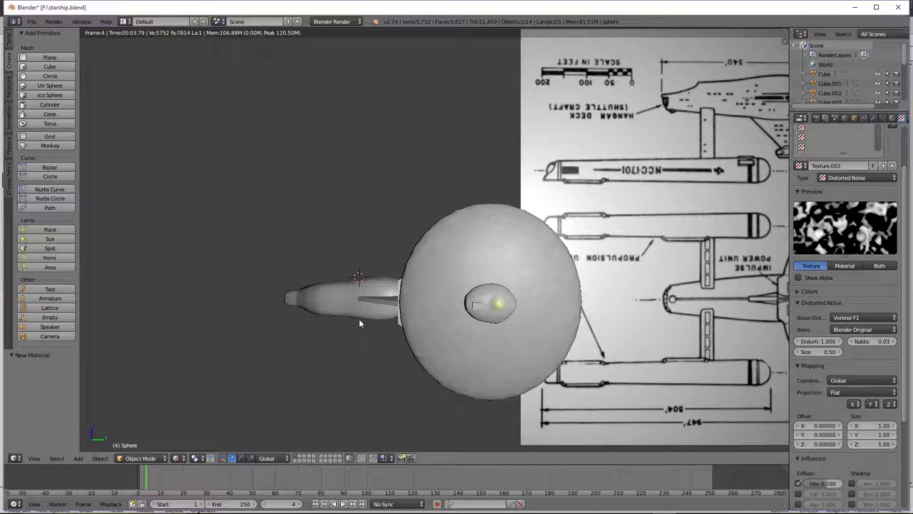
{"action": "key", "text": "KP_6"}
{"action": "key", "text": "KP_6"}
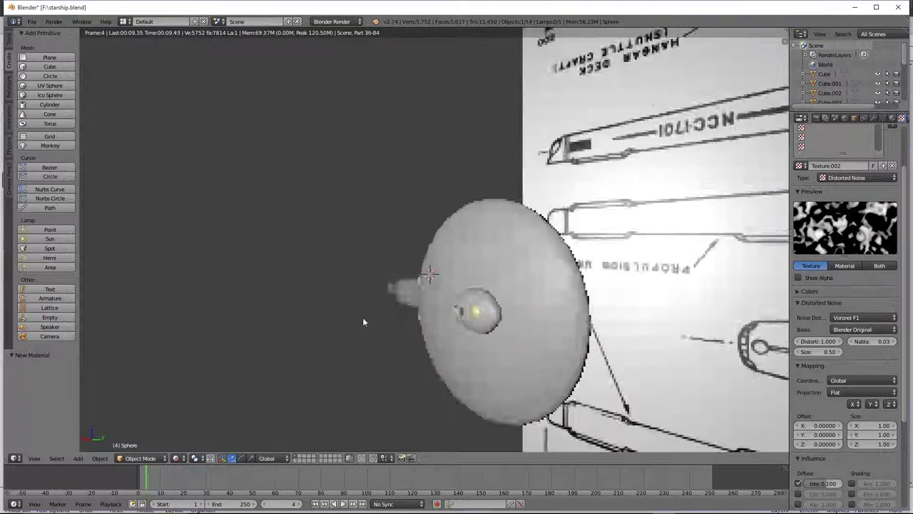
{"action": "middle_click_drag", "start_coordinate": [362, 321], "coordinate": [383, 317]}
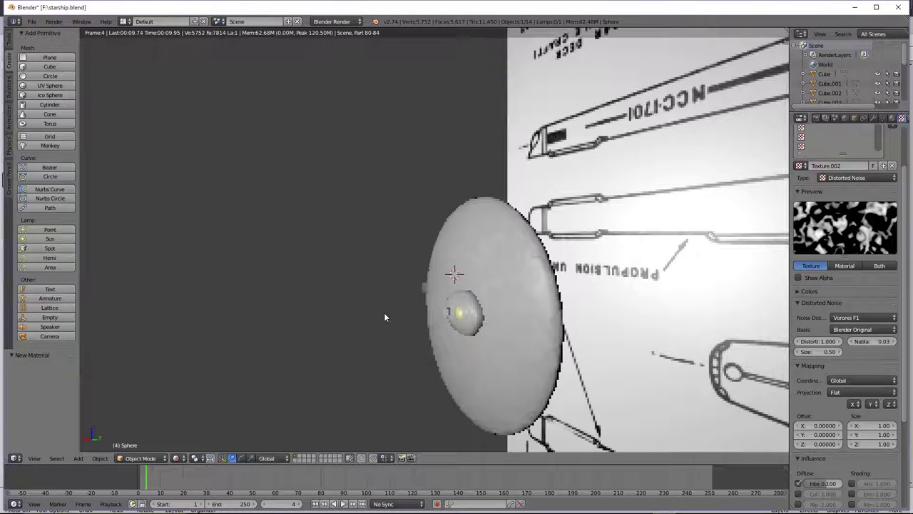
{"action": "left_click", "coordinate": [864, 392]}
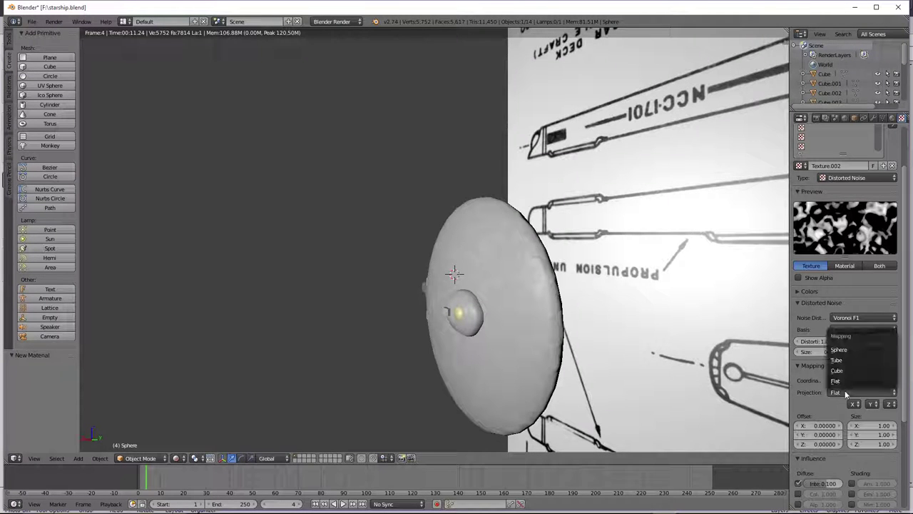
{"action": "left_click", "coordinate": [845, 371]}
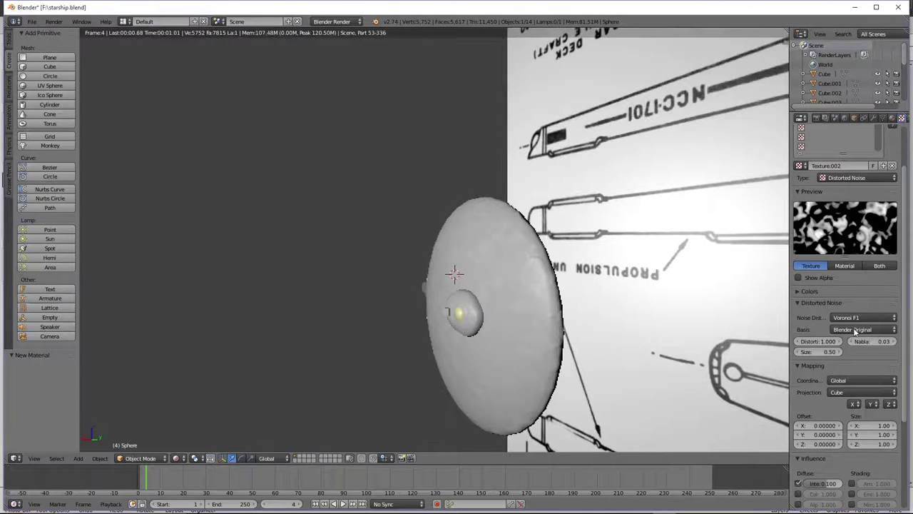
{"action": "left_click", "coordinate": [856, 328]}
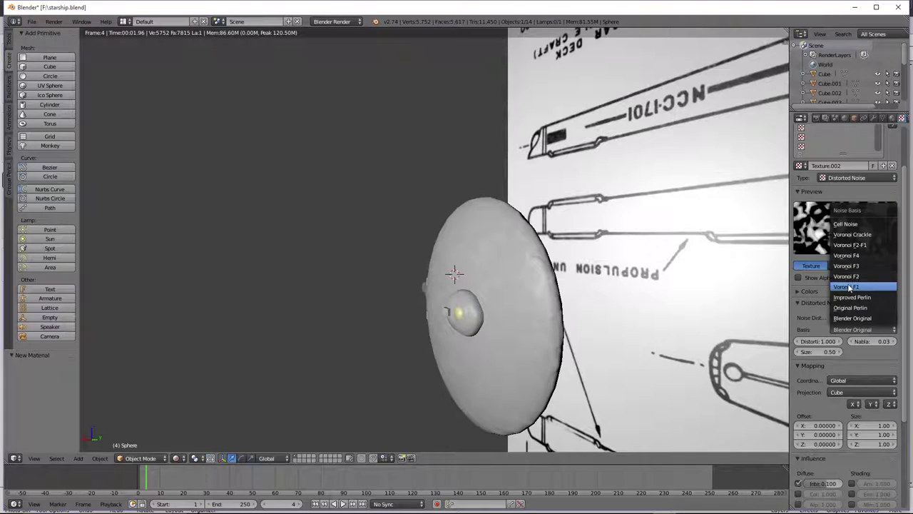
{"action": "left_click", "coordinate": [848, 283]}
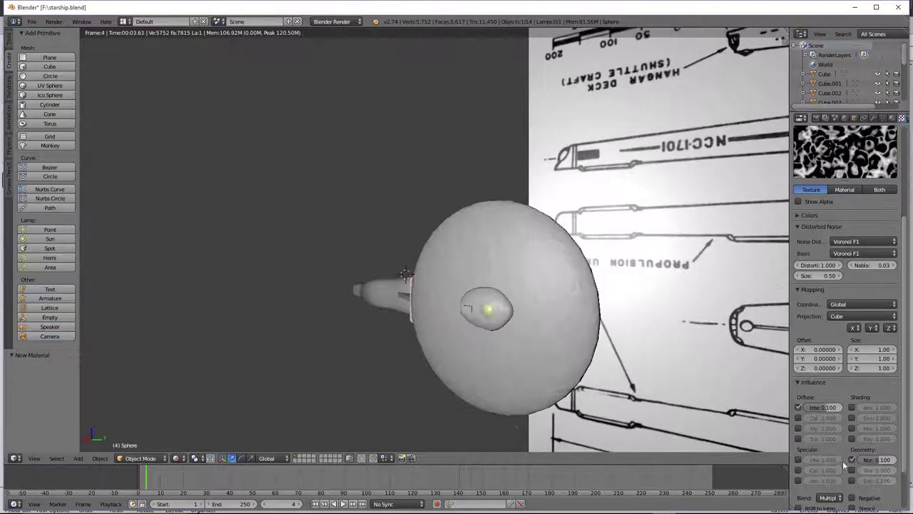
Enable RGB to Intensity for the saucer's texture and return the viewport to Material shading.
{"action": "scroll", "coordinate": [842, 443], "scroll_direction": "down", "scroll_amount": 2}
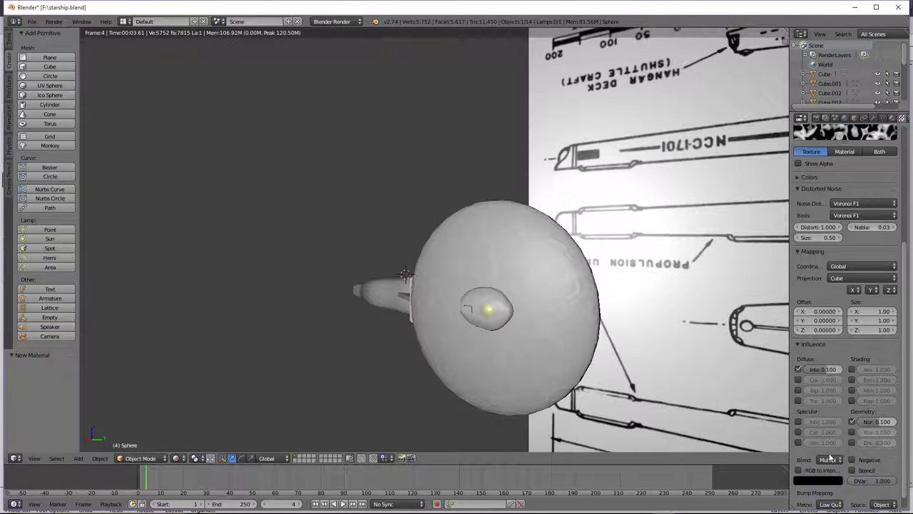
{"action": "left_click", "coordinate": [799, 470]}
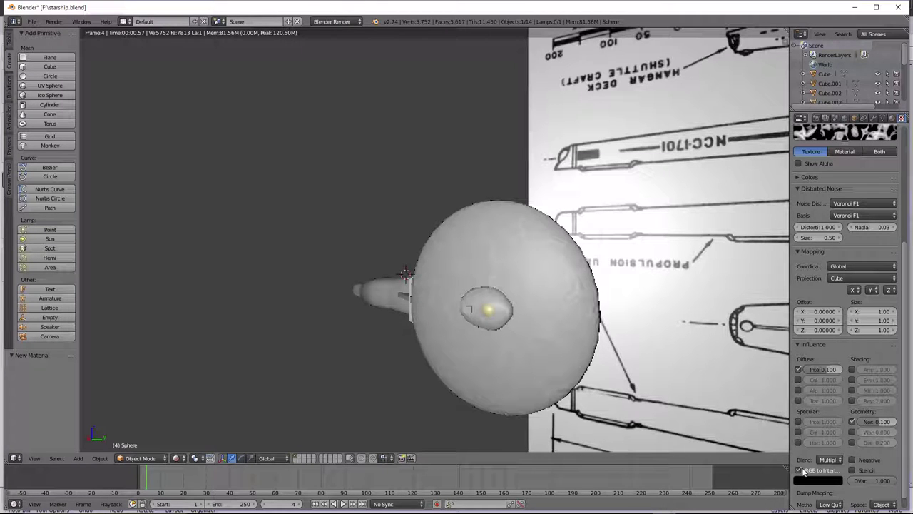
{"action": "left_click", "coordinate": [176, 458]}
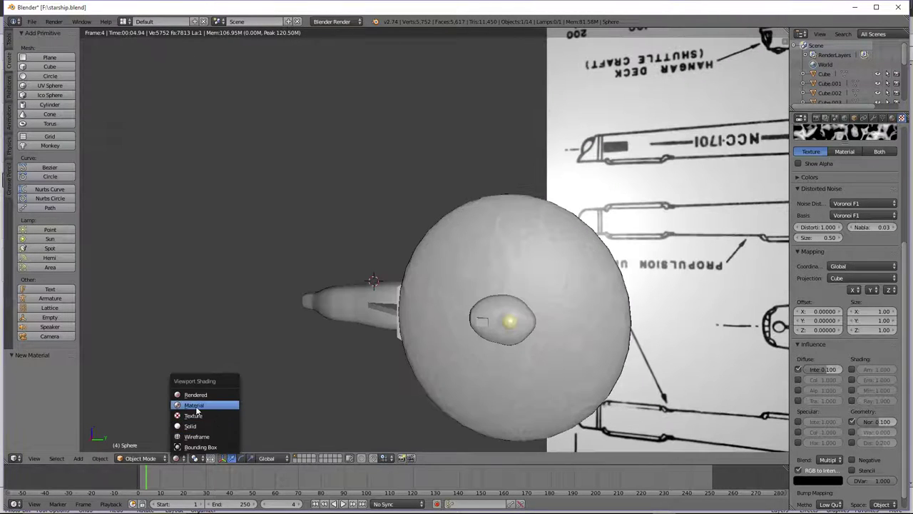
{"action": "left_click", "coordinate": [205, 404]}
Set the saucer's Distorted Noise size to 0.8, preview it in Rendered shading and return to Material shading.
{"action": "scroll", "coordinate": [827, 300], "scroll_direction": "up", "scroll_amount": 3}
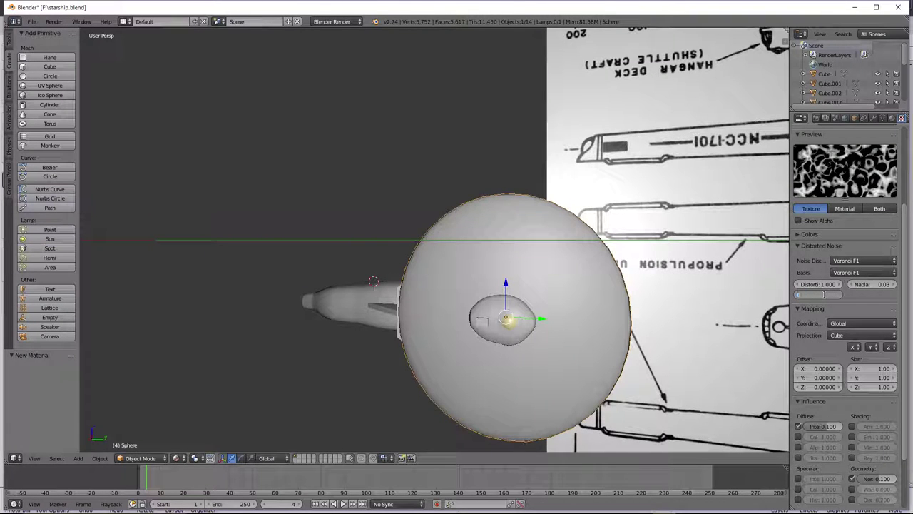
{"action": "type", "text": "0.8"}
{"action": "key", "text": "Return"}
{"action": "left_click", "coordinate": [182, 458]}
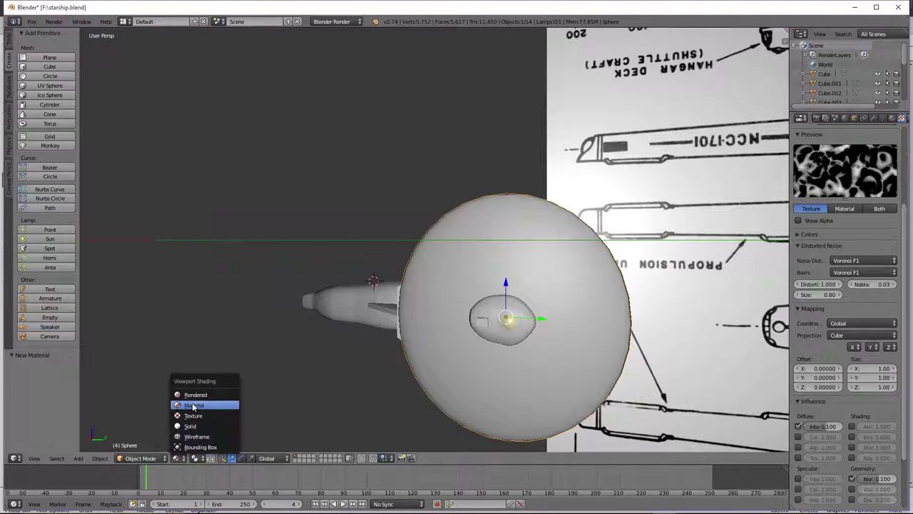
{"action": "left_click", "coordinate": [196, 394]}
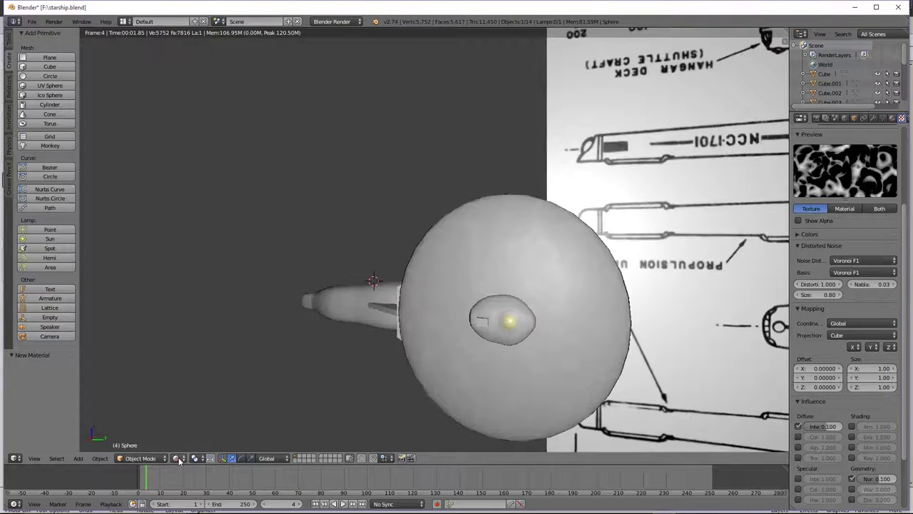
{"action": "left_click", "coordinate": [179, 459]}
{"action": "left_click", "coordinate": [202, 407]}
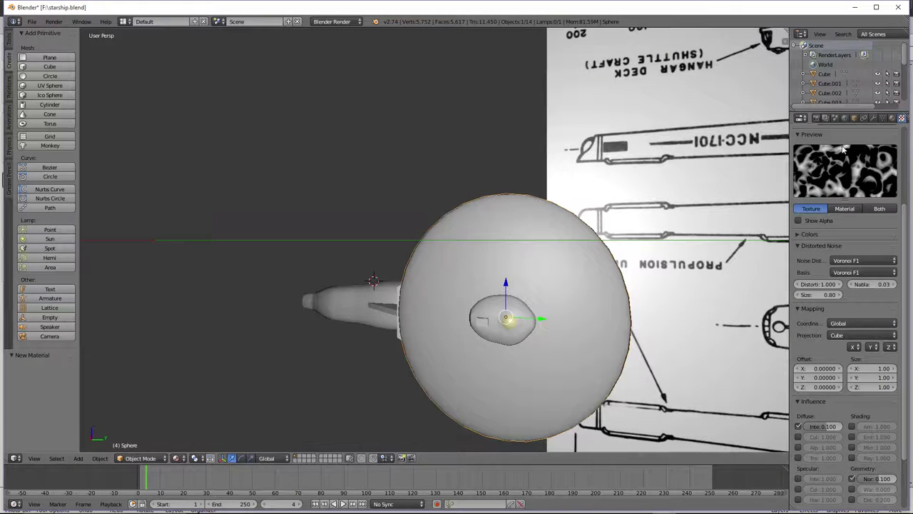
Examine the bridge part's material settings and look at the ship from several angles.
{"action": "left_click", "coordinate": [892, 118]}
{"action": "scroll", "coordinate": [542, 343], "scroll_direction": "up", "scroll_amount": 3}
{"action": "right_click", "coordinate": [545, 353]}
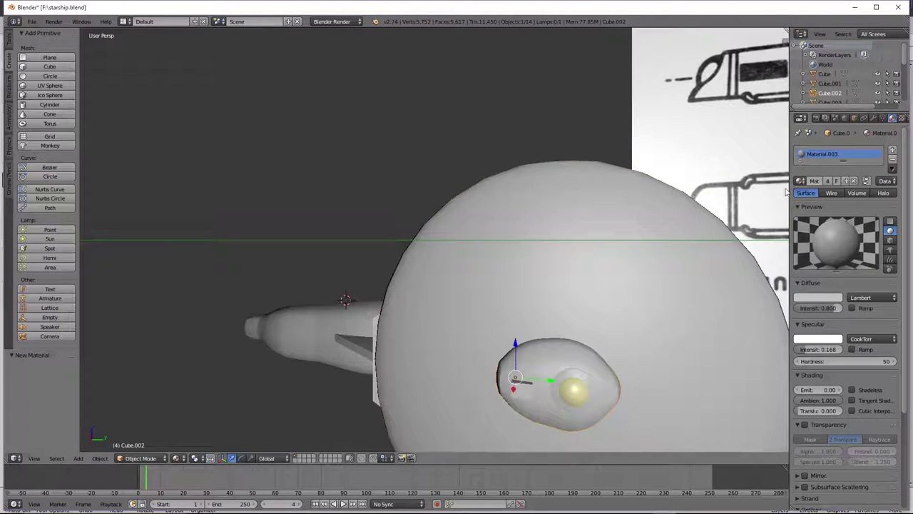
{"action": "right_click", "coordinate": [560, 387]}
{"action": "right_click", "coordinate": [543, 357]}
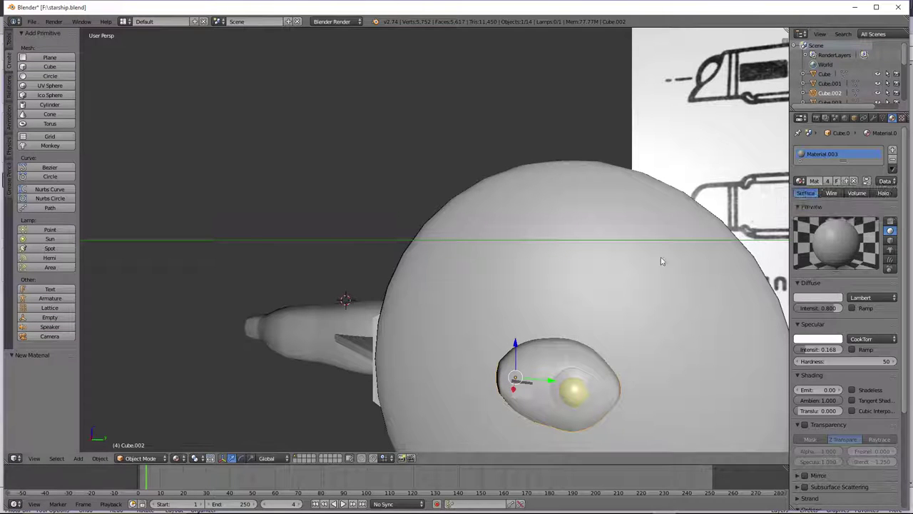
{"action": "scroll", "coordinate": [567, 303], "scroll_direction": "down", "scroll_amount": 3}
{"action": "key", "text": "KP_6"}
{"action": "key", "text": "KP_6"}
{"action": "key", "text": "KP_6"}
{"action": "key", "text": "KP_6"}
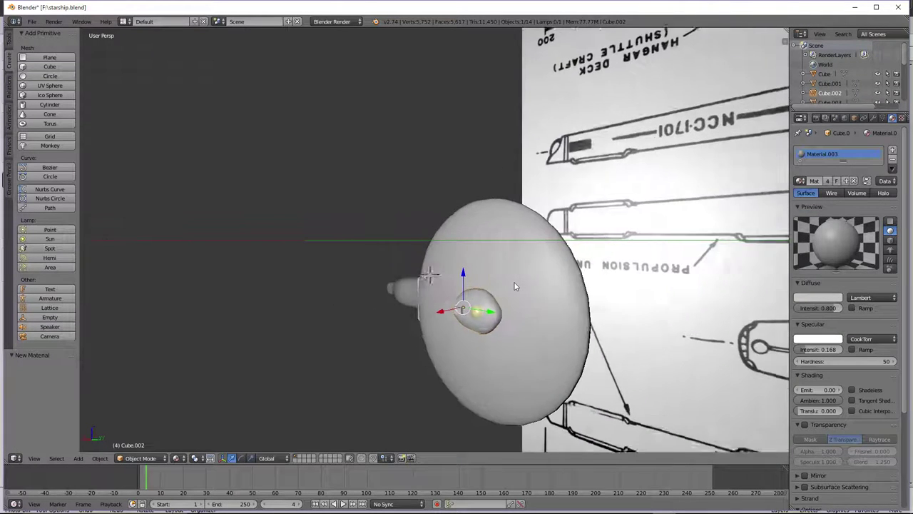
{"action": "key", "text": "KP_4"}
{"action": "key", "text": "KP_4"}
{"action": "key", "text": "KP_4"}
{"action": "key", "text": "KP_4"}
{"action": "key", "text": "KP_4"}
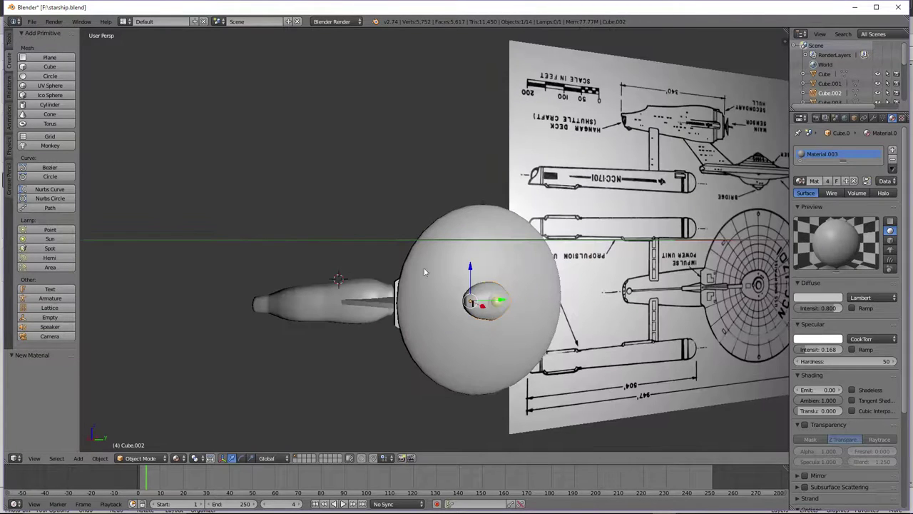
Try Material.004 on the secondary hull and assign it Material.003 instead.
{"action": "right_click", "coordinate": [328, 280]}
{"action": "left_click", "coordinate": [800, 180]}
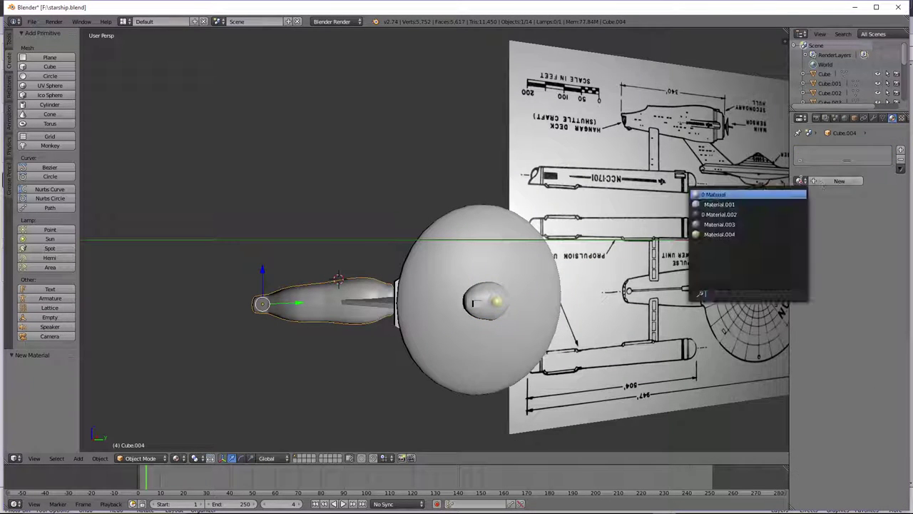
{"action": "left_click", "coordinate": [768, 236]}
{"action": "left_click", "coordinate": [799, 180]}
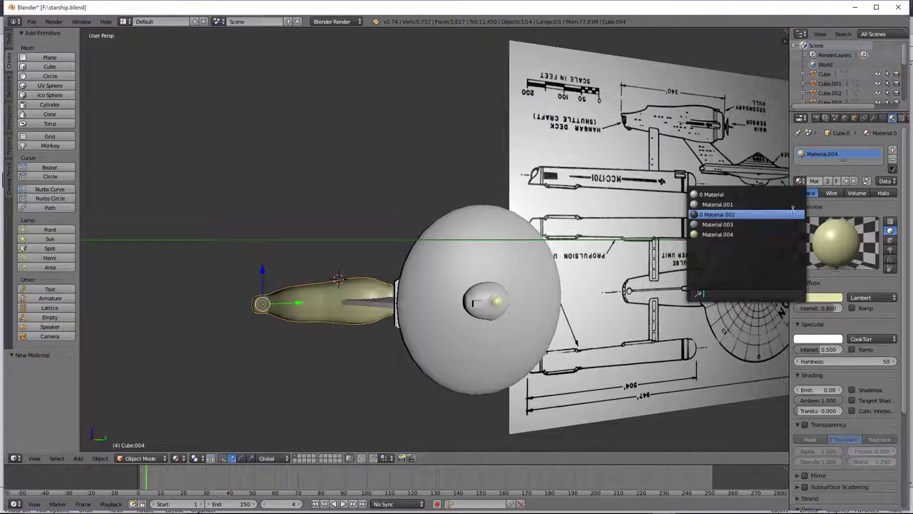
{"action": "left_click", "coordinate": [781, 222]}
Assign Material.003 to the strut joining the hull to the saucer and to the thin block at the saucer's edge.
{"action": "middle_click_drag", "start_coordinate": [400, 279], "coordinate": [428, 311]}
{"action": "right_click", "coordinate": [391, 312]}
{"action": "left_click", "coordinate": [799, 181]}
{"action": "left_click", "coordinate": [781, 223]}
{"action": "right_click", "coordinate": [428, 311]}
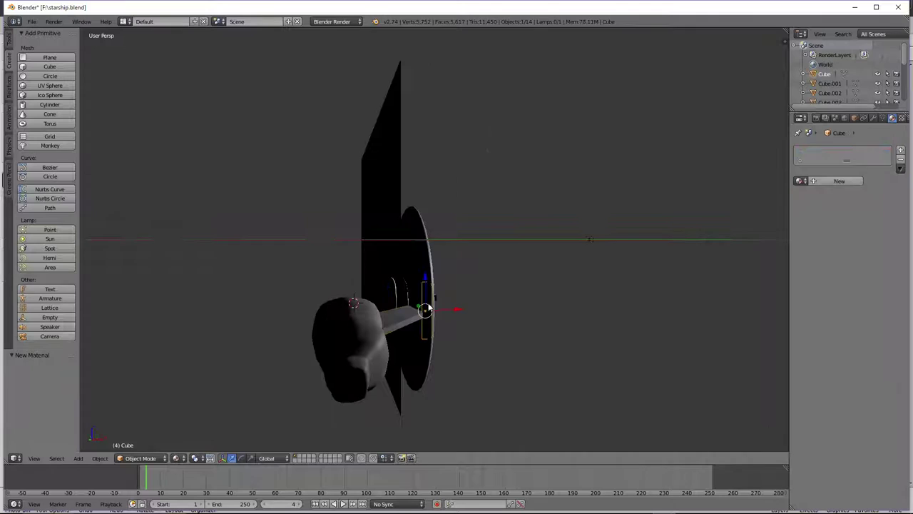
{"action": "left_click", "coordinate": [800, 181]}
{"action": "left_click", "coordinate": [770, 225]}
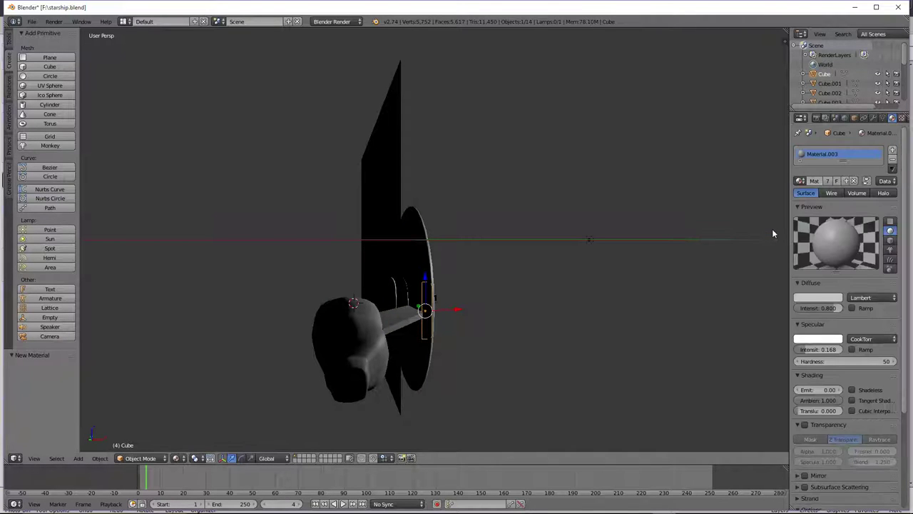
Inspect the ship from several angles in Rendered shading and return the viewport to Material shading.
{"action": "key", "text": "KP_6"}
{"action": "key", "text": "KP_6"}
{"action": "key", "text": "KP_6"}
{"action": "key", "text": "KP_6"}
{"action": "key", "text": "KP_6"}
{"action": "key", "text": "KP_6"}
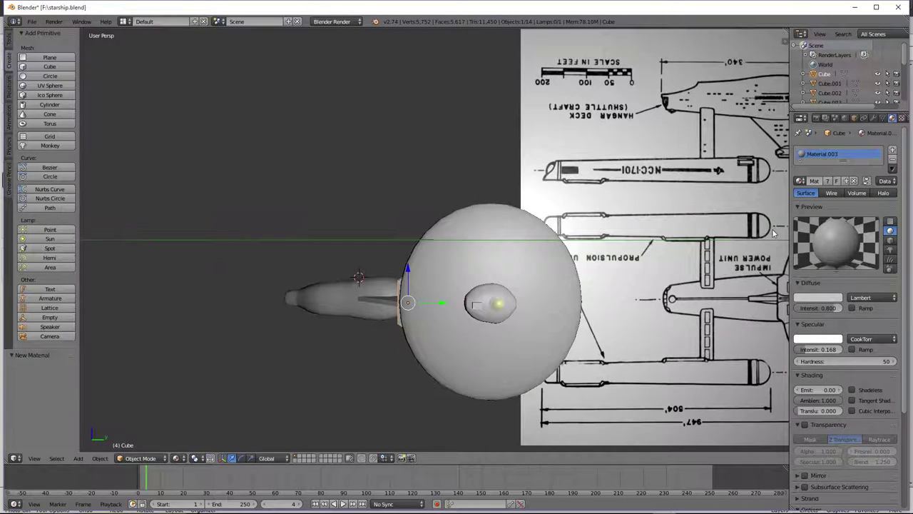
{"action": "key", "text": "KP_4"}
{"action": "key", "text": "KP_4"}
{"action": "key", "text": "KP_6"}
{"action": "key", "text": "KP_6"}
{"action": "key", "text": "KP_6"}
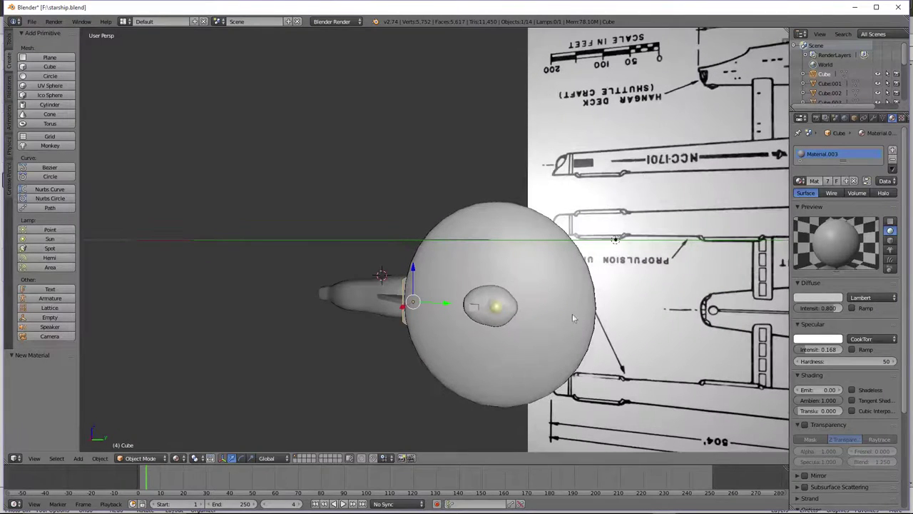
{"action": "left_click", "coordinate": [176, 458]}
{"action": "left_click", "coordinate": [192, 394]}
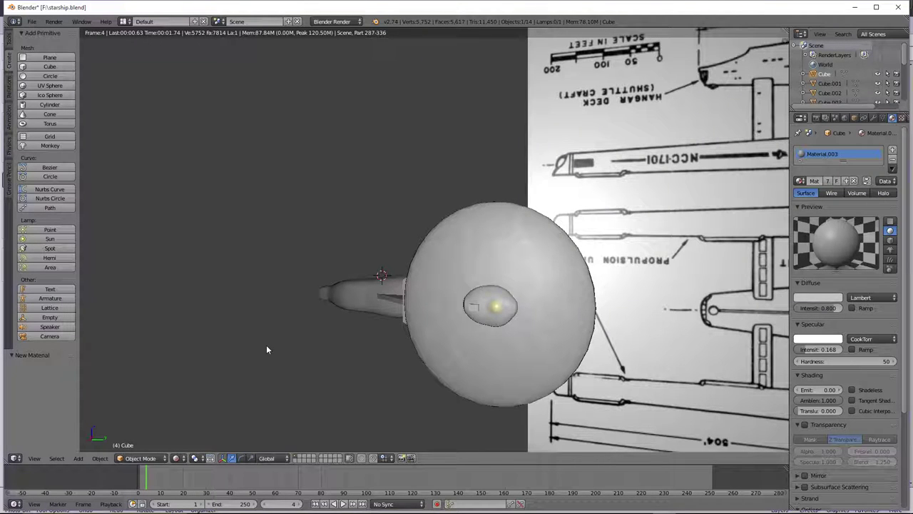
{"action": "key", "text": "alt+Tab"}
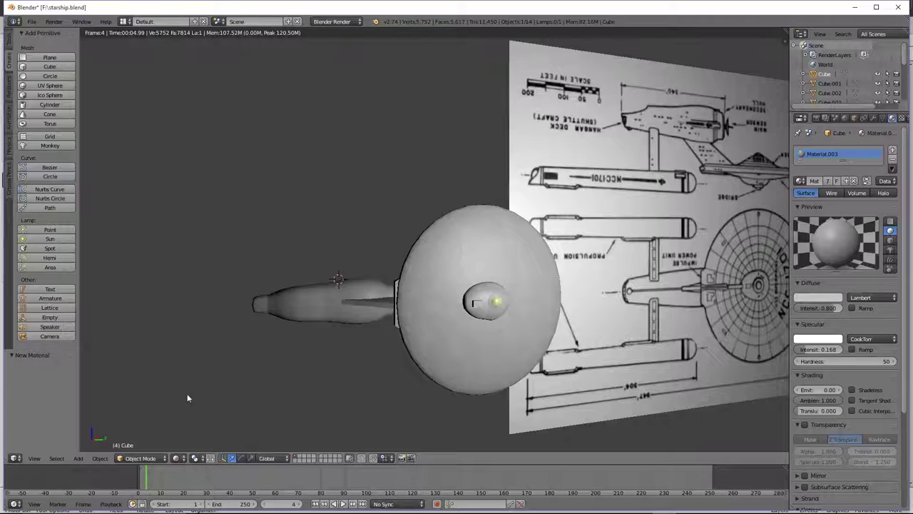
{"action": "left_click", "coordinate": [175, 458]}
{"action": "left_click", "coordinate": [200, 405]}
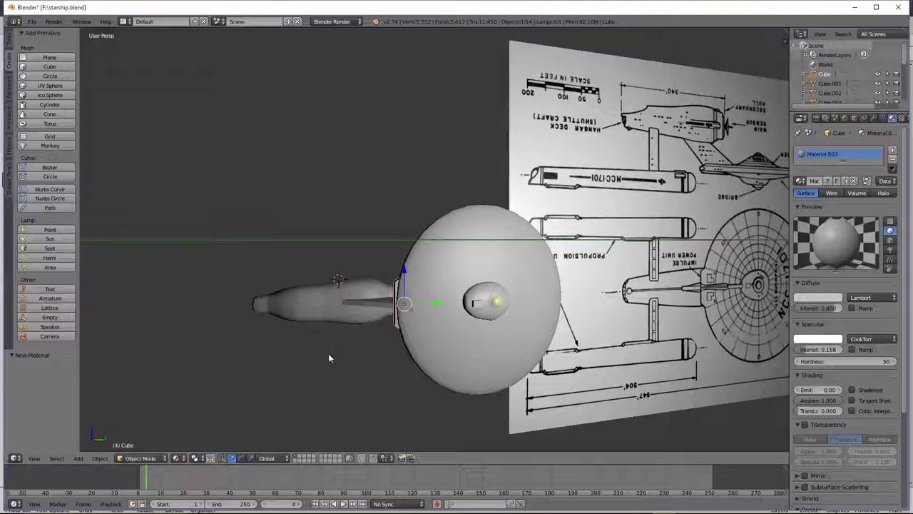
Change the saucer's texture type to Wood and preview it in Rendered shading.
{"action": "left_click", "coordinate": [449, 259]}
{"action": "right_click", "coordinate": [451, 259]}
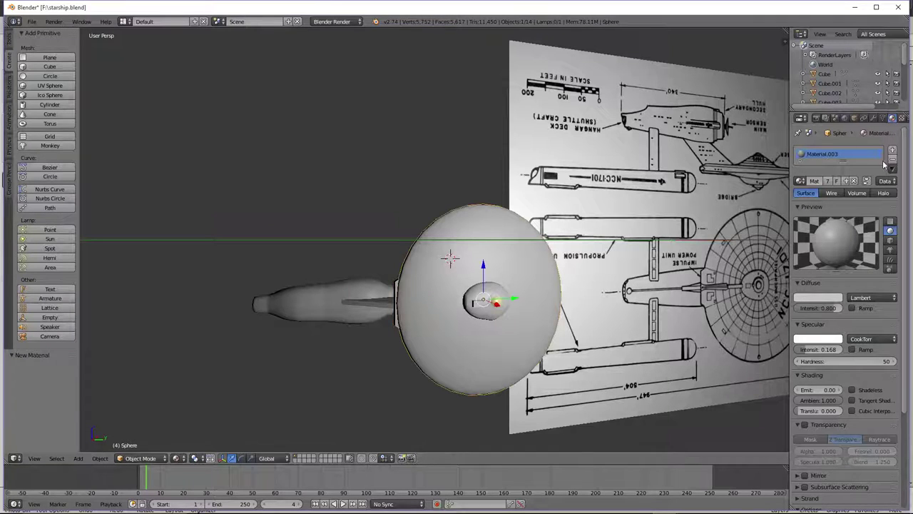
{"action": "left_click", "coordinate": [902, 118]}
{"action": "scroll", "coordinate": [838, 146], "scroll_direction": "up", "scroll_amount": 3}
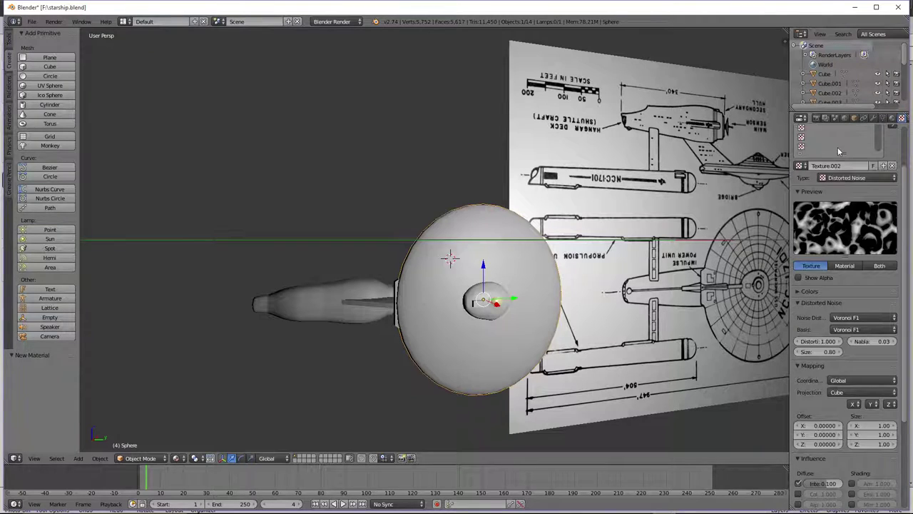
{"action": "left_click", "coordinate": [839, 177]}
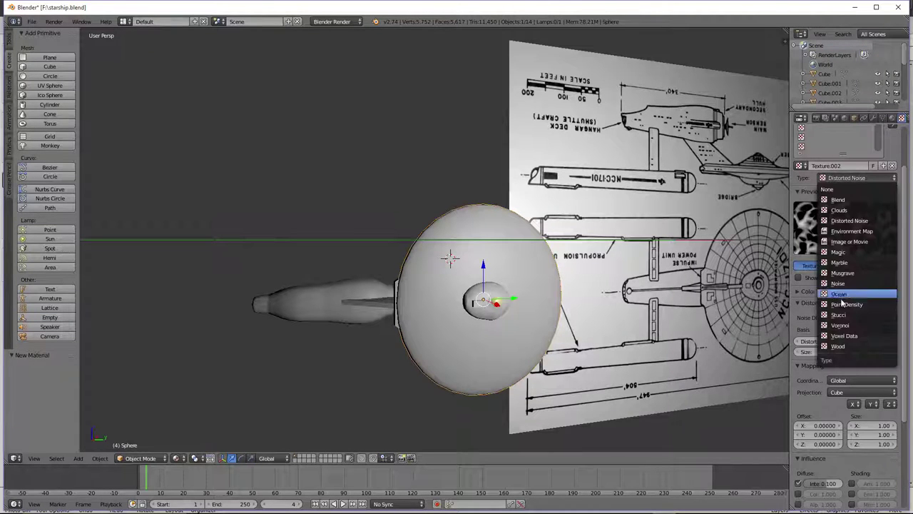
{"action": "left_click", "coordinate": [838, 346]}
{"action": "scroll", "coordinate": [842, 321], "scroll_direction": "down", "scroll_amount": 3}
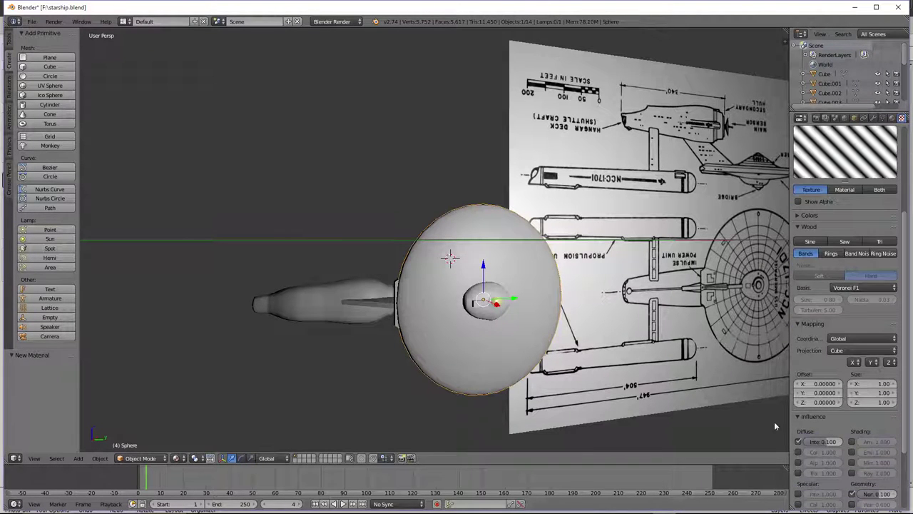
{"action": "left_click", "coordinate": [175, 458]}
{"action": "left_click", "coordinate": [193, 393]}
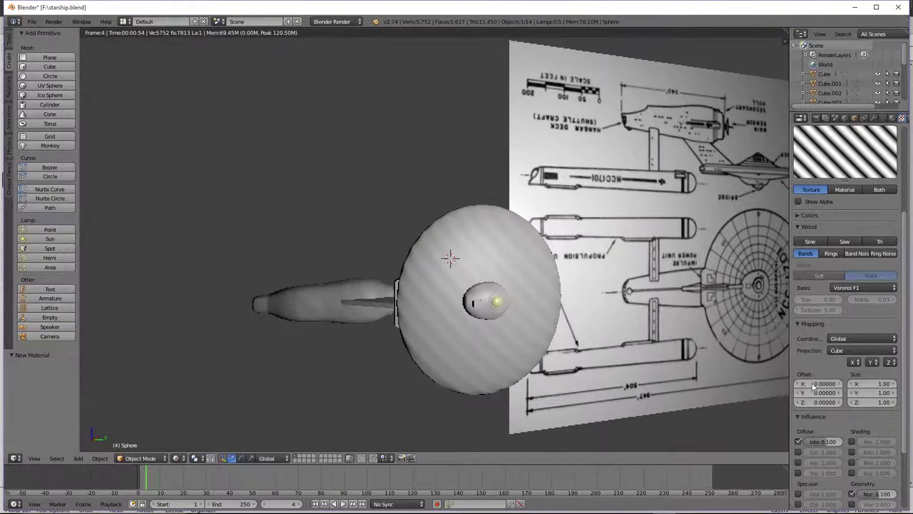
Try Generated coordinates and Flat projection on the saucer's Wood texture, and set the coordinates back to Global.
{"action": "scroll", "coordinate": [821, 371], "scroll_direction": "down", "scroll_amount": 2}
{"action": "left_click", "coordinate": [860, 300]}
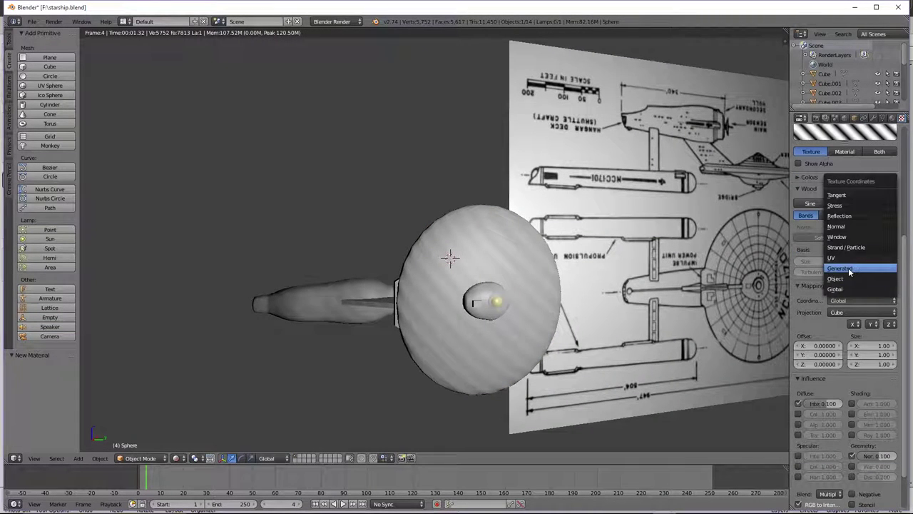
{"action": "left_click", "coordinate": [848, 267]}
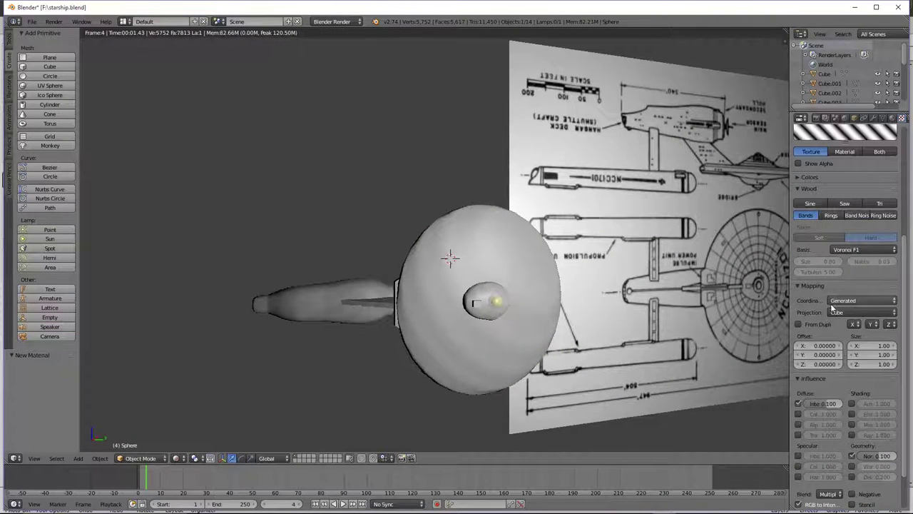
{"action": "left_click", "coordinate": [839, 312]}
{"action": "left_click", "coordinate": [842, 302]}
{"action": "left_click", "coordinate": [843, 300]}
{"action": "left_click", "coordinate": [838, 288]}
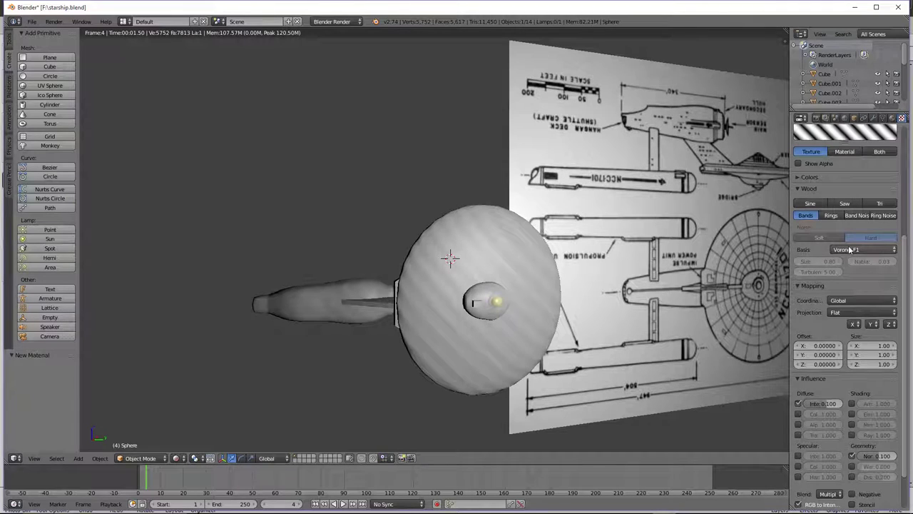
Set the saucer's Wood pattern to Ring Noise and its projection to Cube.
{"action": "left_click", "coordinate": [879, 218]}
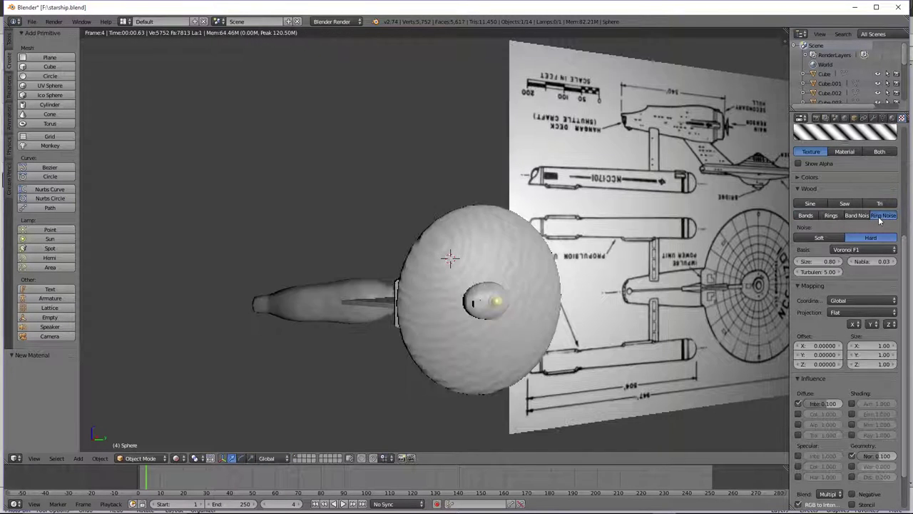
{"action": "left_click", "coordinate": [845, 311]}
{"action": "left_click", "coordinate": [844, 291]}
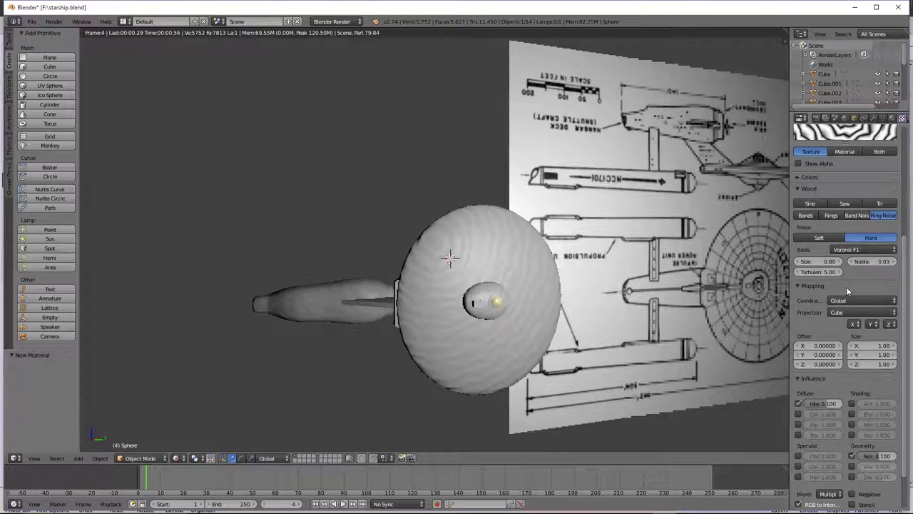
Try Generated coordinates on the saucer's texture, then set its projection to Flat and its coordinates to UV.
{"action": "left_click", "coordinate": [843, 300]}
{"action": "left_click", "coordinate": [853, 270]}
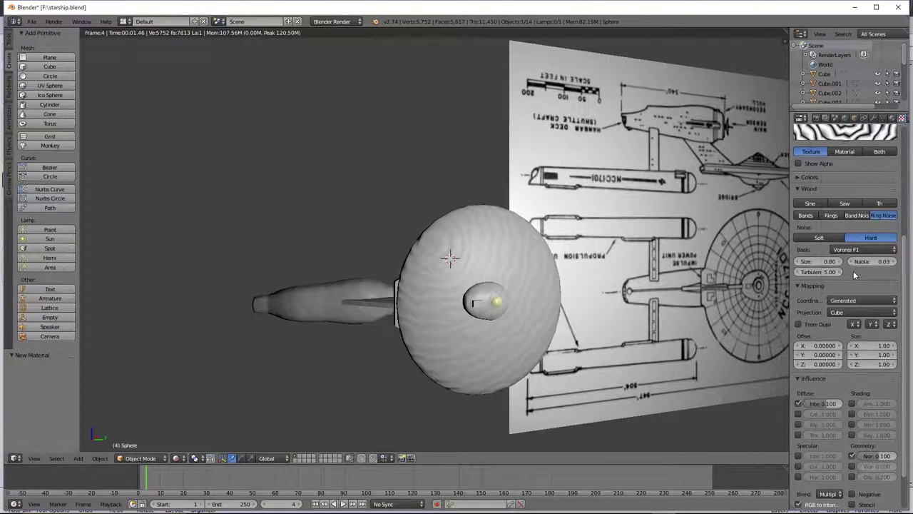
{"action": "left_click", "coordinate": [843, 312]}
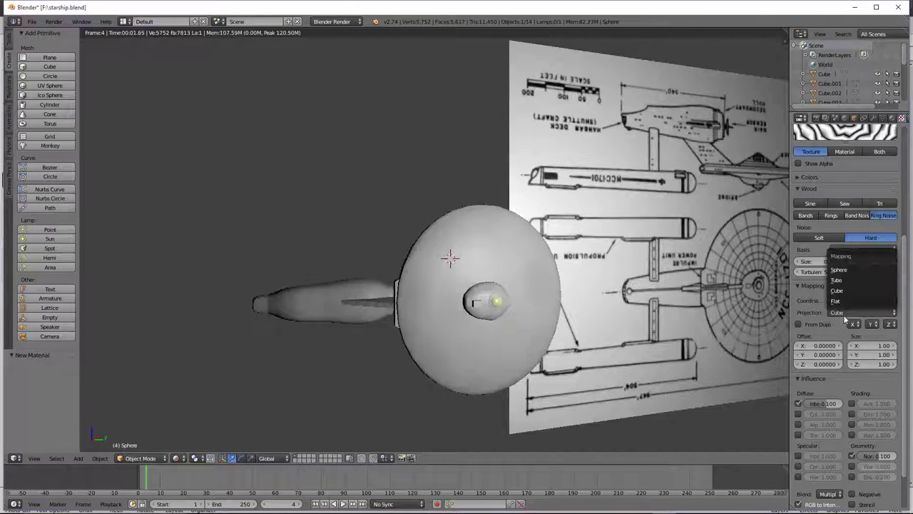
{"action": "left_click", "coordinate": [848, 301]}
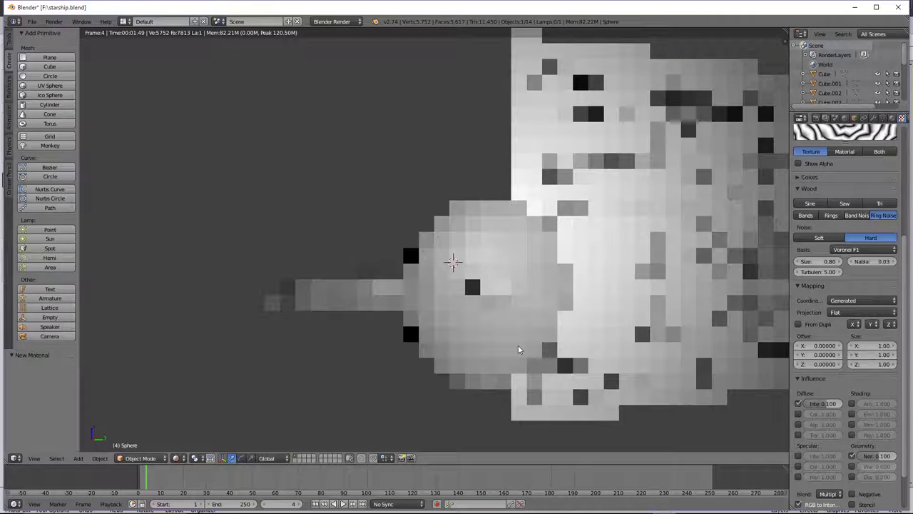
{"action": "left_click", "coordinate": [849, 300]}
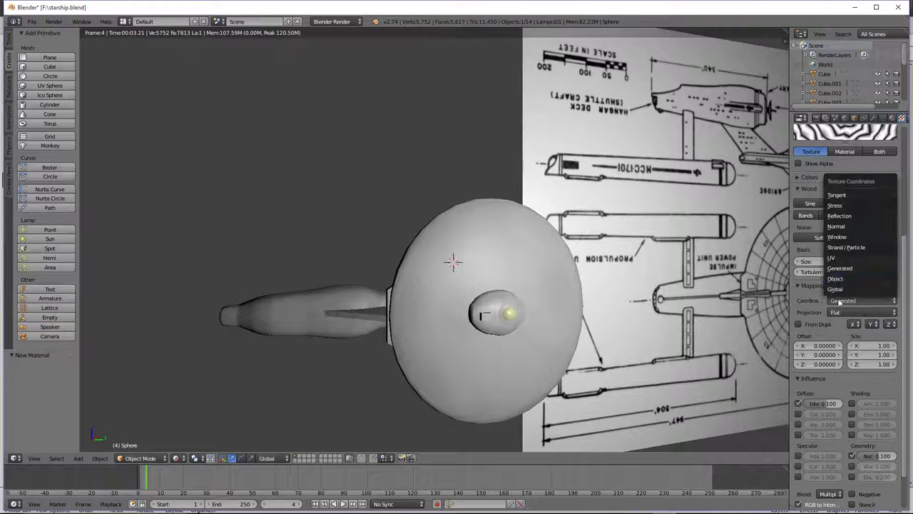
{"action": "left_click", "coordinate": [836, 257]}
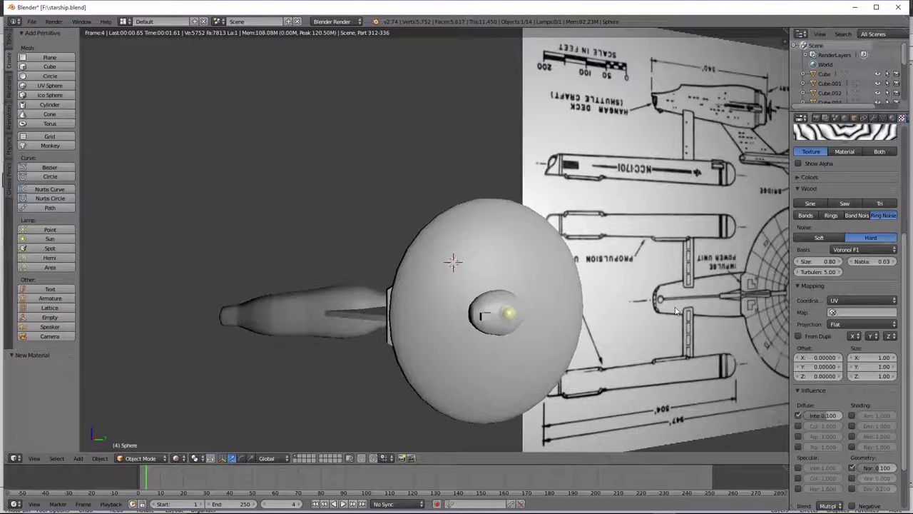
Set the specular shader of the saucer's material to WardIso and its specular intensity to 0.05.
{"action": "scroll", "coordinate": [422, 354], "scroll_direction": "up", "scroll_amount": 1}
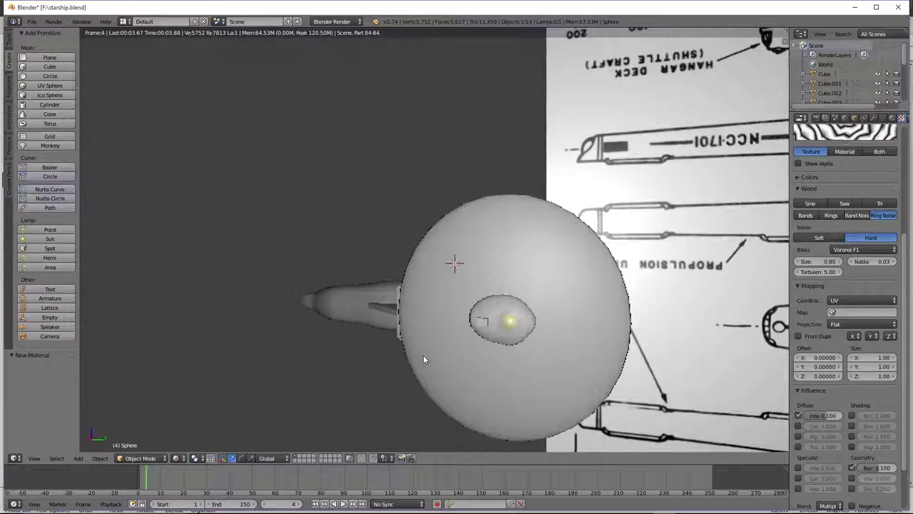
{"action": "key", "text": "KP_6"}
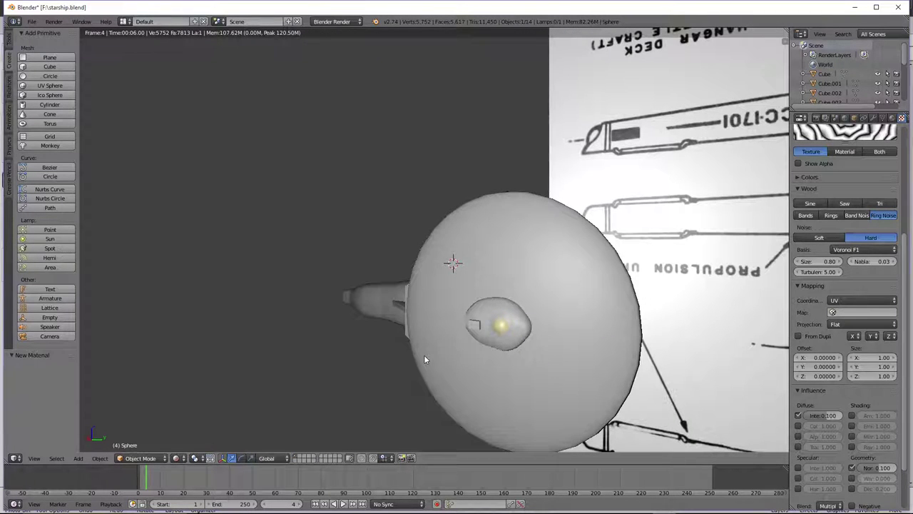
{"action": "scroll", "coordinate": [425, 355], "scroll_direction": "up", "scroll_amount": 2}
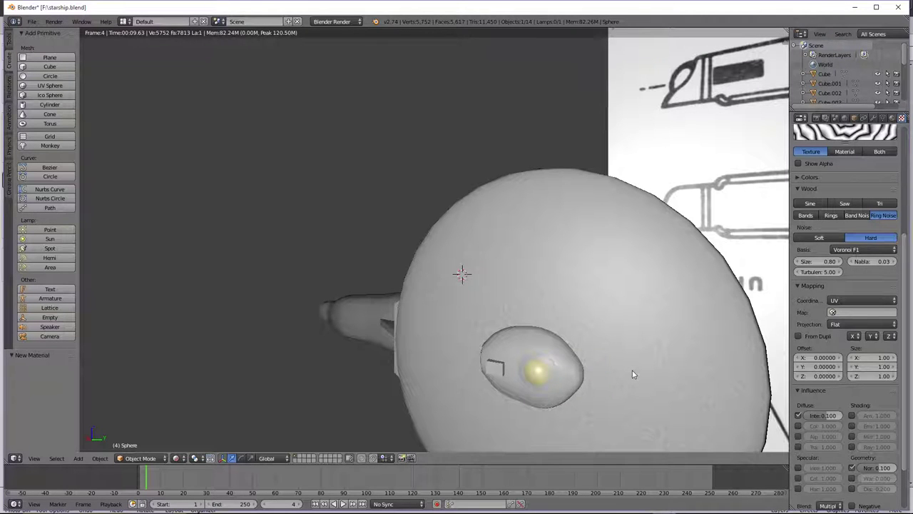
{"action": "middle_click_drag", "start_coordinate": [632, 370], "coordinate": [601, 367]}
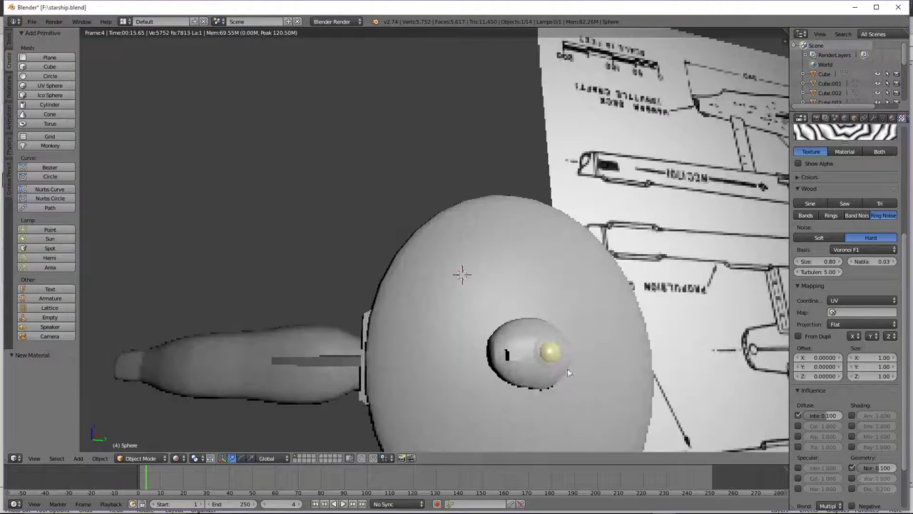
{"action": "scroll", "coordinate": [462, 331], "scroll_direction": "down", "scroll_amount": 2}
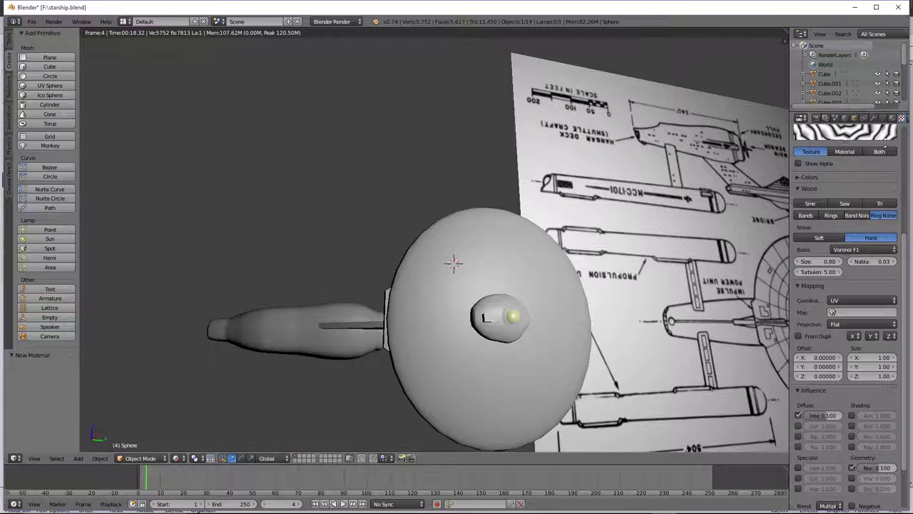
{"action": "left_click", "coordinate": [892, 118]}
{"action": "left_click", "coordinate": [872, 339]}
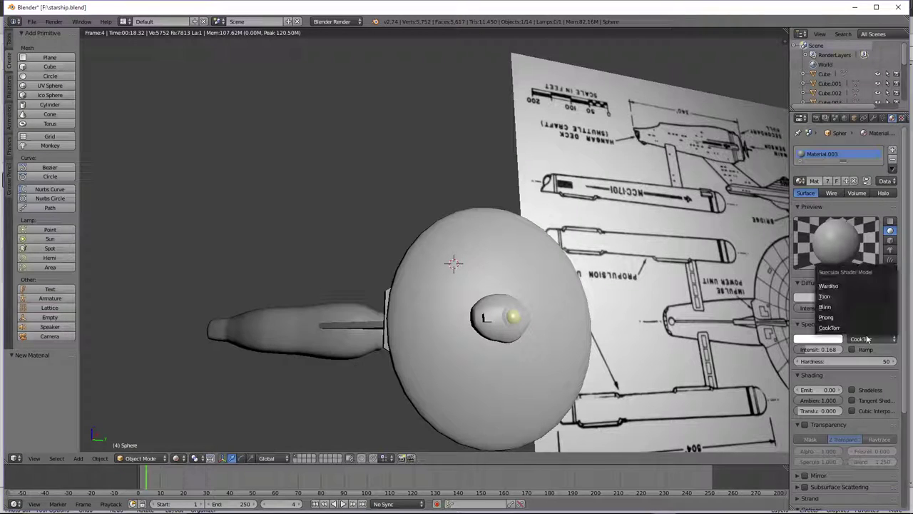
{"action": "left_click", "coordinate": [867, 285]}
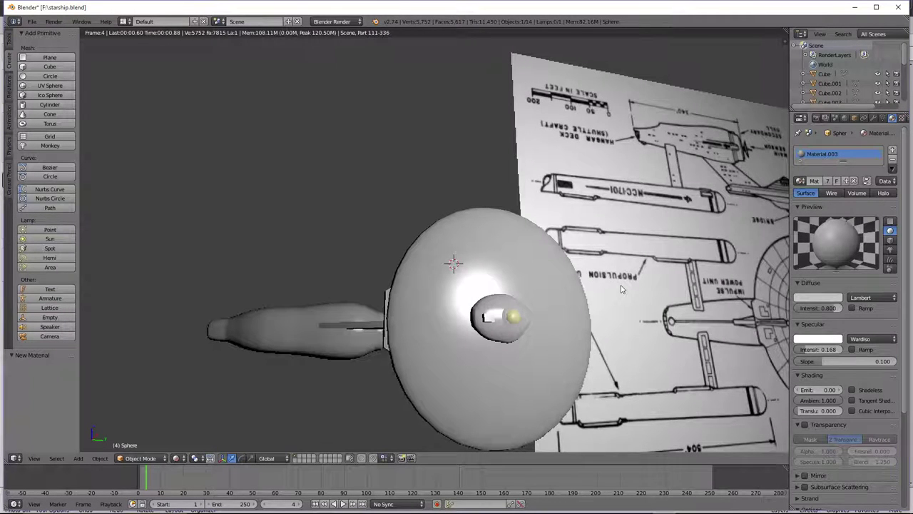
{"action": "left_click", "coordinate": [807, 349]}
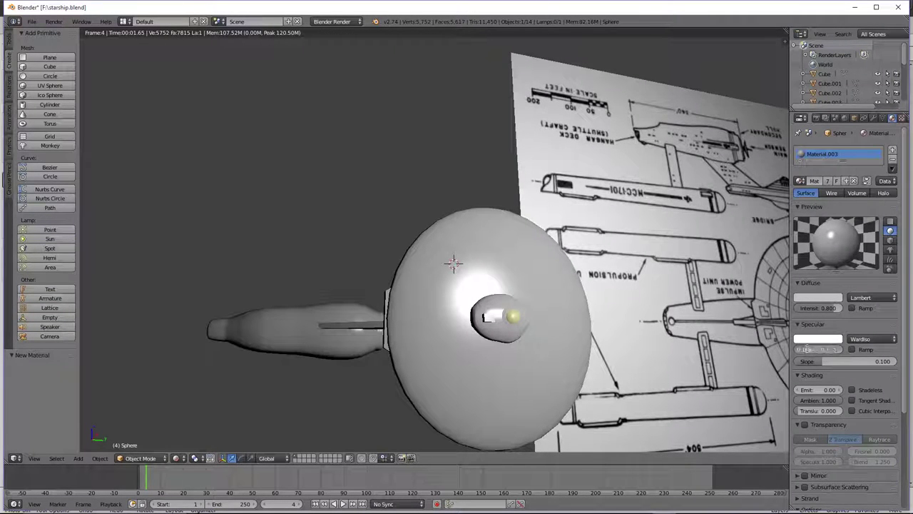
{"action": "left_click", "coordinate": [808, 349]}
{"action": "type", "text": "0.05"}
{"action": "key", "text": "Return"}
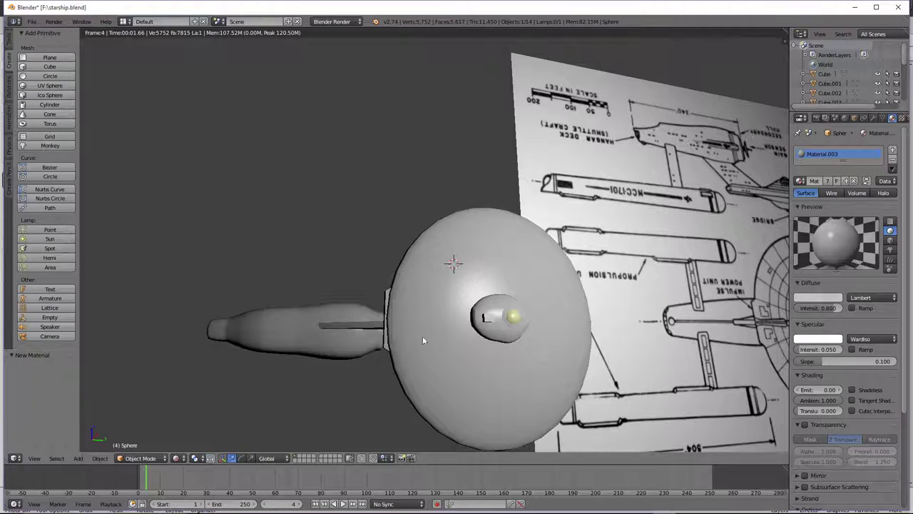
Examine the saucer's and hull's specular highlights from several side angles in the rendered preview.
{"action": "key", "text": "KP_4"}
{"action": "key", "text": "KP_4"}
{"action": "key", "text": "KP_4"}
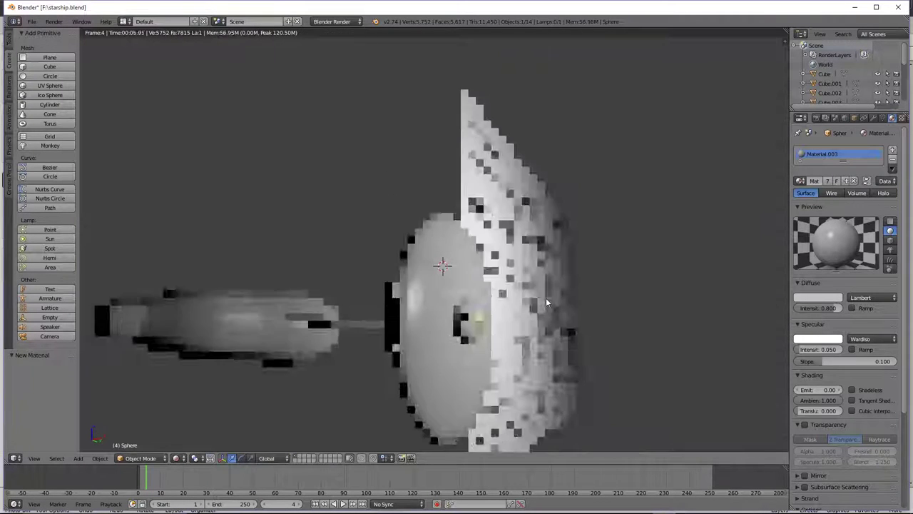
{"action": "key", "text": "KP_4"}
{"action": "key", "text": "KP_6"}
{"action": "key", "text": "KP_6"}
{"action": "key", "text": "KP_6"}
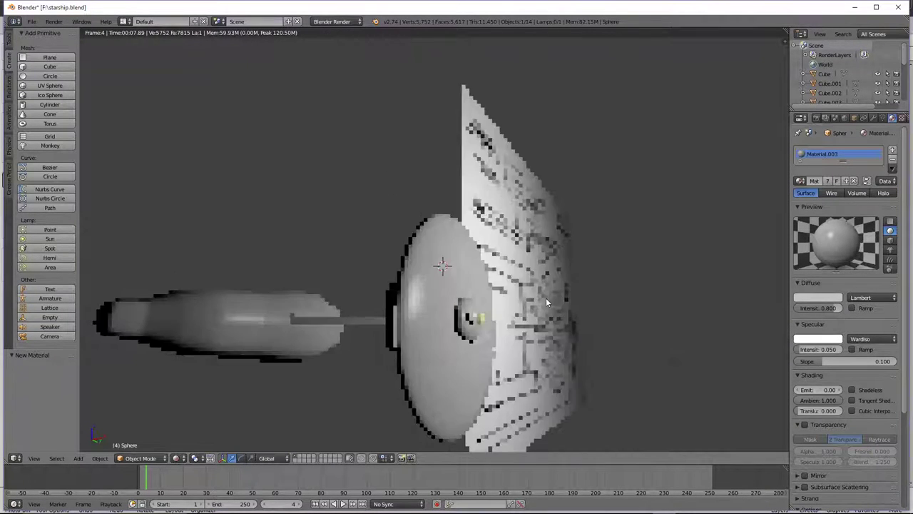
Leave the rendered preview and UV unwrap the entire saucer mesh in Edit Mode.
{"action": "left_click", "coordinate": [176, 457]}
{"action": "left_click", "coordinate": [189, 415]}
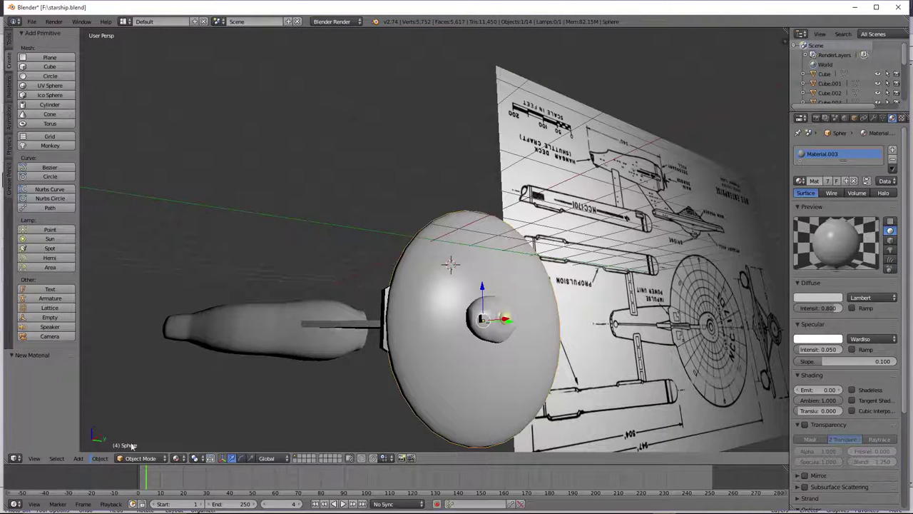
{"action": "key", "text": "Tab"}
{"action": "left_click", "coordinate": [98, 458]}
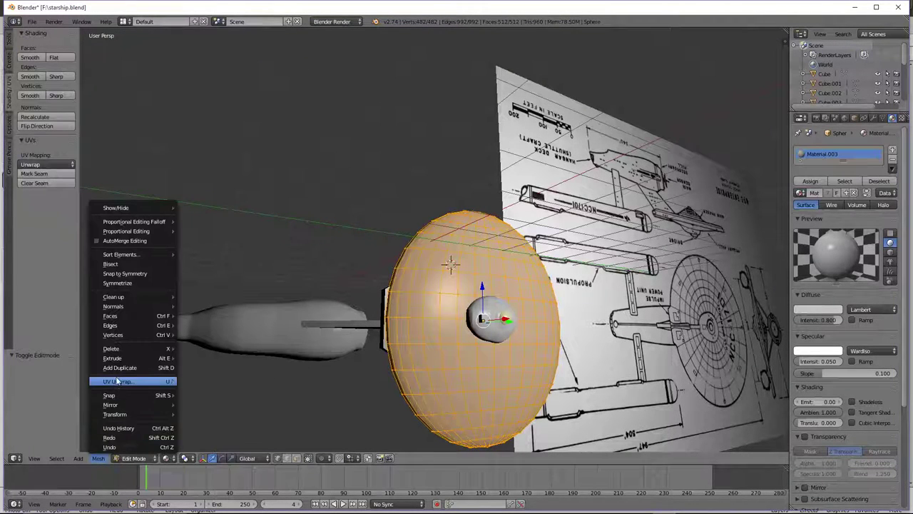
{"action": "mouse_move", "coordinate": [122, 381]}
{"action": "left_click", "coordinate": [199, 381]}
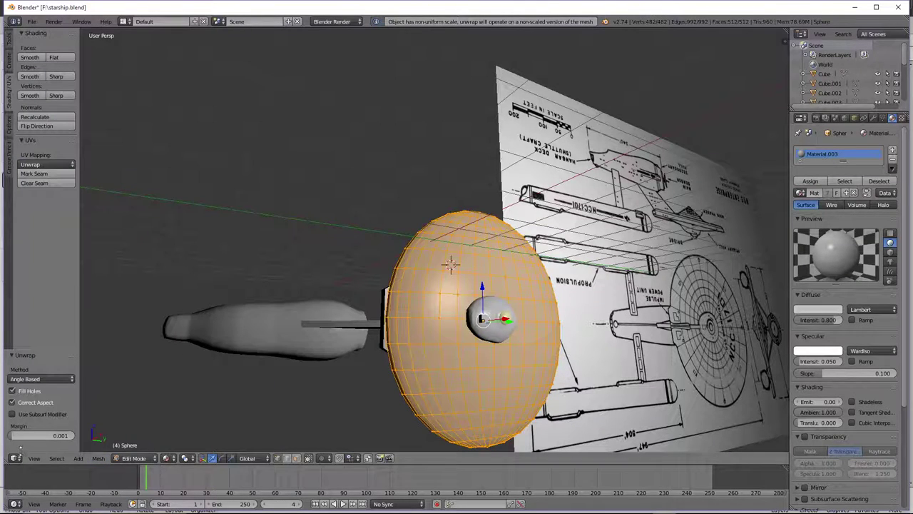
Split the 3D view to make a UV/Image Editor and display Untitled-2.png in it with the UVs deselected.
{"action": "left_click_drag", "start_coordinate": [5, 460], "coordinate": [282, 450]}
{"action": "left_click", "coordinate": [14, 458]}
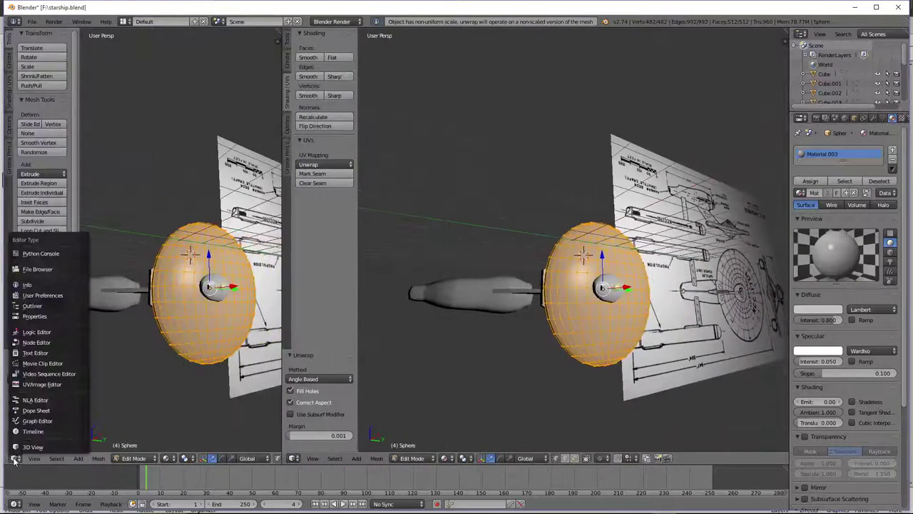
{"action": "left_click", "coordinate": [35, 384]}
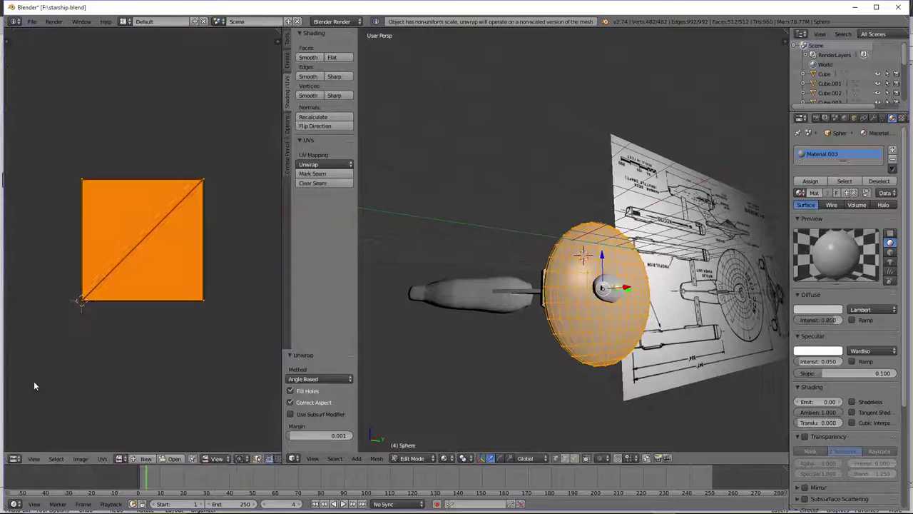
{"action": "left_click", "coordinate": [117, 460]}
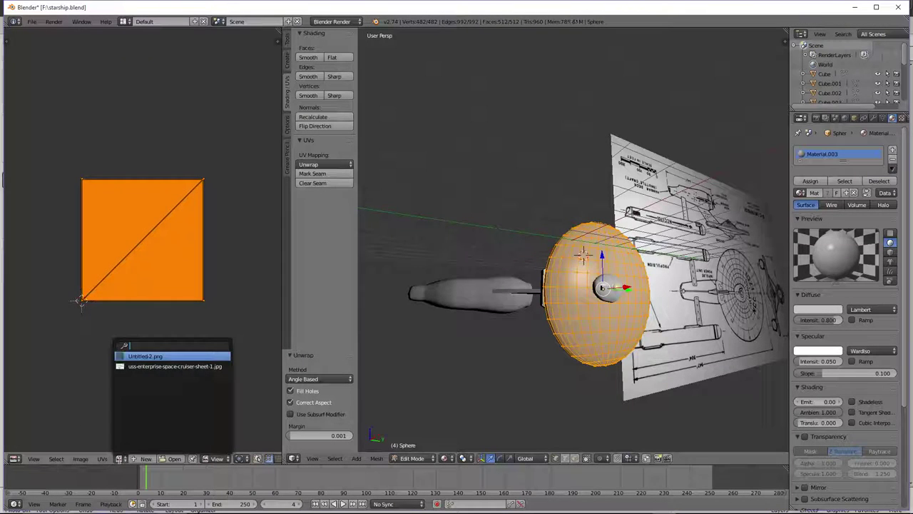
{"action": "left_click", "coordinate": [142, 360]}
{"action": "key", "text": "Home"}
{"action": "key", "text": "a"}
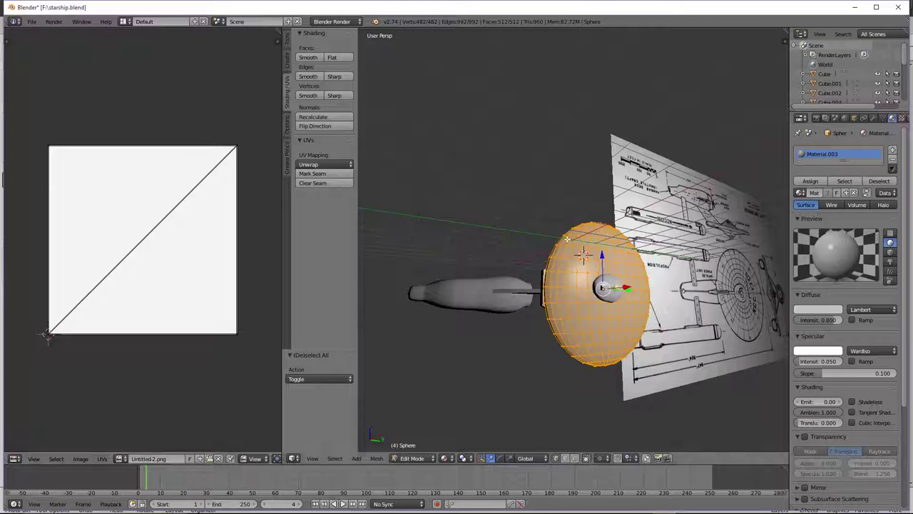
Try the blueprint image uss-enterprise-space-cruiser-sheet-1.jpg behind the saucer's UVs, then switch back to Untitled-2.png.
{"action": "left_click", "coordinate": [120, 459]}
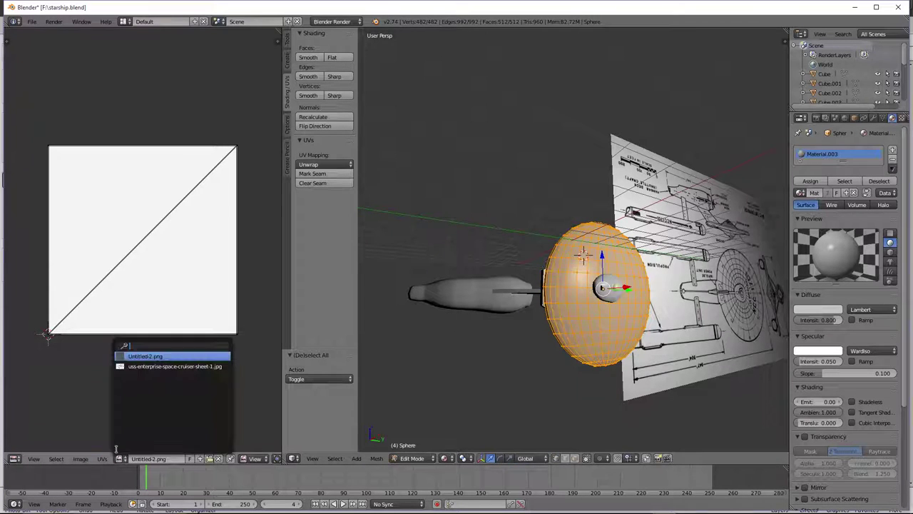
{"action": "left_click", "coordinate": [133, 370]}
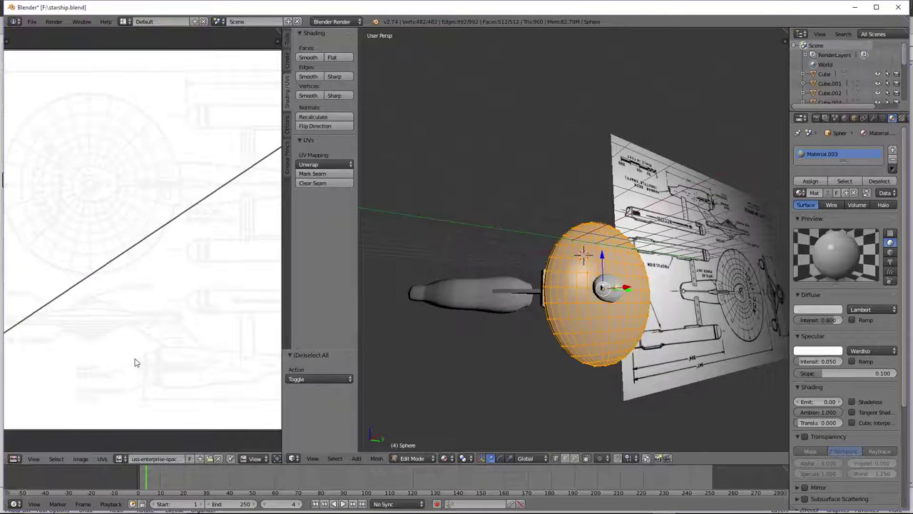
{"action": "left_click", "coordinate": [121, 458]}
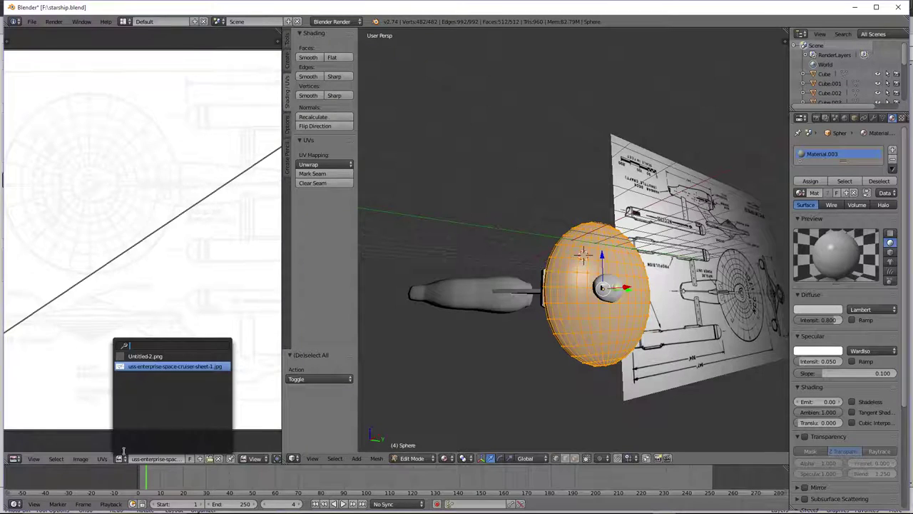
{"action": "left_click", "coordinate": [142, 355]}
{"action": "scroll", "coordinate": [143, 353], "scroll_direction": "down", "scroll_amount": 3}
{"action": "key", "text": "a"}
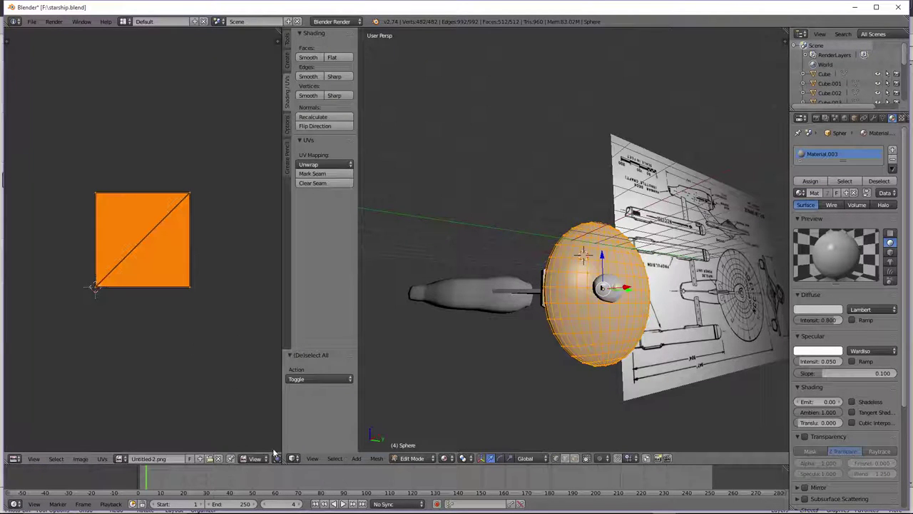
Unwrap the saucer mesh again, deselect all its vertices and preview it in Rendered shading.
{"action": "left_click", "coordinate": [376, 458]}
{"action": "mouse_move", "coordinate": [417, 381]}
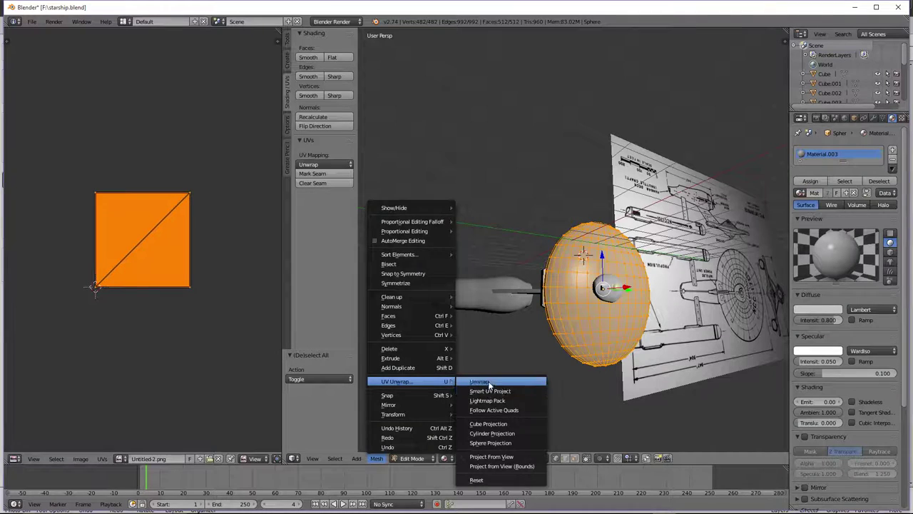
{"action": "left_click", "coordinate": [490, 383]}
{"action": "key", "text": "a"}
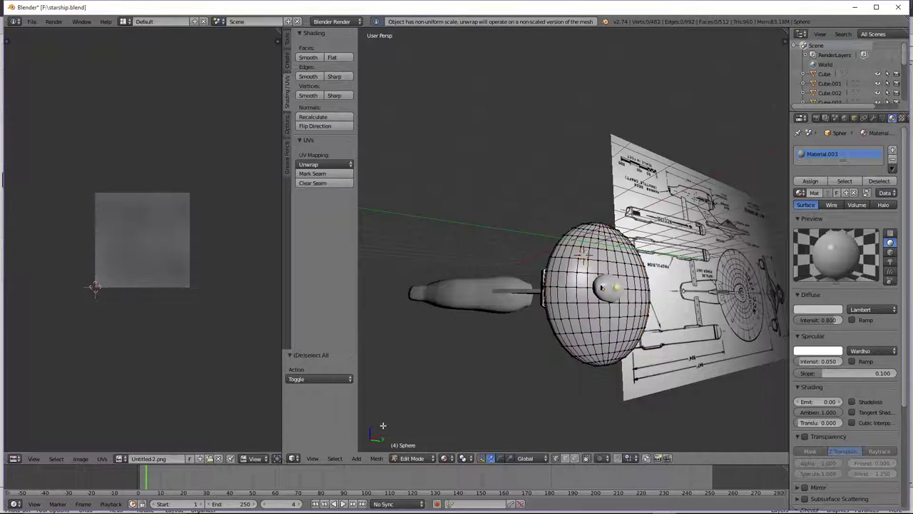
{"action": "left_click", "coordinate": [444, 458]}
{"action": "left_click", "coordinate": [470, 391]}
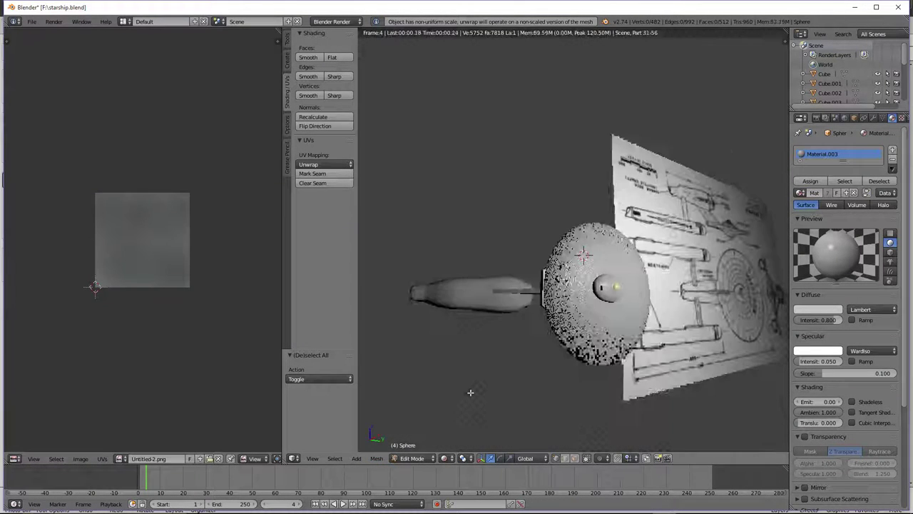
{"action": "scroll", "coordinate": [600, 359], "scroll_direction": "up", "scroll_amount": 2}
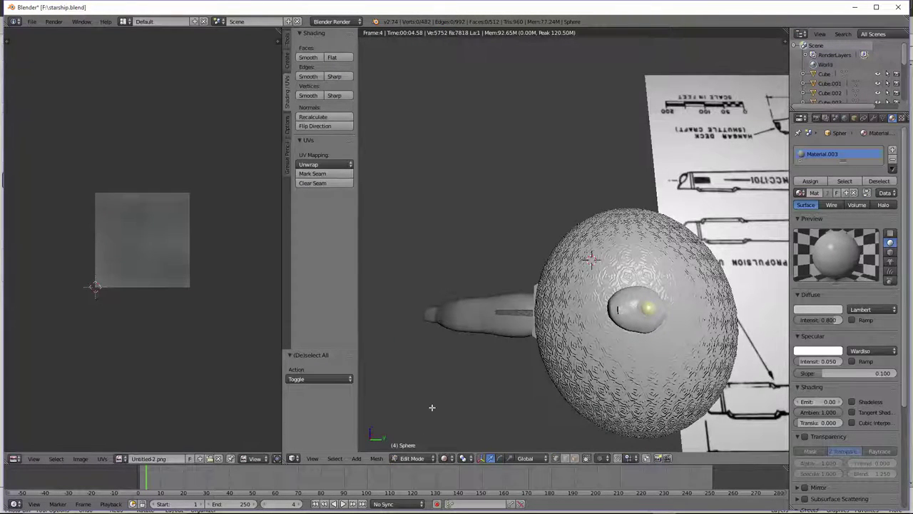
Return the saucer to Object Mode, open its texture settings and preview it in Rendered shading.
{"action": "left_click", "coordinate": [448, 460]}
{"action": "left_click", "coordinate": [463, 401]}
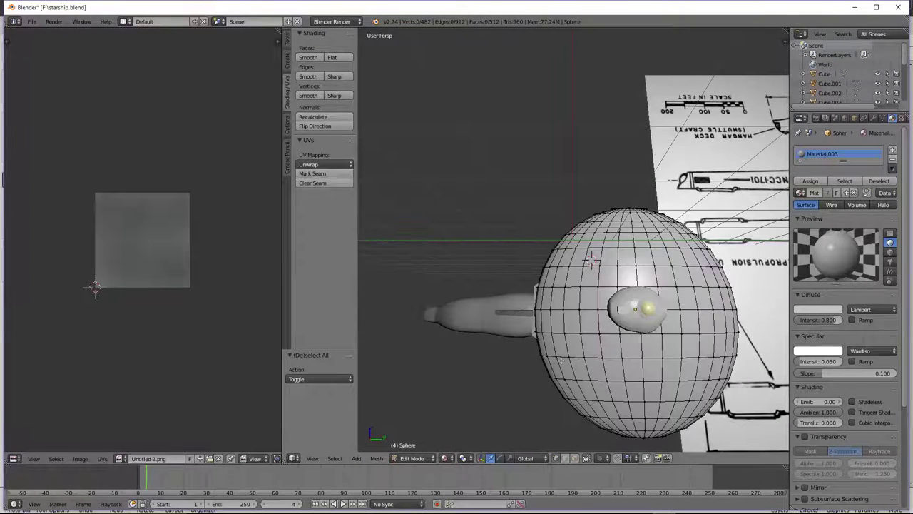
{"action": "key", "text": "Tab"}
{"action": "left_click", "coordinate": [902, 118]}
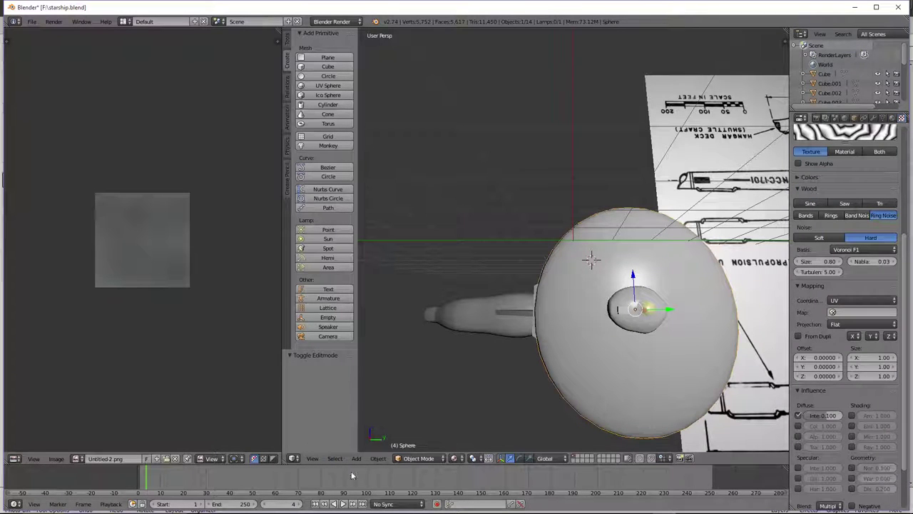
{"action": "left_click", "coordinate": [443, 459]}
{"action": "left_click", "coordinate": [457, 458]}
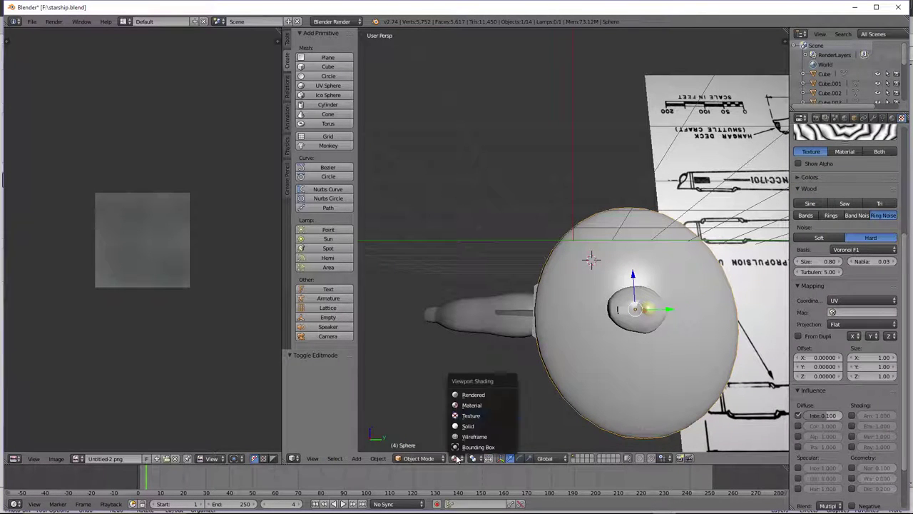
{"action": "left_click", "coordinate": [469, 393]}
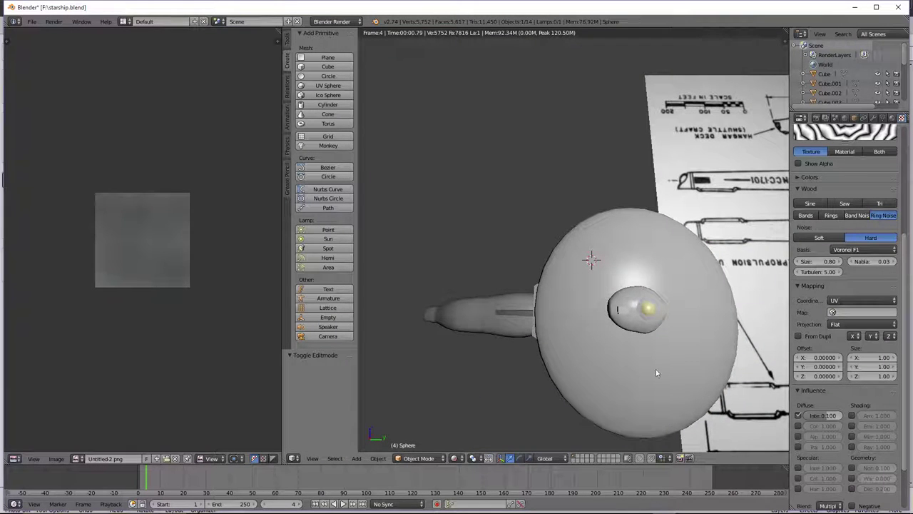
{"action": "key", "text": "KP_5"}
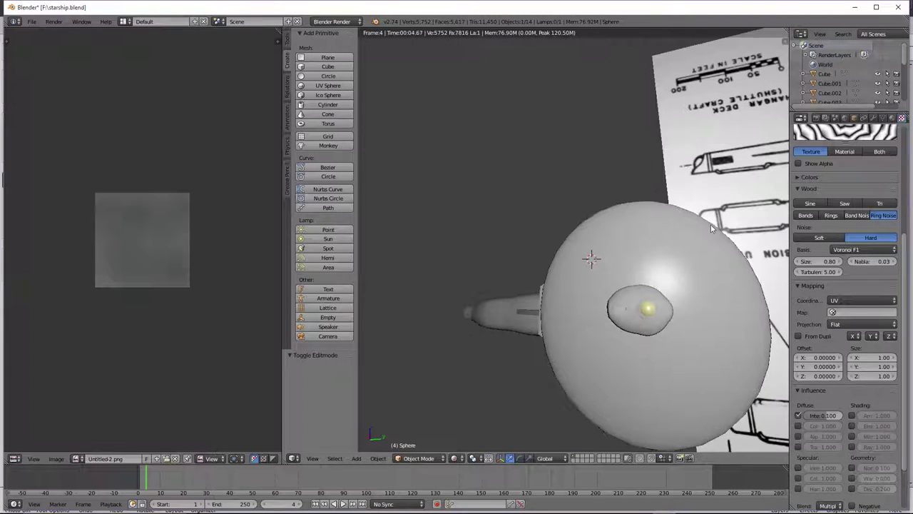
Try Reflection and Object coordinates on the saucer's Wood texture, then set the coordinates to Global.
{"action": "left_click", "coordinate": [858, 302]}
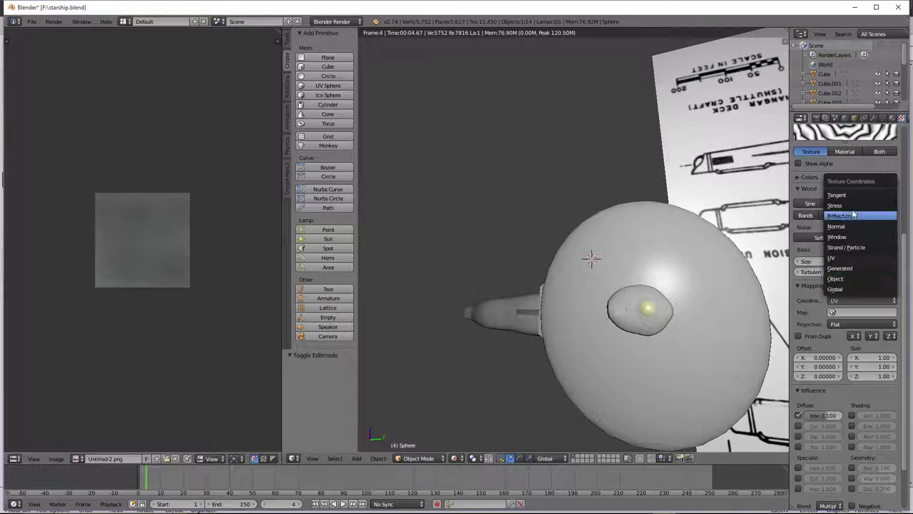
{"action": "left_click", "coordinate": [854, 212]}
{"action": "left_click", "coordinate": [840, 301]}
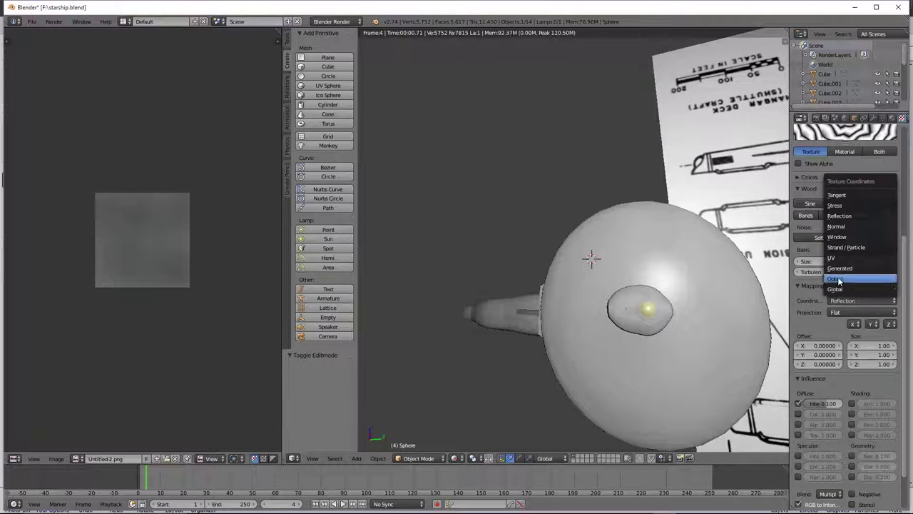
{"action": "left_click", "coordinate": [839, 284]}
{"action": "left_click", "coordinate": [840, 300]}
{"action": "left_click", "coordinate": [839, 300]}
{"action": "left_click", "coordinate": [839, 299]}
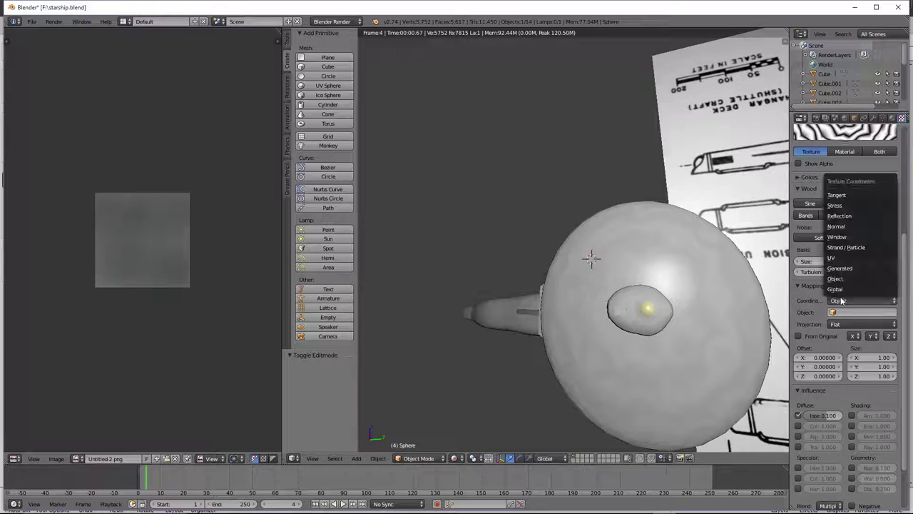
{"action": "left_click", "coordinate": [844, 287]}
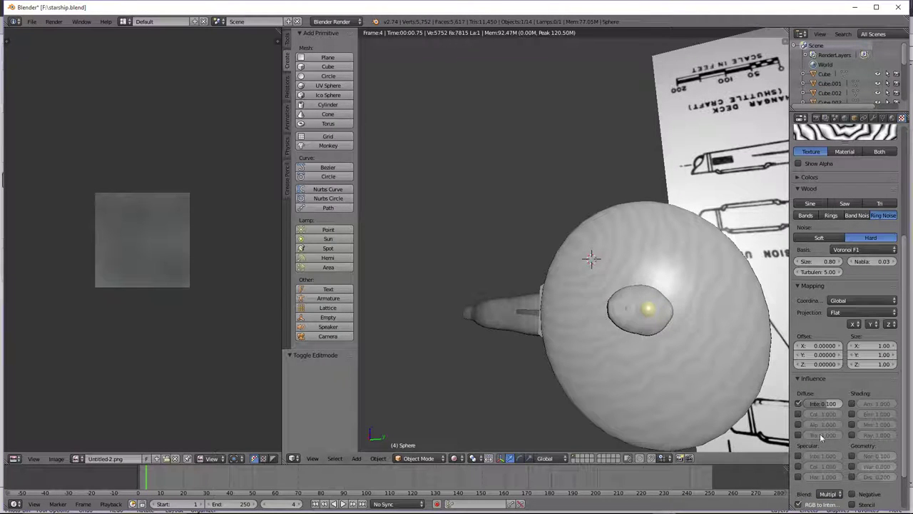
Enable the Wood texture's diffuse color influence, try it at 0.5, set it to 0.1 and disable the intensity influence.
{"action": "left_click", "coordinate": [798, 414]}
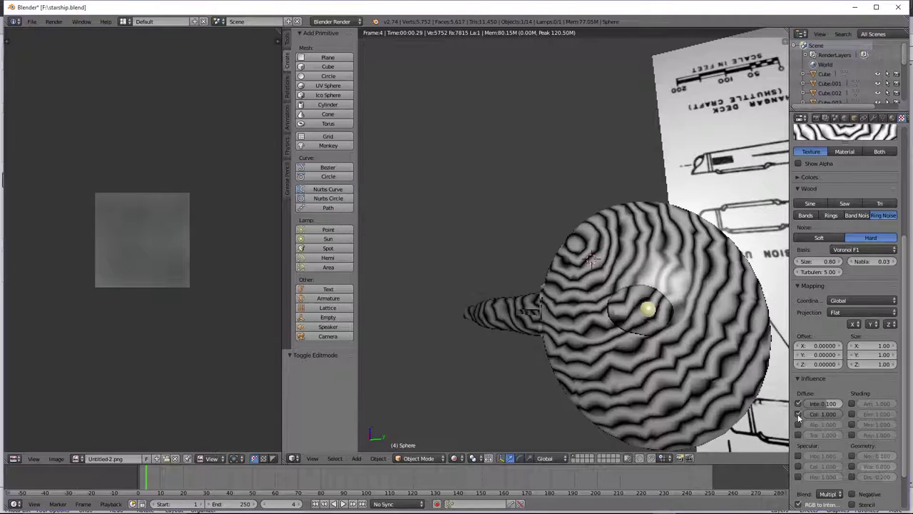
{"action": "left_click", "coordinate": [817, 414]}
{"action": "type", "text": "0."}
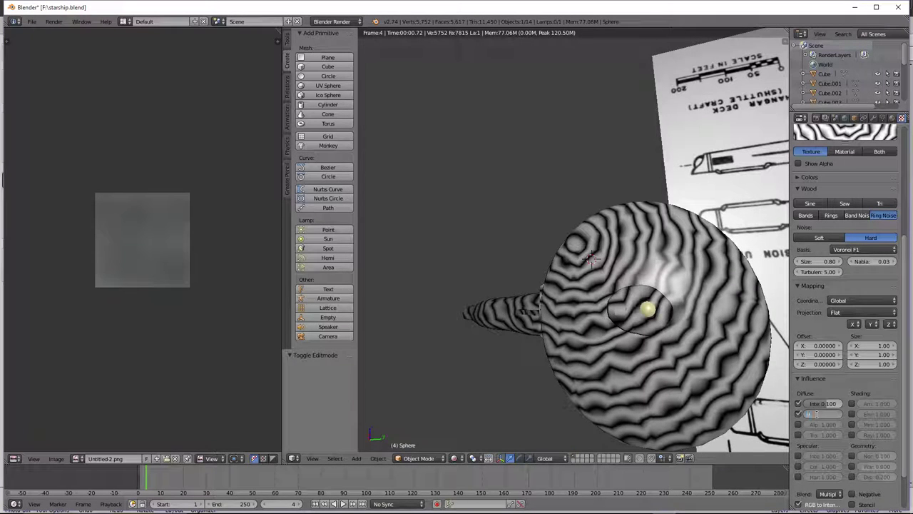
{"action": "type", "text": "0.5"}
{"action": "key", "text": "Return"}
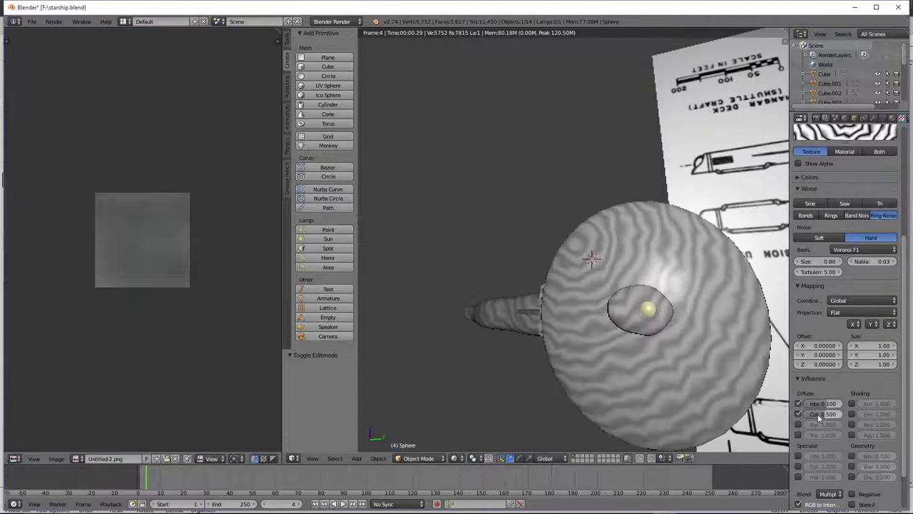
{"action": "left_click", "coordinate": [821, 414]}
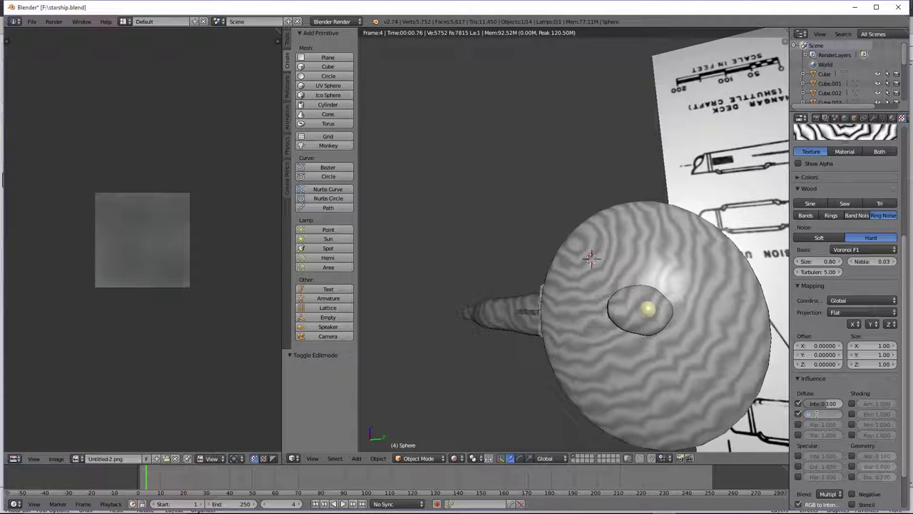
{"action": "type", "text": "0.1"}
{"action": "key", "text": "Return"}
{"action": "left_click", "coordinate": [798, 403]}
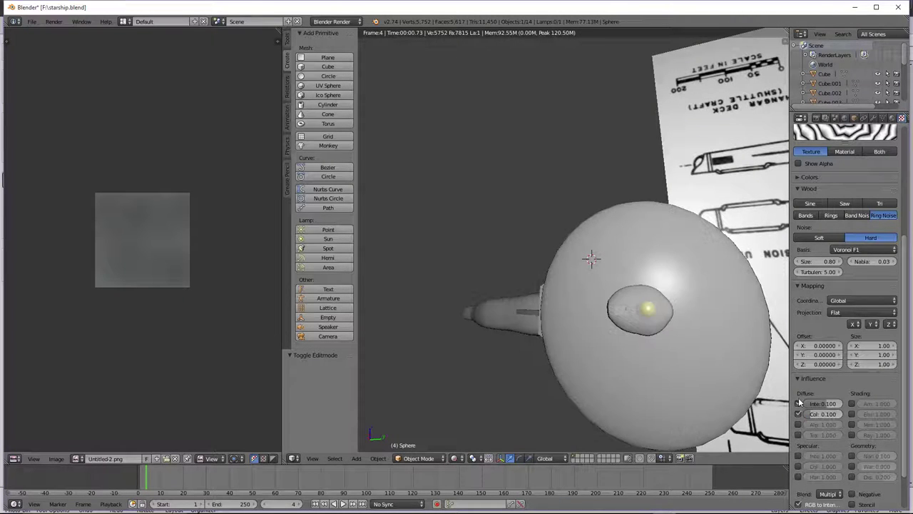
Select the bridge, enable the Wood texture's normal influence at 0.100 and switch the viewport to Material shading.
{"action": "right_click", "coordinate": [643, 326]}
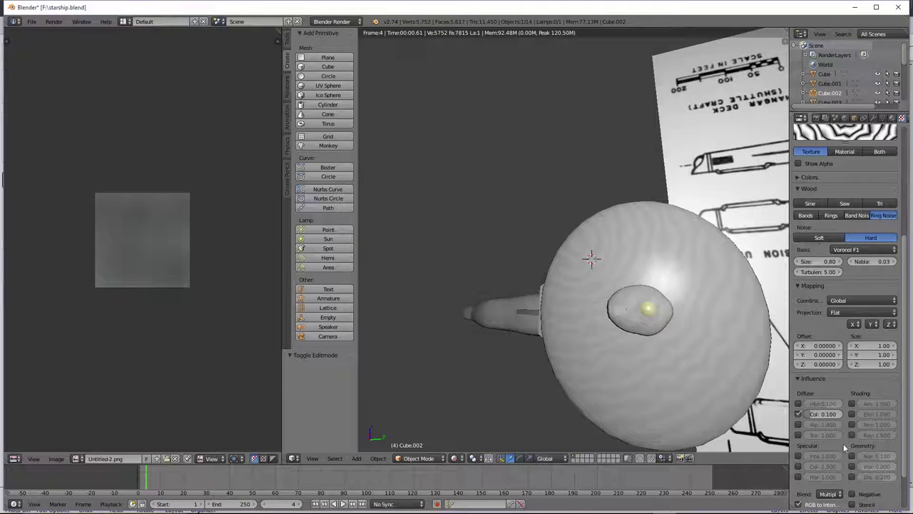
{"action": "scroll", "coordinate": [846, 450], "scroll_direction": "down", "scroll_amount": 2}
{"action": "left_click", "coordinate": [851, 417]}
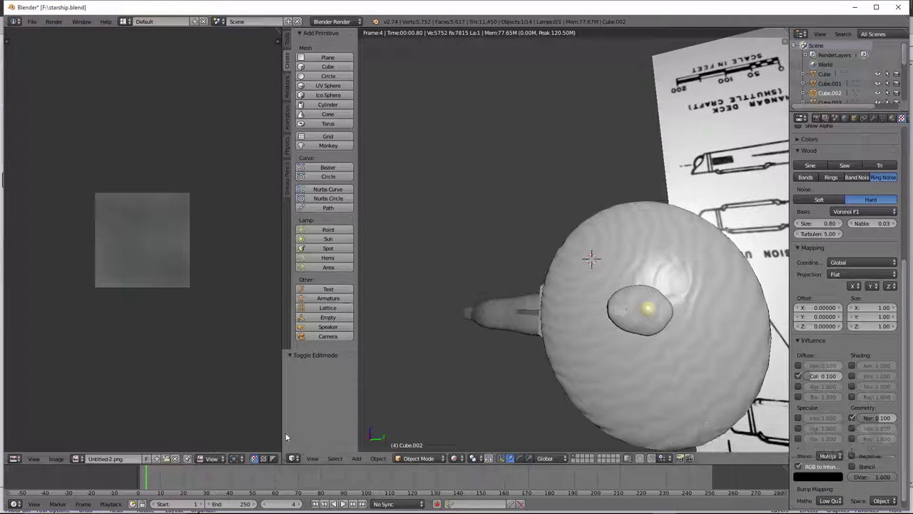
{"action": "left_click", "coordinate": [453, 458]}
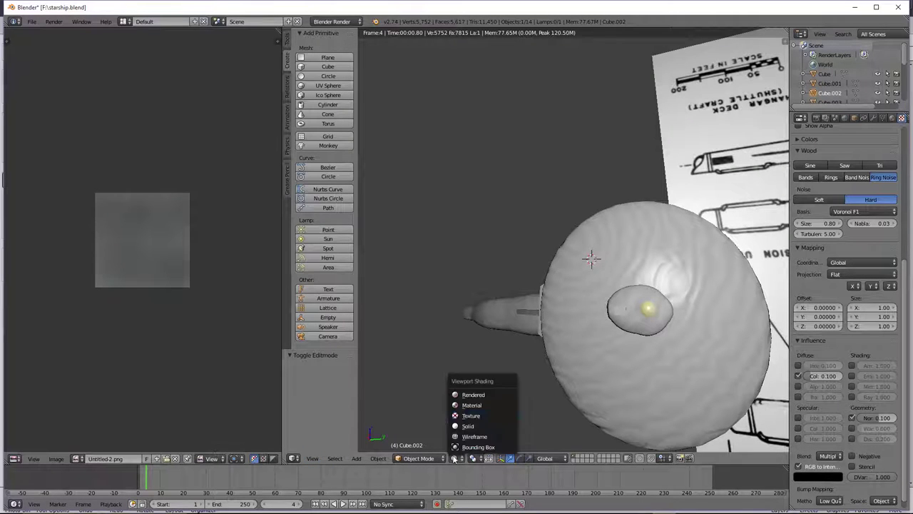
{"action": "left_click", "coordinate": [466, 405]}
{"action": "scroll", "coordinate": [649, 334], "scroll_direction": "up", "scroll_amount": 1}
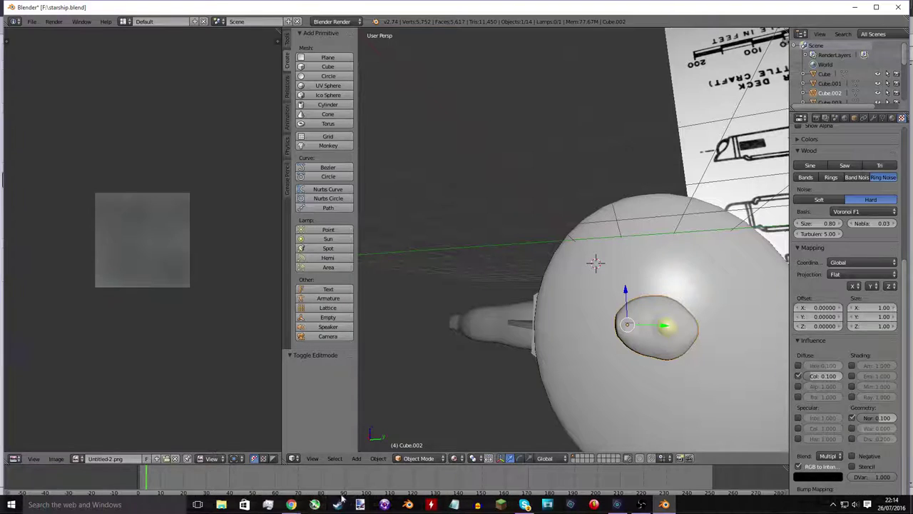
Switch to Chrome to check the livestream's status on YouTube, then return to Blender.
{"action": "mouse_move", "coordinate": [291, 504]}
{"action": "left_click", "coordinate": [272, 461]}
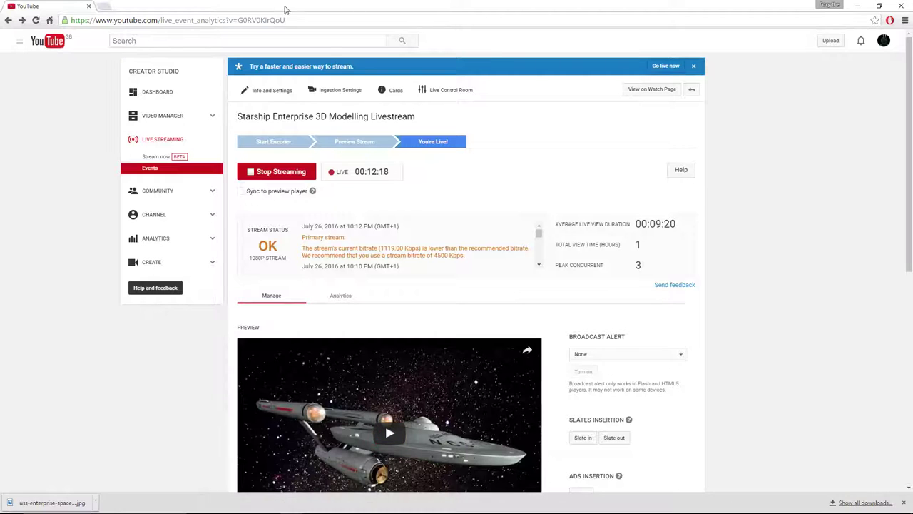
{"action": "left_click", "coordinate": [112, 8]}
{"action": "left_click_drag", "start_coordinate": [112, 7], "coordinate": [912, 136]}
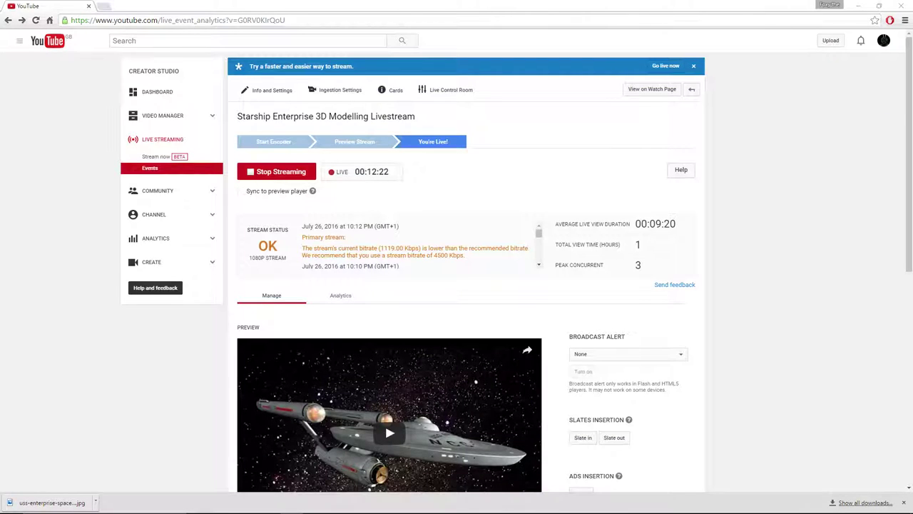
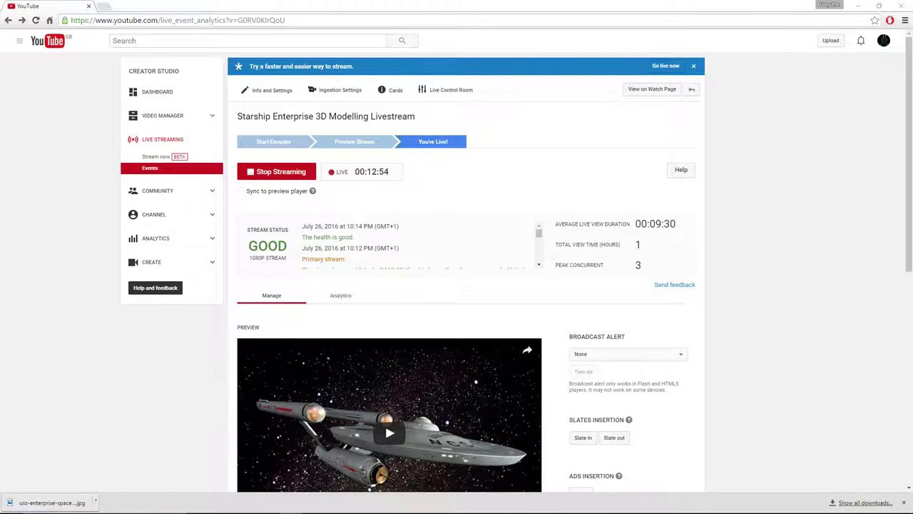
{"action": "key", "text": "alt+Tab"}
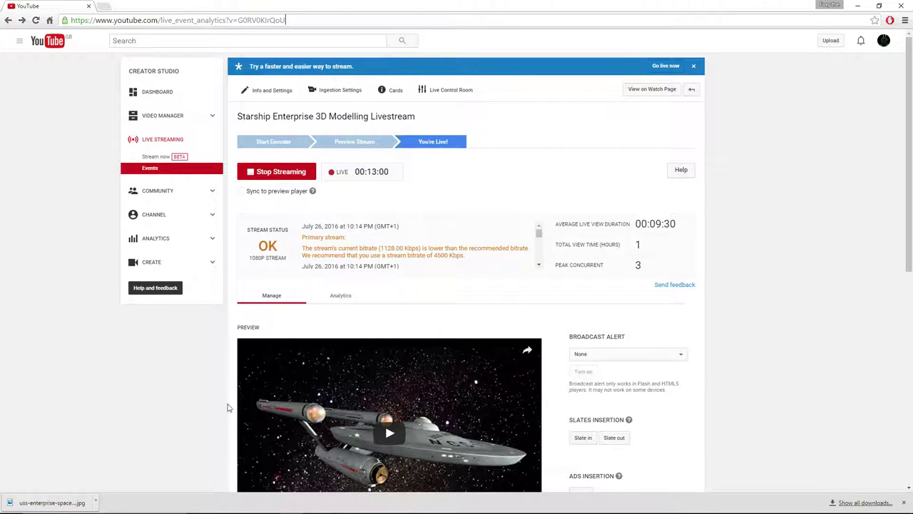
{"action": "mouse_move", "coordinate": [480, 497]}
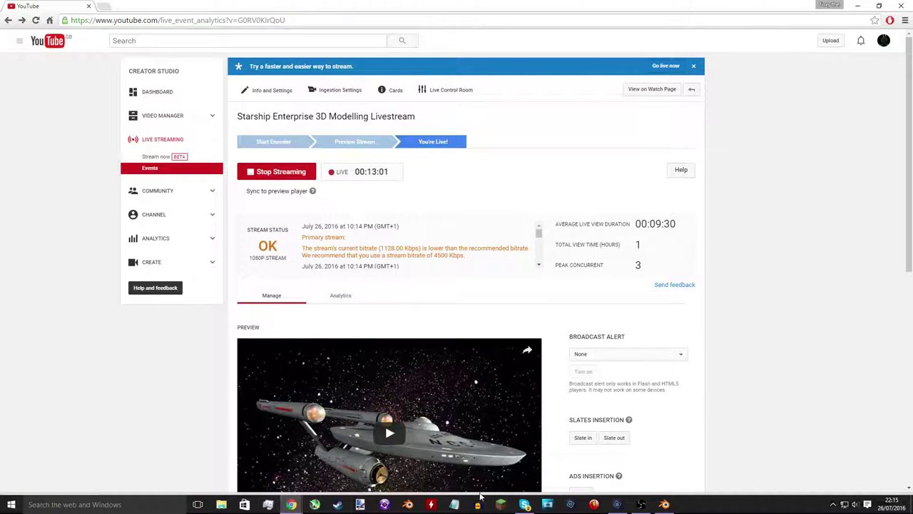
{"action": "left_click", "coordinate": [665, 504]}
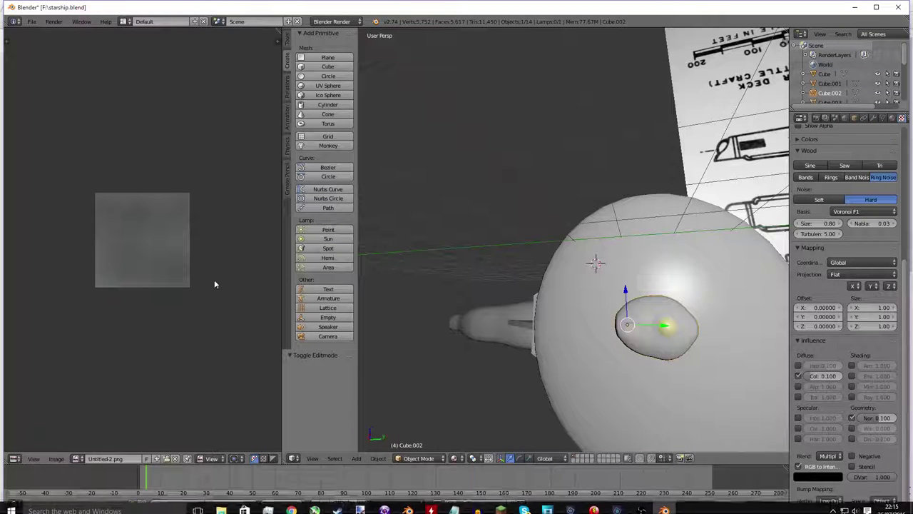
Load the image anothertrybasetex4.png from the Desktop into the UV/Image Editor.
{"action": "left_click", "coordinate": [167, 460]}
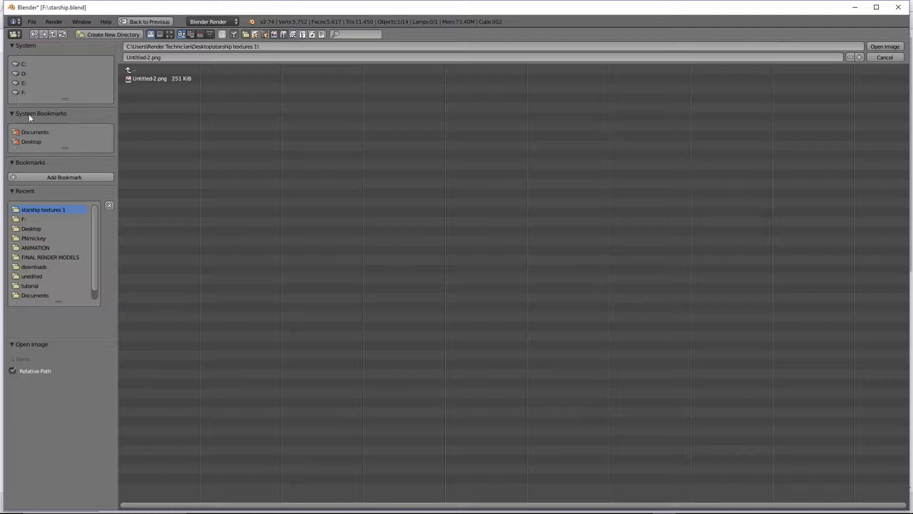
{"action": "left_click", "coordinate": [30, 142]}
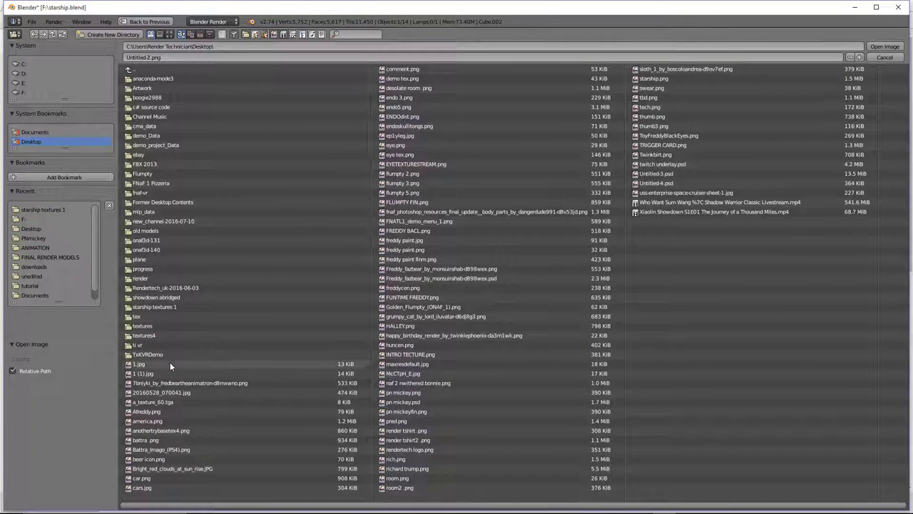
{"action": "key", "text": "alt+Tab"}
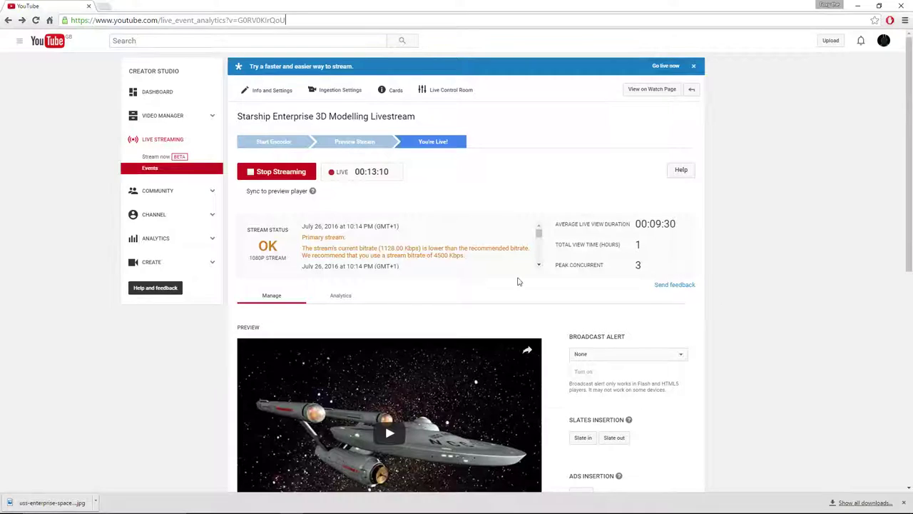
{"action": "key", "text": "alt+Tab"}
{"action": "key", "text": "alt+Tab"}
{"action": "key", "text": "alt+Tab"}
{"action": "key", "text": "alt+Tab"}
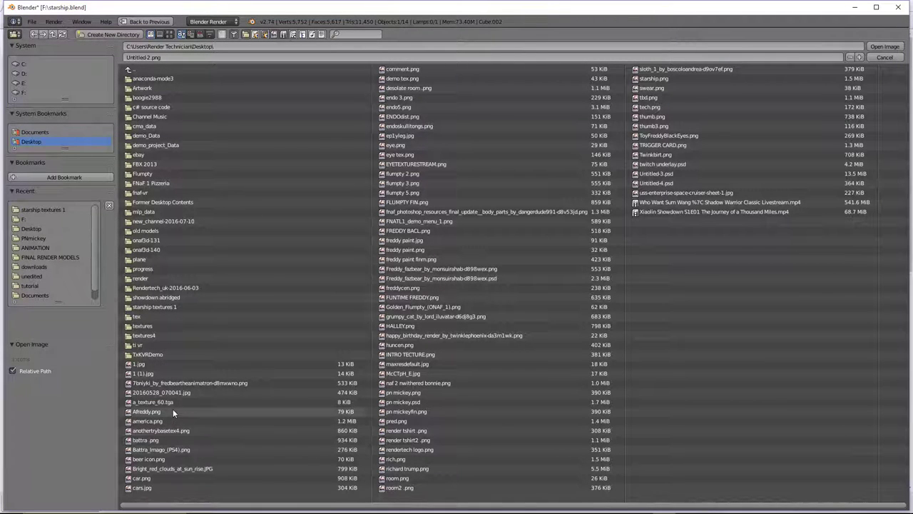
{"action": "double_click", "coordinate": [177, 429]}
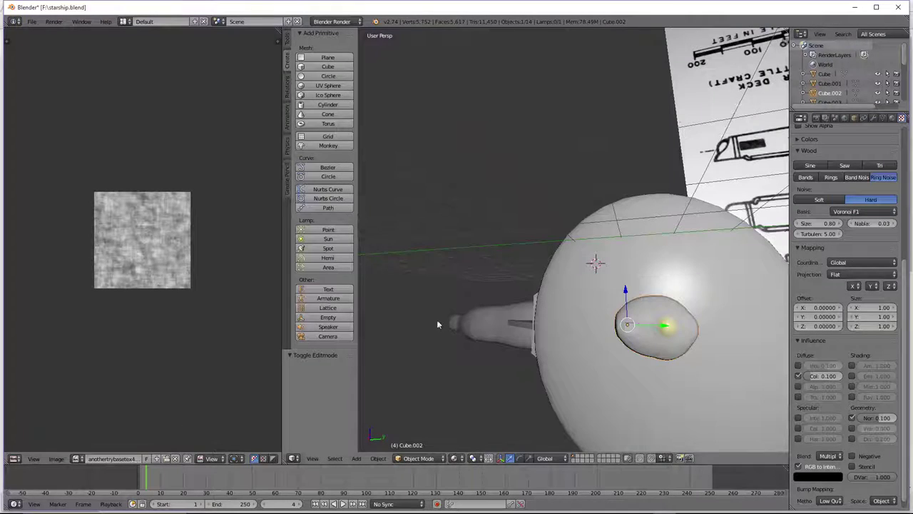
Put the saucer in Edit Mode, select its whole mesh and assign anothertrybasetex4.png behind its UVs.
{"action": "middle_click_drag", "start_coordinate": [437, 324], "coordinate": [373, 406]}
{"action": "key", "text": "Tab"}
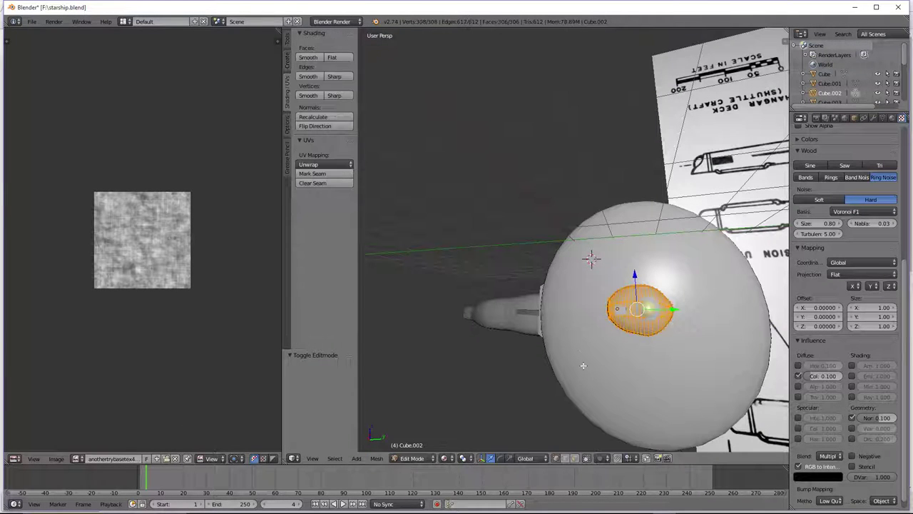
{"action": "key", "text": "Tab"}
{"action": "right_click", "coordinate": [591, 337]}
{"action": "key", "text": "Tab"}
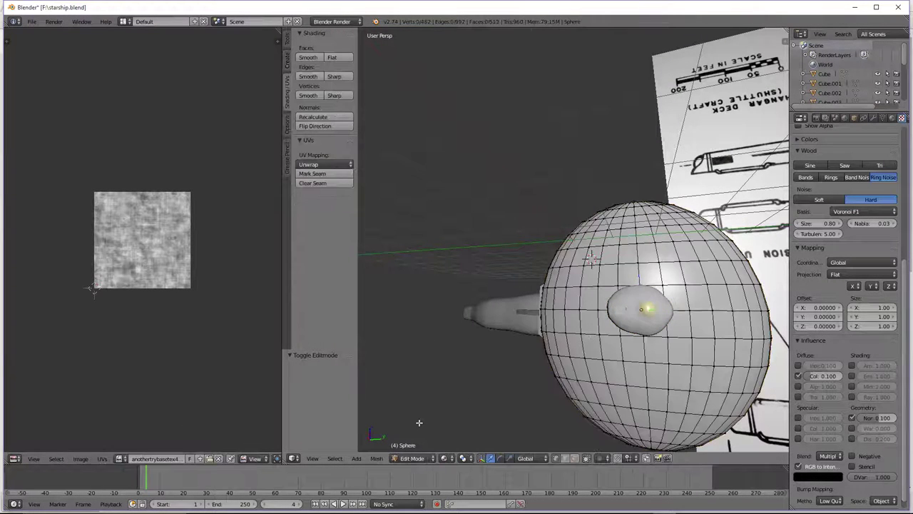
{"action": "key", "text": "a"}
{"action": "key", "text": "a"}
{"action": "key", "text": "a"}
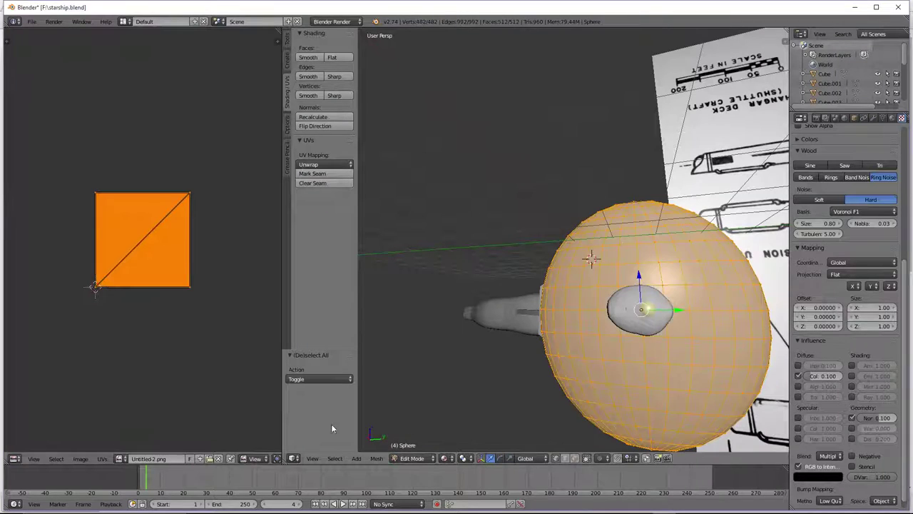
{"action": "left_click", "coordinate": [121, 458]}
{"action": "left_click", "coordinate": [143, 356]}
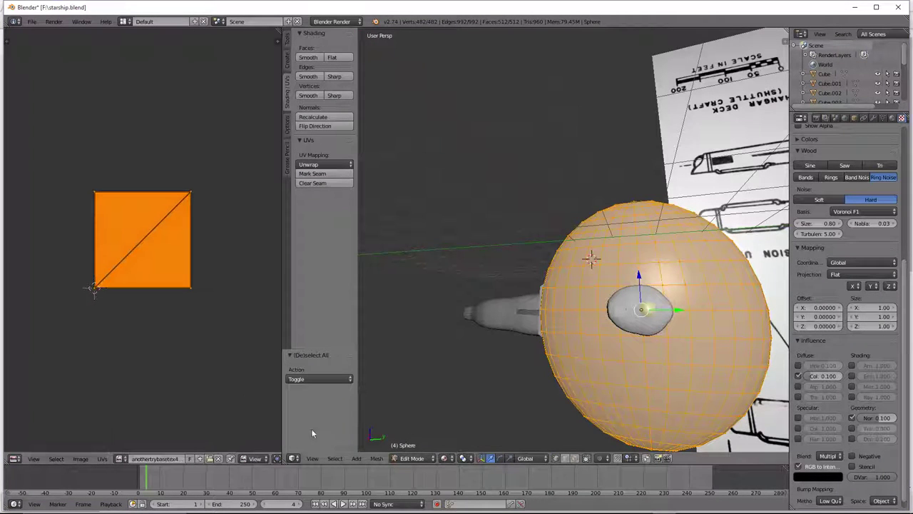
Unwrap the saucer mesh with the new image and preview it in Rendered shading.
{"action": "left_click", "coordinate": [376, 458]}
{"action": "mouse_move", "coordinate": [409, 384]}
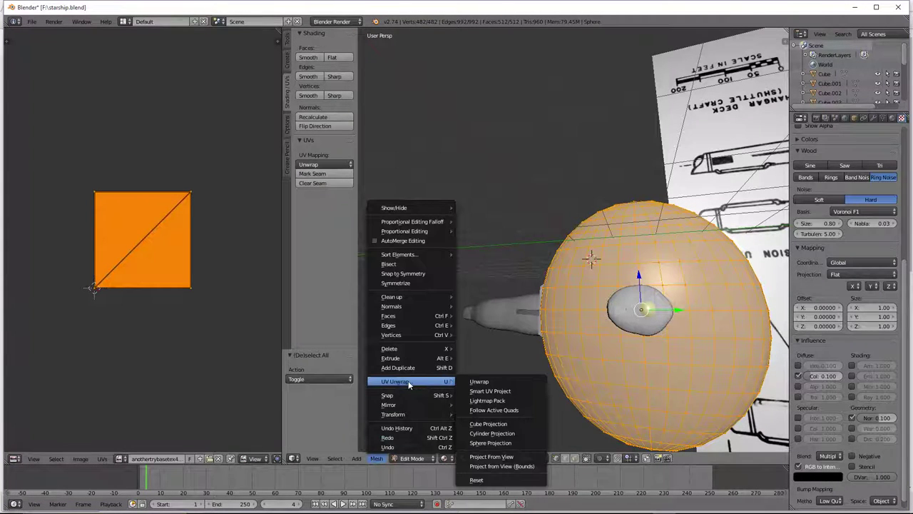
{"action": "left_click", "coordinate": [472, 379]}
{"action": "left_click", "coordinate": [408, 458]}
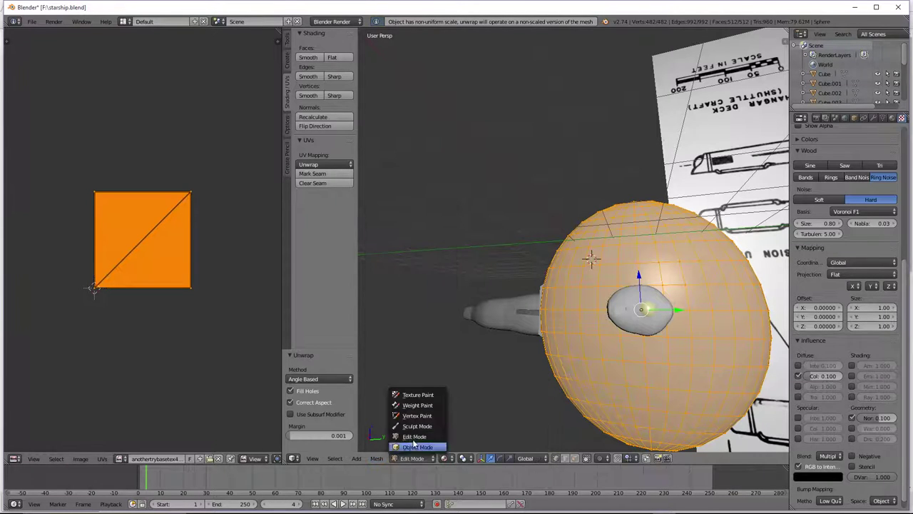
{"action": "left_click", "coordinate": [446, 458]}
{"action": "left_click", "coordinate": [447, 460]}
{"action": "left_click", "coordinate": [448, 460]}
{"action": "left_click", "coordinate": [468, 394]}
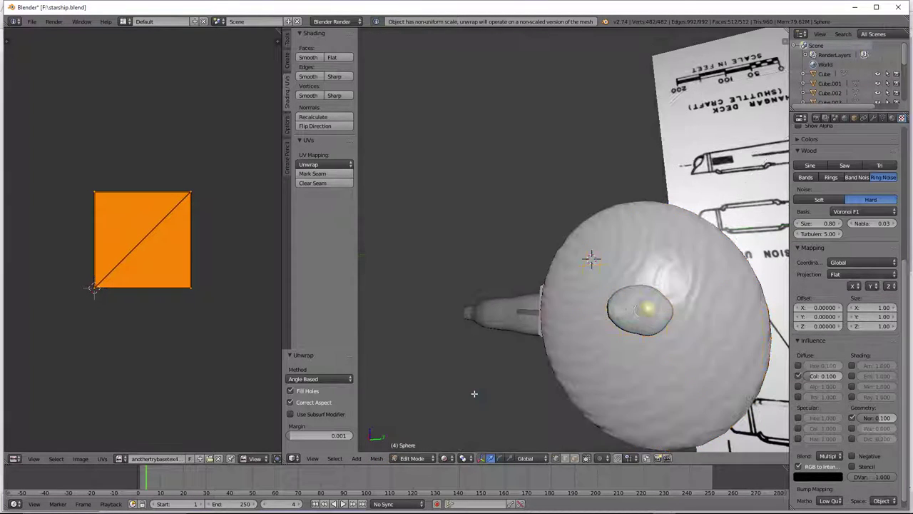
Set the Wood texture's mapping coordinates to UV and glance at the saucer's material settings.
{"action": "left_click", "coordinate": [843, 264]}
{"action": "left_click", "coordinate": [851, 224]}
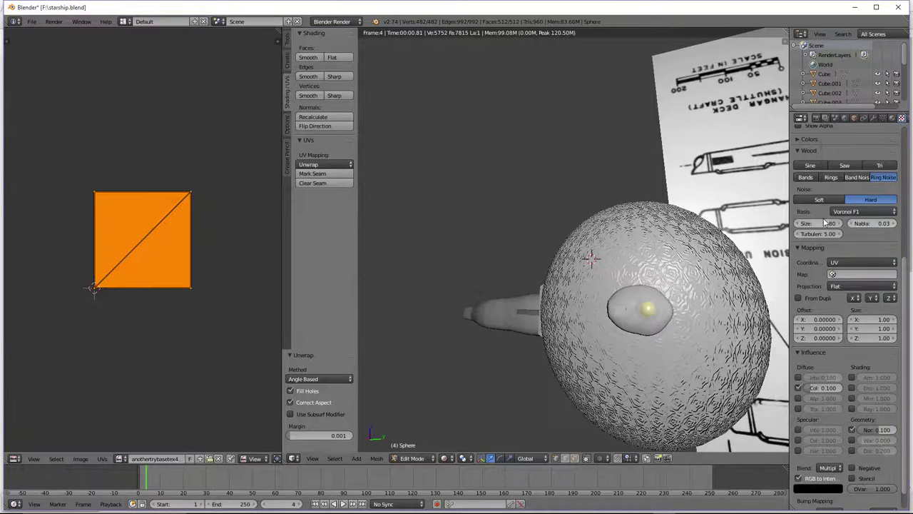
{"action": "left_click", "coordinate": [895, 119]}
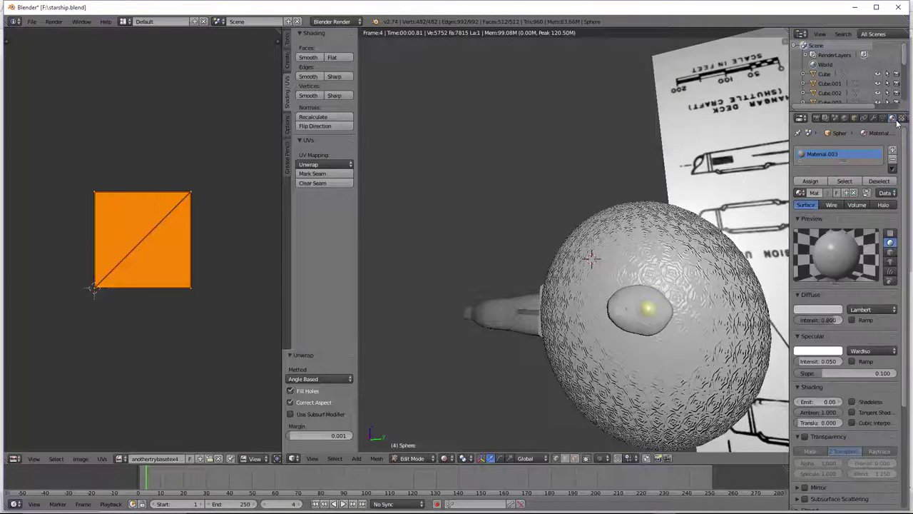
{"action": "left_click", "coordinate": [901, 119]}
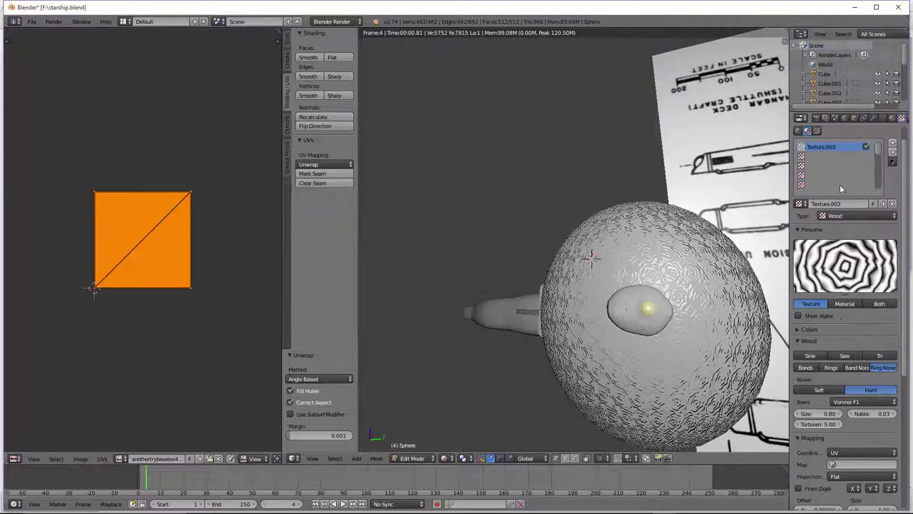
Add a second texture to the saucer's material using anothertrybasetex4.png from the Desktop, and disable the Wood texture.
{"action": "scroll", "coordinate": [807, 201], "scroll_direction": "up", "scroll_amount": 1}
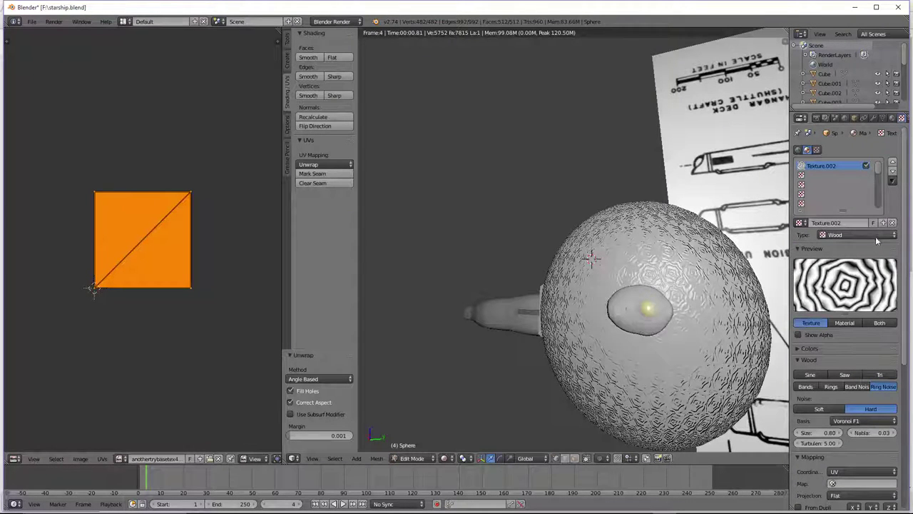
{"action": "left_click", "coordinate": [877, 237]}
{"action": "left_click", "coordinate": [877, 237]}
{"action": "left_click", "coordinate": [830, 174]}
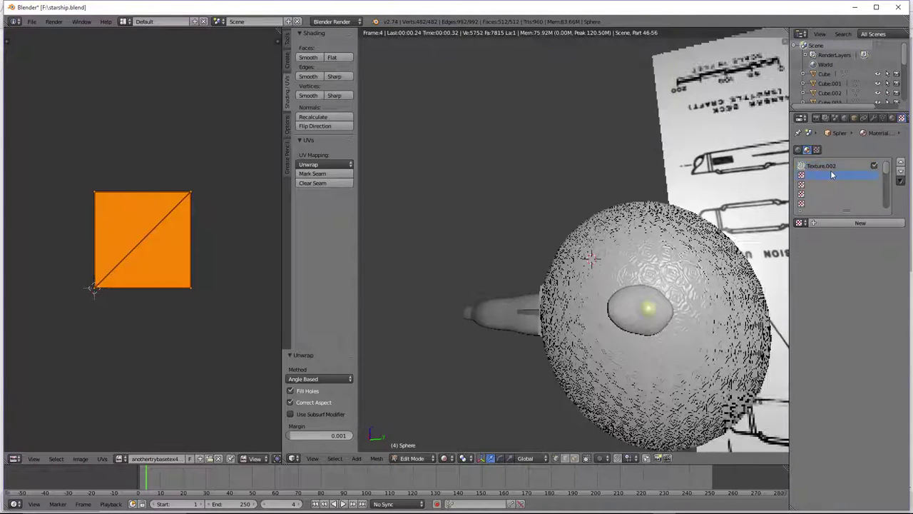
{"action": "left_click", "coordinate": [869, 222]}
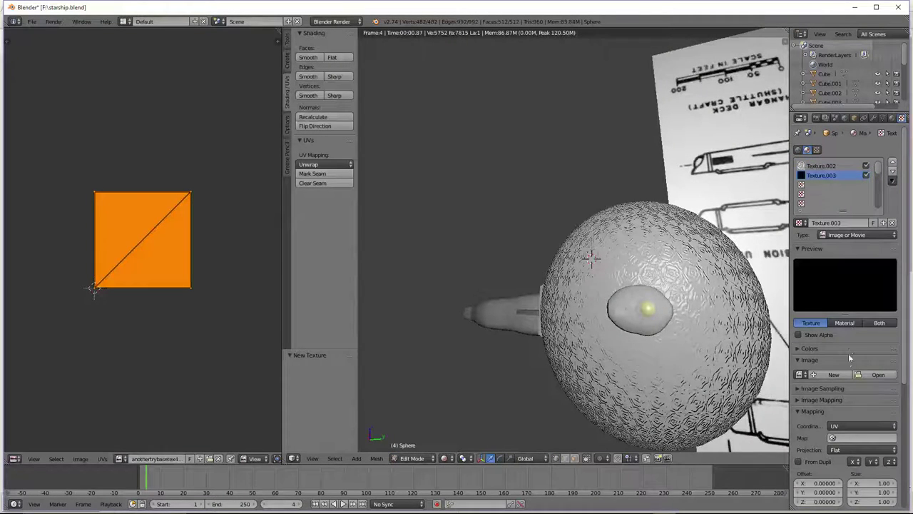
{"action": "left_click", "coordinate": [879, 375]}
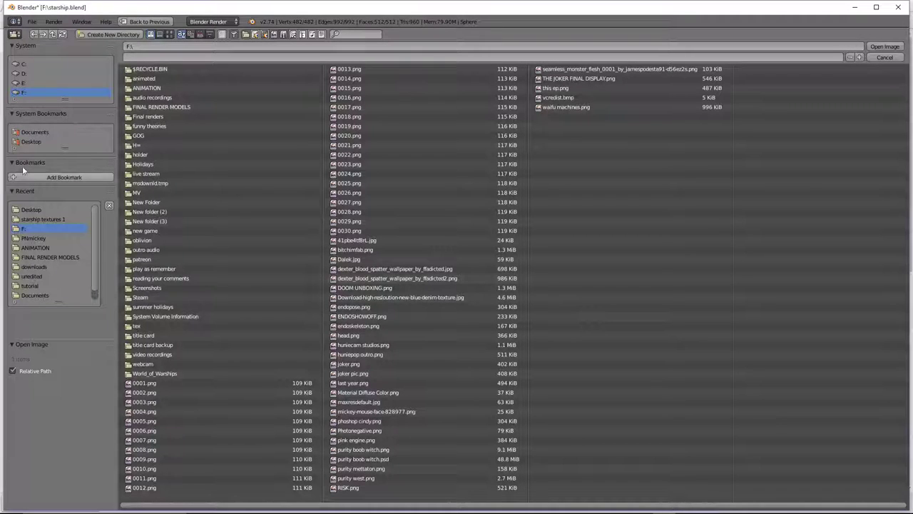
{"action": "left_click", "coordinate": [25, 142]}
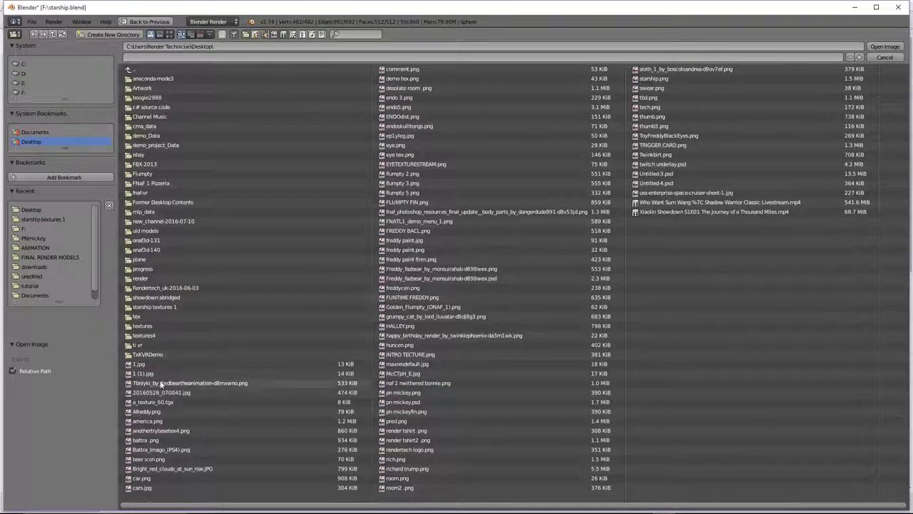
{"action": "double_click", "coordinate": [183, 430]}
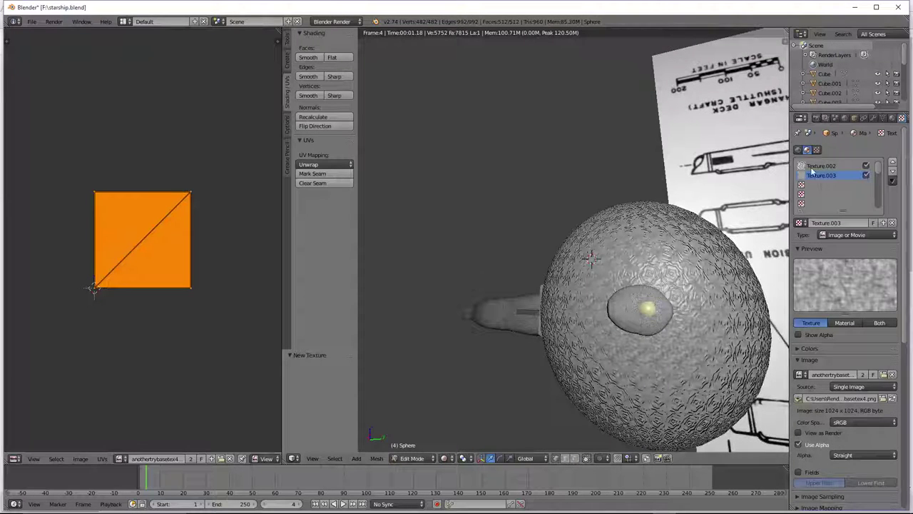
{"action": "left_click", "coordinate": [865, 166]}
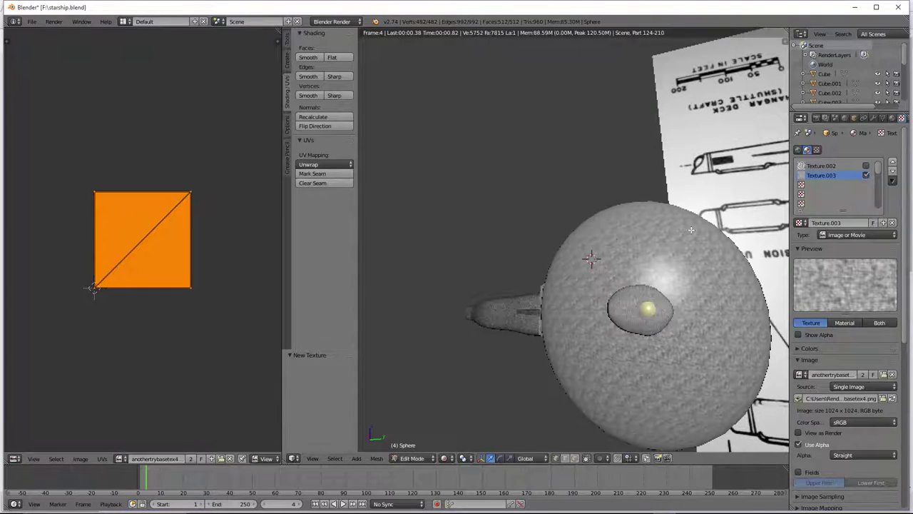
{"action": "scroll", "coordinate": [844, 455], "scroll_direction": "down", "scroll_amount": 2}
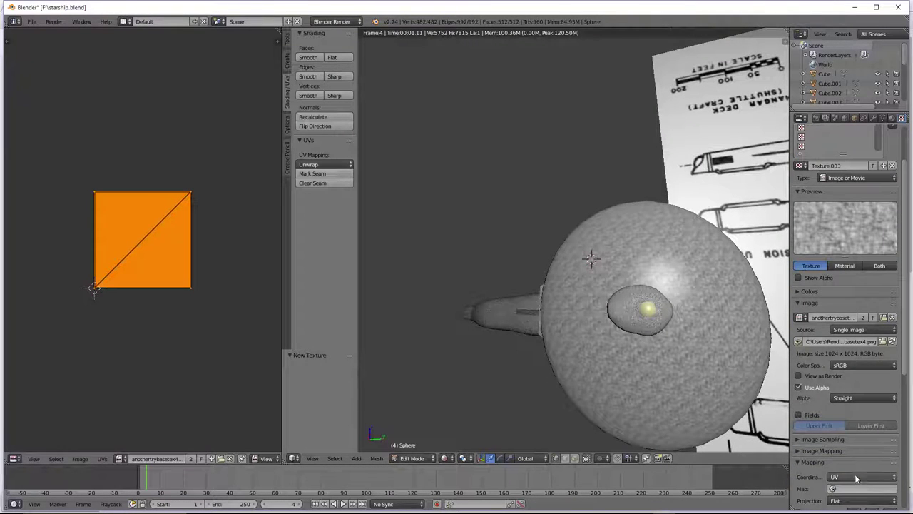
Set the image texture's coordinates to UV and unwrap the saucer mesh with the standard Unwrap.
{"action": "scroll", "coordinate": [844, 454], "scroll_direction": "down", "scroll_amount": 2}
{"action": "left_click", "coordinate": [843, 420]}
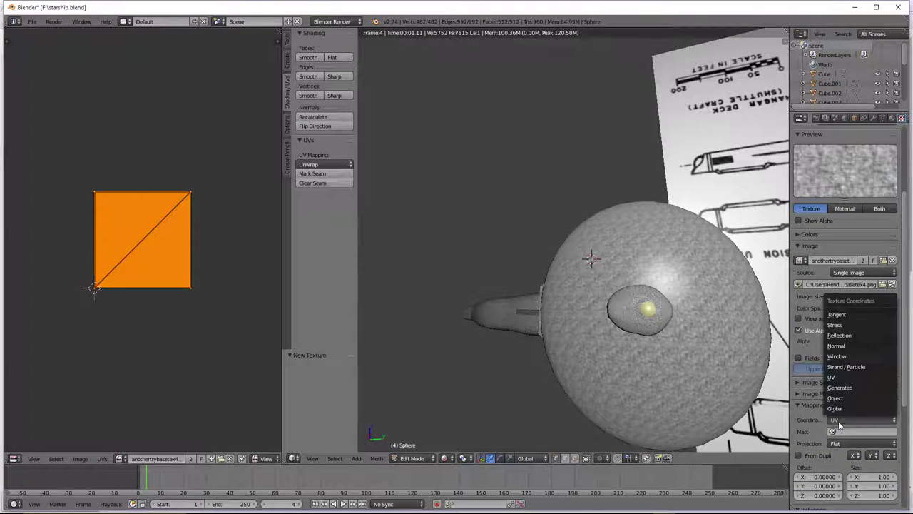
{"action": "left_click", "coordinate": [843, 383]}
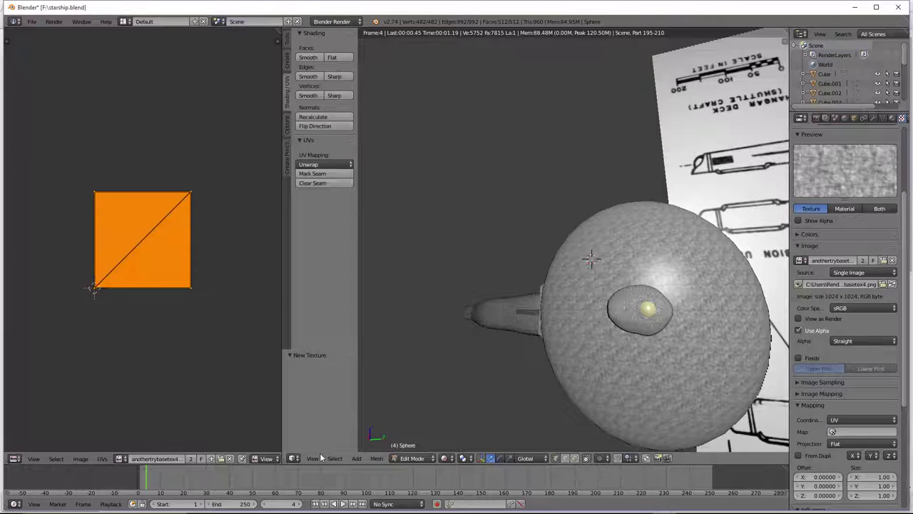
{"action": "left_click", "coordinate": [382, 458]}
{"action": "mouse_move", "coordinate": [407, 381]}
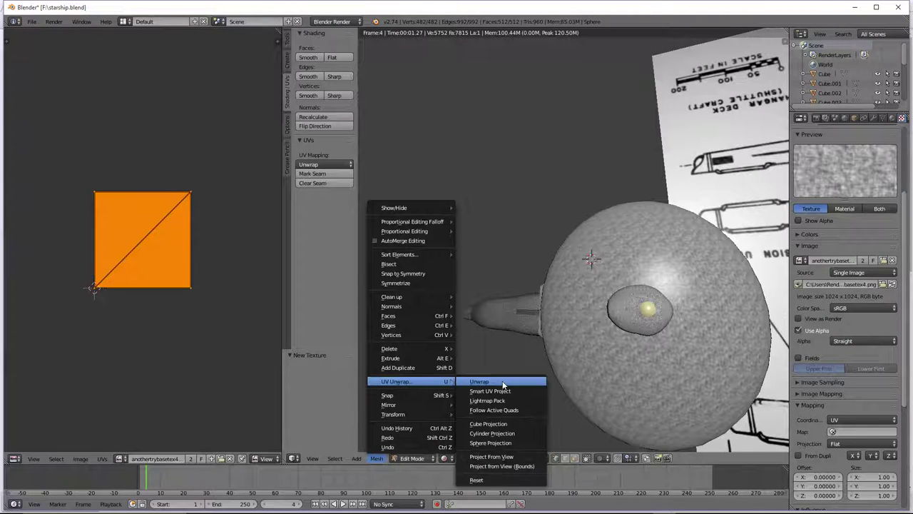
{"action": "left_click", "coordinate": [502, 381]}
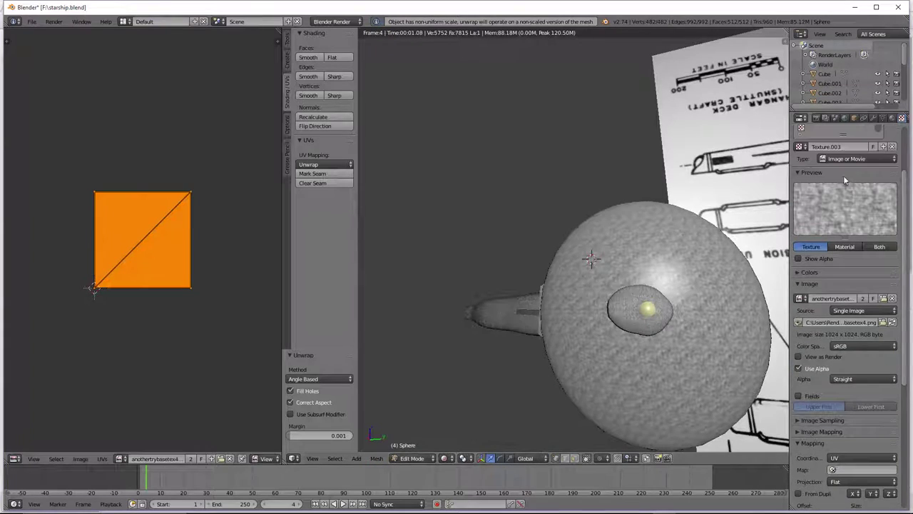
Try Generated and Global as the texture coordinates for the saucer's image texture.
{"action": "scroll", "coordinate": [855, 196], "scroll_direction": "up", "scroll_amount": 4}
{"action": "scroll", "coordinate": [855, 196], "scroll_direction": "down", "scroll_amount": 1}
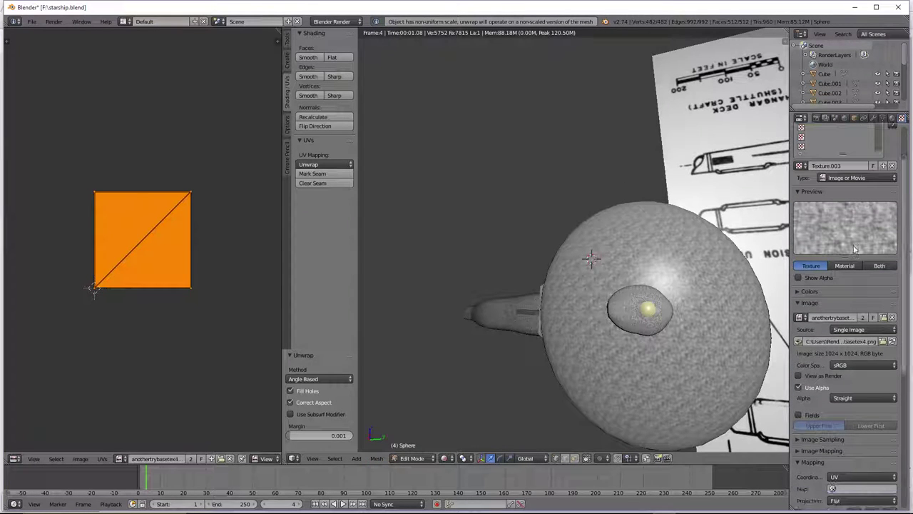
{"action": "left_click", "coordinate": [891, 118]}
{"action": "left_click", "coordinate": [901, 118]}
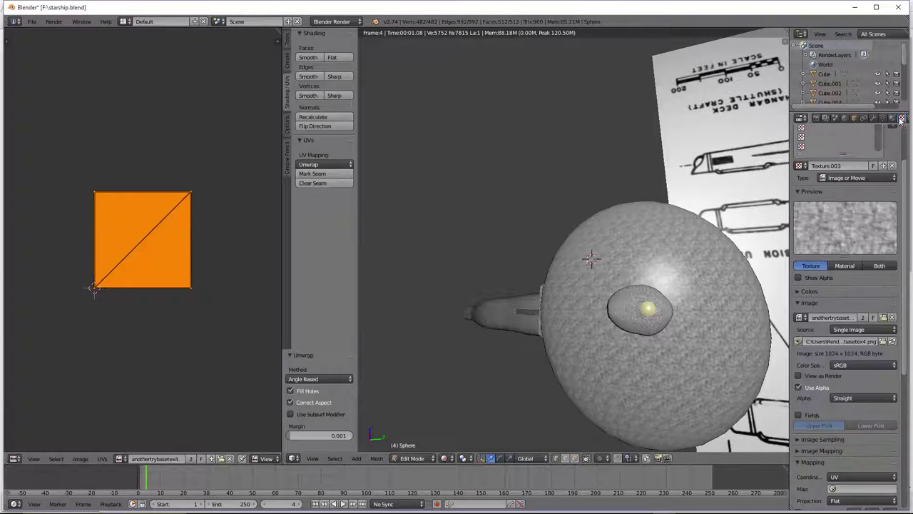
{"action": "scroll", "coordinate": [849, 321], "scroll_direction": "down", "scroll_amount": 10}
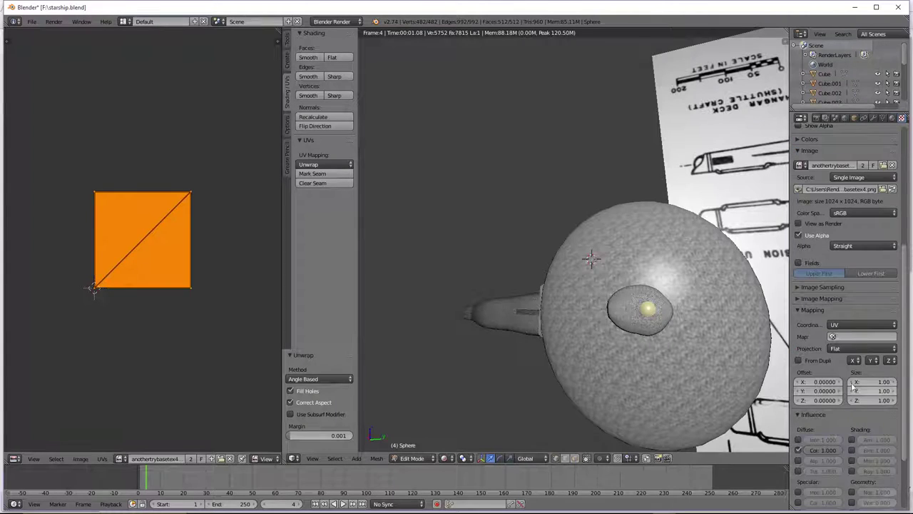
{"action": "left_click", "coordinate": [849, 325]}
{"action": "left_click", "coordinate": [856, 298]}
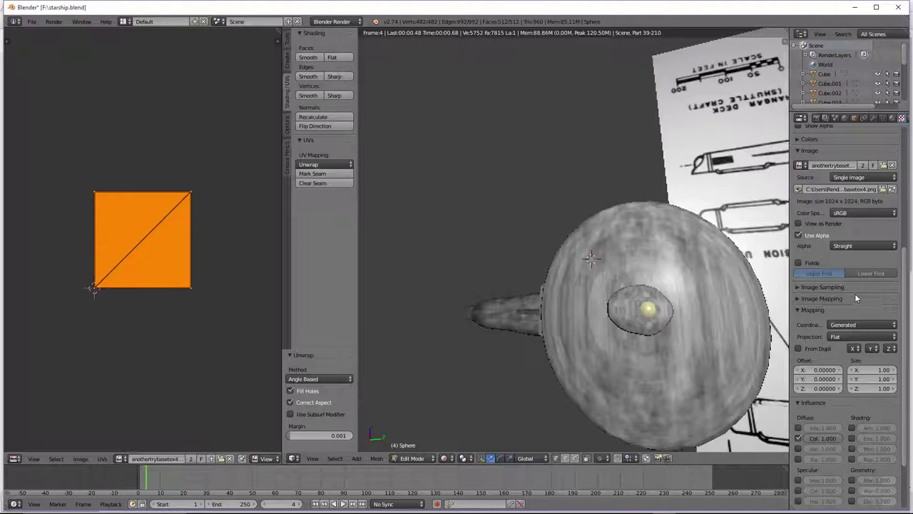
{"action": "left_click", "coordinate": [849, 324]}
{"action": "left_click", "coordinate": [845, 316]}
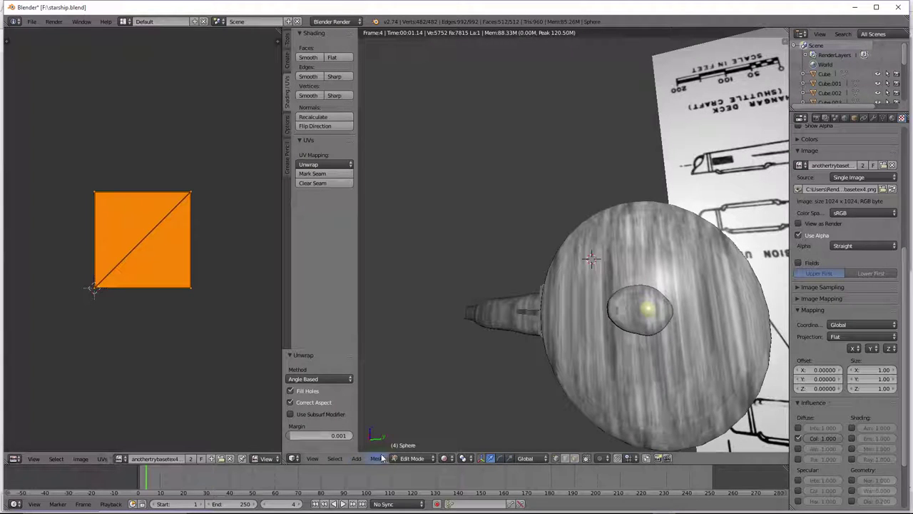
Unwrap the saucer mesh with Smart UV Project using a 66.00 angle limit and zero island margin.
{"action": "left_click", "coordinate": [377, 458]}
{"action": "mouse_move", "coordinate": [416, 384]}
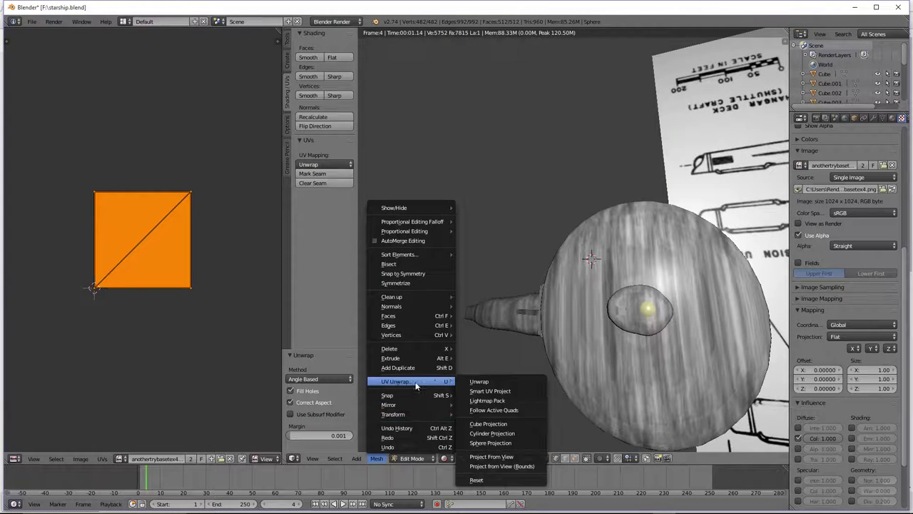
{"action": "left_click", "coordinate": [490, 391]}
{"action": "left_click", "coordinate": [498, 452]}
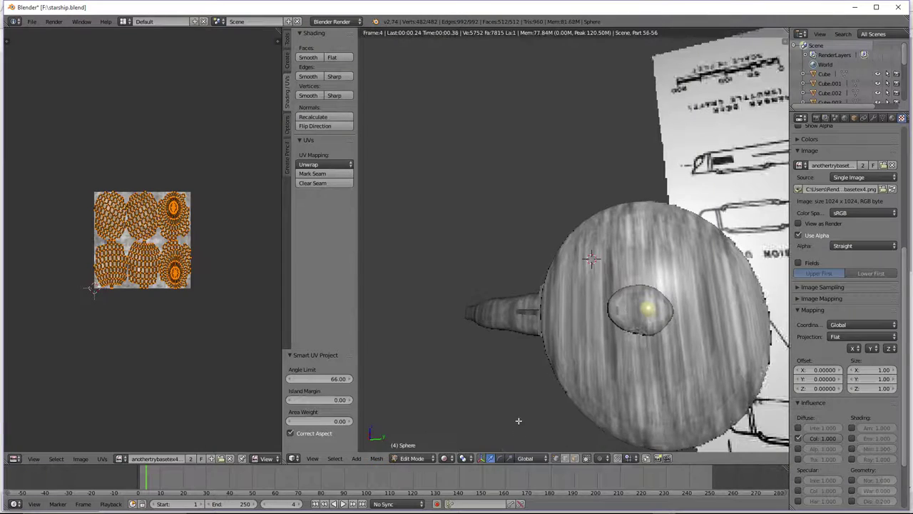
Try UV texture coordinates on the saucer and check the texture from another viewing angle.
{"action": "left_click", "coordinate": [850, 325]}
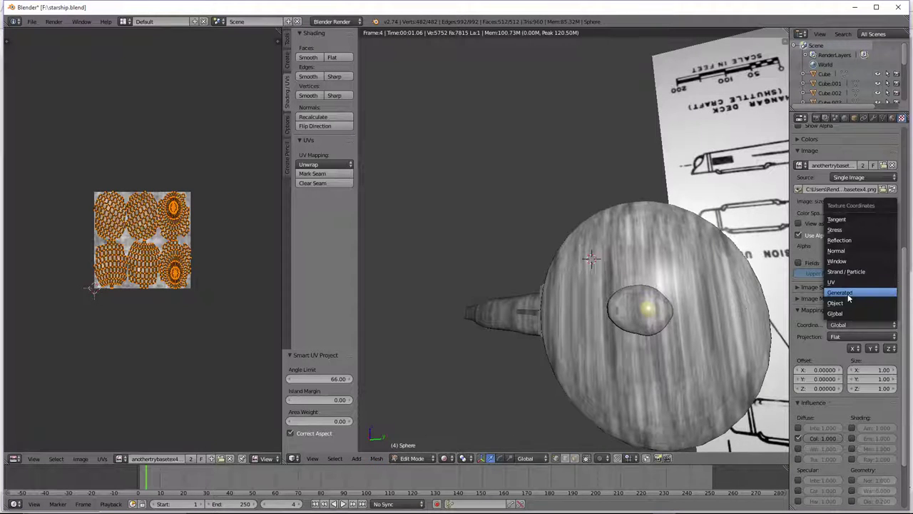
{"action": "left_click", "coordinate": [874, 281]}
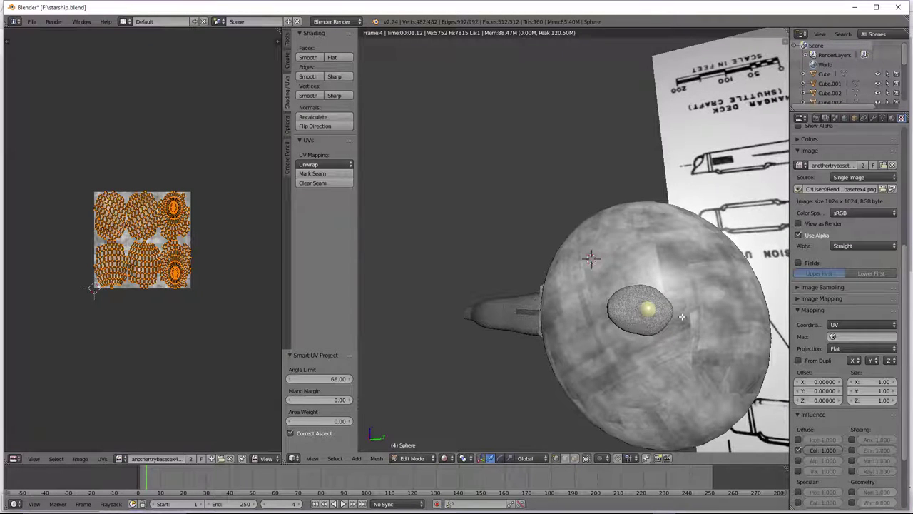
{"action": "key", "text": "KP_4"}
{"action": "key", "text": "KP_6"}
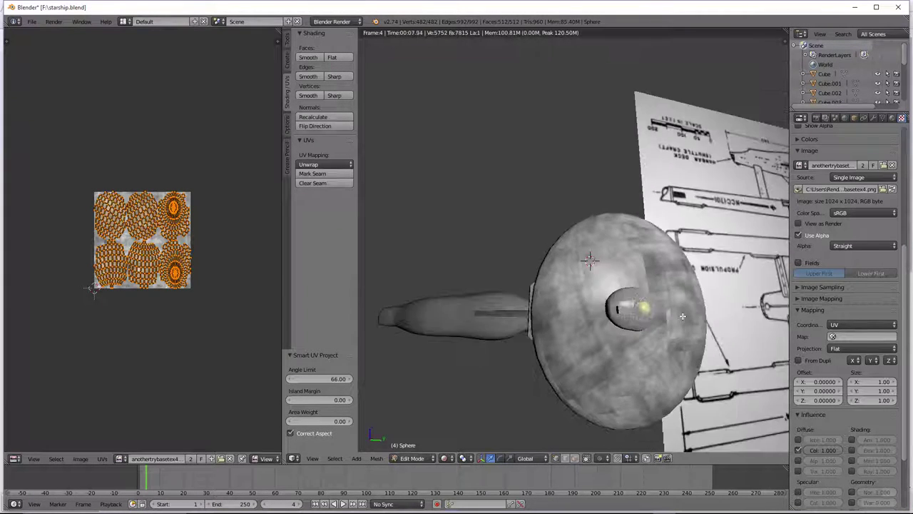
Try diffuse colour influence values of 0.2 and 0.6 for the saucer's texture.
{"action": "left_click", "coordinate": [798, 450]}
{"action": "left_click", "coordinate": [813, 450]}
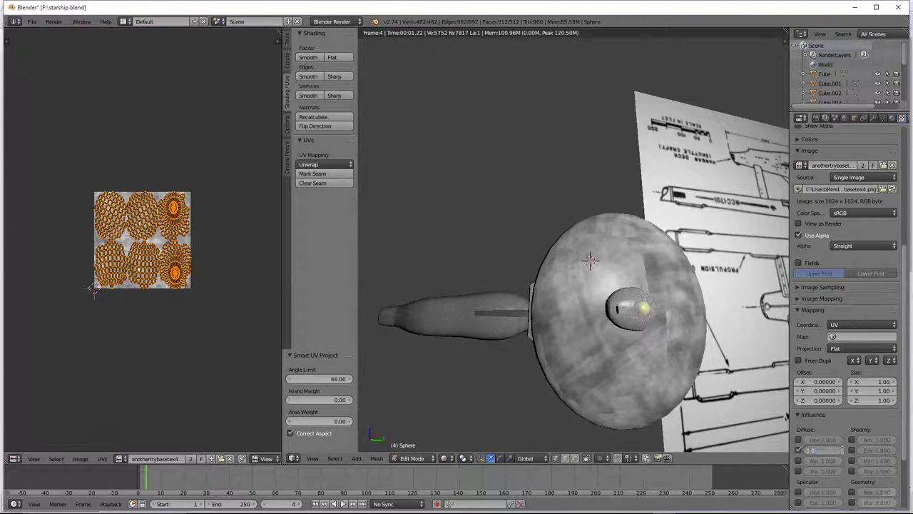
{"action": "type", "text": "0.2"}
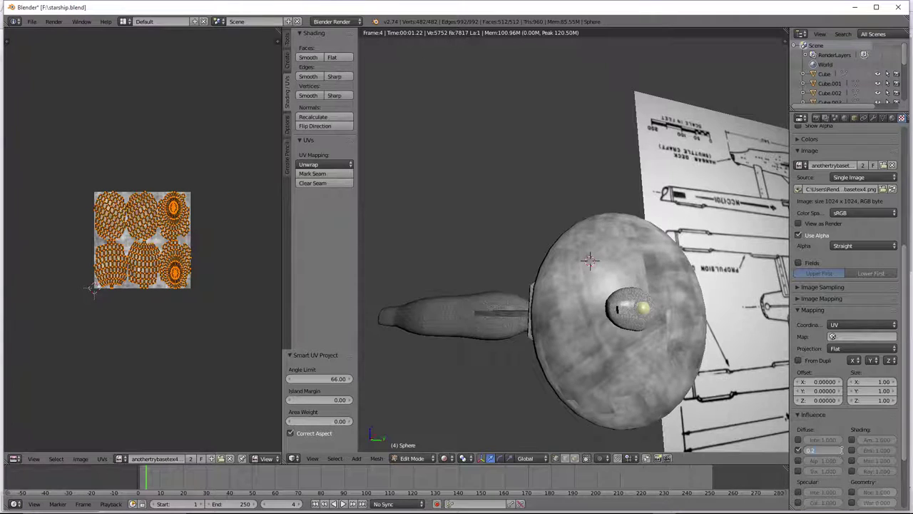
{"action": "key", "text": "Return"}
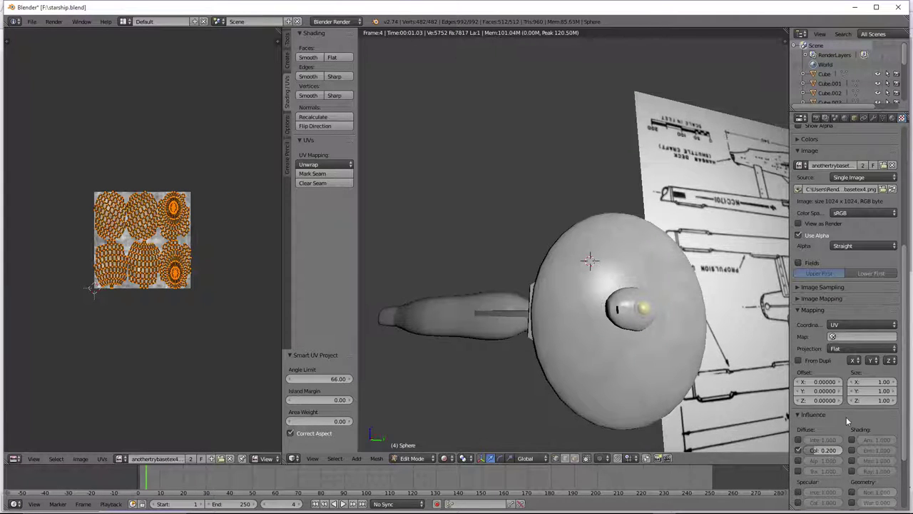
{"action": "left_click", "coordinate": [827, 450]}
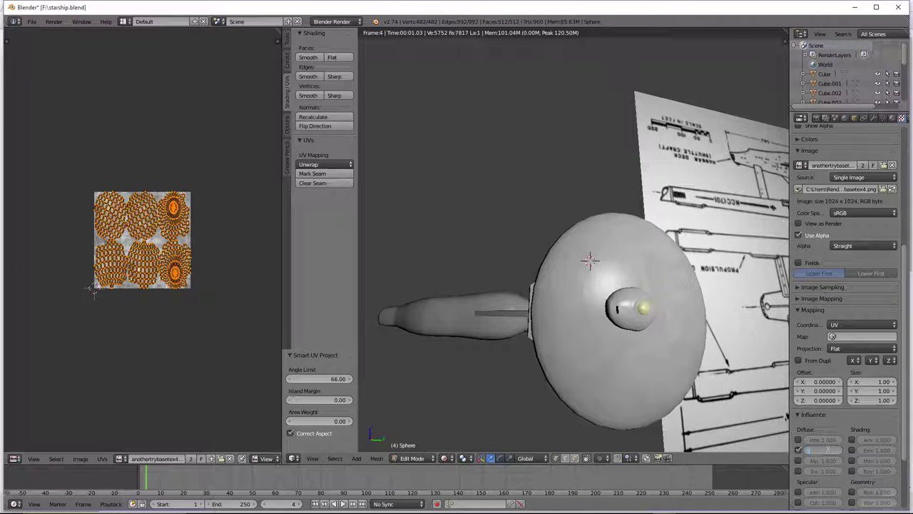
{"action": "type", "text": "0.6"}
{"action": "key", "text": "Return"}
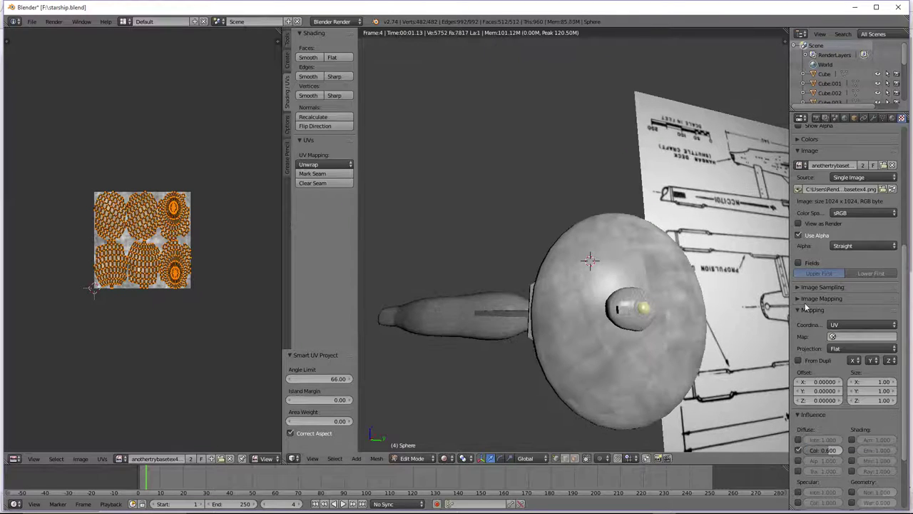
Set the texture coordinates to Global and, after trying Sphere, set the projection to Cube.
{"action": "left_click", "coordinate": [833, 325]}
{"action": "left_click", "coordinate": [844, 314]}
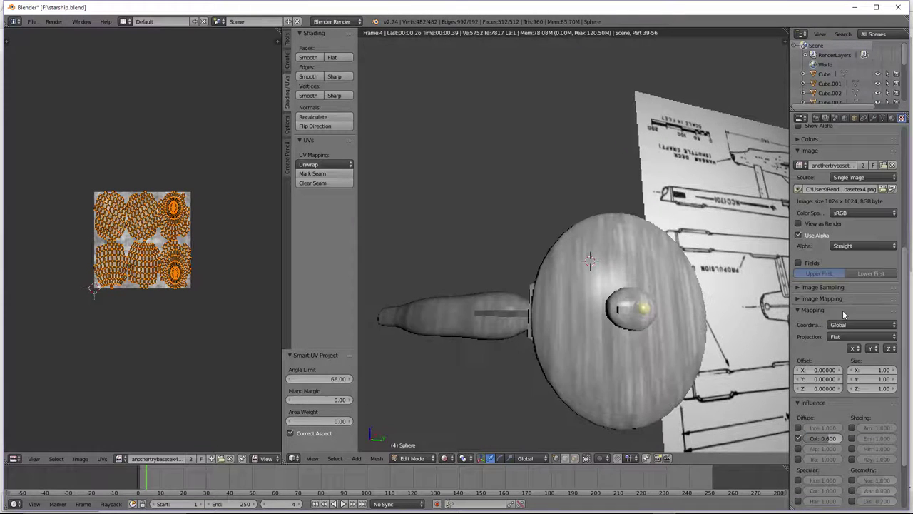
{"action": "left_click", "coordinate": [845, 336]}
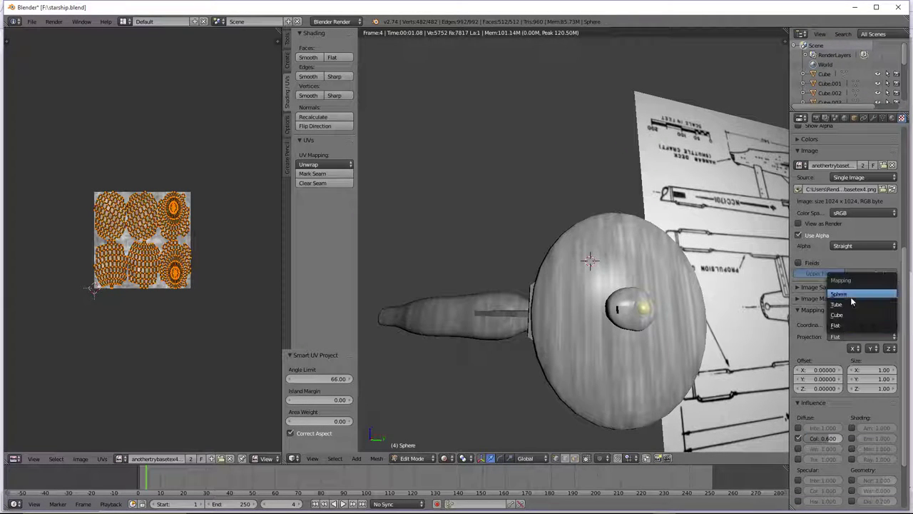
{"action": "left_click", "coordinate": [851, 300]}
{"action": "left_click", "coordinate": [849, 336]}
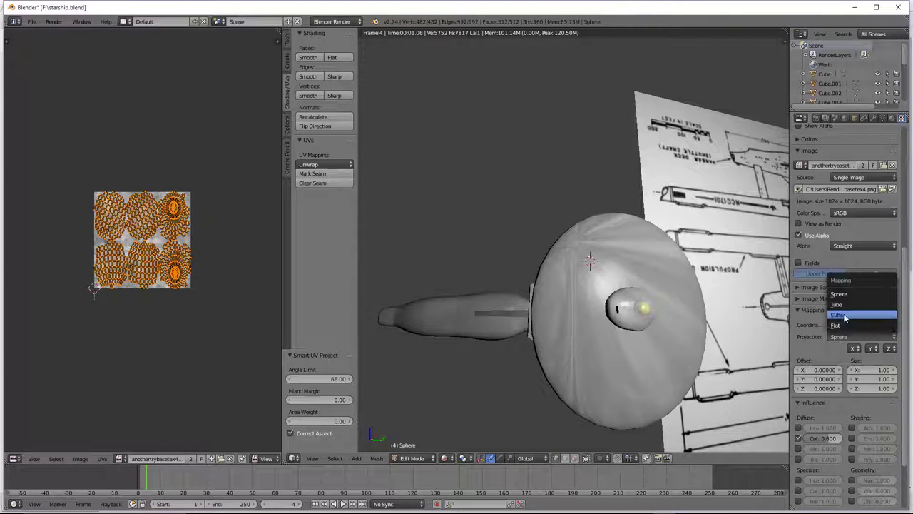
{"action": "left_click", "coordinate": [844, 316]}
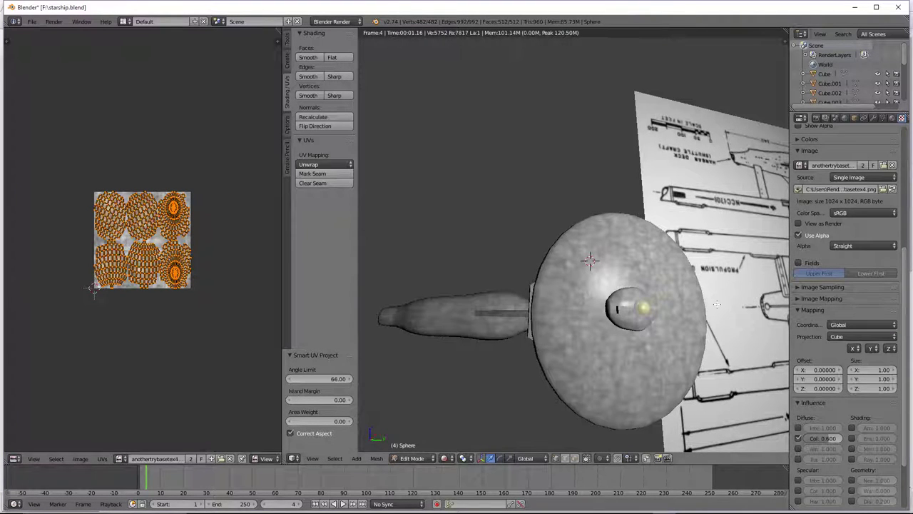
{"action": "key", "text": "KP_6"}
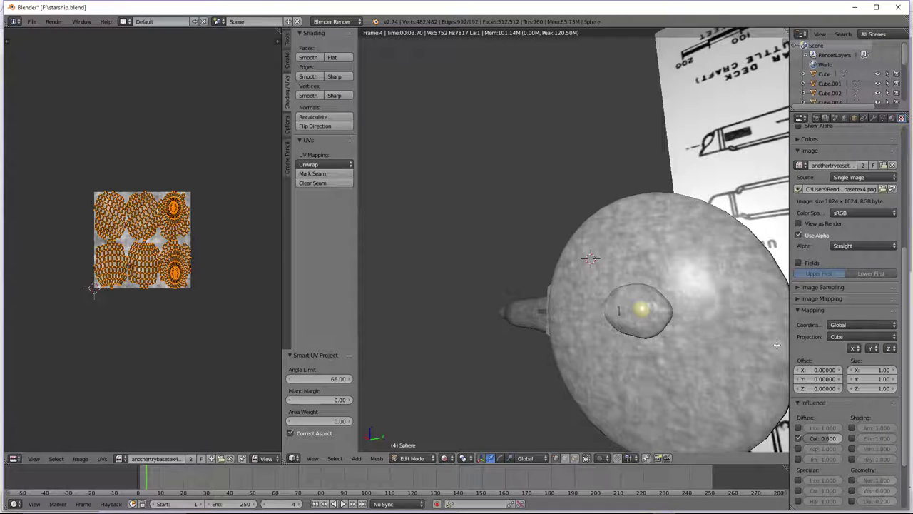
Enable the texture's normal influence at 0.1 and set its diffuse colour influence to 0.4.
{"action": "left_click", "coordinate": [851, 480]}
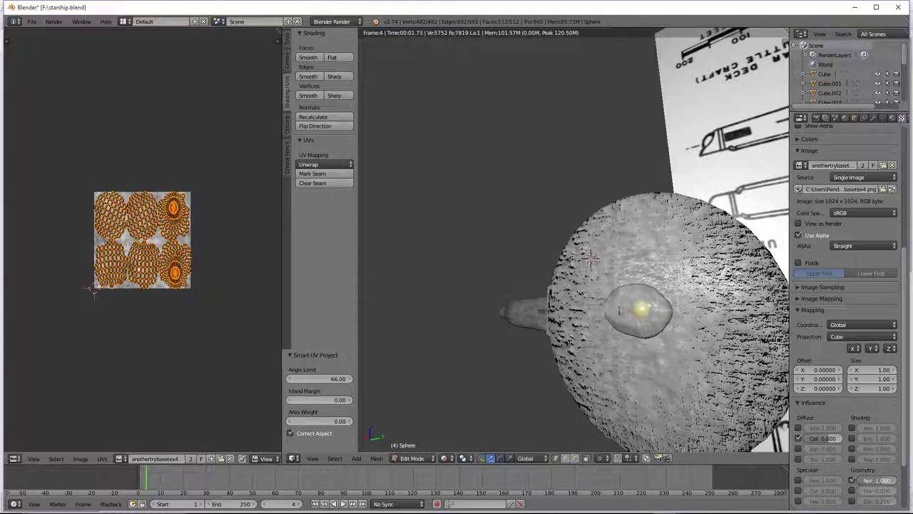
{"action": "left_click", "coordinate": [861, 479]}
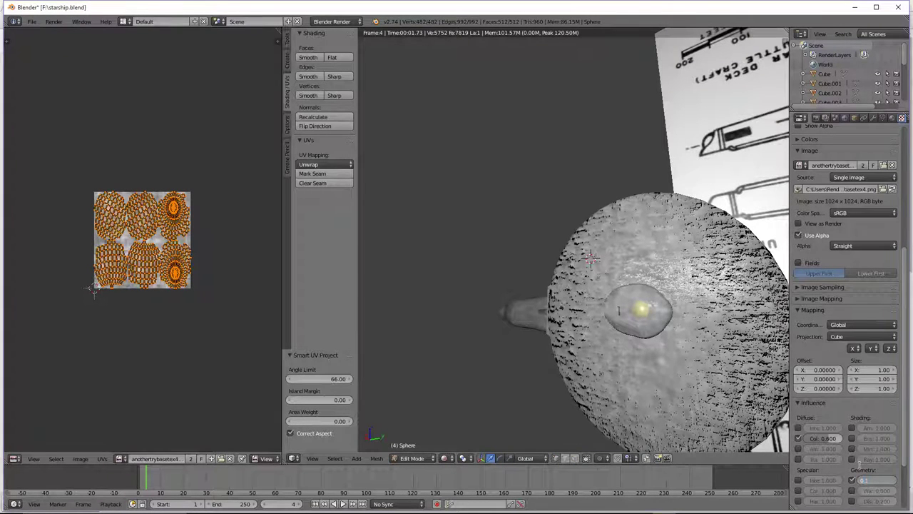
{"action": "type", "text": "0.1"}
{"action": "key", "text": "Return"}
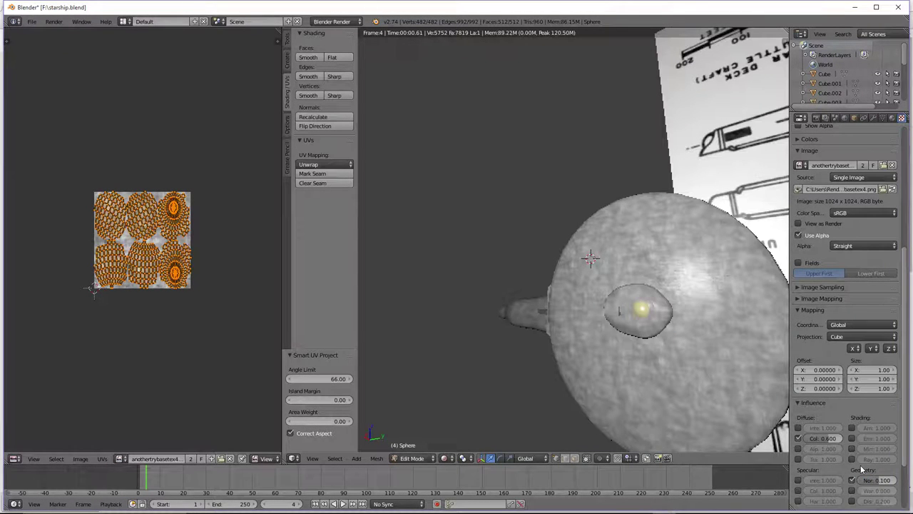
{"action": "left_click", "coordinate": [832, 439]}
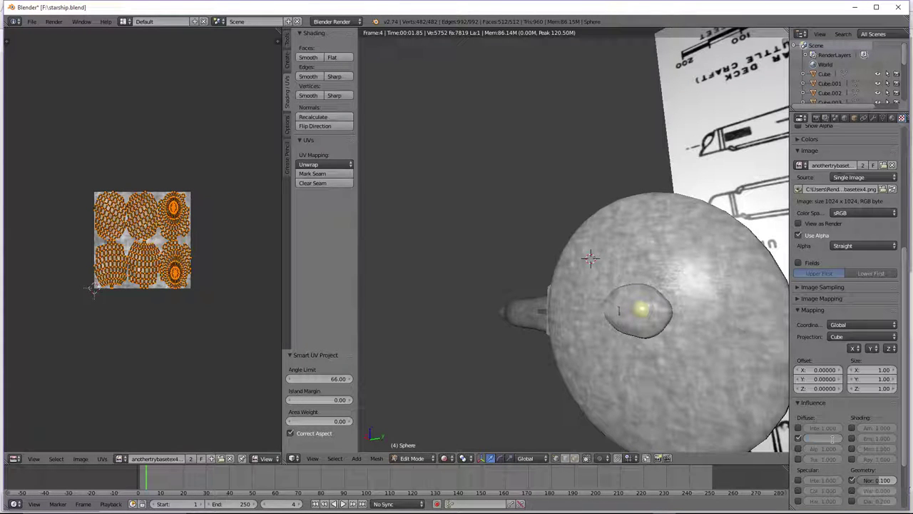
{"action": "type", "text": "0.4"}
{"action": "key", "text": "Return"}
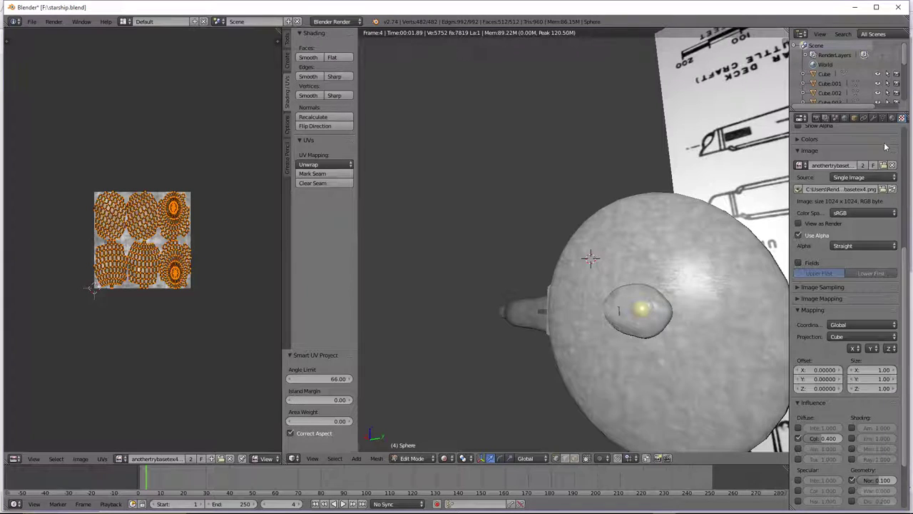
Darken the diffuse colour of the saucer's Material.003 to a dark neutral grey.
{"action": "left_click", "coordinate": [892, 118]}
{"action": "left_click", "coordinate": [818, 315]}
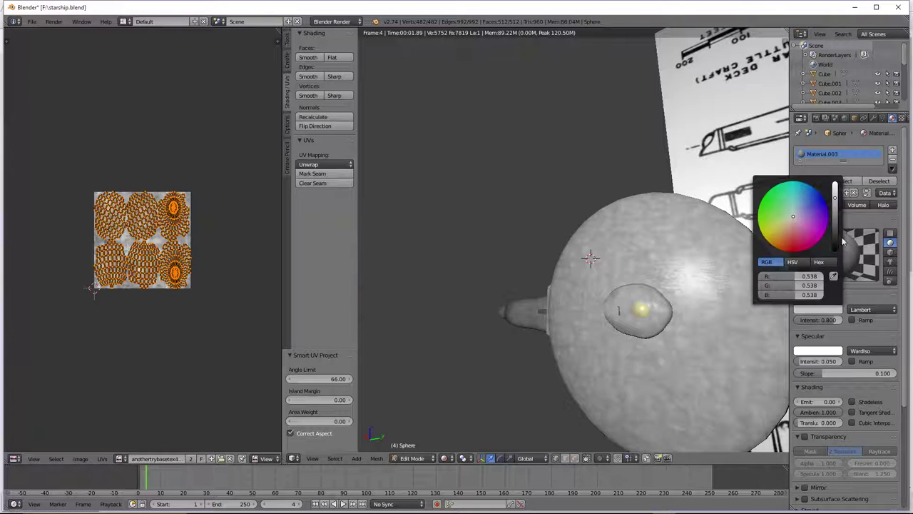
{"action": "left_click", "coordinate": [834, 216]}
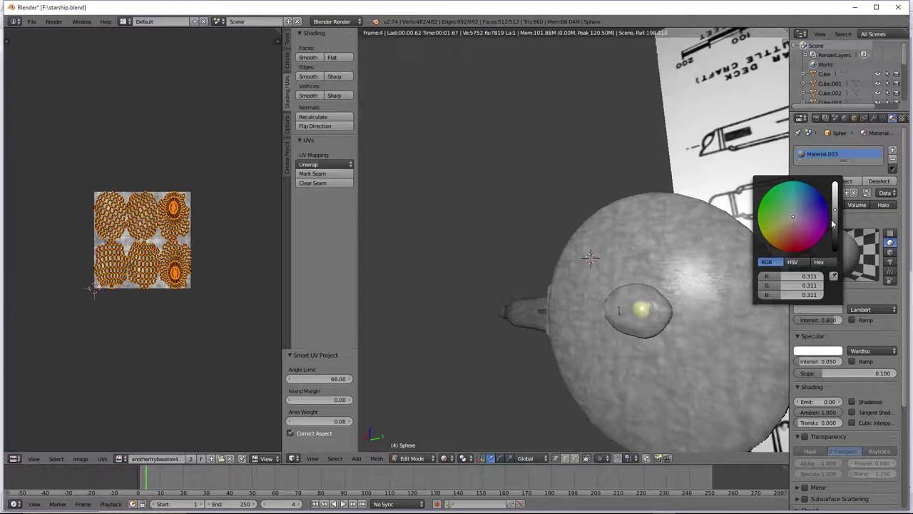
{"action": "left_click", "coordinate": [834, 224]}
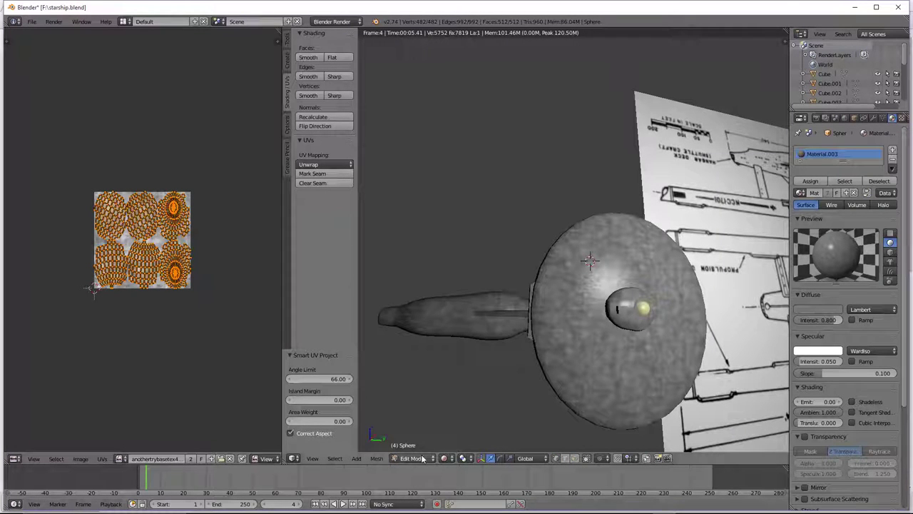
Switch the viewport shading from Rendered to Material and return the saucer to Object Mode.
{"action": "left_click", "coordinate": [443, 458]}
{"action": "left_click", "coordinate": [468, 405]}
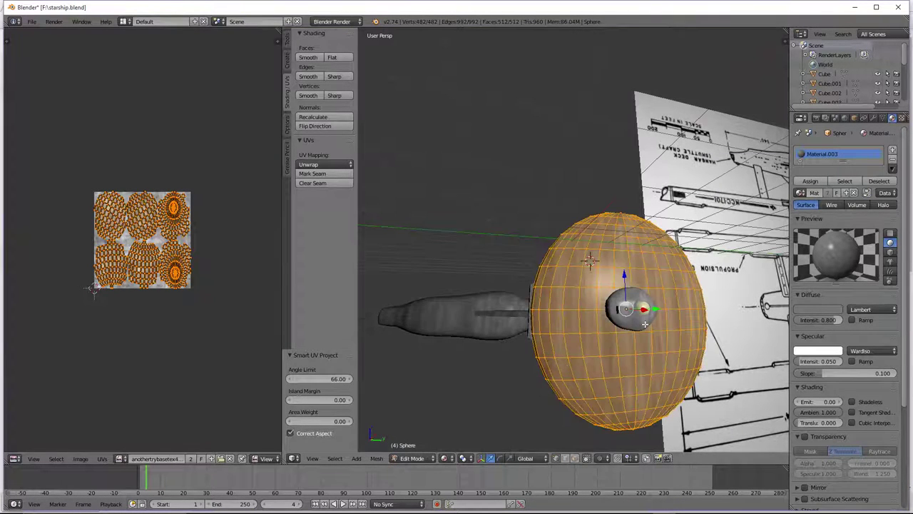
{"action": "scroll", "coordinate": [645, 325], "scroll_direction": "up", "scroll_amount": 2}
{"action": "key", "text": "Tab"}
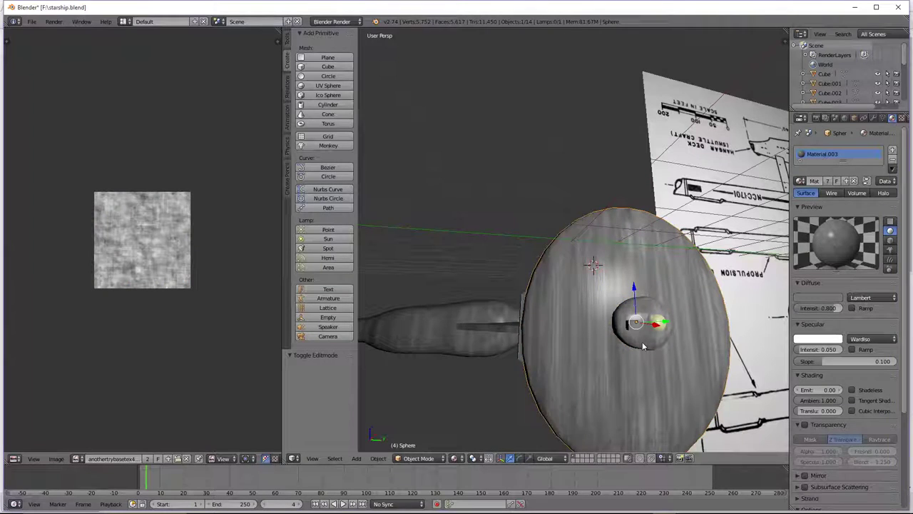
Examine the textured saucer, its central dome, the raised section behind it and the secondary hull from several angles.
{"action": "right_click", "coordinate": [643, 344]}
{"action": "right_click", "coordinate": [631, 326]}
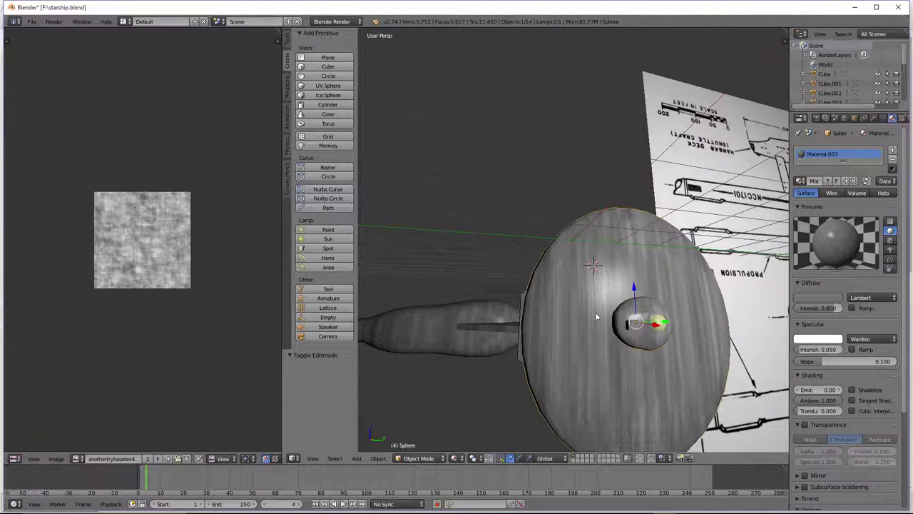
{"action": "right_click", "coordinate": [630, 325]}
{"action": "right_click", "coordinate": [651, 343]}
{"action": "scroll", "coordinate": [688, 347], "scroll_direction": "up", "scroll_amount": 2}
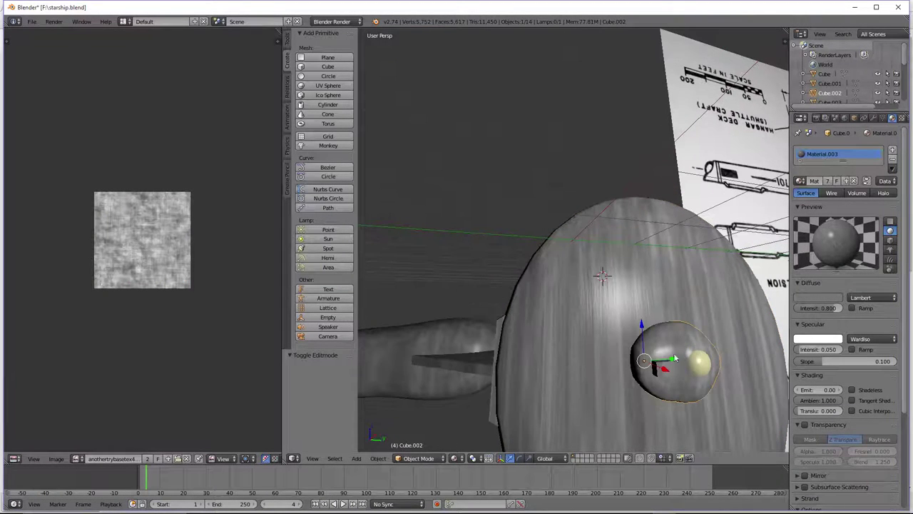
{"action": "scroll", "coordinate": [543, 350], "scroll_direction": "down", "scroll_amount": 2}
{"action": "key", "text": "KP_4"}
{"action": "key", "text": "KP_4"}
{"action": "key", "text": "KP_4"}
{"action": "key", "text": "KP_4"}
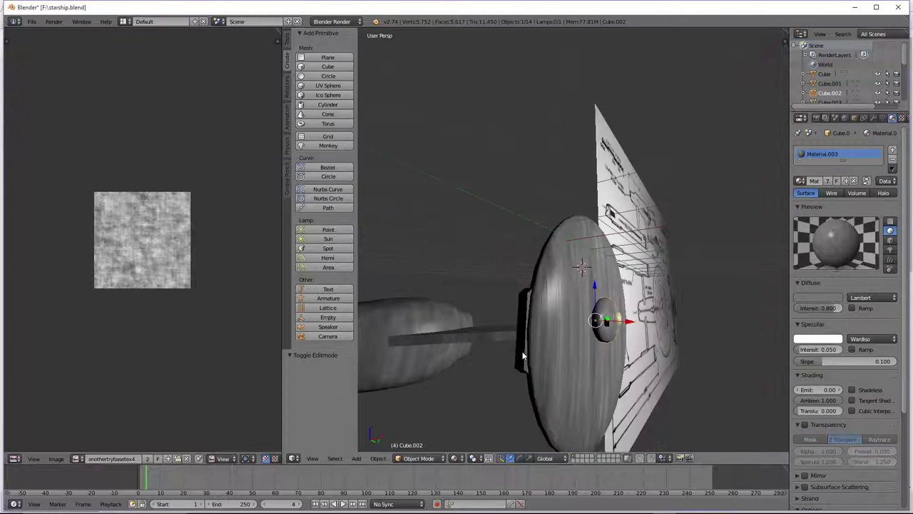
{"action": "right_click", "coordinate": [529, 357]}
{"action": "middle_click_drag", "start_coordinate": [528, 357], "coordinate": [581, 338]}
{"action": "key", "text": "KP_4"}
{"action": "key", "text": "KP_4"}
{"action": "key", "text": "KP_4"}
{"action": "key", "text": "KP_4"}
{"action": "key", "text": "KP_4"}
{"action": "key", "text": "KP_4"}
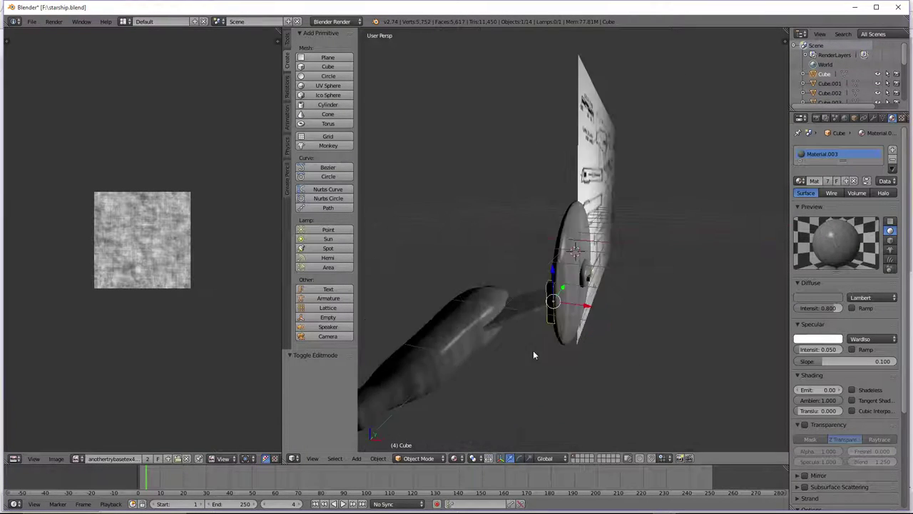
Switch to the YouTube live event page in Chrome to examine the starship picture, and return to Blender.
{"action": "key", "text": "alt+Tab"}
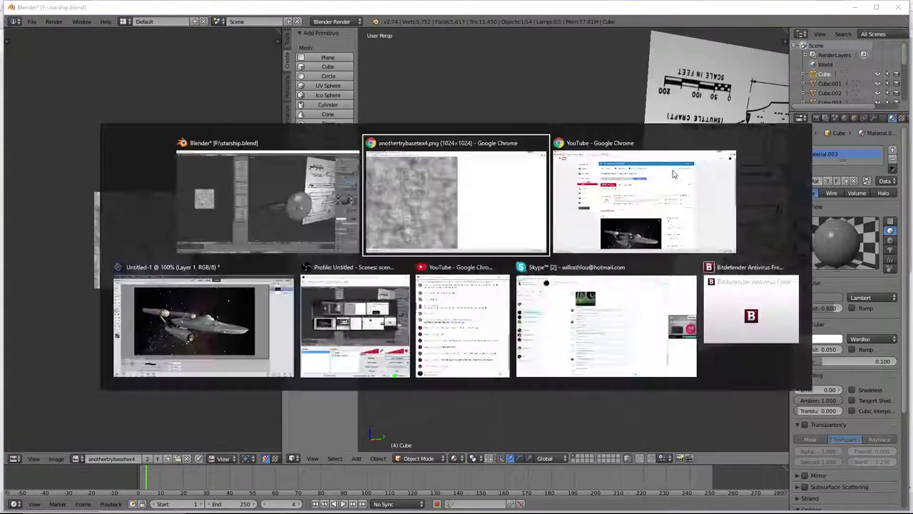
{"action": "key", "text": "alt+Tab"}
{"action": "key", "text": "alt+Tab"}
{"action": "scroll", "coordinate": [420, 362], "scroll_direction": "down", "scroll_amount": 1}
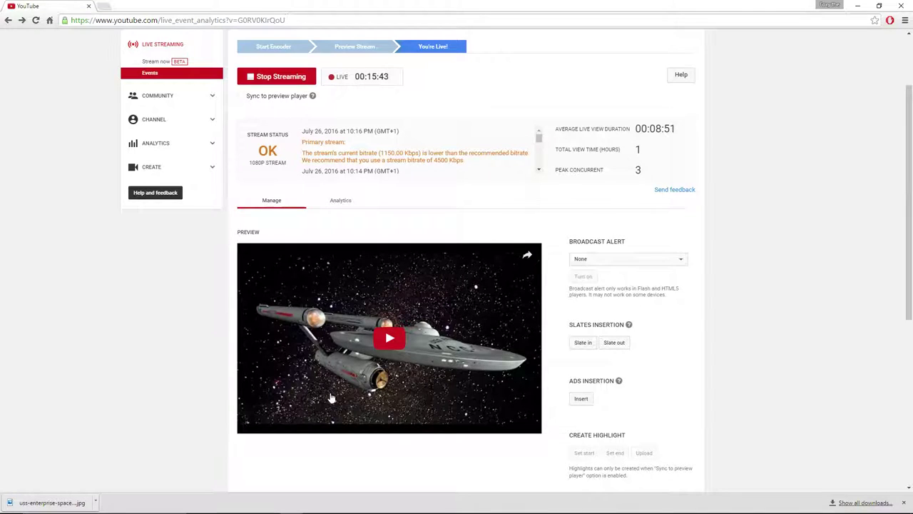
{"action": "key", "text": "alt+Tab"}
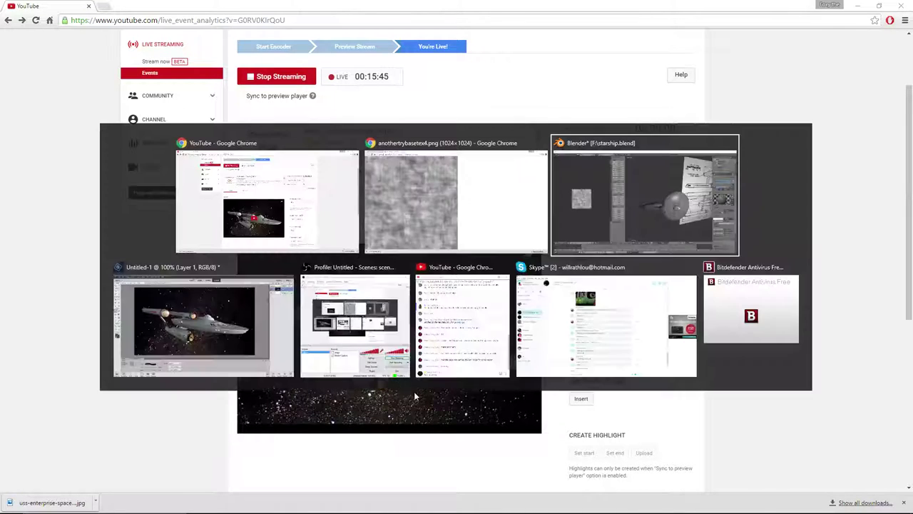
Move the blueprint reference plane about 6.6 units along Y, away from the starship model.
{"action": "middle_click_drag", "start_coordinate": [488, 271], "coordinate": [676, 308]}
{"action": "scroll", "coordinate": [677, 307], "scroll_direction": "down", "scroll_amount": 4}
{"action": "middle_click_drag", "start_coordinate": [542, 267], "coordinate": [660, 250]}
{"action": "right_click", "coordinate": [661, 248]}
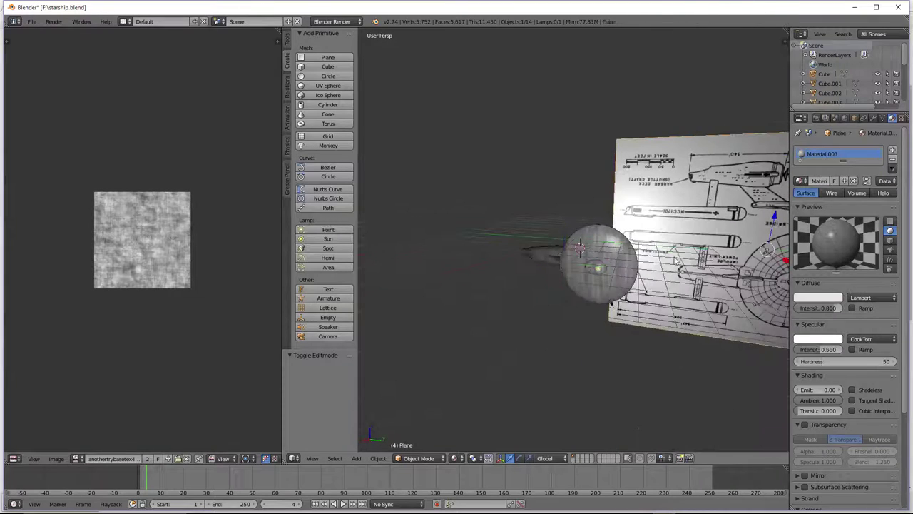
{"action": "scroll", "coordinate": [732, 251], "scroll_direction": "down", "scroll_amount": 2}
{"action": "left_click_drag", "start_coordinate": [734, 250], "coordinate": [814, 254]}
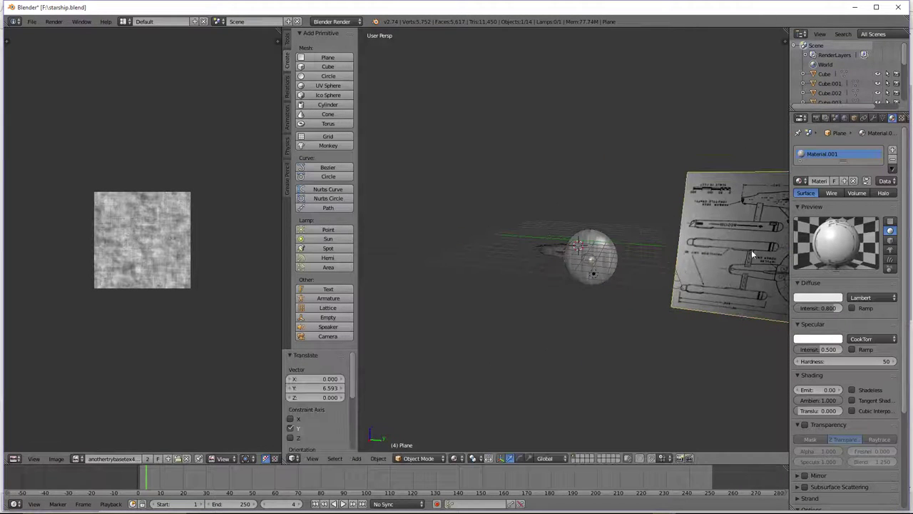
{"action": "middle_click_drag", "start_coordinate": [752, 253], "coordinate": [617, 384]}
{"action": "scroll", "coordinate": [599, 346], "scroll_direction": "up", "scroll_amount": 7}
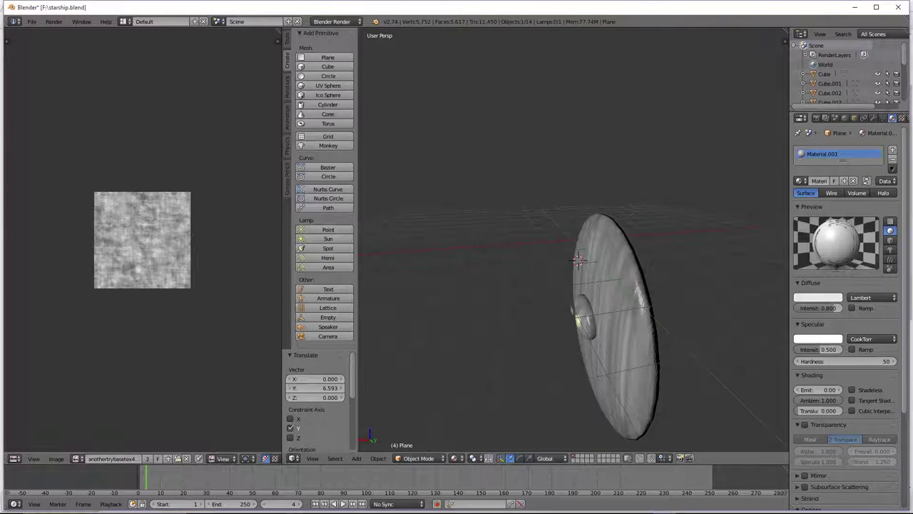
Merge the image editor area into the 3D view and switch the viewport shading to Solid.
{"action": "middle_click_drag", "start_coordinate": [579, 320], "coordinate": [642, 331]}
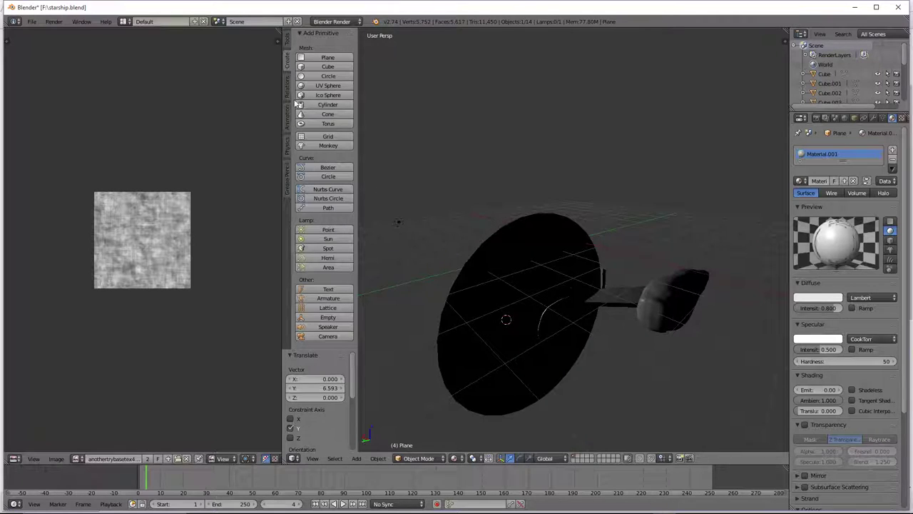
{"action": "left_click_drag", "start_coordinate": [284, 460], "coordinate": [280, 437]}
{"action": "scroll", "coordinate": [471, 366], "scroll_direction": "down", "scroll_amount": 1}
{"action": "key", "text": "z"}
{"action": "key", "text": "z"}
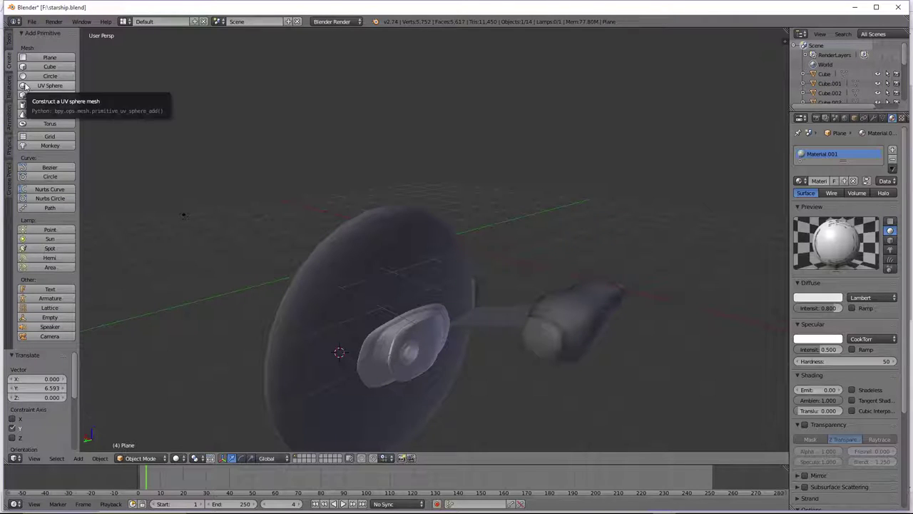
Add a torus, move it about -5.5 units along X and scale it to about 0.69.
{"action": "left_click", "coordinate": [50, 123]}
{"action": "middle_click_drag", "start_coordinate": [307, 335], "coordinate": [340, 329]}
{"action": "left_click_drag", "start_coordinate": [347, 317], "coordinate": [478, 367]}
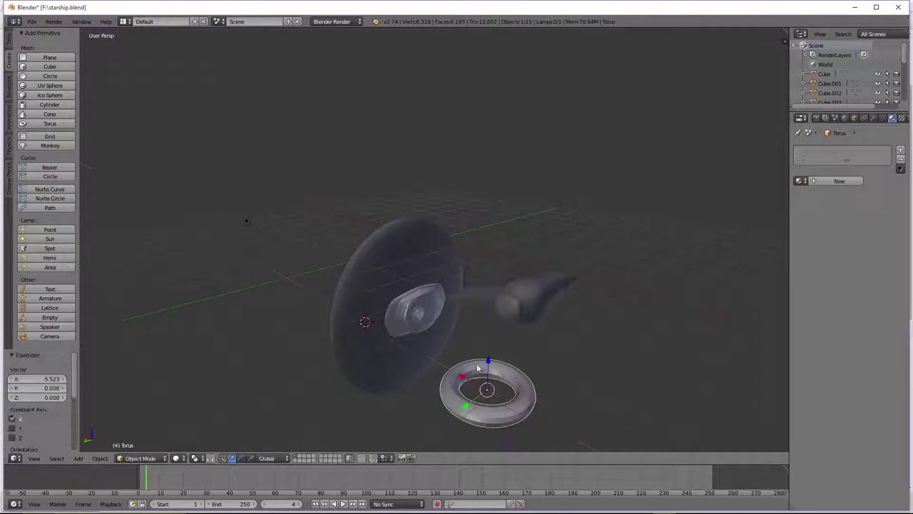
{"action": "key", "text": "s"}
{"action": "left_click", "coordinate": [580, 400]}
Rotate the torus 90° about the X axis and scale it down further.
{"action": "key", "text": "r"}
{"action": "key", "text": "y"}
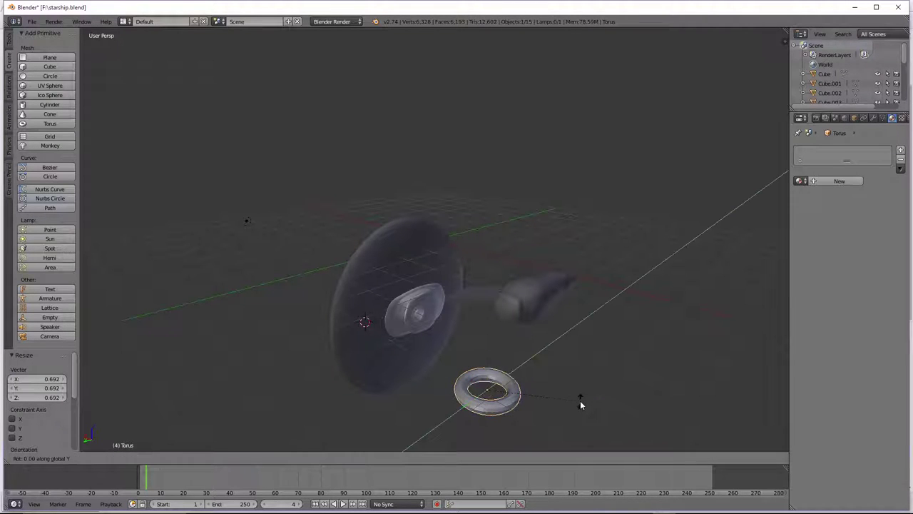
{"action": "type", "text": "x"}
{"action": "type", "text": "90"}
{"action": "key", "text": "Return"}
{"action": "key", "text": "s"}
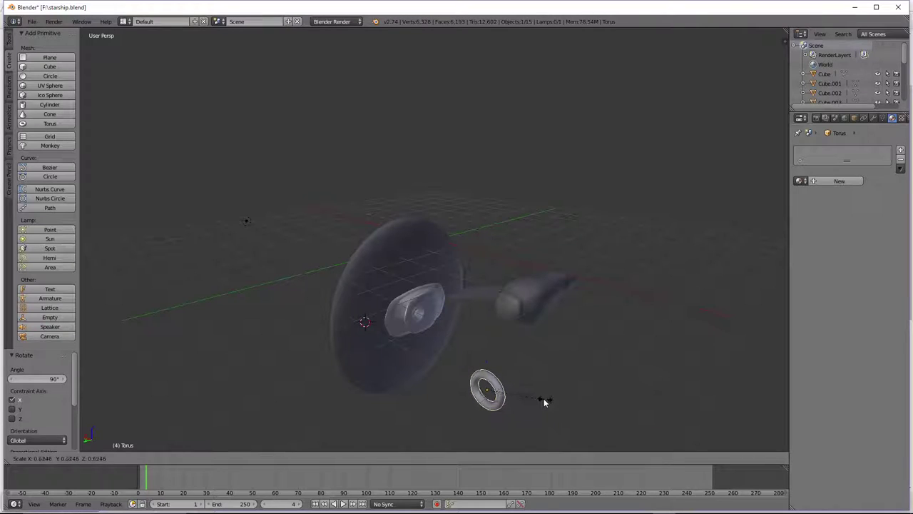
{"action": "left_click", "coordinate": [542, 401]}
Position the torus against the front end of the secondary hull by moving it along X, Y and Z.
{"action": "left_click_drag", "start_coordinate": [488, 363], "coordinate": [503, 291]}
{"action": "left_click_drag", "start_coordinate": [469, 338], "coordinate": [488, 327]}
{"action": "scroll", "coordinate": [499, 336], "scroll_direction": "up", "scroll_amount": 3}
{"action": "left_click_drag", "start_coordinate": [593, 348], "coordinate": [505, 366]}
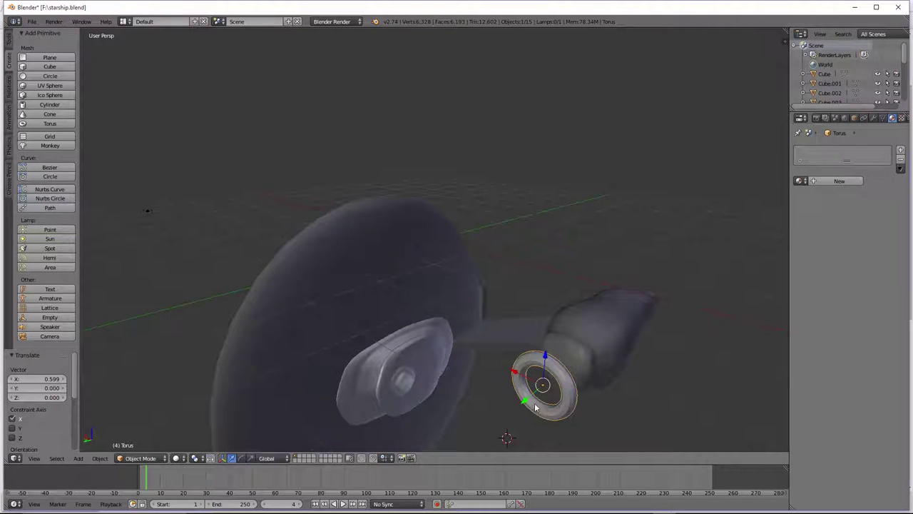
{"action": "left_click_drag", "start_coordinate": [531, 405], "coordinate": [565, 383]}
{"action": "left_click_drag", "start_coordinate": [552, 348], "coordinate": [534, 342]}
{"action": "left_click_drag", "start_coordinate": [565, 316], "coordinate": [570, 342]}
{"action": "key", "text": "KP_6"}
{"action": "key", "text": "KP_6"}
{"action": "key", "text": "KP_6"}
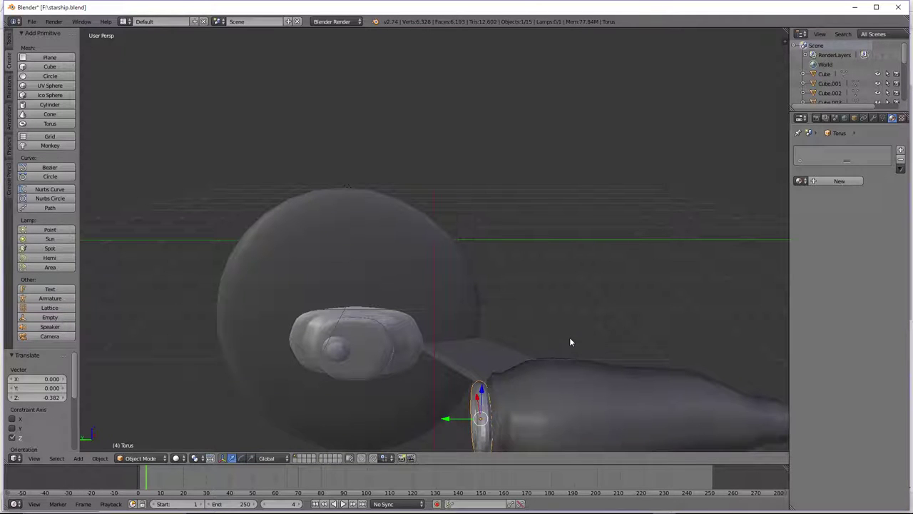
Delete the torus from the front of the secondary hull.
{"action": "key", "text": "alt+Tab"}
{"action": "key", "text": "alt+Tab"}
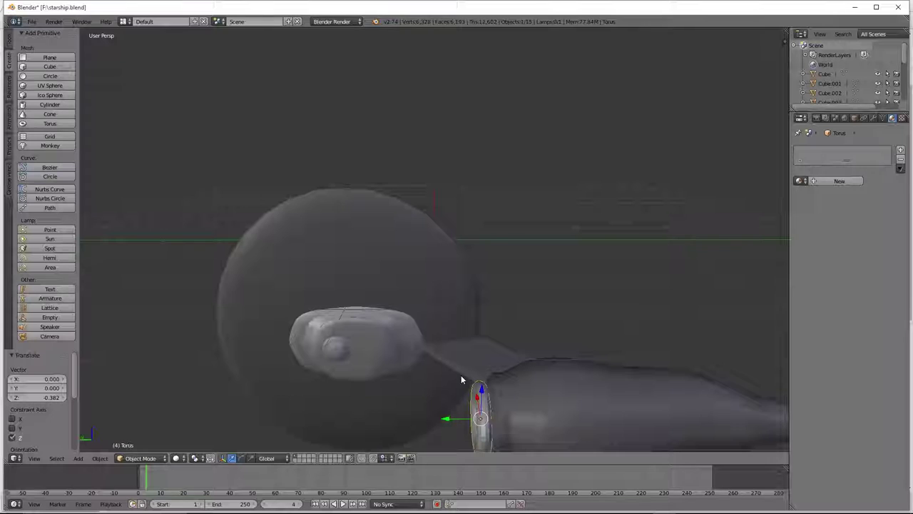
{"action": "scroll", "coordinate": [464, 374], "scroll_direction": "down", "scroll_amount": 3}
{"action": "key", "text": "x"}
{"action": "left_click", "coordinate": [460, 371]}
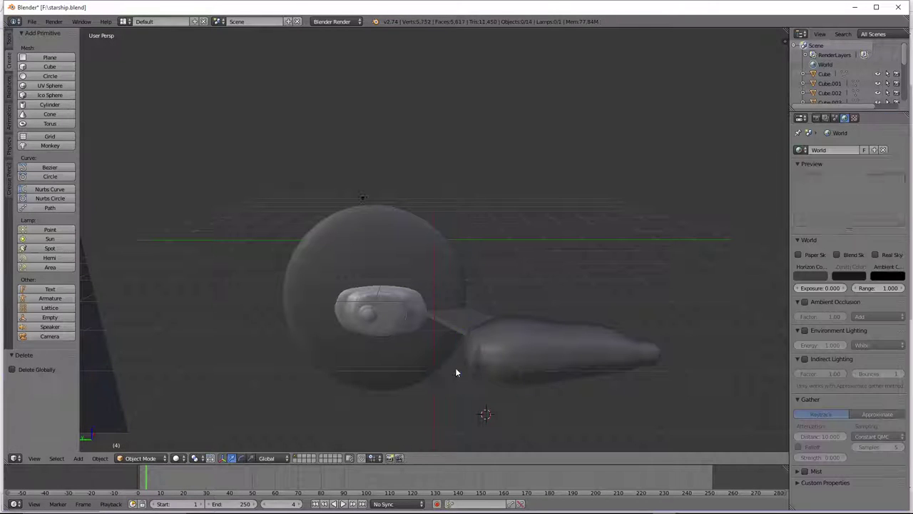
Add a 32-vertex cylinder and rotate it about the X axis so it lies parallel to the secondary hull.
{"action": "left_click", "coordinate": [45, 105]}
{"action": "scroll", "coordinate": [461, 339], "scroll_direction": "down", "scroll_amount": 2}
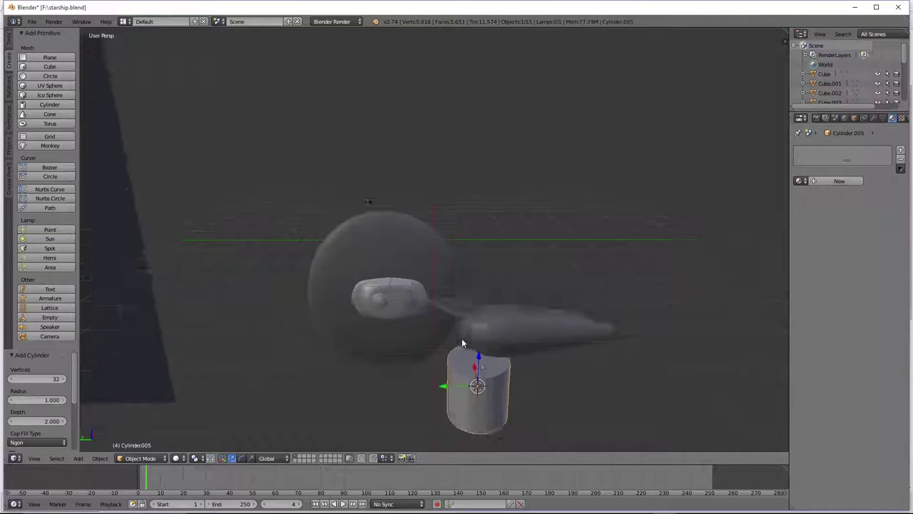
{"action": "key", "text": "r"}
{"action": "key", "text": "y"}
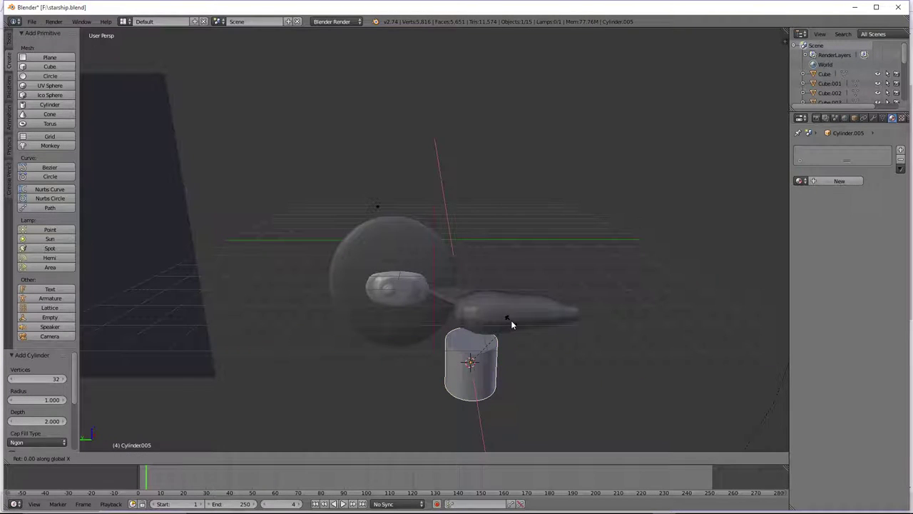
Mark all vertices of the secondary hull as sharp in Edit Mode and return it to Object Mode.
{"action": "right_click", "coordinate": [511, 320]}
{"action": "key", "text": "Tab"}
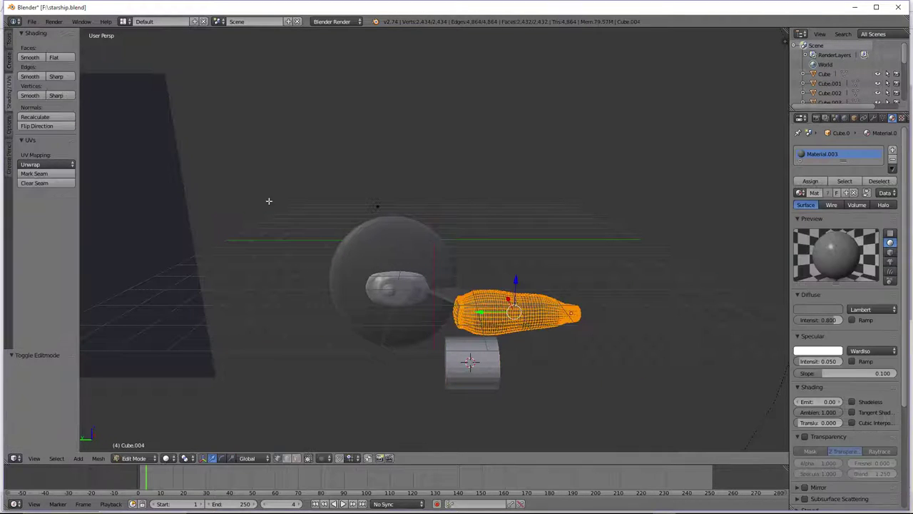
{"action": "left_click", "coordinate": [59, 95]}
{"action": "key", "text": "Tab"}
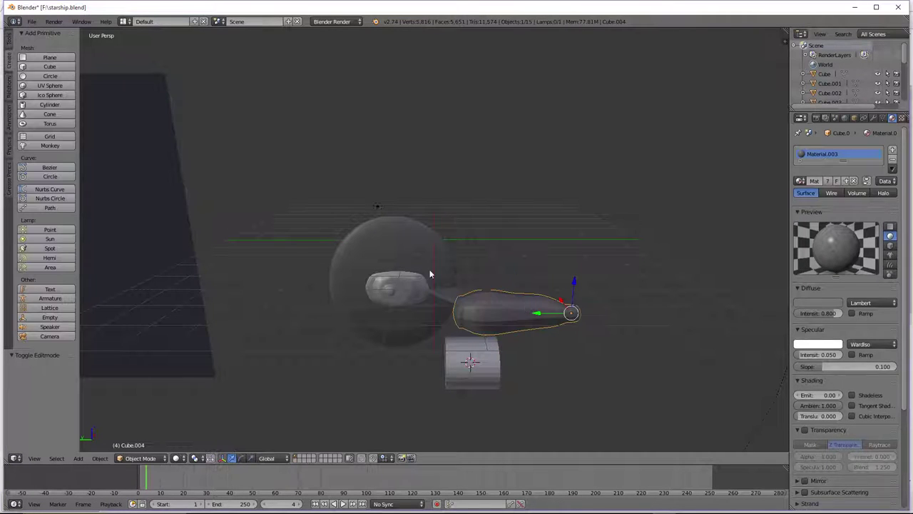
Select the new cylinder and scale it uniformly to about 0.62.
{"action": "right_click", "coordinate": [470, 362]}
{"action": "middle_click_drag", "start_coordinate": [525, 377], "coordinate": [588, 351]}
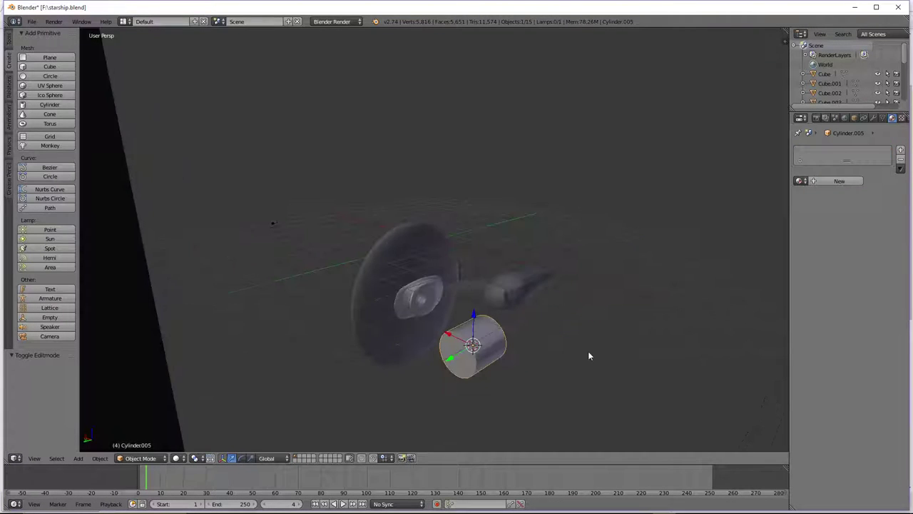
{"action": "key", "text": "s"}
{"action": "left_click", "coordinate": [542, 349]}
Move the cylinder about 2.7 units up, shift it along X towards the secondary hull's axis and about 2.4 units along Y.
{"action": "key", "text": "g"}
{"action": "key", "text": "z"}
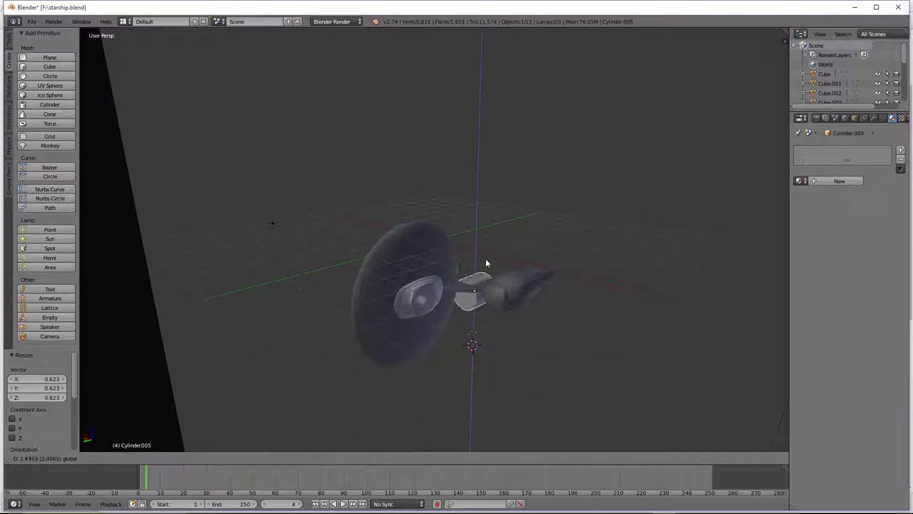
{"action": "left_click", "coordinate": [458, 278]}
{"action": "key", "text": "g"}
{"action": "key", "text": "x"}
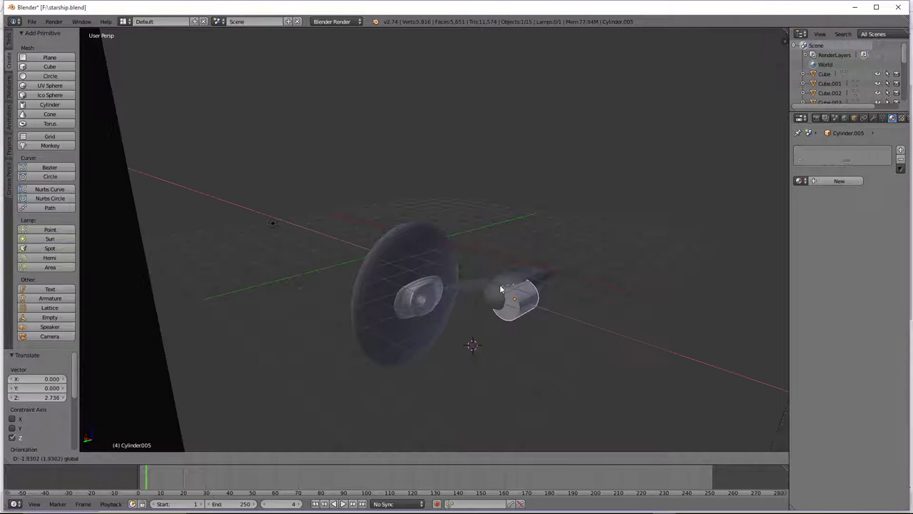
{"action": "left_click", "coordinate": [493, 286]}
{"action": "key", "text": "g"}
{"action": "key", "text": "y"}
{"action": "left_click", "coordinate": [521, 316]}
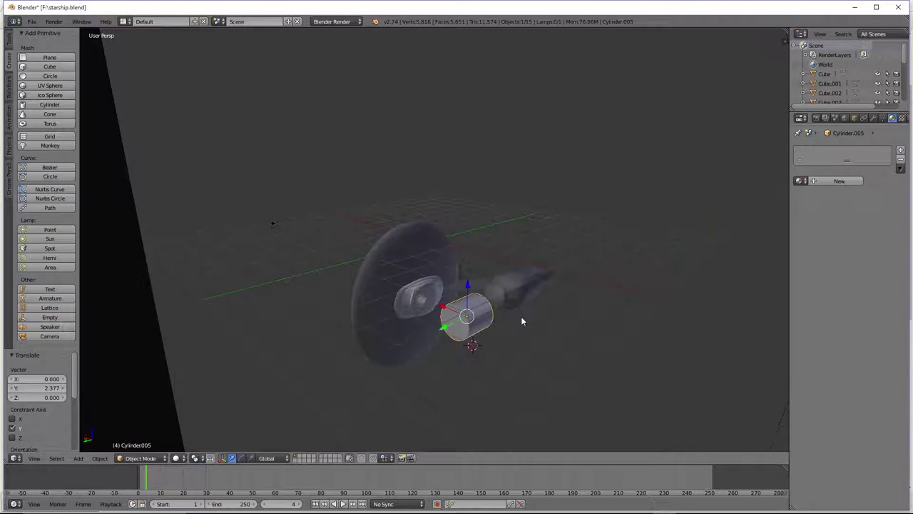
Stretch the cylinder along Y by about 5.25 and scale the whole cylinder down uniformly.
{"action": "key", "text": "s"}
{"action": "key", "text": "y"}
{"action": "left_click", "coordinate": [752, 304]}
{"action": "key", "text": "s"}
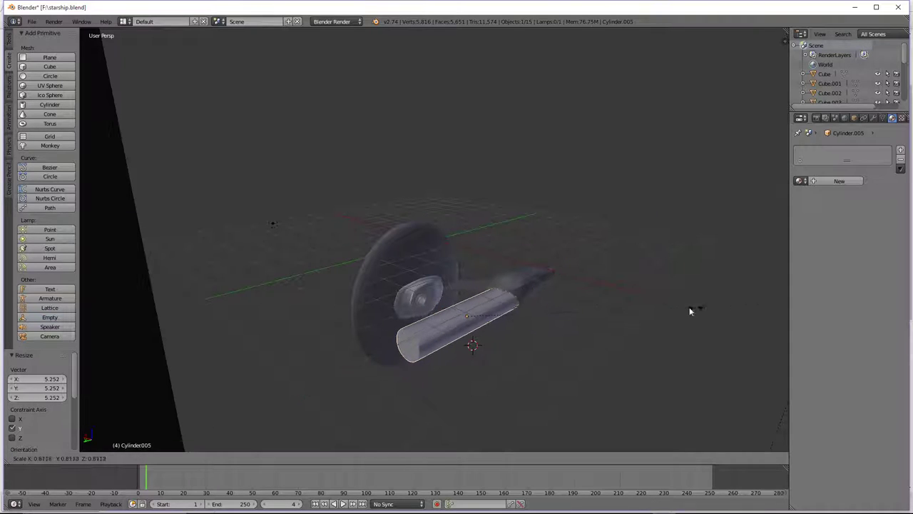
{"action": "left_click", "coordinate": [592, 306]}
Align the cylinder with the secondary hull by moving it about 0.28 along X, scaling it to about 1.25 and moving it about -0.1 along X.
{"action": "scroll", "coordinate": [594, 307], "scroll_direction": "up", "scroll_amount": 2}
{"action": "middle_click_drag", "start_coordinate": [595, 309], "coordinate": [526, 334]}
{"action": "left_click_drag", "start_coordinate": [493, 333], "coordinate": [478, 330]}
{"action": "left_click", "coordinate": [481, 329]}
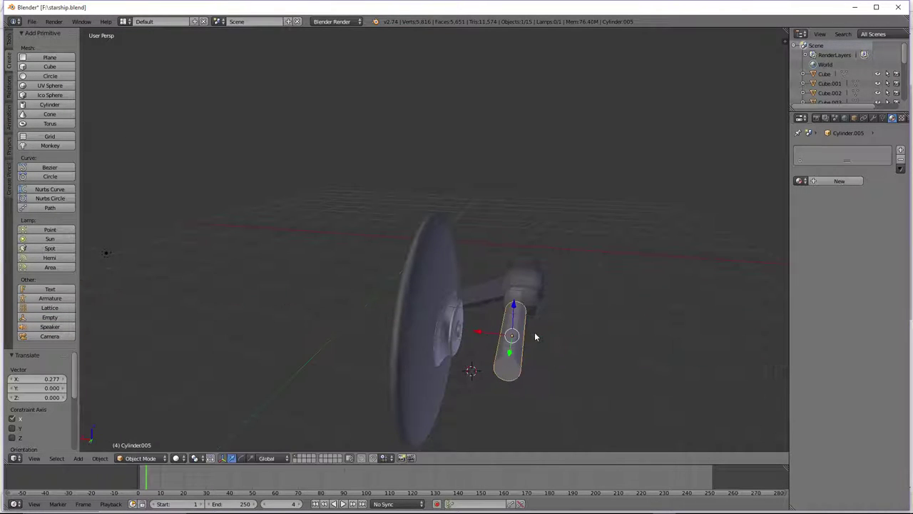
{"action": "key", "text": "s"}
{"action": "left_click", "coordinate": [509, 335]}
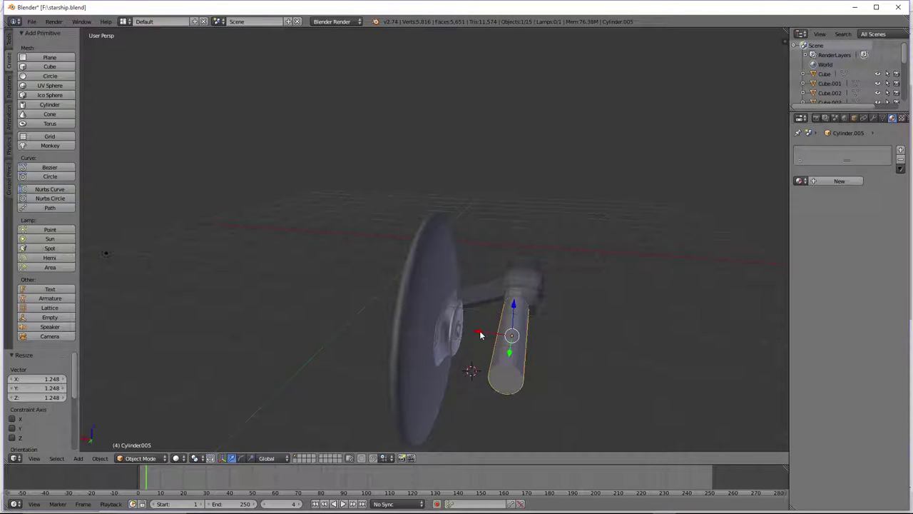
{"action": "key", "text": "g"}
{"action": "key", "text": "x"}
{"action": "left_click", "coordinate": [488, 342]}
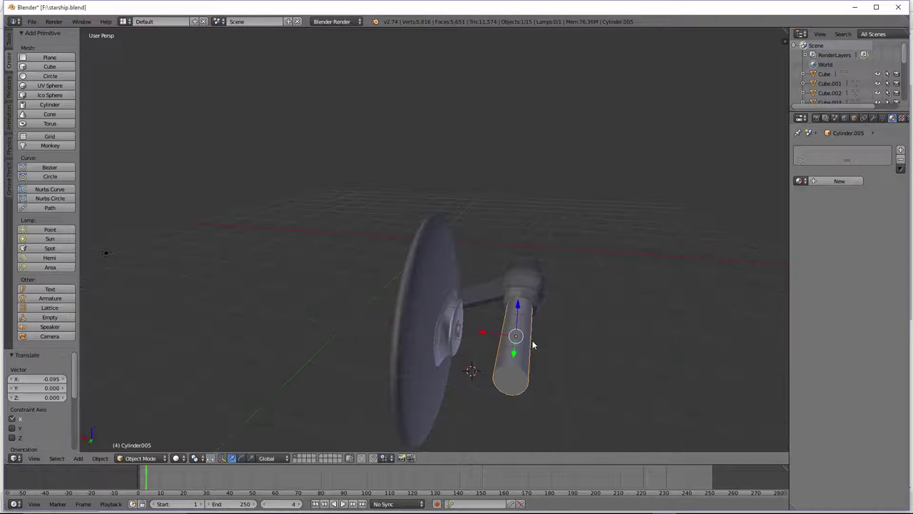
Clear the sharp marking from all the cylinder's vertices in Edit Mode and return to Object Mode.
{"action": "key", "text": "Tab"}
{"action": "left_click", "coordinate": [30, 95]}
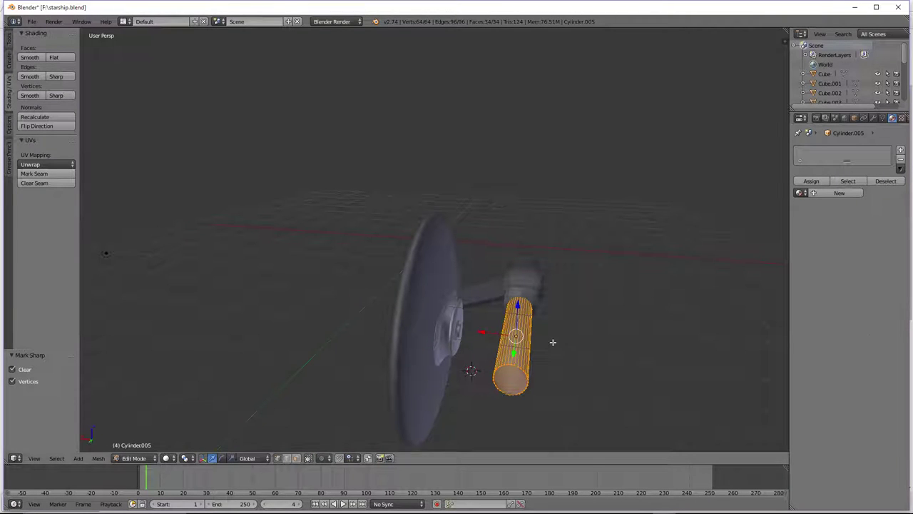
{"action": "key", "text": "Tab"}
Cut the cylinder's shape out of the secondary hull by adding and applying a Boolean Difference modifier that uses Cylinder.005.
{"action": "right_click", "coordinate": [533, 286]}
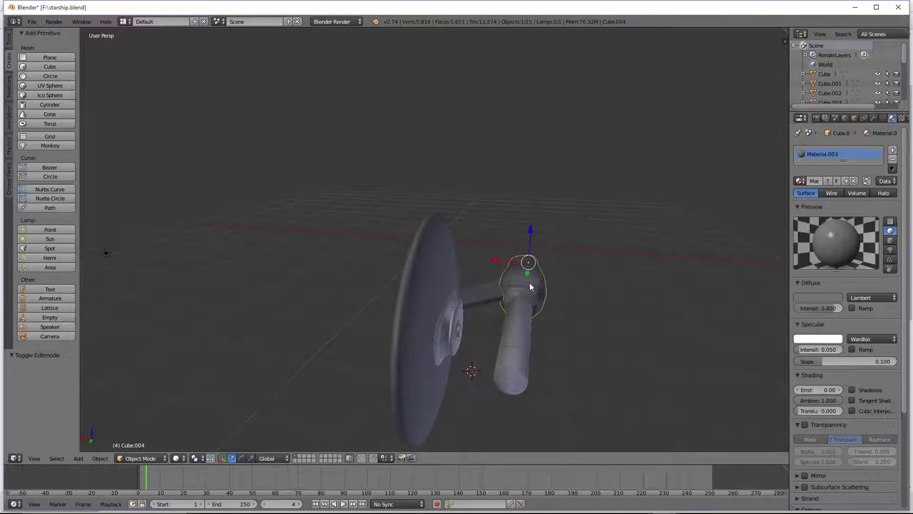
{"action": "right_click", "coordinate": [517, 334]}
{"action": "right_click", "coordinate": [528, 289]}
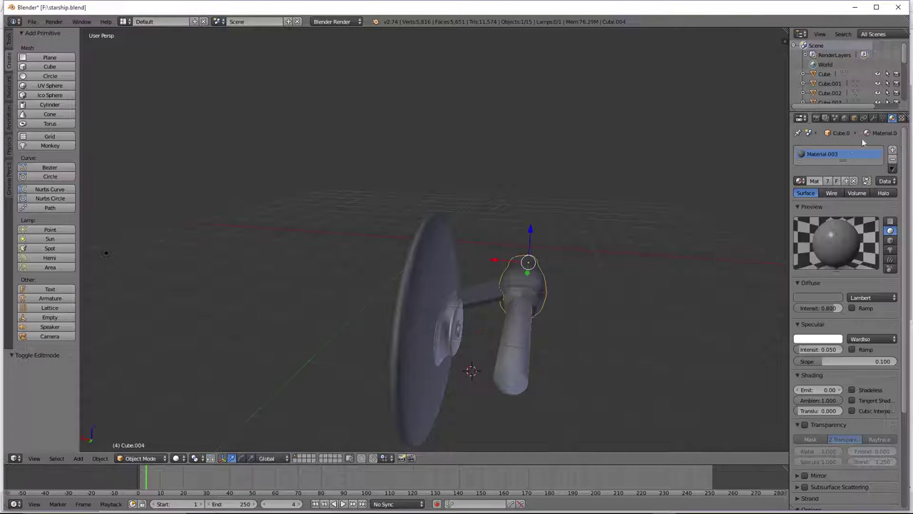
{"action": "left_click", "coordinate": [873, 118]}
{"action": "left_click", "coordinate": [830, 150]}
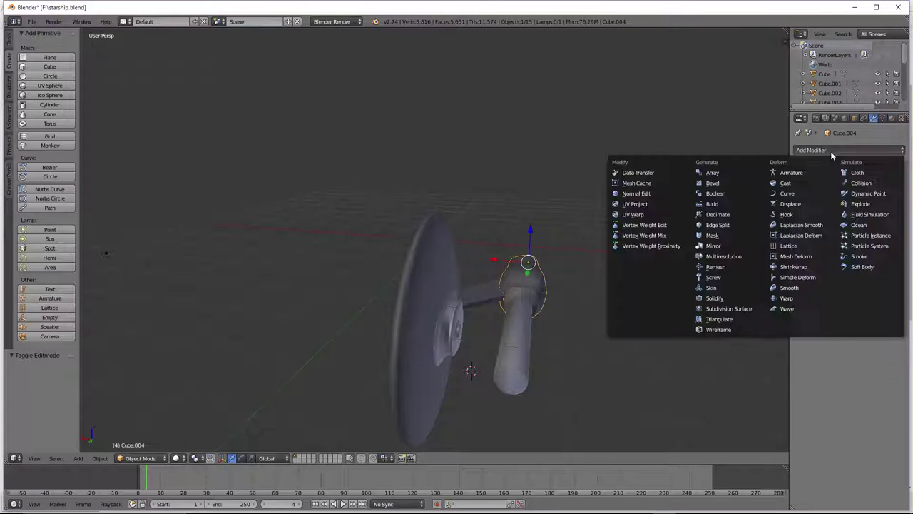
{"action": "left_click", "coordinate": [729, 194]}
{"action": "left_click", "coordinate": [861, 205]}
{"action": "type", "text": "cylinder"}
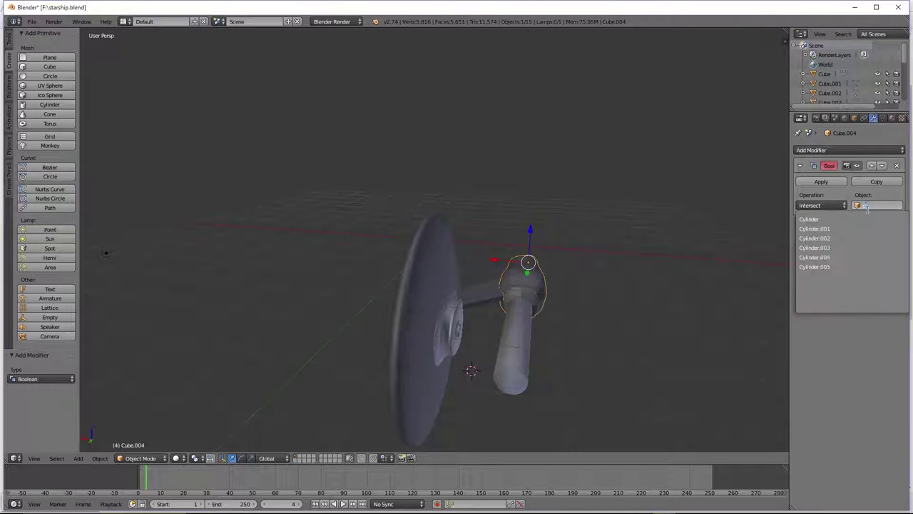
{"action": "left_click", "coordinate": [815, 266]}
{"action": "left_click", "coordinate": [826, 205]}
{"action": "left_click", "coordinate": [829, 171]}
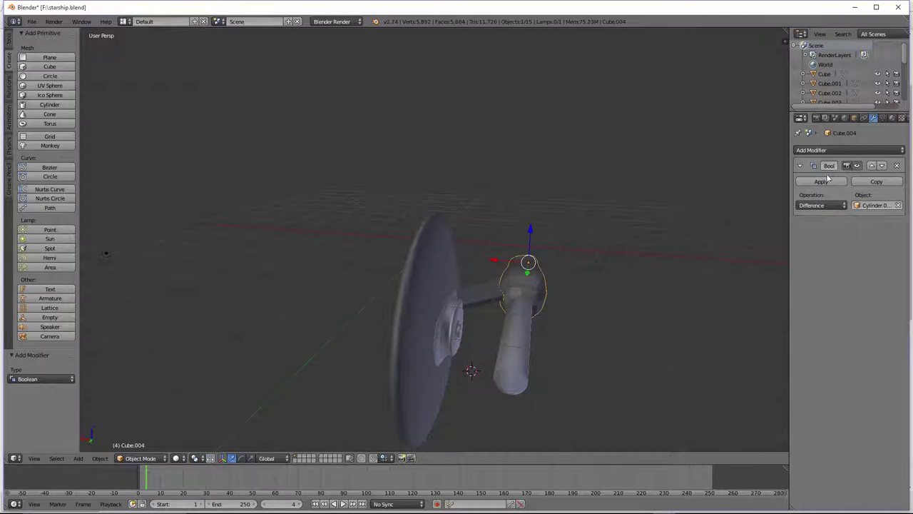
{"action": "left_click", "coordinate": [826, 184]}
Scale the cutting cylinder along Y to about 0.096 so it becomes a thin disc.
{"action": "right_click", "coordinate": [516, 316]}
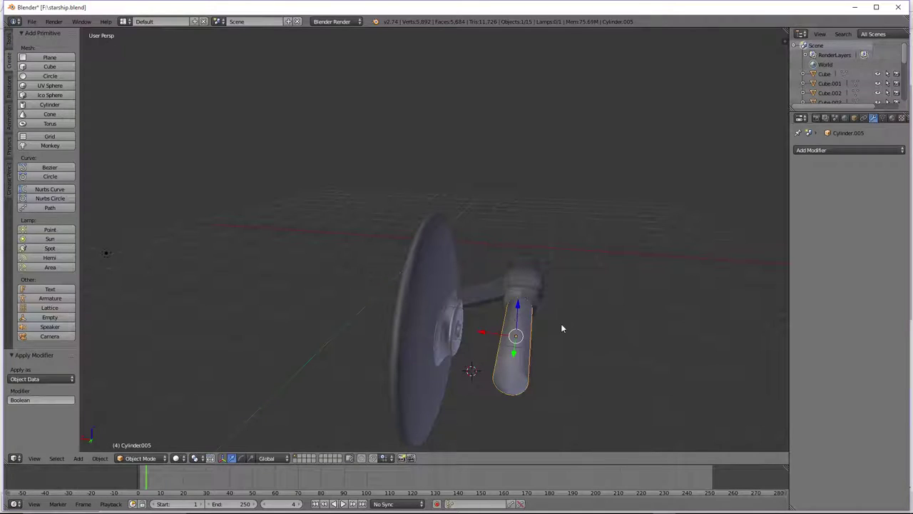
{"action": "key", "text": "s"}
{"action": "key", "text": "x"}
{"action": "key", "text": "y"}
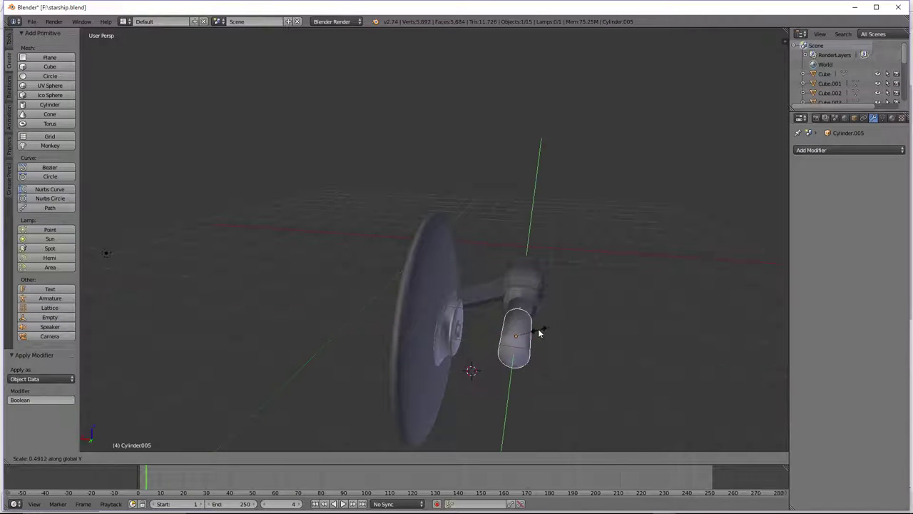
{"action": "left_click", "coordinate": [519, 336]}
{"action": "middle_click_drag", "start_coordinate": [521, 354], "coordinate": [520, 367]}
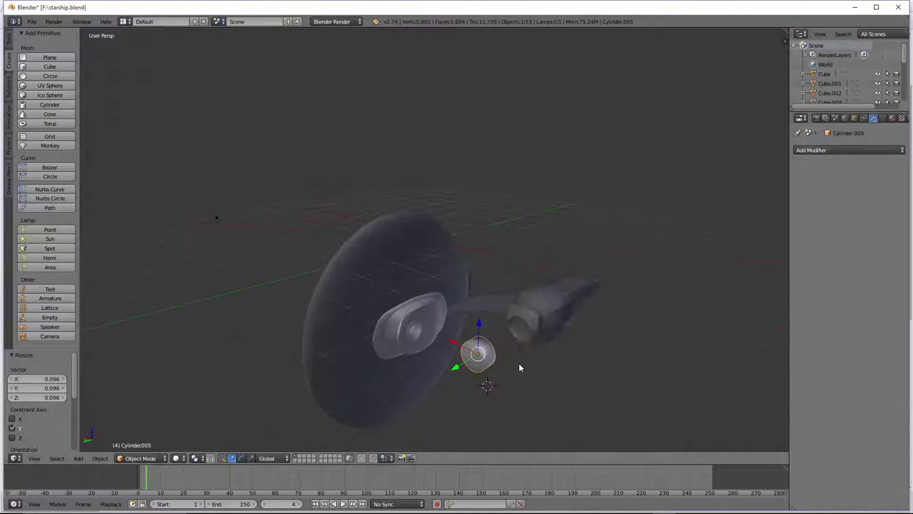
Move the flattened cylinder about -1.97 units along Y into the secondary hull's front opening.
{"action": "key", "text": "g"}
{"action": "key", "text": "y"}
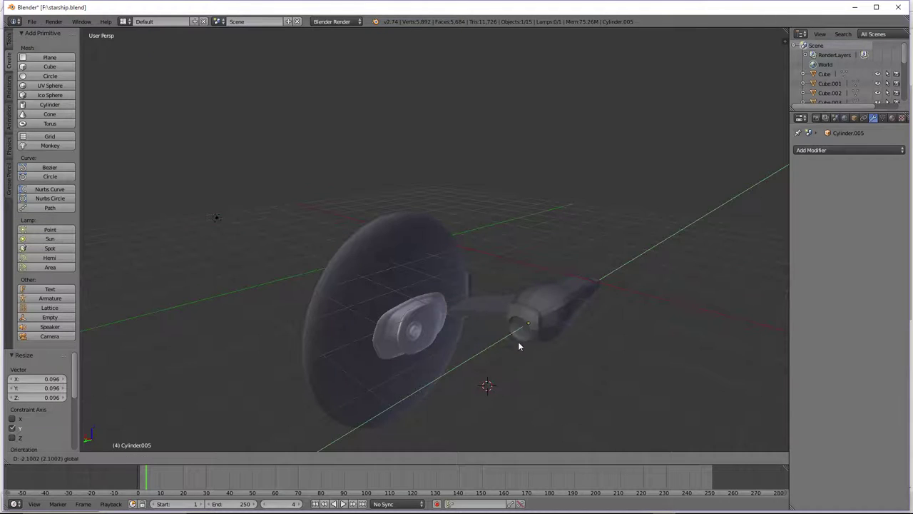
{"action": "left_click", "coordinate": [515, 342]}
{"action": "scroll", "coordinate": [554, 330], "scroll_direction": "up", "scroll_amount": 1}
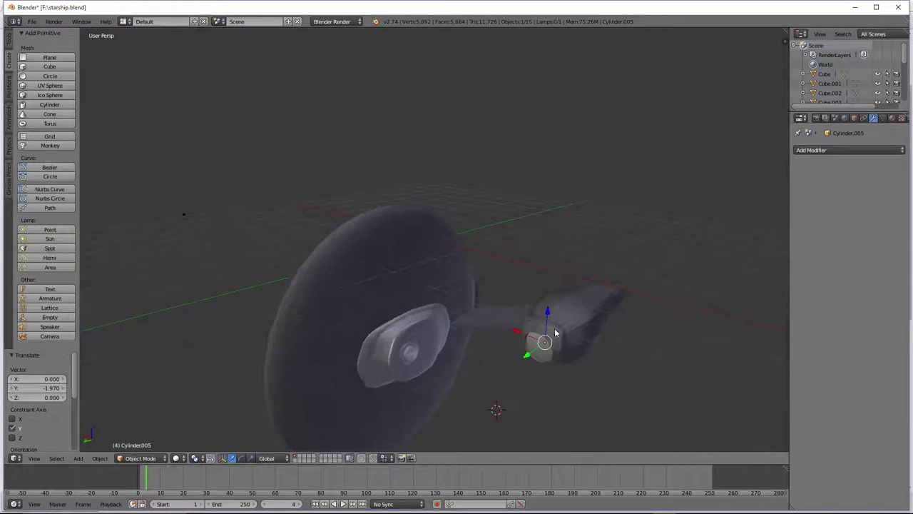
Clear the sharp marking from all edges of the secondary hull in Edit Mode and return to Object Mode.
{"action": "right_click", "coordinate": [578, 328]}
{"action": "key", "text": "Tab"}
{"action": "key", "text": "a"}
{"action": "key", "text": "a"}
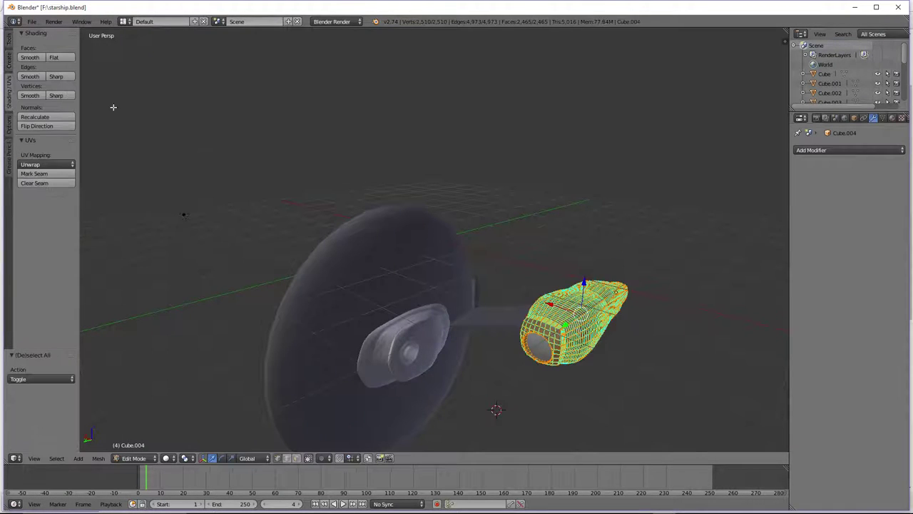
{"action": "left_click", "coordinate": [30, 76]}
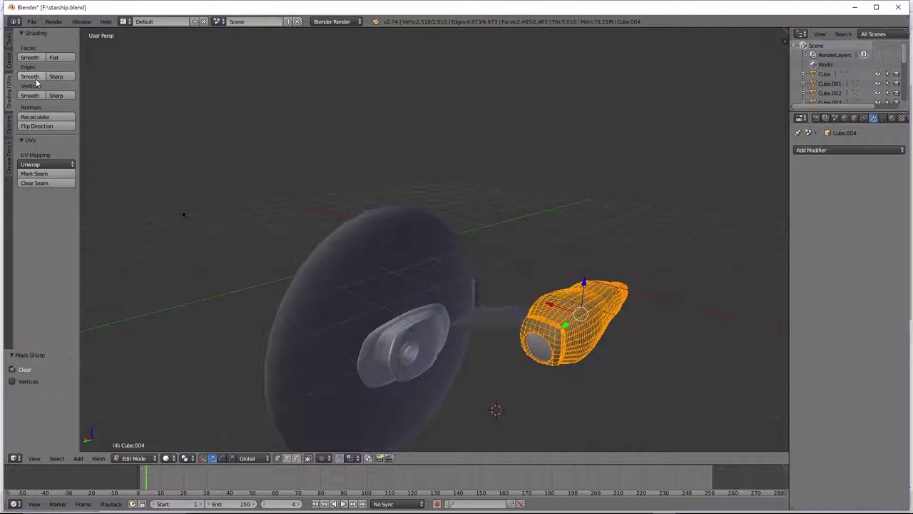
{"action": "key", "text": "a"}
{"action": "key", "text": "a"}
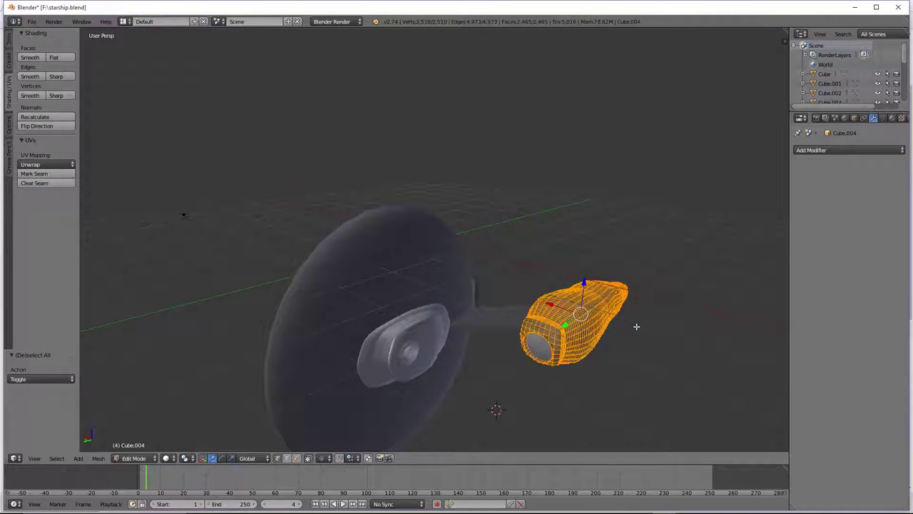
{"action": "key", "text": "a"}
{"action": "key", "text": "Tab"}
{"action": "scroll", "coordinate": [637, 330], "scroll_direction": "up", "scroll_amount": 1}
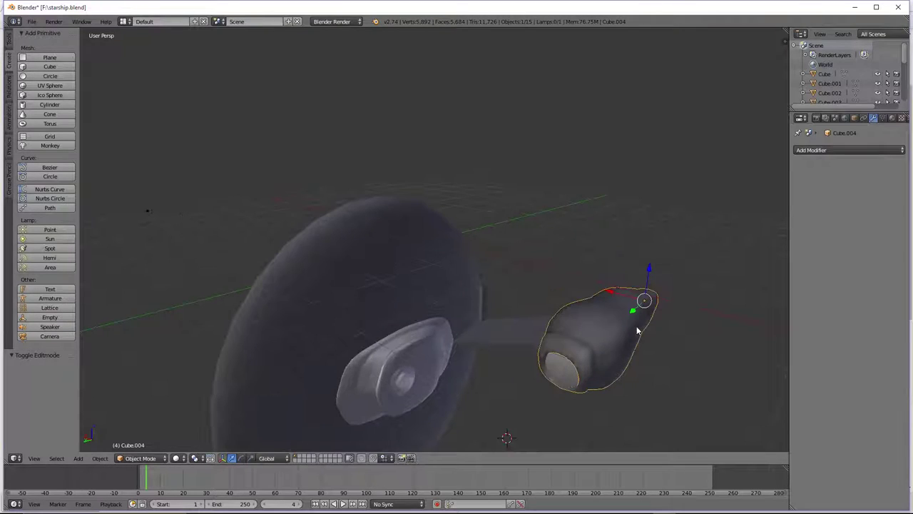
Split the non-planar faces of the entire secondary hull mesh in Edit Mode and return to Object Mode.
{"action": "key", "text": "KP_2"}
{"action": "key", "text": "KP_4"}
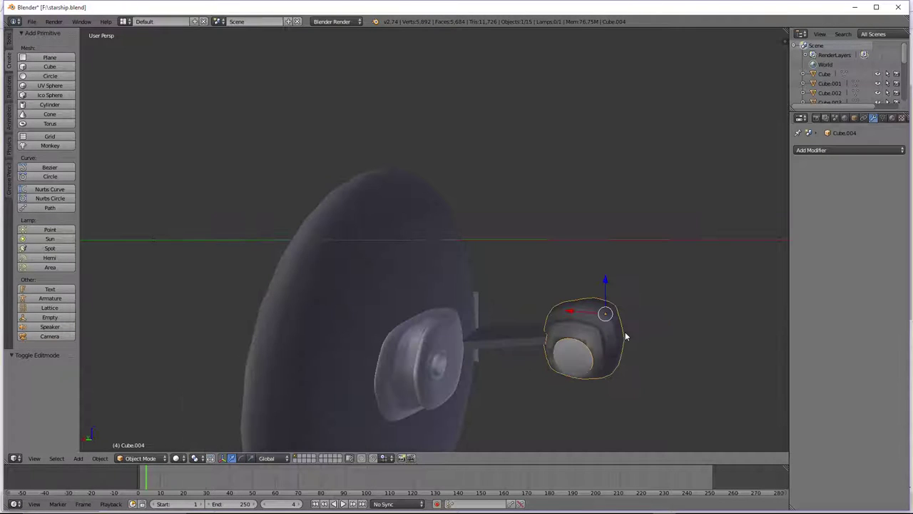
{"action": "key", "text": "Tab"}
{"action": "key", "text": "a"}
{"action": "left_click", "coordinate": [97, 458]}
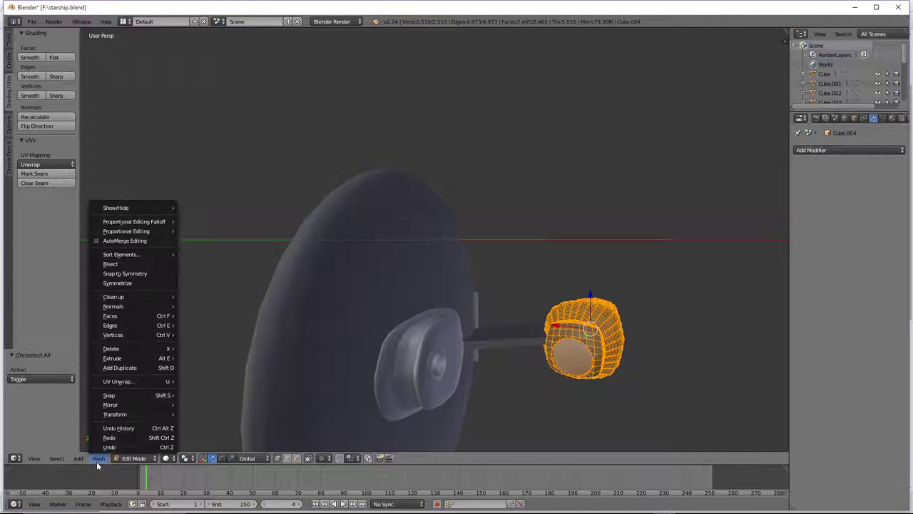
{"action": "mouse_move", "coordinate": [132, 297]}
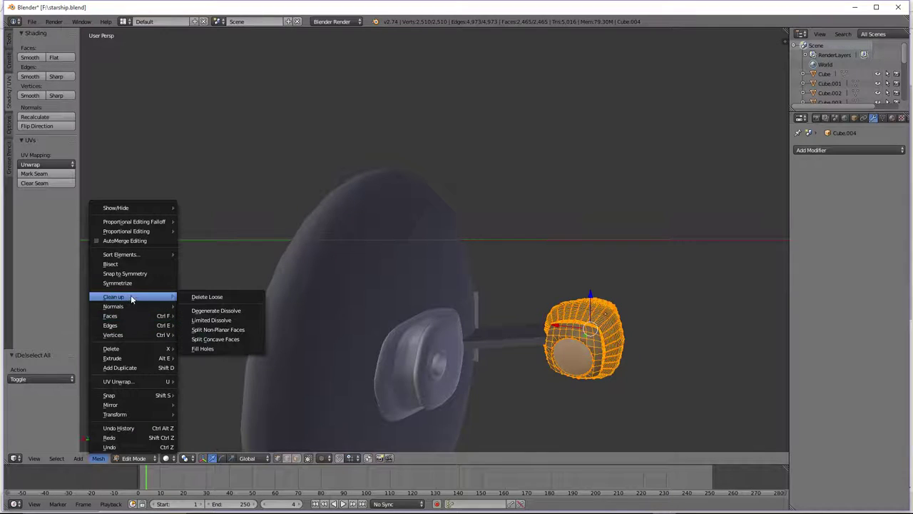
{"action": "left_click", "coordinate": [233, 330]}
{"action": "key", "text": "Tab"}
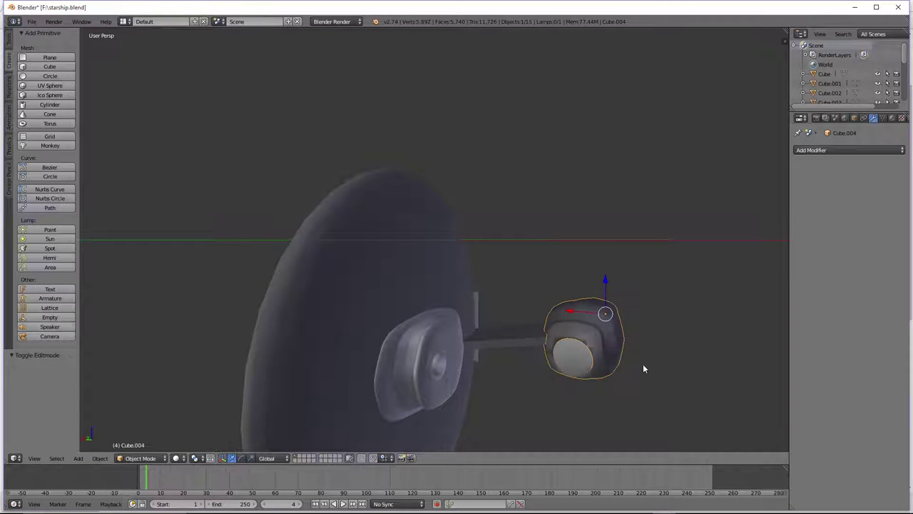
Inspect the hull's front opening from several angles, preview it in Rendered shading and switch the viewport to Material shading.
{"action": "key", "text": "KP_6"}
{"action": "key", "text": "KP_6"}
{"action": "key", "text": "KP_6"}
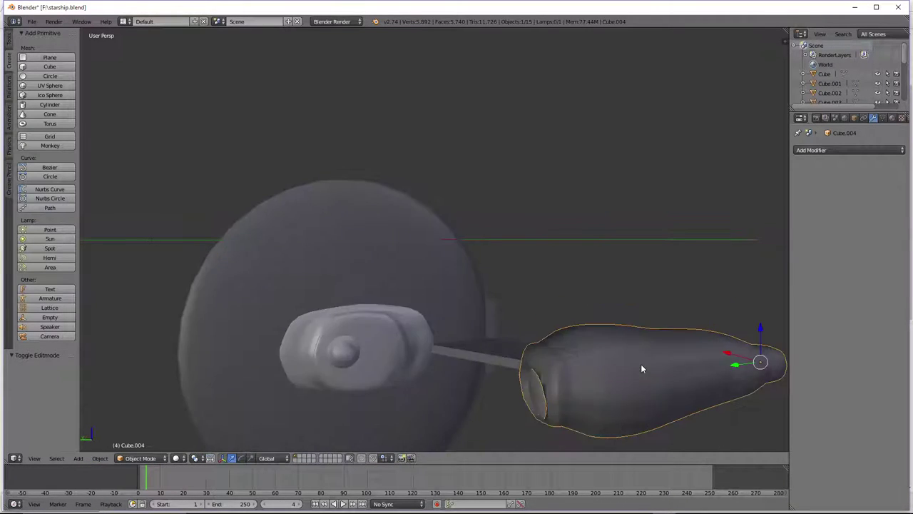
{"action": "key", "text": "KP_4"}
{"action": "key", "text": "KP_4"}
{"action": "key", "text": "KP_2"}
{"action": "scroll", "coordinate": [642, 368], "scroll_direction": "down", "scroll_amount": 1}
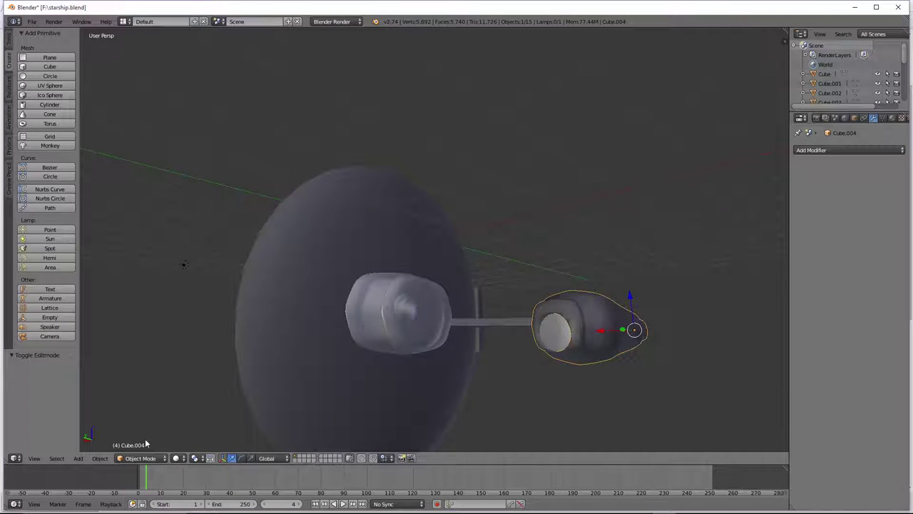
{"action": "left_click", "coordinate": [178, 458]}
{"action": "left_click", "coordinate": [200, 397]}
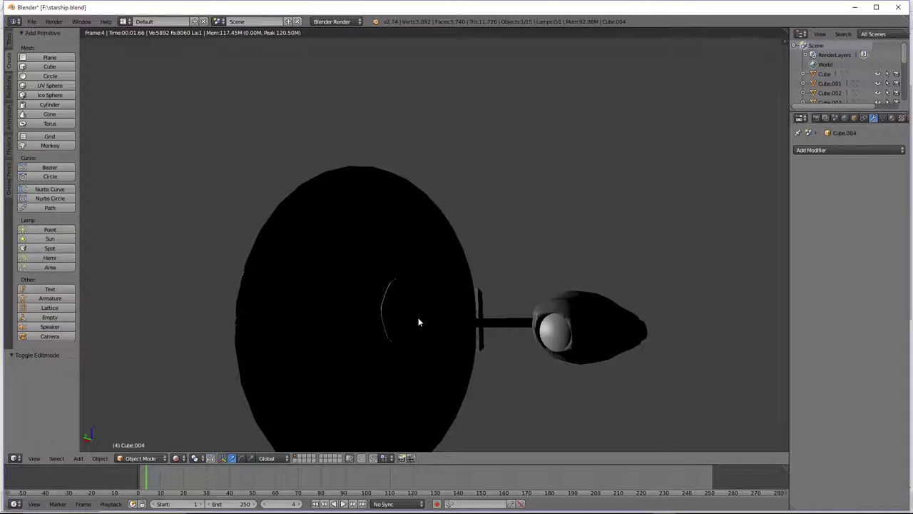
{"action": "left_click", "coordinate": [176, 457]}
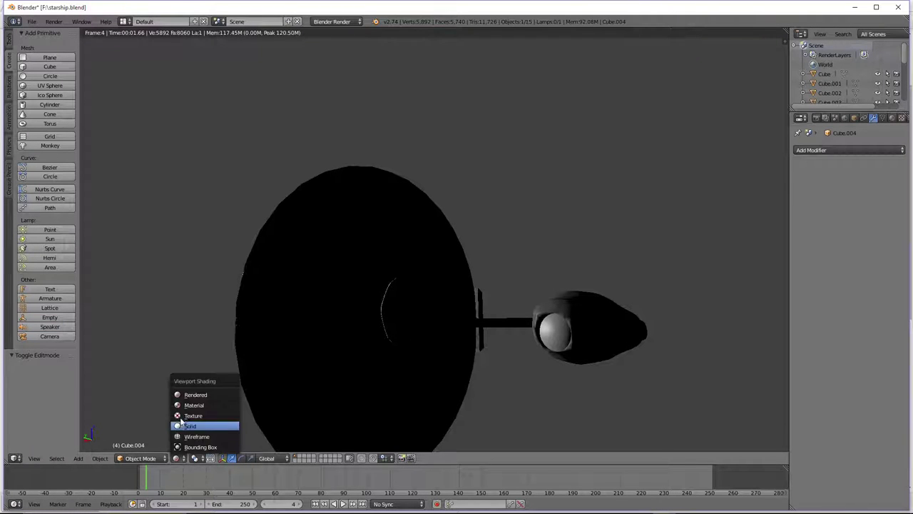
{"action": "left_click", "coordinate": [192, 406]}
Assign Material.003 to the rounded housing at the saucer's centre and to the larger cylinder mounted on it.
{"action": "right_click", "coordinate": [391, 316]}
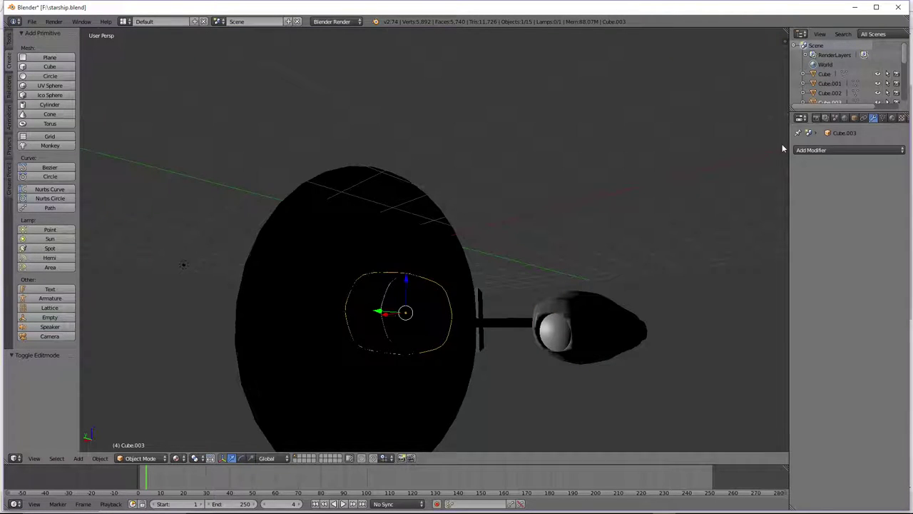
{"action": "left_click", "coordinate": [893, 118]}
{"action": "left_click", "coordinate": [799, 180]}
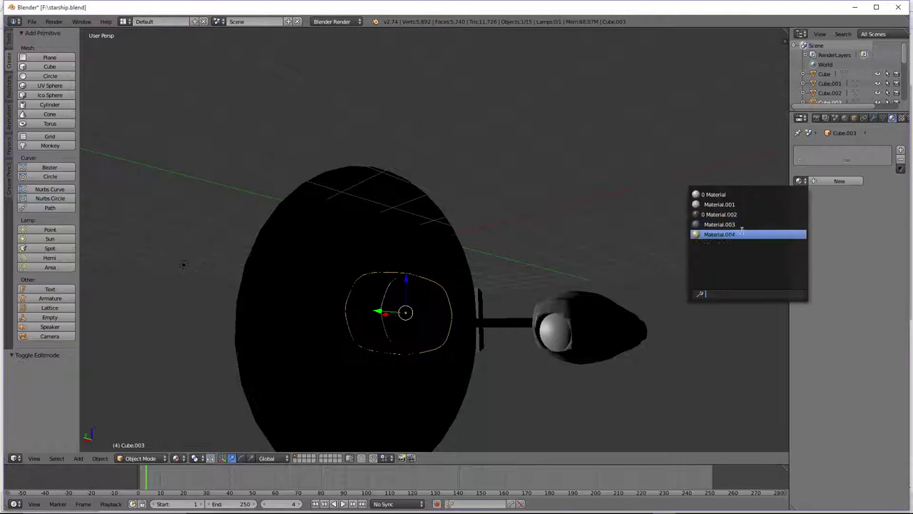
{"action": "left_click", "coordinate": [724, 224]}
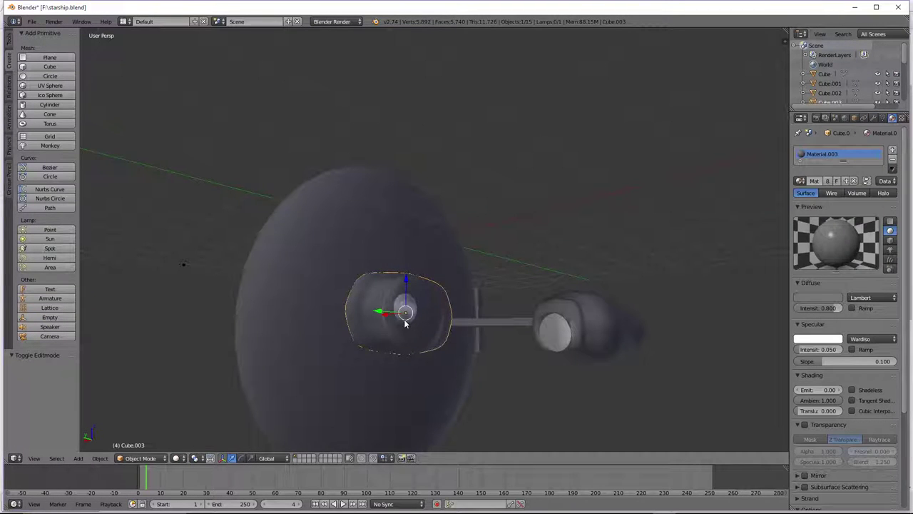
{"action": "right_click", "coordinate": [404, 317]}
{"action": "scroll", "coordinate": [428, 325], "scroll_direction": "up", "scroll_amount": 4}
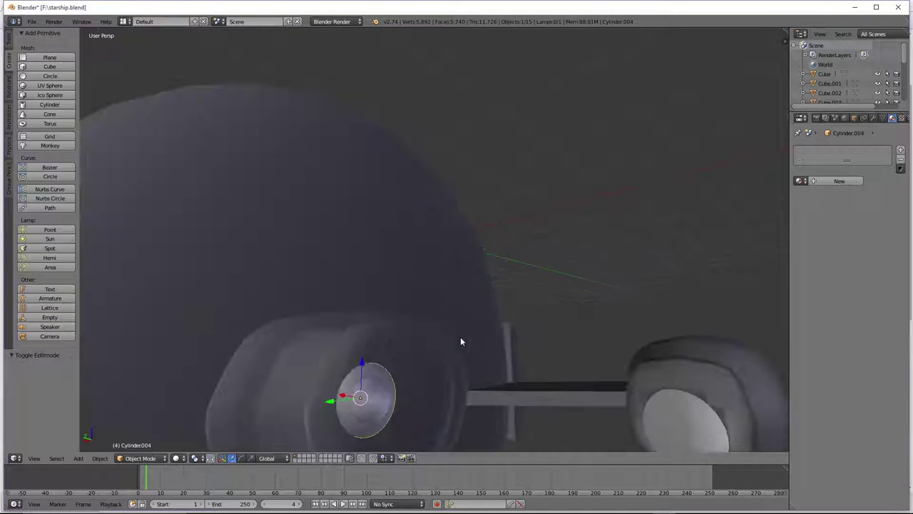
{"action": "left_click", "coordinate": [803, 181]}
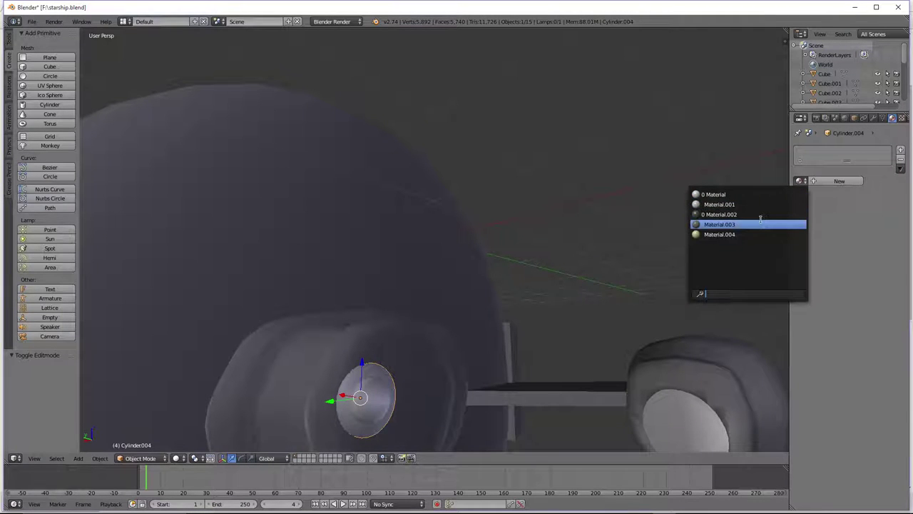
{"action": "left_click", "coordinate": [760, 222]}
Assign Material.004 to the small cylinder at the centre of the saucer's housing.
{"action": "scroll", "coordinate": [597, 289], "scroll_direction": "down", "scroll_amount": 4}
{"action": "middle_click_drag", "start_coordinate": [597, 289], "coordinate": [433, 351]}
{"action": "right_click", "coordinate": [466, 311]}
{"action": "right_click", "coordinate": [409, 312]}
{"action": "left_click", "coordinate": [803, 181]}
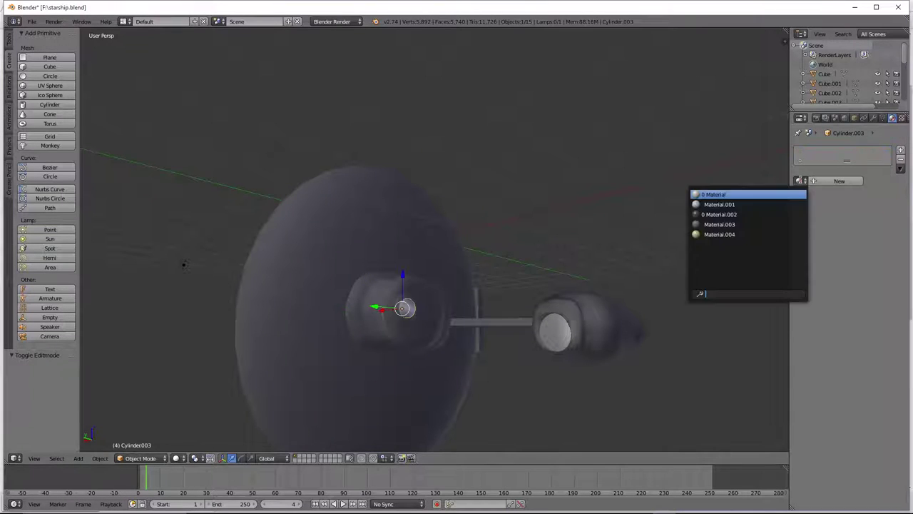
{"action": "left_click", "coordinate": [752, 233]}
Give the secondary hull's front disc its own copy of Material.004 with a golden yellow diffuse colour and specular intensity 0.
{"action": "right_click", "coordinate": [578, 328]}
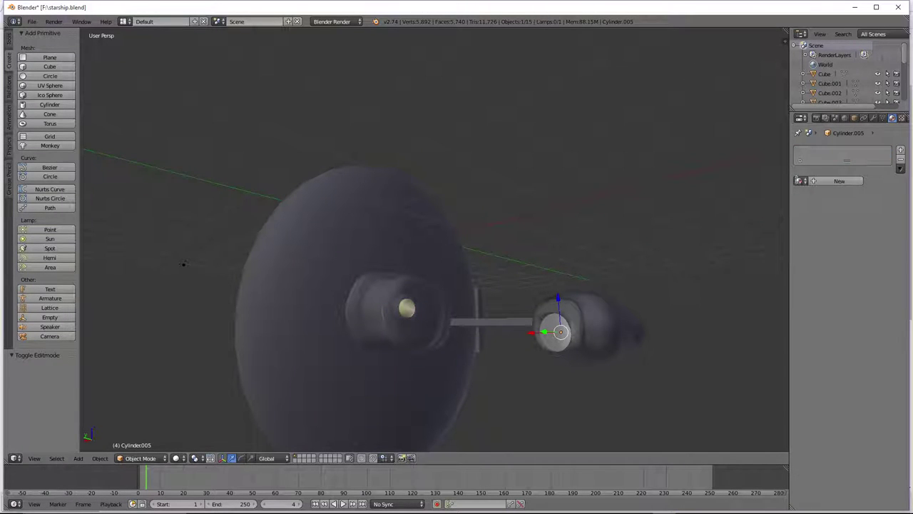
{"action": "left_click", "coordinate": [803, 181]}
{"action": "left_click", "coordinate": [738, 235]}
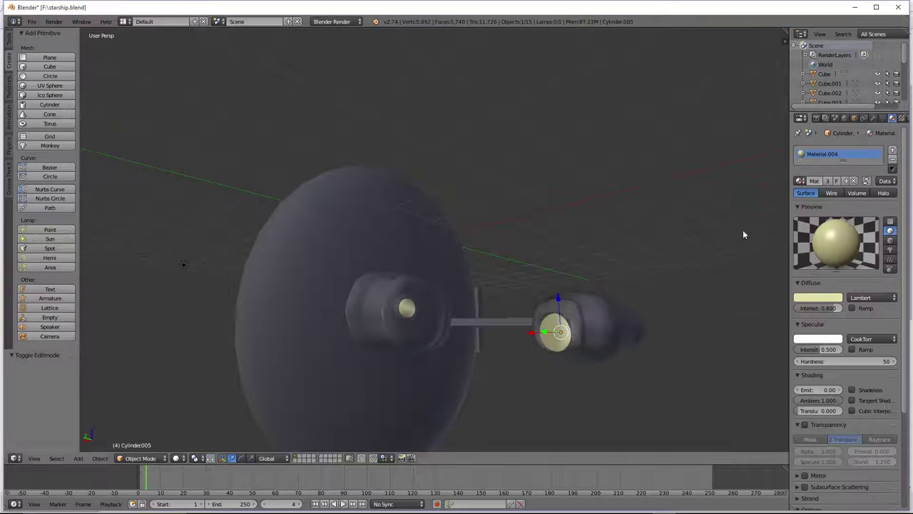
{"action": "left_click", "coordinate": [845, 181]}
{"action": "left_click", "coordinate": [810, 298]}
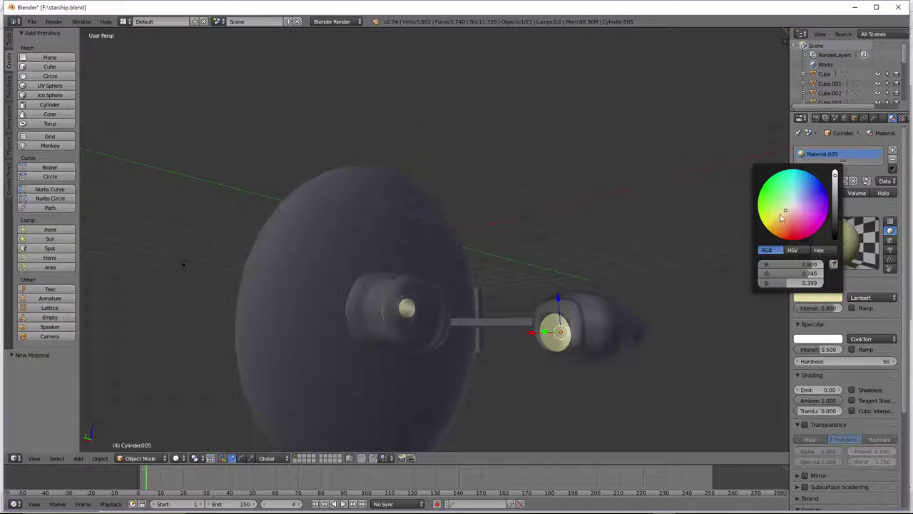
{"action": "mouse_move", "coordinate": [780, 215]}
{"action": "left_mouse_down"}
{"action": "mouse_move", "coordinate": [779, 228]}
{"action": "mouse_move", "coordinate": [772, 221]}
{"action": "left_mouse_up"}
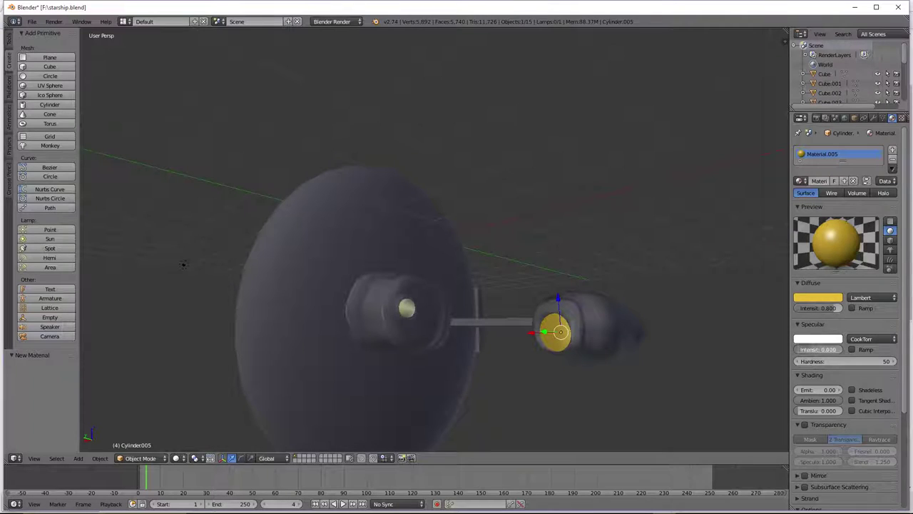
Switch to the browser to check the starship reference picture, return to Blender and view the front disc from another angle.
{"action": "key", "text": "alt+Tab"}
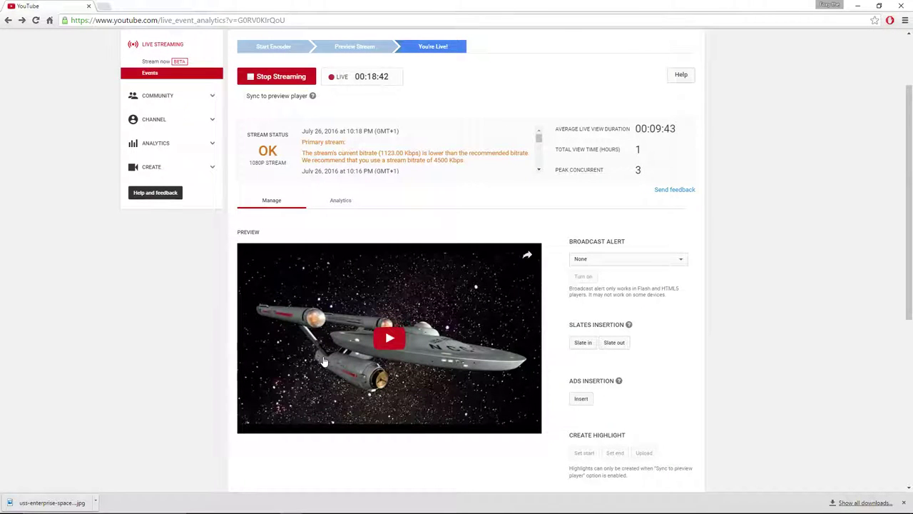
{"action": "key", "text": "alt+Tab"}
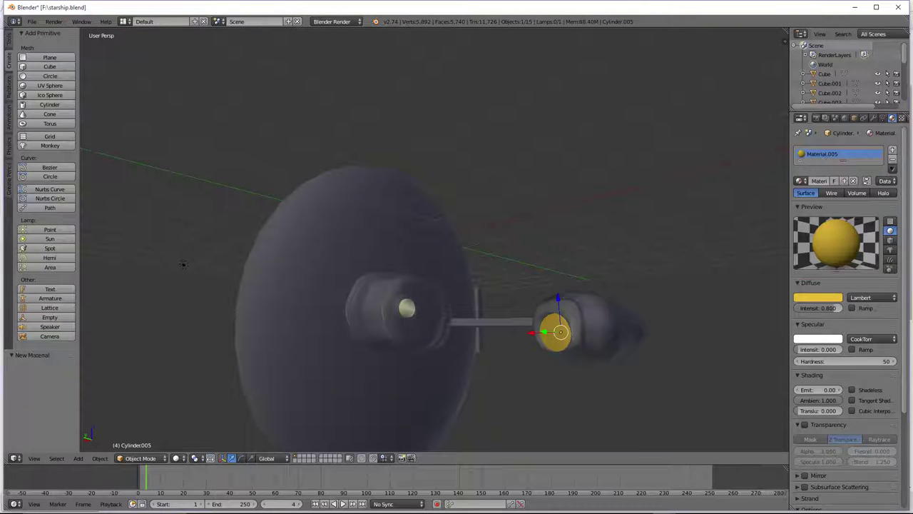
{"action": "middle_click_drag", "start_coordinate": [590, 352], "coordinate": [593, 351]}
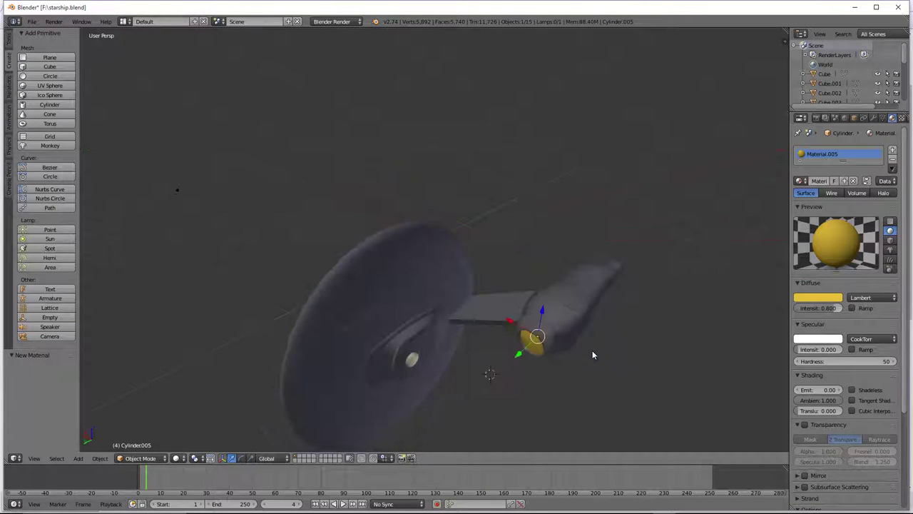
Paste a copy of the yellow front disc, move it forward along global Y and scale it to about 0.594.
{"action": "key", "text": "ctrl+v"}
{"action": "key", "text": "g"}
{"action": "key", "text": "y"}
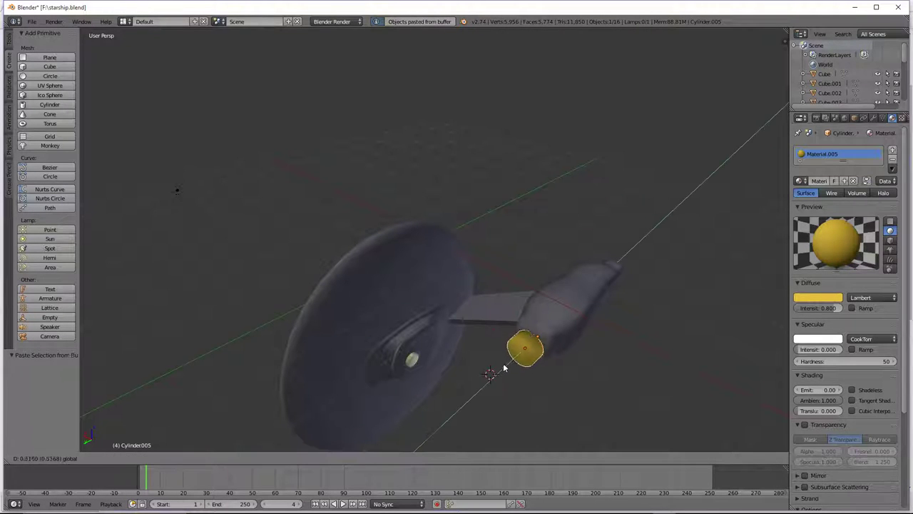
{"action": "left_click", "coordinate": [604, 363]}
{"action": "key", "text": "s"}
{"action": "left_click", "coordinate": [569, 363]}
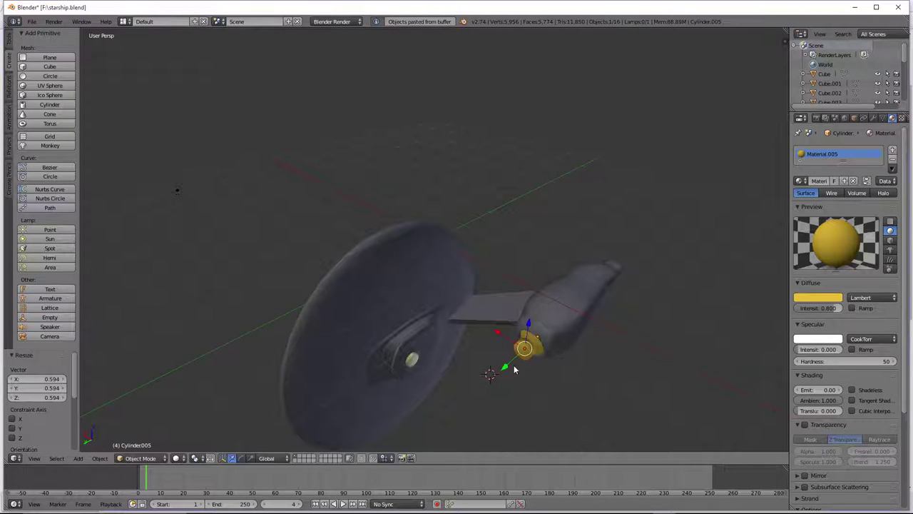
Move the smaller yellow disc about -0.296 along Y to set it against the secondary hull's front disc.
{"action": "key", "text": "g"}
{"action": "key", "text": "y"}
{"action": "left_click", "coordinate": [516, 361]}
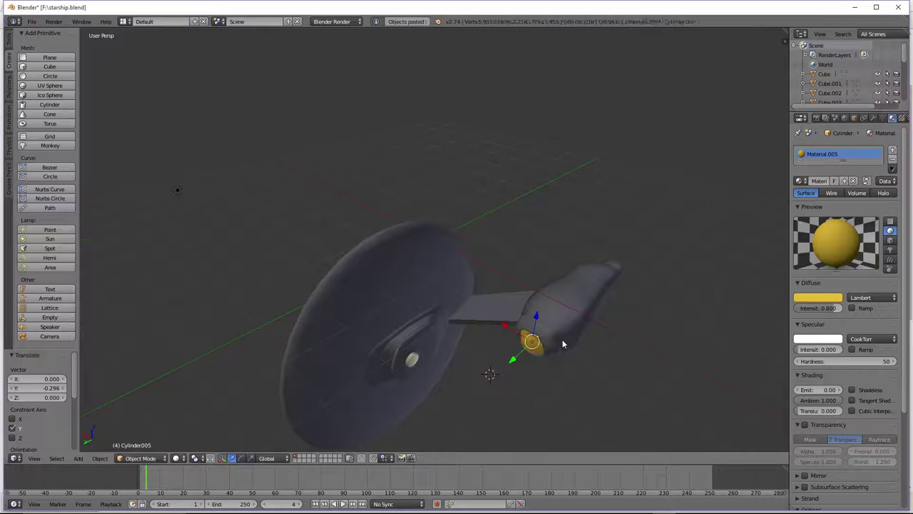
{"action": "middle_click_drag", "start_coordinate": [562, 341], "coordinate": [555, 281]}
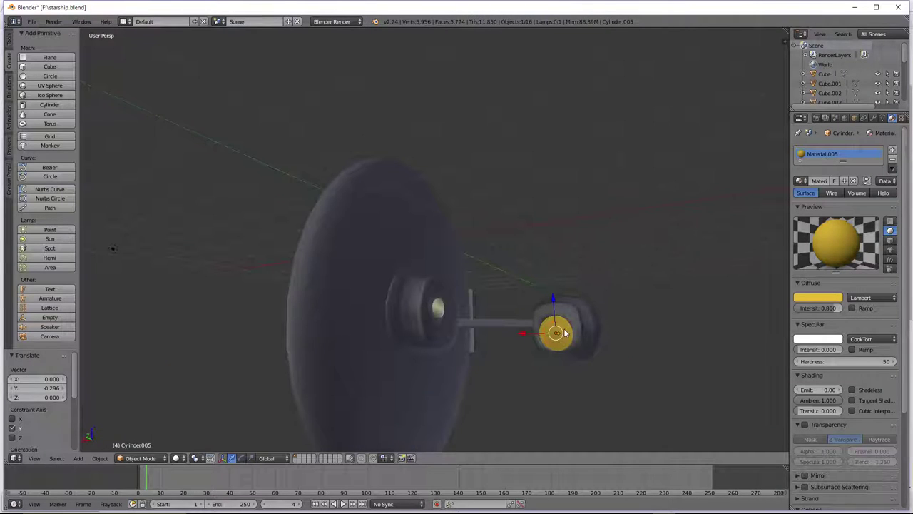
{"action": "middle_click_drag", "start_coordinate": [563, 328], "coordinate": [564, 329]}
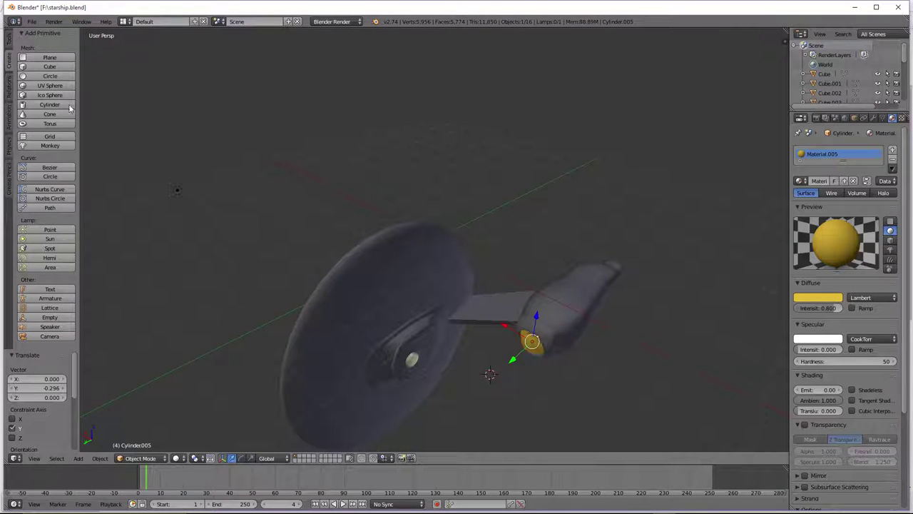
Add a UV sphere with 32 segments and 16 rings, and move it about 3.747 along X and 2.155 along Y.
{"action": "left_click", "coordinate": [49, 85]}
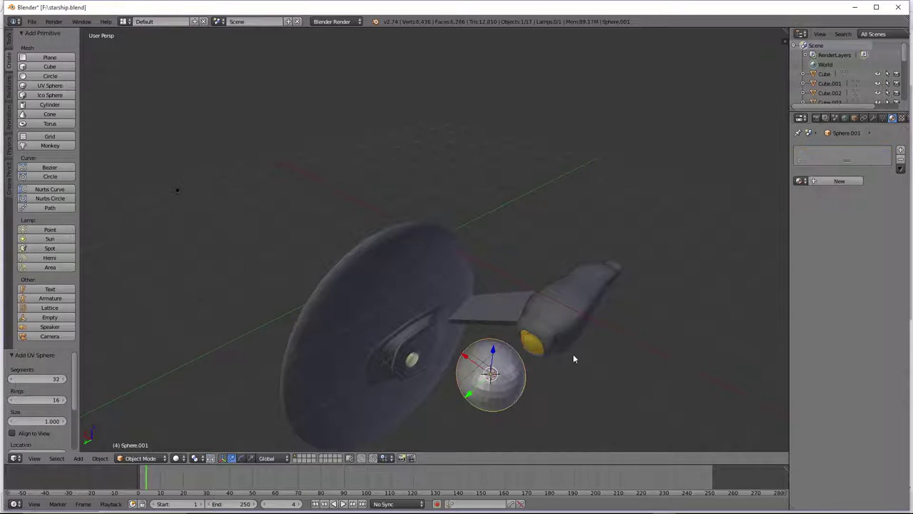
{"action": "middle_click_drag", "start_coordinate": [569, 355], "coordinate": [555, 357]}
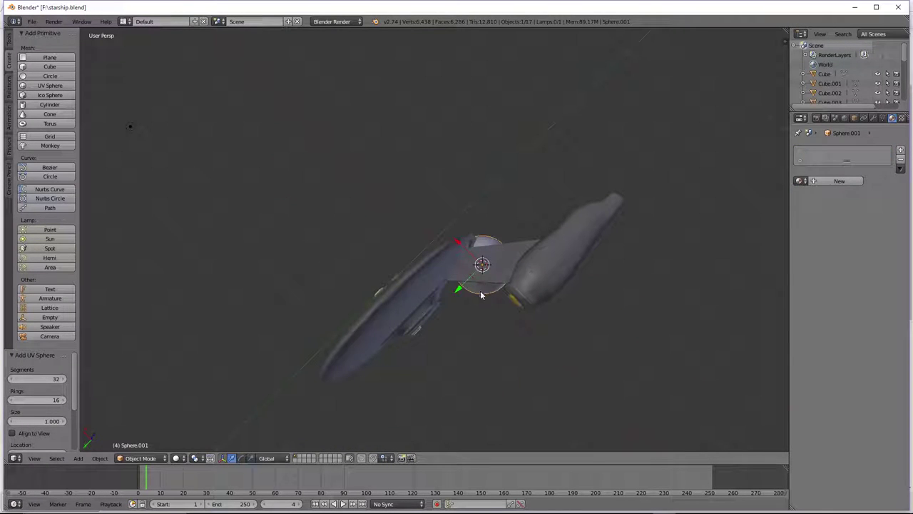
{"action": "left_click_drag", "start_coordinate": [471, 258], "coordinate": [393, 174]}
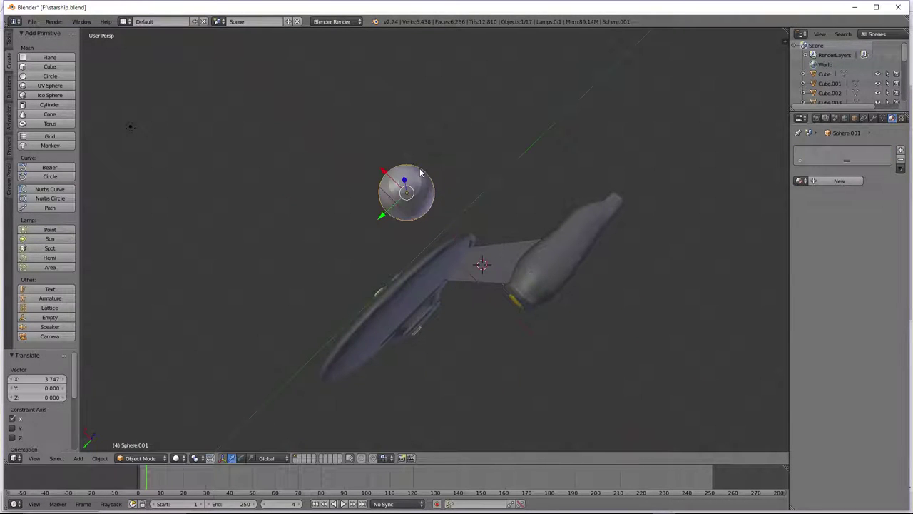
{"action": "key", "text": "KP_3"}
{"action": "key", "text": "g"}
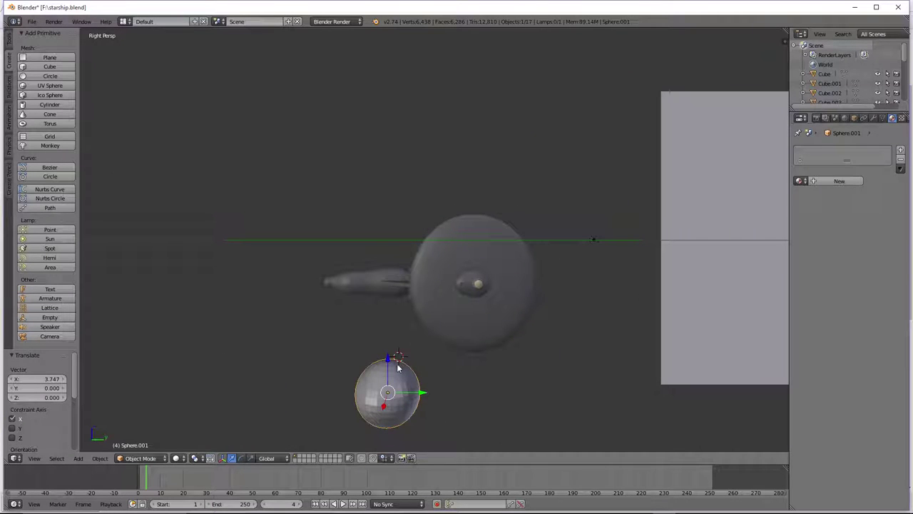
{"action": "key", "text": "z"}
{"action": "key", "text": "y"}
{"action": "left_click", "coordinate": [493, 286]}
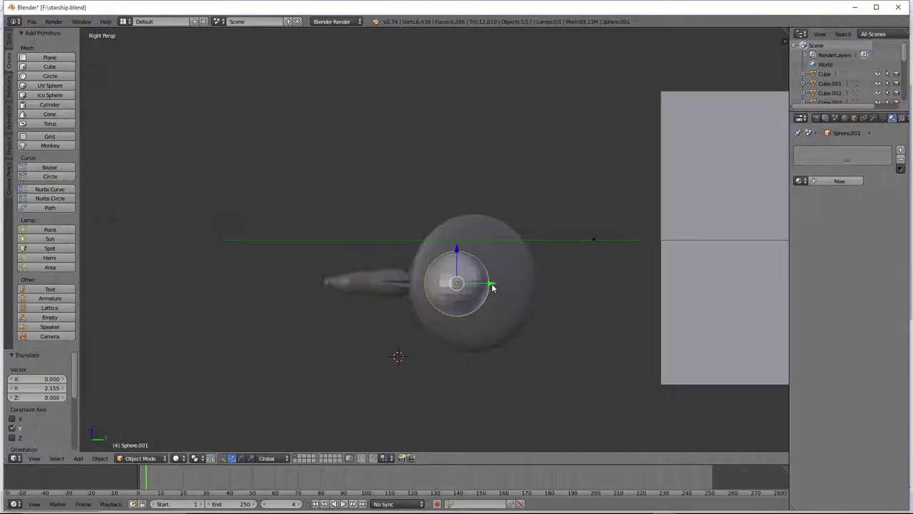
Delete the vertices of the new sphere's lower half in wireframe view.
{"action": "key", "text": "z"}
{"action": "key", "text": "Tab"}
{"action": "key", "text": "a"}
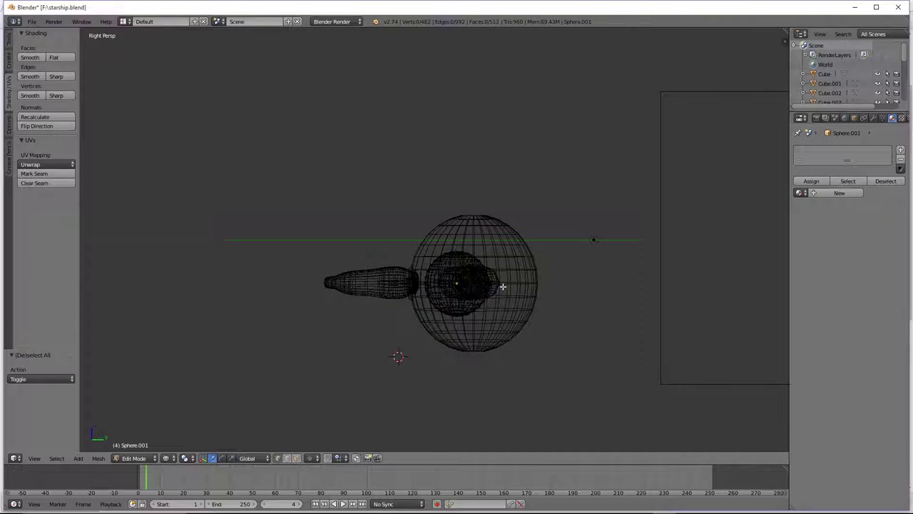
{"action": "key", "text": "b"}
{"action": "left_click_drag", "start_coordinate": [508, 285], "coordinate": [309, 349]}
{"action": "key", "text": "x"}
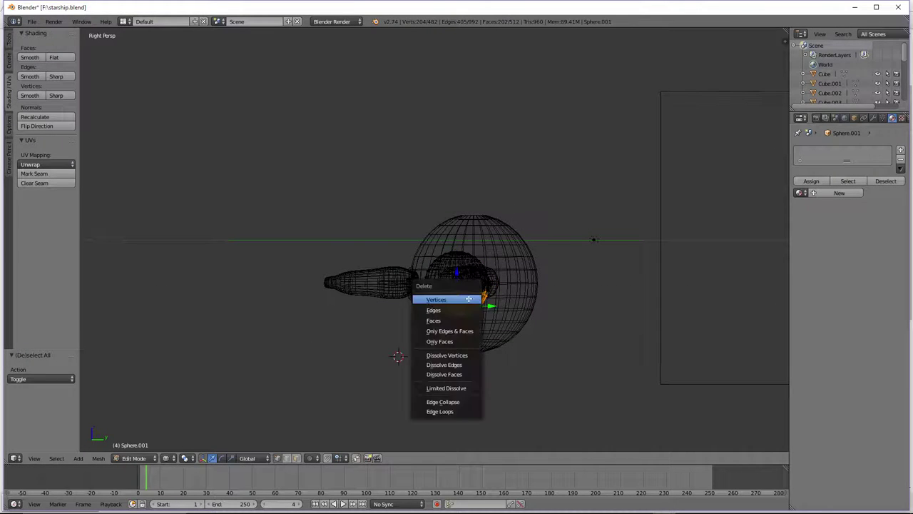
{"action": "left_click", "coordinate": [468, 300]}
{"action": "scroll", "coordinate": [500, 314], "scroll_direction": "up", "scroll_amount": 2}
{"action": "key", "text": "KP_2"}
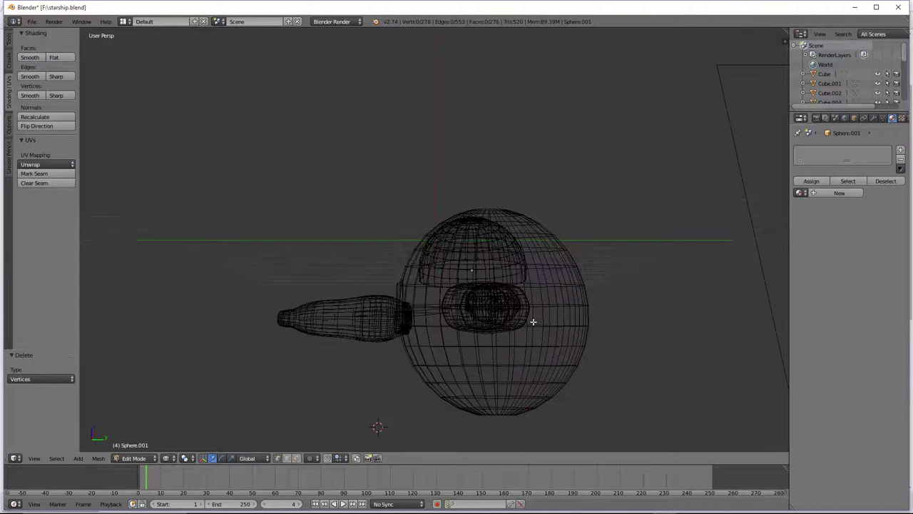
Delete the leftover row of vertices hanging below the half sphere's rim and return to solid shading.
{"action": "key", "text": "c"}
{"action": "mouse_move", "coordinate": [530, 288]}
{"action": "left_mouse_down"}
{"action": "mouse_move", "coordinate": [490, 295]}
{"action": "mouse_move", "coordinate": [425, 287]}
{"action": "left_mouse_up"}
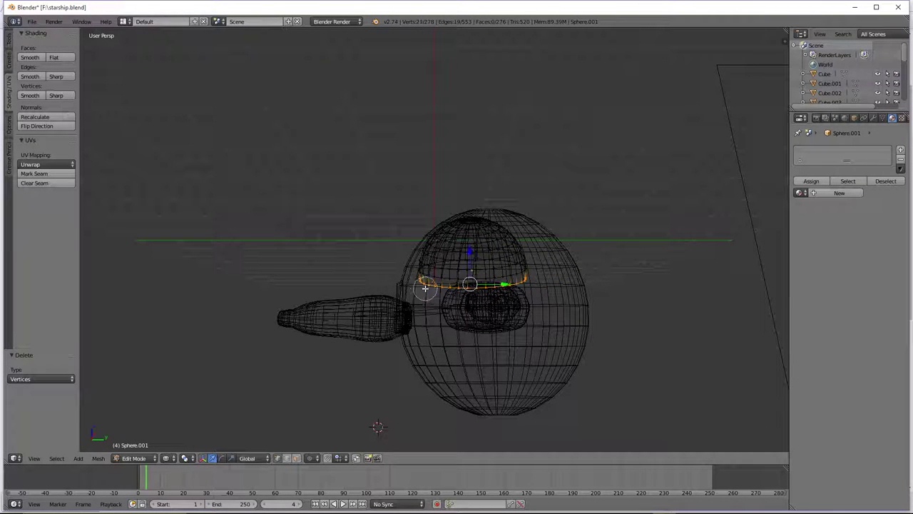
{"action": "right_click", "coordinate": [425, 288]}
{"action": "middle_click_drag", "start_coordinate": [430, 288], "coordinate": [477, 293]}
{"action": "key", "text": "x"}
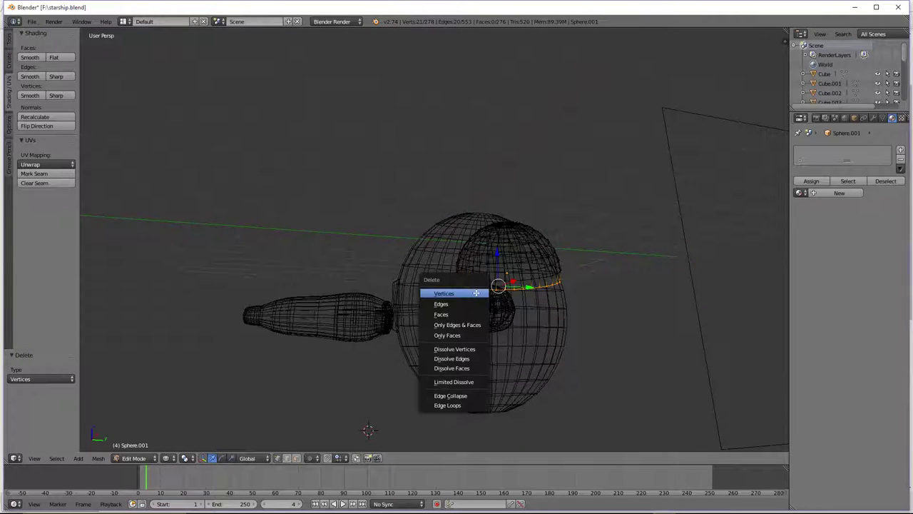
{"action": "left_click", "coordinate": [476, 292]}
{"action": "key", "text": "z"}
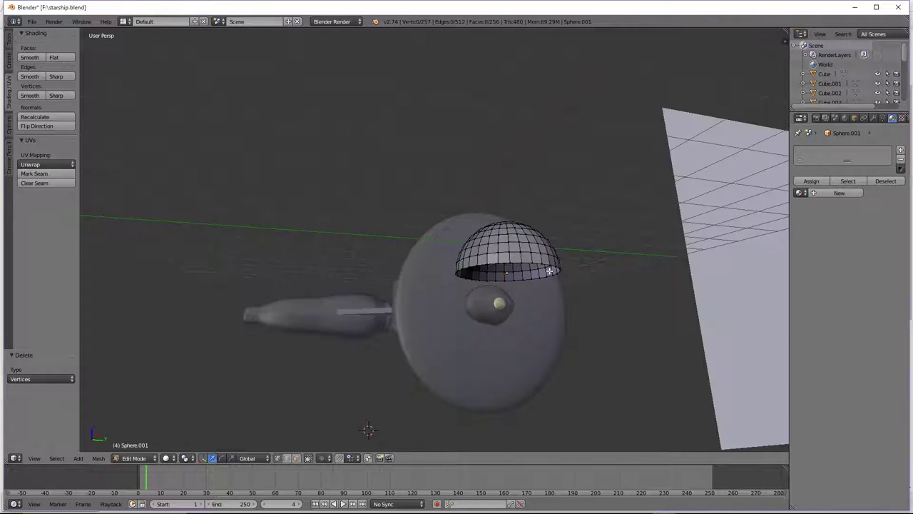
Smooth the half sphere's faces and vertices, and check the starship reference picture in the browser before returning to Blender.
{"action": "key", "text": "Tab"}
{"action": "key", "text": "Tab"}
{"action": "key", "text": "a"}
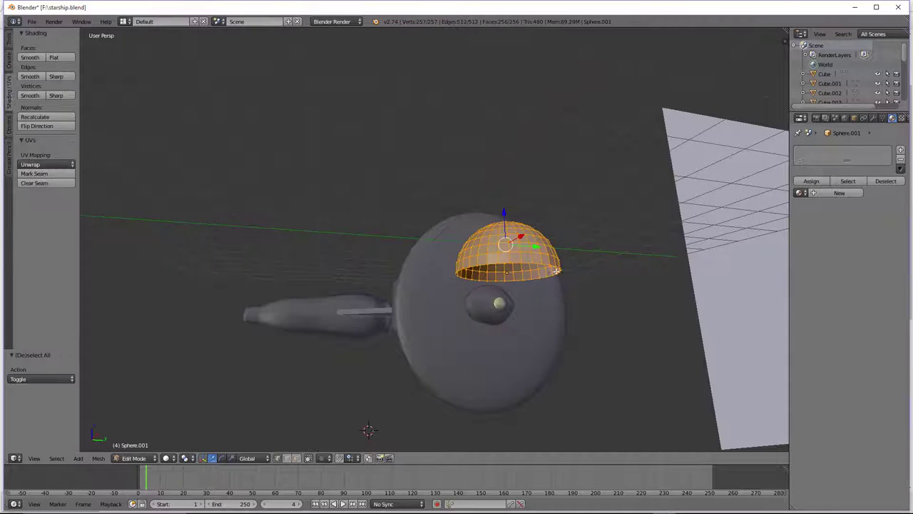
{"action": "left_click", "coordinate": [30, 57]}
{"action": "left_click", "coordinate": [31, 94]}
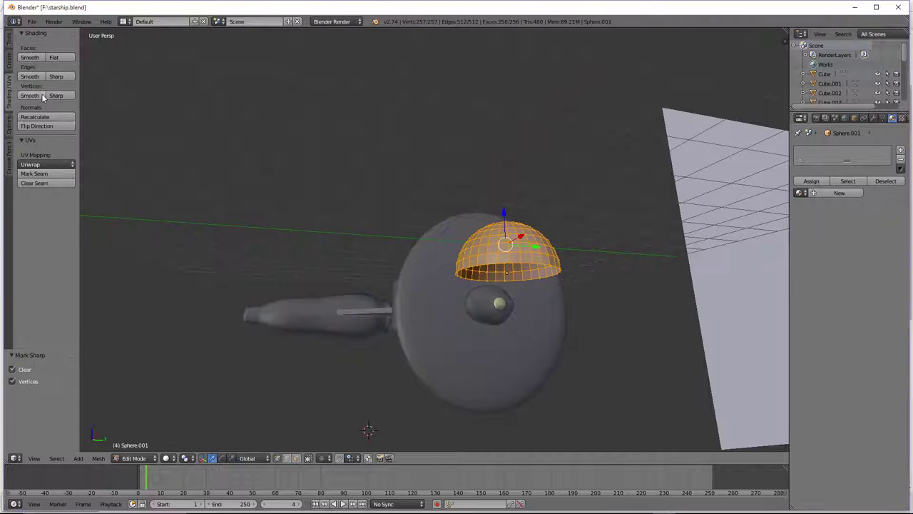
{"action": "key", "text": "alt+Tab"}
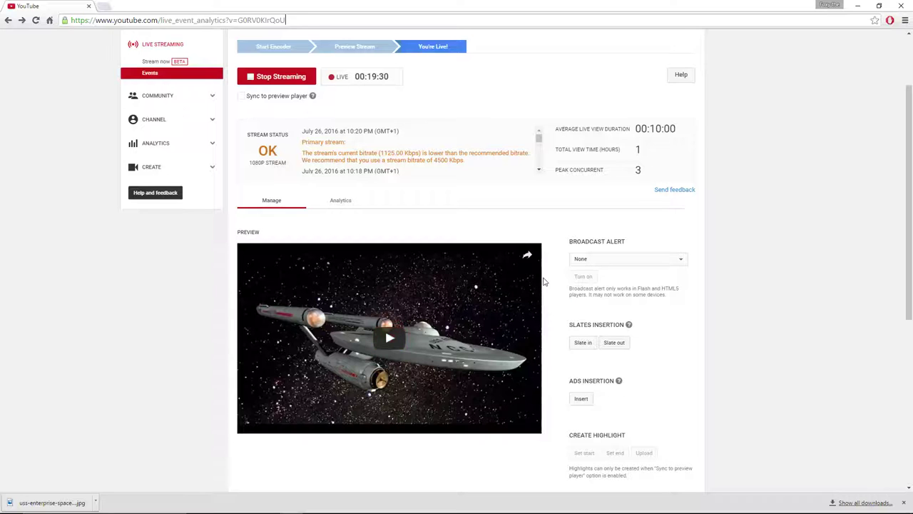
{"action": "key", "text": "alt+Tab"}
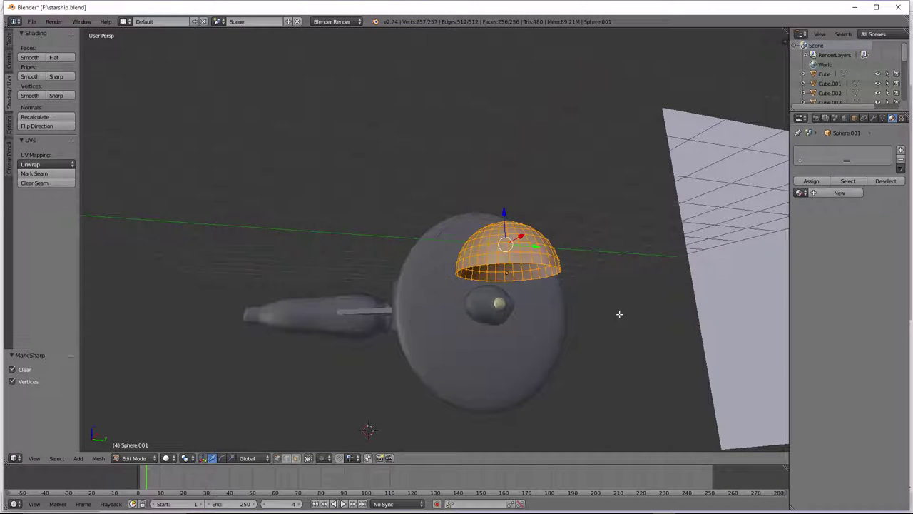
Flatten the half sphere along Z to about 0.49 and rotate the object 90 degrees about the X axis.
{"action": "key", "text": "s"}
{"action": "key", "text": "z"}
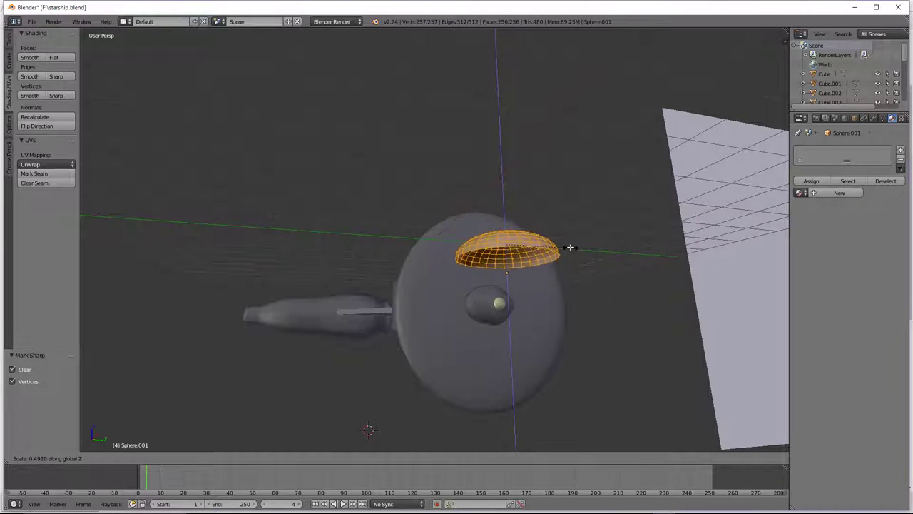
{"action": "left_click", "coordinate": [566, 244]}
{"action": "key", "text": "Tab"}
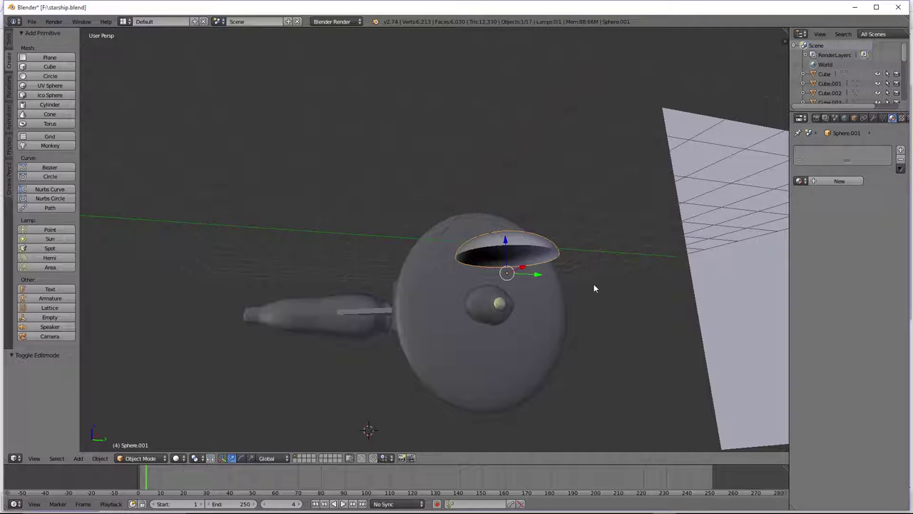
{"action": "key", "text": "r"}
{"action": "type", "text": "x"}
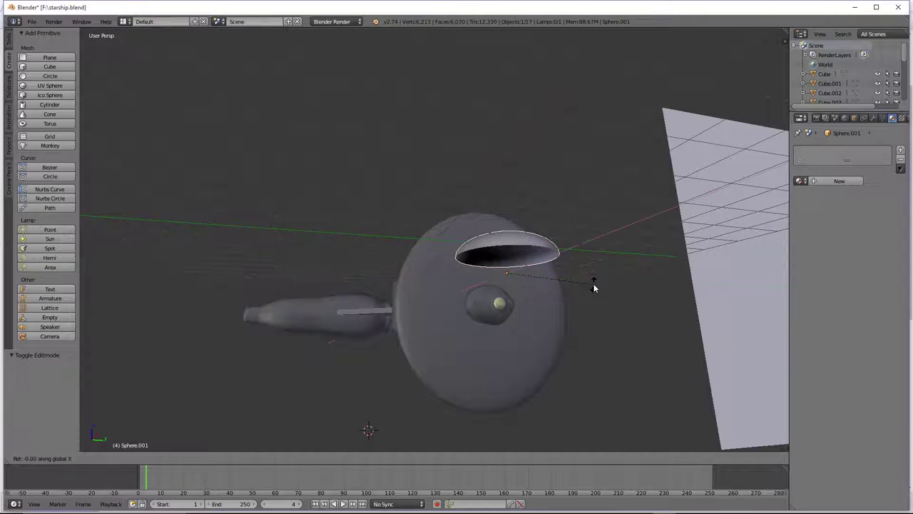
{"action": "type", "text": "90"}
{"action": "key", "text": "Return"}
Move the dish about -7.297 along X past the secondary hull and scale it to about 0.442.
{"action": "middle_click_drag", "start_coordinate": [547, 288], "coordinate": [388, 307]}
{"action": "left_click_drag", "start_coordinate": [372, 358], "coordinate": [515, 301]}
{"action": "middle_click_drag", "start_coordinate": [515, 302], "coordinate": [526, 344]}
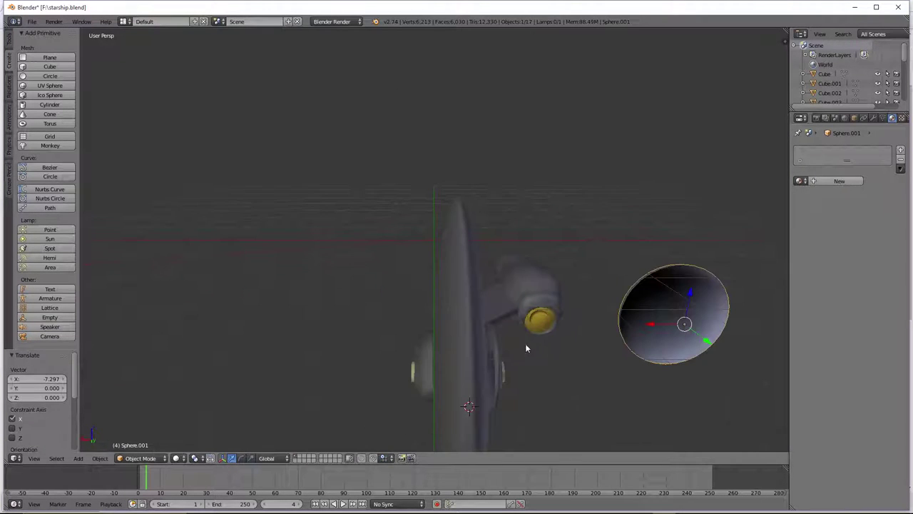
{"action": "key", "text": "s"}
{"action": "left_click", "coordinate": [700, 319]}
Move the dish about 2.429 along X and -1.333 along Y toward the secondary hull's front.
{"action": "key", "text": "g"}
{"action": "key", "text": "x"}
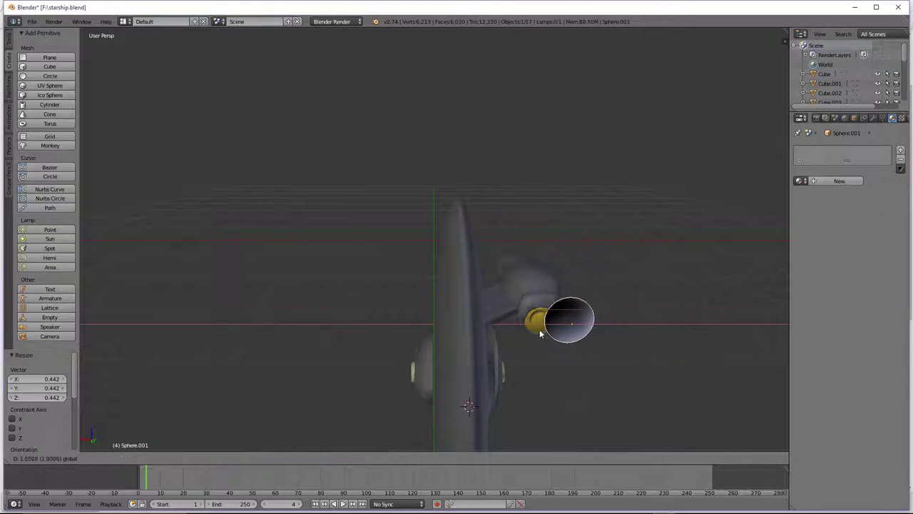
{"action": "left_click", "coordinate": [518, 328]}
{"action": "middle_click_drag", "start_coordinate": [525, 331], "coordinate": [542, 370]}
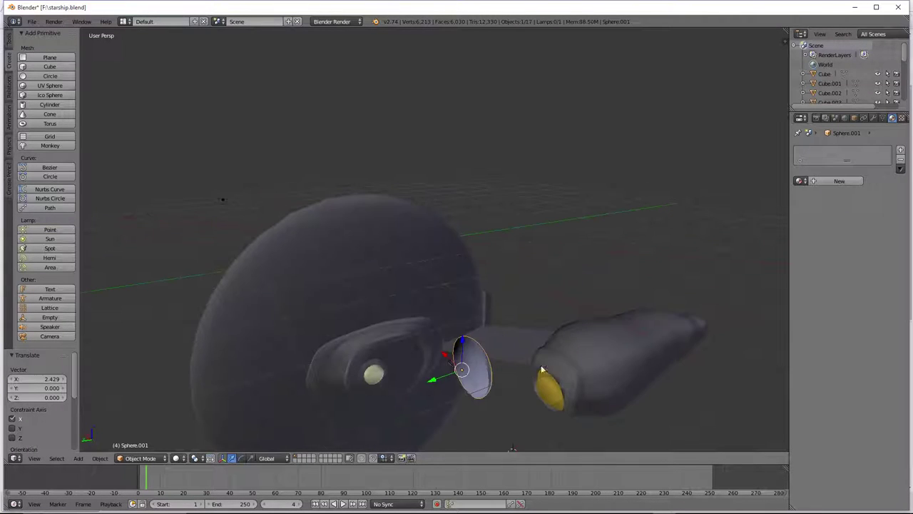
{"action": "left_click_drag", "start_coordinate": [438, 378], "coordinate": [517, 364]}
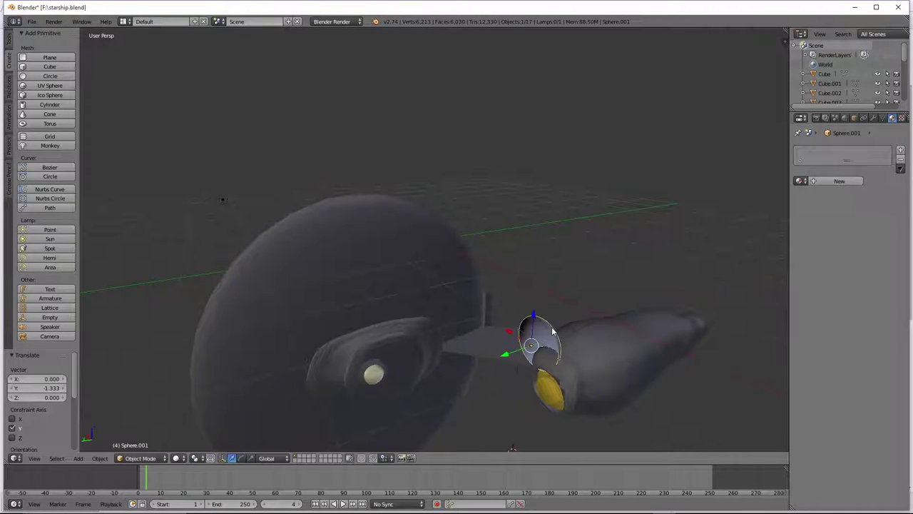
Lower the dish along Z and fine-tune its position so it covers the secondary hull's front disc.
{"action": "left_click_drag", "start_coordinate": [533, 318], "coordinate": [530, 351]}
{"action": "left_click_drag", "start_coordinate": [503, 390], "coordinate": [518, 376]}
{"action": "left_click", "coordinate": [490, 392]}
{"action": "key", "text": "x"}
{"action": "left_click_drag", "start_coordinate": [505, 408], "coordinate": [511, 405]}
{"action": "middle_click_drag", "start_coordinate": [511, 405], "coordinate": [547, 423]}
{"action": "scroll", "coordinate": [546, 421], "scroll_direction": "down", "scroll_amount": 2}
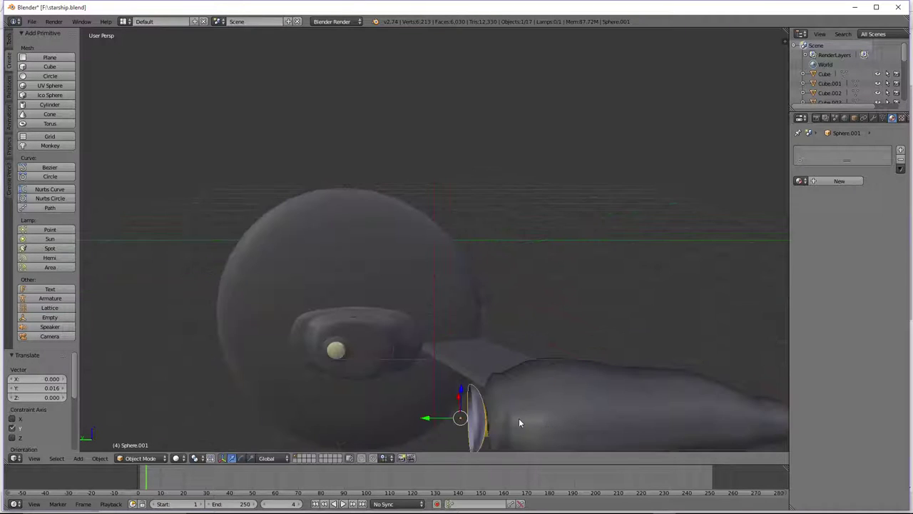
{"action": "middle_click_drag", "start_coordinate": [485, 430], "coordinate": [528, 395]}
{"action": "scroll", "coordinate": [528, 395], "scroll_direction": "up", "scroll_amount": 2}
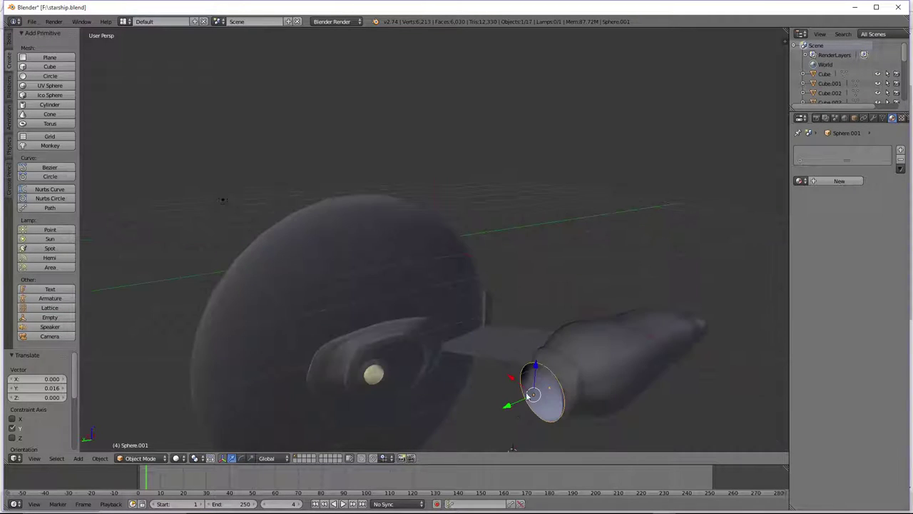
Assign the golden yellow Material.006 to the dish.
{"action": "left_click", "coordinate": [801, 180]}
{"action": "left_click", "coordinate": [720, 253]}
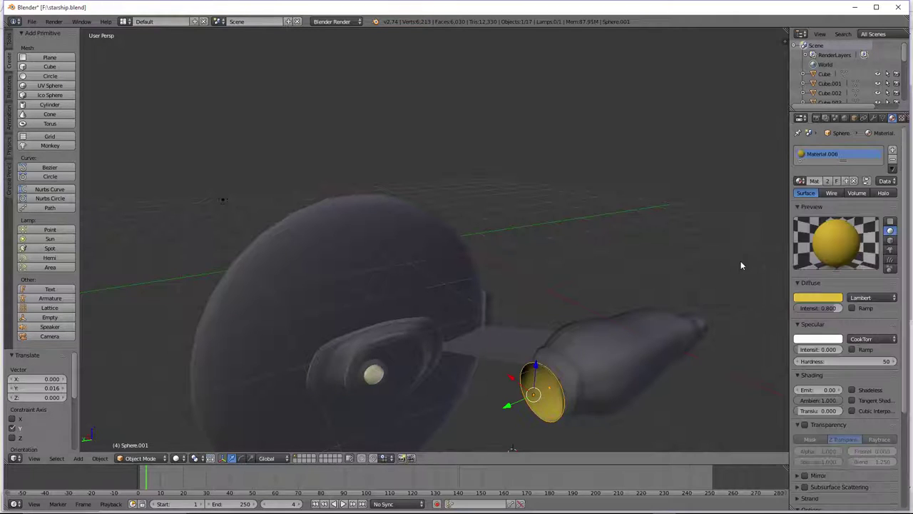
{"action": "key", "text": "Tab"}
{"action": "key", "text": "Tab"}
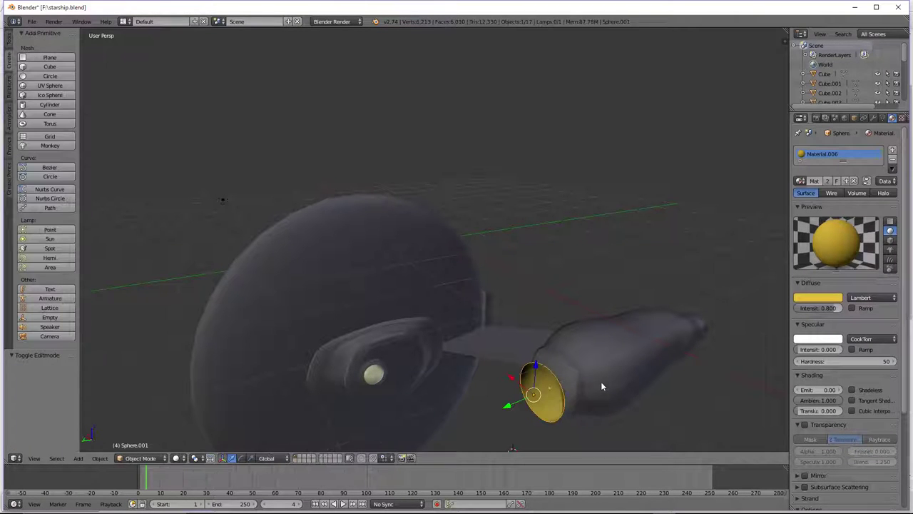
{"action": "left_click", "coordinate": [873, 118]}
{"action": "left_click", "coordinate": [844, 150]}
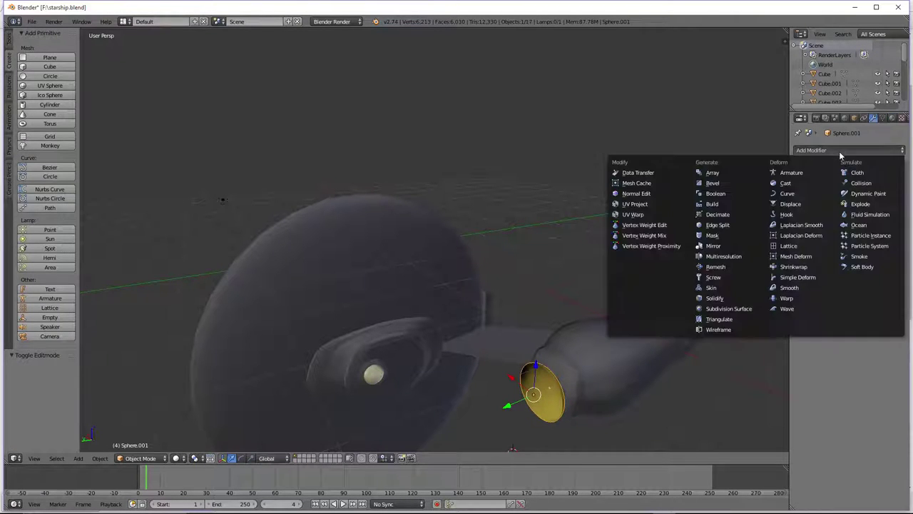
{"action": "left_click", "coordinate": [735, 195]}
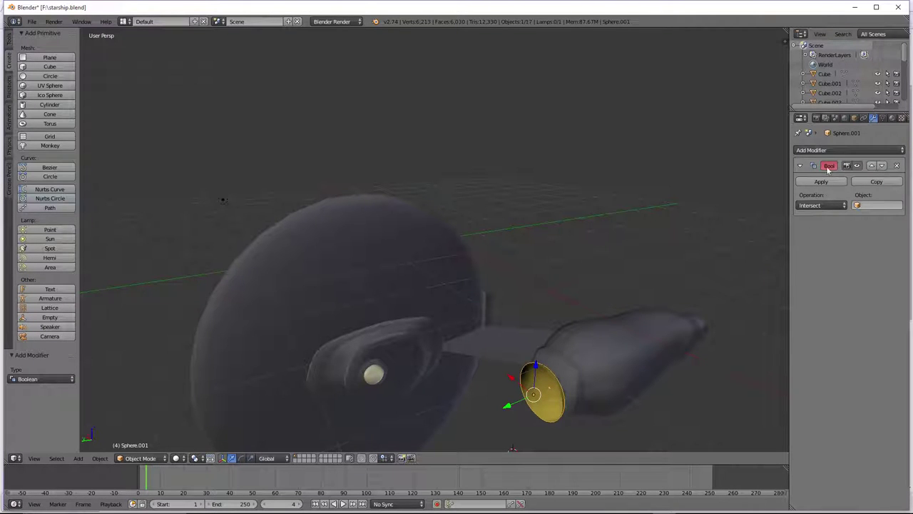
{"action": "left_click", "coordinate": [901, 166]}
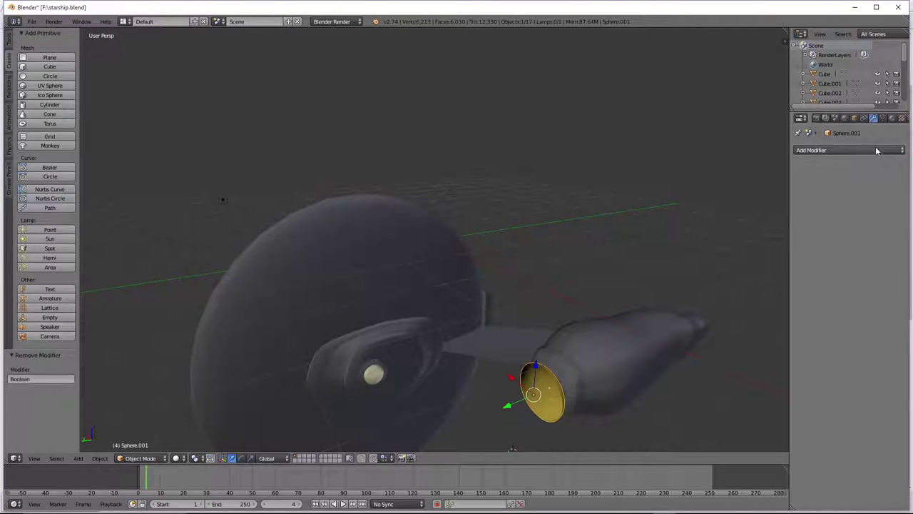
Save the starship file.
{"action": "left_click", "coordinate": [31, 21]}
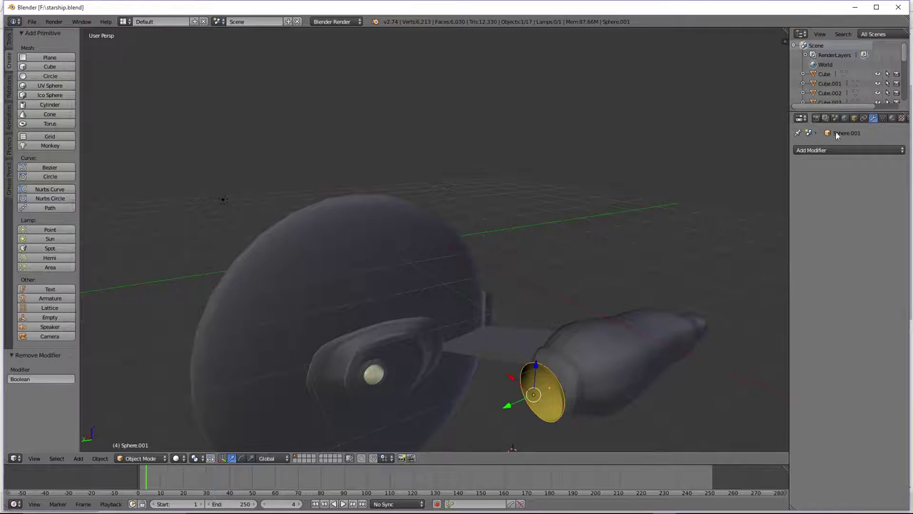
Add a Solidify modifier to the golden dish and set its thickness to about 0.064.
{"action": "left_click", "coordinate": [852, 149]}
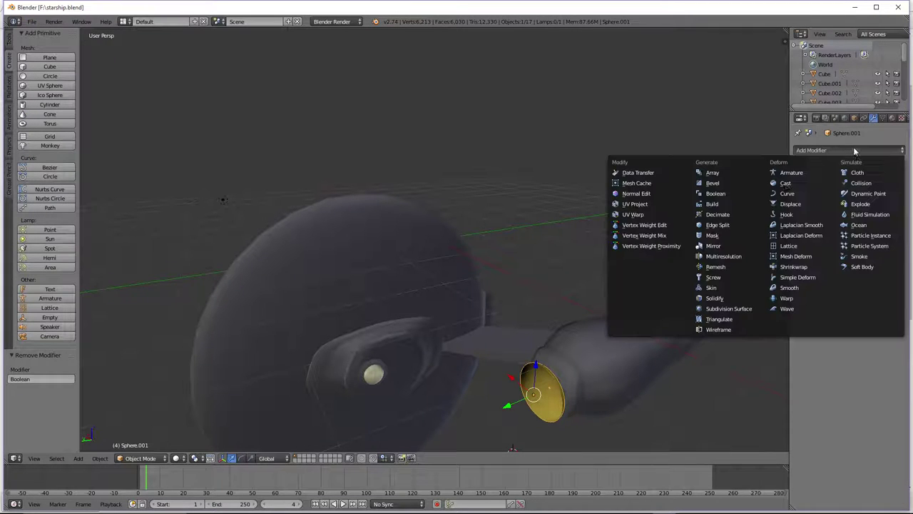
{"action": "left_click", "coordinate": [732, 298]}
{"action": "mouse_move", "coordinate": [821, 195]}
{"action": "left_mouse_down"}
{"action": "mouse_move", "coordinate": [855, 195]}
{"action": "mouse_move", "coordinate": [832, 195]}
{"action": "left_mouse_up"}
{"action": "middle_click_drag", "start_coordinate": [491, 406], "coordinate": [584, 357]}
Check the starship reference picture in the browser, going back to Blender when done.
{"action": "key", "text": "alt+Tab"}
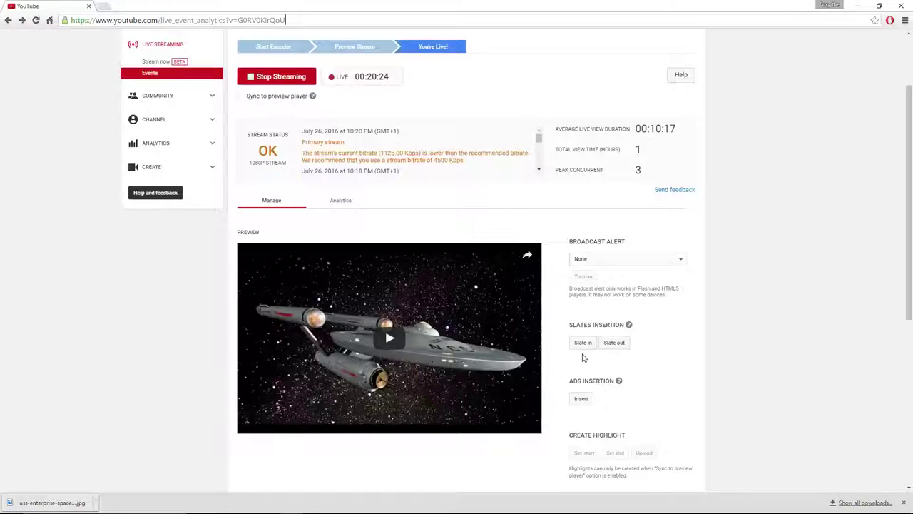
{"action": "key", "text": "alt+Tab"}
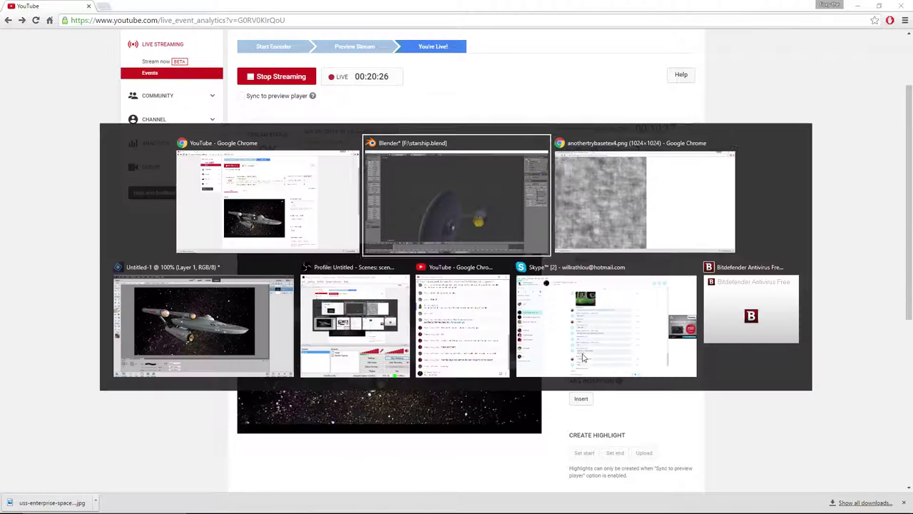
{"action": "key", "text": "alt+Tab"}
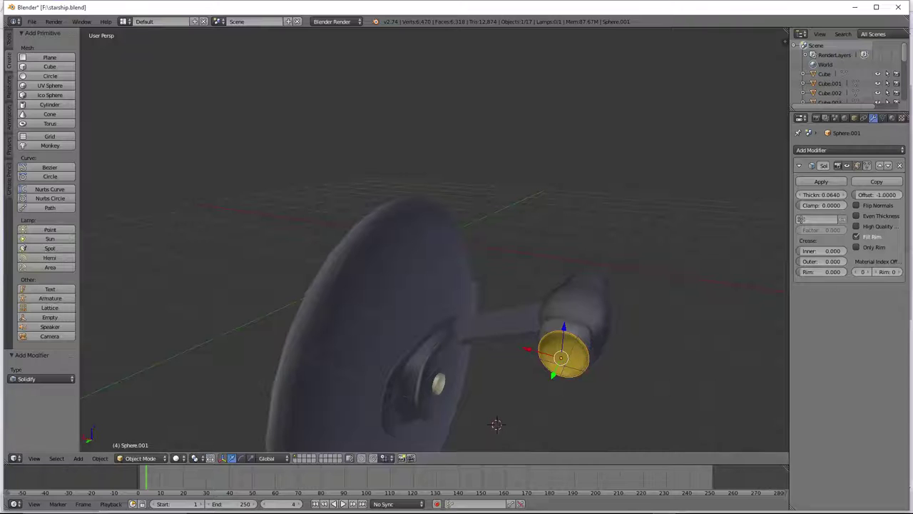
Add a cylinder and rotate it 90° about the X axis.
{"action": "left_click", "coordinate": [49, 105]}
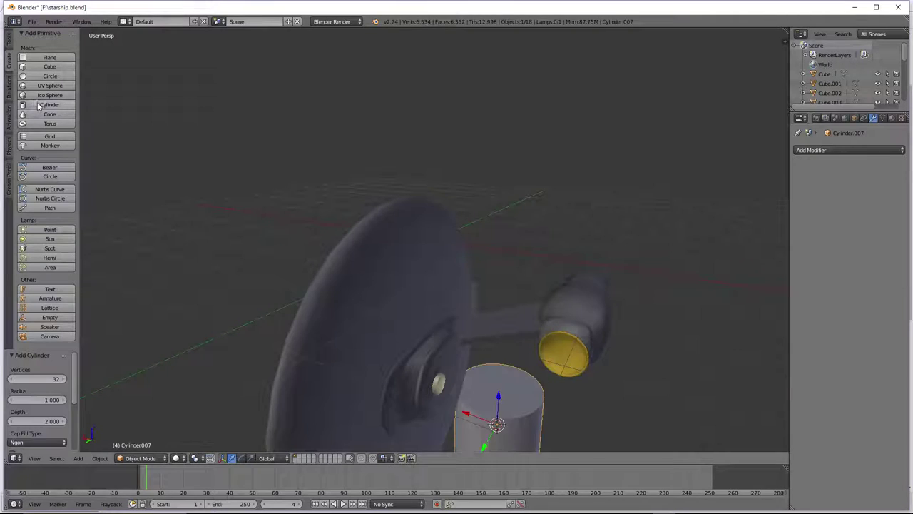
{"action": "scroll", "coordinate": [515, 358], "scroll_direction": "down", "scroll_amount": 2}
{"action": "type", "text": "rx"}
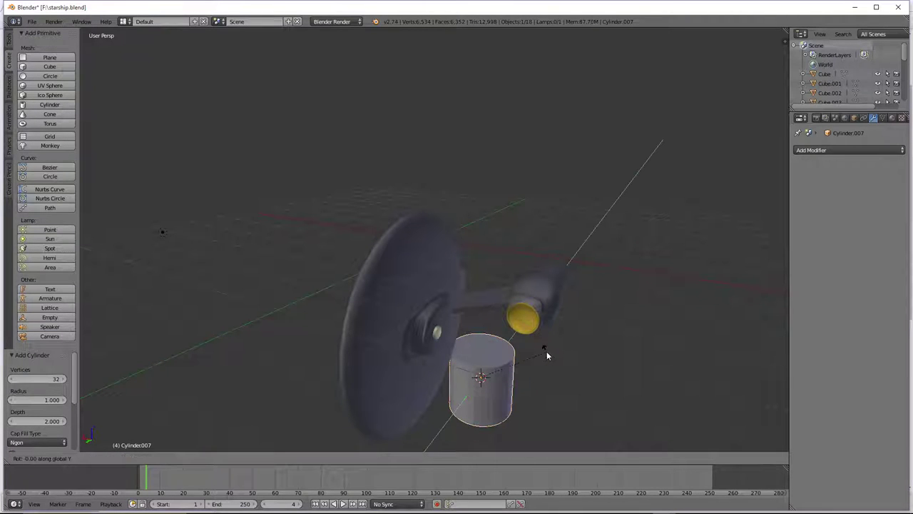
{"action": "type", "text": "90"}
{"action": "key", "text": "Return"}
{"action": "key", "text": "s"}
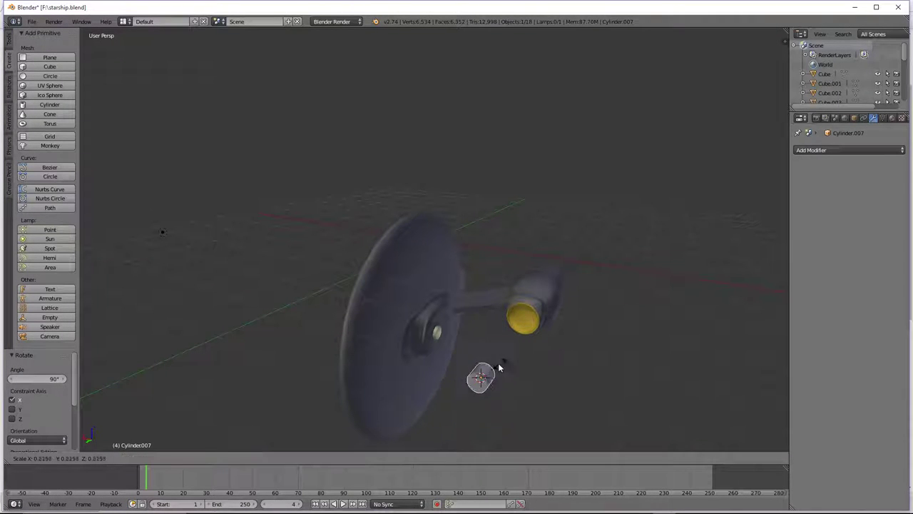
{"action": "left_click", "coordinate": [489, 363]}
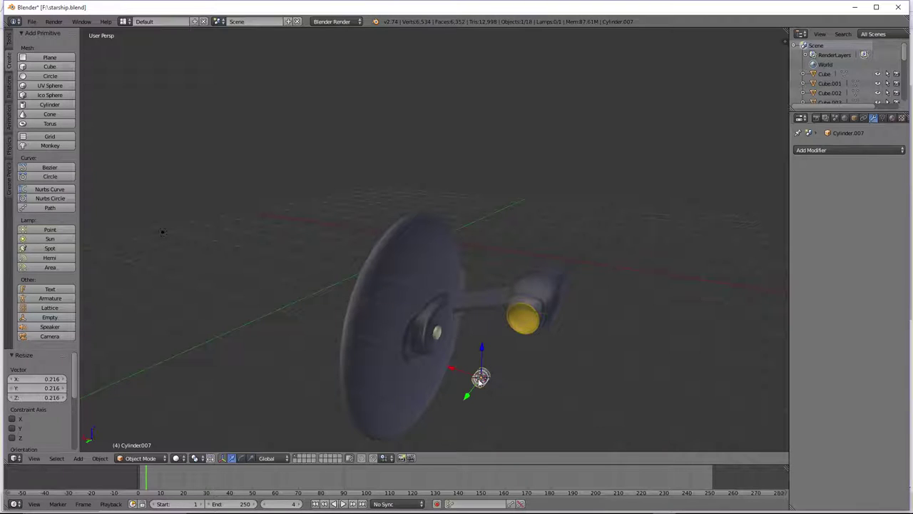
{"action": "key", "text": "s"}
{"action": "key", "text": "y"}
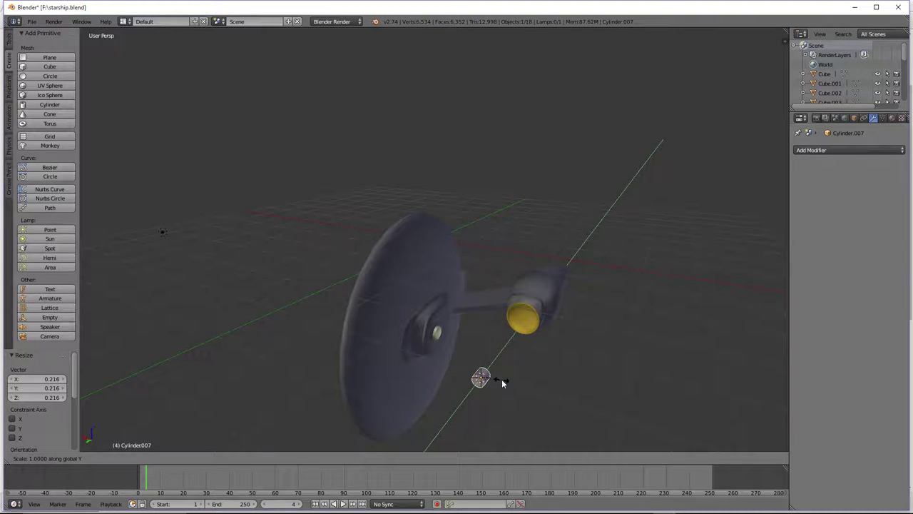
{"action": "left_click", "coordinate": [560, 385]}
{"action": "key", "text": "ctrl+z"}
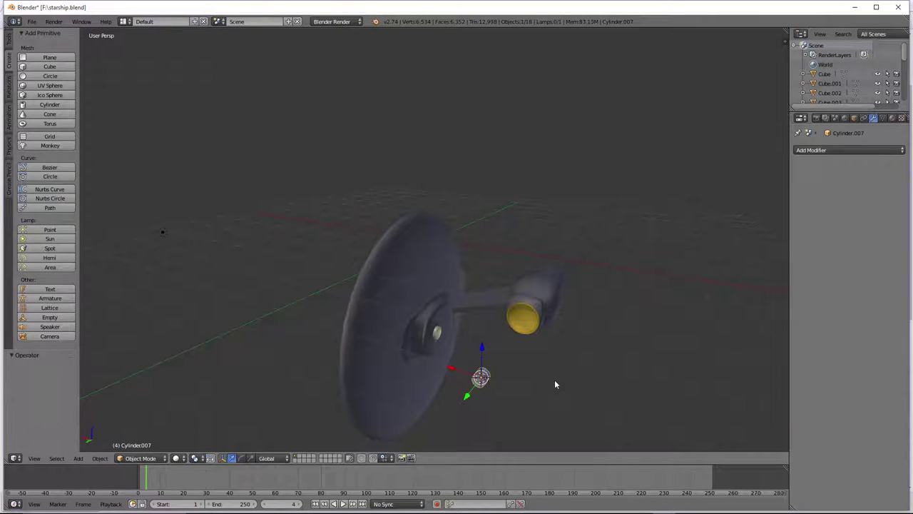
{"action": "key", "text": "ctrl+z"}
Raise the cylinder along Z above the ship and stretch it by about 4.478 along Y.
{"action": "scroll", "coordinate": [549, 379], "scroll_direction": "down", "scroll_amount": 2}
{"action": "key", "text": "g"}
{"action": "key", "text": "z"}
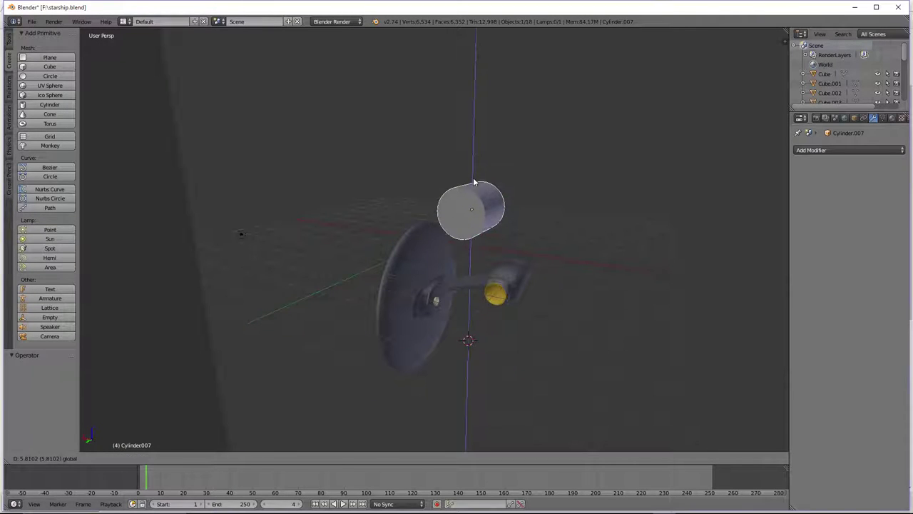
{"action": "left_click", "coordinate": [545, 198]}
{"action": "key", "text": "s"}
{"action": "key", "text": "y"}
{"action": "left_click", "coordinate": [117, 195]}
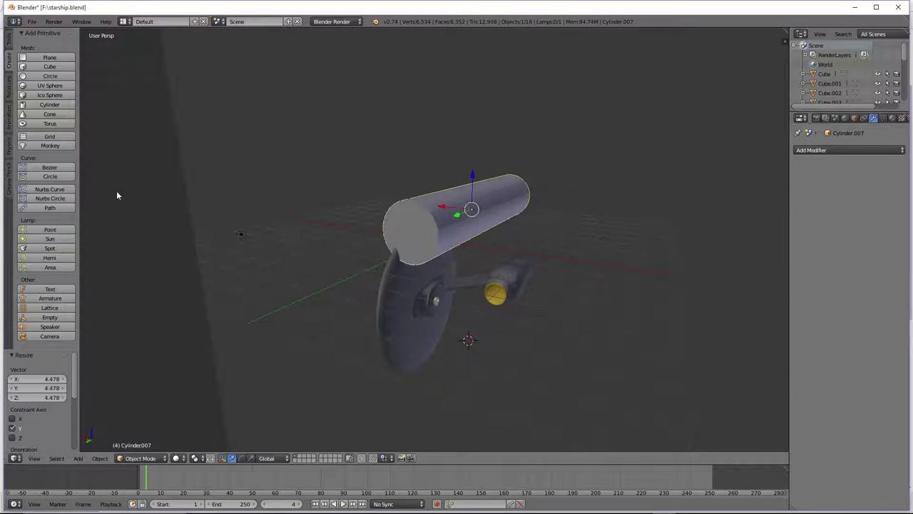
Scale the vertices of the cylinder's front end down almost to a point so it becomes a long cone.
{"action": "key", "text": "z"}
{"action": "key", "text": "Tab"}
{"action": "key", "text": "a"}
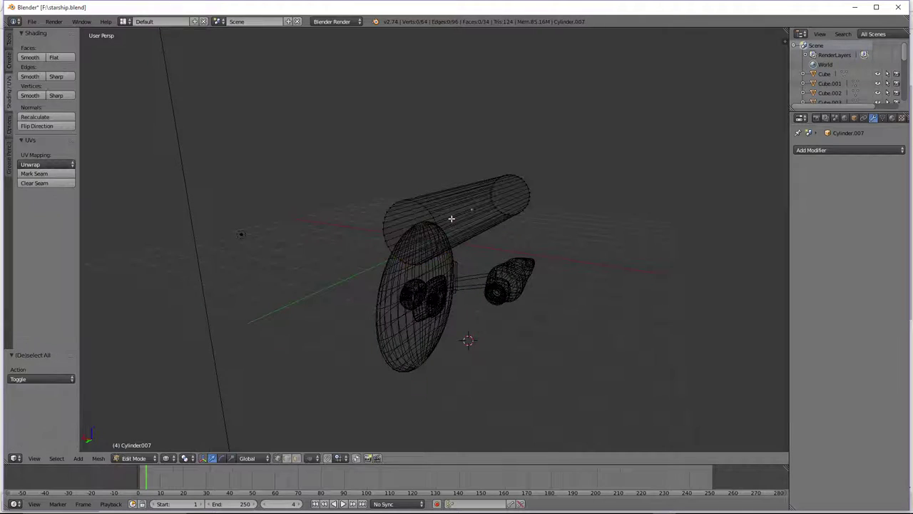
{"action": "middle_click_drag", "start_coordinate": [451, 218], "coordinate": [420, 214]}
{"action": "key", "text": "b"}
{"action": "left_click_drag", "start_coordinate": [412, 173], "coordinate": [347, 265]}
{"action": "key", "text": "s"}
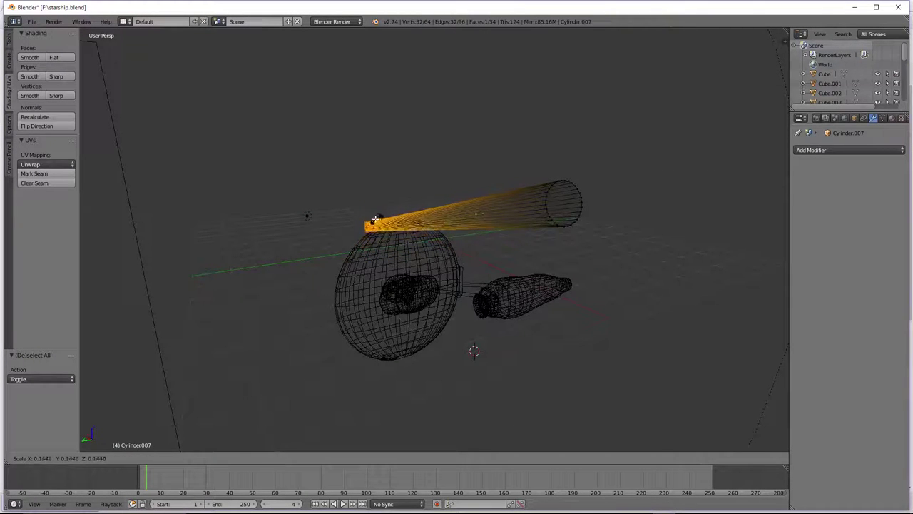
{"action": "left_click", "coordinate": [371, 224]}
{"action": "key", "text": "Tab"}
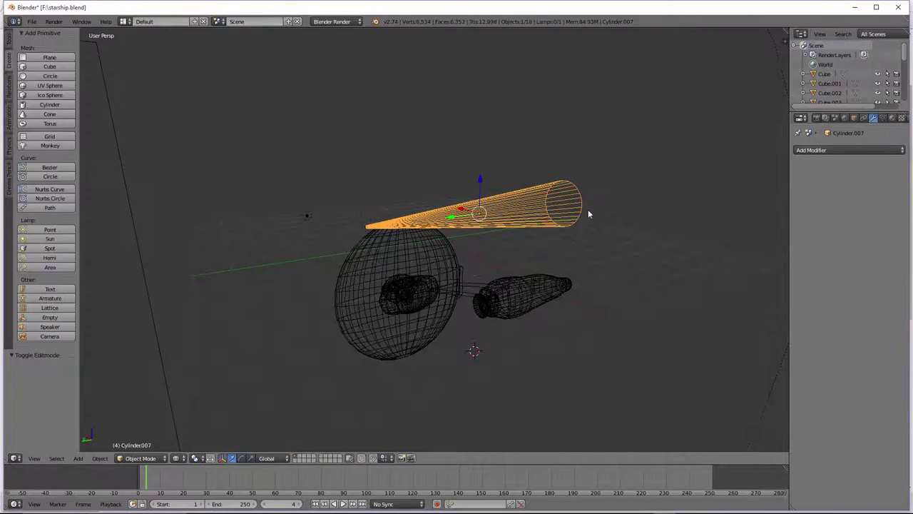
{"action": "key", "text": "z"}
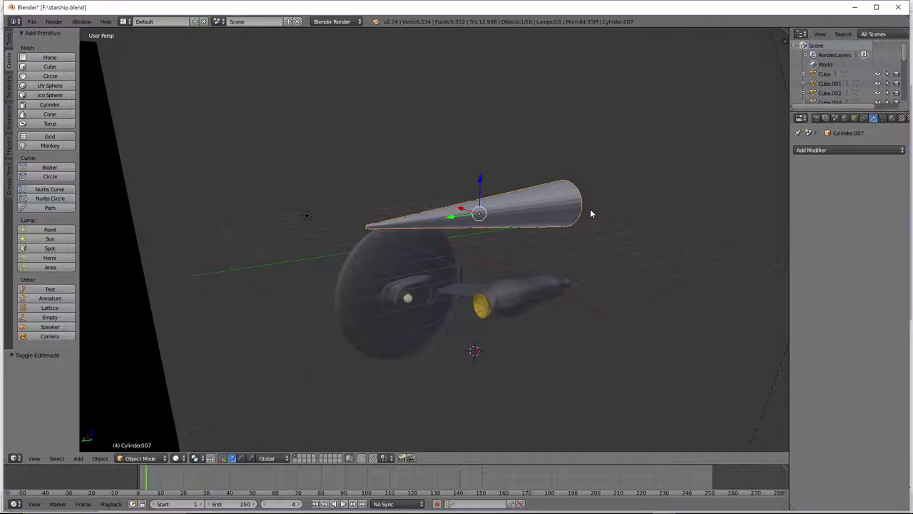
{"action": "key", "text": "Tab"}
{"action": "key", "text": "Tab"}
Scale the whole cone by about 0.13 and lower it along Z toward the golden dish.
{"action": "key", "text": "s"}
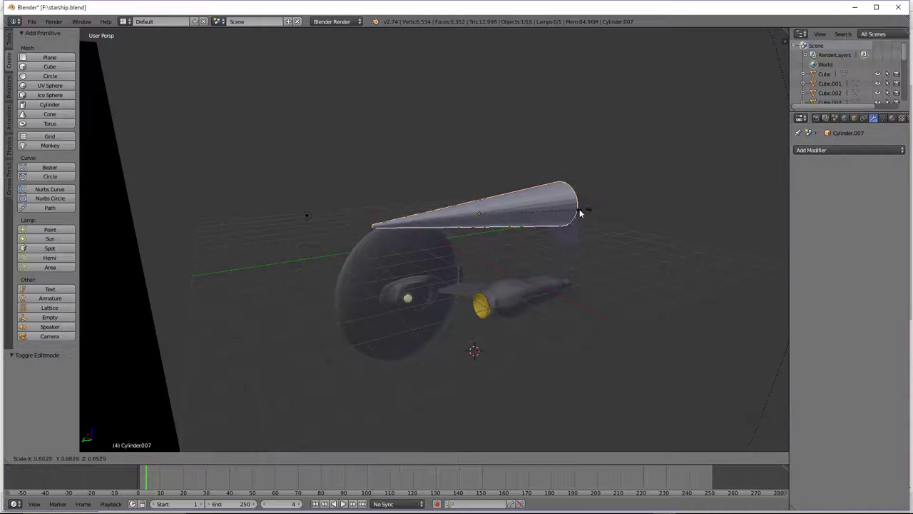
{"action": "left_click", "coordinate": [493, 208]}
{"action": "key", "text": "g"}
{"action": "key", "text": "z"}
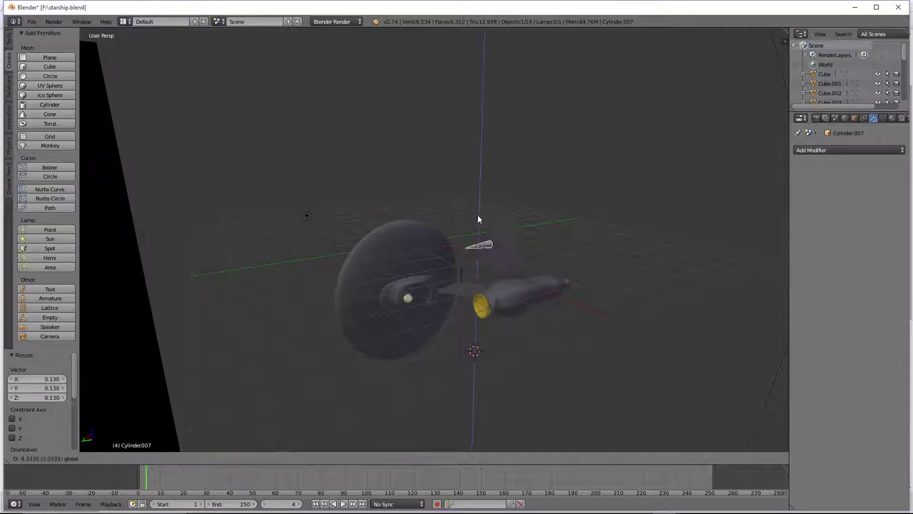
{"action": "left_click", "coordinate": [472, 273]}
Move the cone to the golden dish on the secondary hull's front, raising it about 0.647 and 0.08 along Z.
{"action": "middle_click_drag", "start_coordinate": [546, 341], "coordinate": [462, 315]}
{"action": "left_click", "coordinate": [460, 312]}
{"action": "left_click_drag", "start_coordinate": [455, 317], "coordinate": [526, 281]}
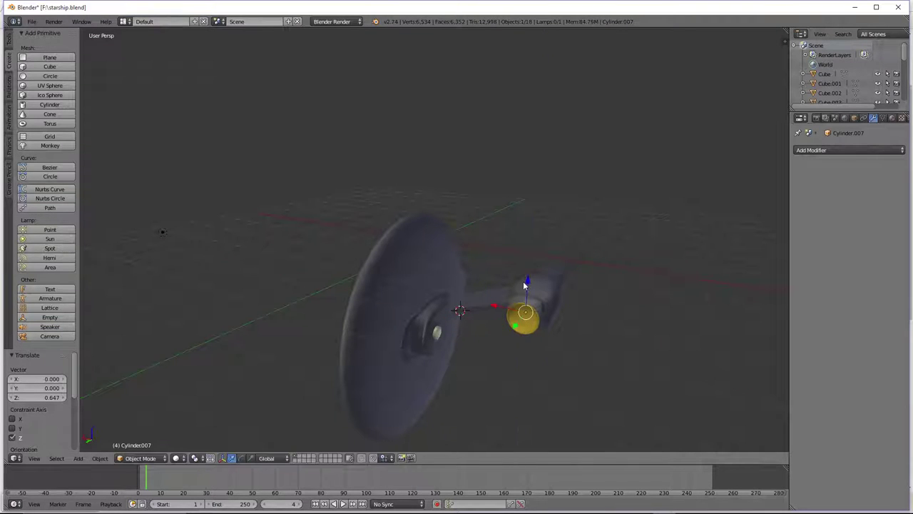
{"action": "middle_click_drag", "start_coordinate": [524, 282], "coordinate": [495, 345]}
{"action": "left_click_drag", "start_coordinate": [496, 345], "coordinate": [475, 345]}
{"action": "left_click_drag", "start_coordinate": [505, 316], "coordinate": [506, 313]}
{"action": "left_click", "coordinate": [505, 316]}
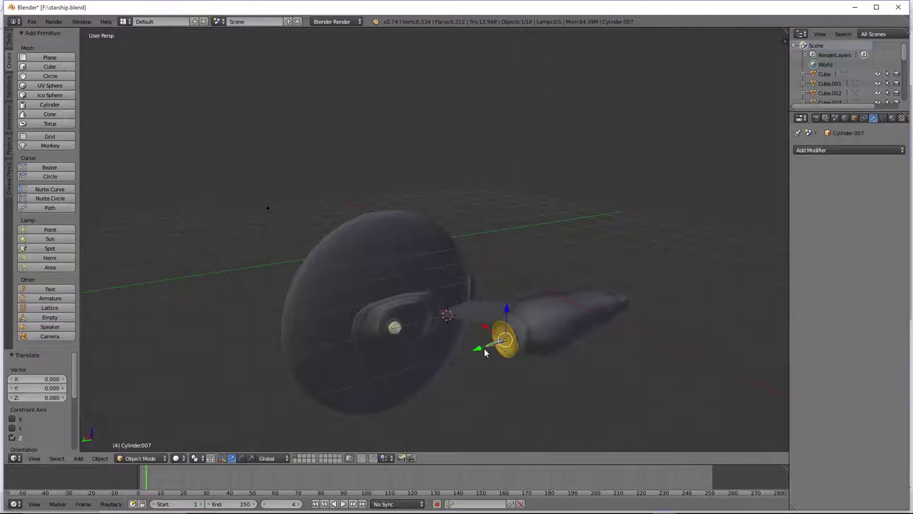
Shift the cone about 0.574 along Y and -0.206 along X toward the dish's center.
{"action": "key", "text": "g"}
{"action": "key", "text": "x"}
{"action": "left_click", "coordinate": [458, 355]}
{"action": "middle_click_drag", "start_coordinate": [458, 355], "coordinate": [532, 326]}
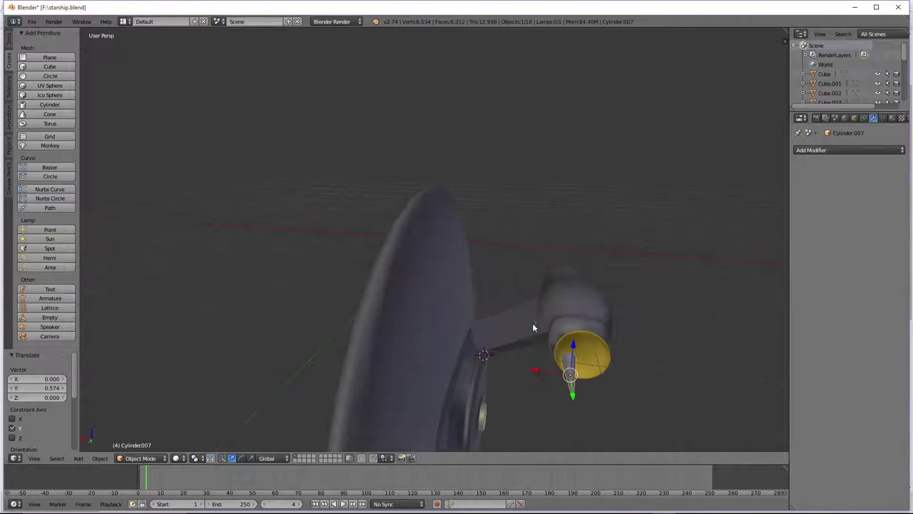
{"action": "key", "text": "g"}
{"action": "key", "text": "x"}
{"action": "left_click", "coordinate": [547, 376]}
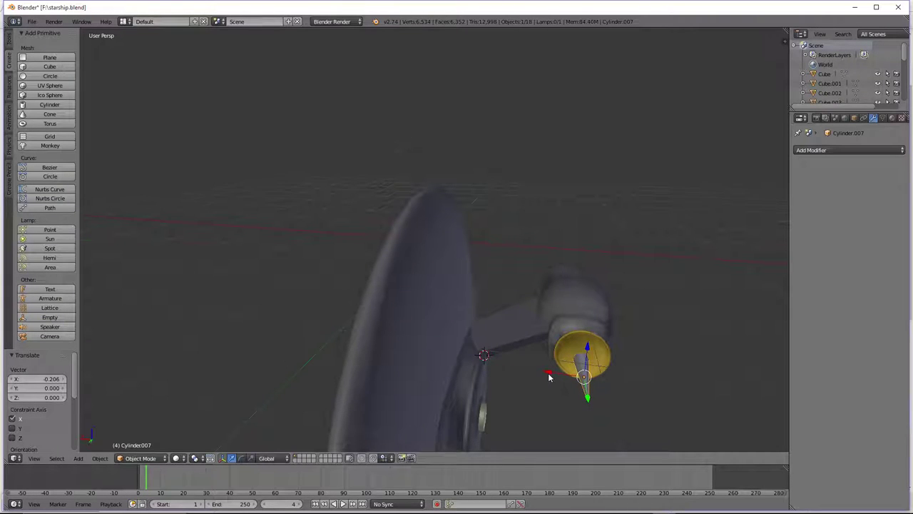
Raise the cone about 0.127 along Z and shift it 0.097 along Y into the dish.
{"action": "middle_click_drag", "start_coordinate": [549, 377], "coordinate": [492, 429]}
{"action": "key", "text": "g"}
{"action": "key", "text": "z"}
{"action": "left_click", "coordinate": [605, 341]}
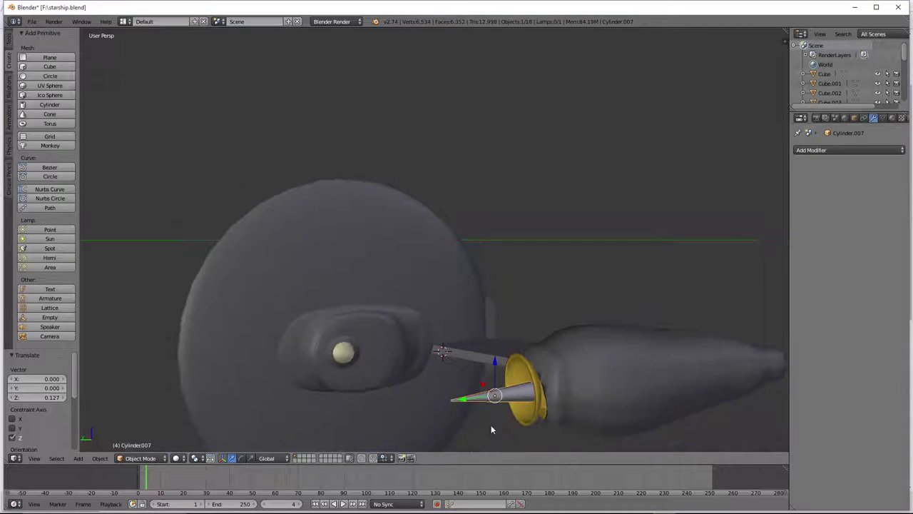
{"action": "key", "text": "g"}
{"action": "key", "text": "y"}
{"action": "left_click", "coordinate": [478, 399]}
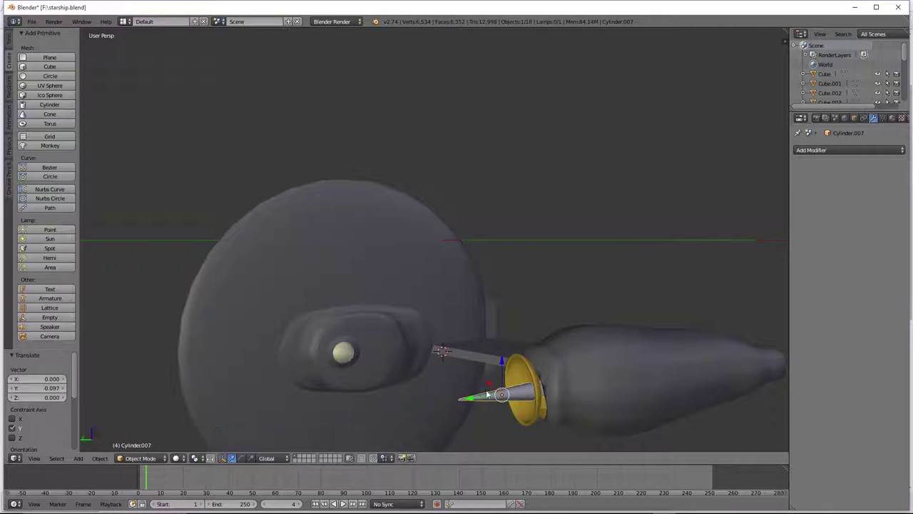
Fine-tune the cone's position in the dish by about -0.036 along Z and 0.064 along X.
{"action": "key", "text": "g"}
{"action": "key", "text": "z"}
{"action": "left_click", "coordinate": [502, 365]}
{"action": "middle_click_drag", "start_coordinate": [502, 366], "coordinate": [499, 376]}
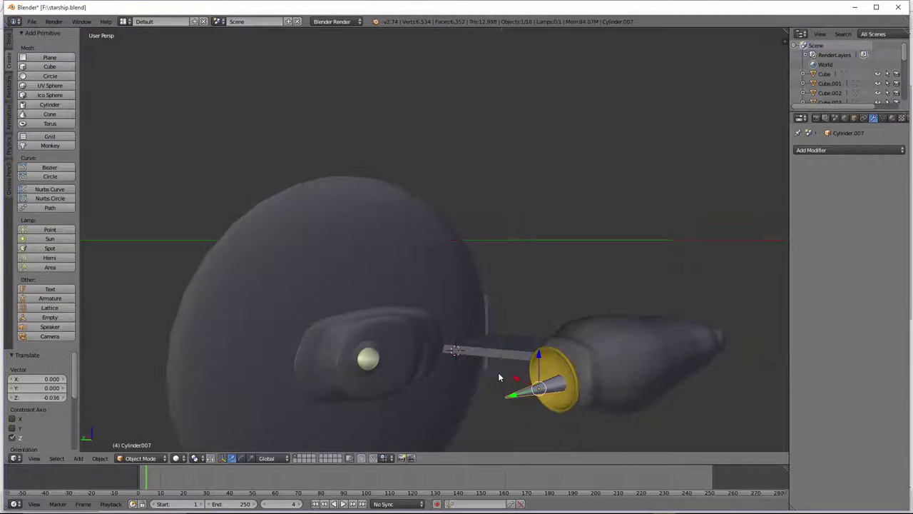
{"action": "left_click_drag", "start_coordinate": [515, 378], "coordinate": [511, 374]}
Inspect how the cone sits in the dish and secondary hull from several angles, in solid and wireframe display.
{"action": "key", "text": "KP_6"}
{"action": "key", "text": "KP_6"}
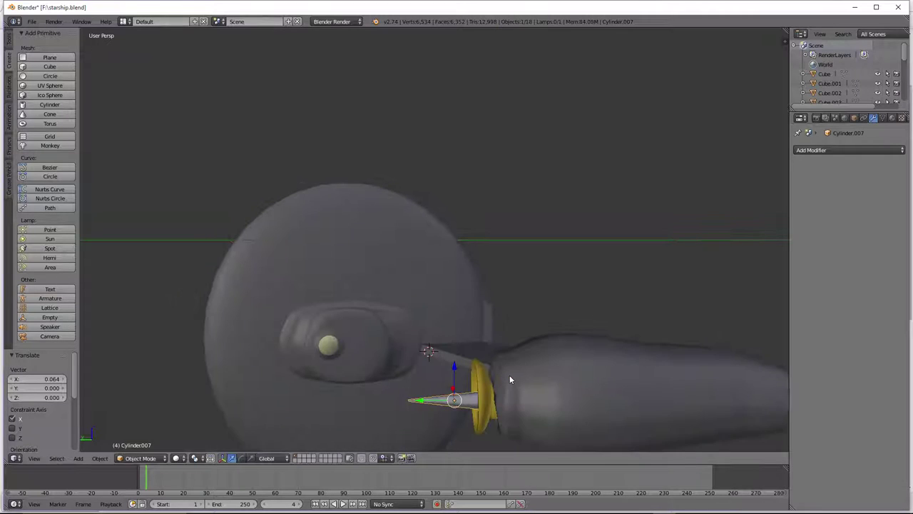
{"action": "key", "text": "KP_4"}
{"action": "middle_click_drag", "start_coordinate": [508, 381], "coordinate": [582, 343]}
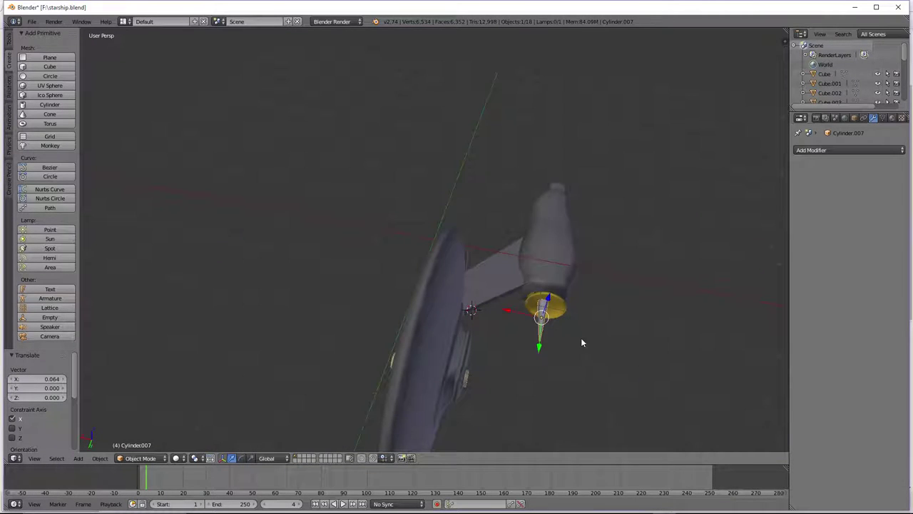
{"action": "left_click", "coordinate": [502, 307]}
{"action": "key", "text": "z"}
{"action": "scroll", "coordinate": [576, 330], "scroll_direction": "up", "scroll_amount": 1}
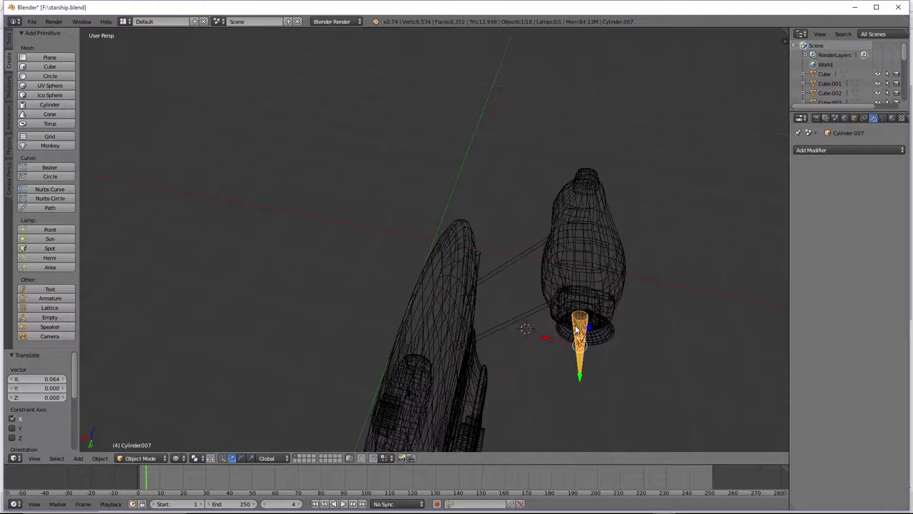
{"action": "middle_click_drag", "start_coordinate": [577, 331], "coordinate": [537, 425]}
{"action": "scroll", "coordinate": [536, 424], "scroll_direction": "down", "scroll_amount": 4}
{"action": "middle_click_drag", "start_coordinate": [533, 357], "coordinate": [527, 337]}
{"action": "scroll", "coordinate": [527, 337], "scroll_direction": "up", "scroll_amount": 3}
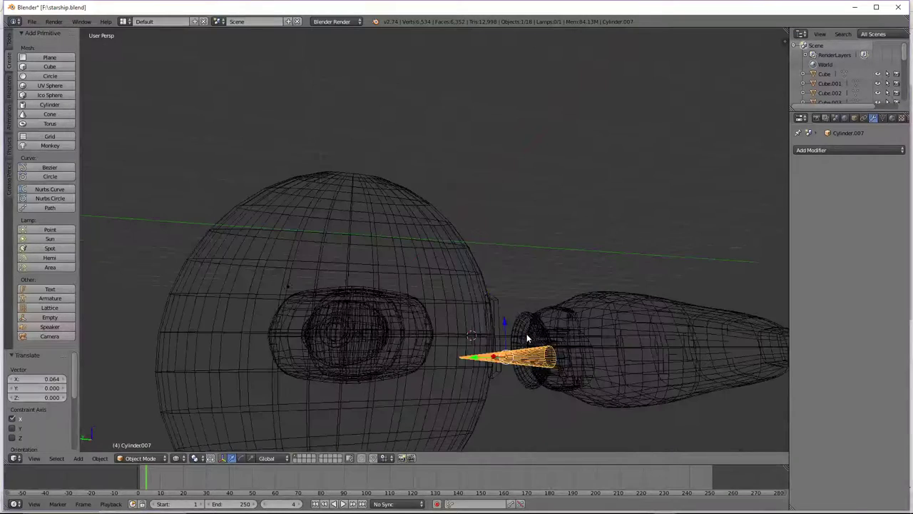
{"action": "scroll", "coordinate": [526, 333], "scroll_direction": "up", "scroll_amount": 1}
{"action": "middle_click_drag", "start_coordinate": [569, 367], "coordinate": [614, 384]}
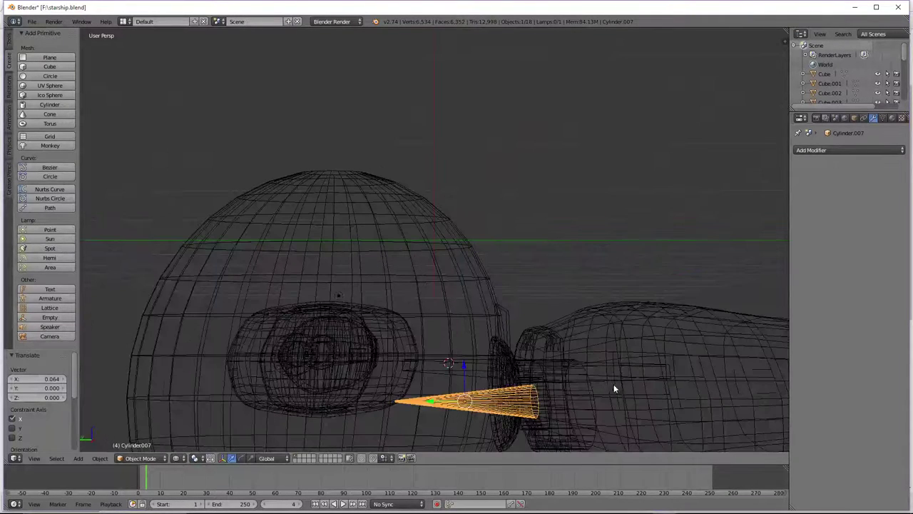
Try to shift the cylinder part Cylinder.005 at the secondary hull's front about 0.059 along Y.
{"action": "right_click", "coordinate": [563, 404]}
{"action": "scroll", "coordinate": [563, 404], "scroll_direction": "down", "scroll_amount": 3}
{"action": "key", "text": "z"}
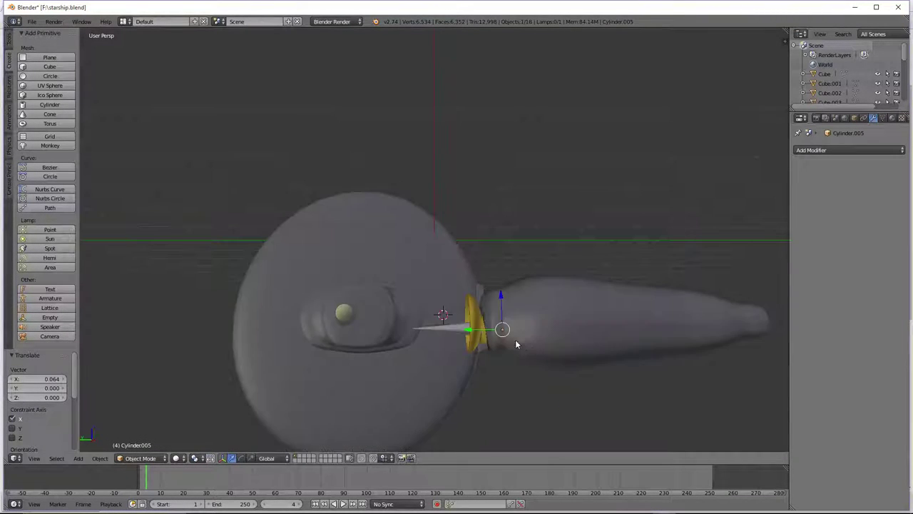
{"action": "scroll", "coordinate": [515, 339], "scroll_direction": "up", "scroll_amount": 3}
{"action": "key", "text": "shift+d"}
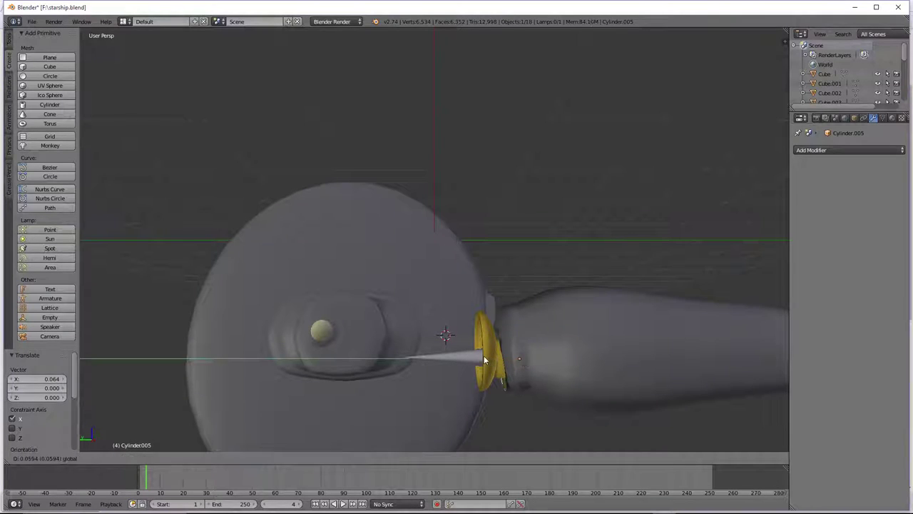
{"action": "left_click", "coordinate": [487, 360]}
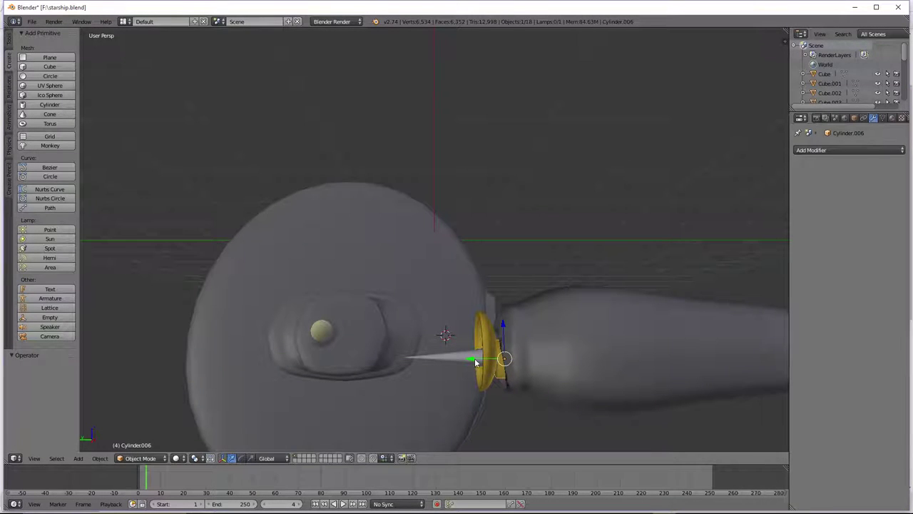
Move the yellow disc behind the dish about 0.059 along Y and 0.068 along Z.
{"action": "key", "text": "g"}
{"action": "key", "text": "y"}
{"action": "left_click", "coordinate": [492, 335]}
{"action": "key", "text": "g"}
{"action": "key", "text": "z"}
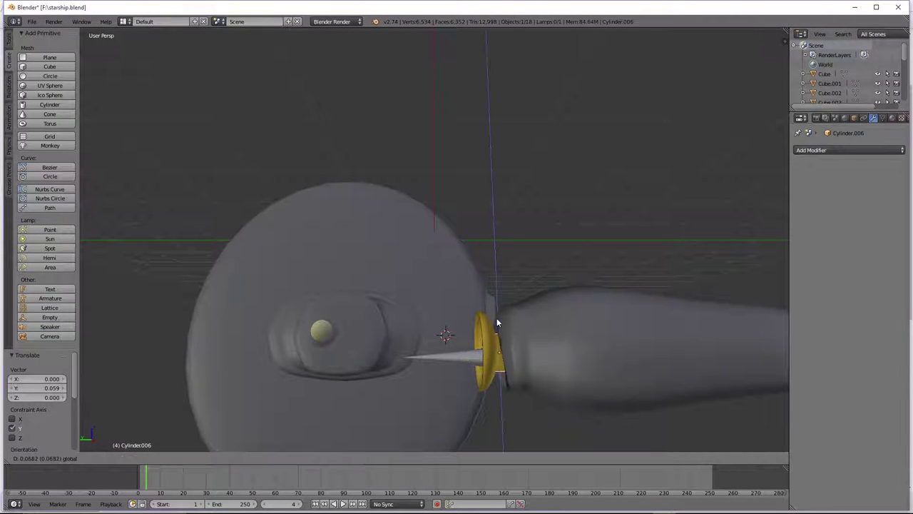
{"action": "left_click", "coordinate": [497, 319]}
{"action": "middle_click_drag", "start_coordinate": [497, 320], "coordinate": [527, 356]}
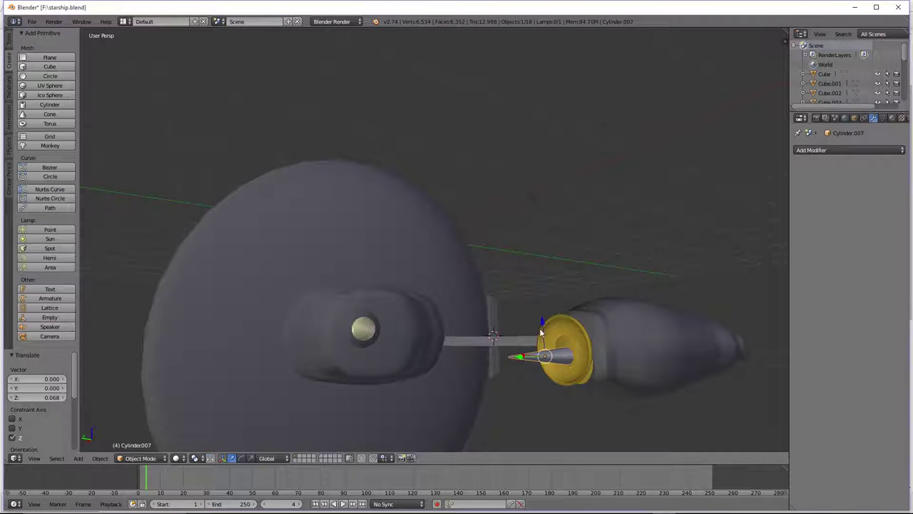
Move the cone antenna 0.046 along Z and nudge it slightly along X to centre it in the dish.
{"action": "key", "text": "shift+d"}
{"action": "key", "text": "z"}
{"action": "left_click", "coordinate": [541, 313]}
{"action": "middle_click_drag", "start_coordinate": [541, 312], "coordinate": [539, 355]}
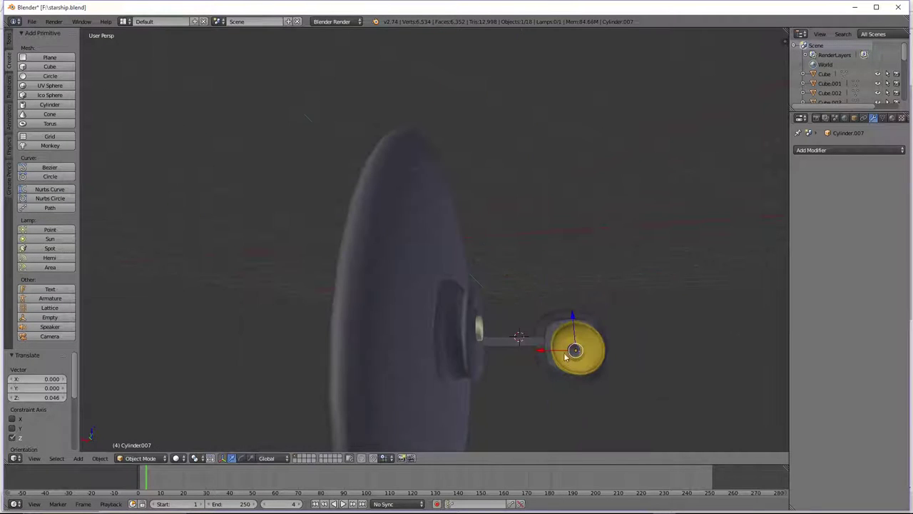
{"action": "key", "text": "g"}
{"action": "key", "text": "x"}
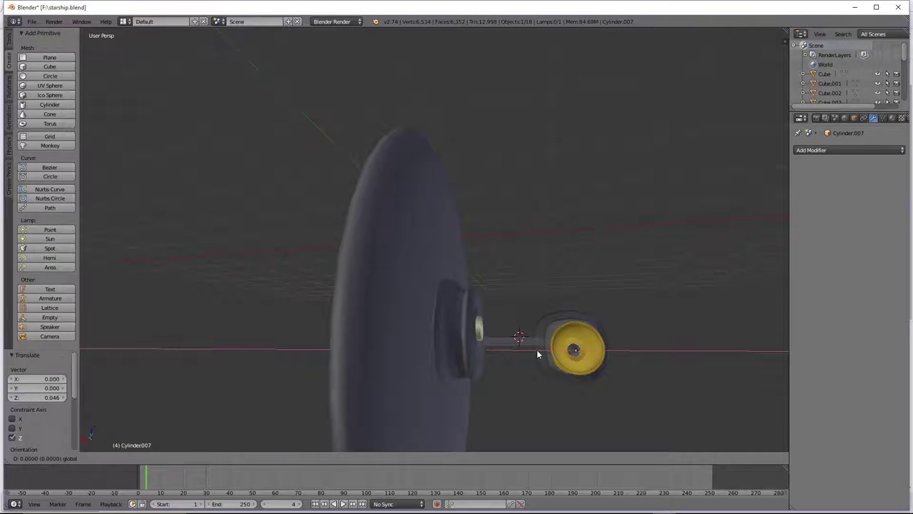
{"action": "left_click", "coordinate": [536, 349]}
Move the golden dish about 0.031 along Y, away from the secondary hull.
{"action": "right_click", "coordinate": [589, 367]}
{"action": "middle_click_drag", "start_coordinate": [591, 369], "coordinate": [500, 360]}
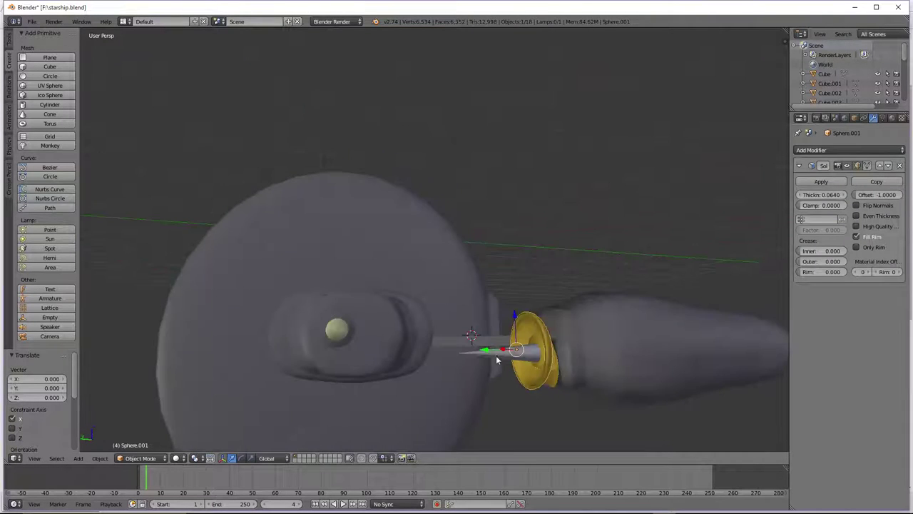
{"action": "key", "text": "g"}
{"action": "key", "text": "y"}
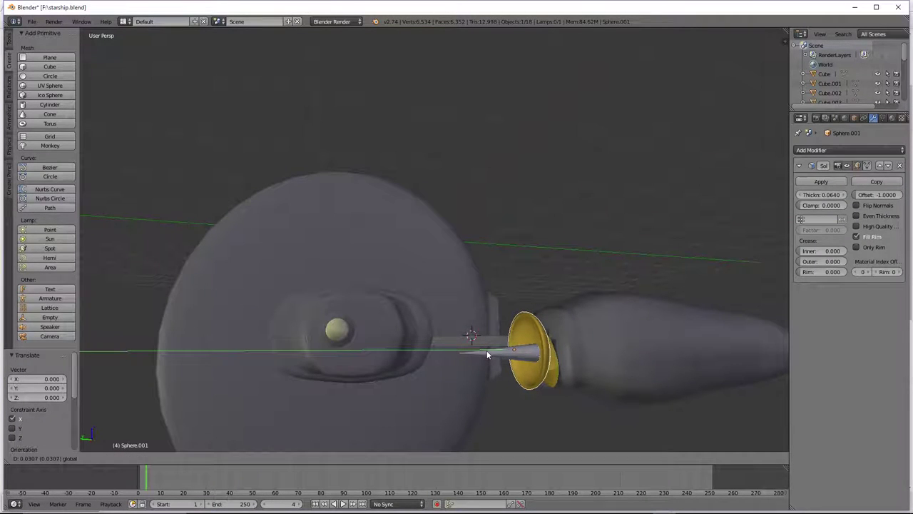
{"action": "left_click", "coordinate": [487, 350]}
{"action": "middle_click_drag", "start_coordinate": [487, 354], "coordinate": [569, 369]}
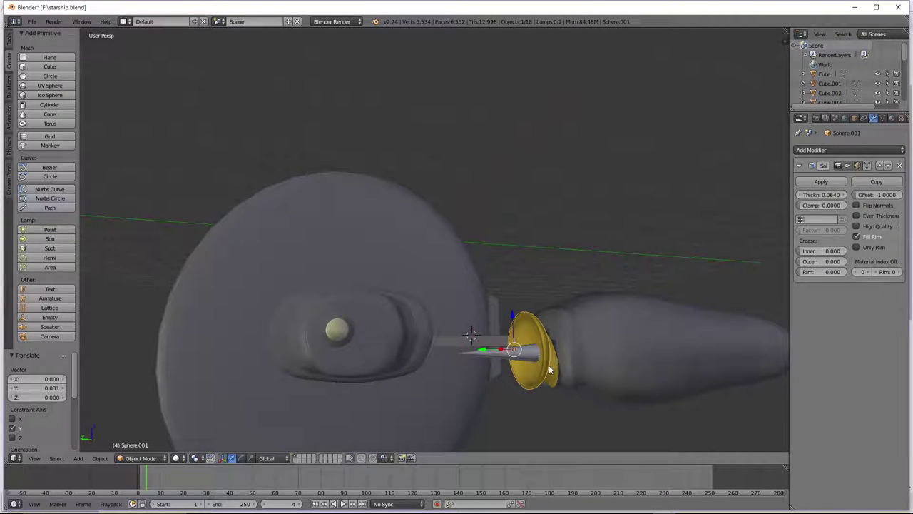
Apply smooth shading to the mesh of the yellow cylinder part Cylinder.006 behind the dish.
{"action": "right_click", "coordinate": [551, 362], "text": "shift"}
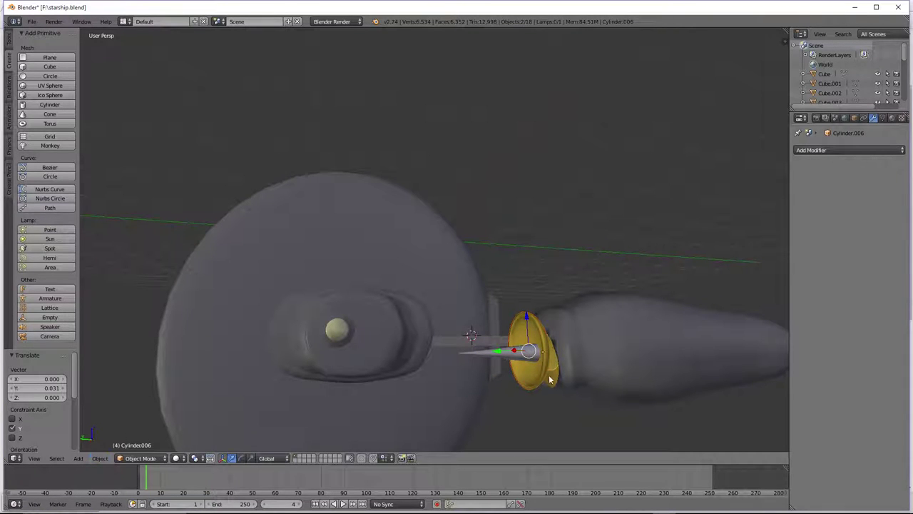
{"action": "key", "text": "Tab"}
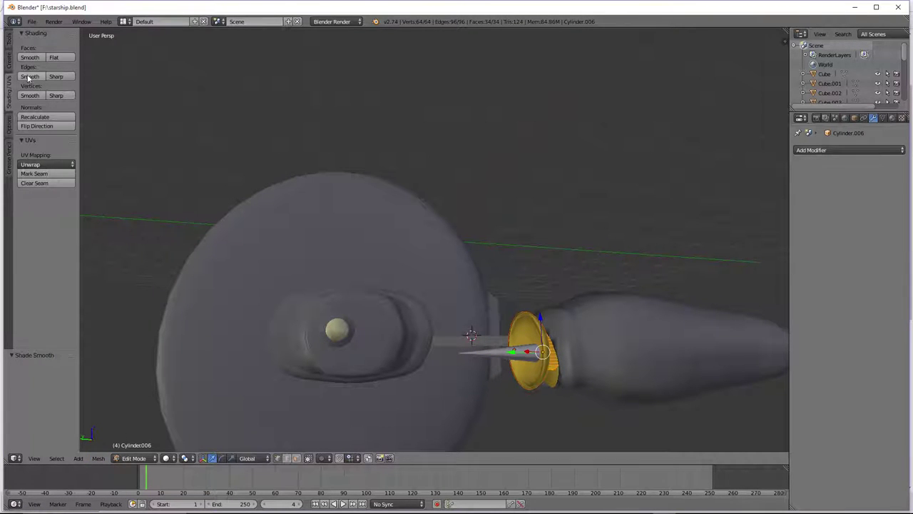
{"action": "key", "text": "Tab"}
{"action": "scroll", "coordinate": [345, 366], "scroll_direction": "down", "scroll_amount": 4}
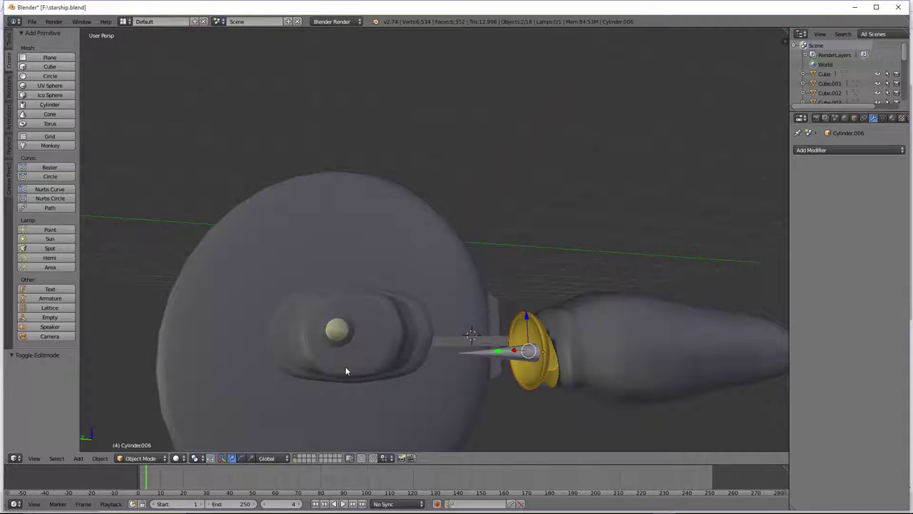
Select all parts of the starship and rotate them 90° about the global Y axis three times.
{"action": "key", "text": "a"}
{"action": "middle_click_drag", "start_coordinate": [349, 363], "coordinate": [506, 330]}
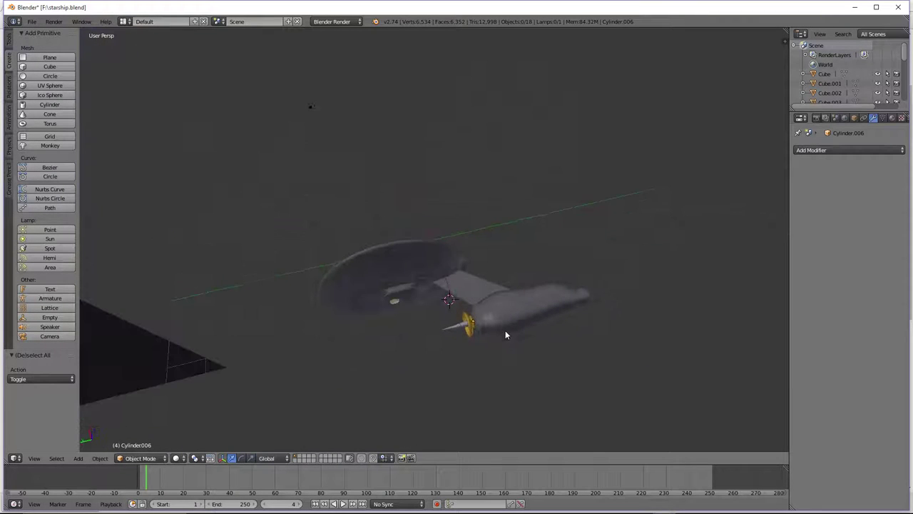
{"action": "key", "text": "b"}
{"action": "left_click_drag", "start_coordinate": [628, 208], "coordinate": [265, 337]}
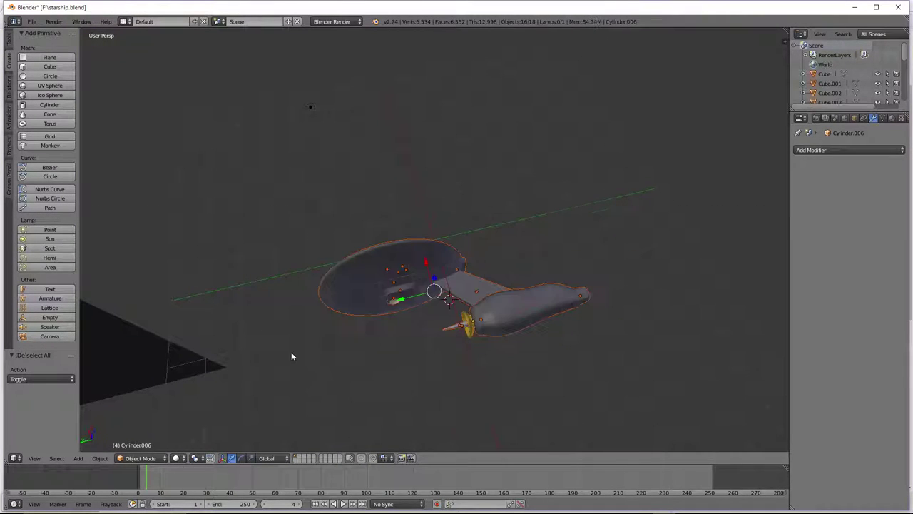
{"action": "type", "text": "gy"}
{"action": "type", "text": "90"}
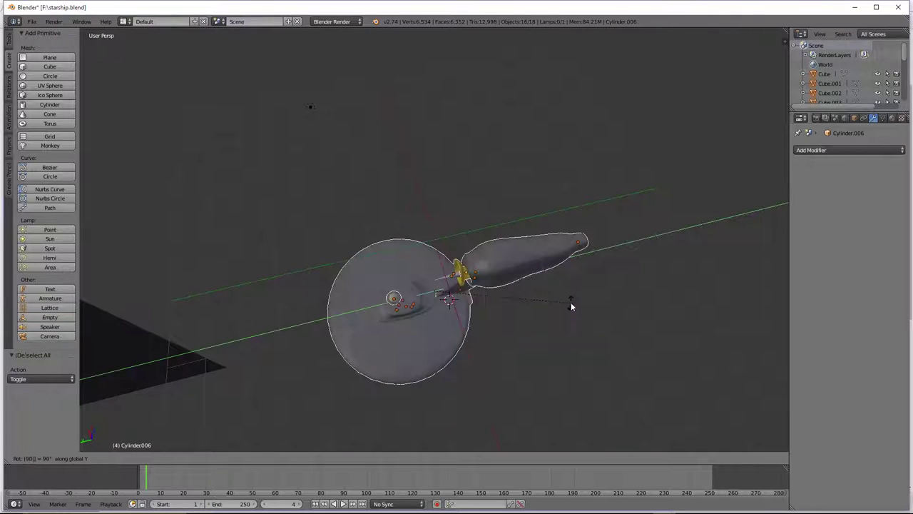
{"action": "key", "text": "Return"}
{"action": "type", "text": "ry90"}
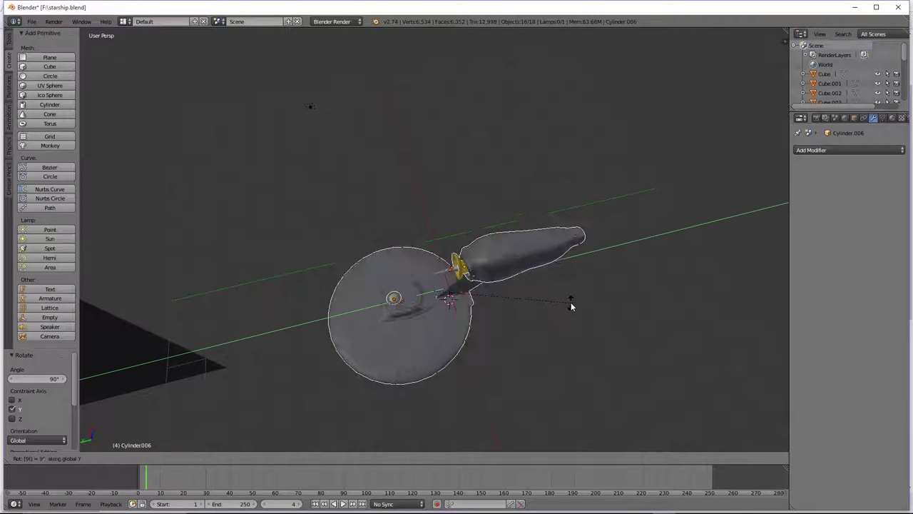
{"action": "key", "text": "Return"}
{"action": "type", "text": "ry90"}
{"action": "key", "text": "Return"}
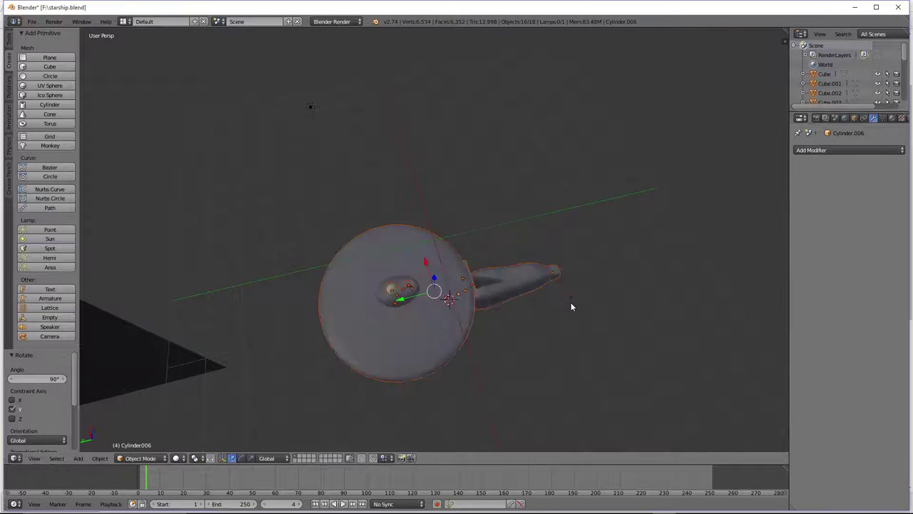
Add a camera to the scene at the 3D cursor.
{"action": "middle_click_drag", "start_coordinate": [428, 297], "coordinate": [477, 311]}
{"action": "scroll", "coordinate": [478, 311], "scroll_direction": "down", "scroll_amount": 2}
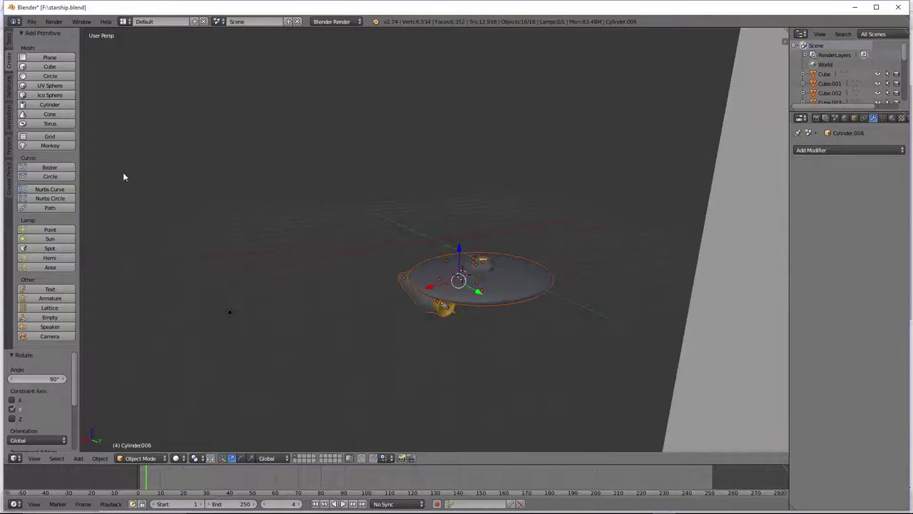
{"action": "left_click", "coordinate": [50, 336]}
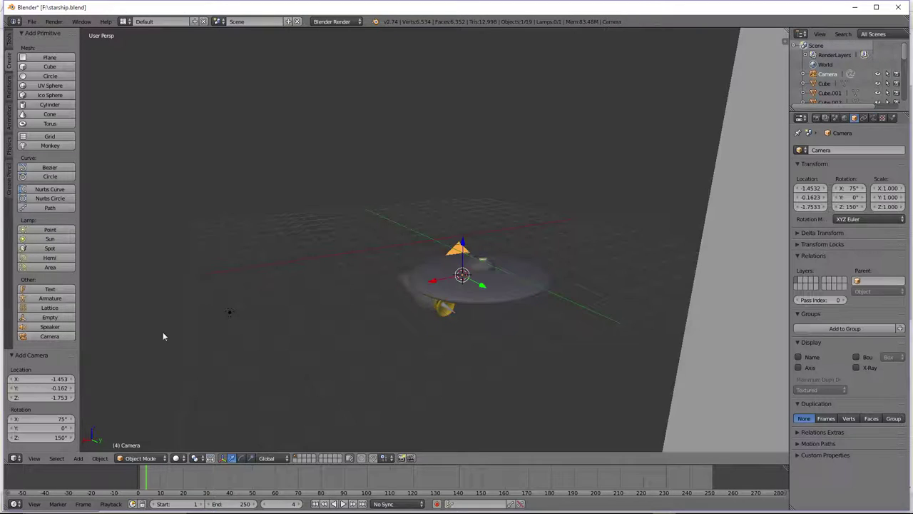
{"action": "middle_click_drag", "start_coordinate": [480, 315], "coordinate": [482, 316]}
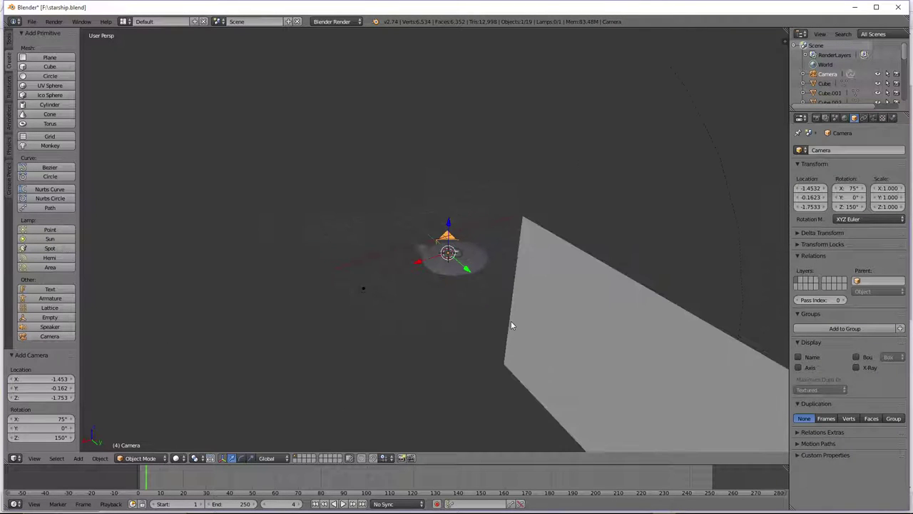
Move the large plane about 11.287 along Y, farther away from the starship.
{"action": "right_click", "coordinate": [542, 326]}
{"action": "scroll", "coordinate": [557, 327], "scroll_direction": "down", "scroll_amount": 3}
{"action": "left_click_drag", "start_coordinate": [545, 331], "coordinate": [663, 432]}
{"action": "scroll", "coordinate": [492, 311], "scroll_direction": "up", "scroll_amount": 3}
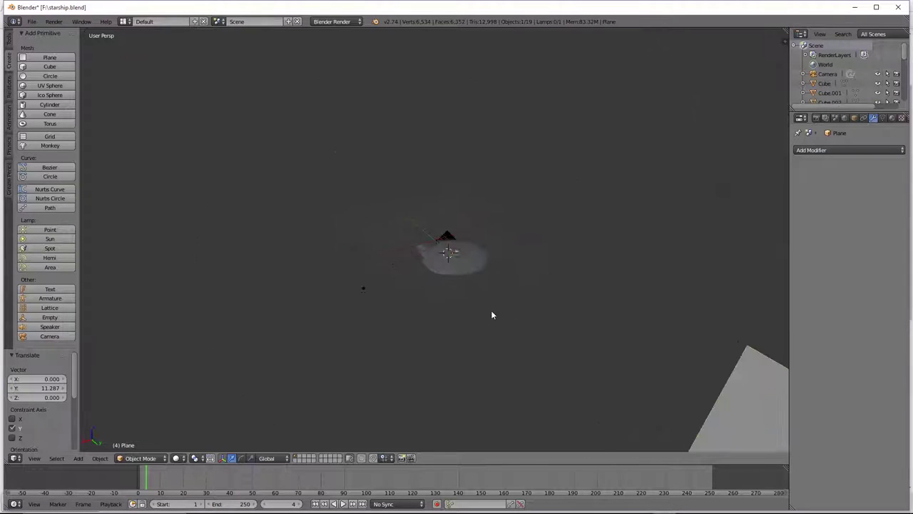
Position the camera in front of the starship at about X 5.182, Y 10.063, Z 1.012 and look through it.
{"action": "right_click", "coordinate": [446, 237]}
{"action": "left_click_drag", "start_coordinate": [459, 267], "coordinate": [404, 367]}
{"action": "key", "text": "KP_0"}
{"action": "key", "text": "KP_0"}
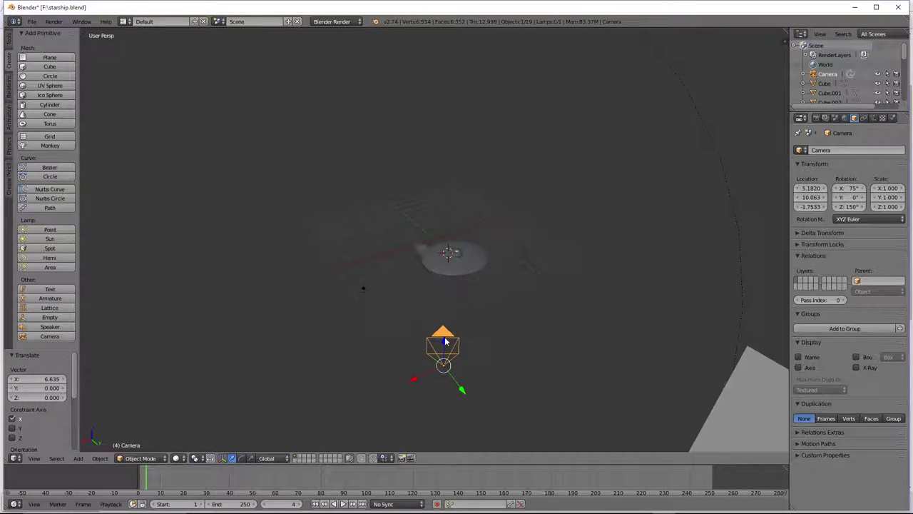
{"action": "left_click_drag", "start_coordinate": [445, 341], "coordinate": [445, 302]}
{"action": "key", "text": "KP_0"}
{"action": "key", "text": "KP_0"}
{"action": "key", "text": "KP_0"}
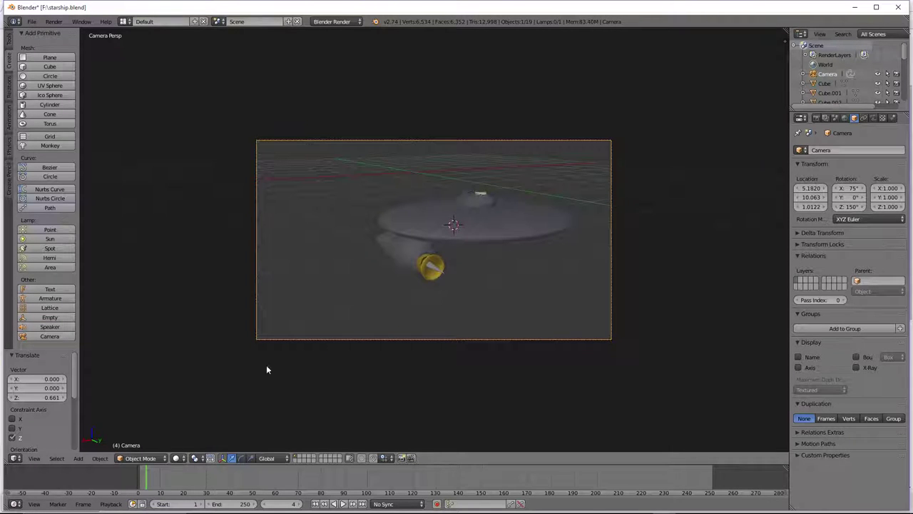
Preview the starship through the camera with Rendered viewport shading and examine the hull and dish up close.
{"action": "left_click", "coordinate": [177, 458]}
{"action": "left_click", "coordinate": [207, 394]}
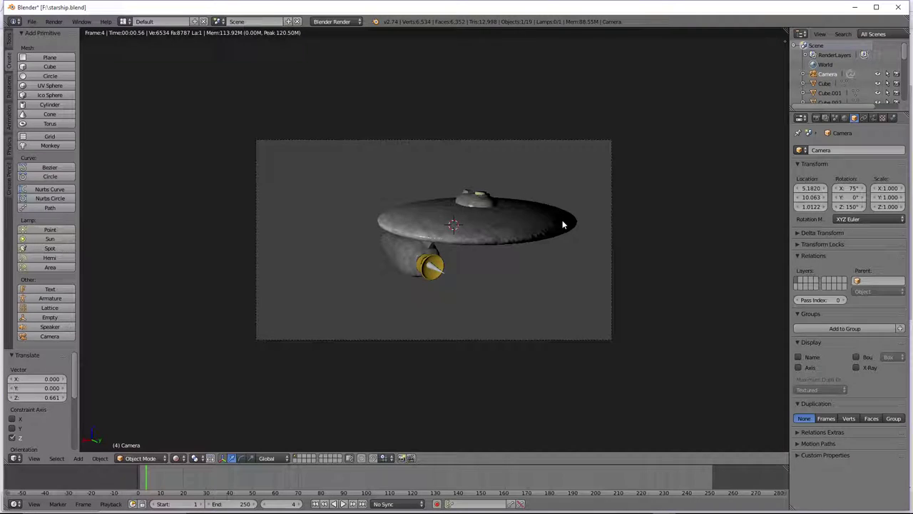
{"action": "scroll", "coordinate": [445, 235], "scroll_direction": "up", "scroll_amount": 4}
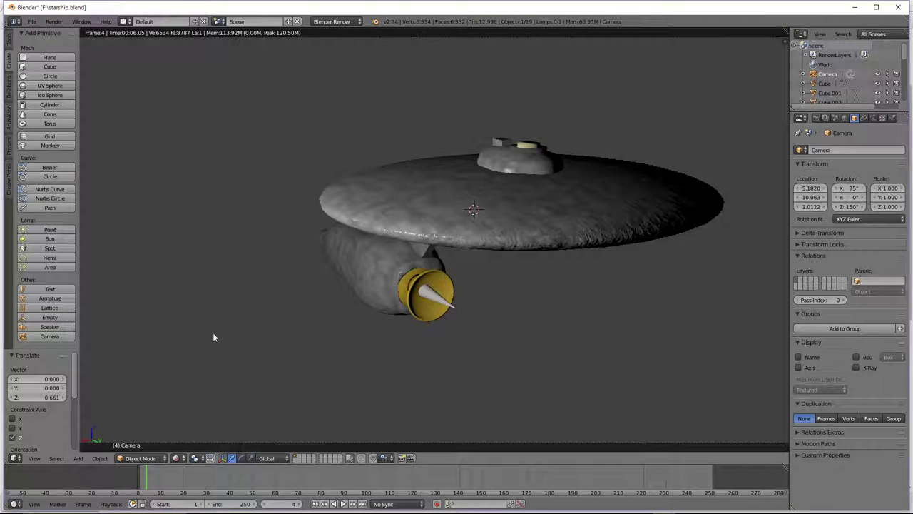
Switch to Material shading, select the four deflector parts together, and move them about -0.011 along Y.
{"action": "left_click", "coordinate": [177, 457]}
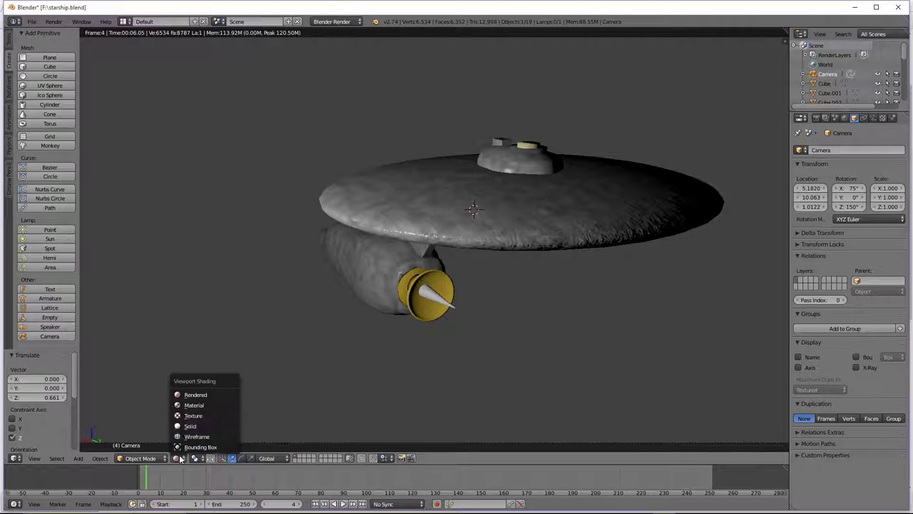
{"action": "left_click", "coordinate": [204, 404]}
{"action": "right_click", "coordinate": [383, 312]}
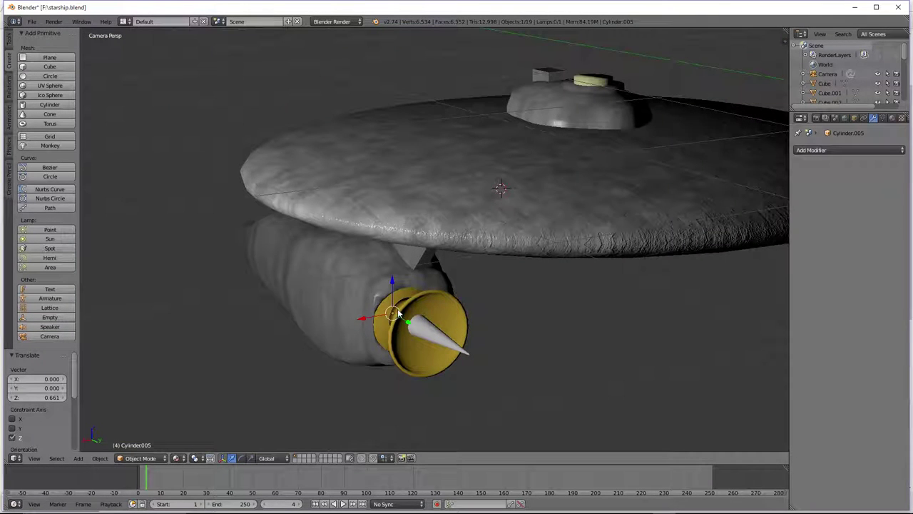
{"action": "right_click", "coordinate": [407, 324]}
{"action": "right_click", "coordinate": [420, 335]}
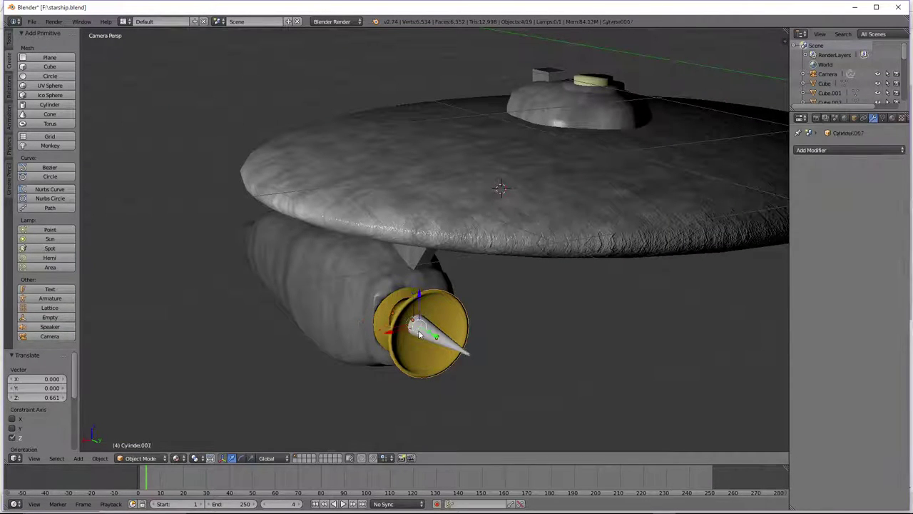
{"action": "key", "text": "g"}
{"action": "key", "text": "y"}
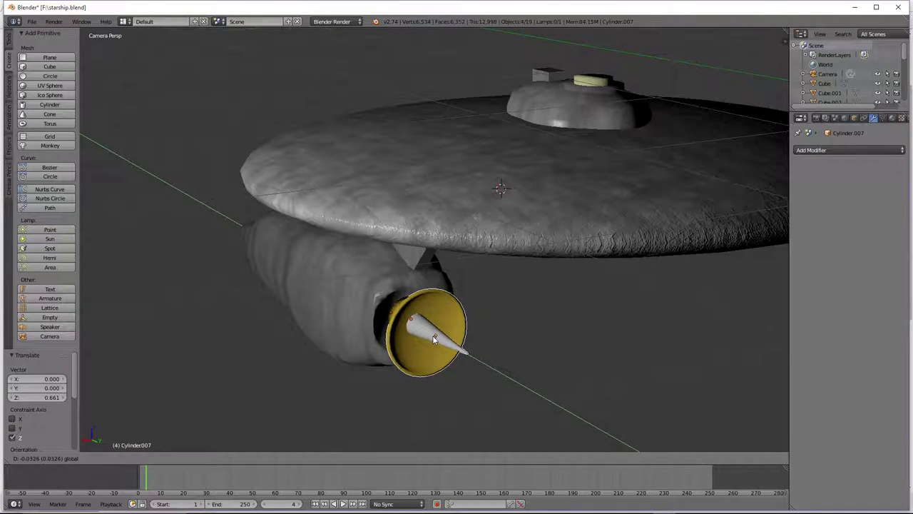
{"action": "left_click", "coordinate": [434, 336]}
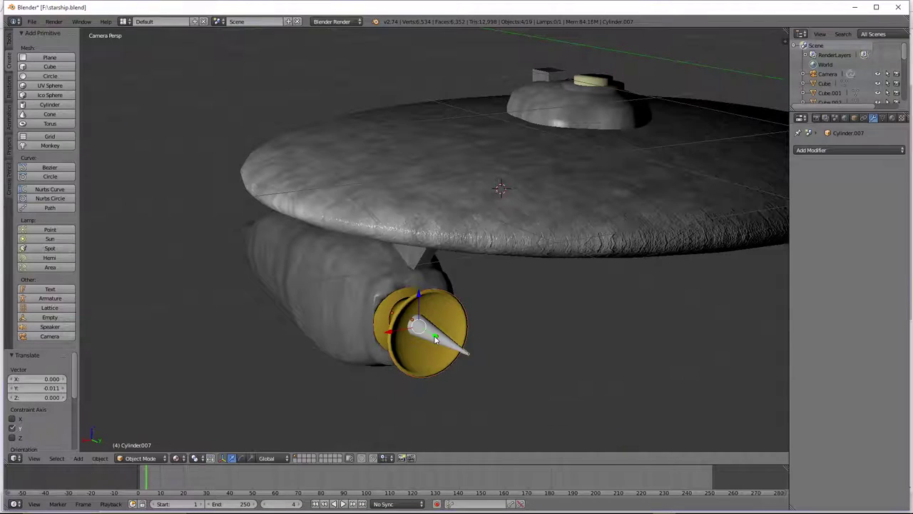
Leave the camera view and examine how the deflector parts sit in the secondary hull from the side and below.
{"action": "scroll", "coordinate": [432, 336], "scroll_direction": "down", "scroll_amount": 3}
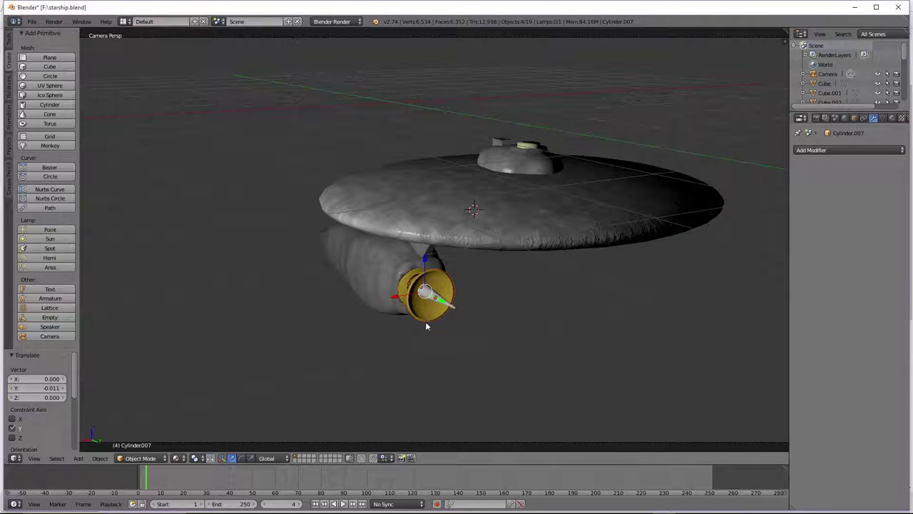
{"action": "key", "text": "KP_0"}
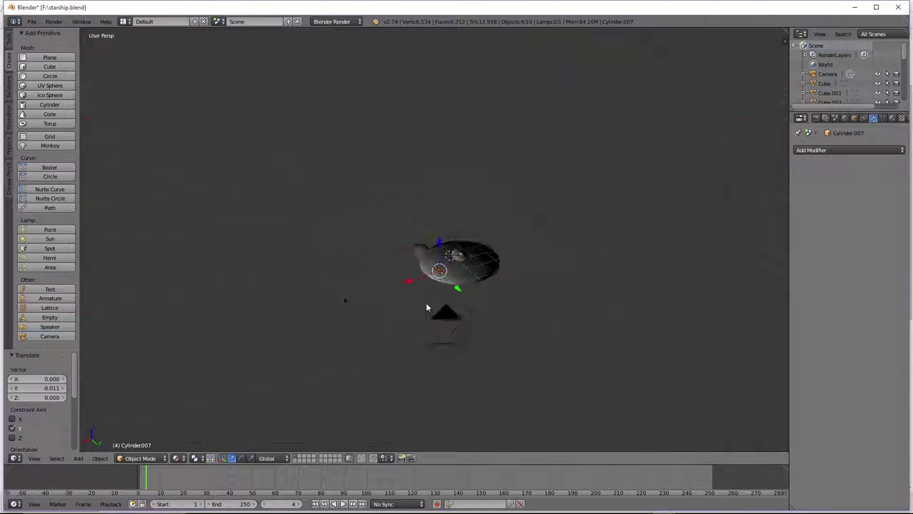
{"action": "scroll", "coordinate": [426, 304], "scroll_direction": "up", "scroll_amount": 4}
{"action": "key", "text": "KP_2"}
{"action": "key", "text": "KP_2"}
{"action": "key", "text": "KP_2"}
{"action": "key", "text": "KP_4"}
{"action": "key", "text": "KP_4"}
{"action": "scroll", "coordinate": [440, 348], "scroll_direction": "up", "scroll_amount": 3}
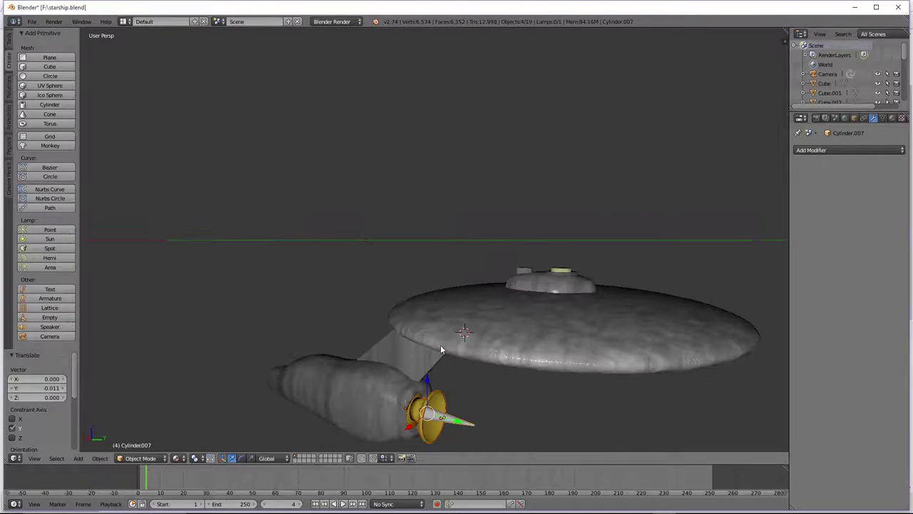
{"action": "middle_click_drag", "start_coordinate": [440, 348], "coordinate": [489, 421]}
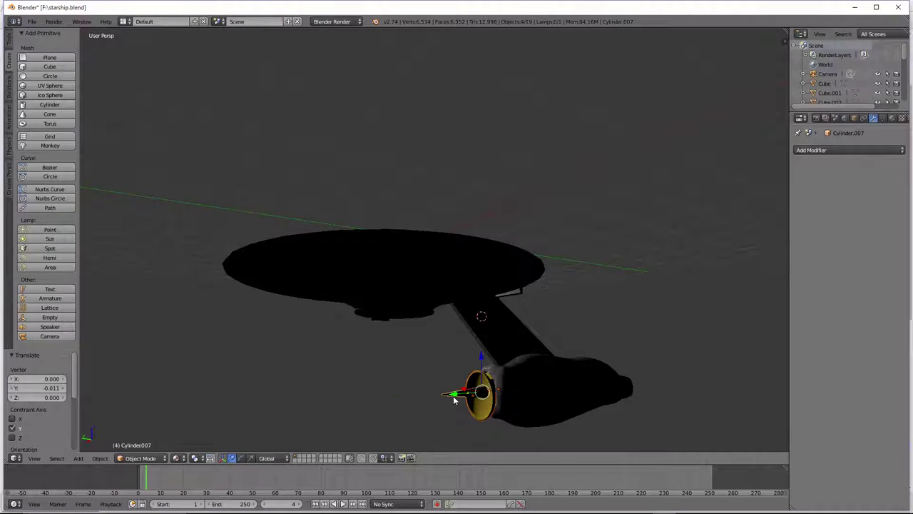
Try to pull the deflector assembly about 0.924 along Y out of the secondary hull.
{"action": "left_click_drag", "start_coordinate": [453, 395], "coordinate": [417, 396]}
{"action": "middle_click_drag", "start_coordinate": [402, 396], "coordinate": [478, 404]}
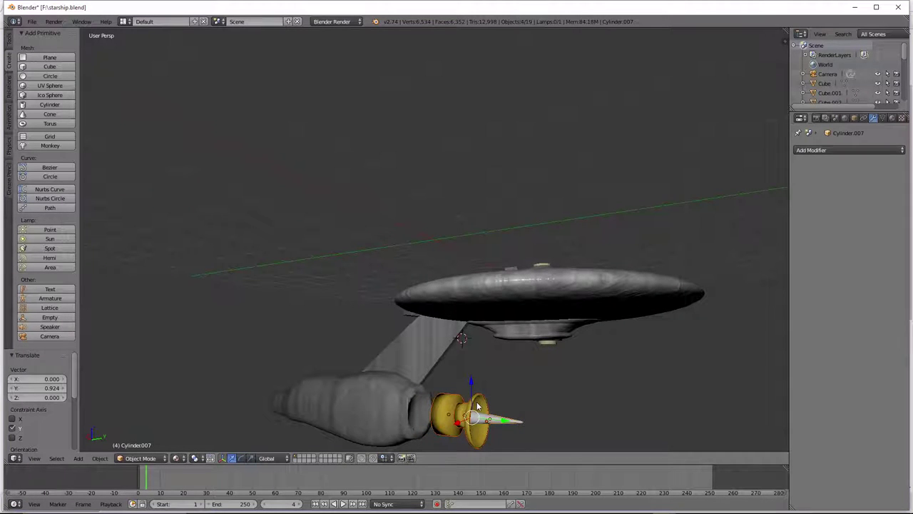
{"action": "key", "text": "ctrl+z"}
Review the secondary hull's texture mapping and influence settings, and set its material's specular intensity to 0.
{"action": "right_click", "coordinate": [397, 398]}
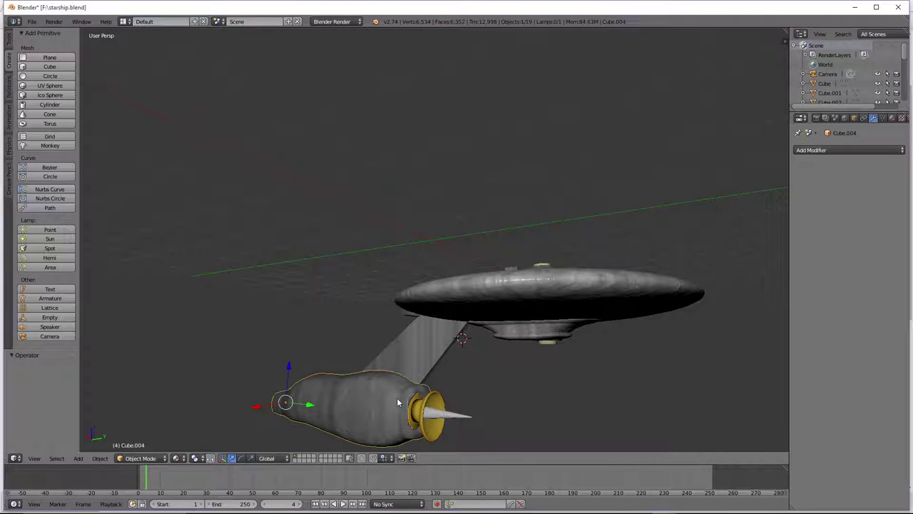
{"action": "left_click", "coordinate": [892, 117]}
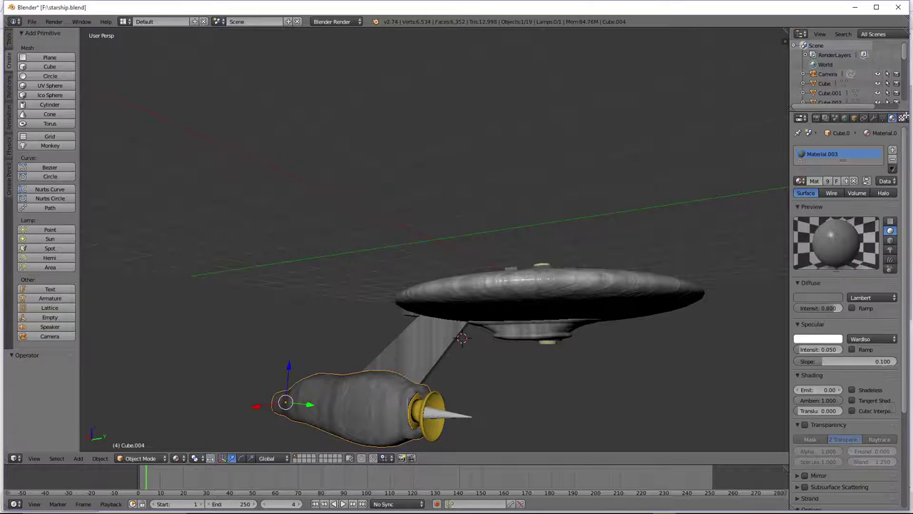
{"action": "left_click", "coordinate": [904, 117]}
{"action": "scroll", "coordinate": [855, 316], "scroll_direction": "down", "scroll_amount": 5}
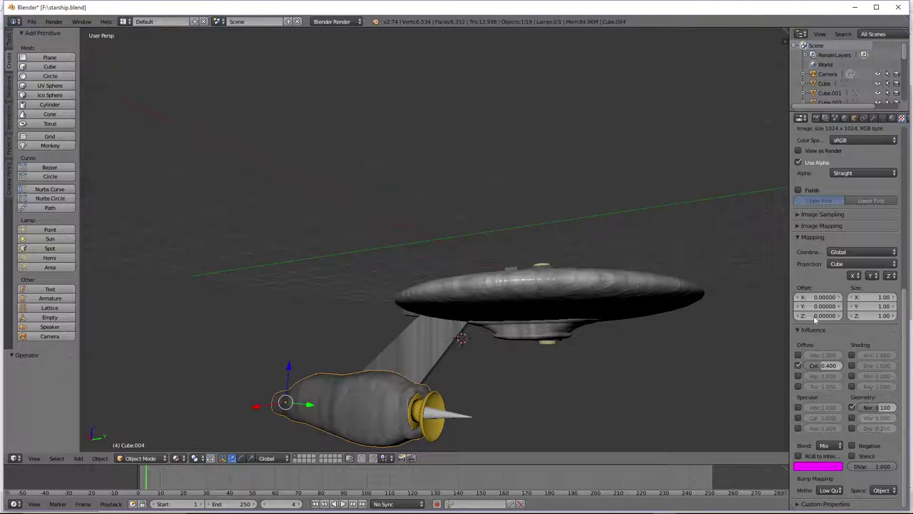
{"action": "left_click", "coordinate": [892, 119]}
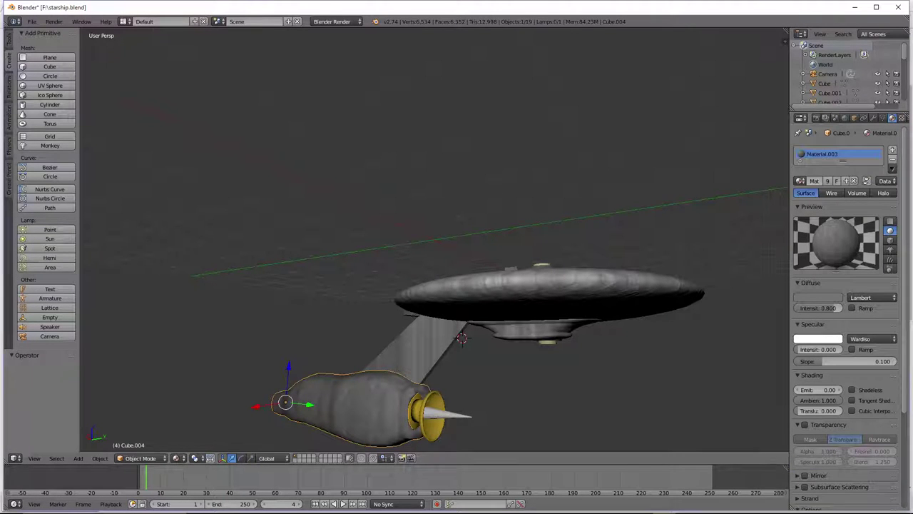
Set the secondary hull texture's coordinates to Generated and preview the ship through the camera in Rendered shading.
{"action": "left_click", "coordinate": [901, 118]}
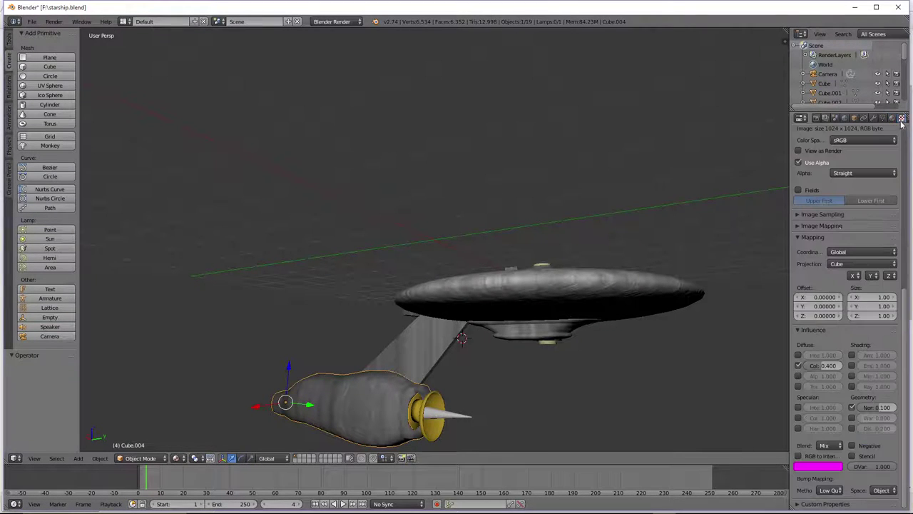
{"action": "left_click", "coordinate": [841, 253]}
{"action": "left_click", "coordinate": [852, 219]}
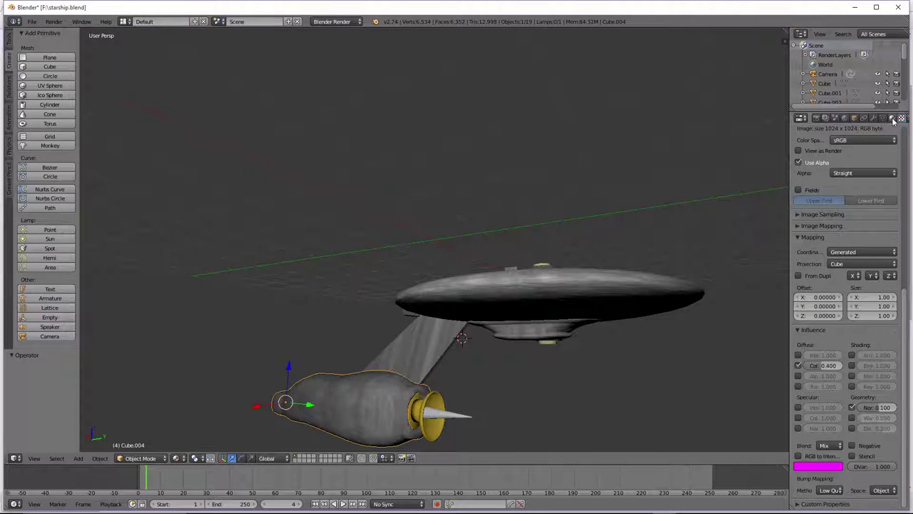
{"action": "left_click", "coordinate": [892, 119]}
{"action": "key", "text": "KP_0"}
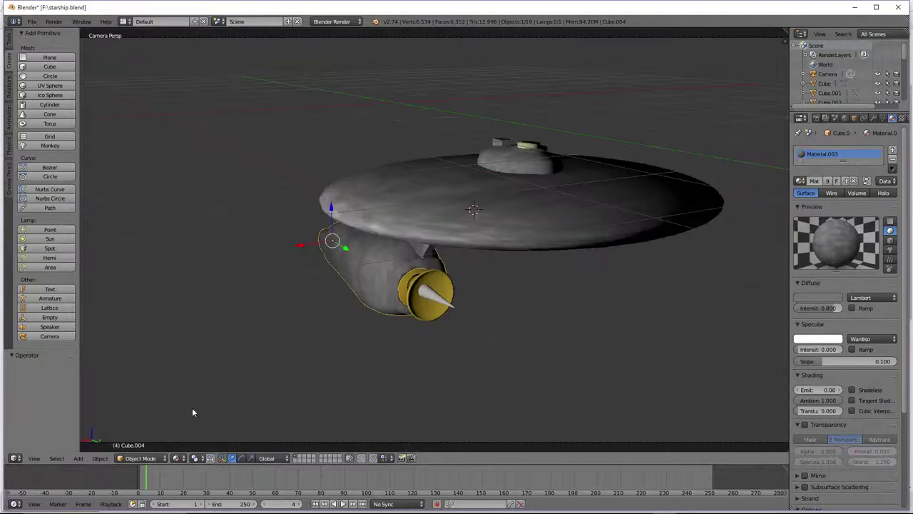
{"action": "left_click", "coordinate": [179, 458]}
{"action": "left_click", "coordinate": [195, 395]}
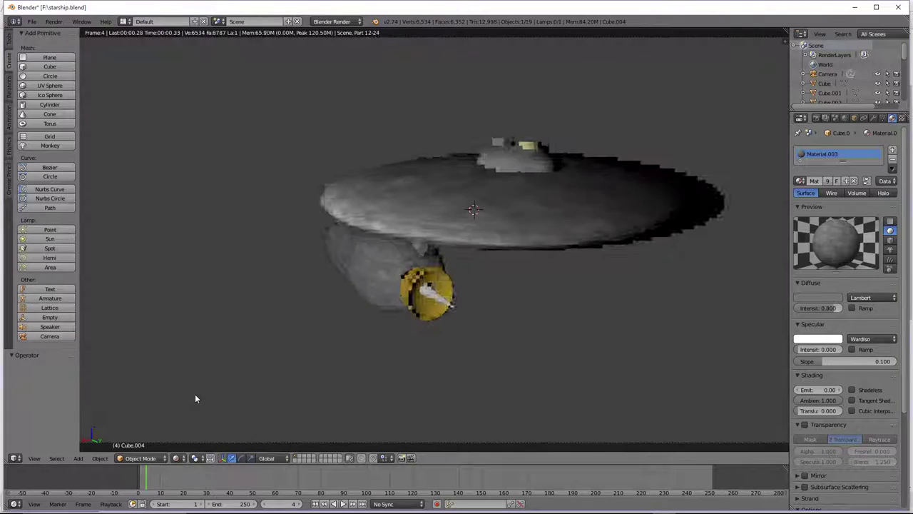
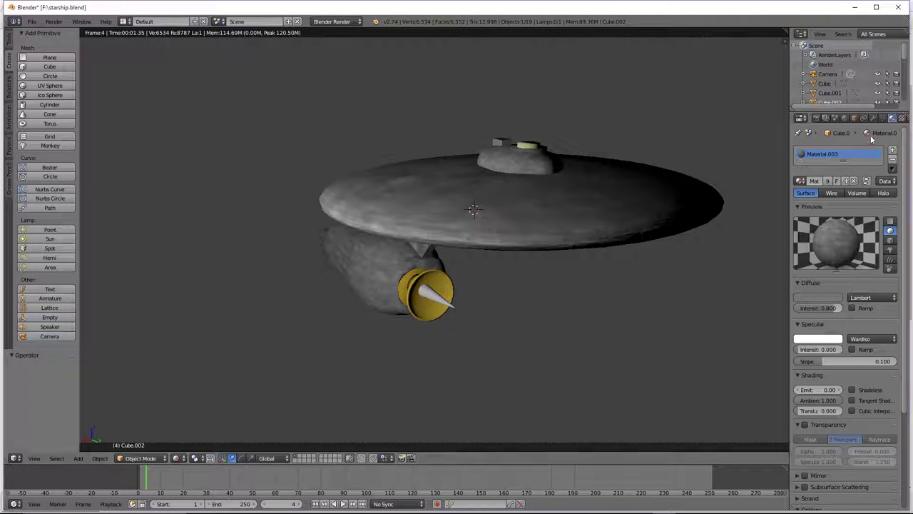
Try Sphere and Flat projections for the hull texture with Generated coordinates.
{"action": "left_click", "coordinate": [901, 118]}
{"action": "scroll", "coordinate": [837, 240], "scroll_direction": "down", "scroll_amount": 6}
{"action": "left_click", "coordinate": [842, 263]}
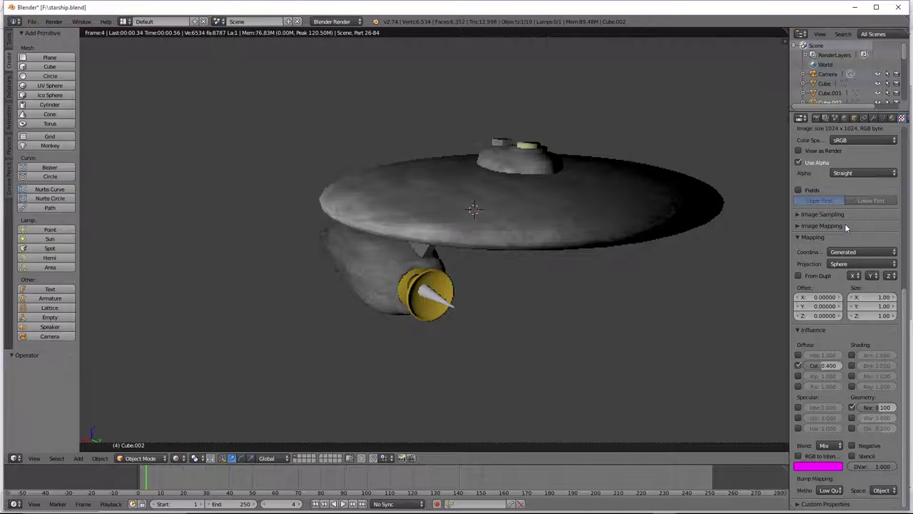
{"action": "left_click", "coordinate": [839, 261]}
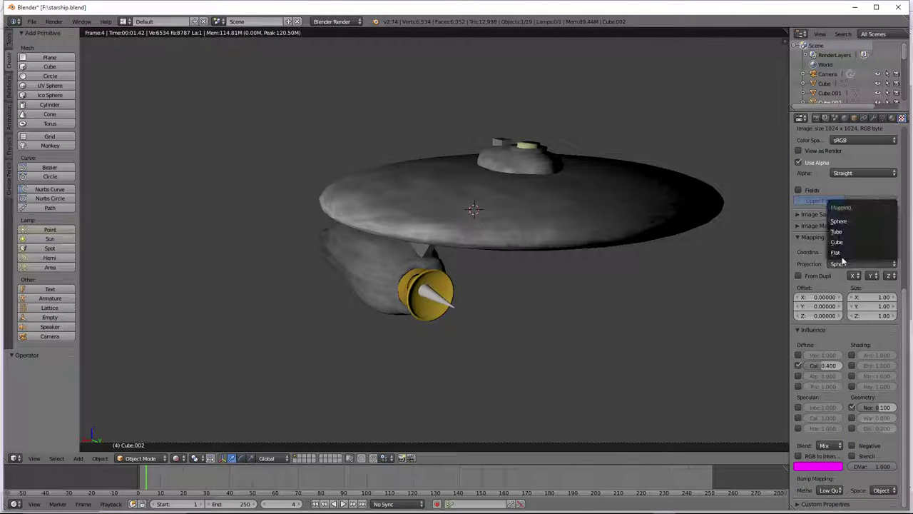
{"action": "left_click", "coordinate": [836, 214]}
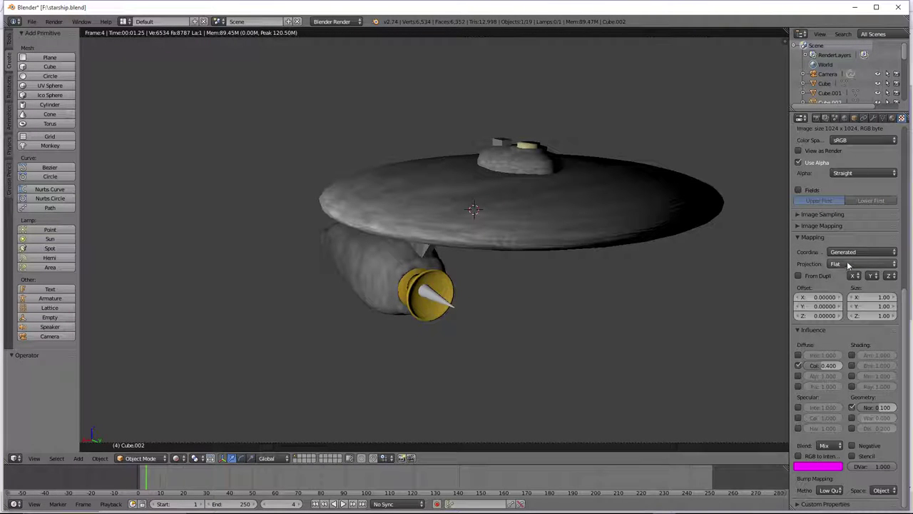
Try Object coordinates for the hull texture, comparing Sphere, Tube, Cube and Flat projections in the rendered preview.
{"action": "left_click", "coordinate": [849, 252]}
{"action": "left_click", "coordinate": [837, 230]}
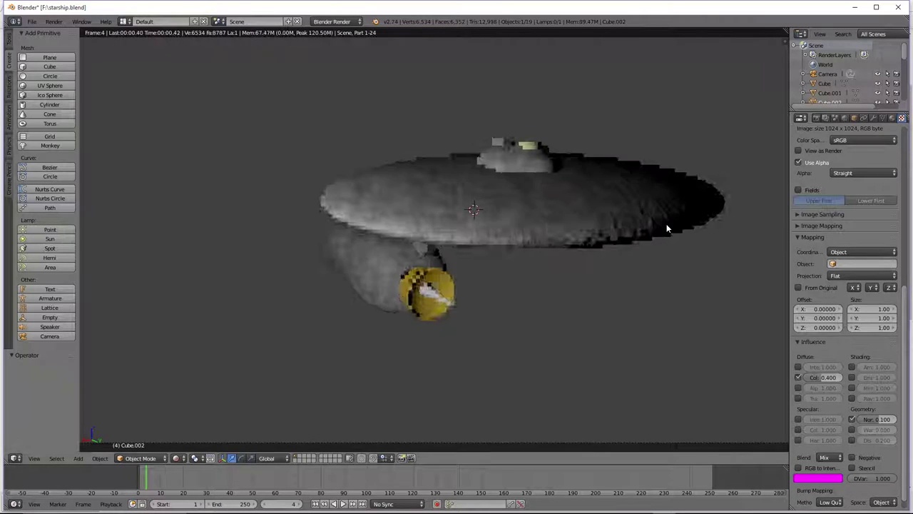
{"action": "left_click", "coordinate": [860, 275]}
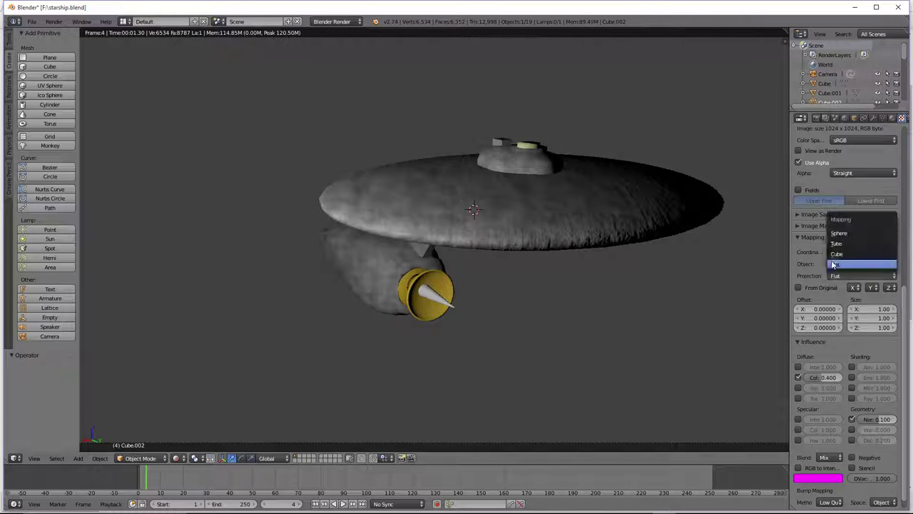
{"action": "left_click", "coordinate": [839, 233]}
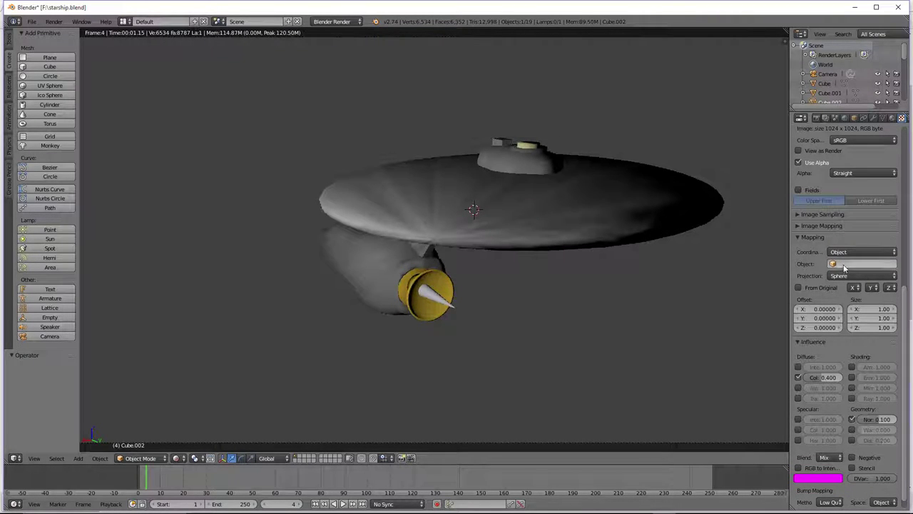
{"action": "left_click", "coordinate": [844, 275]}
{"action": "left_click", "coordinate": [843, 241]}
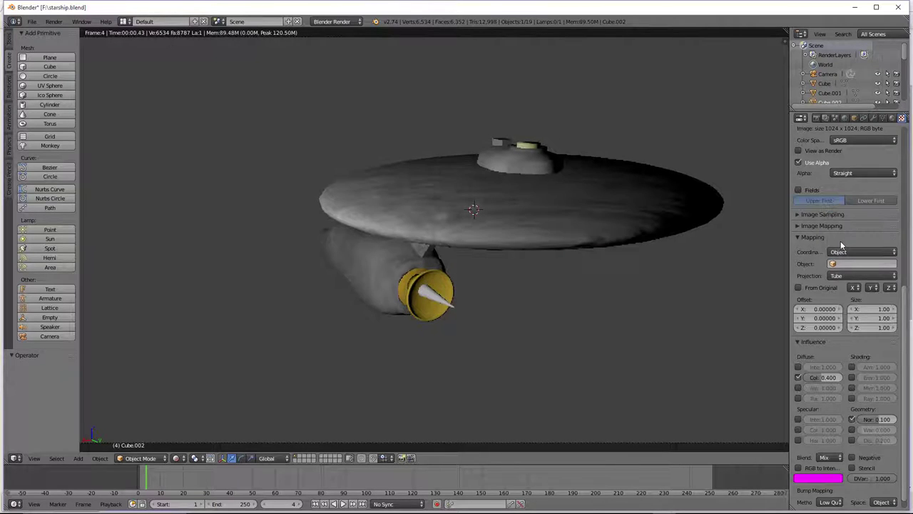
{"action": "left_click", "coordinate": [846, 277]}
{"action": "left_click", "coordinate": [844, 255]}
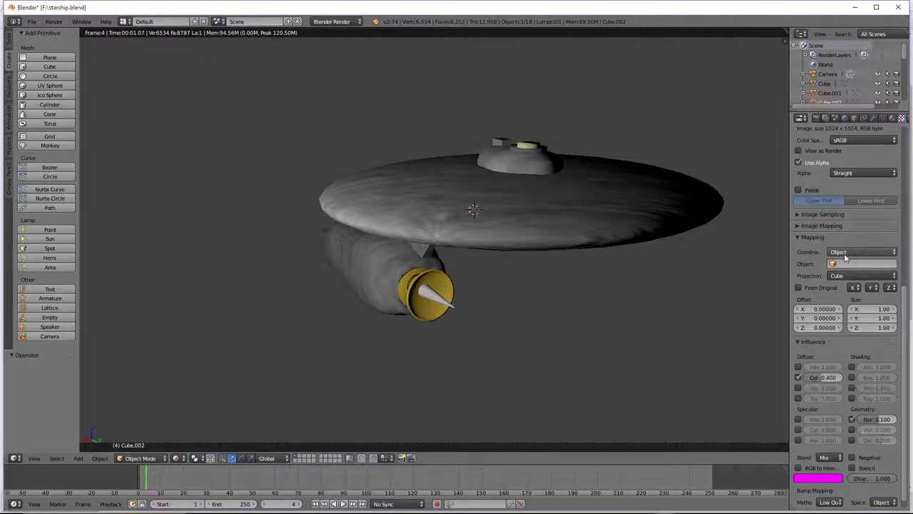
{"action": "left_click", "coordinate": [844, 276]}
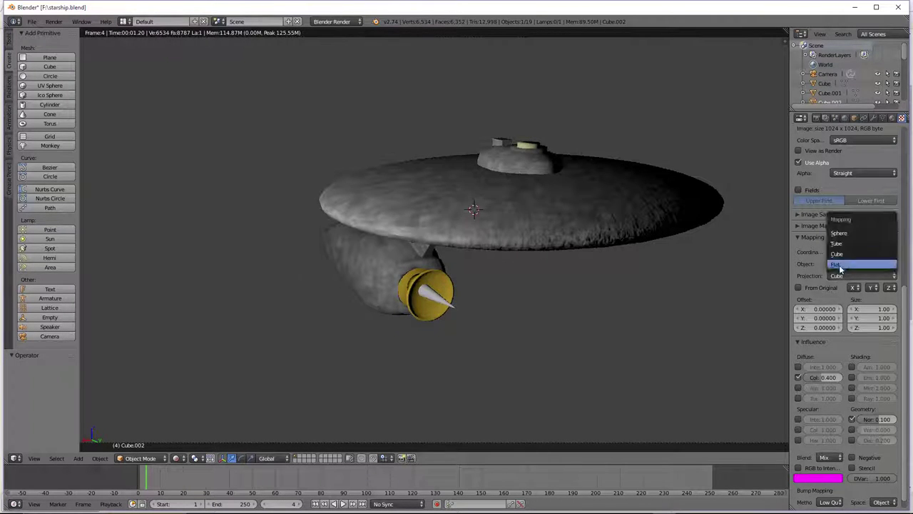
{"action": "left_click", "coordinate": [838, 265]}
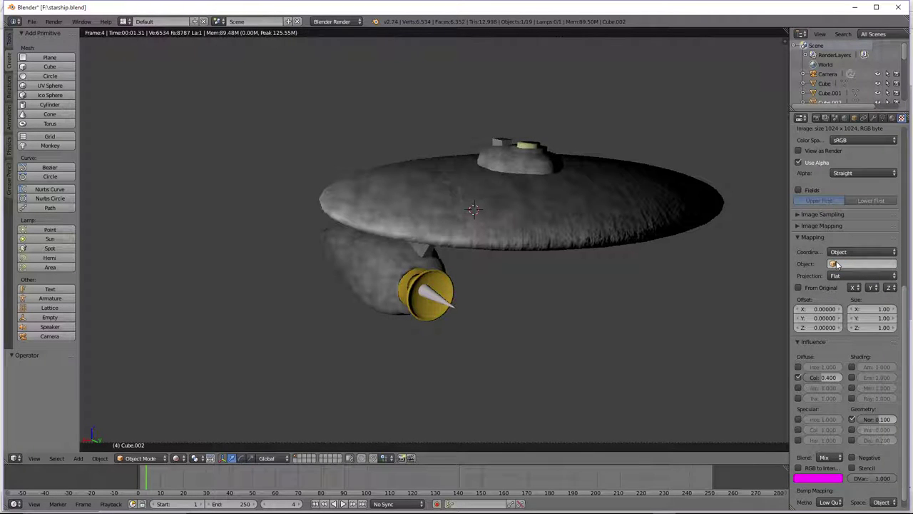
Try Global coordinates for the hull texture with Flat and Sphere projections.
{"action": "left_click", "coordinate": [842, 253]}
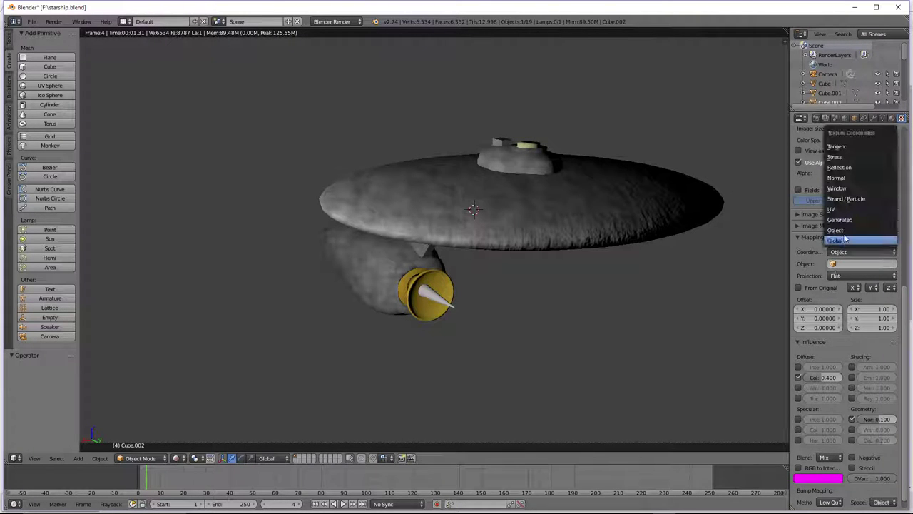
{"action": "left_click", "coordinate": [844, 235]}
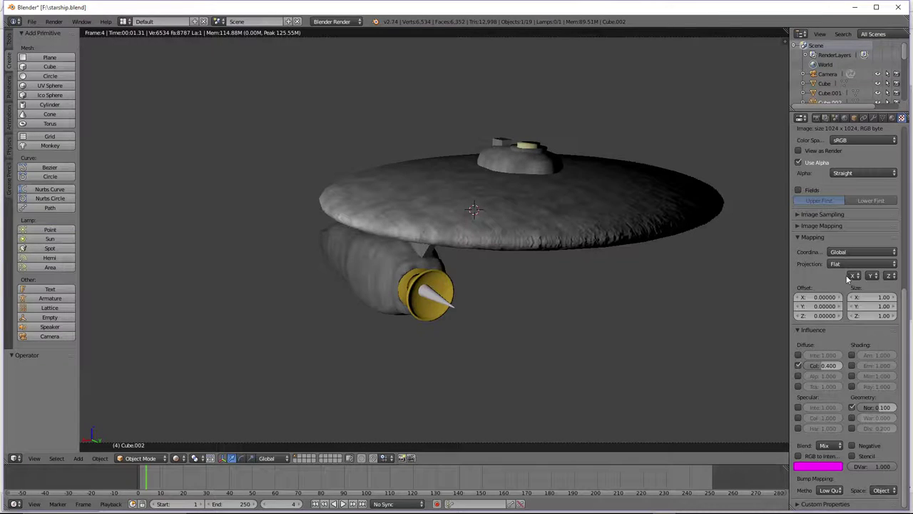
{"action": "left_click", "coordinate": [847, 264]}
{"action": "left_click", "coordinate": [835, 222]}
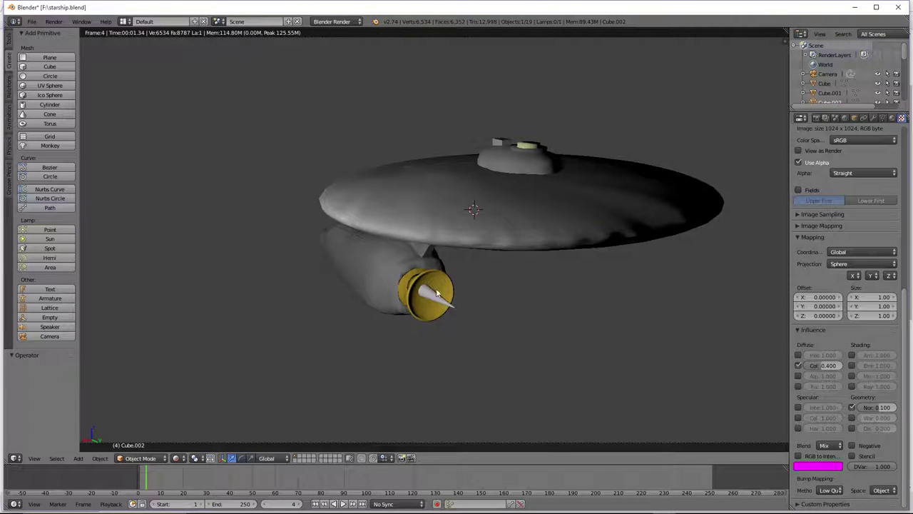
Set the hull texture's diffuse color influence to 1.000, compare it with normal influence off and on, and set its projection to Flat.
{"action": "left_click_drag", "start_coordinate": [823, 365], "coordinate": [843, 365]}
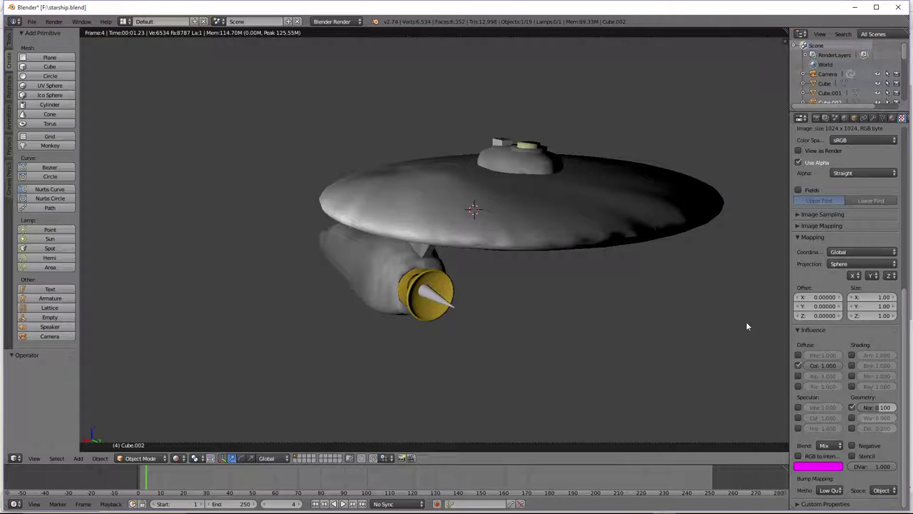
{"action": "left_click", "coordinate": [852, 407]}
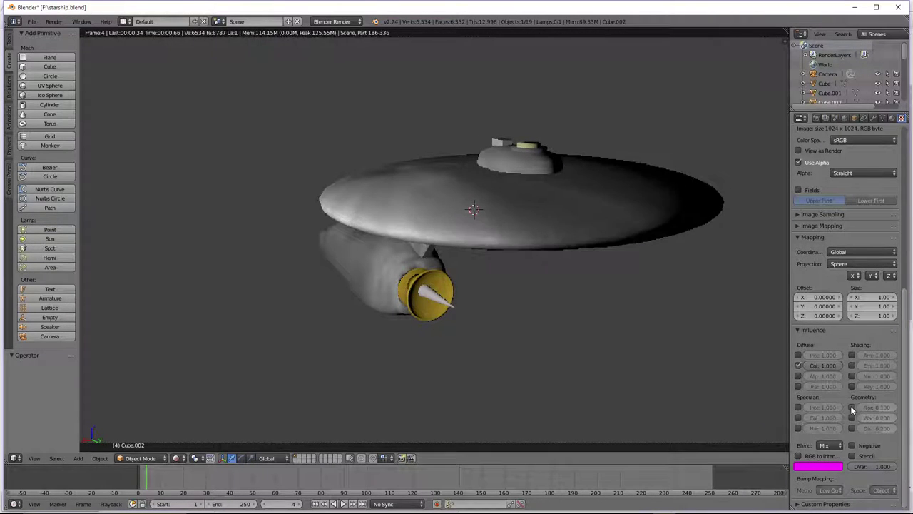
{"action": "left_click", "coordinate": [851, 407]}
{"action": "left_click", "coordinate": [848, 264]}
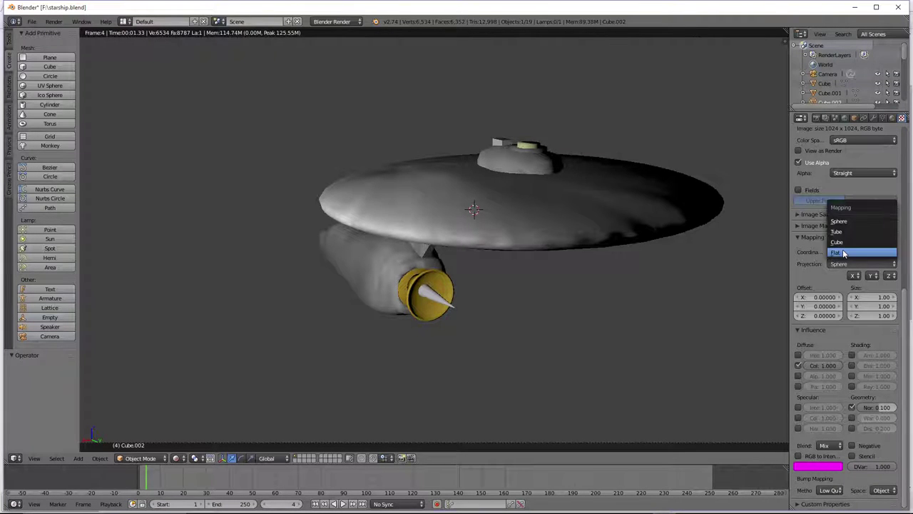
{"action": "left_click", "coordinate": [845, 254]}
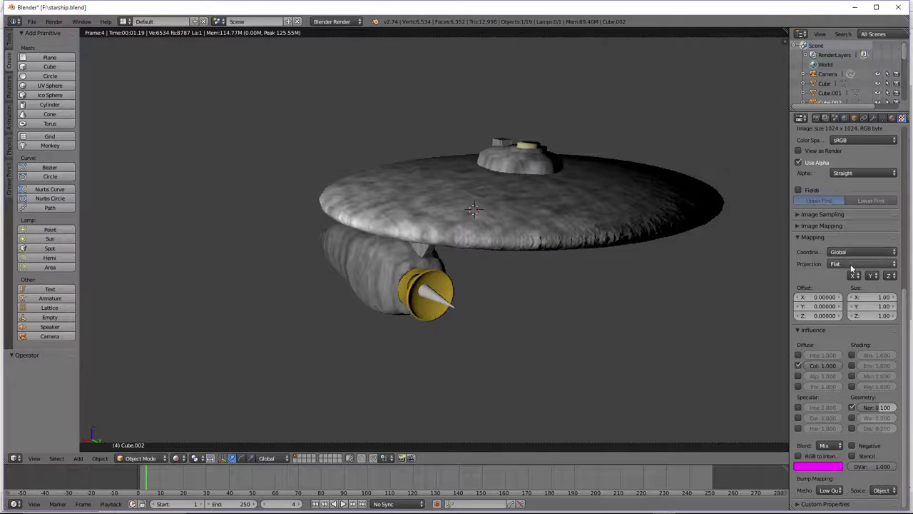
Turn off the color influence of Texture.003 and disable Texture.002 on the hull material.
{"action": "left_click", "coordinate": [798, 366]}
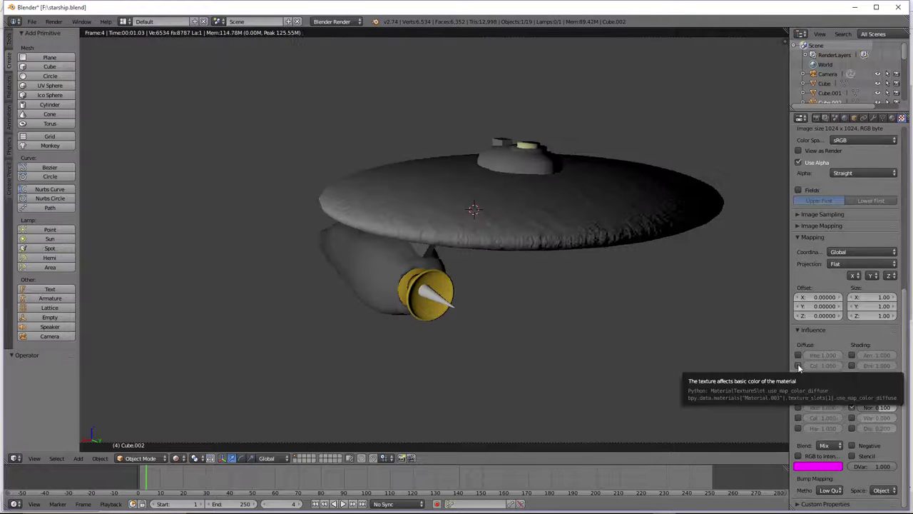
{"action": "scroll", "coordinate": [797, 363], "scroll_direction": "up", "scroll_amount": 6}
{"action": "scroll", "coordinate": [838, 224], "scroll_direction": "up", "scroll_amount": 3}
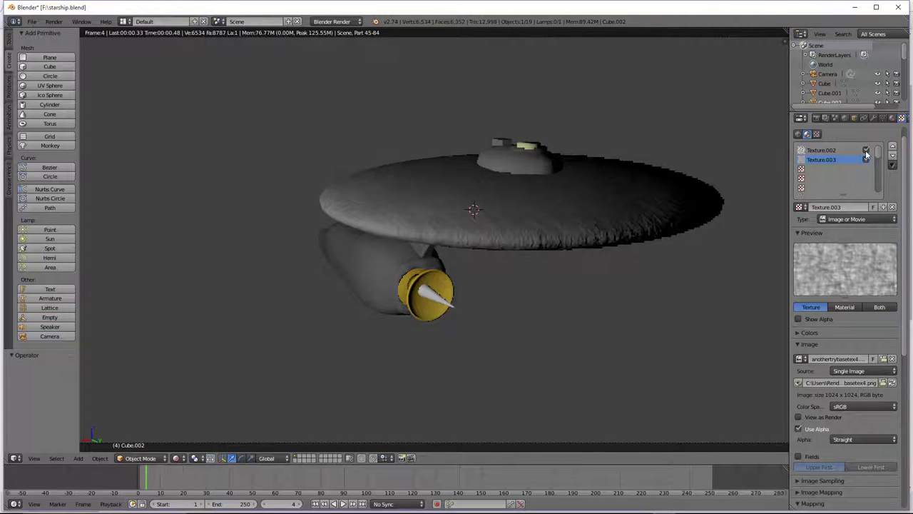
{"action": "left_click", "coordinate": [866, 151]}
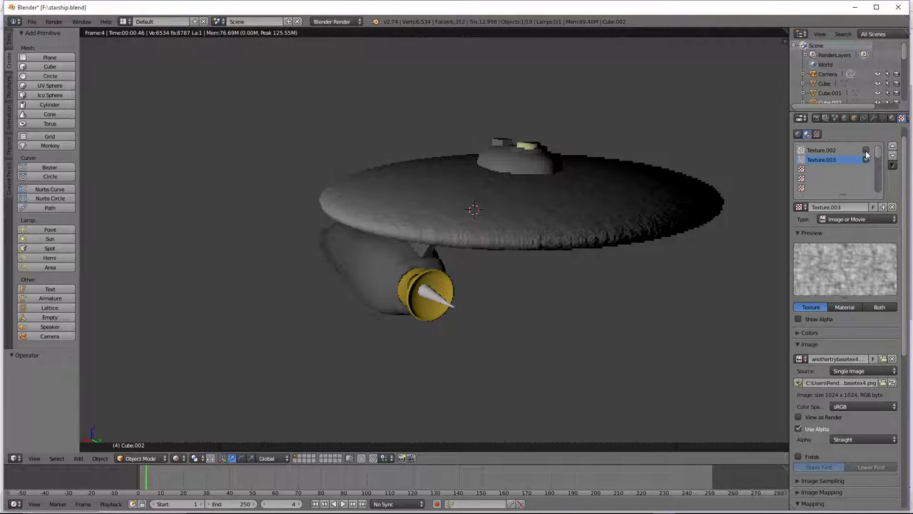
Compare Texture.003 with normal influence off and on, set that influence to 0.050, and change its coordinates to Generated.
{"action": "scroll", "coordinate": [831, 416], "scroll_direction": "down", "scroll_amount": 2}
{"action": "scroll", "coordinate": [831, 416], "scroll_direction": "down", "scroll_amount": 5}
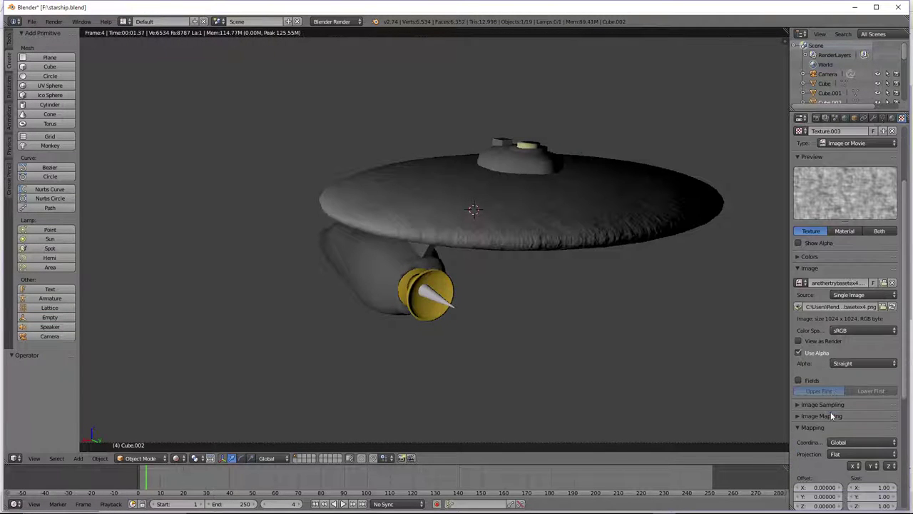
{"action": "left_click", "coordinate": [852, 484]}
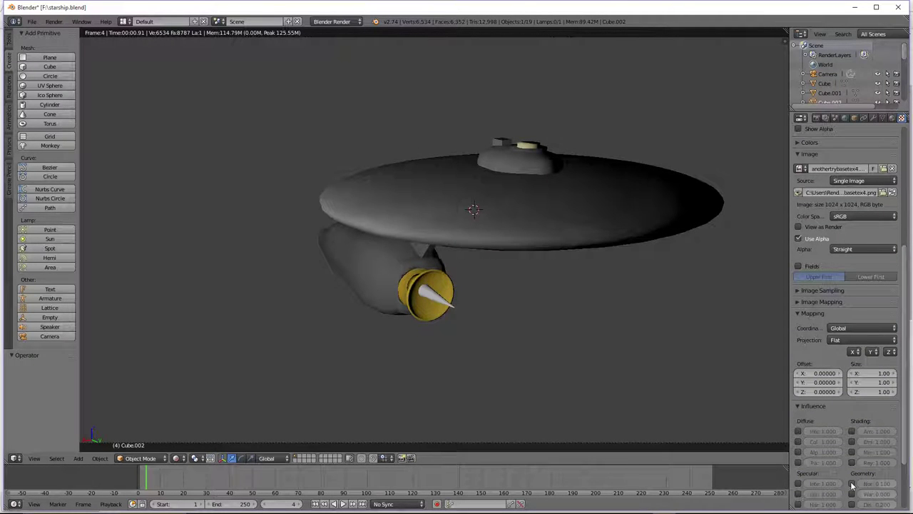
{"action": "left_click", "coordinate": [852, 484]}
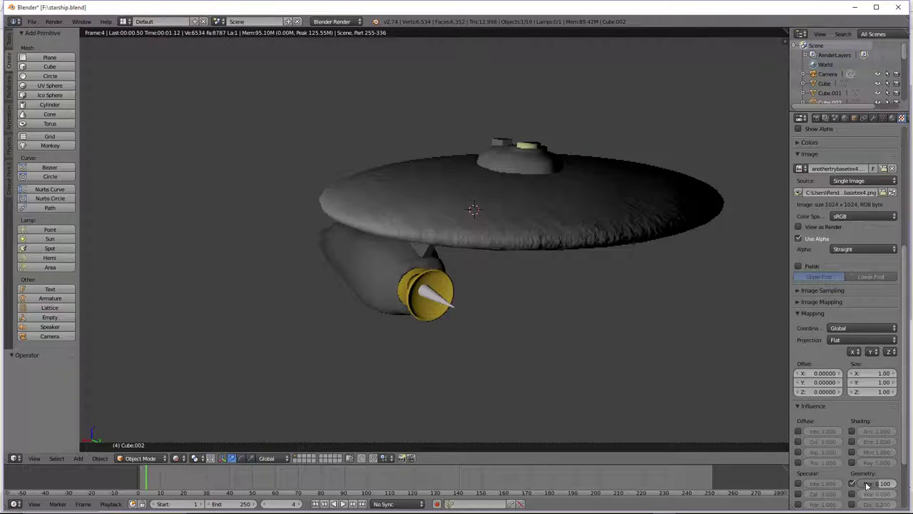
{"action": "left_click", "coordinate": [884, 485]}
{"action": "type", "text": "0.1"}
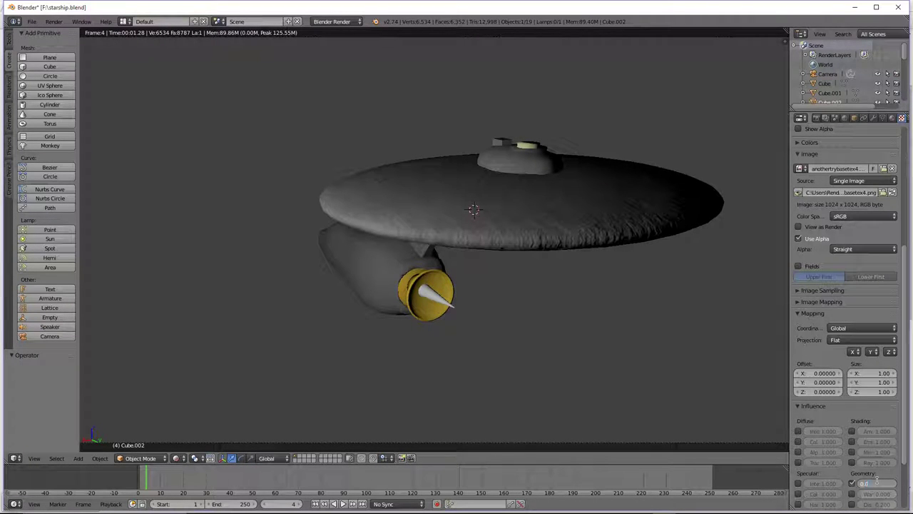
{"action": "key", "text": "Return"}
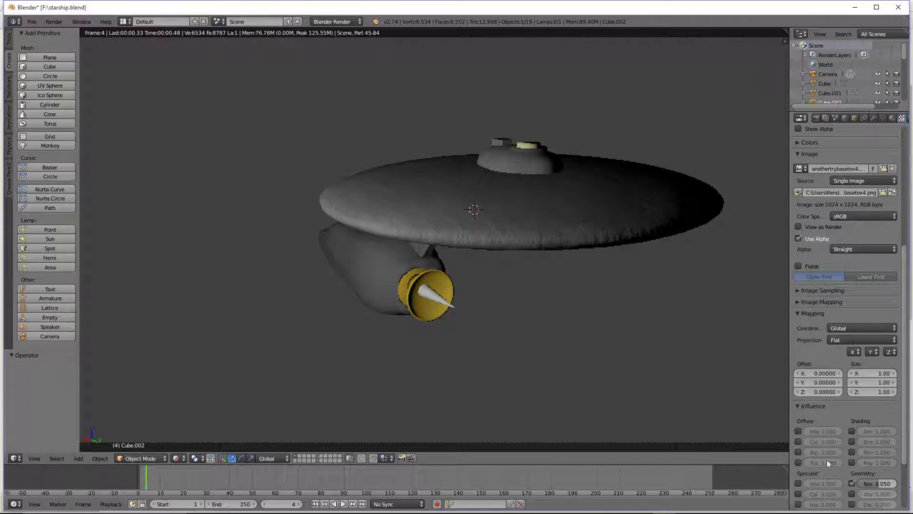
{"action": "left_click", "coordinate": [837, 328]}
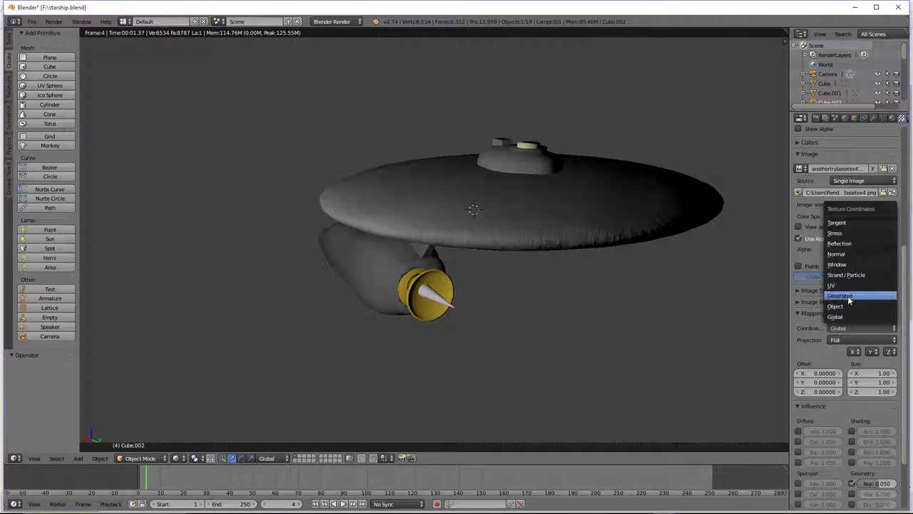
{"action": "left_click", "coordinate": [848, 297]}
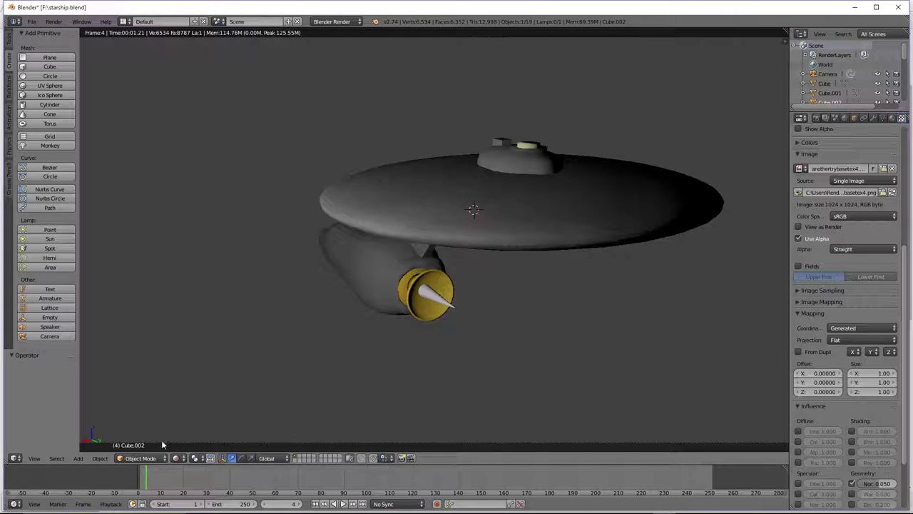
Set the hull material's specular intensity to 0.100.
{"action": "left_click", "coordinate": [893, 119]}
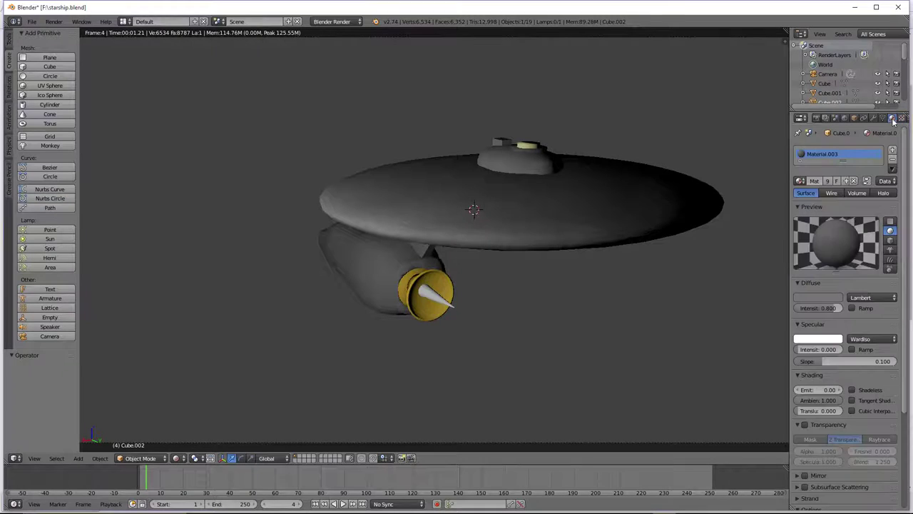
{"action": "left_click_drag", "start_coordinate": [816, 350], "coordinate": [794, 348]}
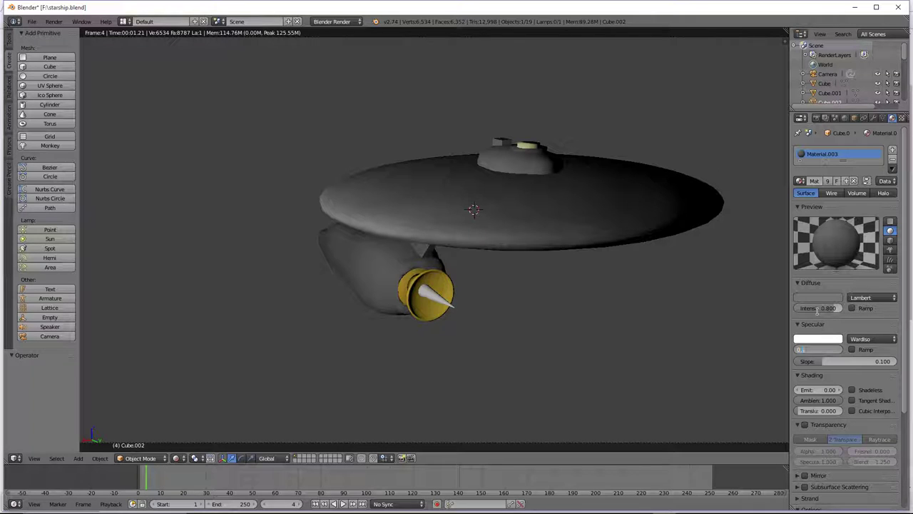
{"action": "key", "text": "Return"}
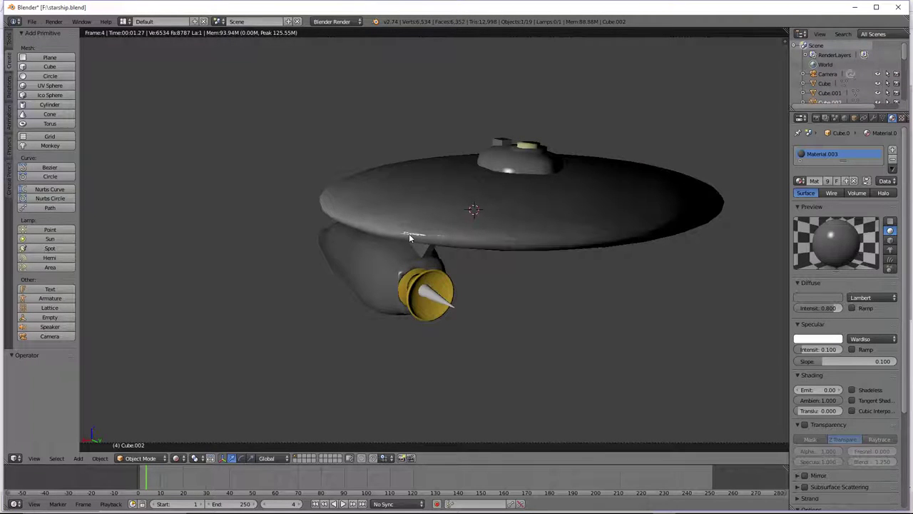
Inspect the rendered saucer and bridge dome from above, and set the viewport back to Material shading.
{"action": "middle_click_drag", "start_coordinate": [409, 238], "coordinate": [426, 310]}
{"action": "right_click", "coordinate": [538, 276]}
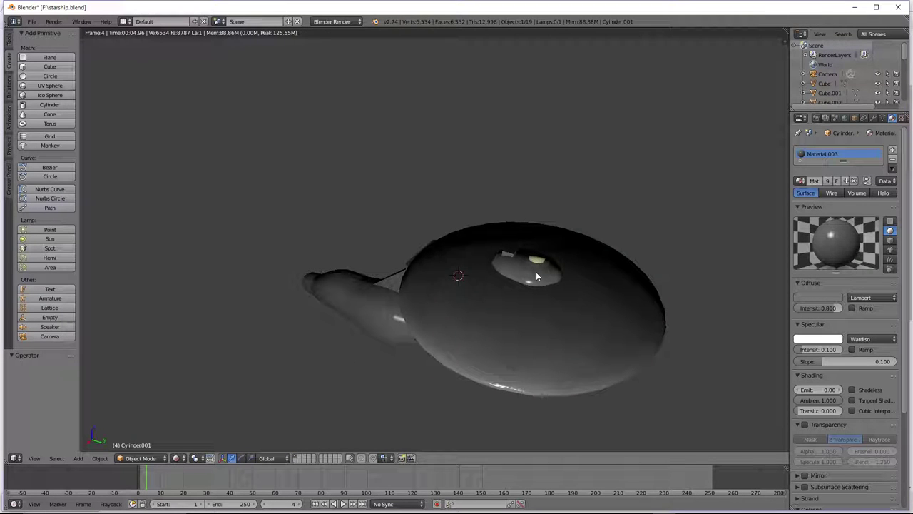
{"action": "scroll", "coordinate": [537, 276], "scroll_direction": "up", "scroll_amount": 2}
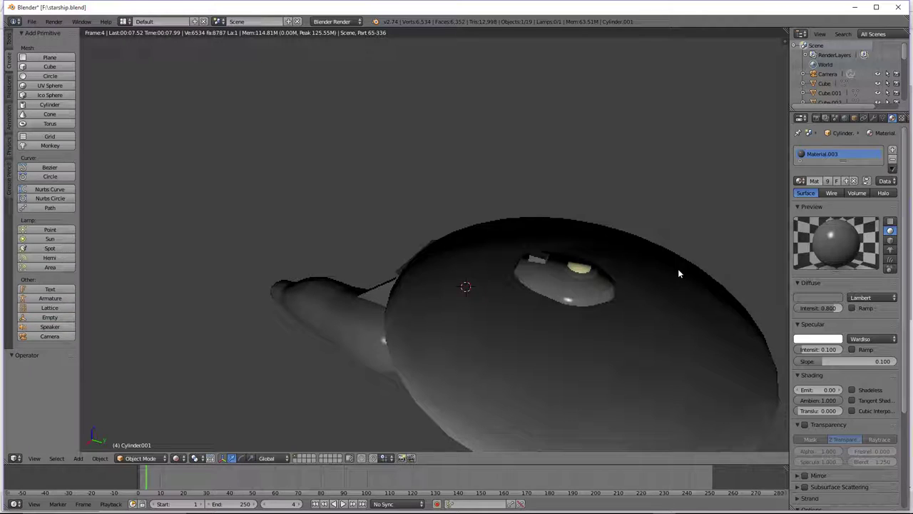
{"action": "scroll", "coordinate": [677, 269], "scroll_direction": "up", "scroll_amount": 1}
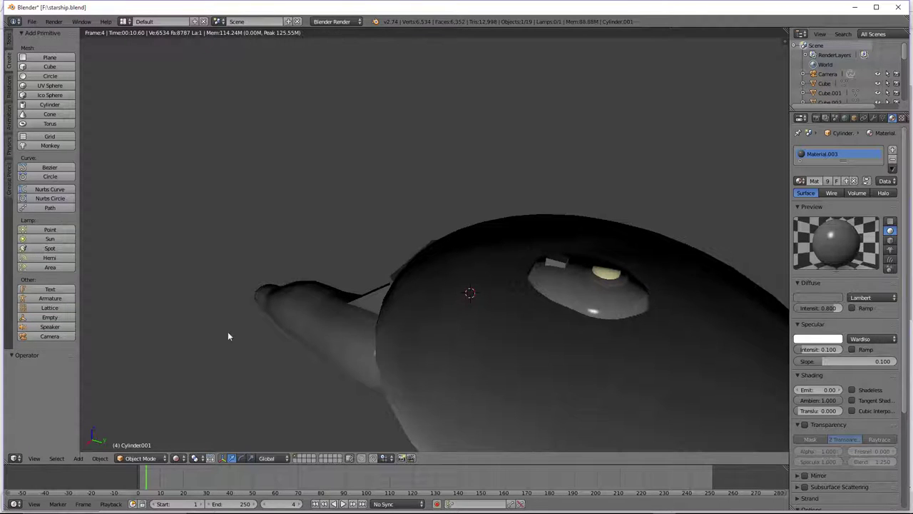
{"action": "left_click", "coordinate": [179, 457]}
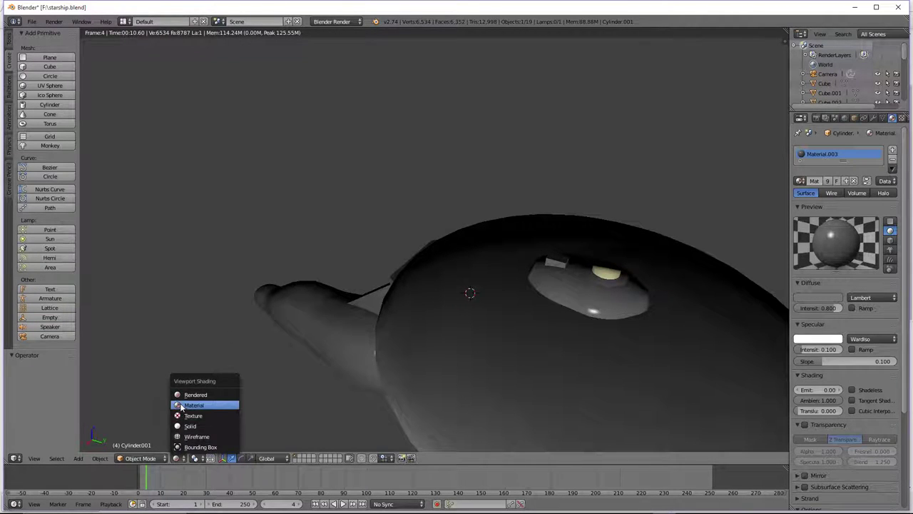
{"action": "left_click", "coordinate": [207, 405]}
Check the material and texture slots assigned to the saucer and the bridge dome.
{"action": "mouse_move", "coordinate": [504, 342]}
{"action": "middle_mouse_down"}
{"action": "mouse_move", "coordinate": [635, 329]}
{"action": "mouse_move", "coordinate": [603, 378]}
{"action": "middle_mouse_up"}
{"action": "right_click", "coordinate": [635, 330]}
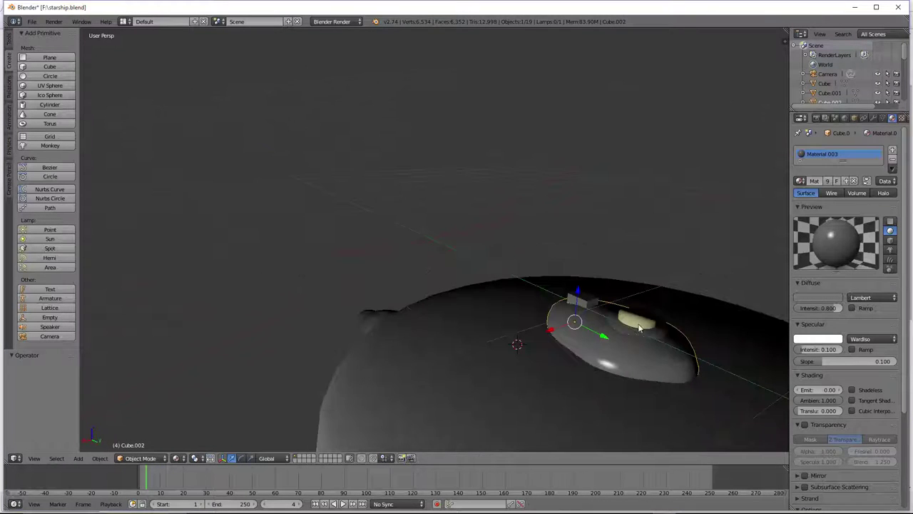
{"action": "right_click", "coordinate": [599, 390]}
{"action": "right_click", "coordinate": [595, 362]}
{"action": "right_click", "coordinate": [586, 391]}
{"action": "right_click", "coordinate": [595, 353]}
{"action": "right_click", "coordinate": [552, 338]}
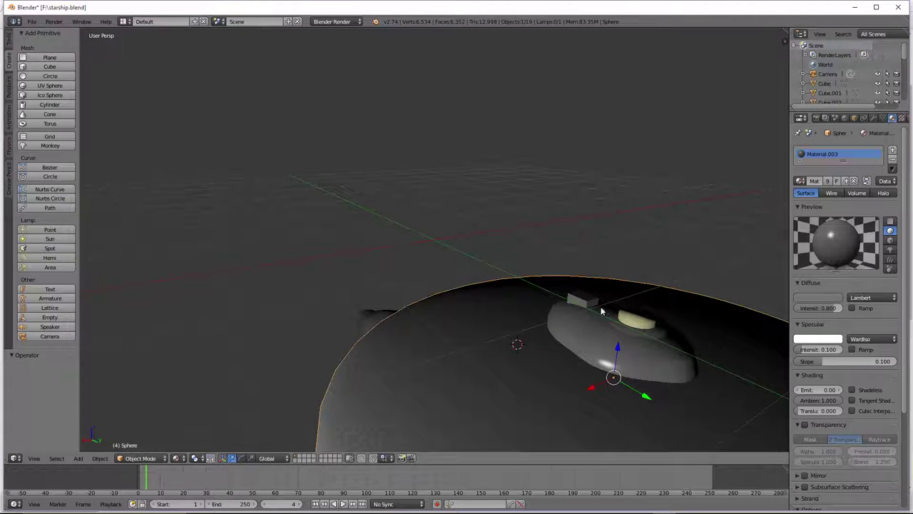
{"action": "left_click", "coordinate": [901, 118]}
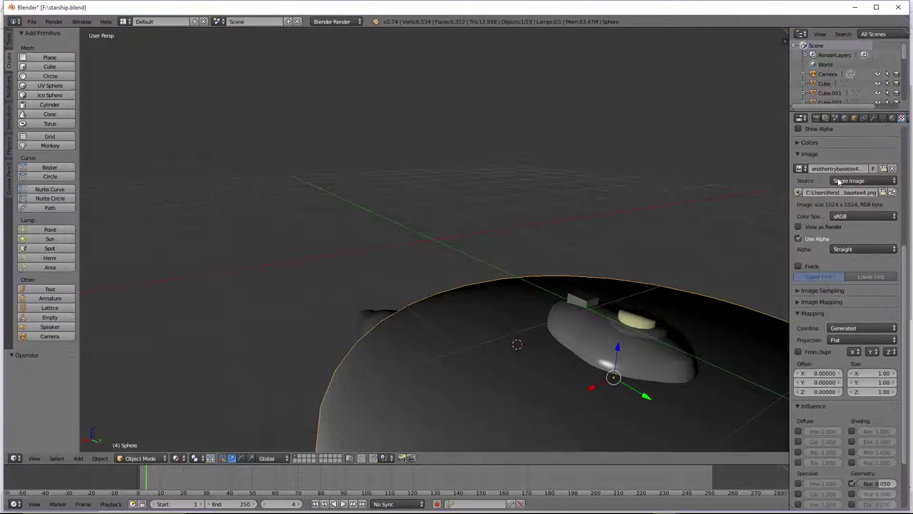
{"action": "scroll", "coordinate": [835, 183], "scroll_direction": "up", "scroll_amount": 6}
{"action": "right_click", "coordinate": [578, 333]}
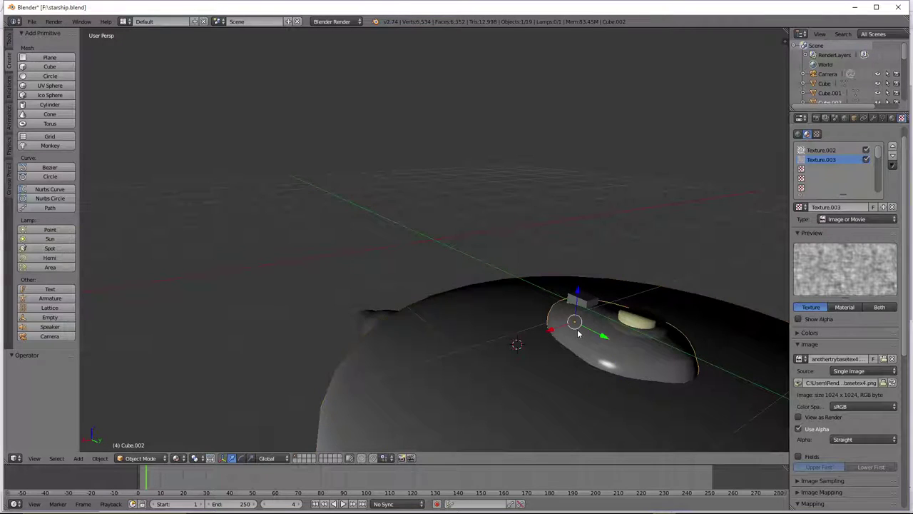
{"action": "right_click", "coordinate": [550, 350]}
{"action": "right_click", "coordinate": [571, 331]}
Examine the texture slots and material settings of the yellow deflector dish.
{"action": "middle_click_drag", "start_coordinate": [571, 331], "coordinate": [428, 378]}
{"action": "right_click", "coordinate": [401, 385]}
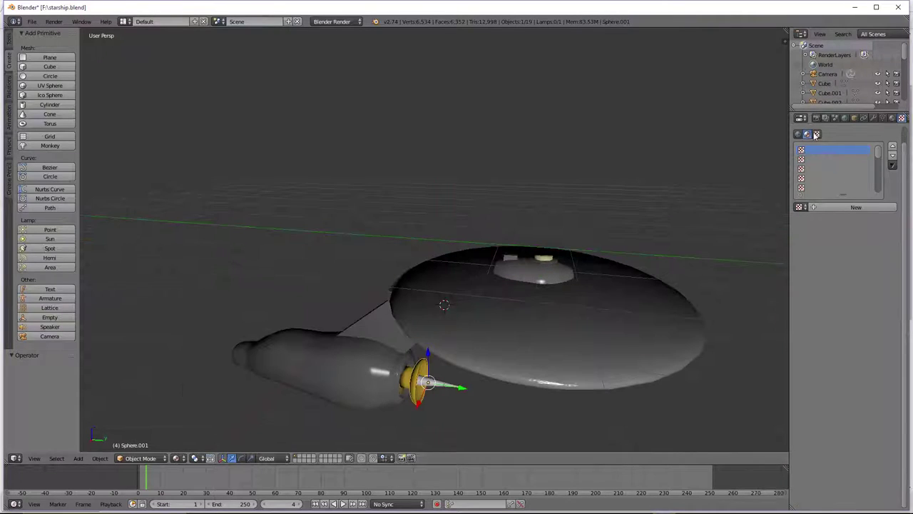
{"action": "left_click", "coordinate": [892, 118]}
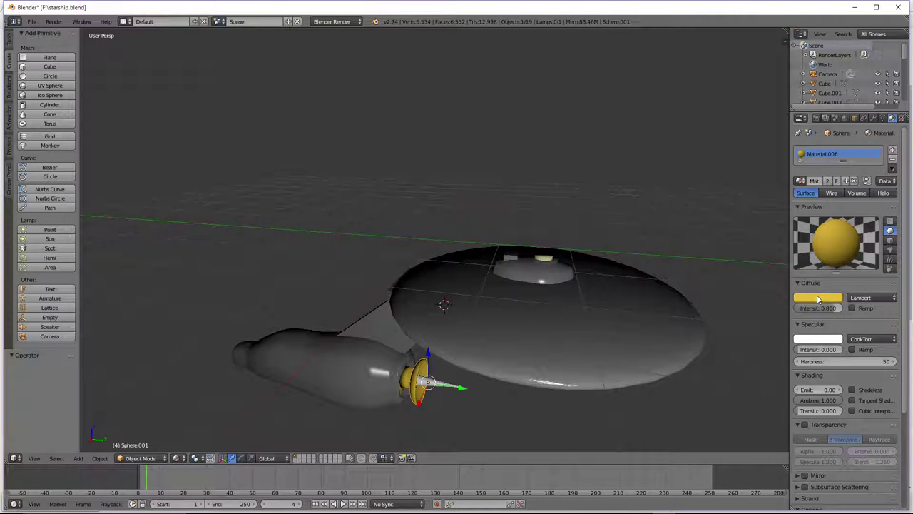
{"action": "mouse_move", "coordinate": [829, 308]}
{"action": "left_mouse_down"}
{"action": "mouse_move", "coordinate": [792, 307]}
{"action": "mouse_move", "coordinate": [836, 309]}
{"action": "left_mouse_up"}
Enable ray shadows on the point lamp and raise it about 2.06 units along the Z axis.
{"action": "scroll", "coordinate": [428, 369], "scroll_direction": "down", "scroll_amount": 4}
{"action": "right_click", "coordinate": [529, 398]}
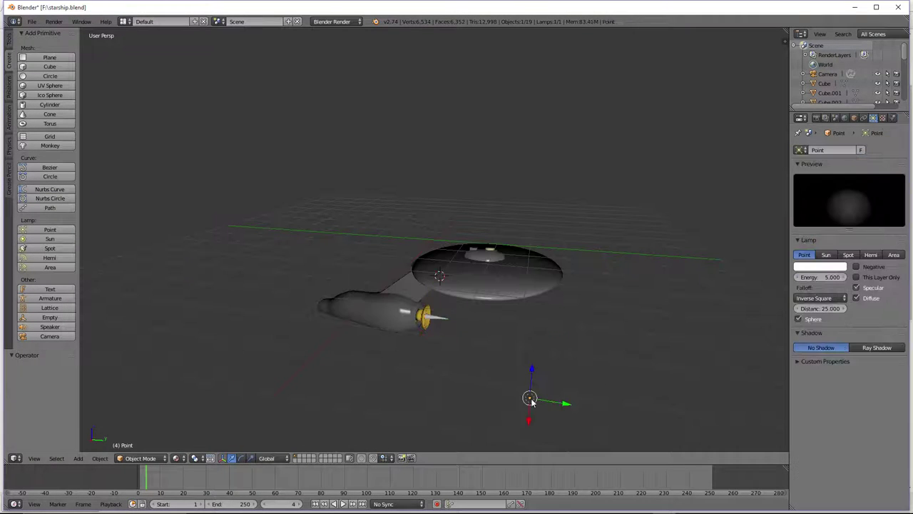
{"action": "key", "text": "g"}
{"action": "key", "text": "z"}
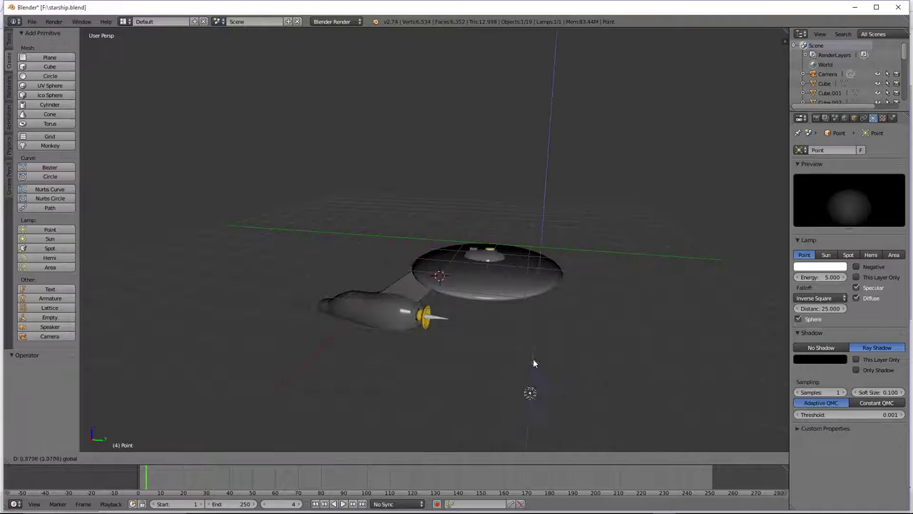
{"action": "left_click", "coordinate": [546, 214]}
Preview the lighting in Rendered shading through the camera, and return to Material shading in the user perspective.
{"action": "key", "text": "KP_0"}
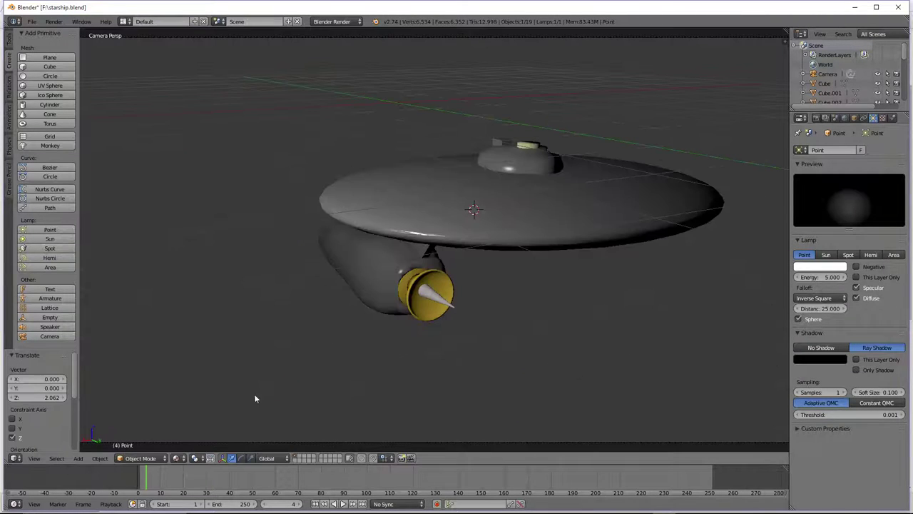
{"action": "left_click", "coordinate": [176, 460]}
{"action": "left_click", "coordinate": [204, 394]}
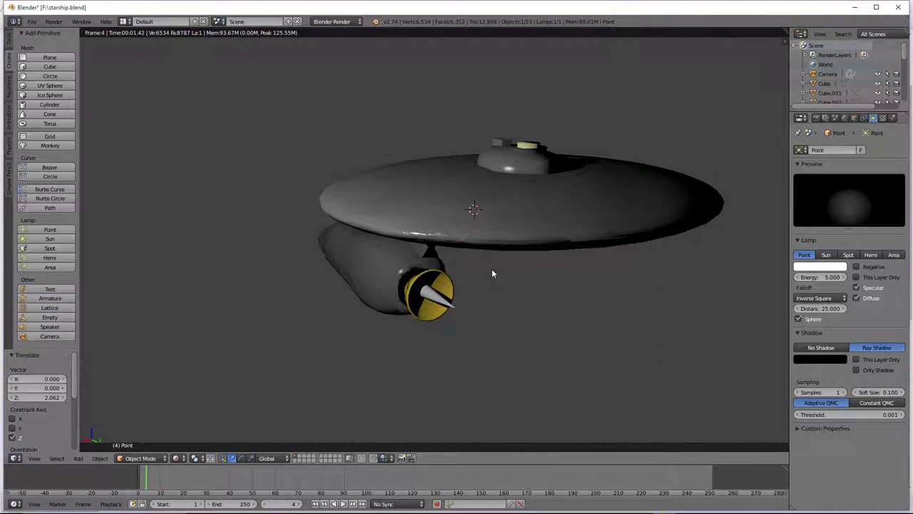
{"action": "scroll", "coordinate": [489, 269], "scroll_direction": "down", "scroll_amount": 3}
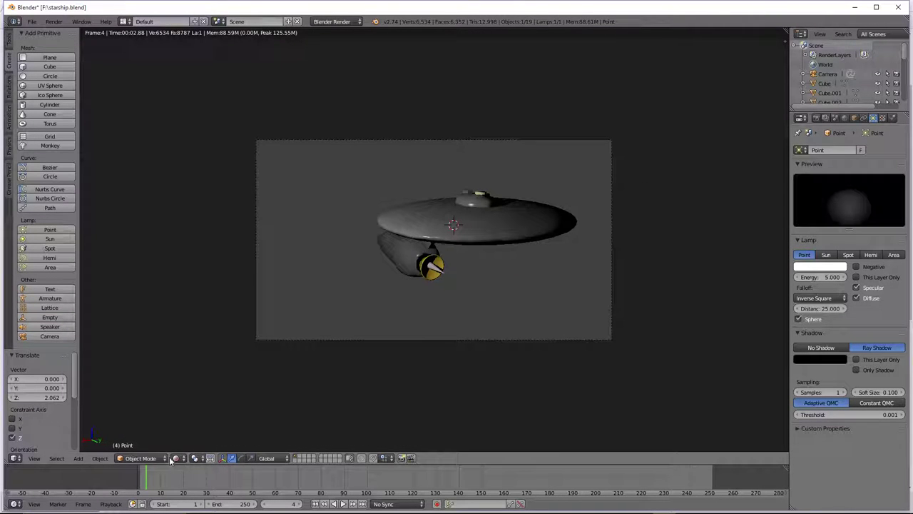
{"action": "left_click", "coordinate": [176, 458]}
{"action": "left_click", "coordinate": [195, 403]}
{"action": "key", "text": "KP_0"}
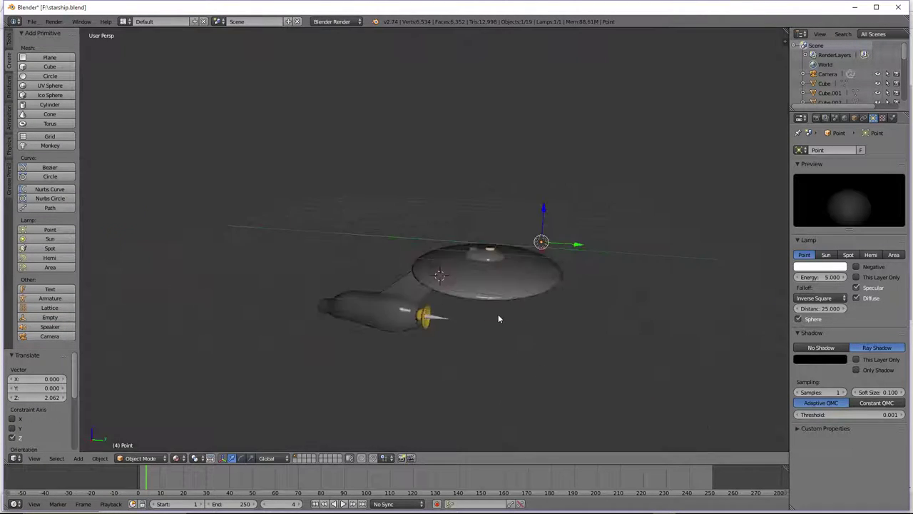
Check the Enterprise picture in the browser, return to Blender, and move the point lamp about 9.63 units along the Y axis.
{"action": "key", "text": "alt+Tab"}
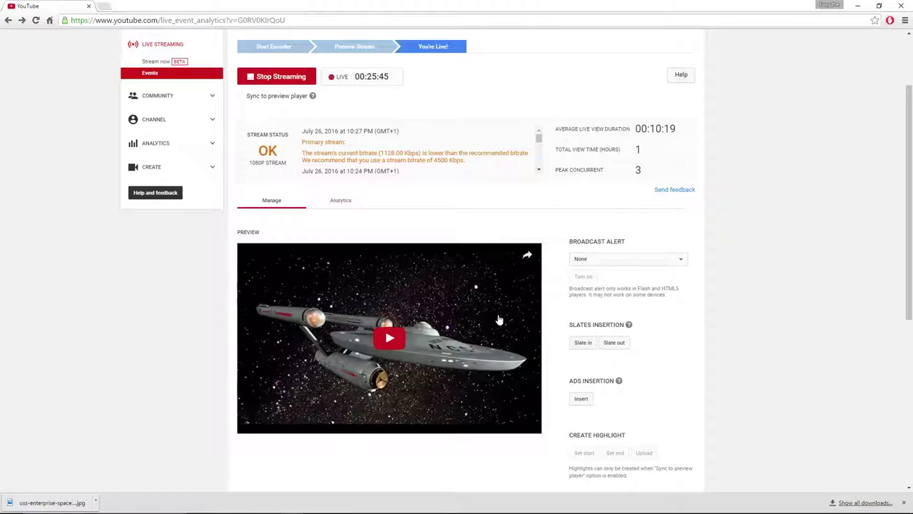
{"action": "key", "text": "alt+Tab"}
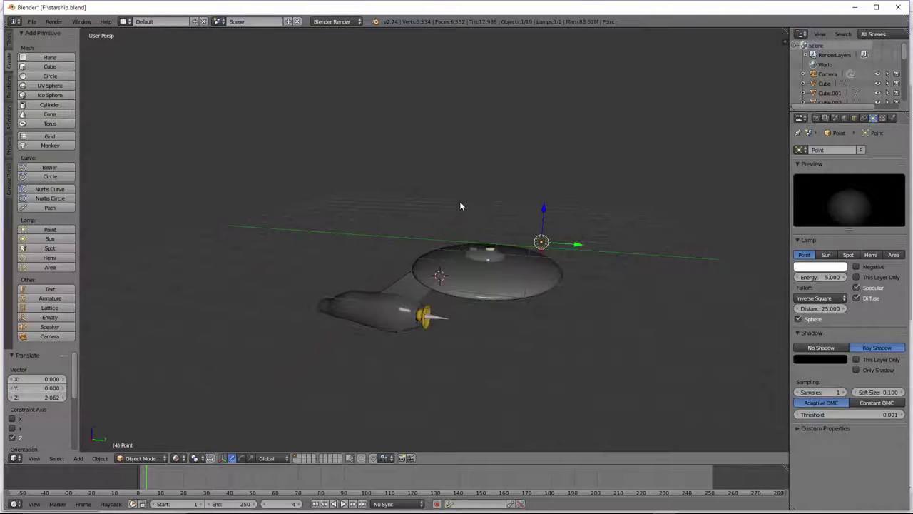
{"action": "middle_click_drag", "start_coordinate": [617, 294], "coordinate": [507, 358]}
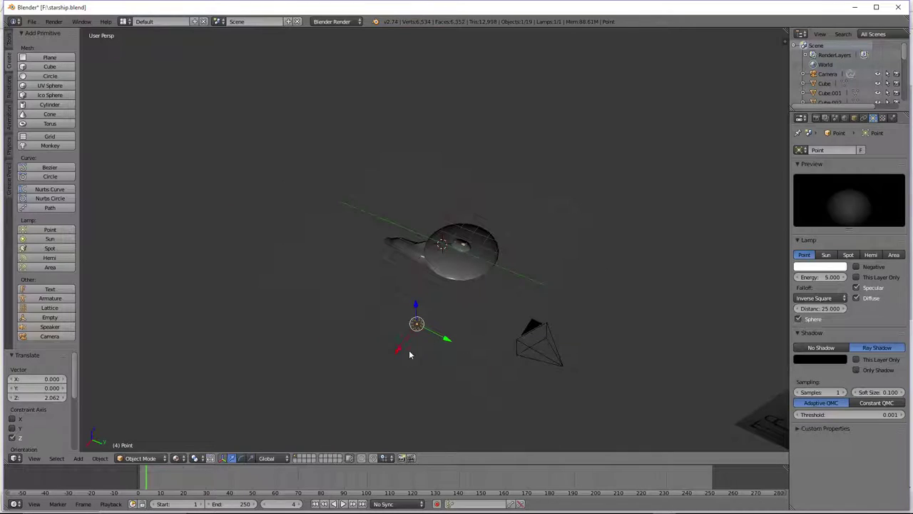
{"action": "left_click_drag", "start_coordinate": [409, 350], "coordinate": [674, 320]}
Preview the scene in Rendered shading through the camera and set the world's horizon color to black.
{"action": "key", "text": "KP_0"}
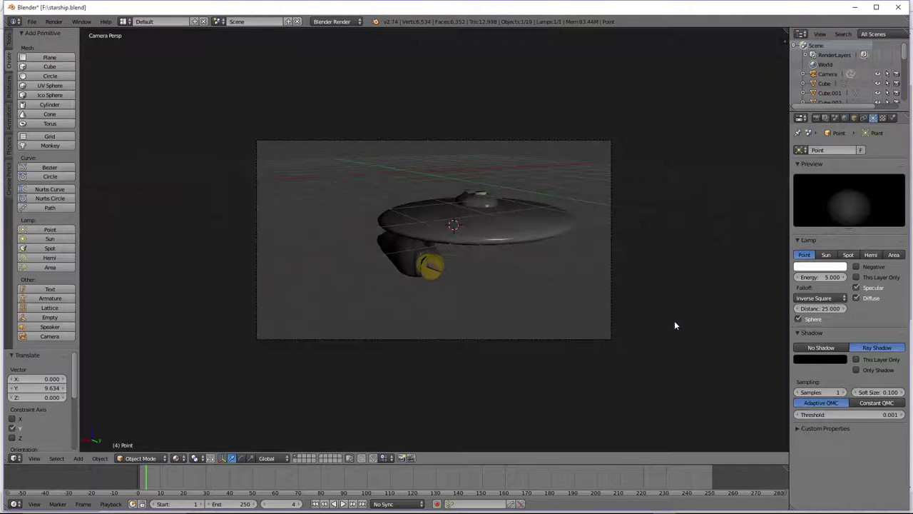
{"action": "left_click", "coordinate": [176, 458]}
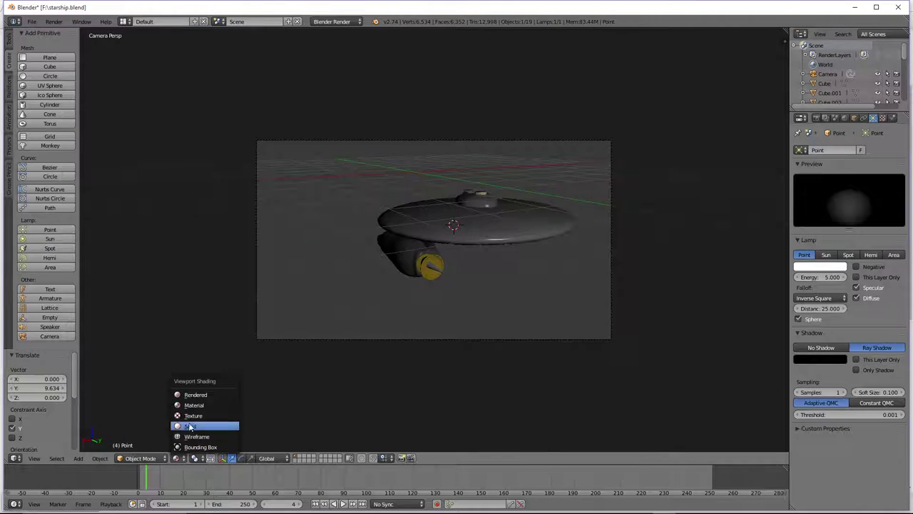
{"action": "left_click", "coordinate": [193, 394]}
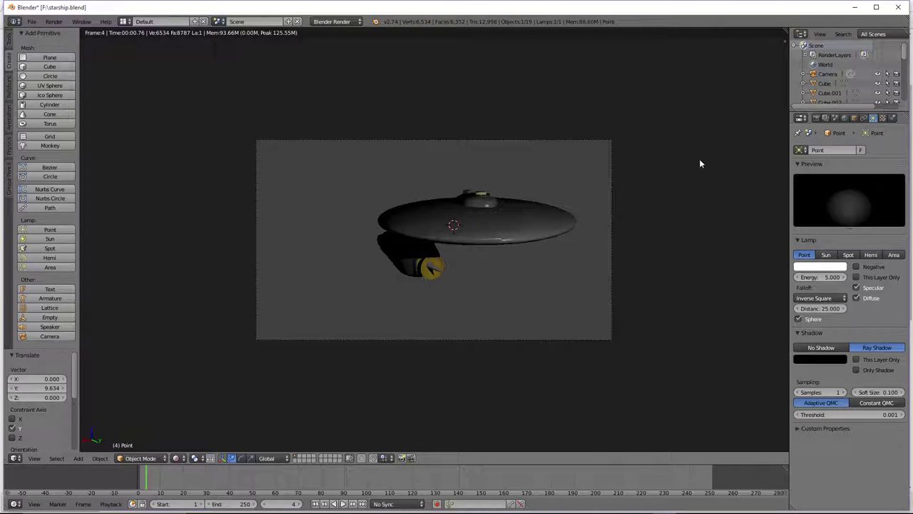
{"action": "left_click", "coordinate": [843, 118]}
{"action": "left_click", "coordinate": [808, 278]}
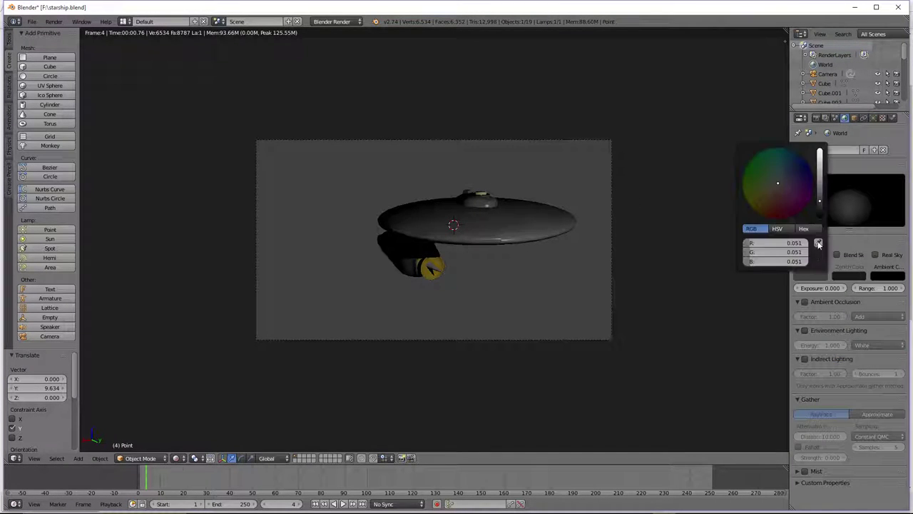
{"action": "left_click", "coordinate": [821, 213]}
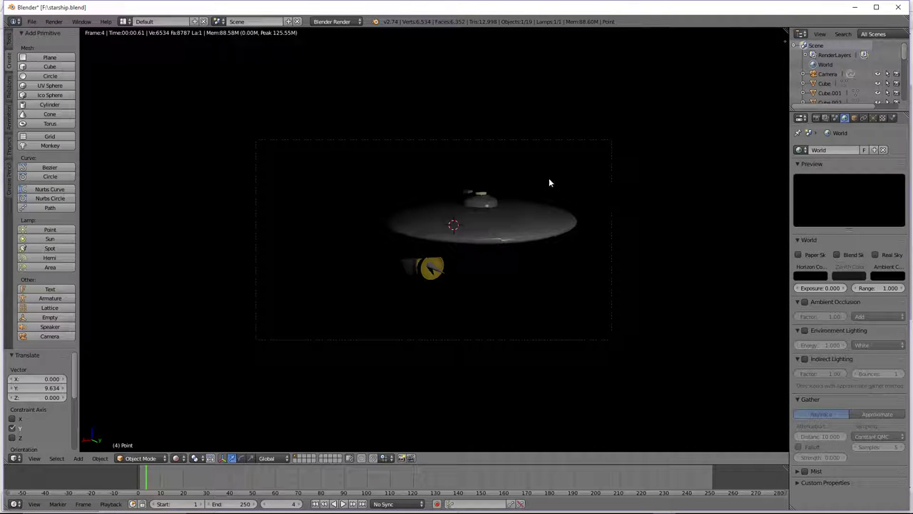
Return to Material shading outside the camera view and set the point lamp's energy to 1.000.
{"action": "left_click", "coordinate": [175, 458]}
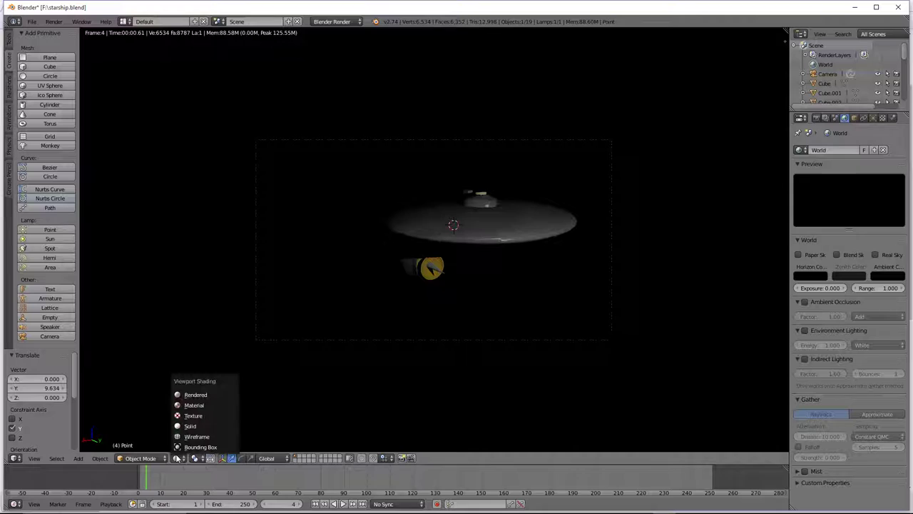
{"action": "left_click", "coordinate": [189, 408]}
{"action": "key", "text": "KP_0"}
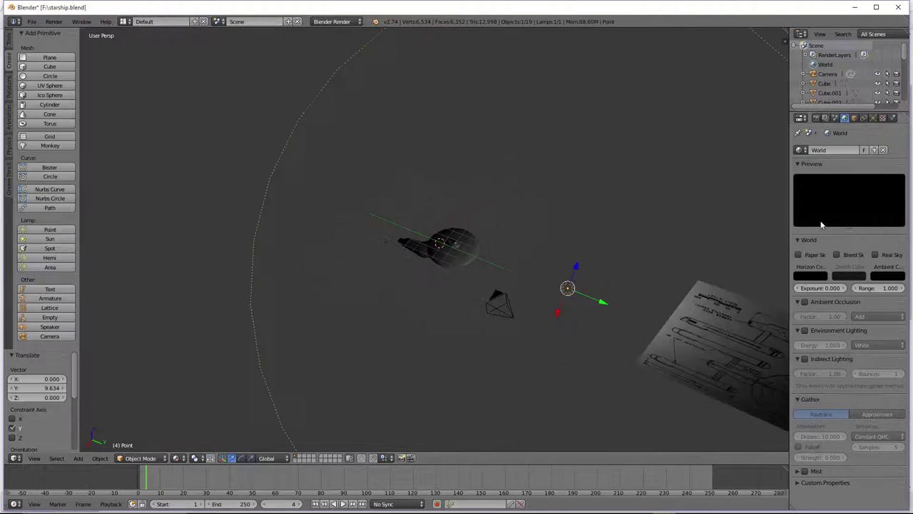
{"action": "left_click", "coordinate": [873, 119]}
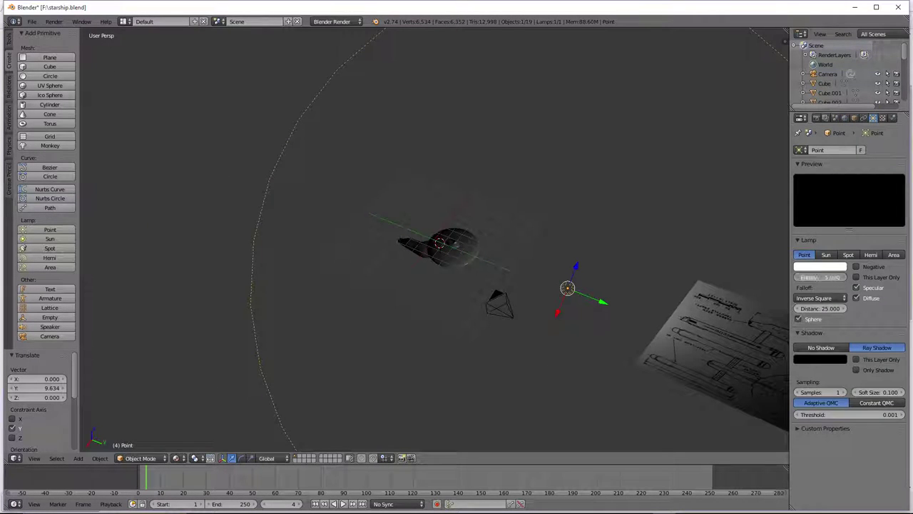
{"action": "type", "text": "1"}
{"action": "key", "text": "Return"}
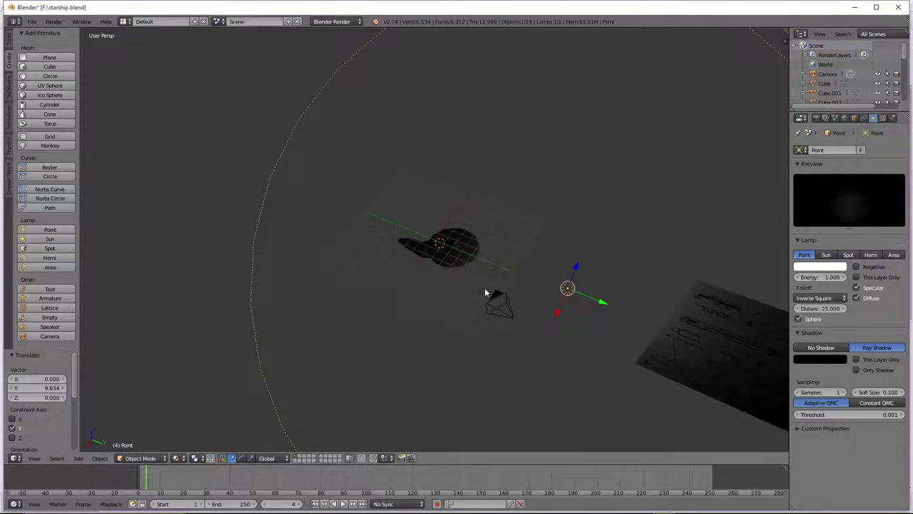
Preview the render through the camera and set the point lamp's shadow color to a light gray of RGB 0.581.
{"action": "key", "text": "KP_0"}
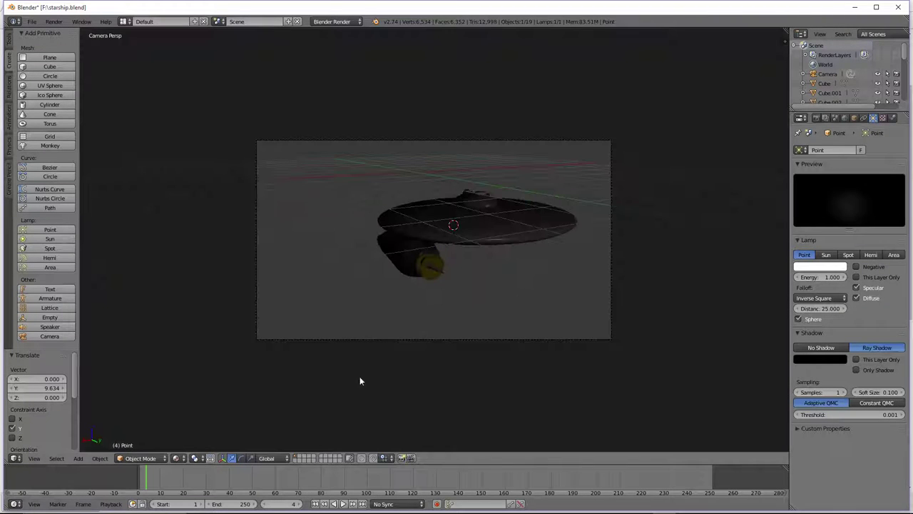
{"action": "left_click", "coordinate": [175, 458]}
{"action": "left_click", "coordinate": [187, 394]}
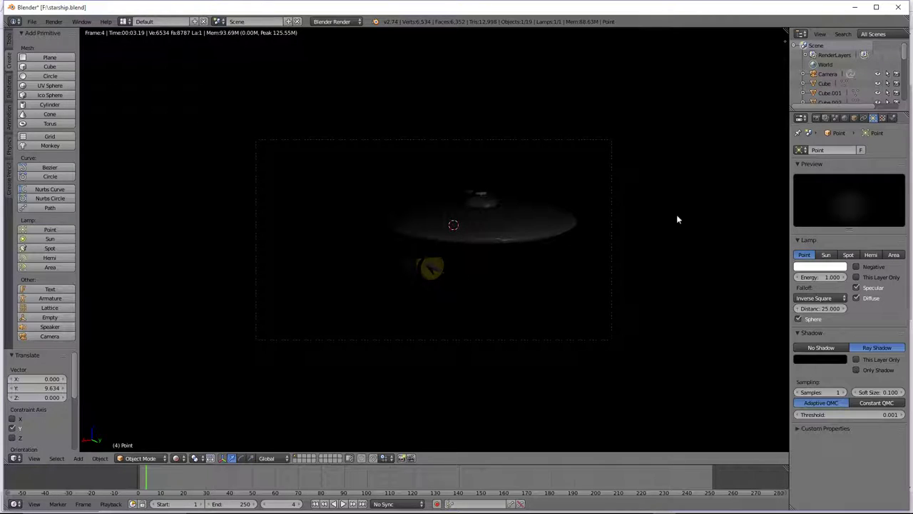
{"action": "left_click", "coordinate": [821, 361]}
{"action": "left_click", "coordinate": [821, 362]}
{"action": "left_click", "coordinate": [840, 275]}
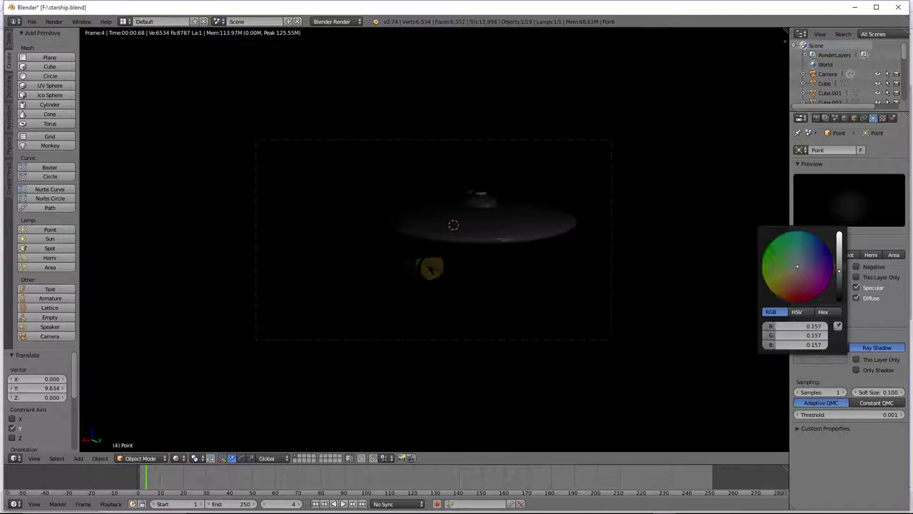
{"action": "left_click", "coordinate": [840, 246]}
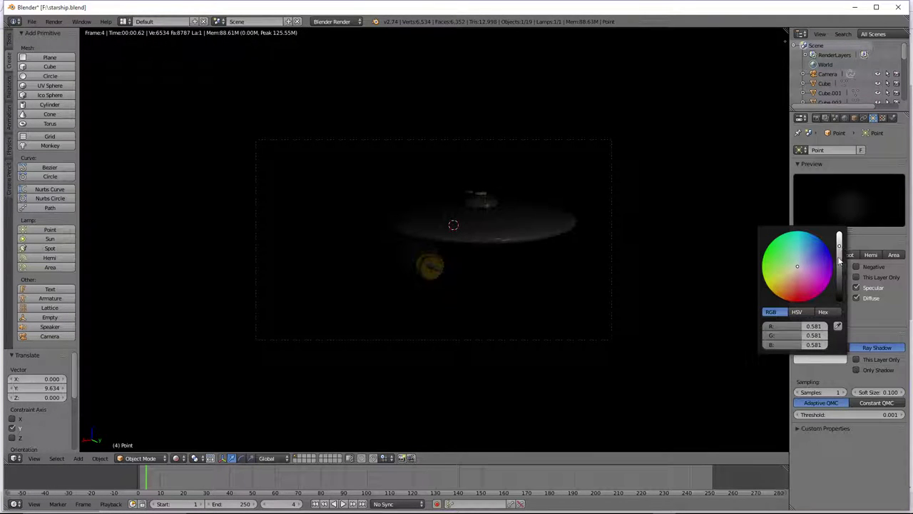
Inspect the rendered starship from another angle and go back to the camera view.
{"action": "middle_click_drag", "start_coordinate": [371, 268], "coordinate": [434, 329]}
{"action": "scroll", "coordinate": [434, 299], "scroll_direction": "down", "scroll_amount": 2}
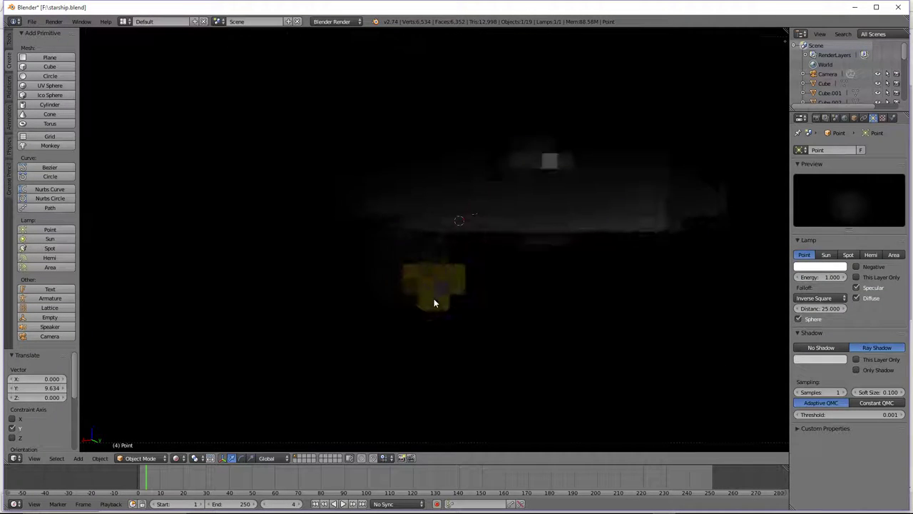
{"action": "scroll", "coordinate": [380, 208], "scroll_direction": "down", "scroll_amount": 2}
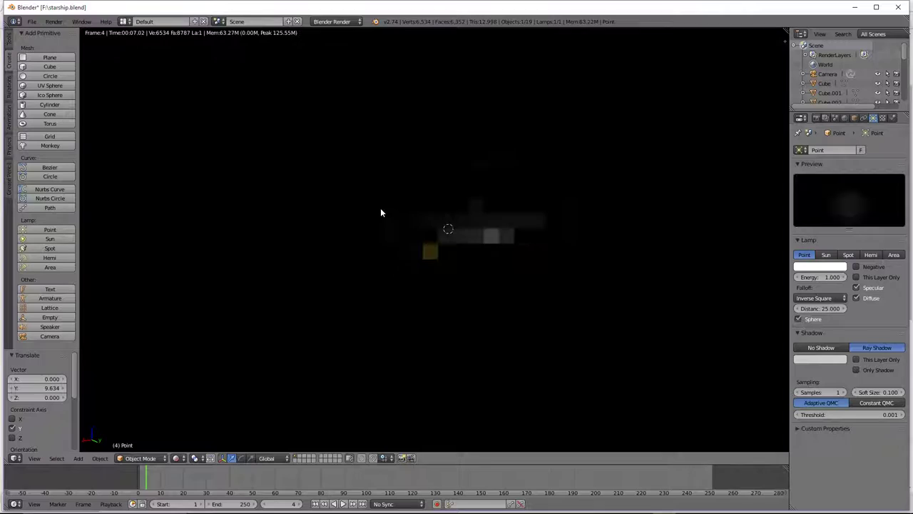
{"action": "key", "text": "KP_0"}
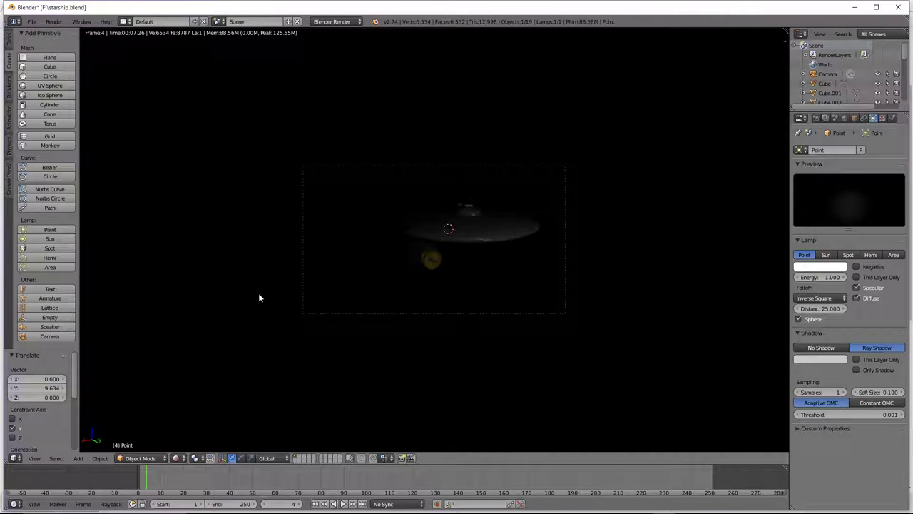
Move the point lamp about -6.770 along Y toward the starship in Material shading, and preview the render through the camera.
{"action": "left_click", "coordinate": [180, 458]}
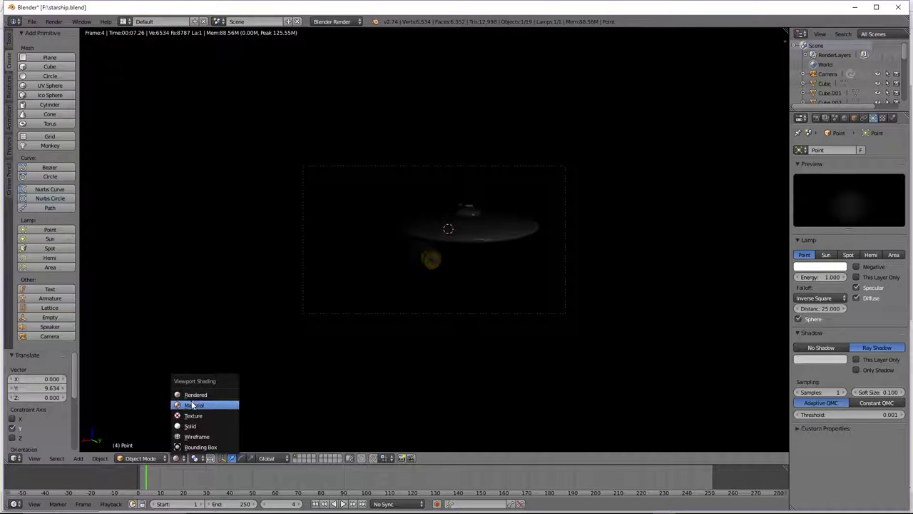
{"action": "left_click", "coordinate": [191, 404]}
{"action": "middle_click_drag", "start_coordinate": [378, 336], "coordinate": [465, 319]}
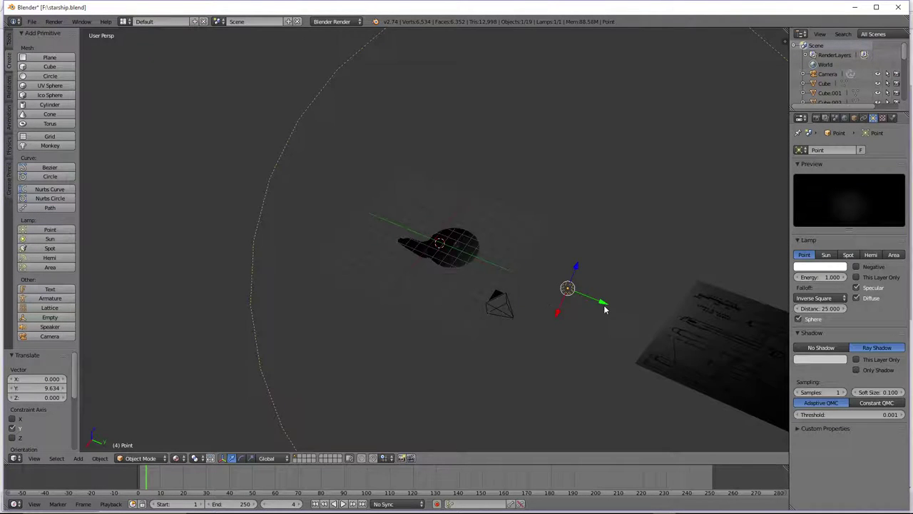
{"action": "left_click_drag", "start_coordinate": [603, 308], "coordinate": [527, 281]}
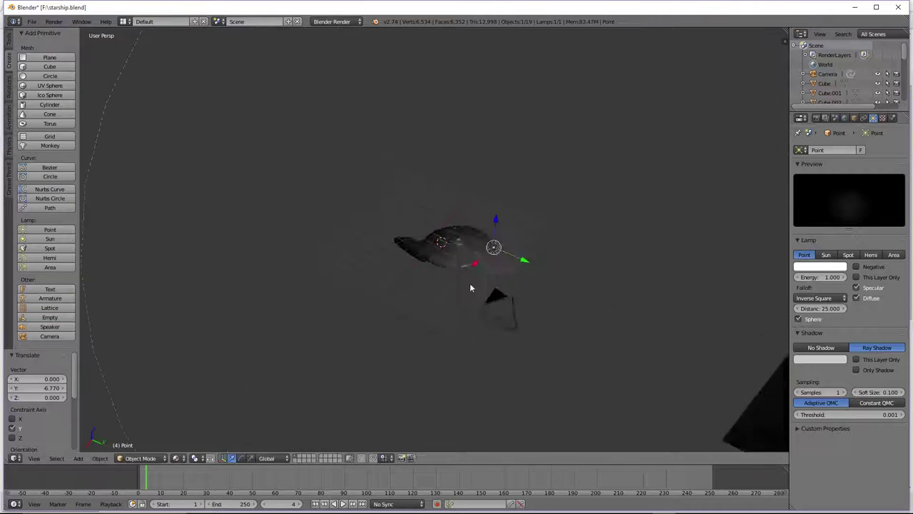
{"action": "key", "text": "KP_0"}
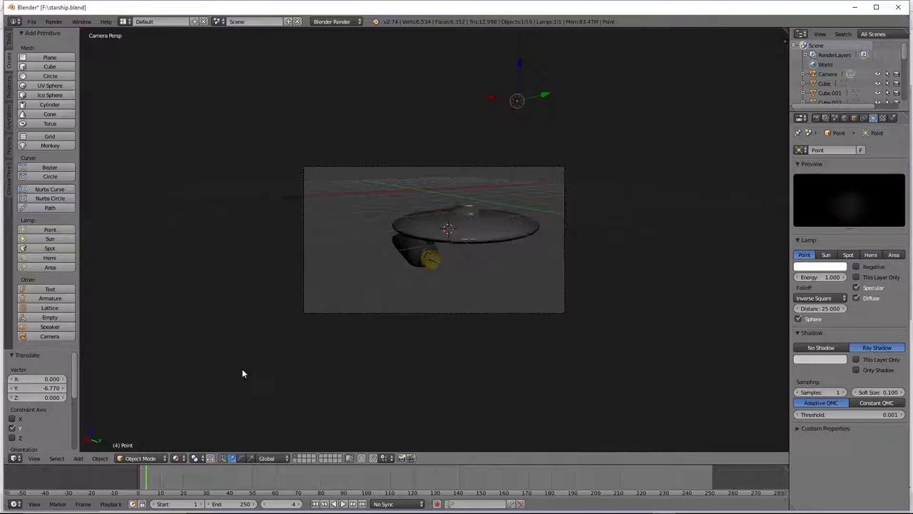
{"action": "left_click", "coordinate": [178, 458]}
{"action": "left_click", "coordinate": [191, 395]}
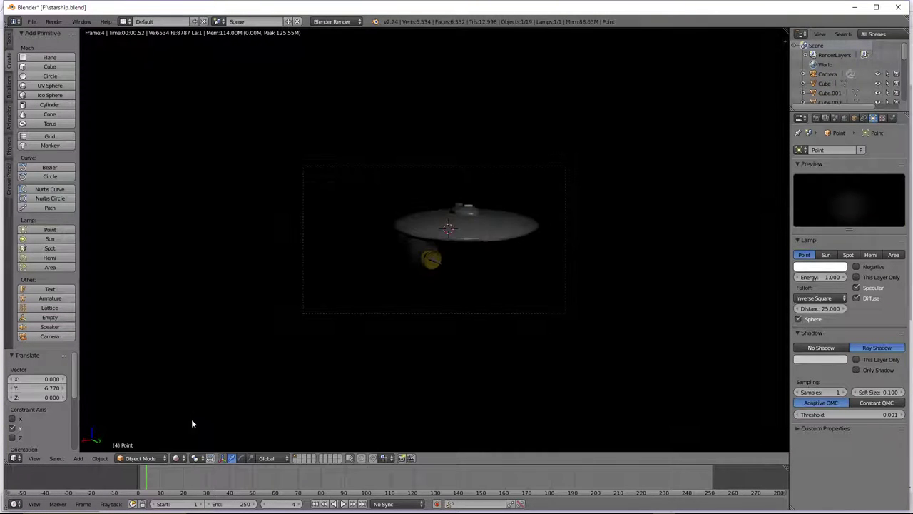
Lower the point lamp by about 2.312 along Z in Material shading, and preview the render close up through the camera.
{"action": "left_click", "coordinate": [177, 462]}
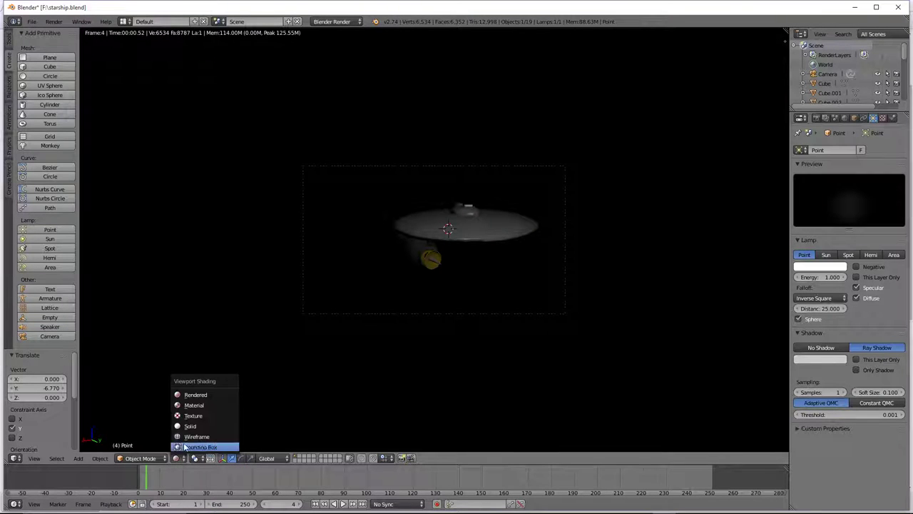
{"action": "left_click", "coordinate": [193, 405]}
{"action": "key", "text": "KP_0"}
{"action": "key", "text": "g"}
{"action": "key", "text": "z"}
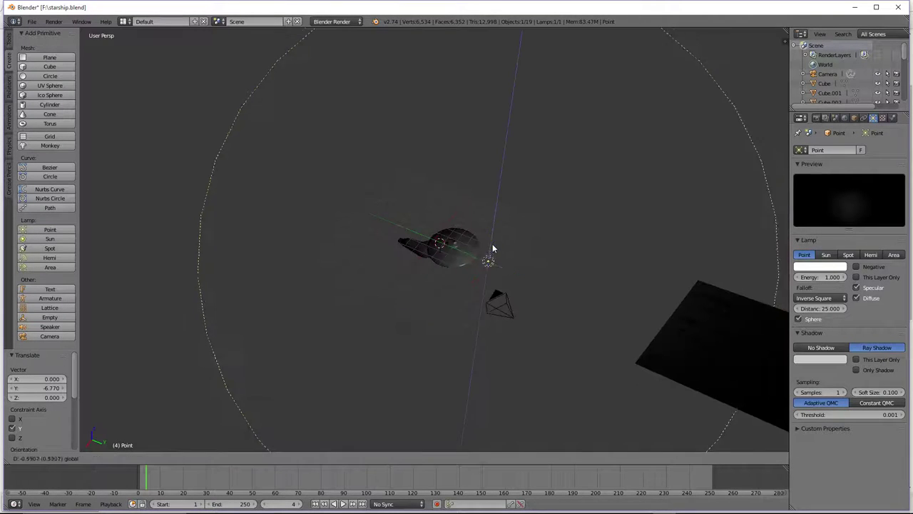
{"action": "left_click", "coordinate": [491, 253]}
{"action": "key", "text": "KP_0"}
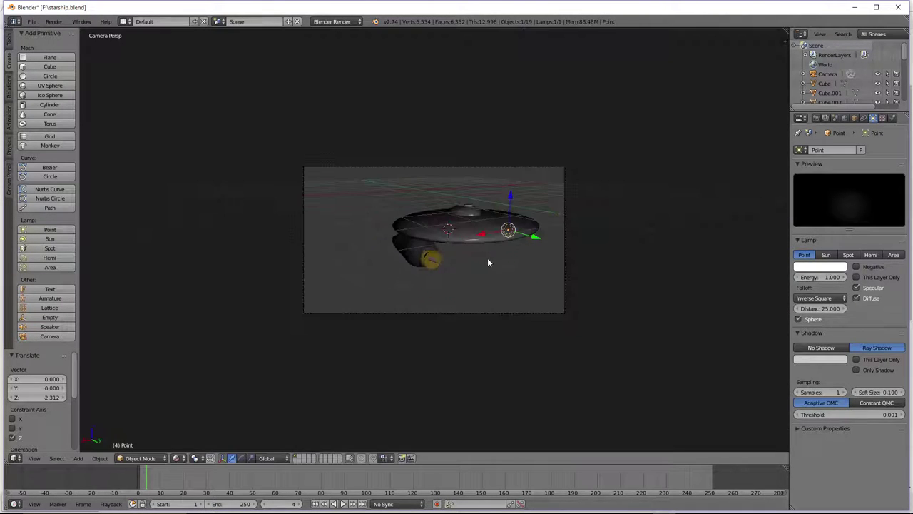
{"action": "left_click", "coordinate": [176, 458]}
{"action": "left_click", "coordinate": [181, 394]}
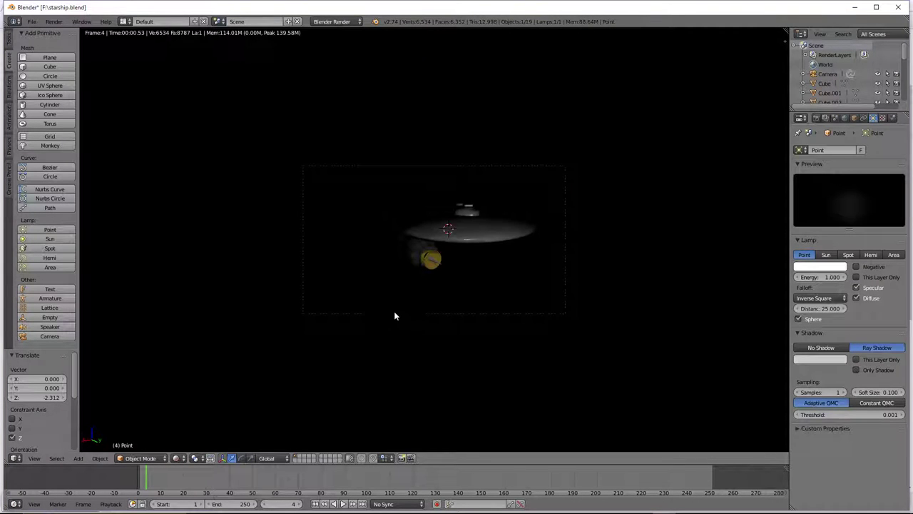
{"action": "scroll", "coordinate": [395, 314], "scroll_direction": "up", "scroll_amount": 3}
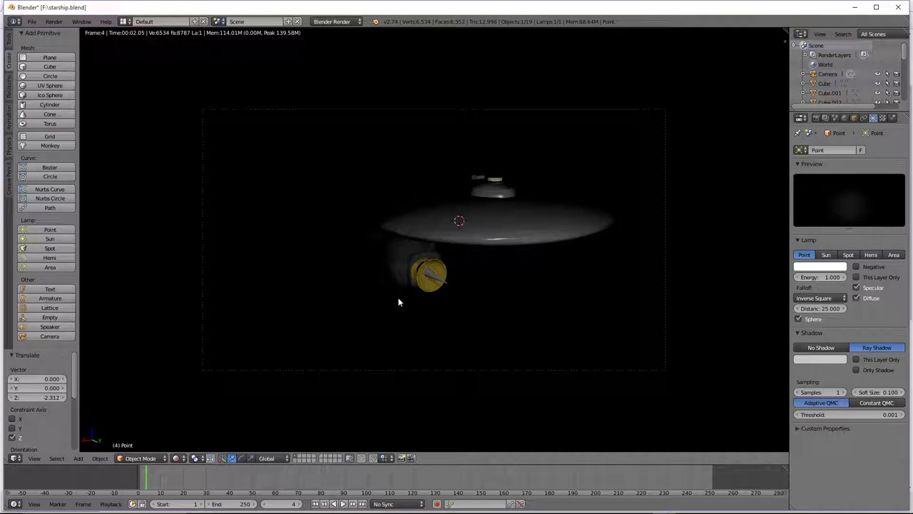
Return to Material shading outside the camera view, add a plane and scale it up by about 5.956.
{"action": "left_click", "coordinate": [176, 458]}
{"action": "left_click", "coordinate": [190, 403]}
{"action": "middle_click_drag", "start_coordinate": [190, 401], "coordinate": [337, 282]}
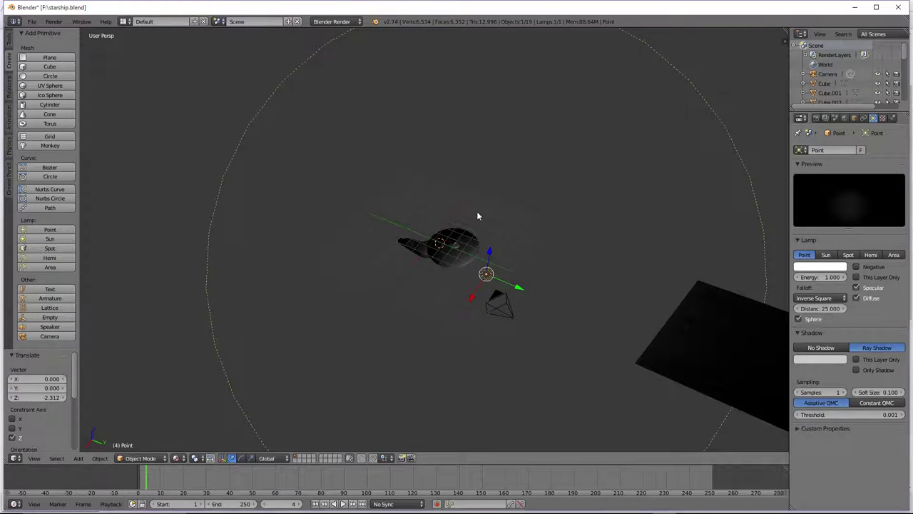
{"action": "key", "text": "alt+Tab"}
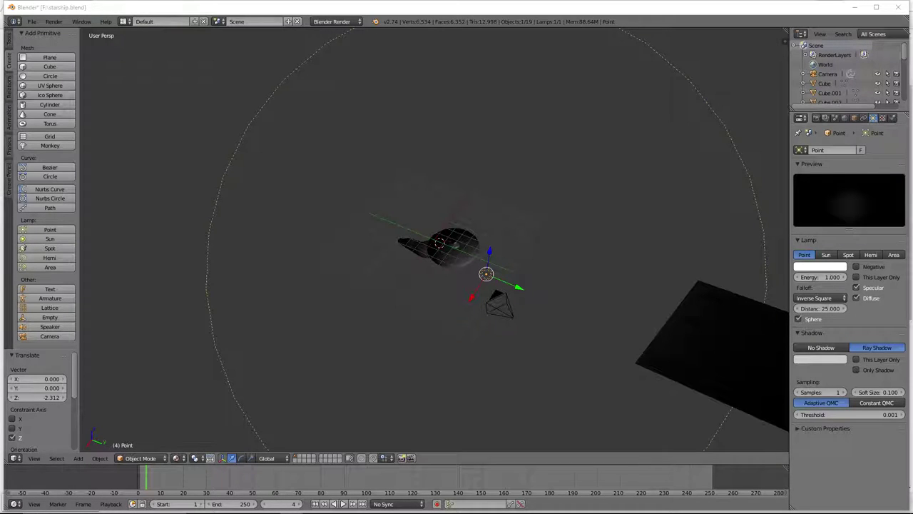
{"action": "left_click", "coordinate": [49, 57]}
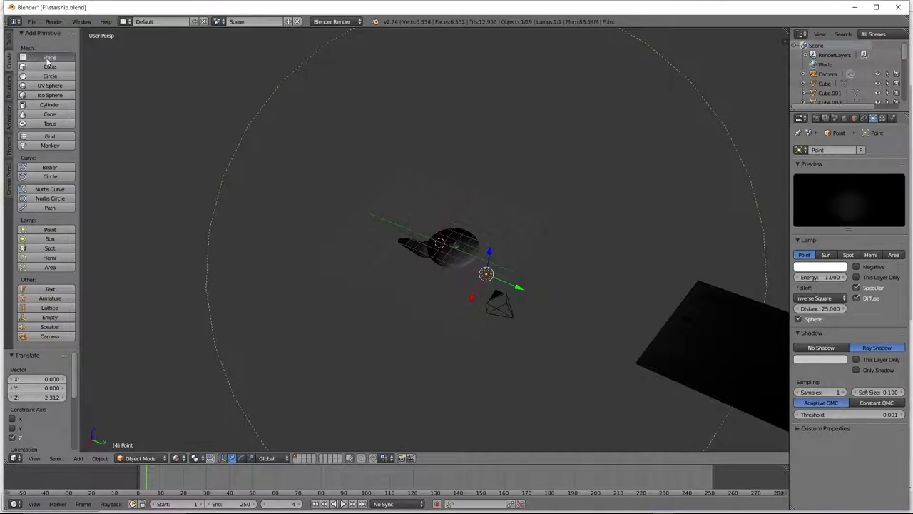
{"action": "key", "text": "s"}
{"action": "left_click", "coordinate": [191, 253]}
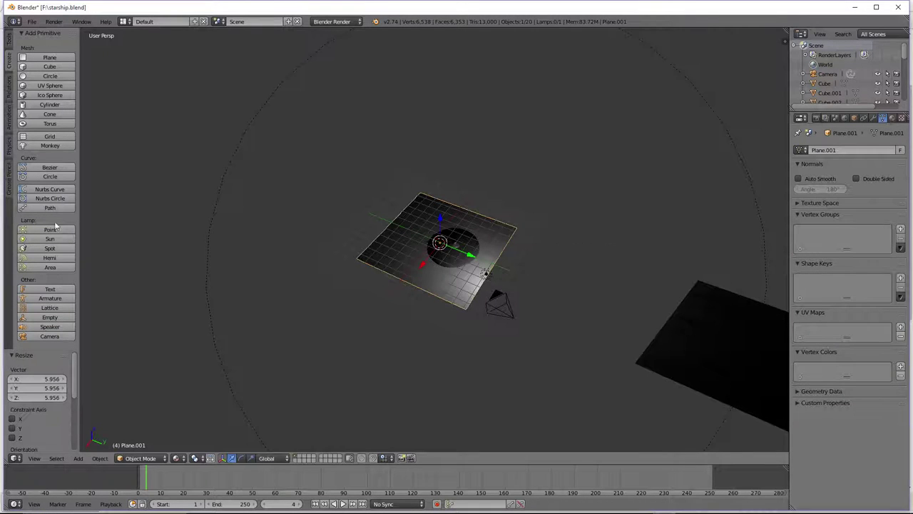
Rotate the new plane 90° about the X axis and enlarge it by a further factor of about 3.241.
{"action": "type", "text": "ry90"}
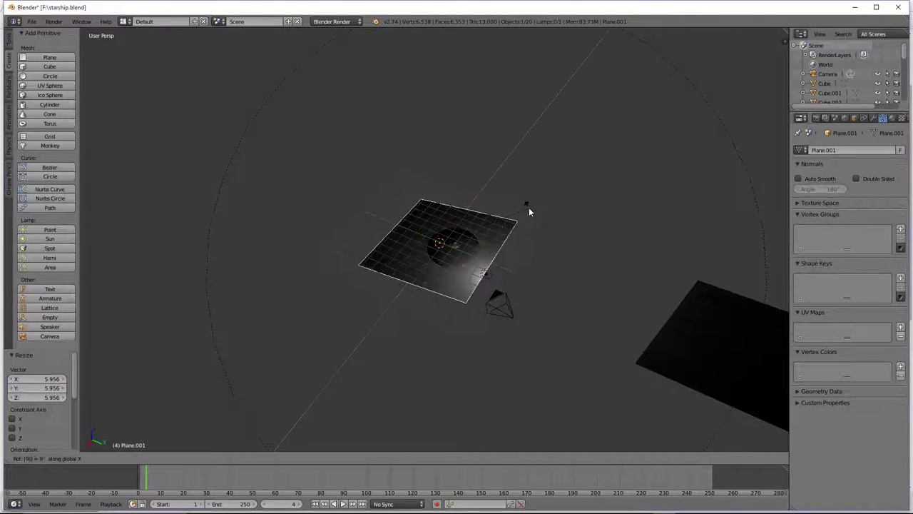
{"action": "key", "text": "Return"}
{"action": "key", "text": "s"}
{"action": "left_click", "coordinate": [540, 250]}
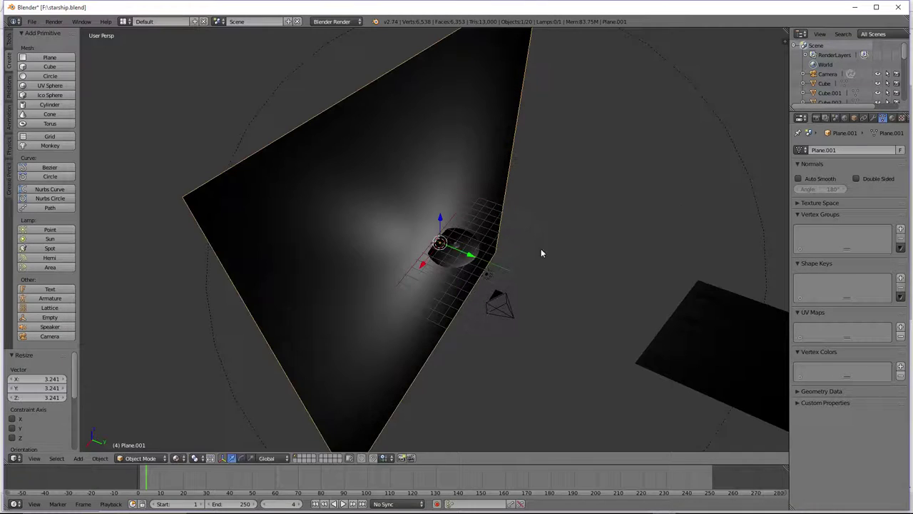
Move the upright plane about -15.476 along Y so it stands behind the starship.
{"action": "key", "text": "g"}
{"action": "key", "text": "y"}
{"action": "left_click", "coordinate": [360, 203]}
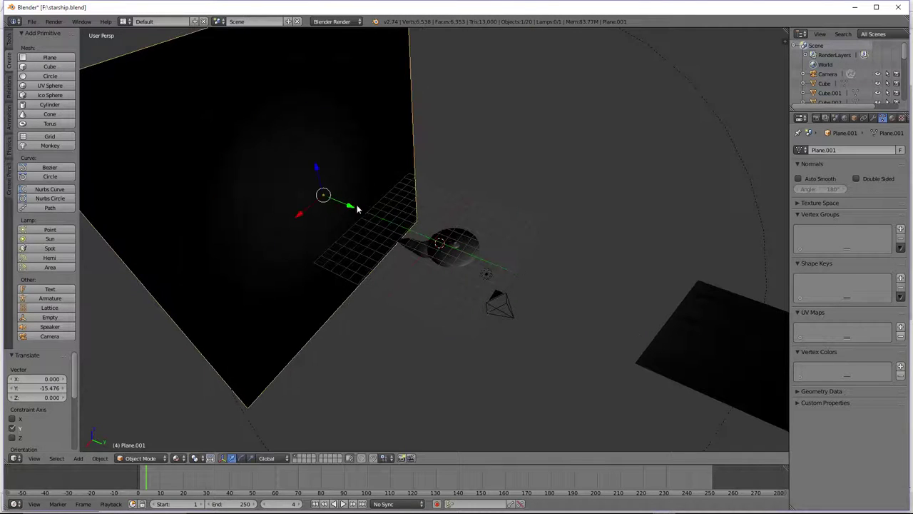
{"action": "middle_click_drag", "start_coordinate": [358, 209], "coordinate": [367, 189]}
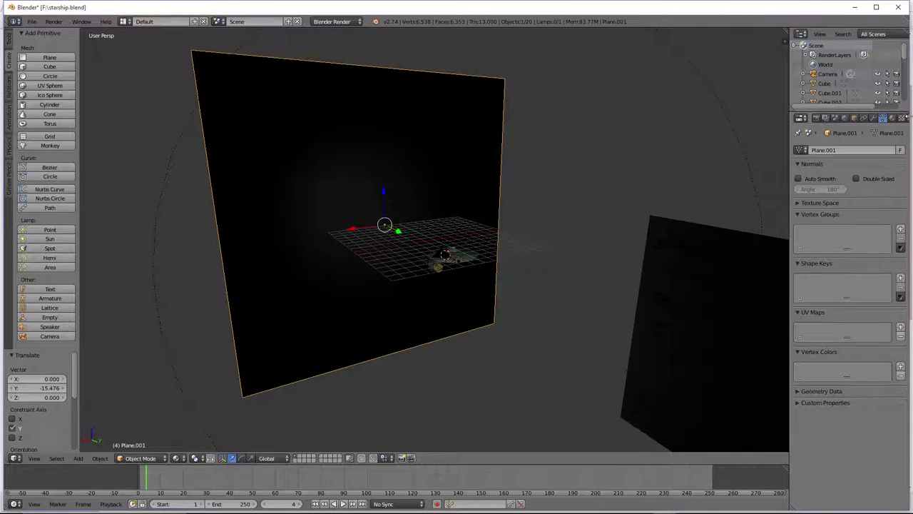
Give the backdrop plane a new material with an image texture using seamless space_0.PNG from the Desktop.
{"action": "left_click", "coordinate": [892, 117]}
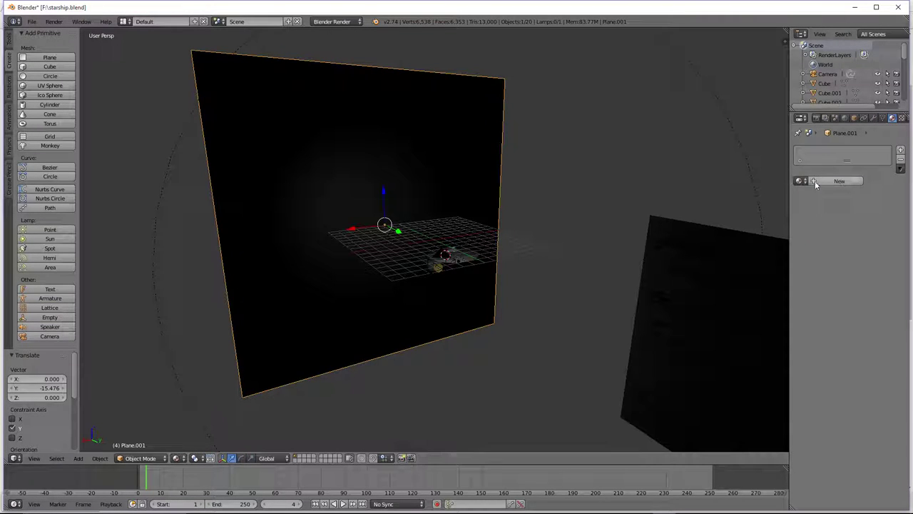
{"action": "left_click", "coordinate": [821, 181]}
{"action": "left_click", "coordinate": [901, 118]}
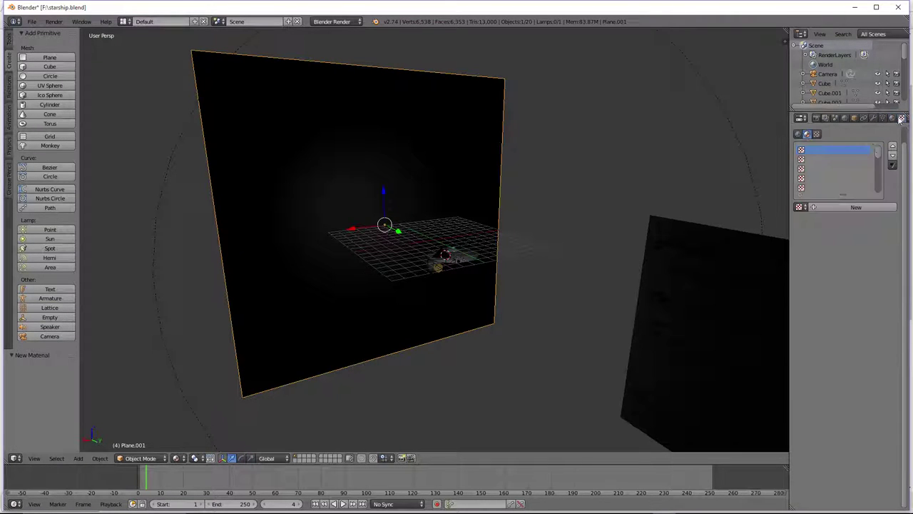
{"action": "left_click", "coordinate": [853, 207]}
{"action": "left_click", "coordinate": [876, 361]}
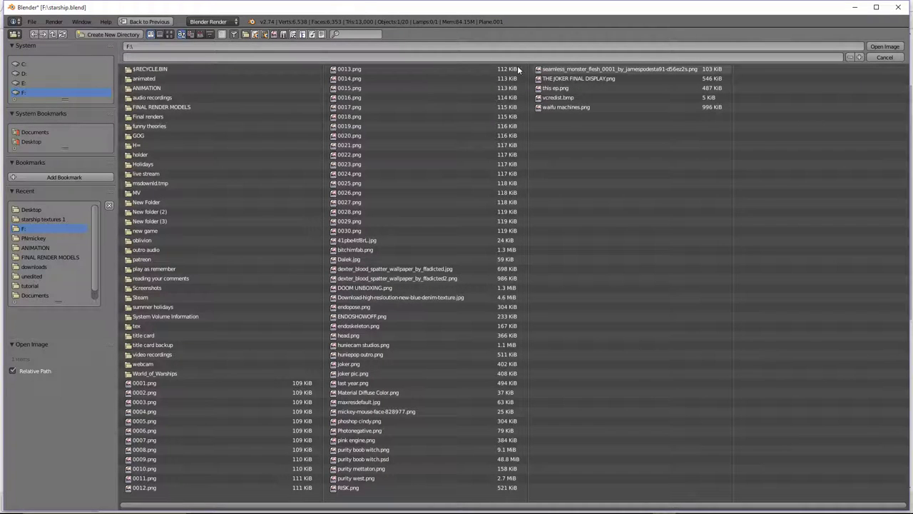
{"action": "left_click", "coordinate": [31, 141]}
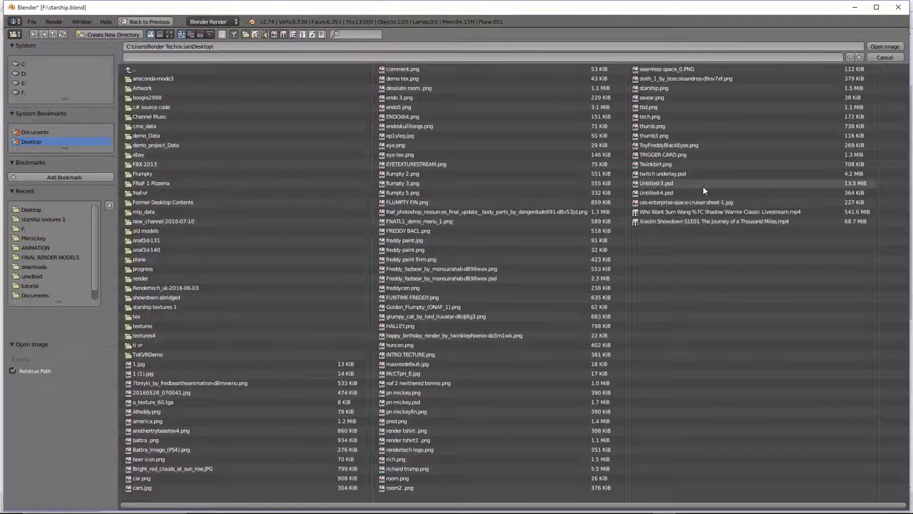
{"action": "double_click", "coordinate": [674, 69]}
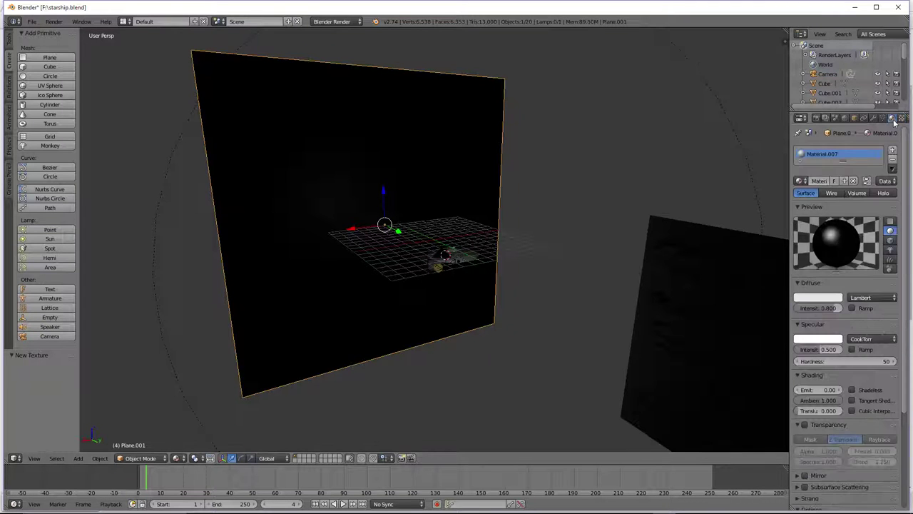
Make the backdrop plane's material shadeless and preview the rendered scene through the camera.
{"action": "left_click", "coordinate": [852, 390]}
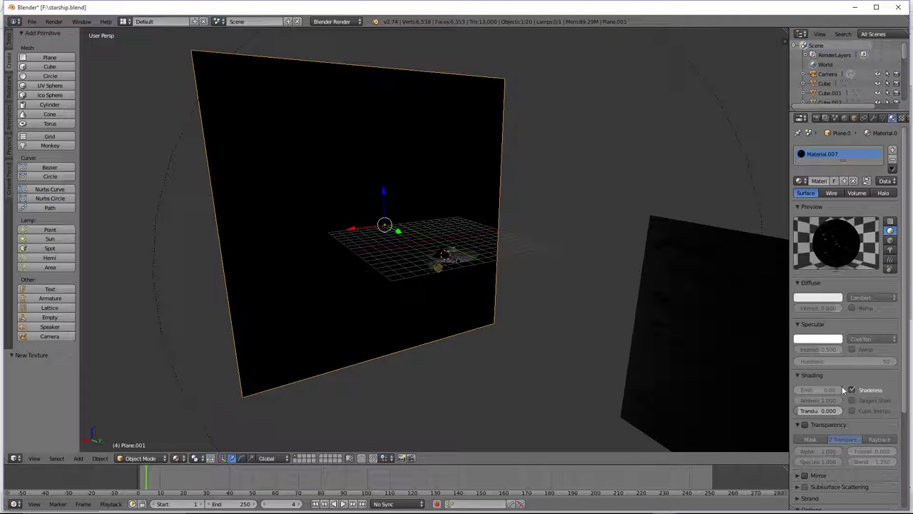
{"action": "left_click", "coordinate": [175, 458]}
{"action": "left_click", "coordinate": [188, 391]}
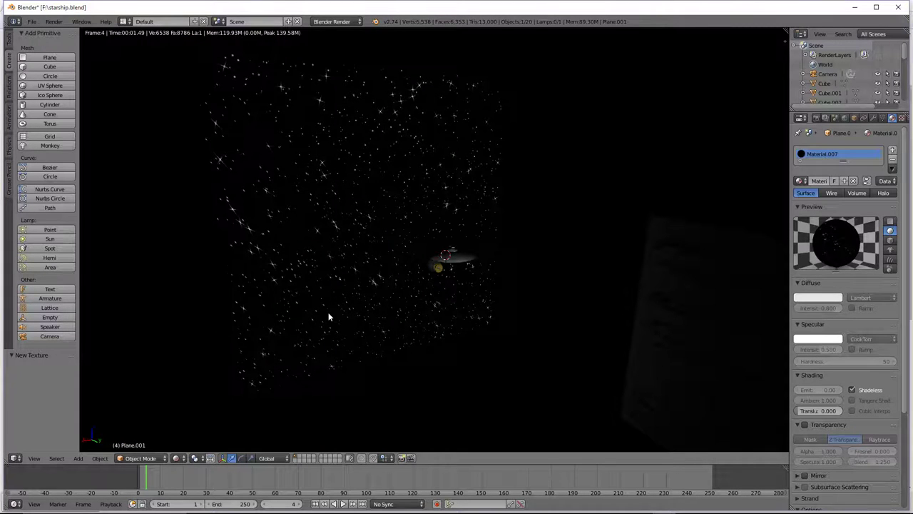
{"action": "key", "text": "KP_0"}
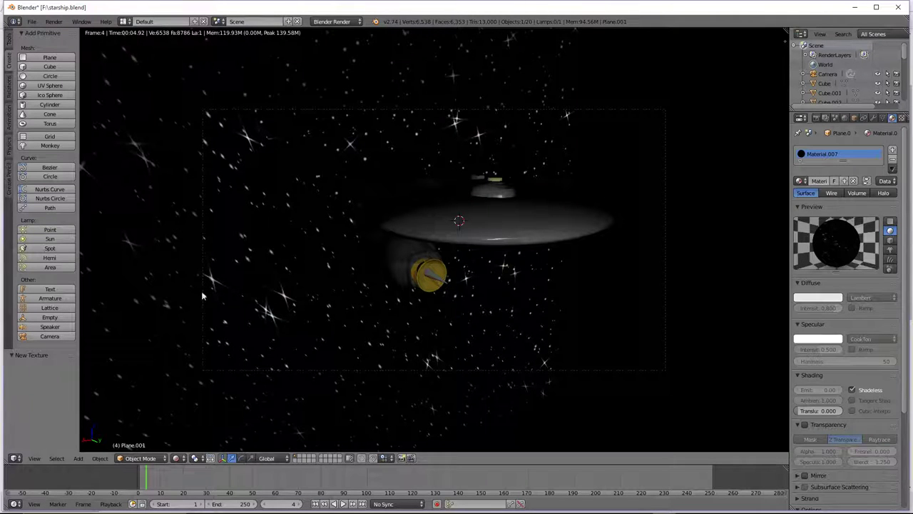
Leave Rendered shading, move the backdrop plane about -22.186 along Y and -9.653 along X, and check it through the camera.
{"action": "left_click", "coordinate": [183, 461]}
{"action": "left_click", "coordinate": [195, 414]}
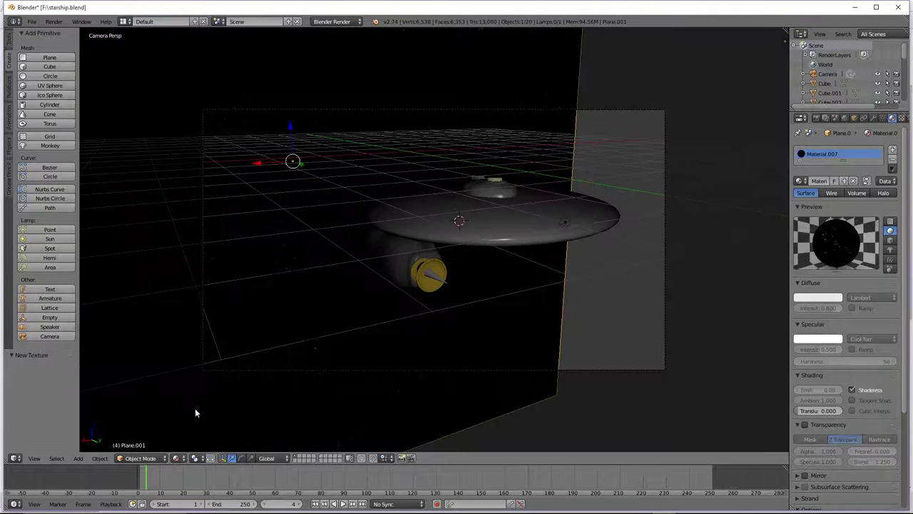
{"action": "scroll", "coordinate": [298, 273], "scroll_direction": "down", "scroll_amount": 1}
{"action": "key", "text": "KP_0"}
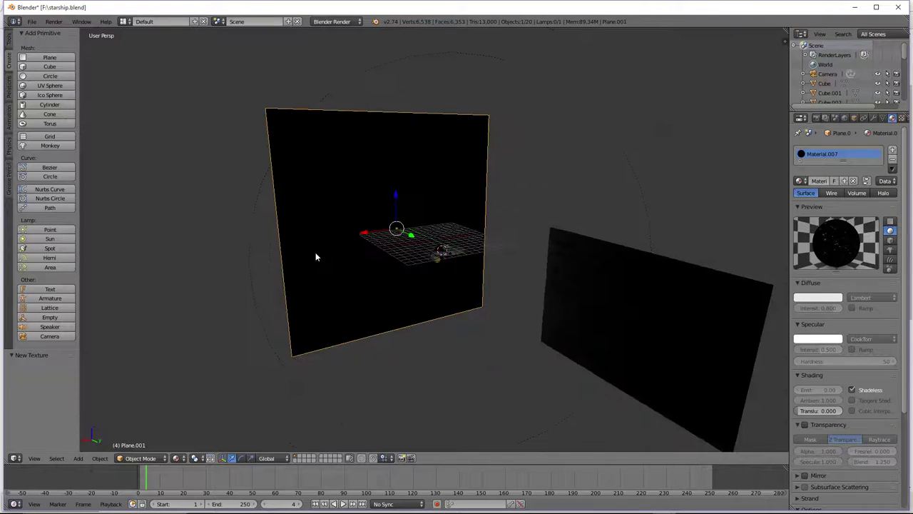
{"action": "key", "text": "KP_8"}
{"action": "key", "text": "KP_8"}
{"action": "left_click_drag", "start_coordinate": [413, 208], "coordinate": [375, 140]}
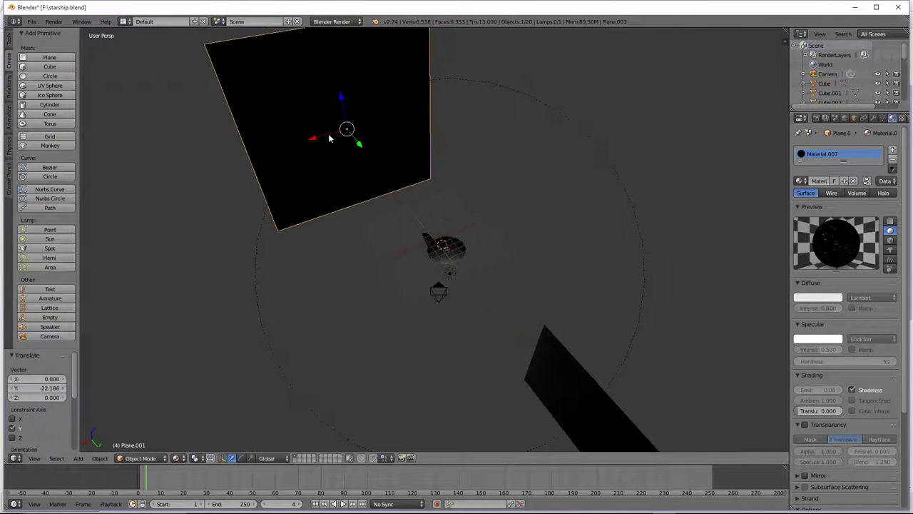
{"action": "left_click_drag", "start_coordinate": [314, 140], "coordinate": [363, 129]}
{"action": "key", "text": "KP_0"}
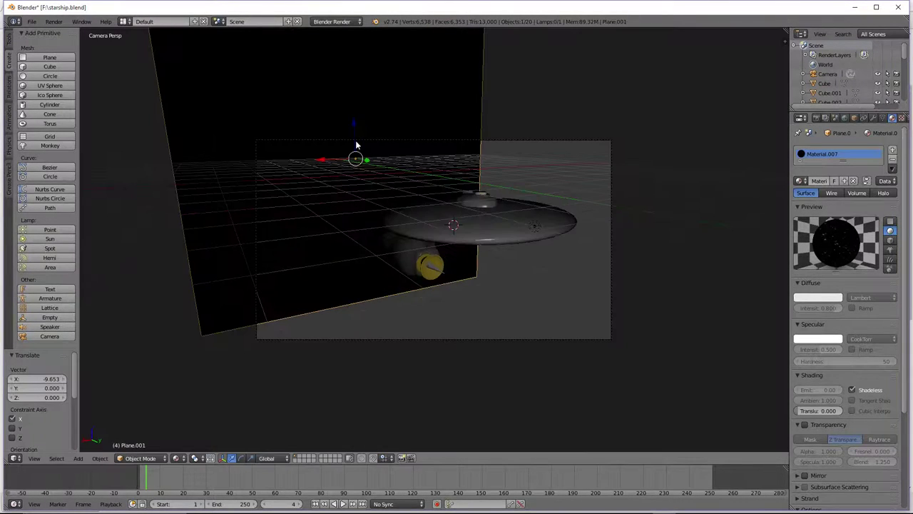
Lower the backdrop plane by about 4.744 along Z and scale it up by about 3.486 to fill the camera frame.
{"action": "left_click", "coordinate": [379, 183]}
{"action": "key", "text": "s"}
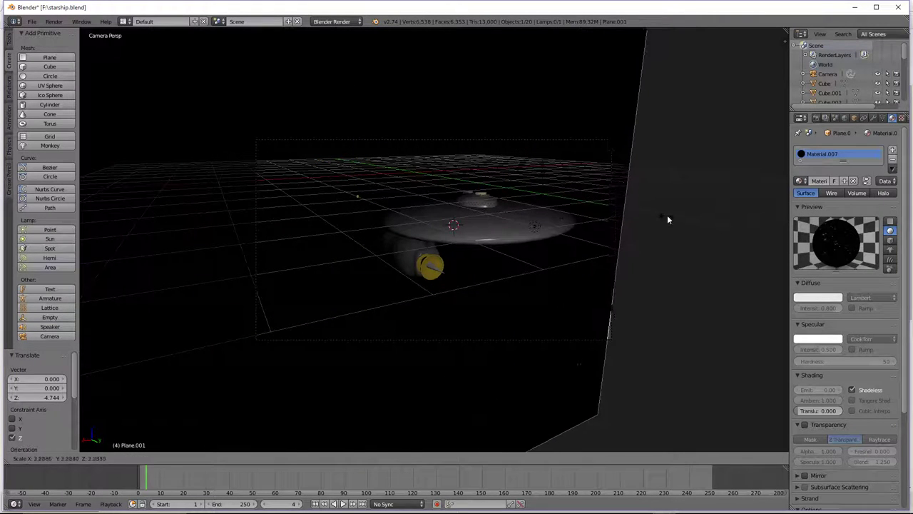
{"action": "left_click", "coordinate": [732, 216]}
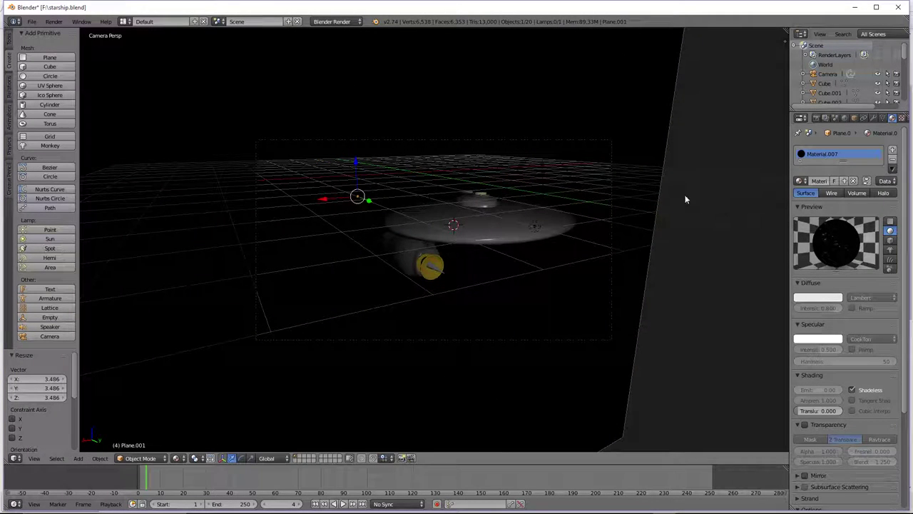
Set the backdrop texture's mapping coordinates to Generated.
{"action": "left_click", "coordinate": [901, 118]}
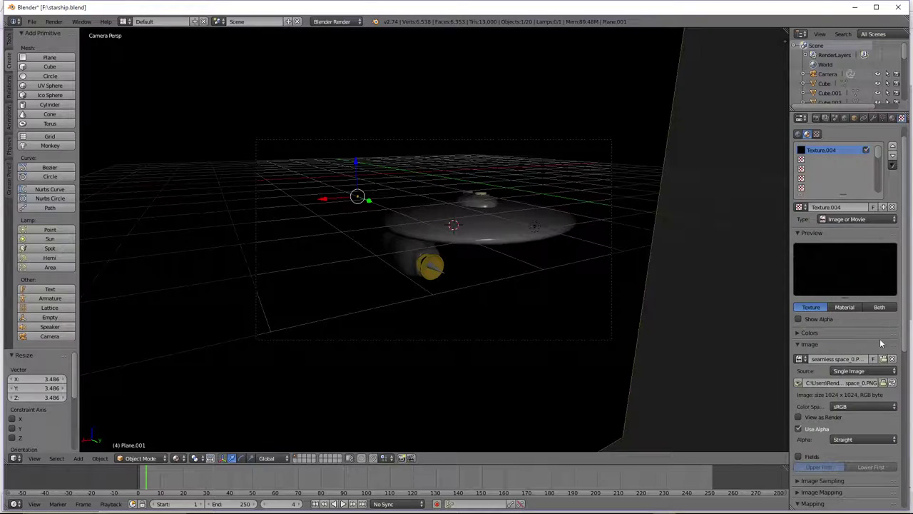
{"action": "left_click", "coordinate": [857, 439]}
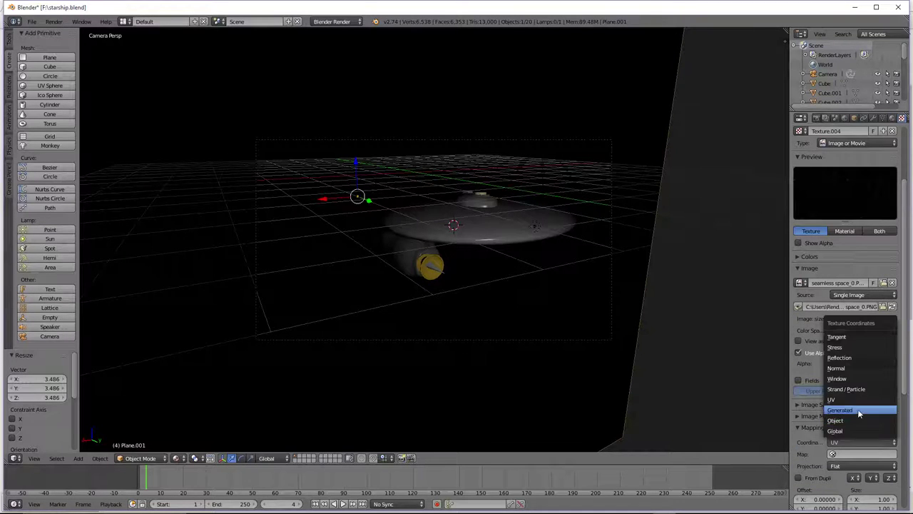
{"action": "left_click", "coordinate": [857, 408]}
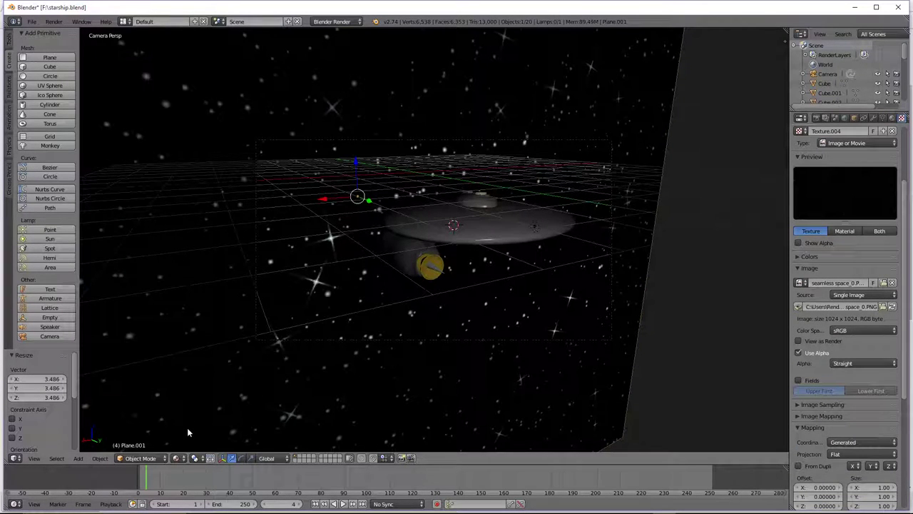
Preview the rendered scene and try Global coordinates with Cube projection on the backdrop texture.
{"action": "left_click", "coordinate": [179, 458]}
{"action": "left_click", "coordinate": [187, 393]}
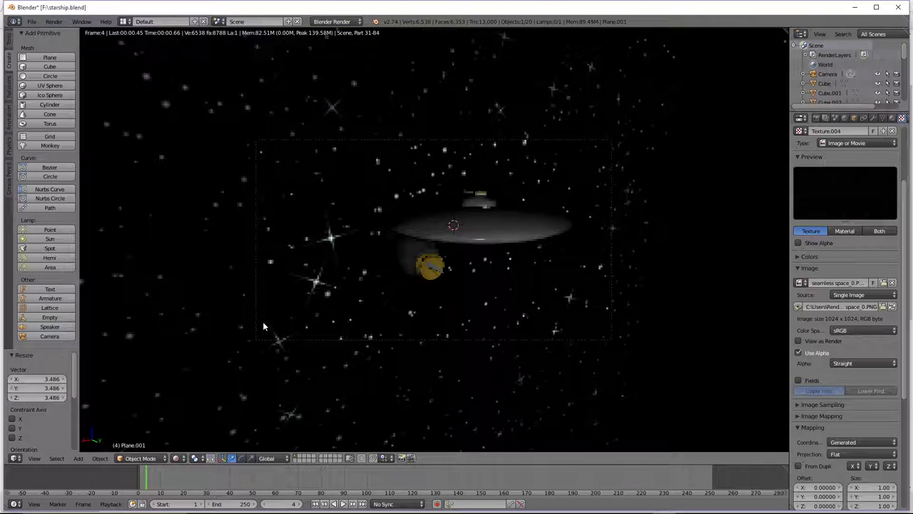
{"action": "left_click", "coordinate": [849, 454]}
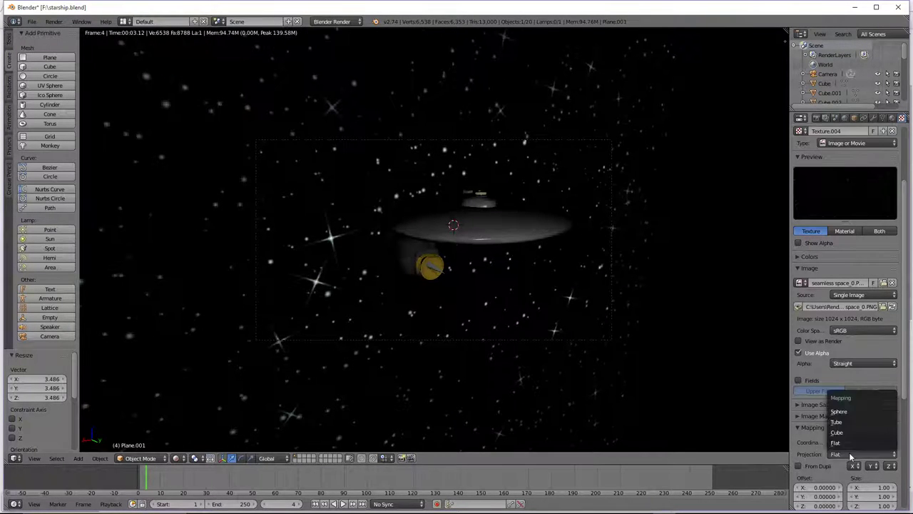
{"action": "left_click", "coordinate": [848, 456]}
{"action": "left_click", "coordinate": [853, 442]}
{"action": "left_click", "coordinate": [856, 431]}
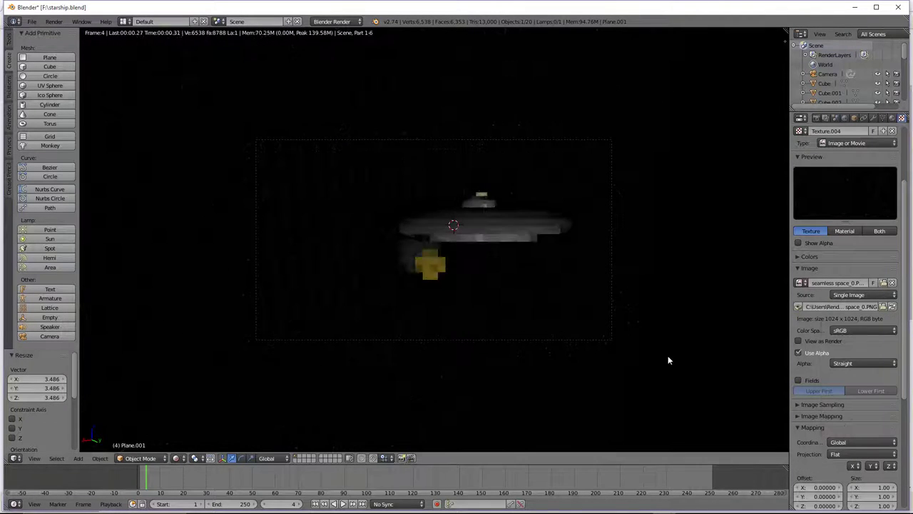
{"action": "left_click", "coordinate": [840, 454]}
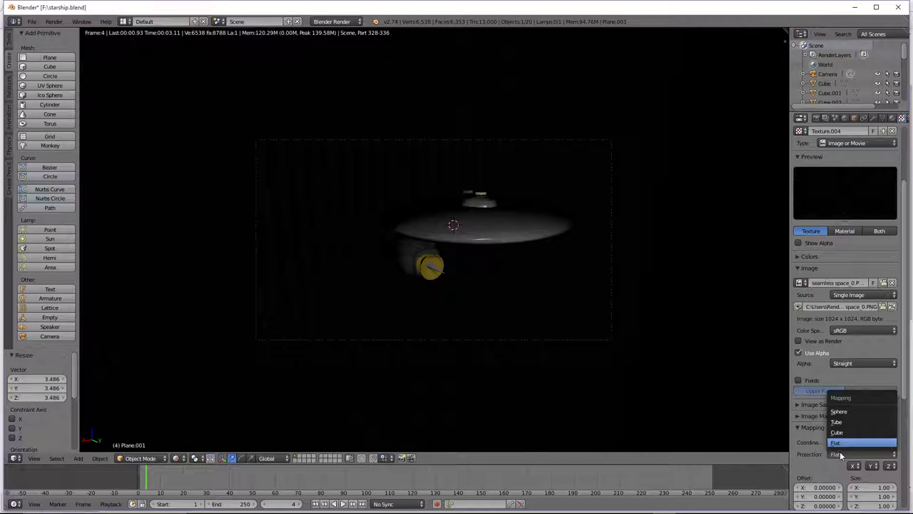
{"action": "left_click", "coordinate": [839, 432]}
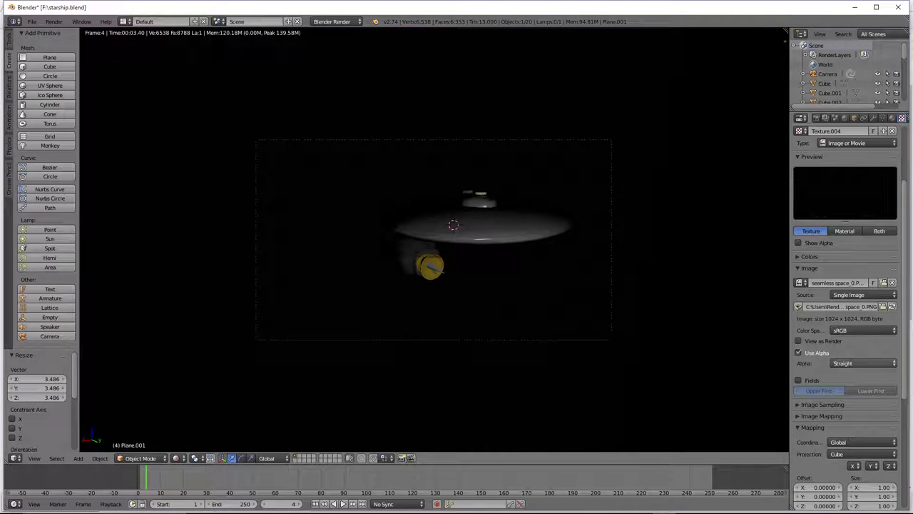
Try Tube and Sphere projections on the backdrop texture, and return its mapping to Generated coordinates with Flat projection.
{"action": "left_click", "coordinate": [838, 453]}
{"action": "left_click", "coordinate": [841, 417]}
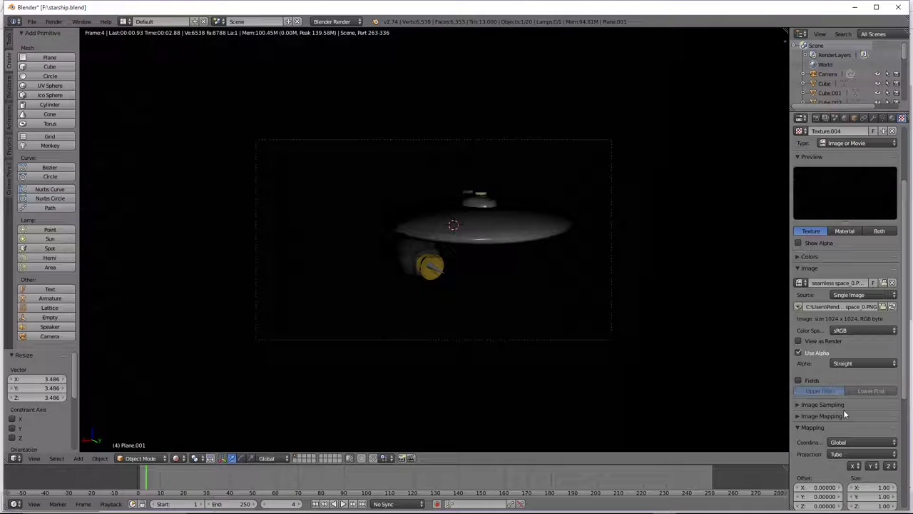
{"action": "left_click", "coordinate": [861, 441]}
{"action": "left_click", "coordinate": [846, 408]}
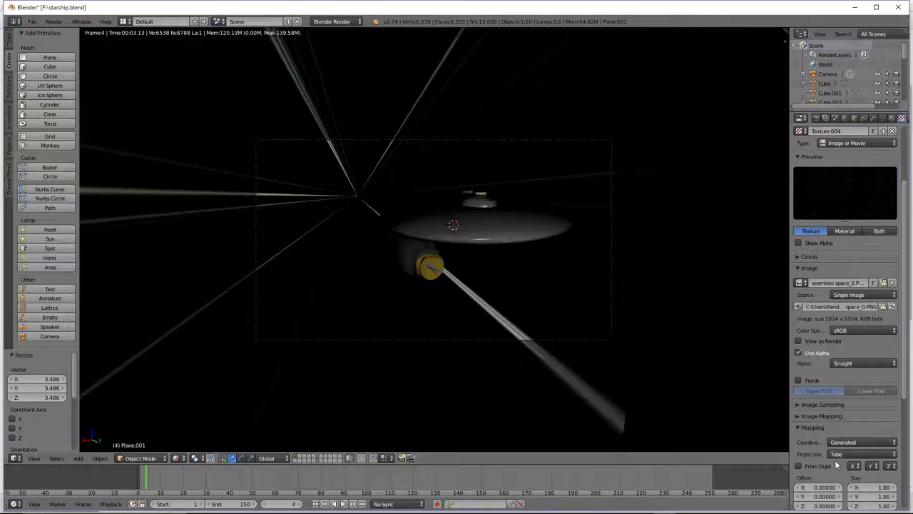
{"action": "left_click", "coordinate": [859, 454]}
{"action": "left_click", "coordinate": [846, 413]}
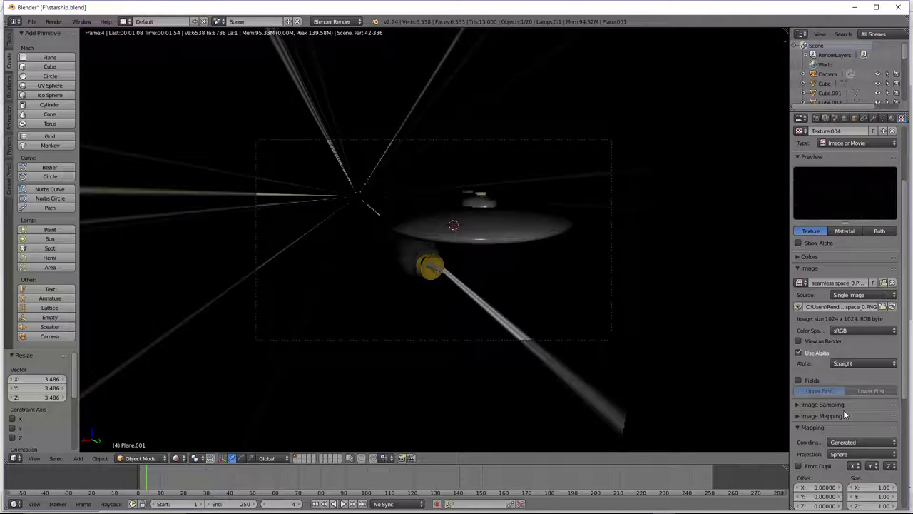
{"action": "left_click", "coordinate": [860, 454]}
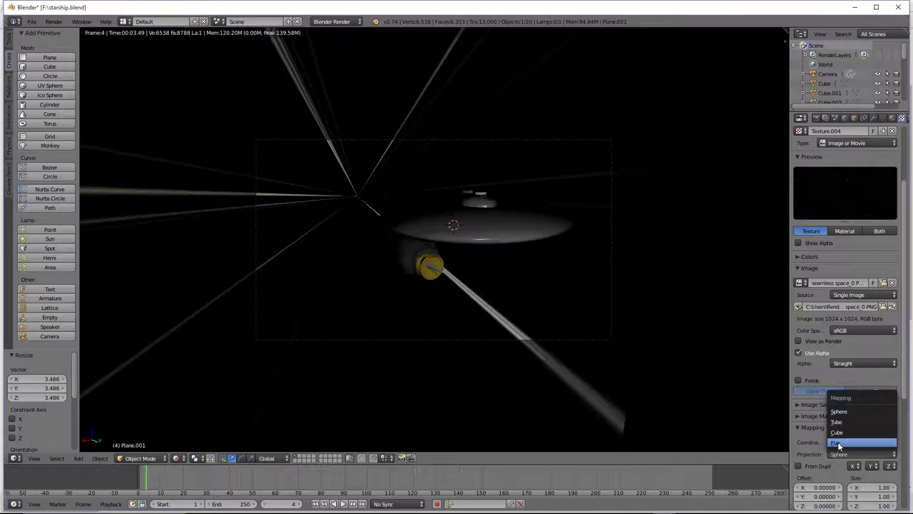
{"action": "left_click", "coordinate": [837, 442]}
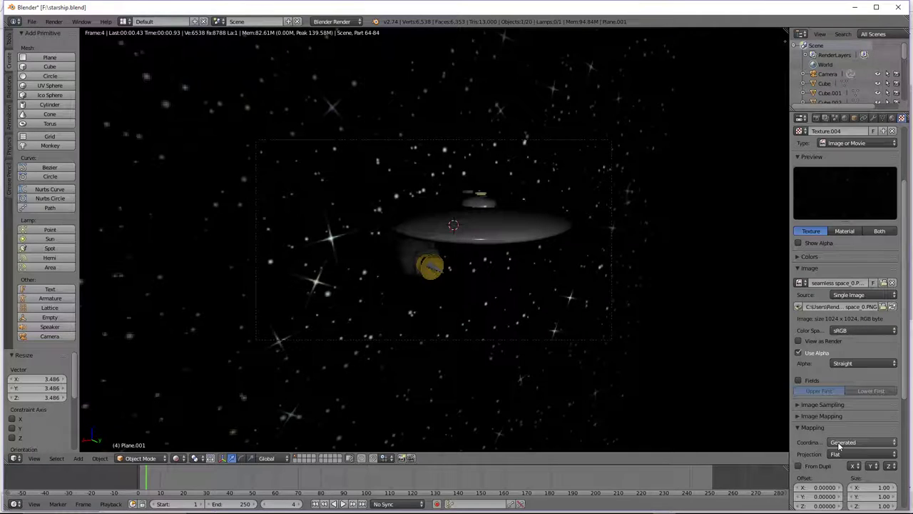
Switch the viewport to Material shading and turn off Shadeless on the backdrop plane's material.
{"action": "key", "text": "z"}
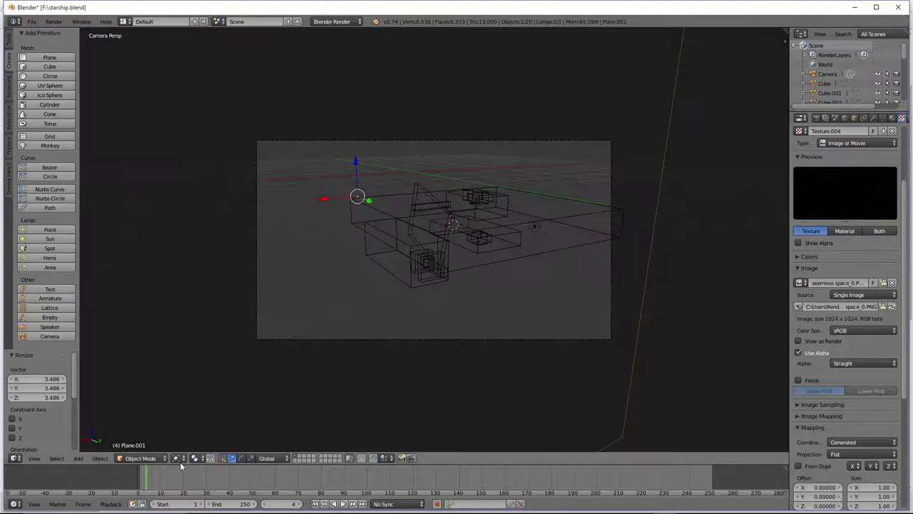
{"action": "left_click", "coordinate": [176, 457]}
{"action": "left_click", "coordinate": [197, 407]}
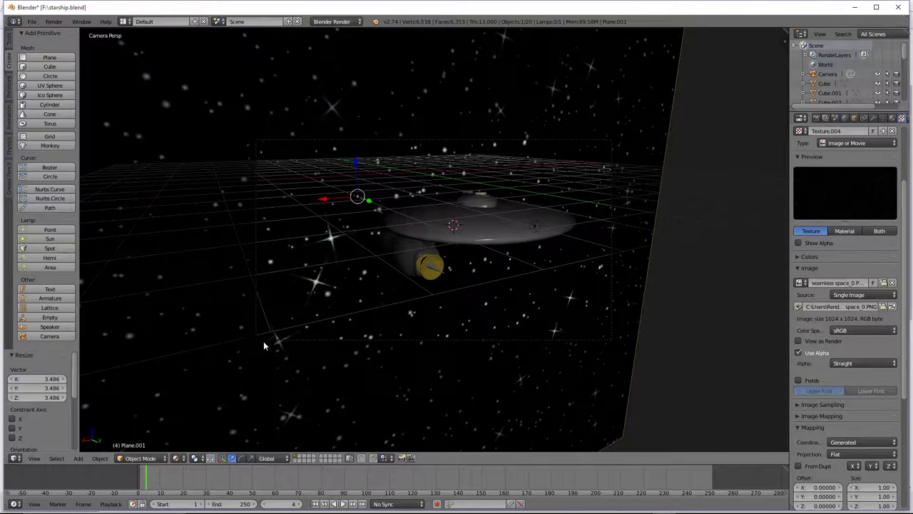
{"action": "middle_click_drag", "start_coordinate": [263, 341], "coordinate": [420, 215]}
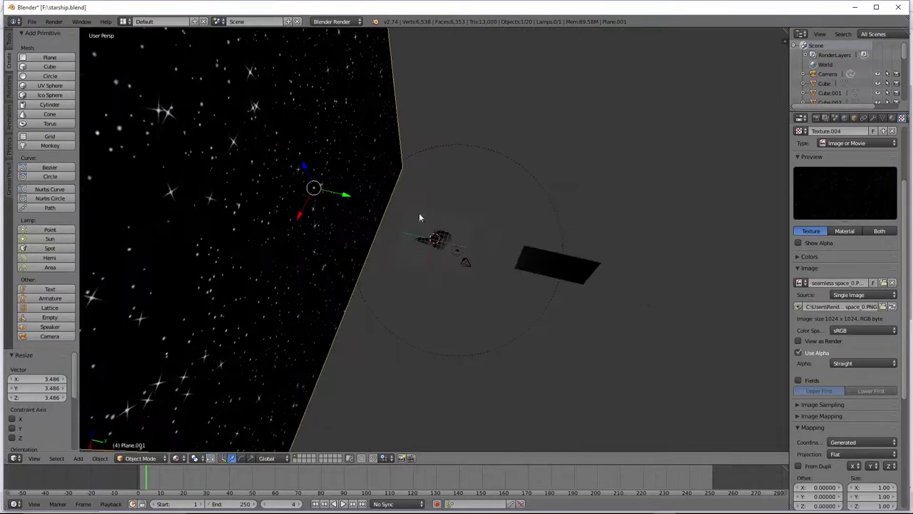
{"action": "left_click", "coordinate": [892, 117]}
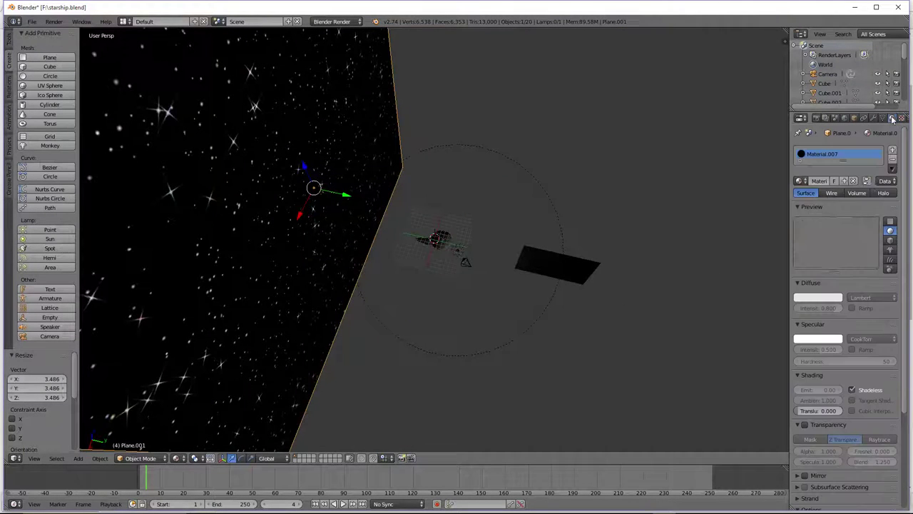
{"action": "left_click", "coordinate": [852, 389]}
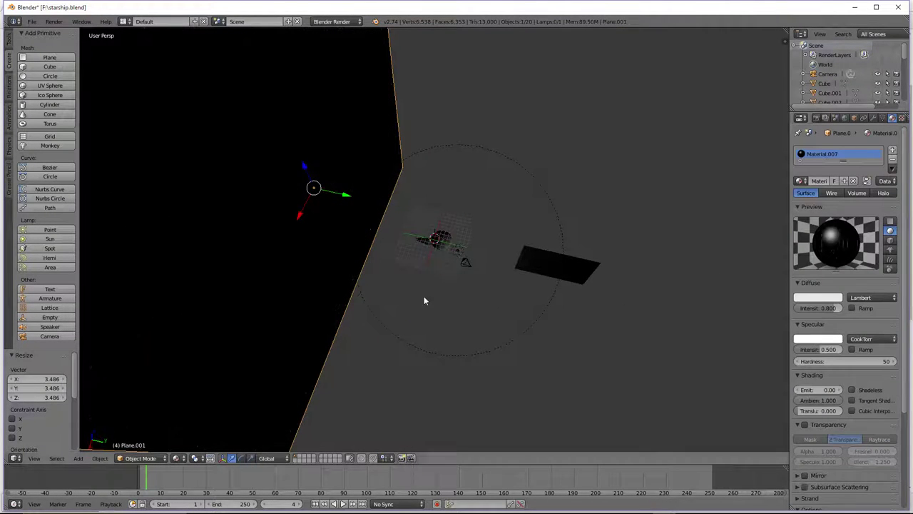
Select the point lamp and check the lit backdrop in Rendered shading through the camera.
{"action": "right_click", "coordinate": [458, 249]}
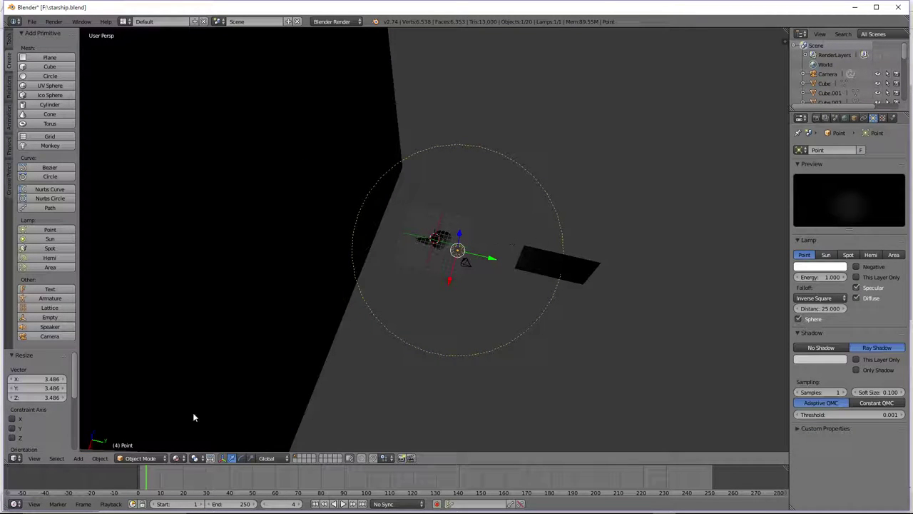
{"action": "key", "text": "KP_0"}
{"action": "left_click", "coordinate": [180, 459]}
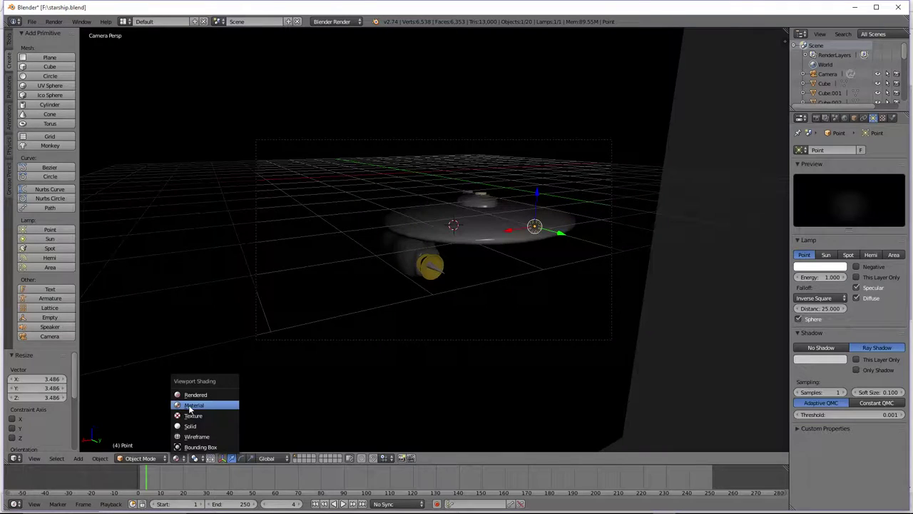
{"action": "left_click", "coordinate": [196, 395]}
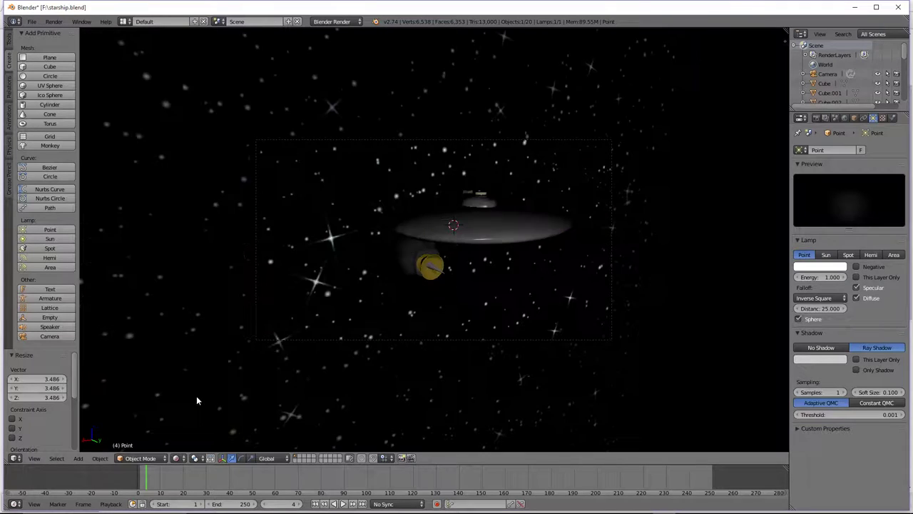
Return to Material shading, reselect the backdrop plane and set its material's Emit to 0.08 with Shadeless off.
{"action": "left_click", "coordinate": [177, 458]}
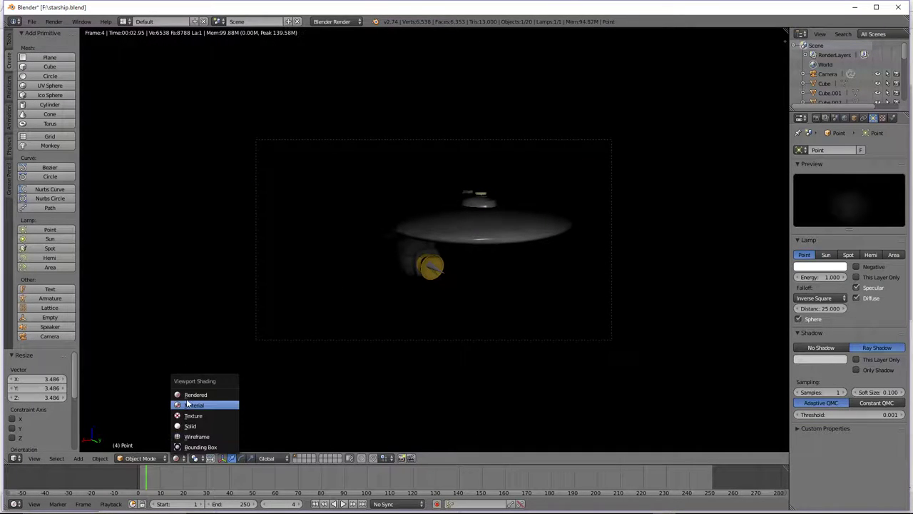
{"action": "left_click", "coordinate": [188, 401]}
{"action": "mouse_move", "coordinate": [188, 401]}
{"action": "middle_mouse_down"}
{"action": "mouse_move", "coordinate": [310, 349]}
{"action": "mouse_move", "coordinate": [351, 275]}
{"action": "middle_mouse_up"}
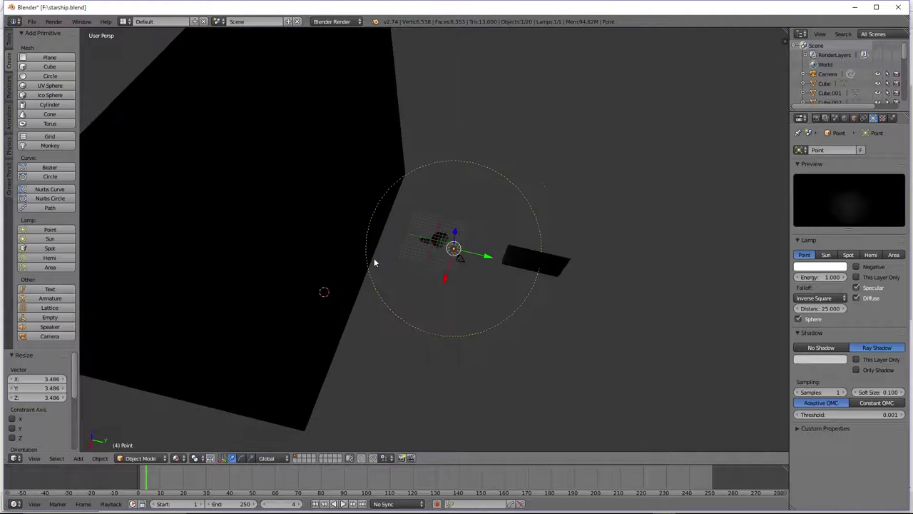
{"action": "right_click", "coordinate": [357, 240]}
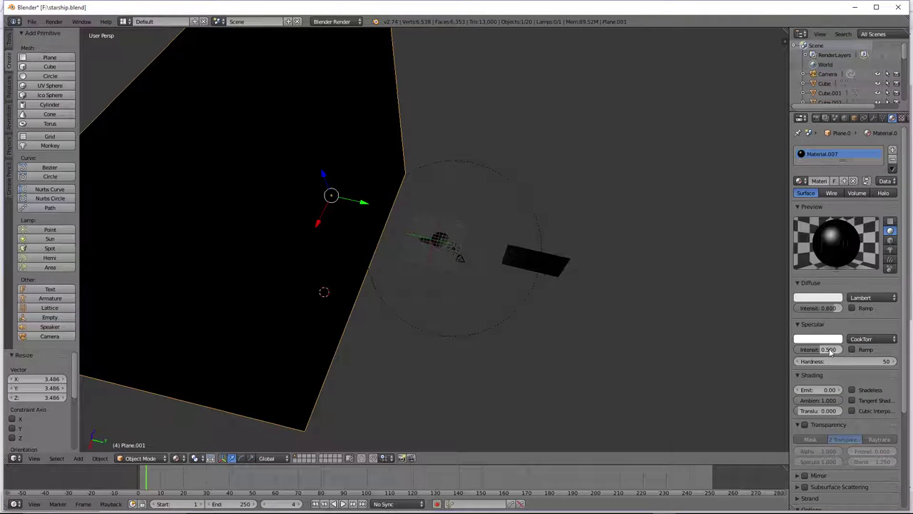
{"action": "left_click", "coordinate": [851, 390]}
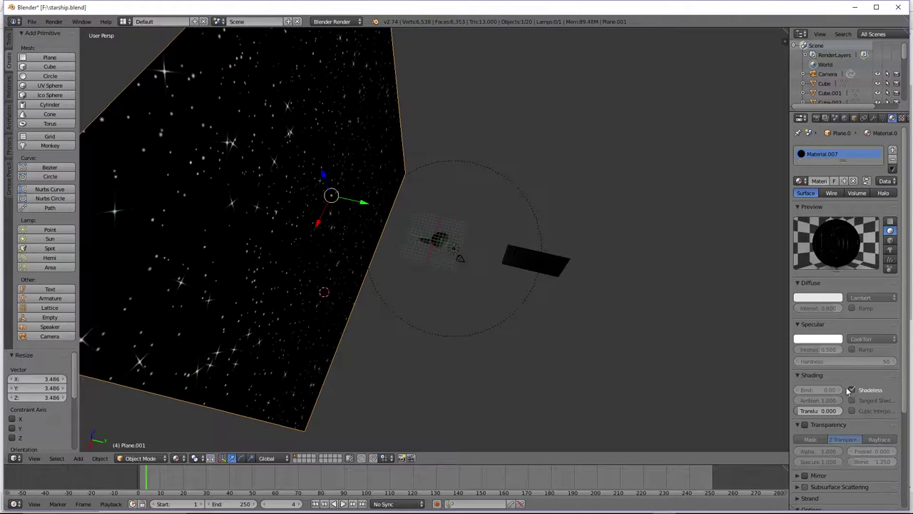
{"action": "left_click", "coordinate": [852, 390]}
{"action": "mouse_move", "coordinate": [818, 389]}
{"action": "left_mouse_down"}
{"action": "mouse_move", "coordinate": [843, 390]}
{"action": "mouse_move", "coordinate": [825, 390]}
{"action": "left_mouse_up"}
Preview the emissive star backdrop in Rendered shading through the camera.
{"action": "key", "text": "KP_0"}
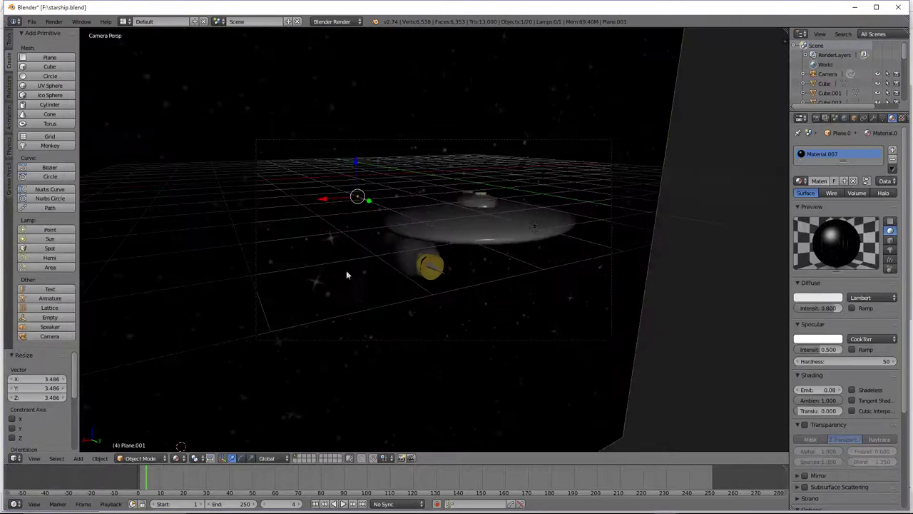
{"action": "left_click", "coordinate": [176, 458]}
{"action": "left_click", "coordinate": [187, 395]}
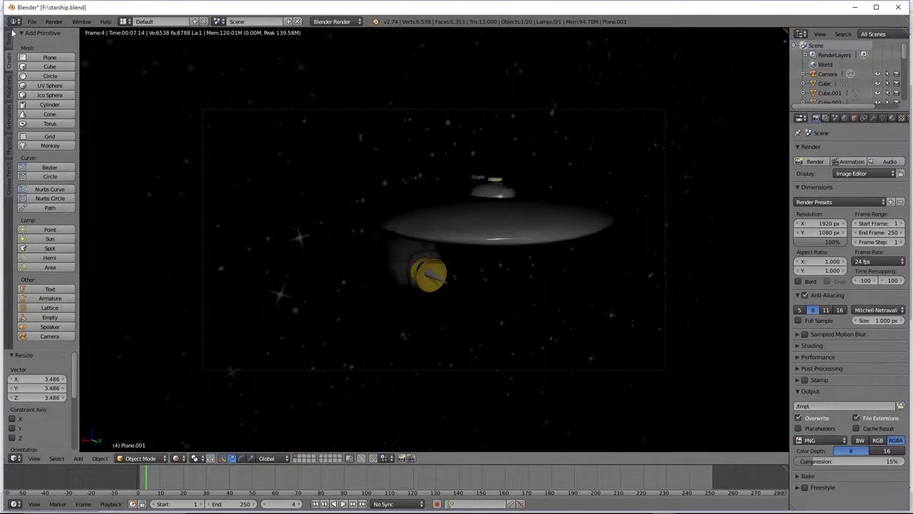
Save the Blender file and render the camera view, inspecting the ship and stars up close.
{"action": "left_click", "coordinate": [31, 21]}
{"action": "left_click", "coordinate": [57, 97]}
{"action": "key", "text": "F12"}
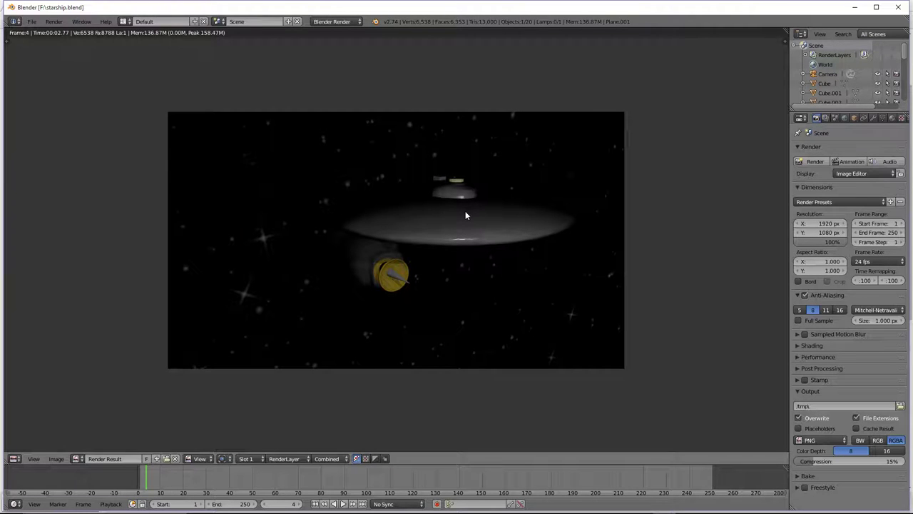
{"action": "scroll", "coordinate": [454, 254], "scroll_direction": "up", "scroll_amount": 2}
{"action": "scroll", "coordinate": [547, 202], "scroll_direction": "down", "scroll_amount": 2}
{"action": "scroll", "coordinate": [370, 310], "scroll_direction": "up", "scroll_amount": 5}
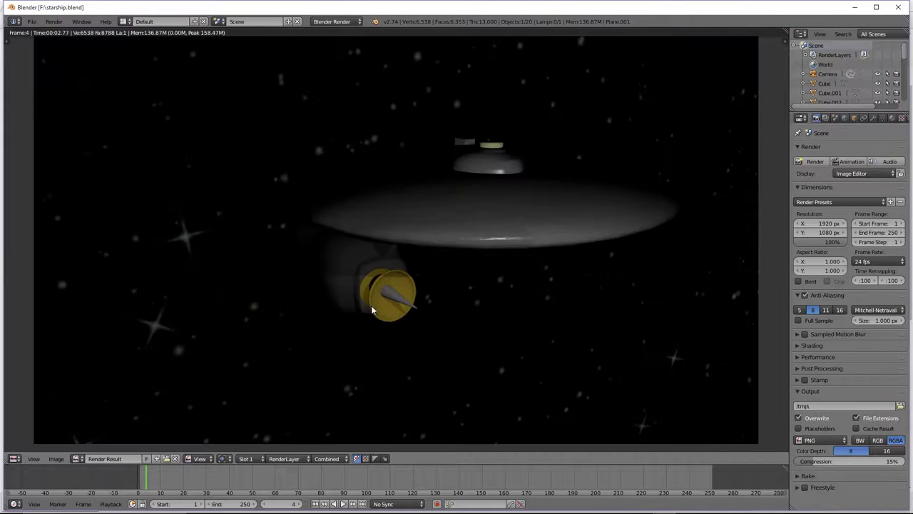
{"action": "scroll", "coordinate": [371, 316], "scroll_direction": "down", "scroll_amount": 5}
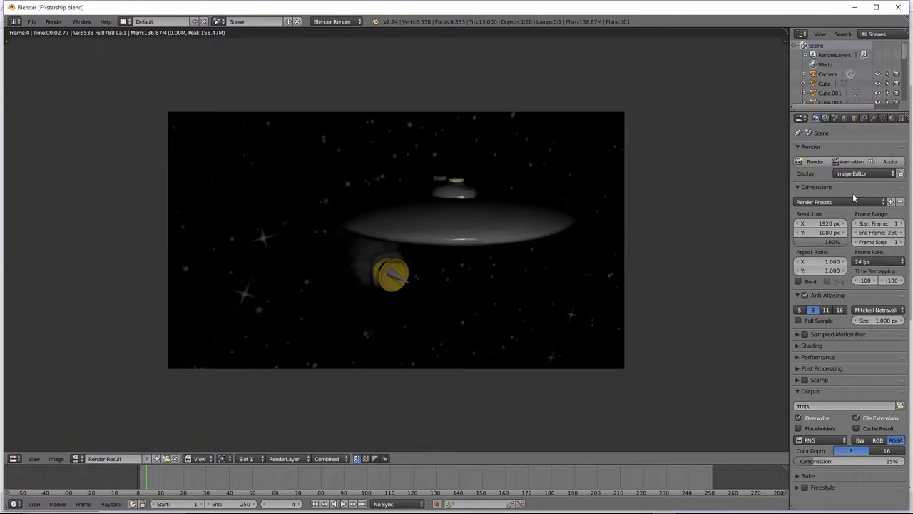
Set anti-aliasing to 16 samples, try Sampled Motion Blur and render the image again.
{"action": "left_click", "coordinate": [839, 310]}
{"action": "left_click", "coordinate": [802, 334]}
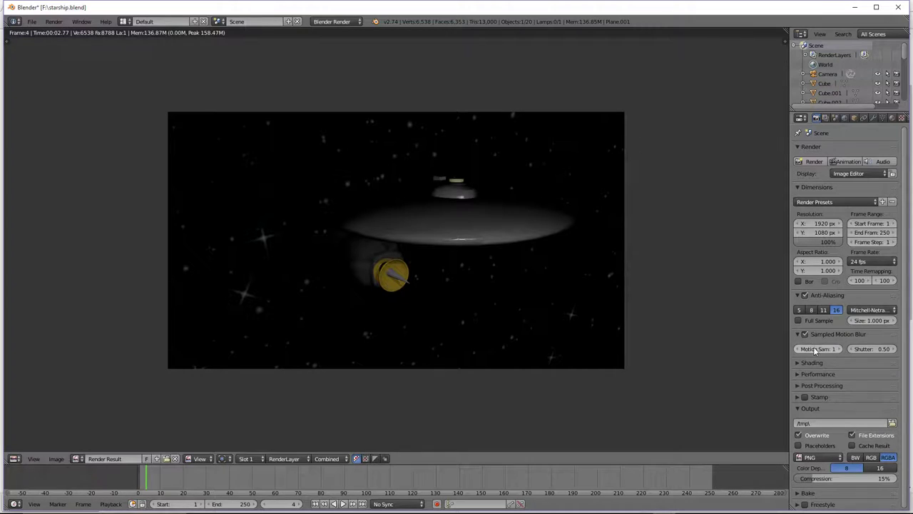
{"action": "key", "text": "F12"}
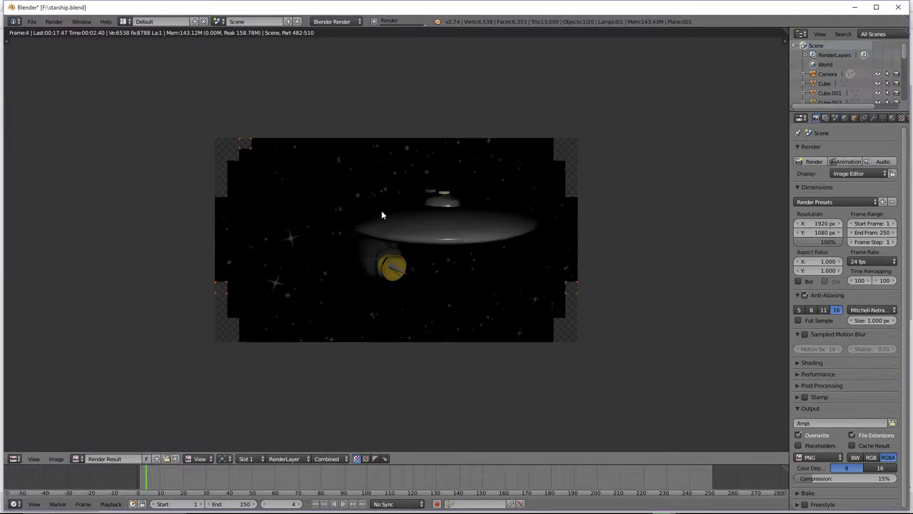
Save the rendered image to the F: drive under the name "1st enterprise".
{"action": "left_click", "coordinate": [62, 457]}
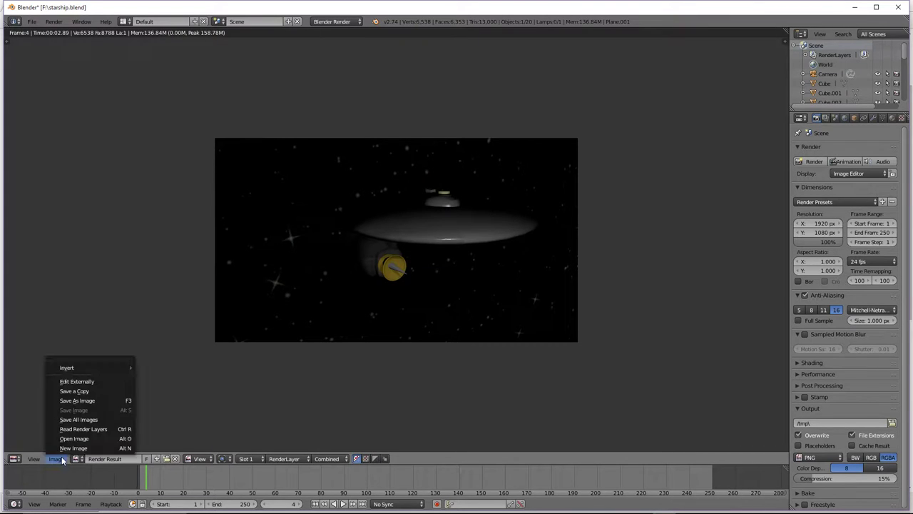
{"action": "left_click", "coordinate": [69, 405]}
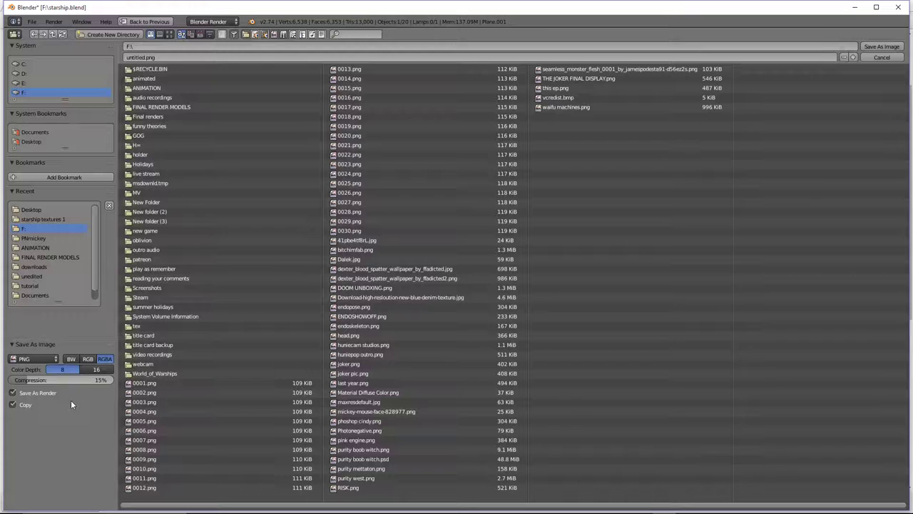
{"action": "left_click", "coordinate": [145, 56]}
{"action": "type", "text": "1st enterprise"}
{"action": "left_click", "coordinate": [885, 47]}
Minimize Blender and look over the YouTube live event page in the browser.
{"action": "left_click", "coordinate": [856, 8]}
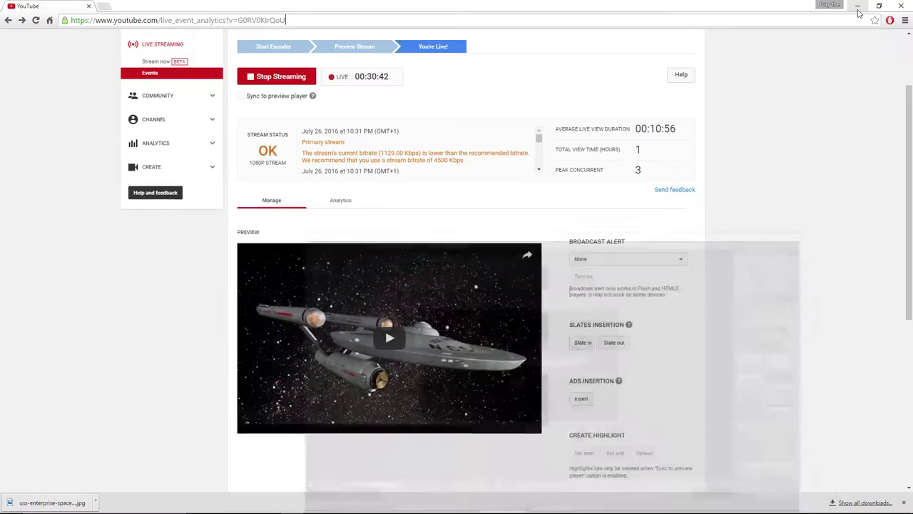
{"action": "scroll", "coordinate": [171, 303], "scroll_direction": "up", "scroll_amount": 2}
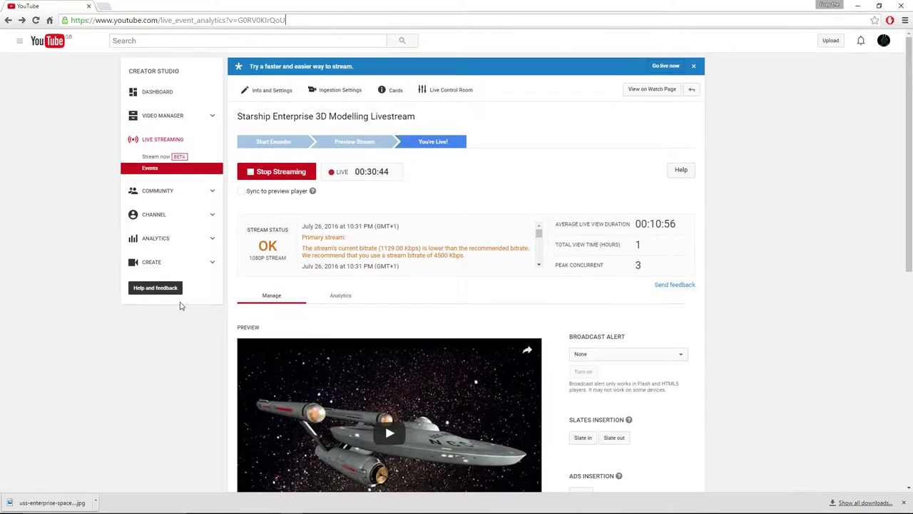